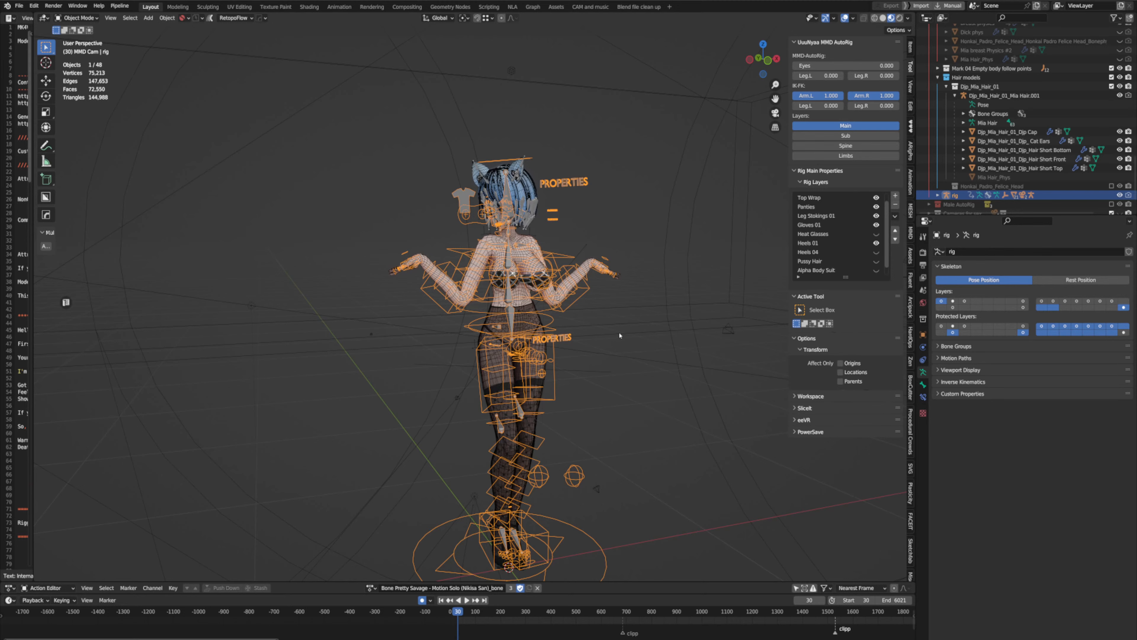
- Examine the character rig from several angles, from the full figure down to the upper-body controls
mouse_move(606, 335)
middle_down()
mouse_move(673, 341)
mouse_move(610, 337)
middle_up()
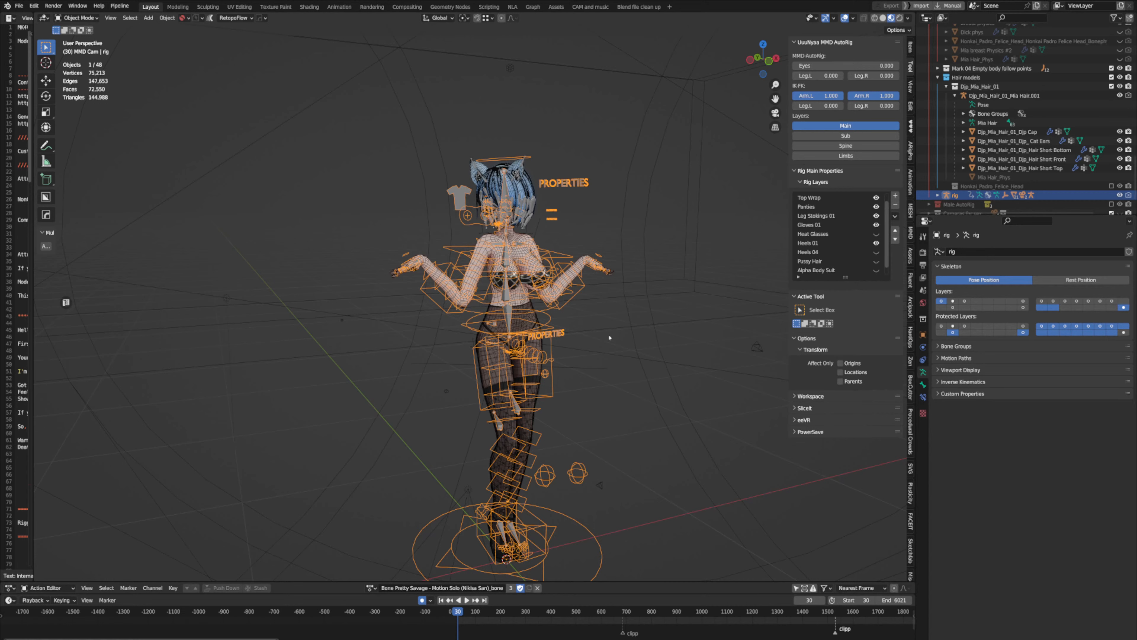
scroll(609, 337, down, 2)
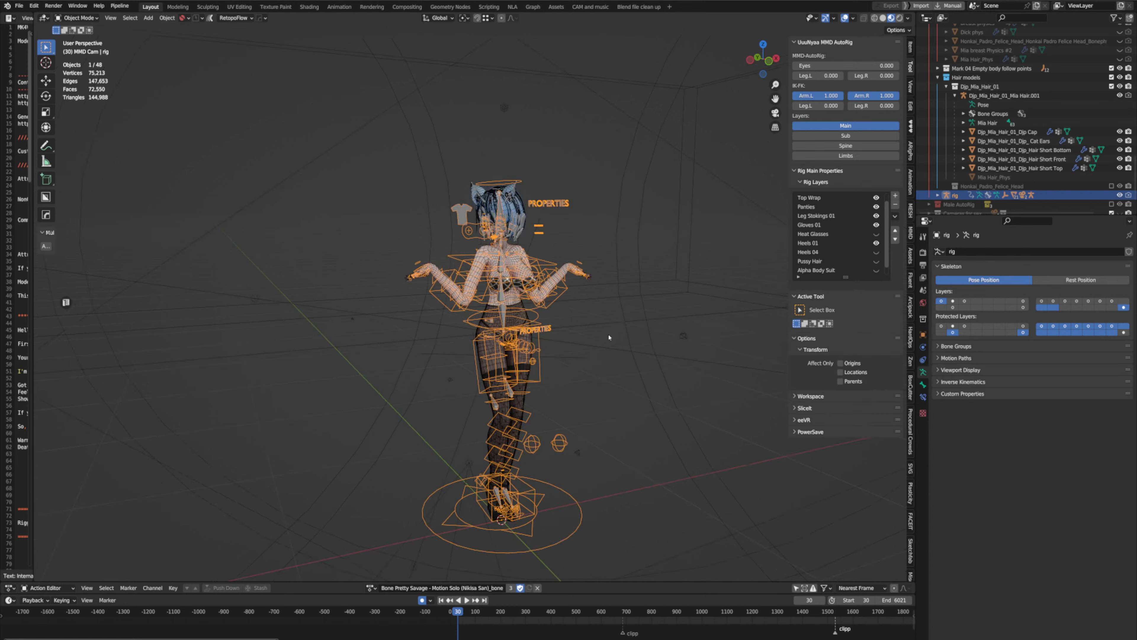
middle_drag(606, 336, 567, 335)
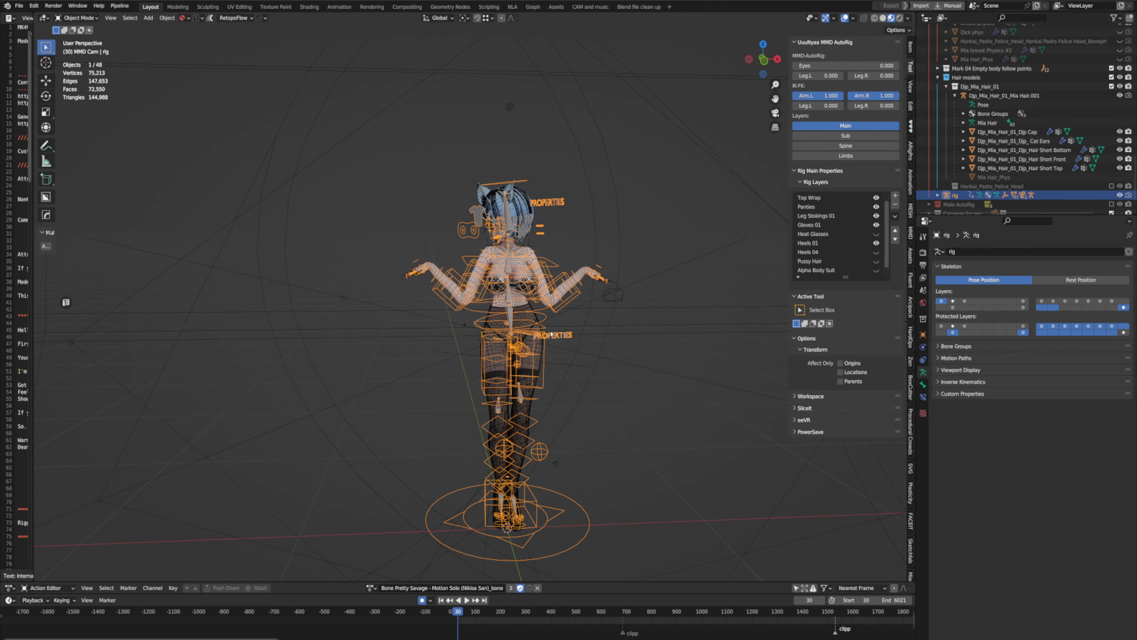
mouse_move(540, 333)
middle_down()
mouse_move(564, 326)
mouse_move(558, 341)
middle_up()
scroll(553, 331, up, 1)
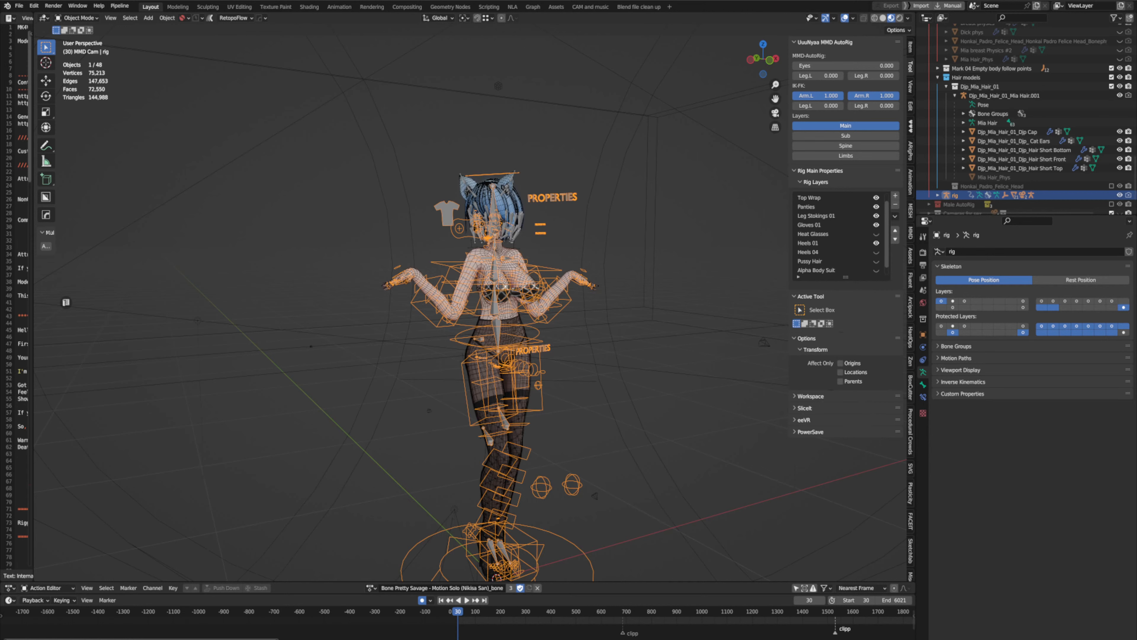
scroll(655, 376, up, 1)
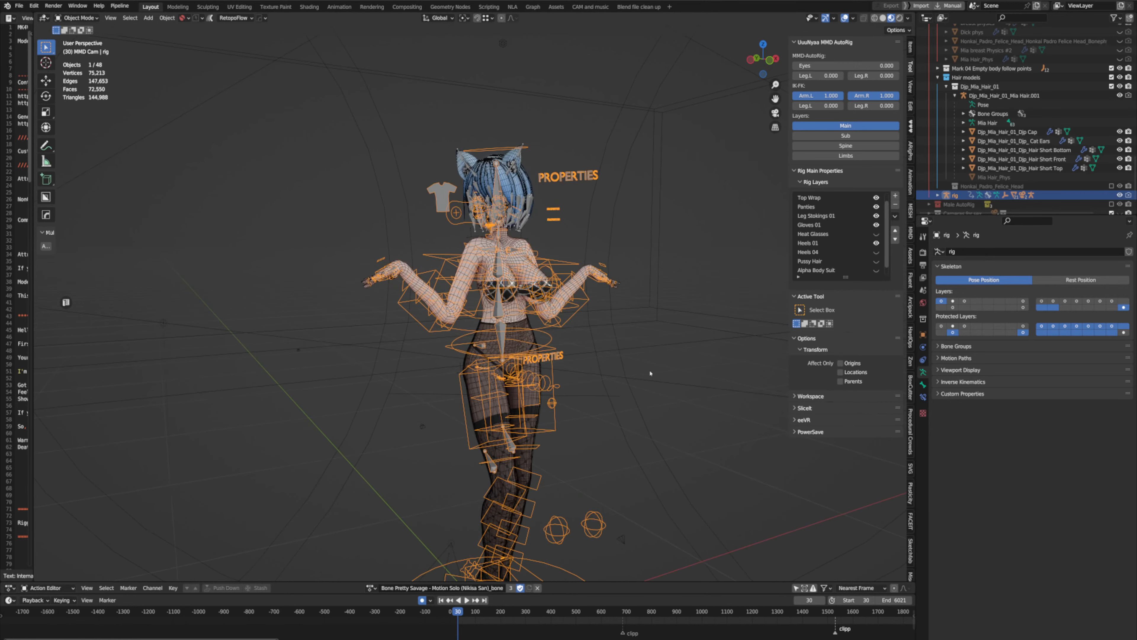
middle_drag(650, 373, 617, 352)
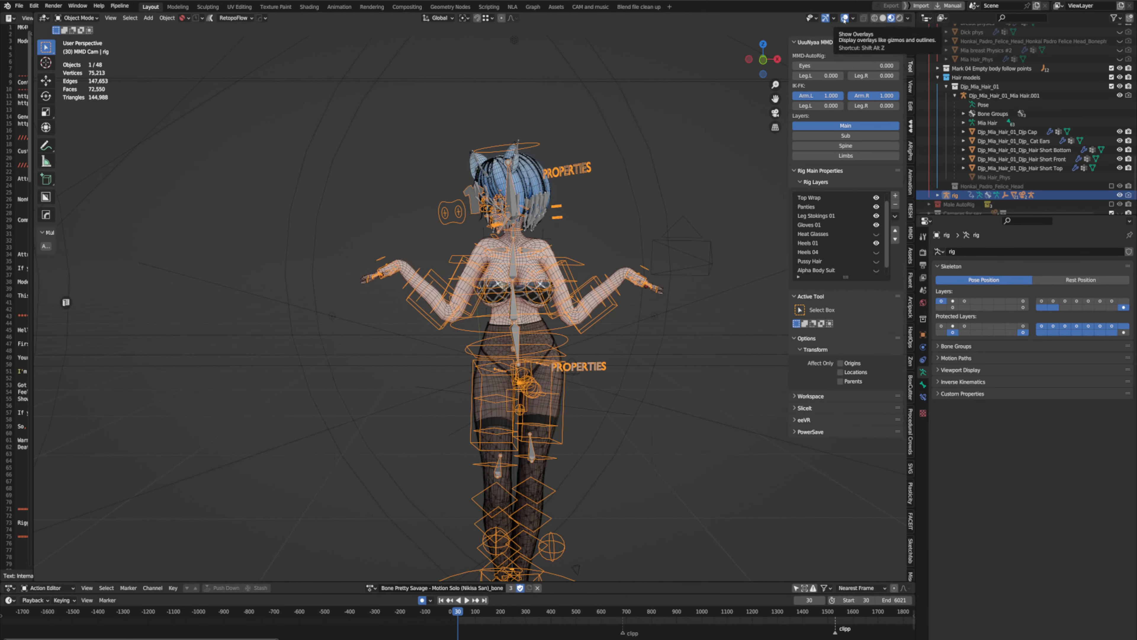
scroll(598, 257, up, 4)
scroll(597, 257, up, 2)
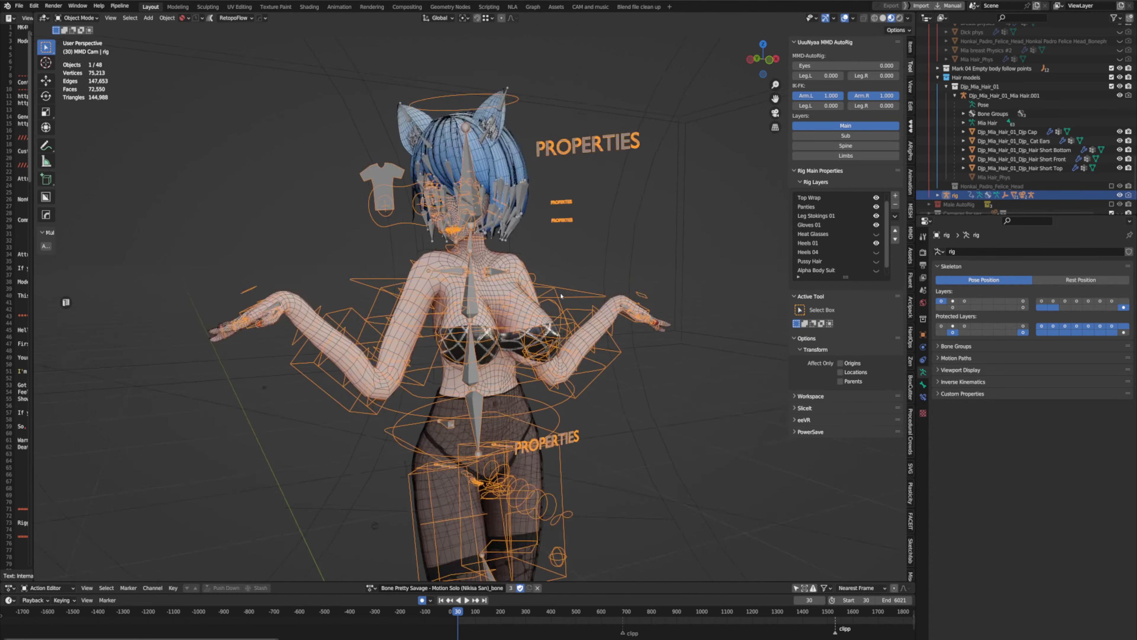
middle_drag(597, 257, 586, 296)
scroll(584, 295, up, 6)
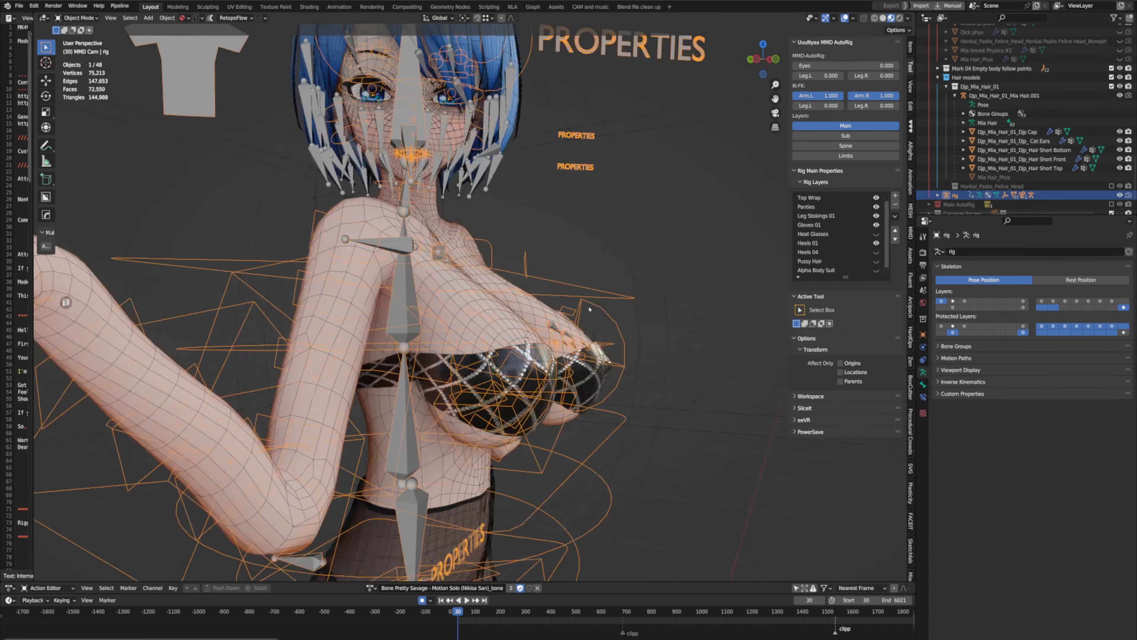
middle_drag(569, 290, 661, 383)
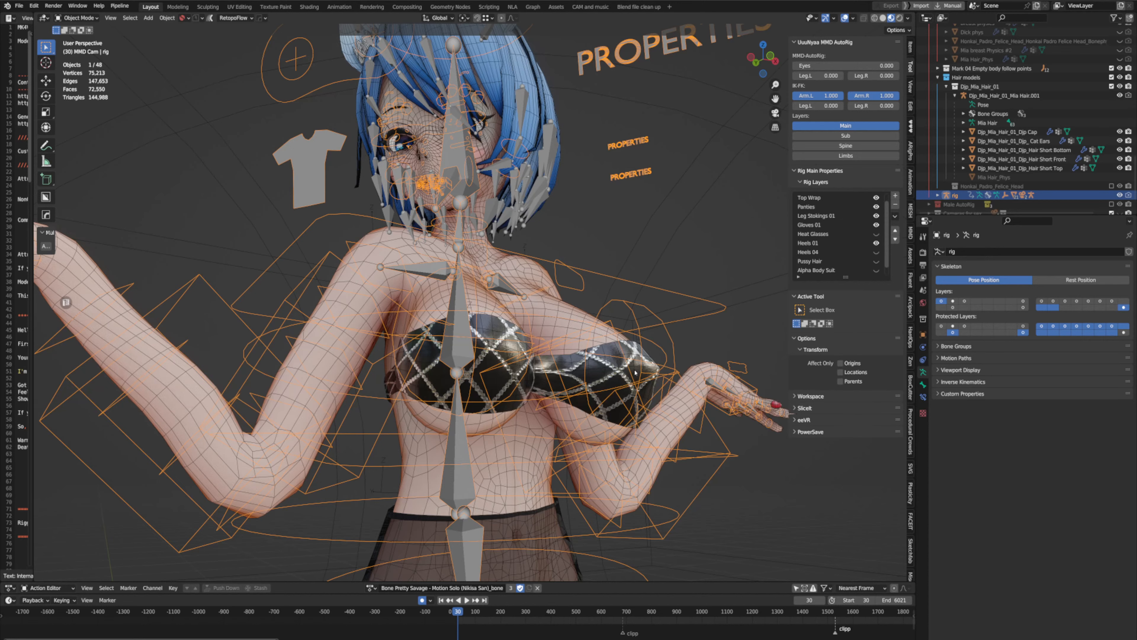
scroll(665, 358, down, 1)
middle_drag(665, 358, 651, 382)
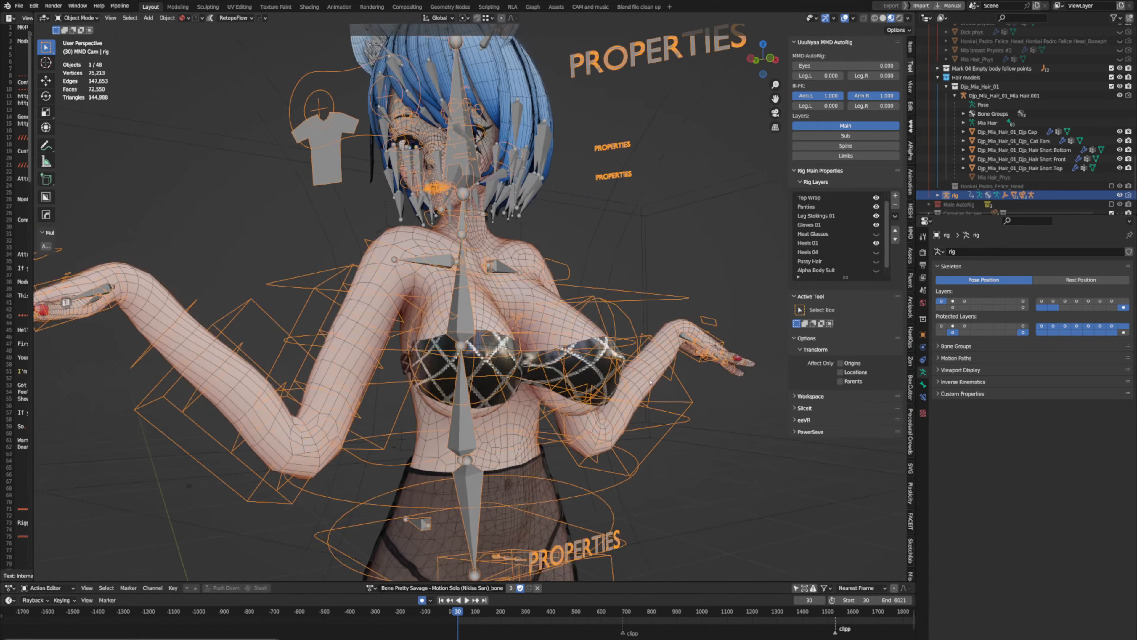
- Switch the rig to Pose Mode and try moving the c_breast_01.l control bone
key(ctrl+Tab)
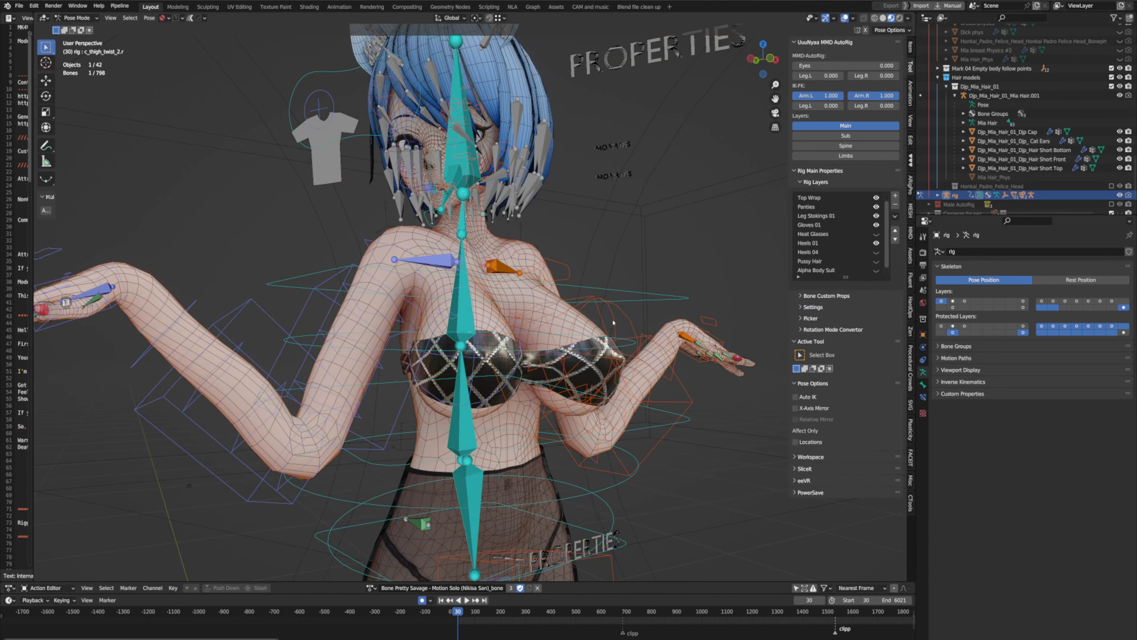
click(617, 323)
key(g)
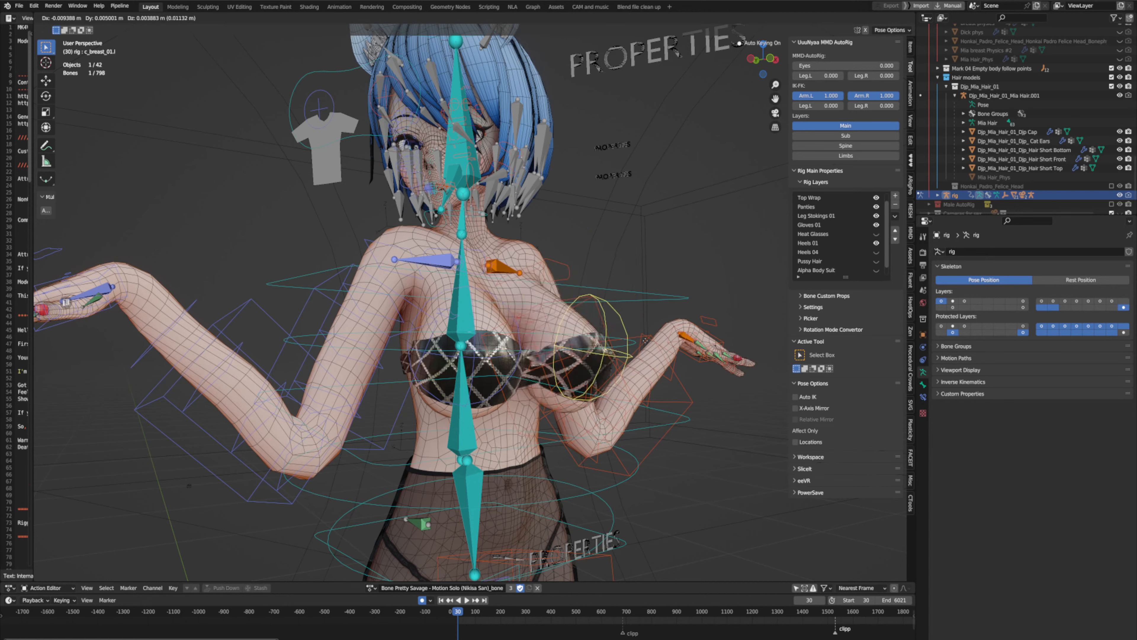
right_click(633, 358)
- Try rotating the c_breast_01.l control bone to test how the chest mesh and top wrap deform
middle_drag(632, 360, 665, 375)
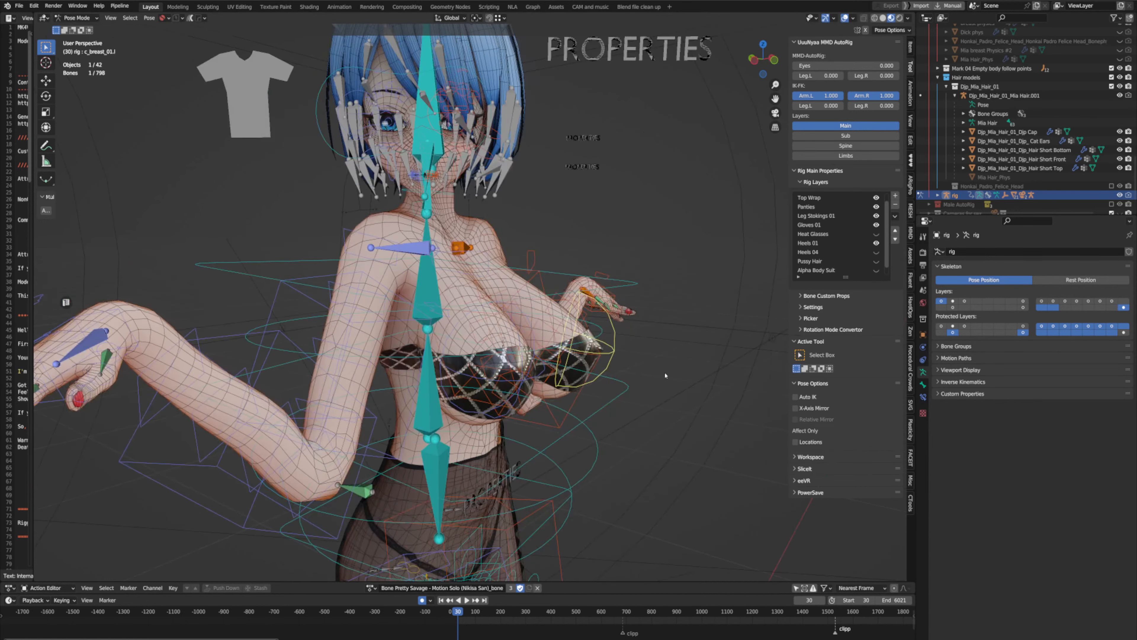
key(r)
right_click(650, 299)
middle_drag(649, 300, 640, 264)
key(r)
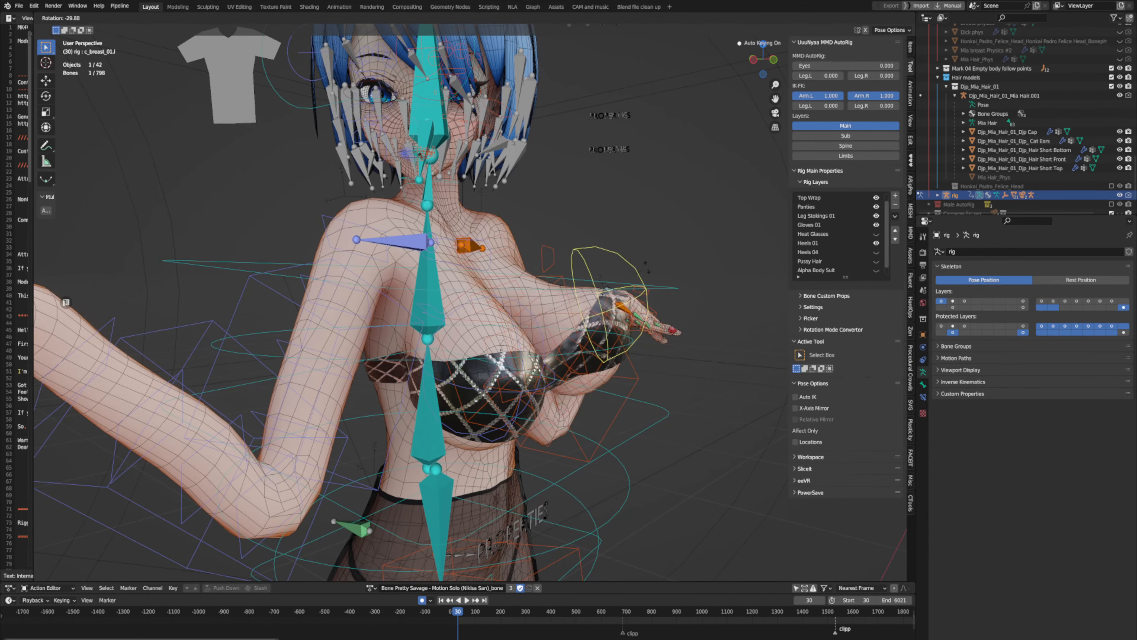
right_click(652, 344)
- Try moving the selected c_breast_01.l bone again while viewing the torso from an angle
middle_drag(652, 351, 623, 375)
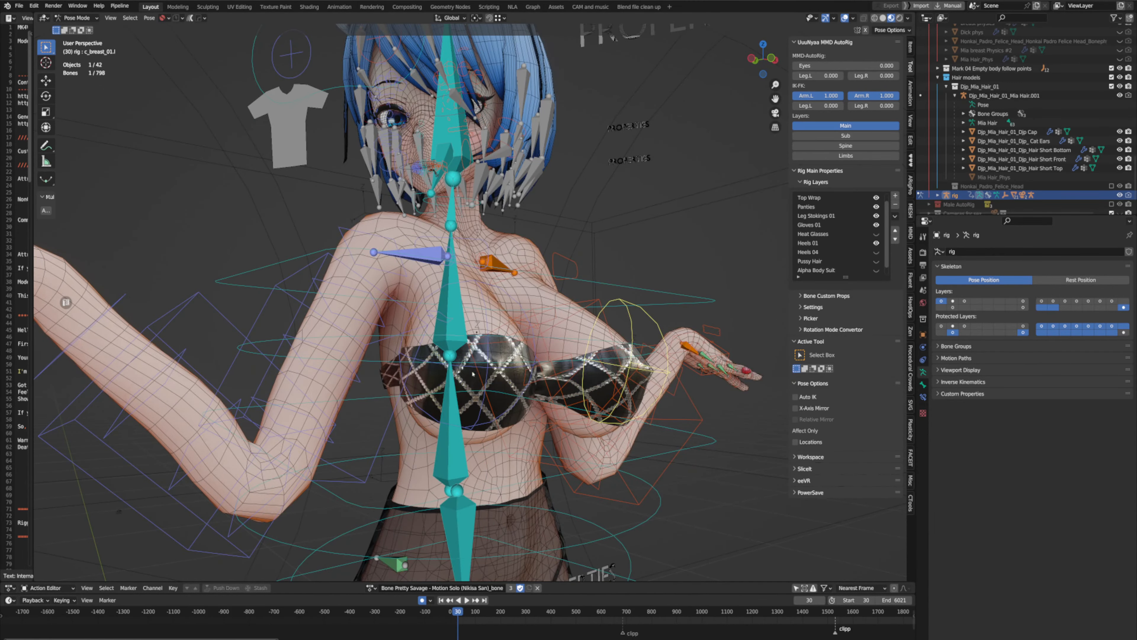
middle_drag(473, 372, 641, 377)
key(g)
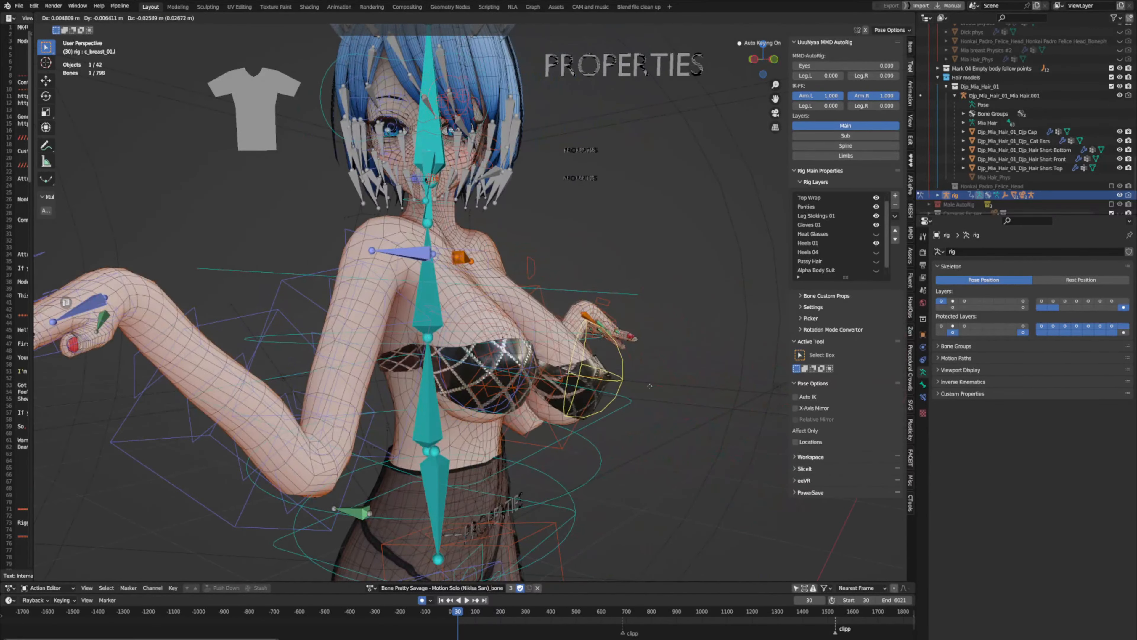
right_click(651, 371)
middle_drag(528, 316, 544, 328)
scroll(544, 328, down, 1)
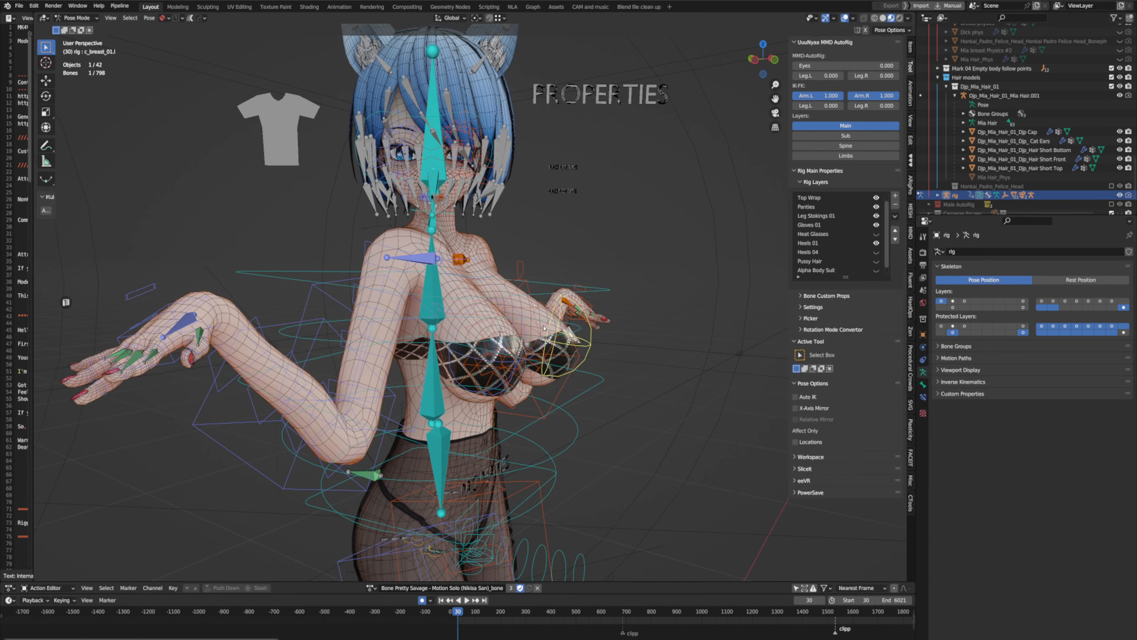
scroll(544, 327, down, 2)
mouse_move(544, 327)
middle_down()
mouse_move(484, 330)
mouse_move(562, 335)
middle_up()
scroll(562, 335, up, 2)
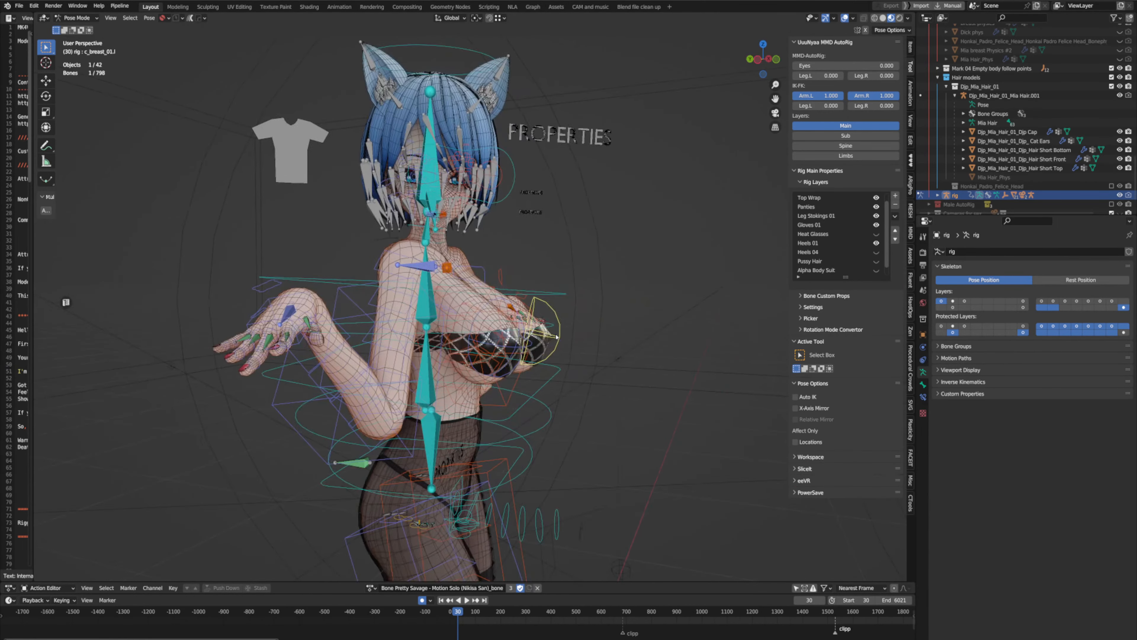
click(18, 6)
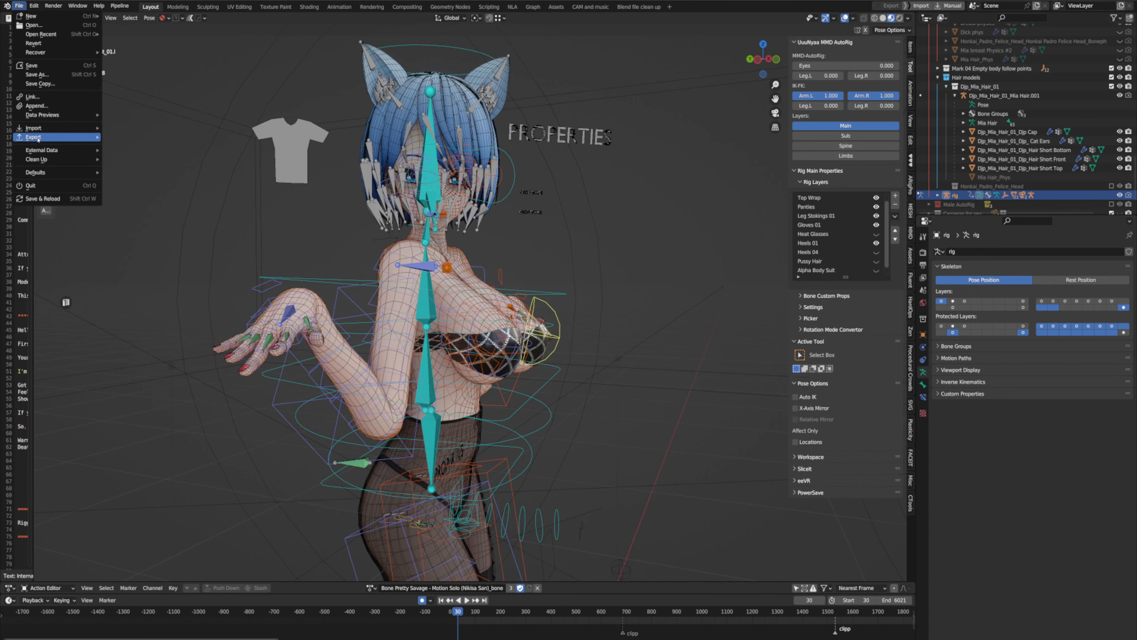
mouse_move(33, 136)
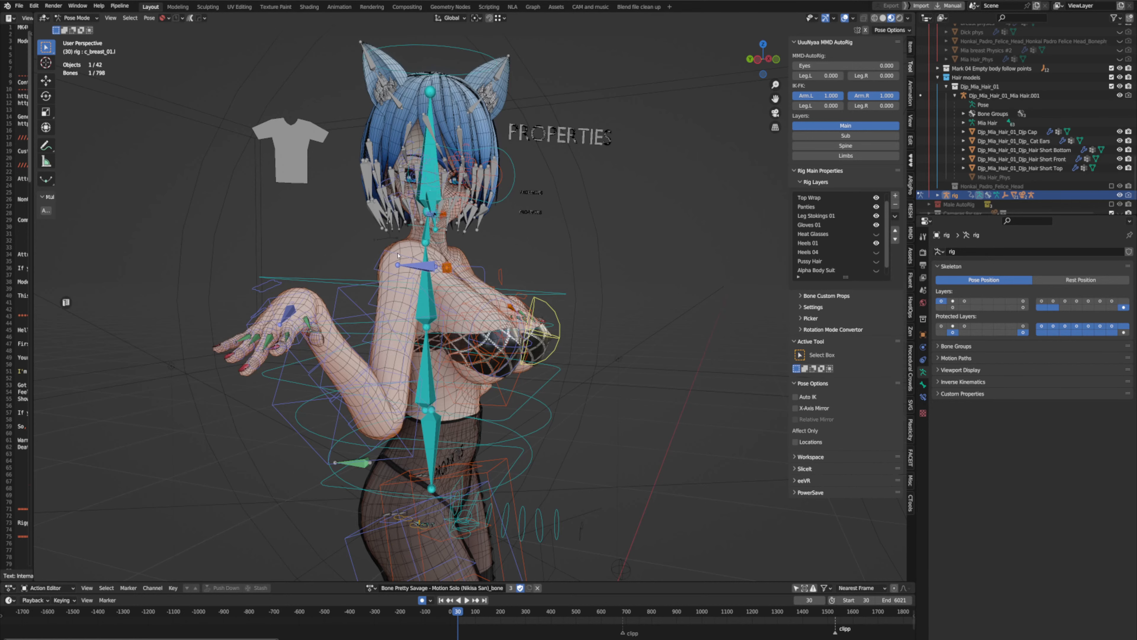
- Hide the viewport overlays and play the character's animation briefly
scroll(399, 255, down, 1)
middle_drag(400, 255, 391, 260)
shift+middle_drag(453, 309, 412, 248)
middle_drag(472, 270, 444, 269)
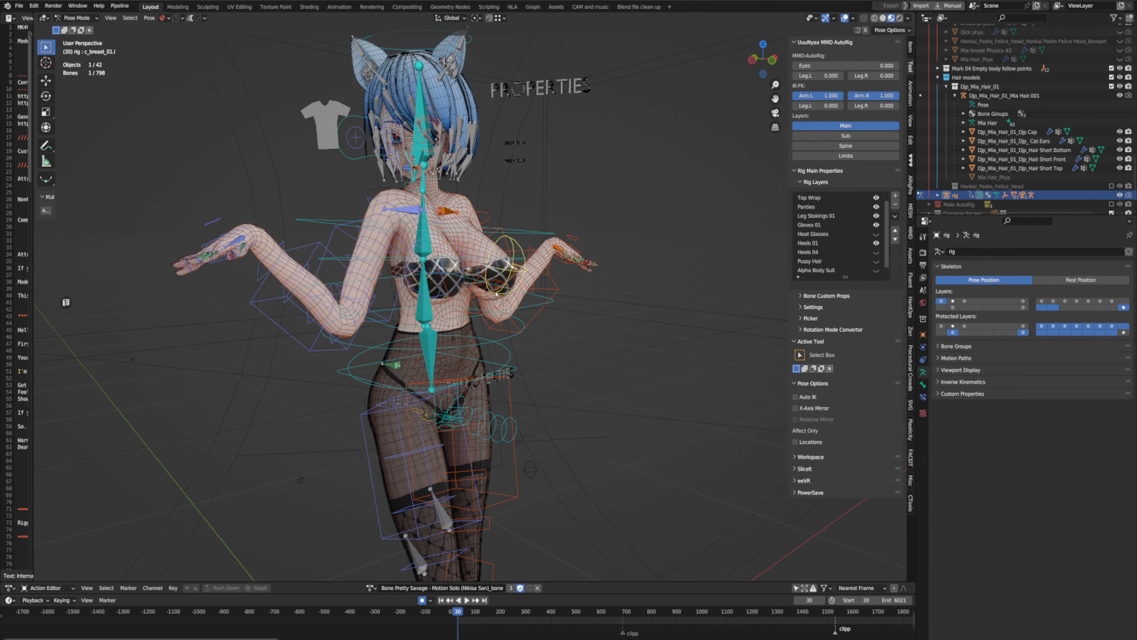
middle_drag(533, 316, 746, 125)
scroll(507, 274, up, 1)
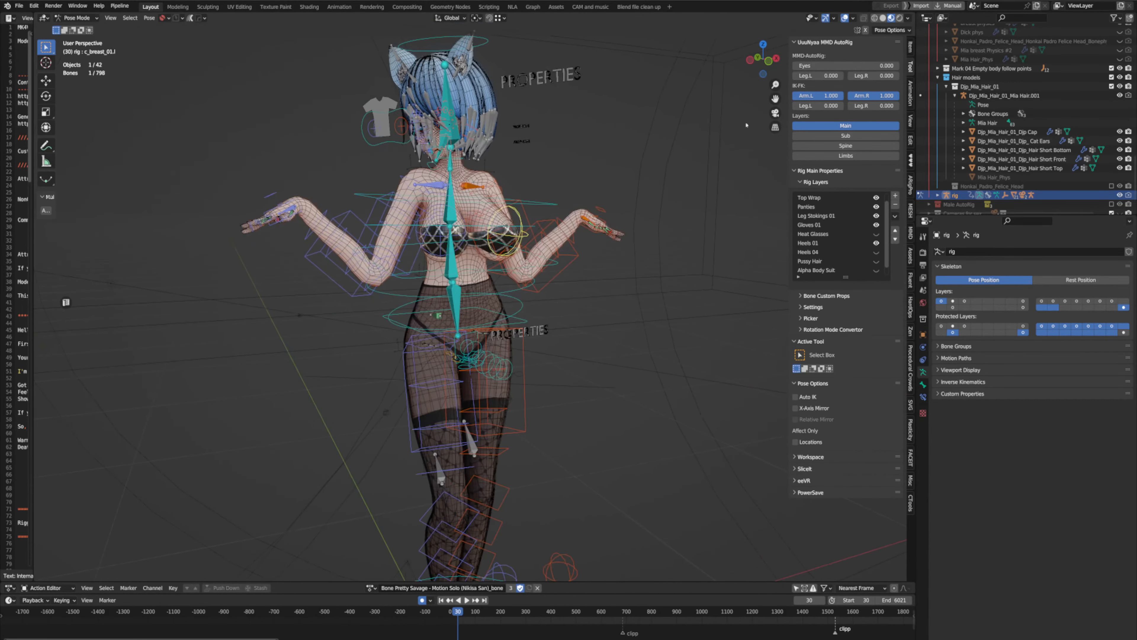
click(844, 18)
middle_drag(635, 201, 609, 211)
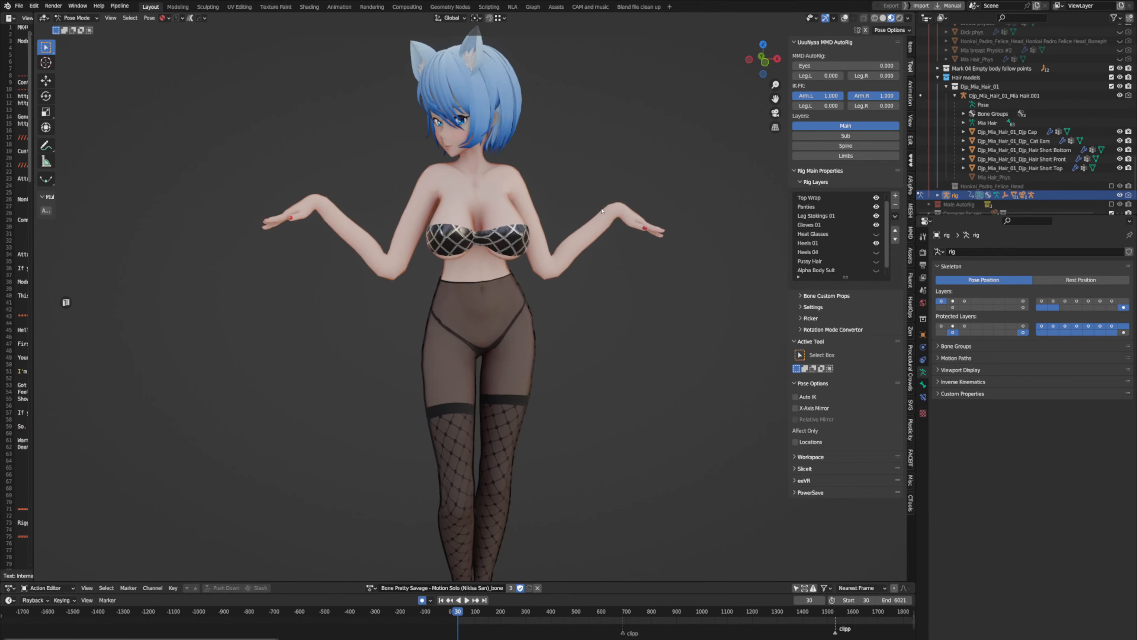
key(space)
key(space)
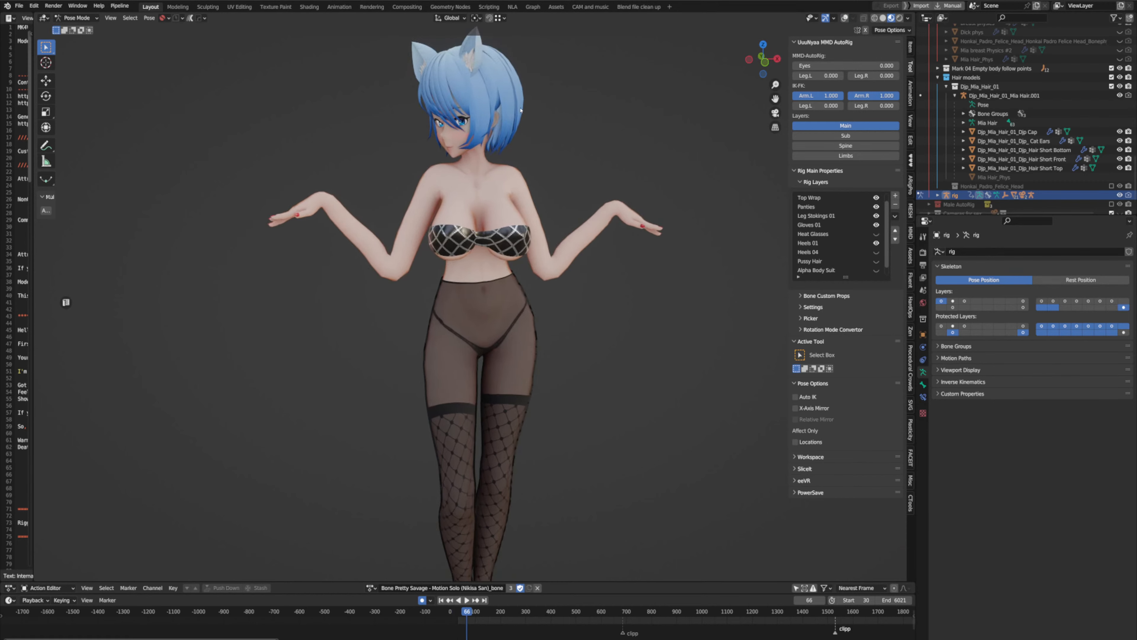
- Mute Channel 1 in the video sequencer of the CAM and music workspace, test the playback and return to the Layout workspace
click(581, 7)
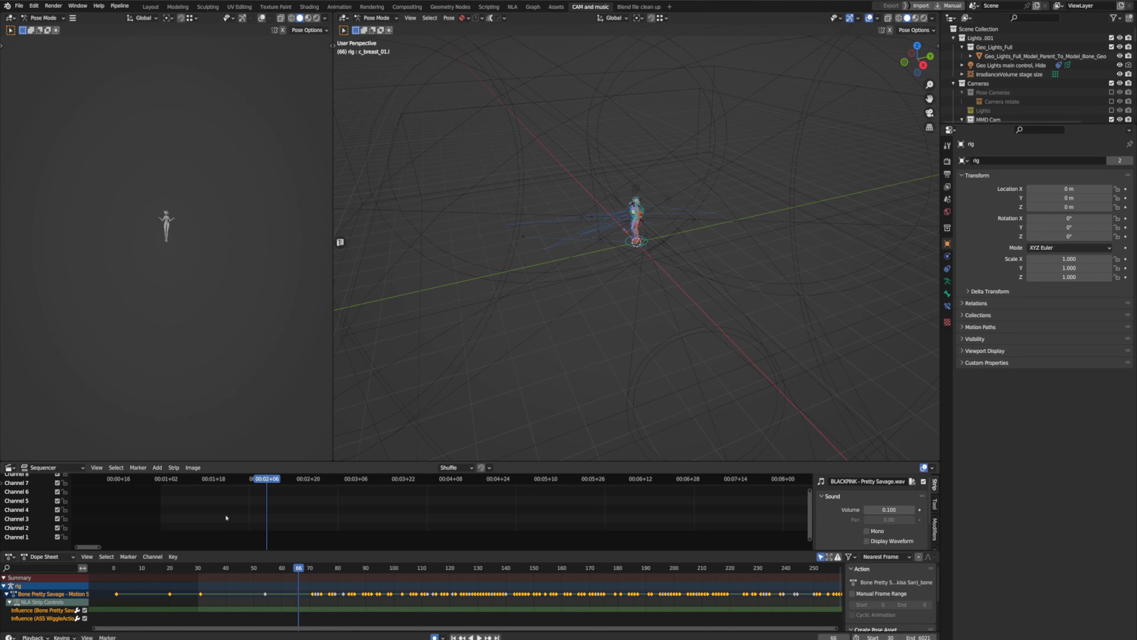
scroll(141, 522, down, 2)
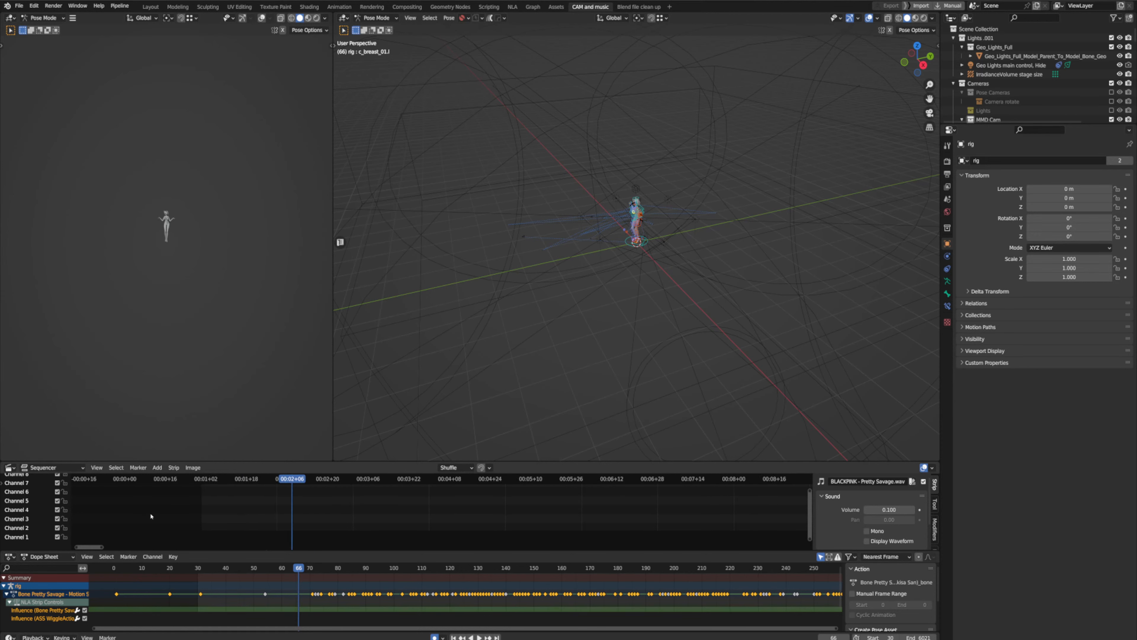
click(57, 536)
key(space)
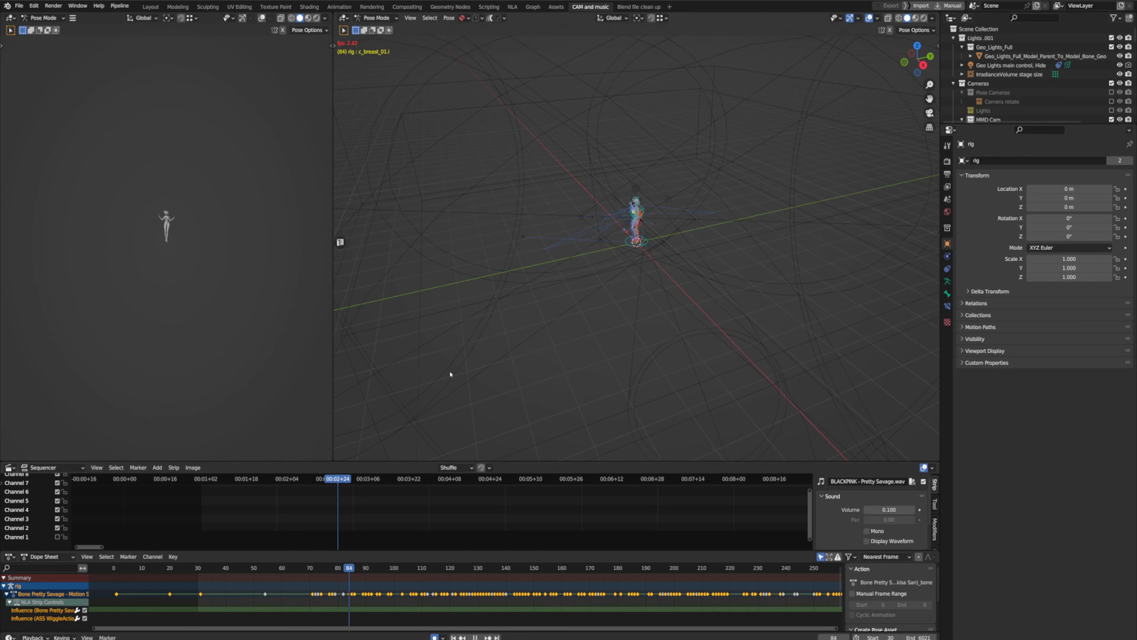
key(space)
click(150, 7)
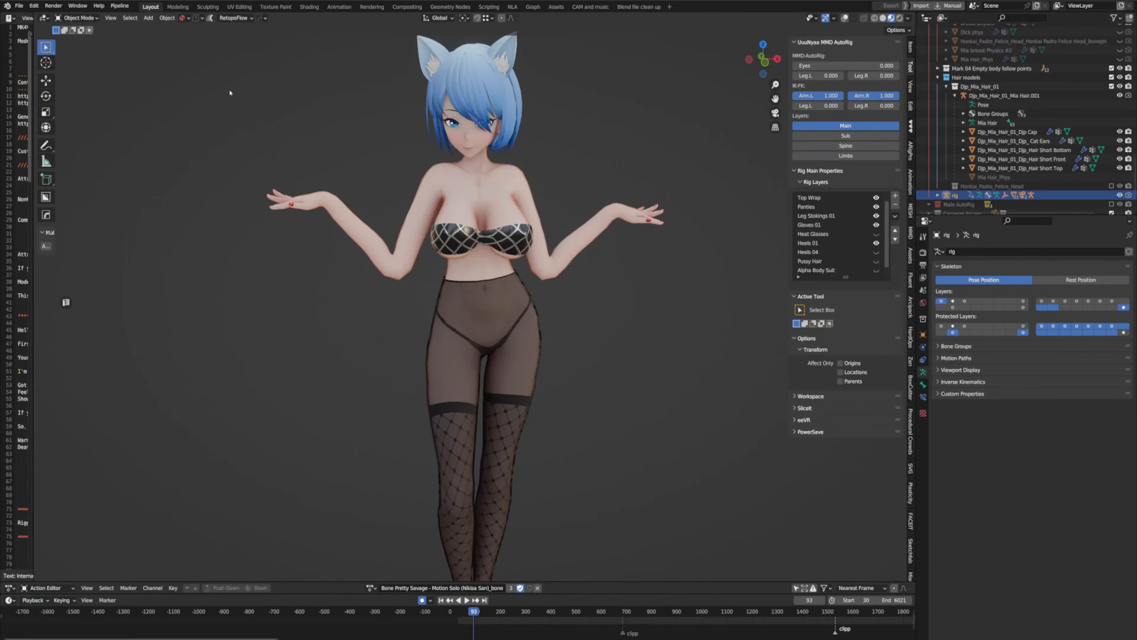
- Play the dance animation in short stretches and watch the body's motion from the side and front
scroll(492, 305, down, 3)
middle_drag(493, 305, 508, 306)
scroll(507, 306, up, 3)
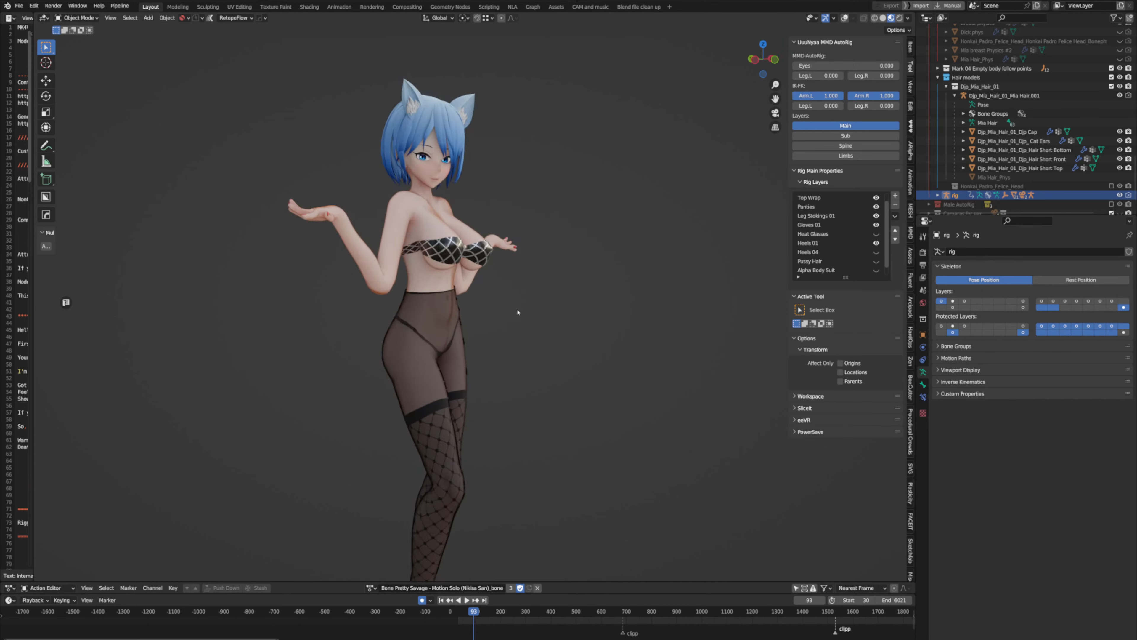
key(space)
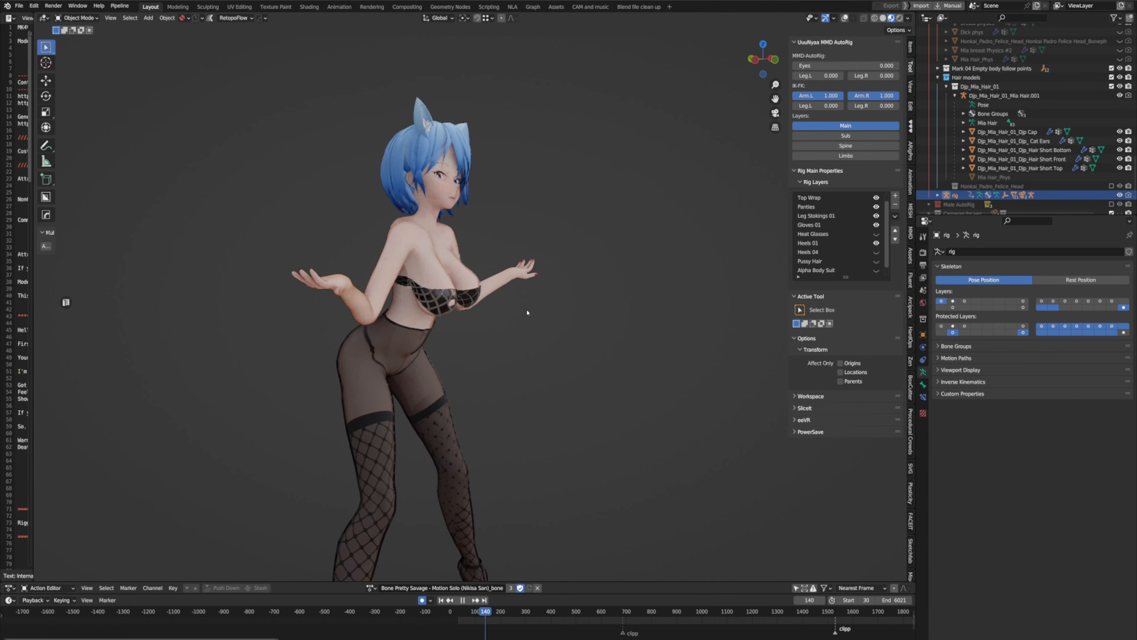
key(space)
middle_drag(505, 287, 483, 324)
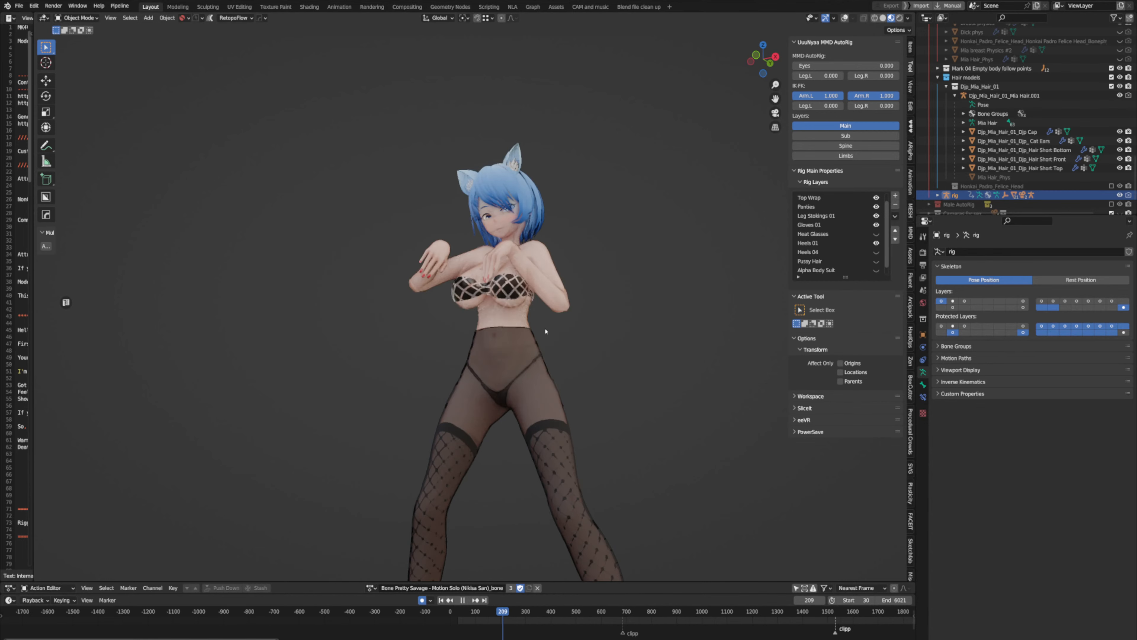
key(space)
- Examine the paused pose up close around the upper body for how the chest and top wrap deform
middle_drag(550, 318, 555, 327)
scroll(555, 327, up, 5)
middle_drag(489, 308, 550, 136)
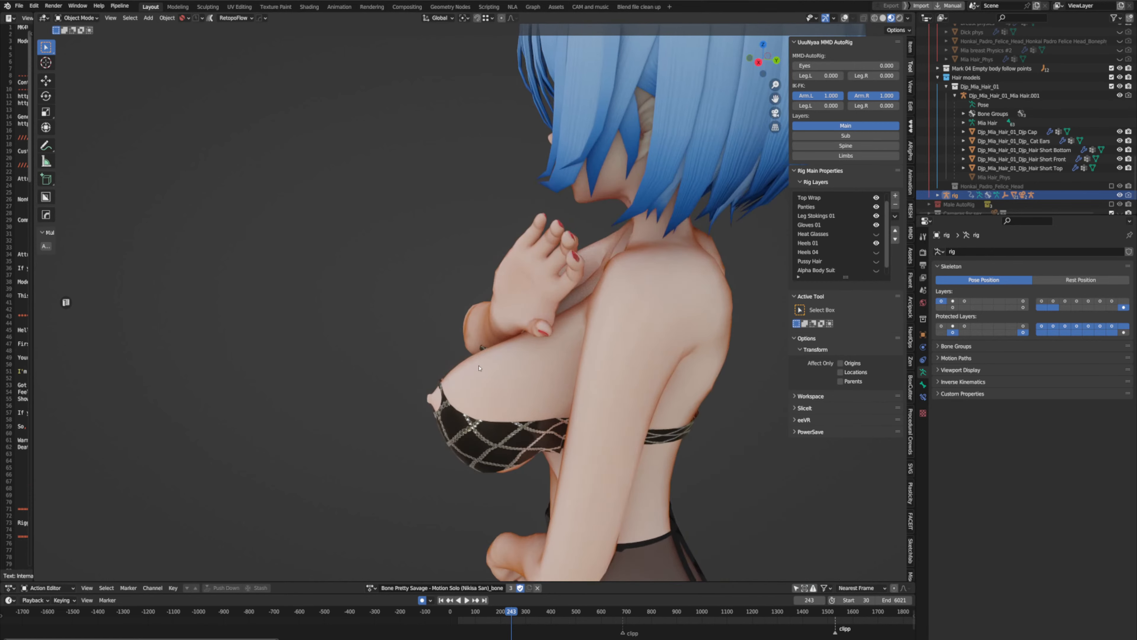
middle_drag(452, 381, 654, 365)
scroll(620, 371, down, 3)
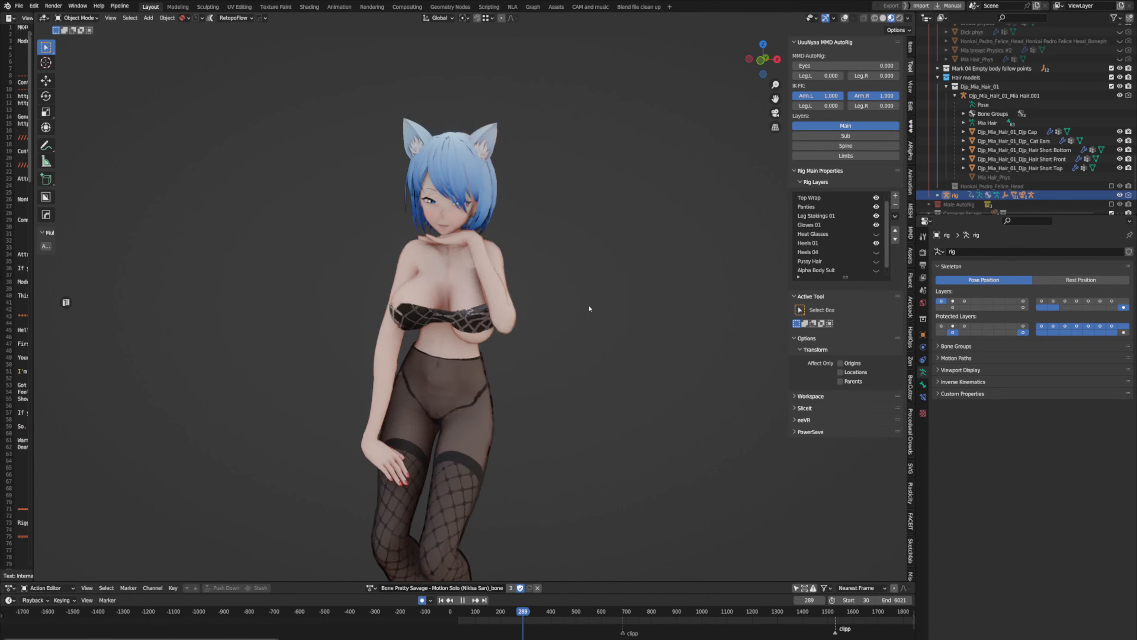
- Play the animation further, pause it and inspect the top wrap's fit on the chest from the side
key(space)
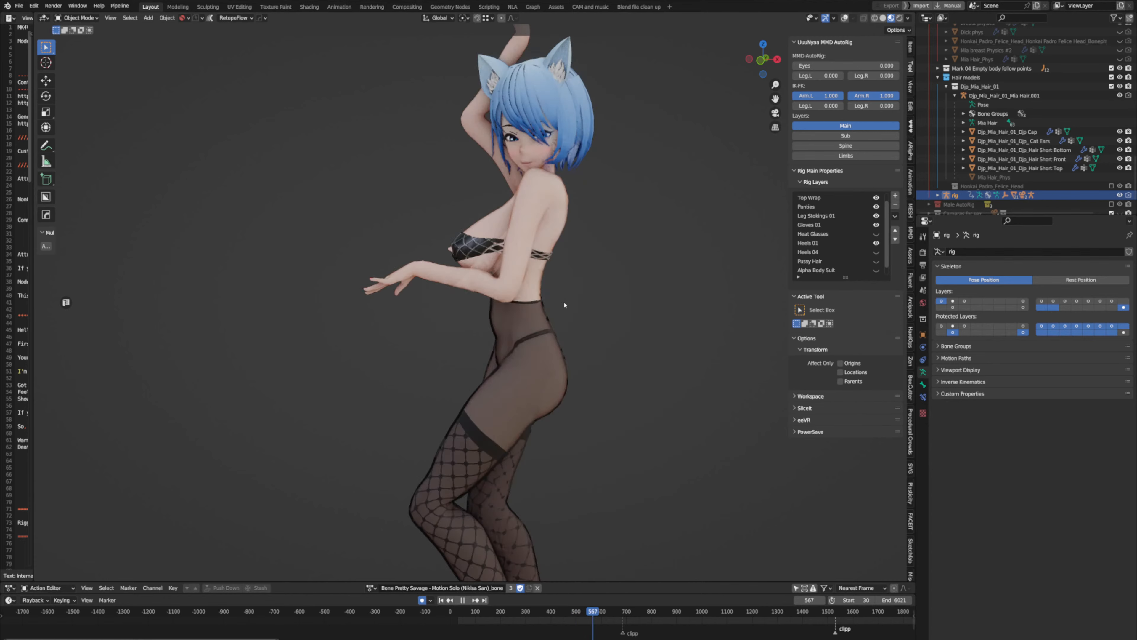
key(space)
middle_drag(563, 304, 601, 319)
scroll(601, 318, up, 10)
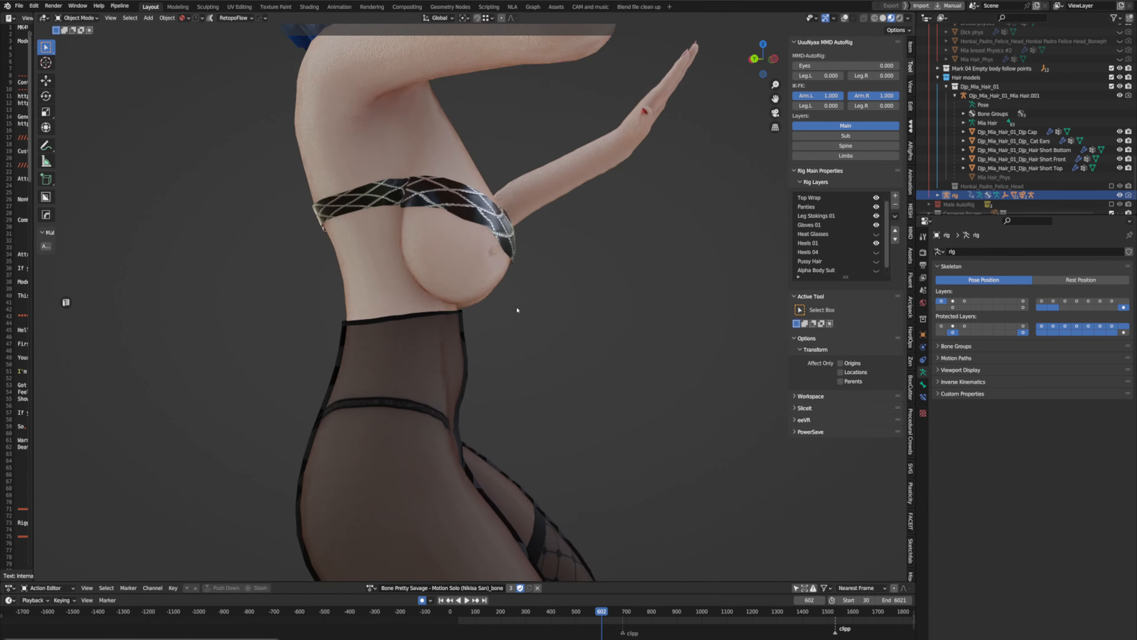
- Show the viewport overlays, put the rig in Pose Mode and display the properties of the PROPERTIES bone beside the head
scroll(459, 311, down, 8)
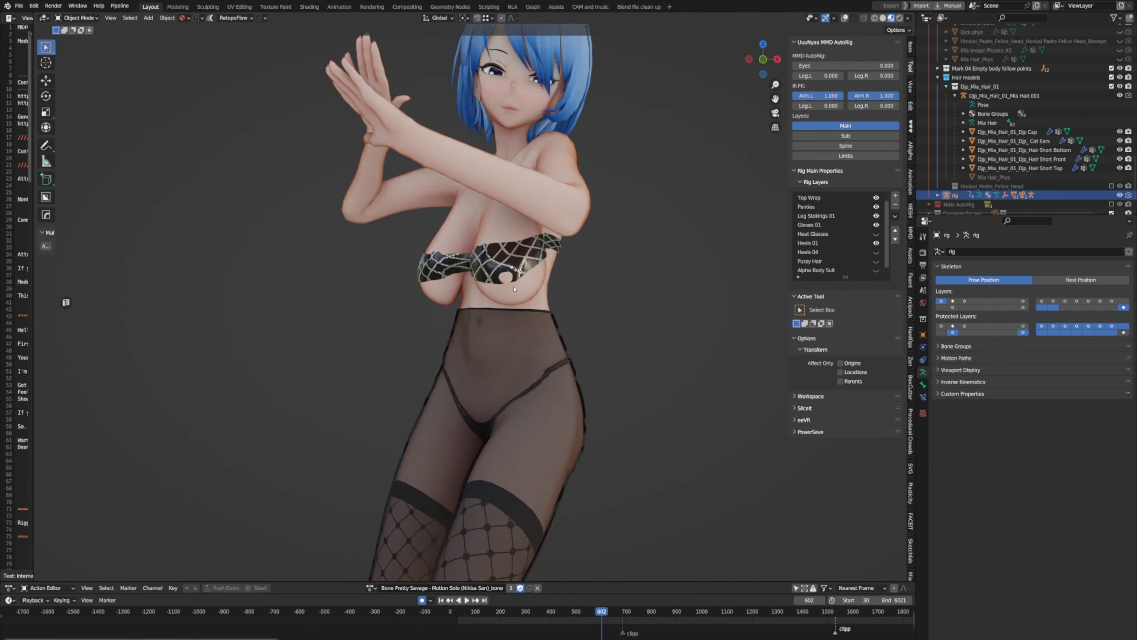
middle_drag(459, 312, 677, 313)
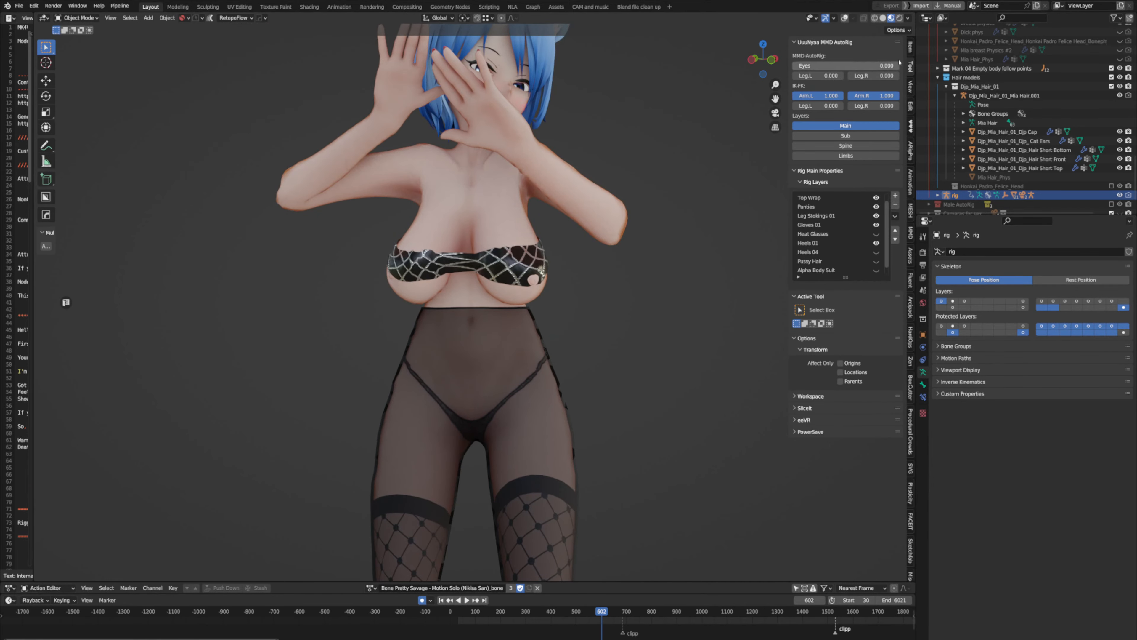
key(shift+alt+z)
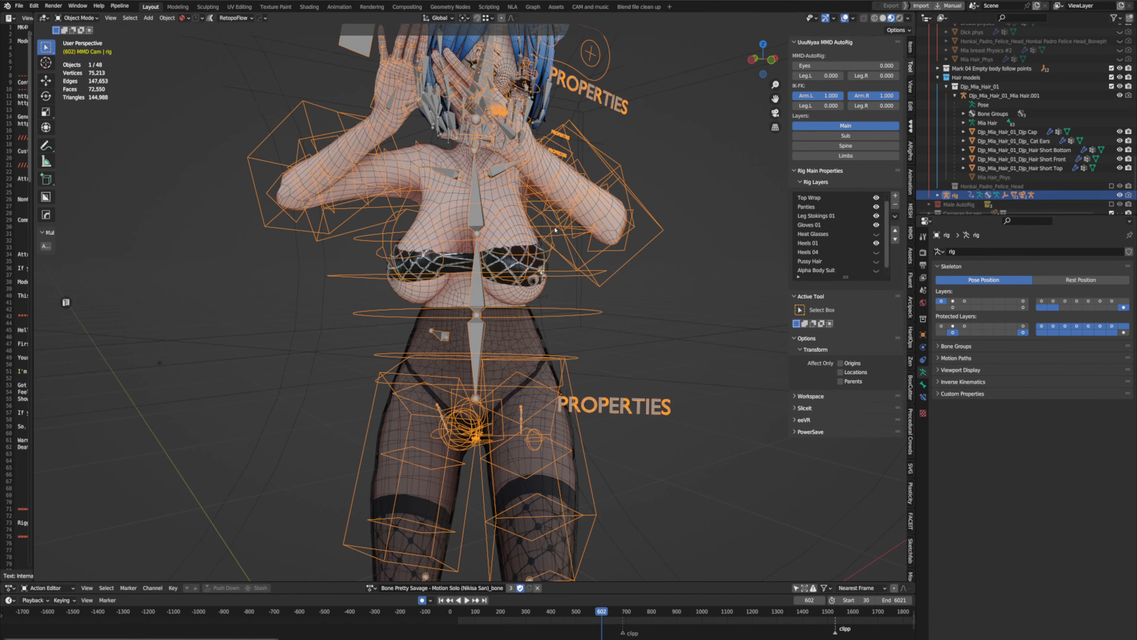
key(ctrl+Tab)
scroll(561, 192, down, 2)
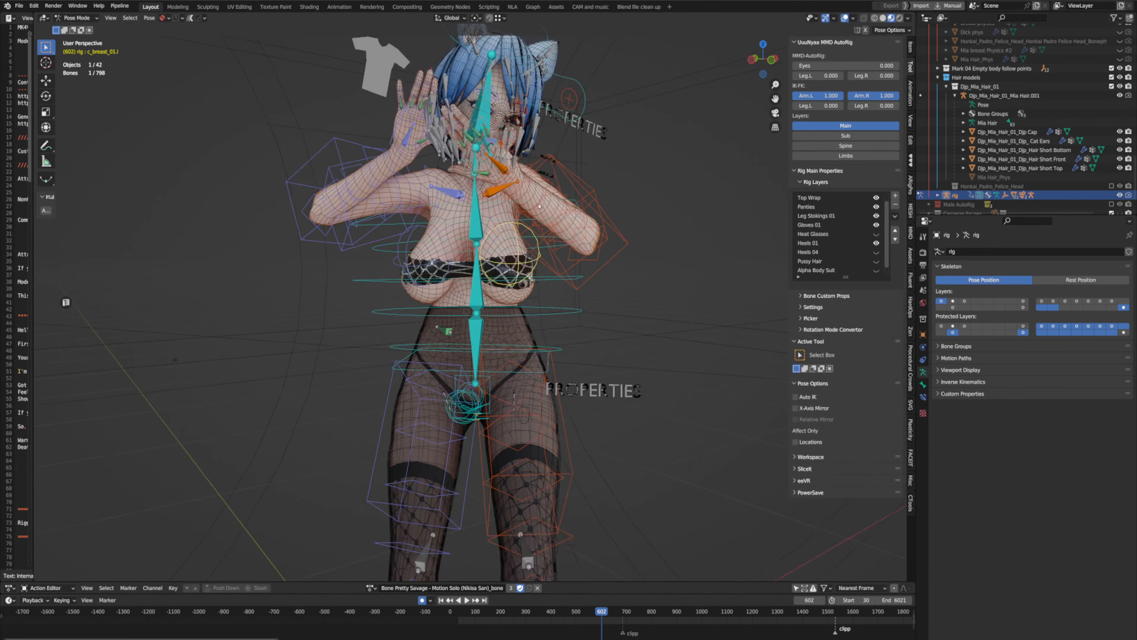
click(581, 156)
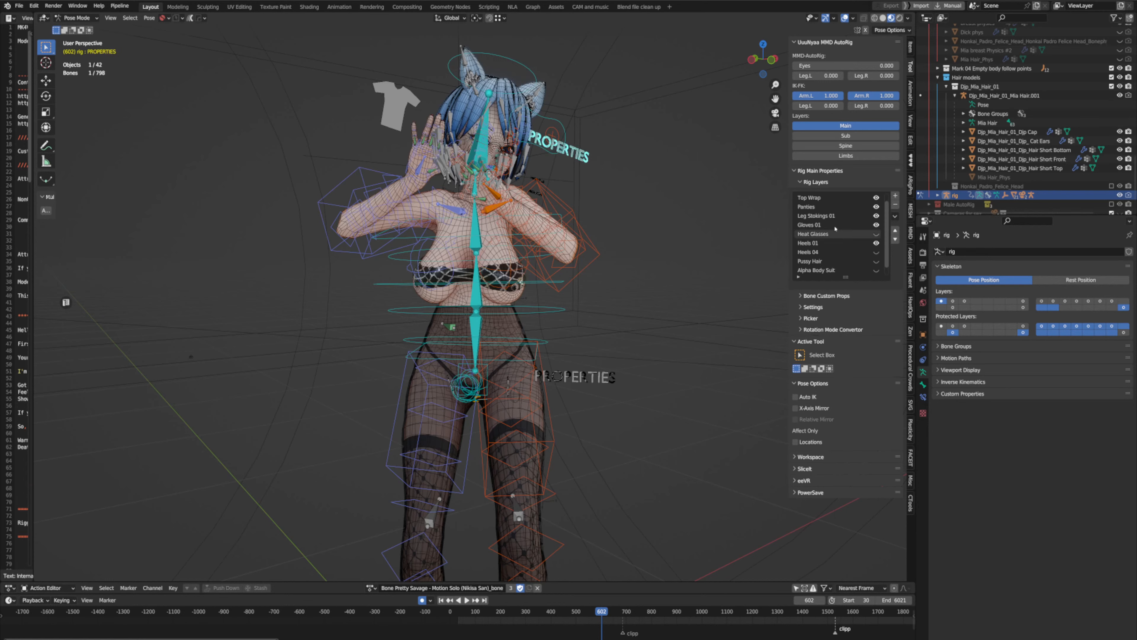
click(911, 45)
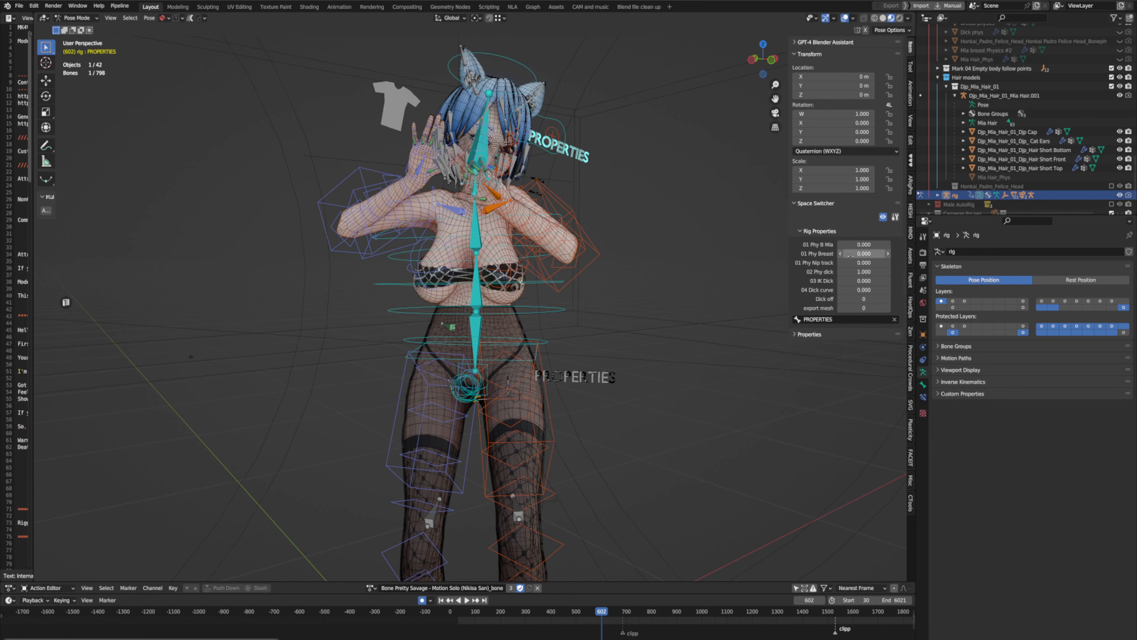
- Set the rig properties 01 Phy Breast and 01 Phy Nip track to 1
click(864, 254)
text(1)
key(Return)
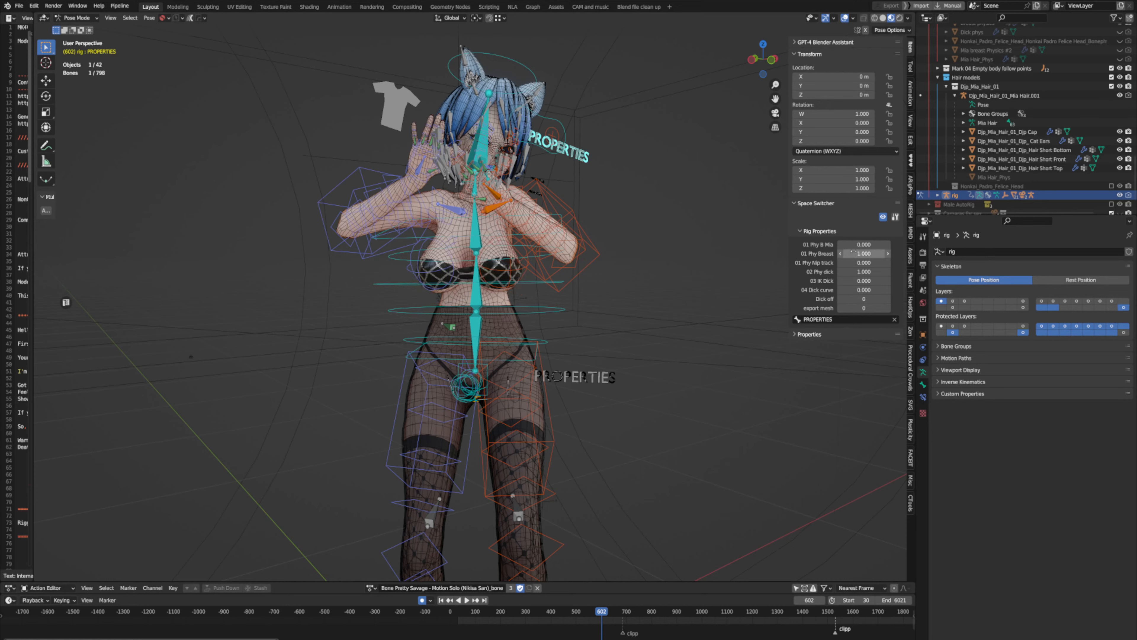
click(856, 262)
text(1)
key(Return)
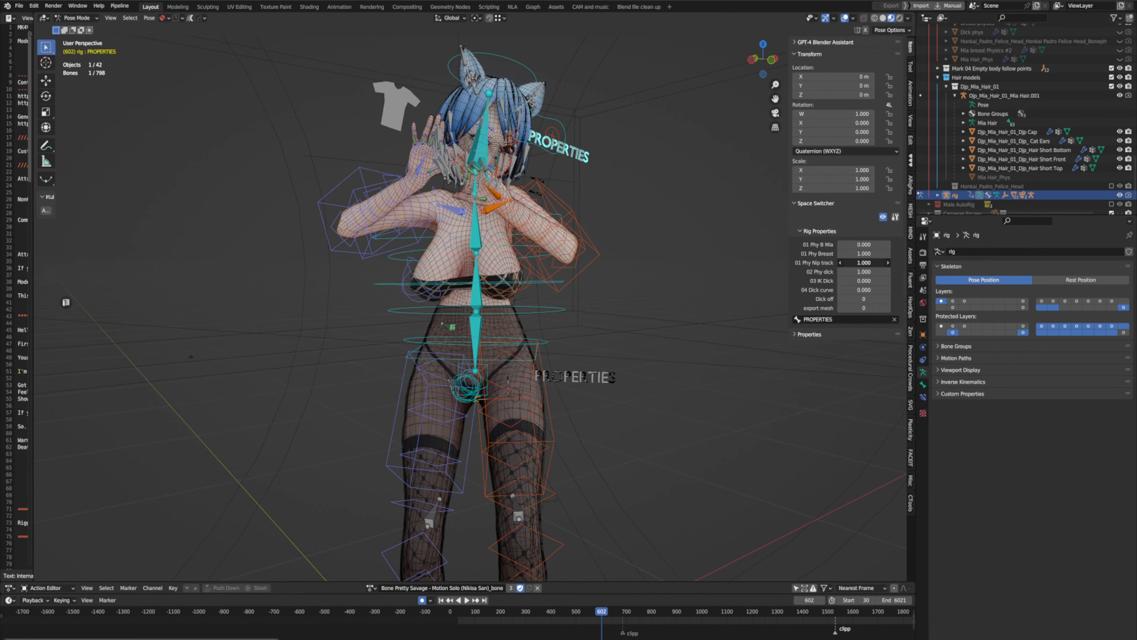
- Play the dance animation in short stretches and check the chest physics and top wrap from the side and front
scroll(532, 287, up, 2)
middle_drag(526, 289, 605, 293)
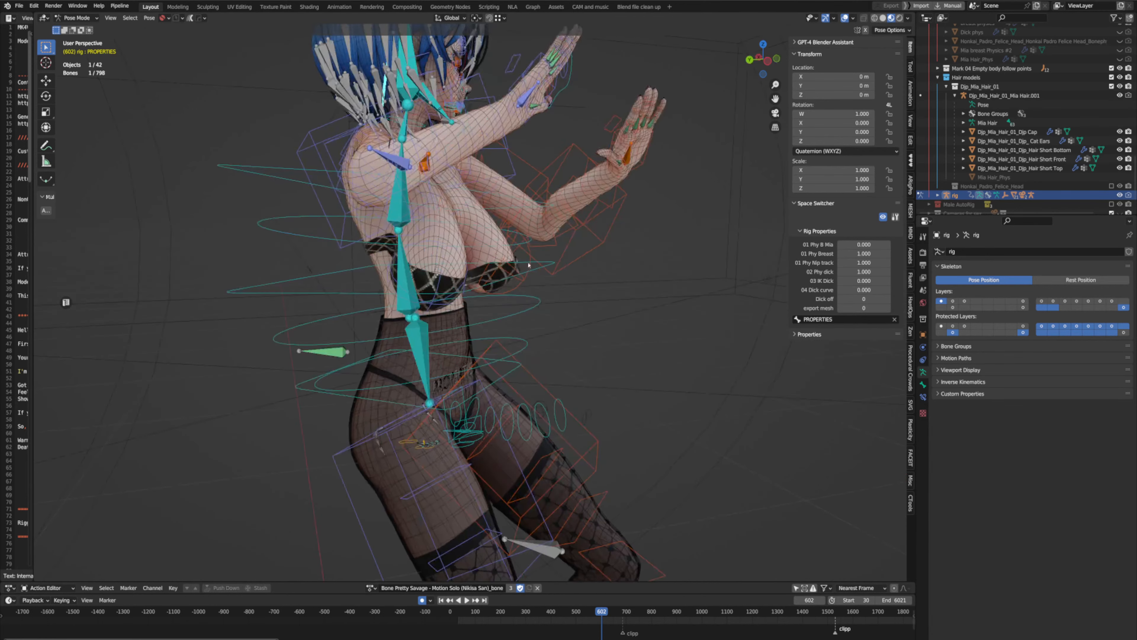
key(space)
middle_drag(619, 299, 586, 292)
key(space)
scroll(518, 315, up, 1)
scroll(454, 316, up, 1)
key(space)
key(space)
scroll(542, 310, down, 3)
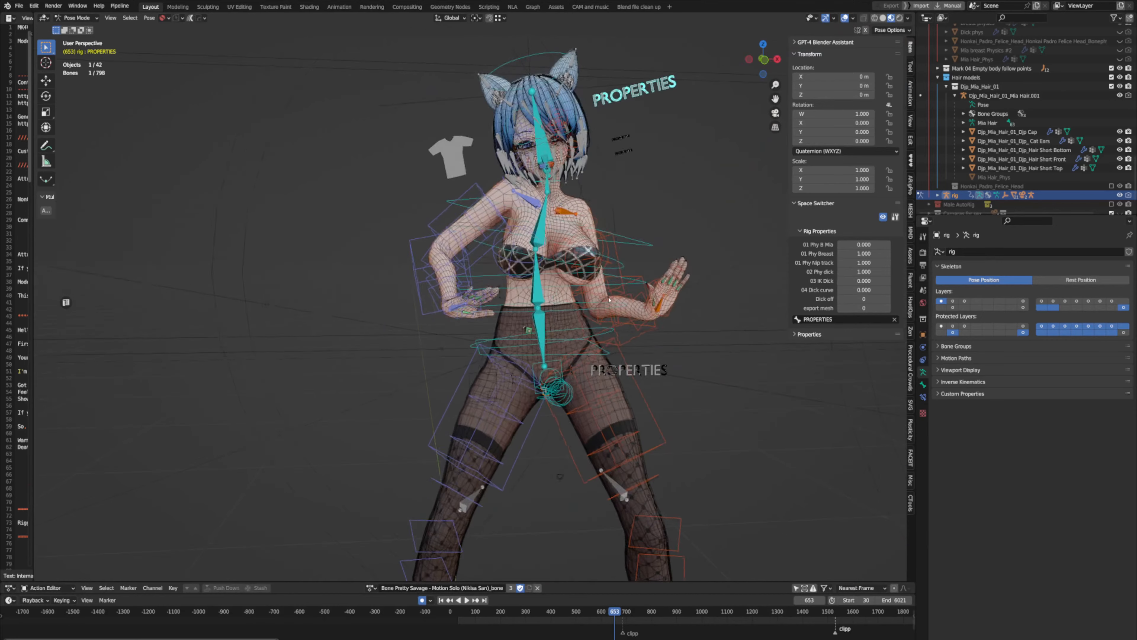
key(space)
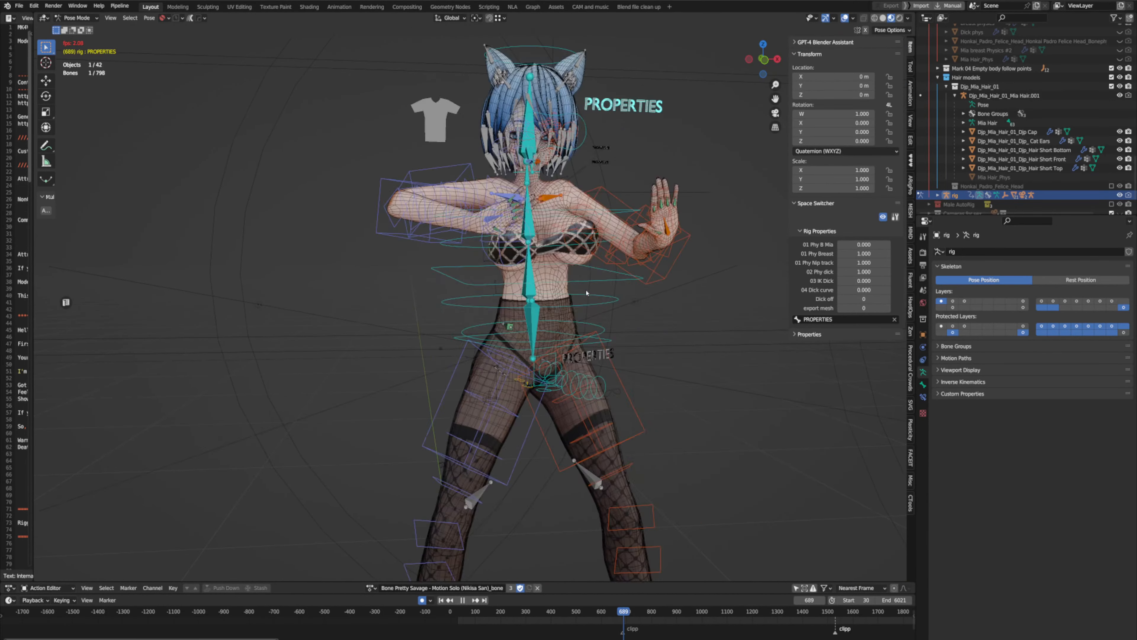
key(space)
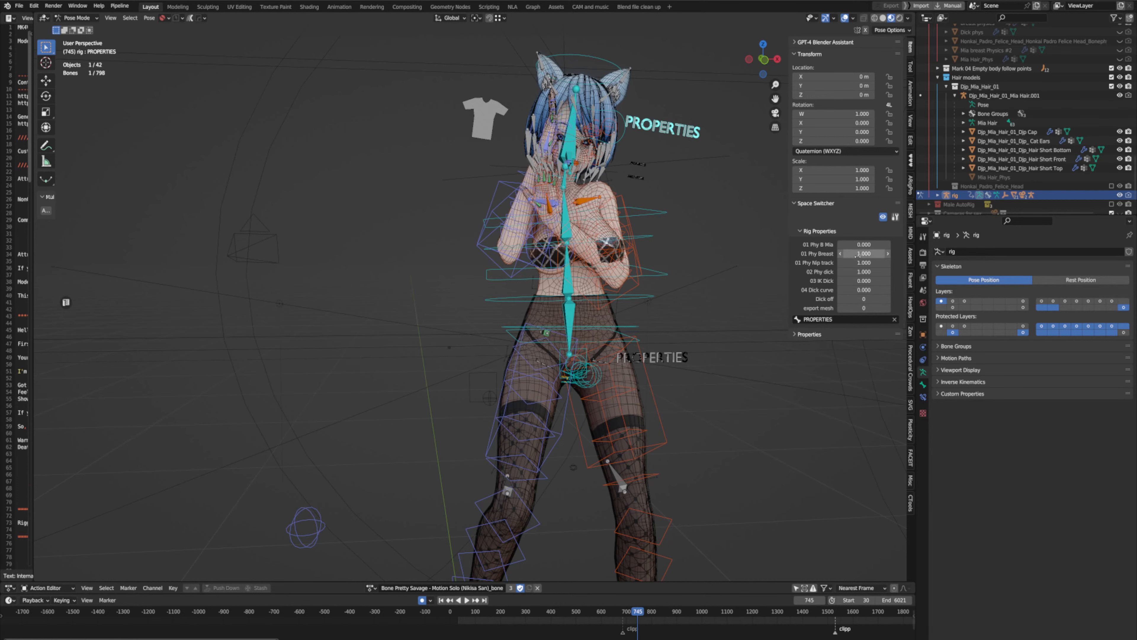
- Set 01 Phy Breast and 01 Phy Nip track to 0, playing a short stretch of the dance in between
drag(864, 254, 823, 254)
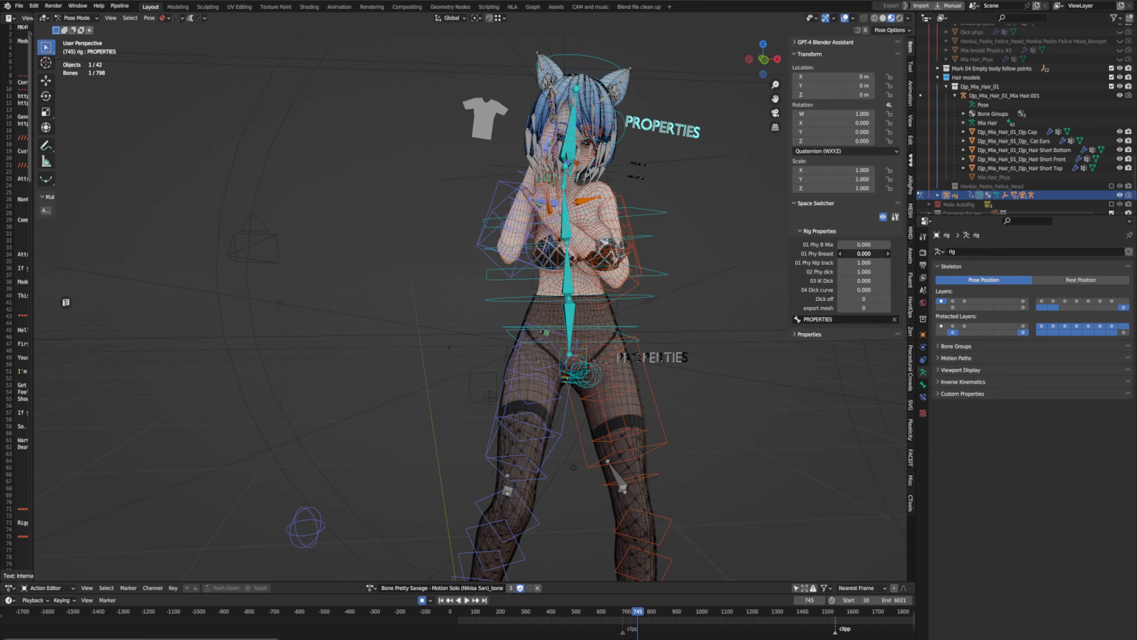
middle_drag(615, 279, 643, 282)
key(space)
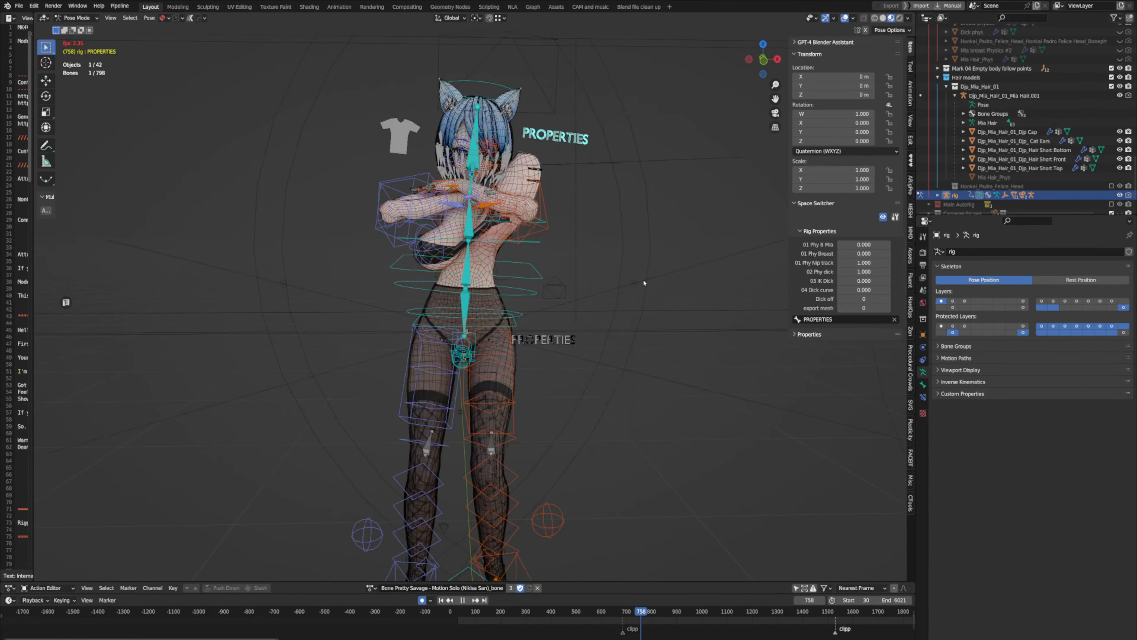
middle_drag(565, 280, 572, 283)
key(space)
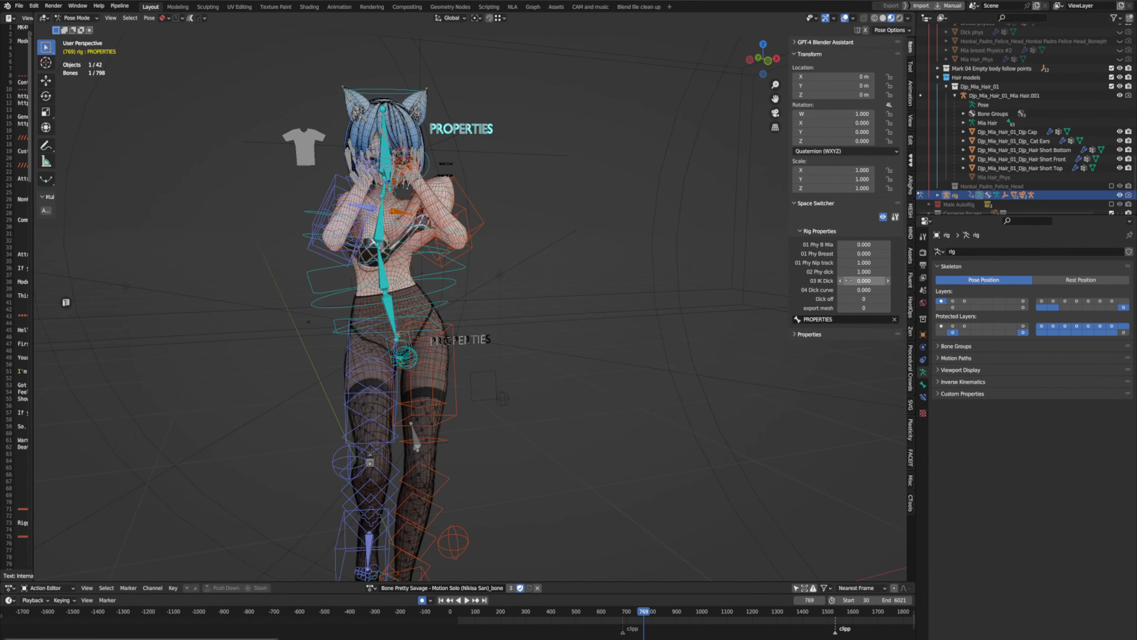
drag(855, 262, 841, 262)
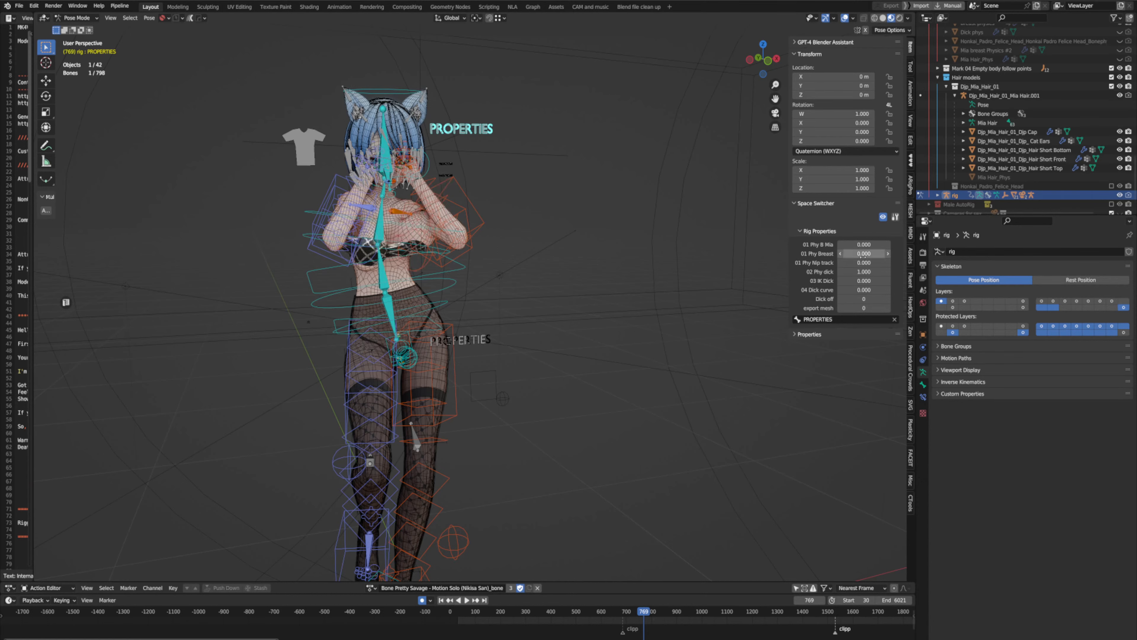
- Play the dance briefly and examine the paused upper body and top wrap up close from the front and above
middle_drag(464, 270, 676, 316)
scroll(451, 265, up, 2)
scroll(595, 289, up, 2)
middle_drag(588, 287, 607, 280)
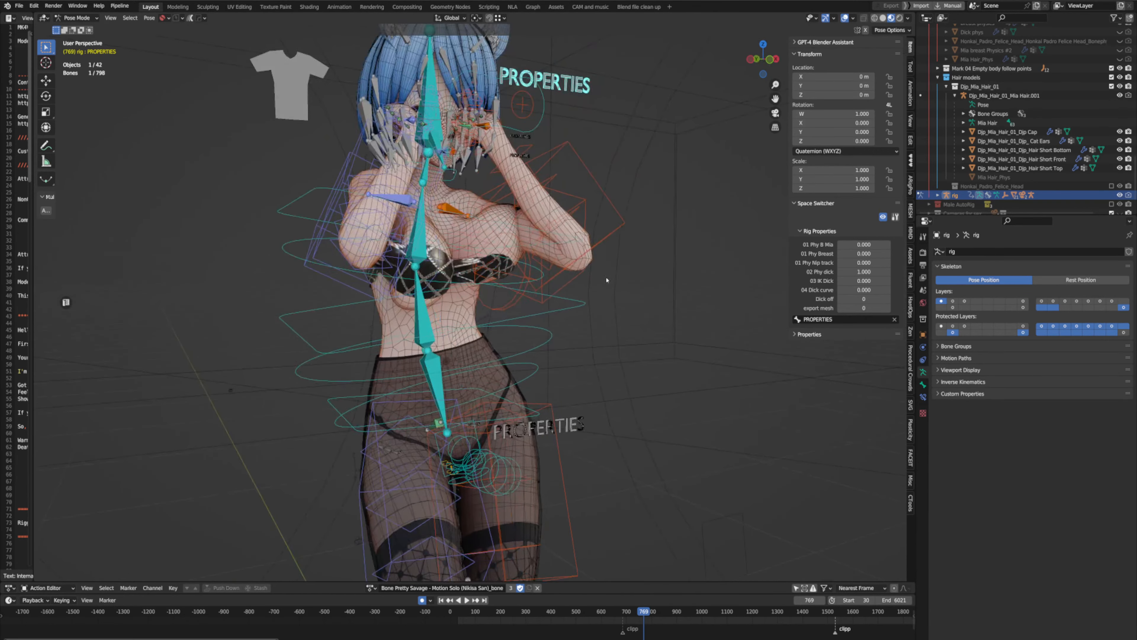
key(space)
key(space)
scroll(582, 266, up, 2)
shift+middle_drag(523, 246, 508, 272)
scroll(546, 269, down, 2)
scroll(555, 286, down, 3)
middle_drag(658, 291, 630, 368)
scroll(638, 332, up, 3)
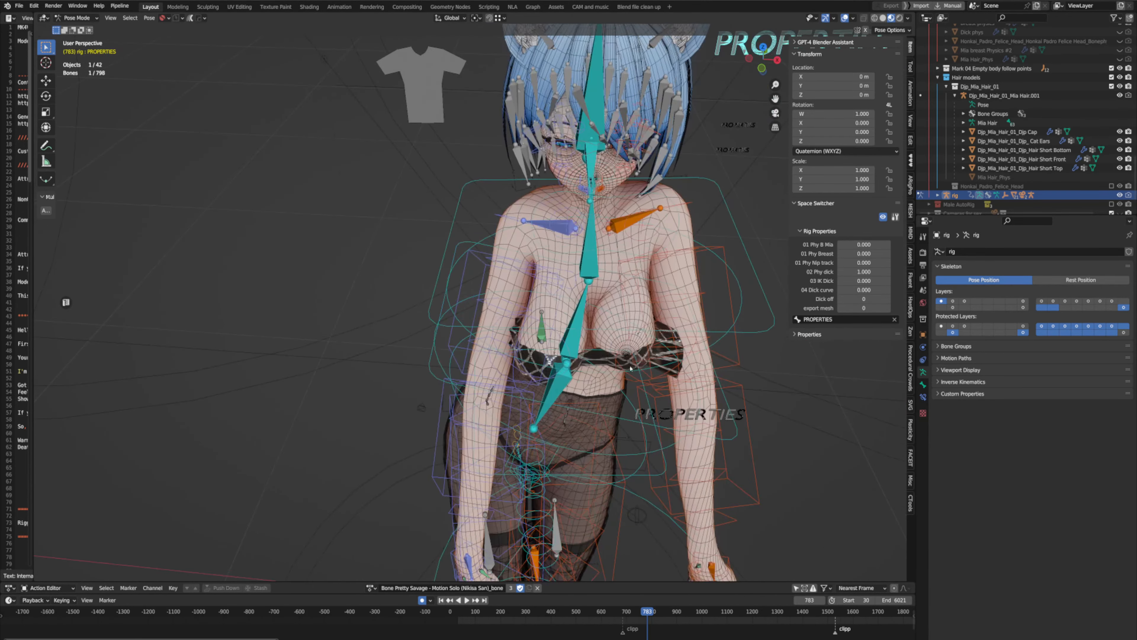
scroll(512, 333, down, 3)
middle_drag(515, 339, 521, 289)
- Play the dance in further stretches up to frame 1064, watching the body's motion with both chest properties at 0
key(space)
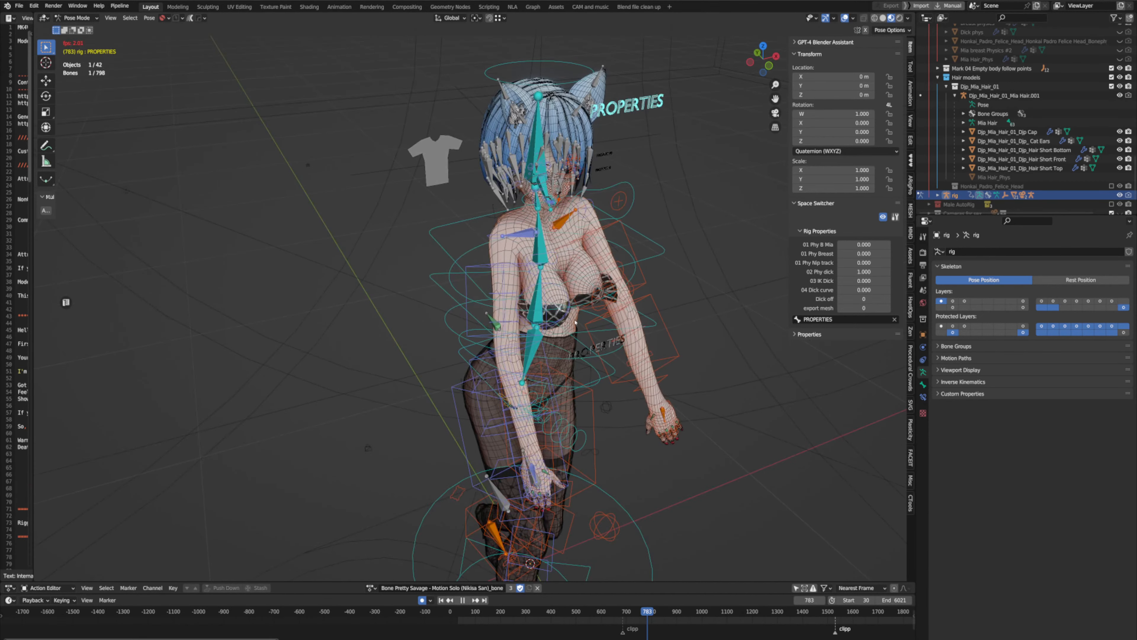
key(space)
scroll(627, 328, down, 1)
middle_drag(628, 329, 562, 316)
key(space)
key(space)
scroll(598, 350, down, 2)
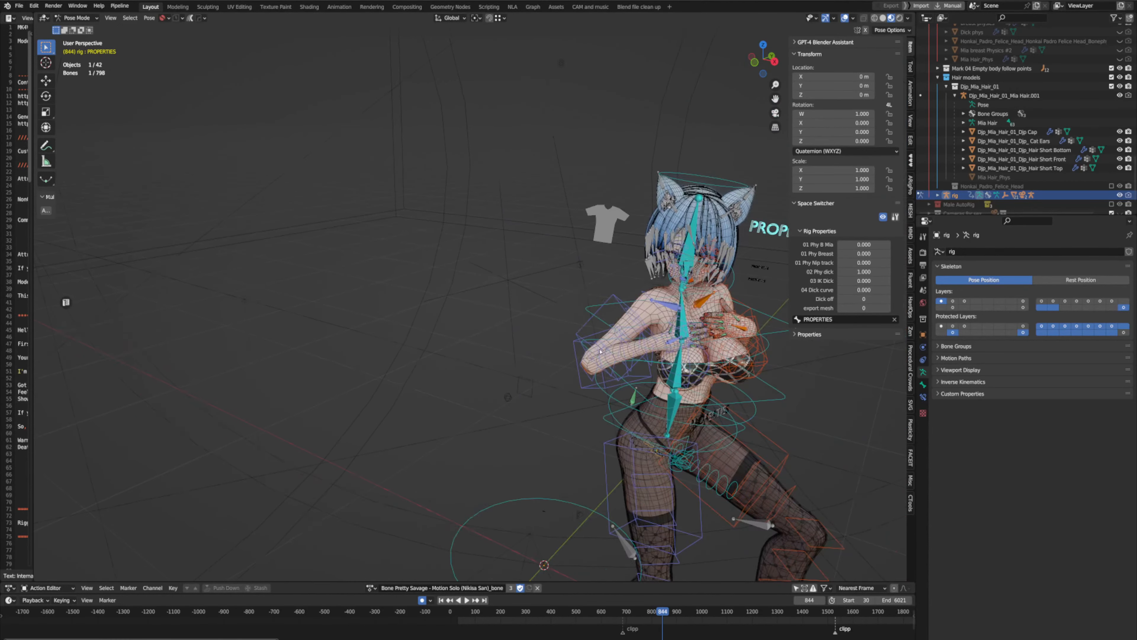
key(space)
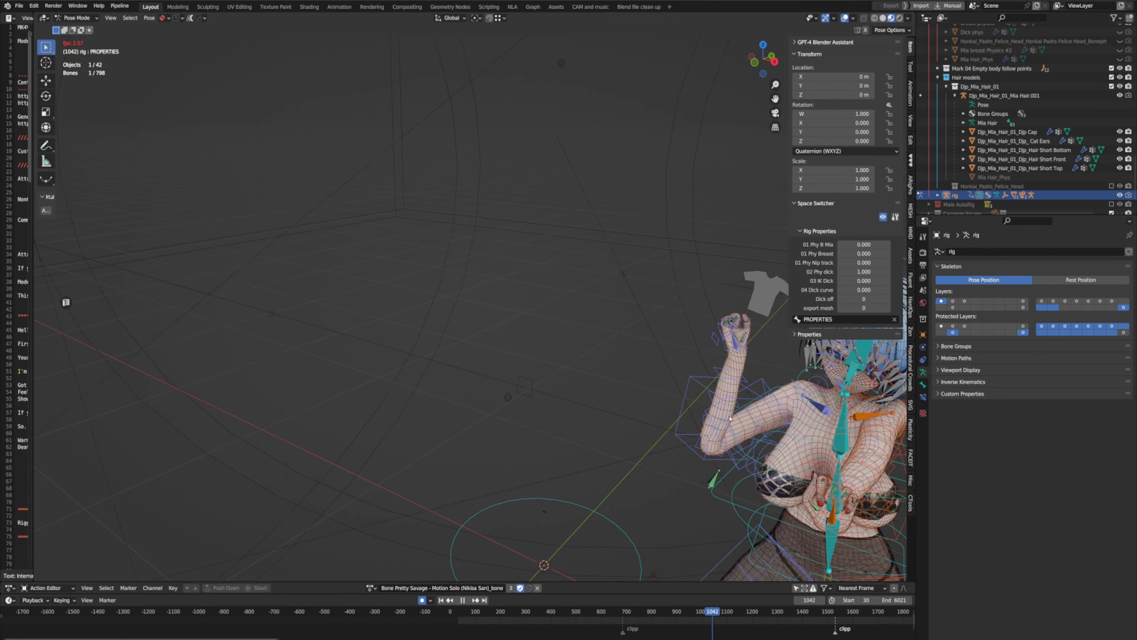
key(space)
- Examine the hip control bones and stockings of the paused pose from behind and from the side
shift+middle_drag(732, 419, 489, 332)
scroll(483, 317, up, 4)
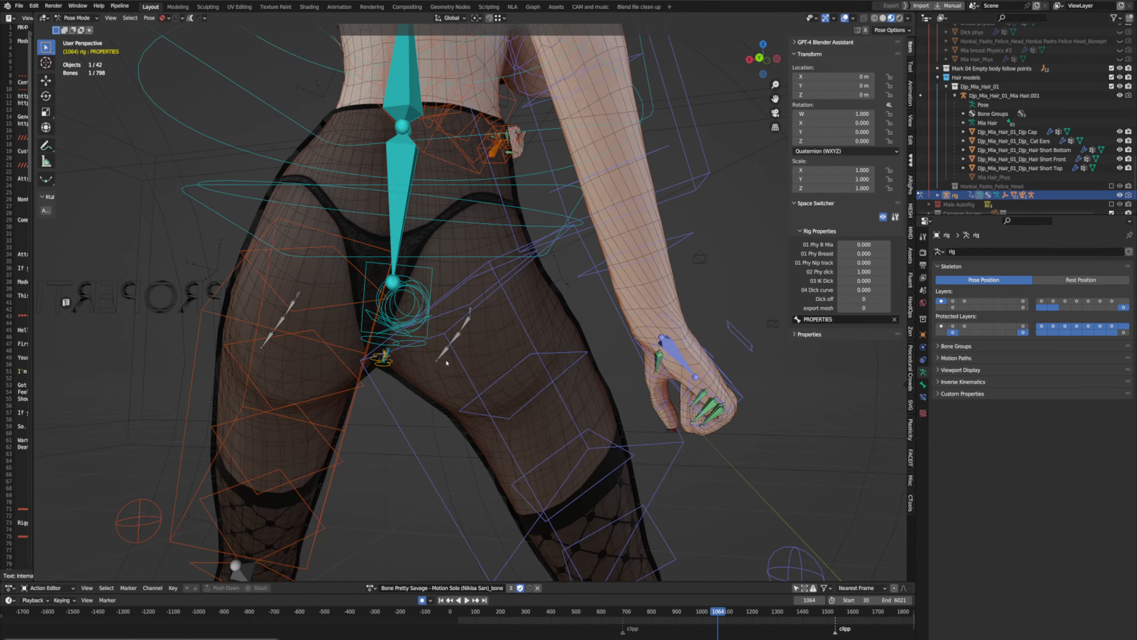
middle_drag(447, 363, 483, 310)
scroll(439, 290, down, 4)
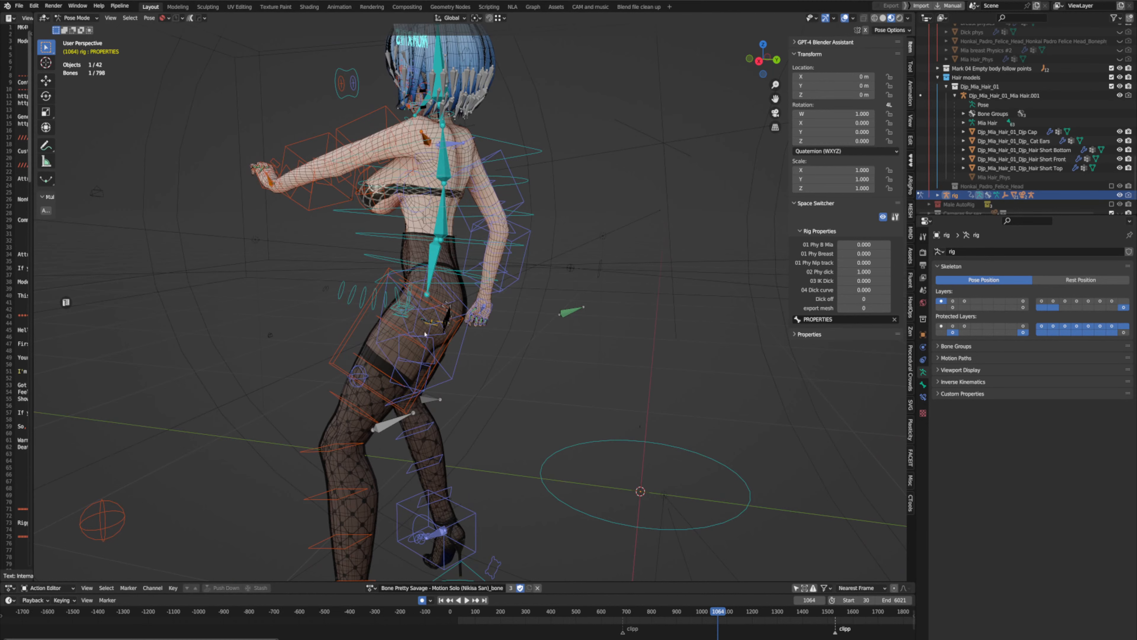
middle_drag(413, 326, 439, 319)
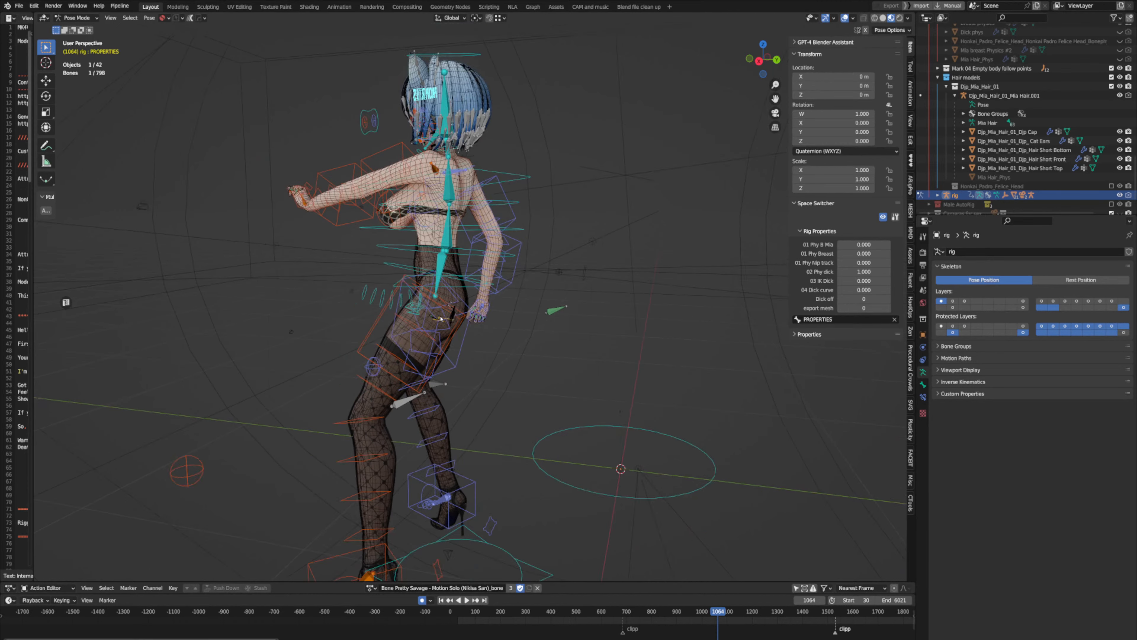
scroll(447, 320, up, 1)
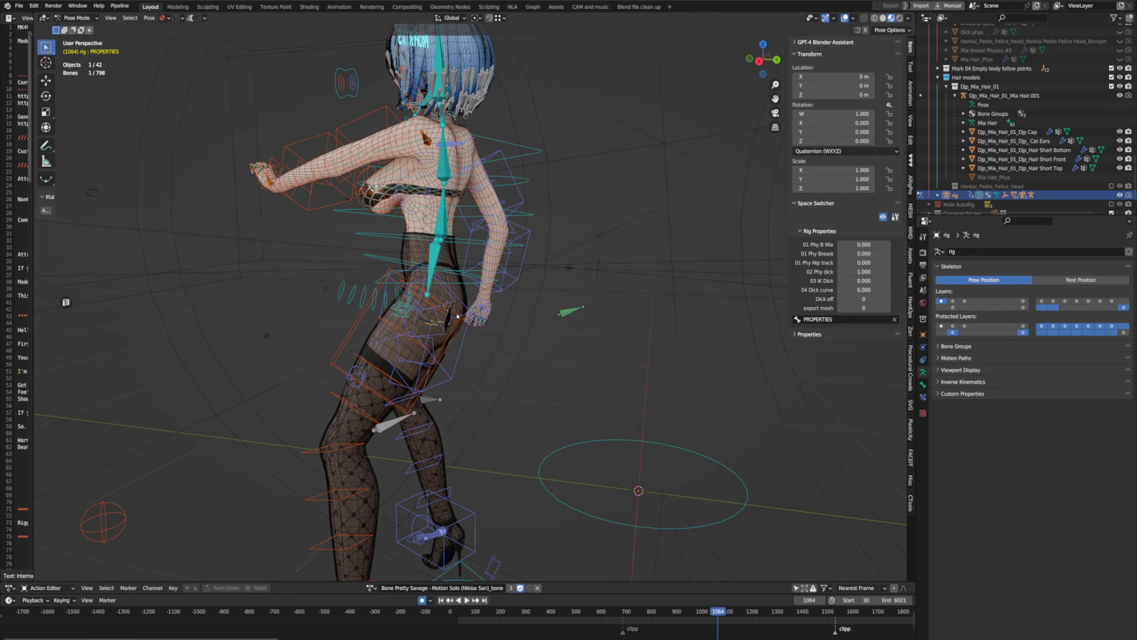
scroll(457, 317, down, 2)
middle_drag(458, 317, 577, 305)
scroll(539, 239, down, 1)
middle_drag(558, 254, 543, 257)
- Play the dance from the front up to frame 1283 and inspect the paused chest and top wrap up close
key(space)
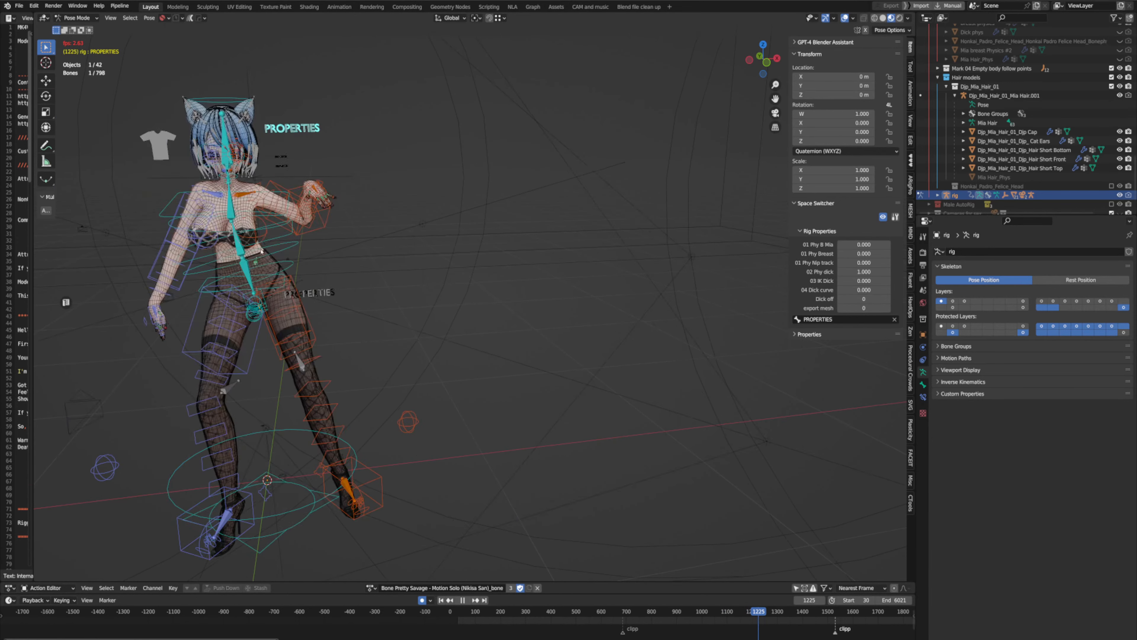
key(space)
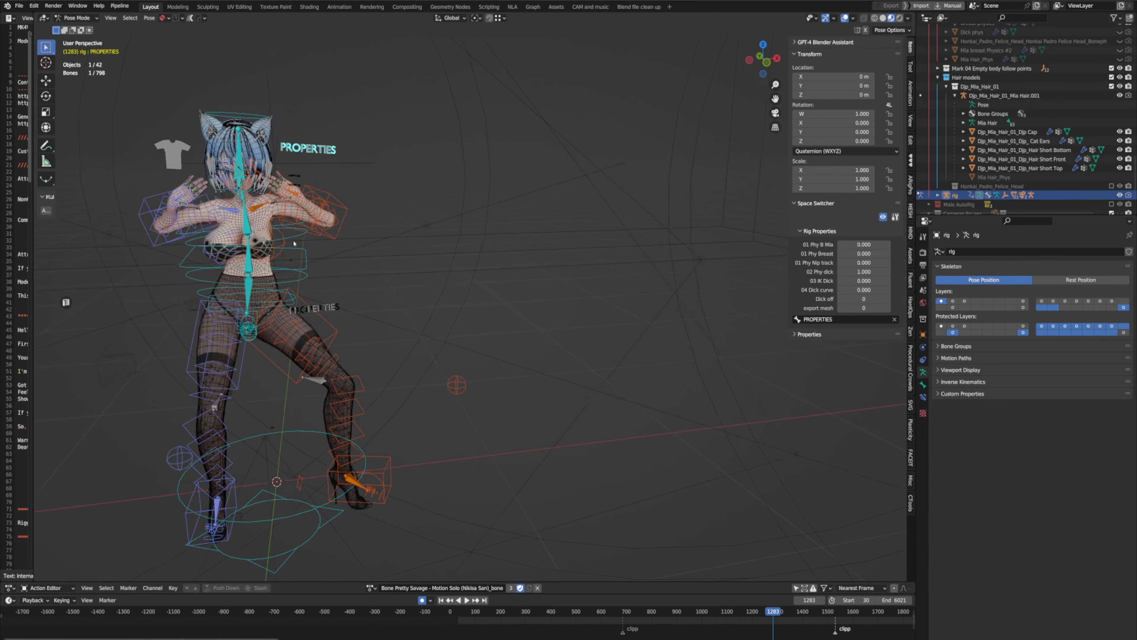
shift+middle_drag(282, 234, 488, 274)
scroll(443, 256, up, 3)
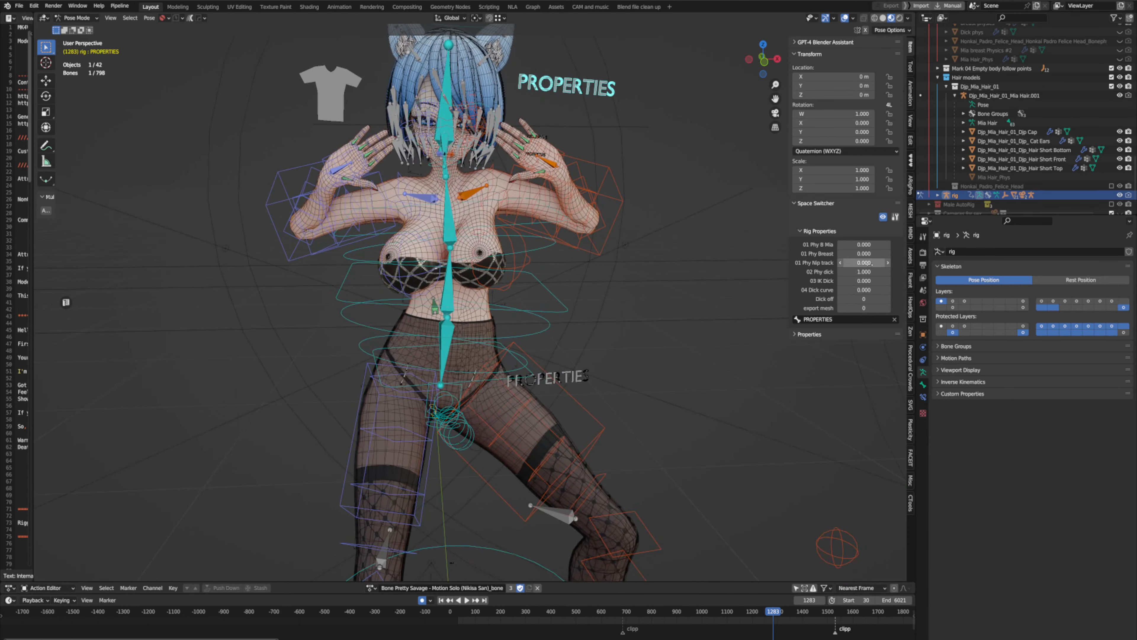
- Keep 01 Phy Breast at 0, play on to frame 1330 and check the top wrap's fit from the side and front
drag(868, 255, 844, 253)
key(space)
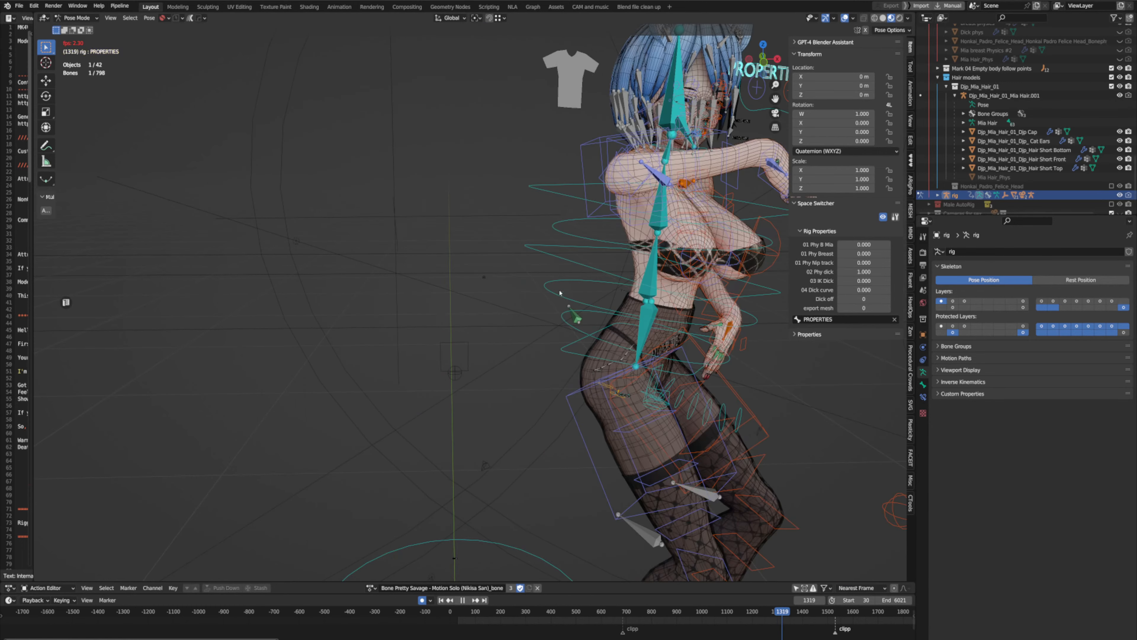
key(space)
scroll(559, 293, down, 3)
scroll(550, 294, up, 2)
middle_drag(560, 292, 513, 288)
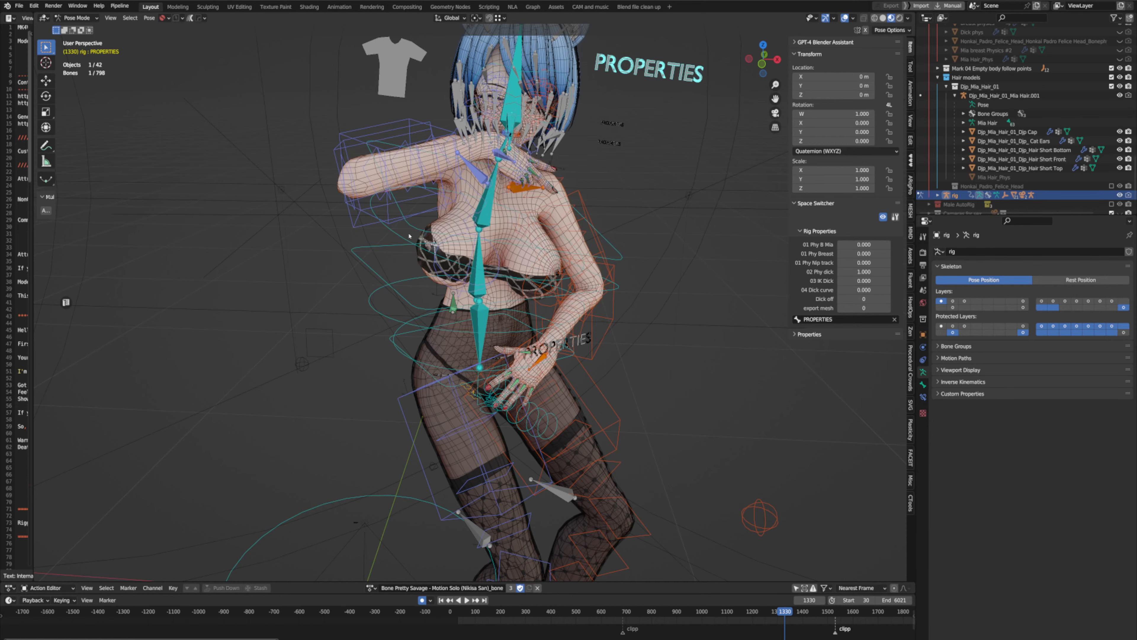
scroll(408, 236, down, 3)
middle_drag(430, 238, 577, 247)
- Play the dance on to frame 1652, view the whole figure and return the timeline to start frame 30
key(space)
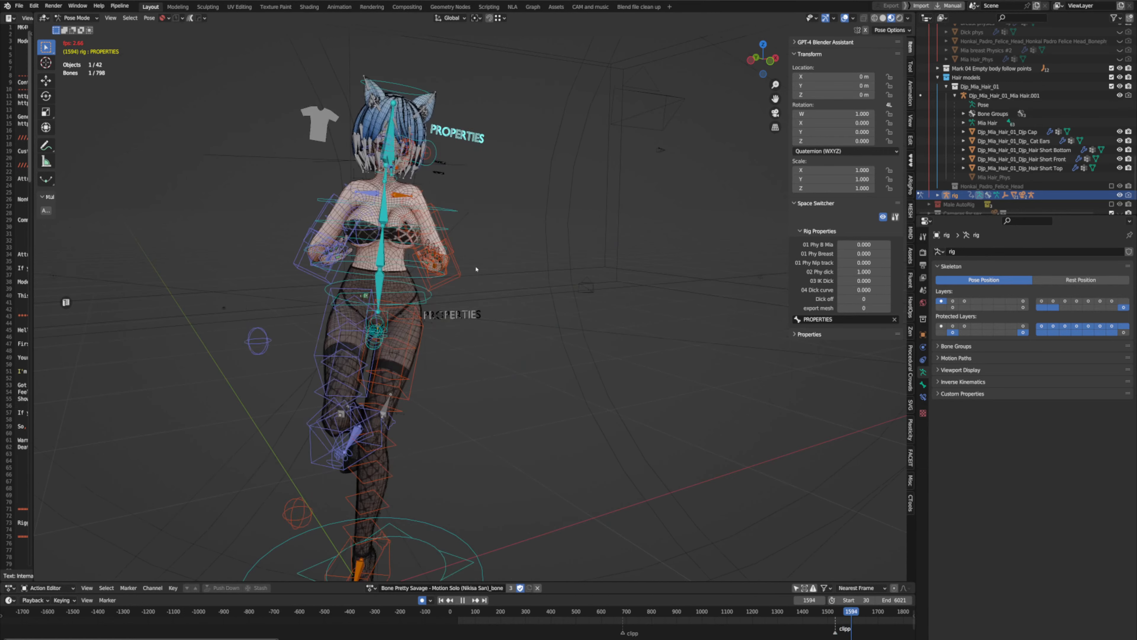
key(space)
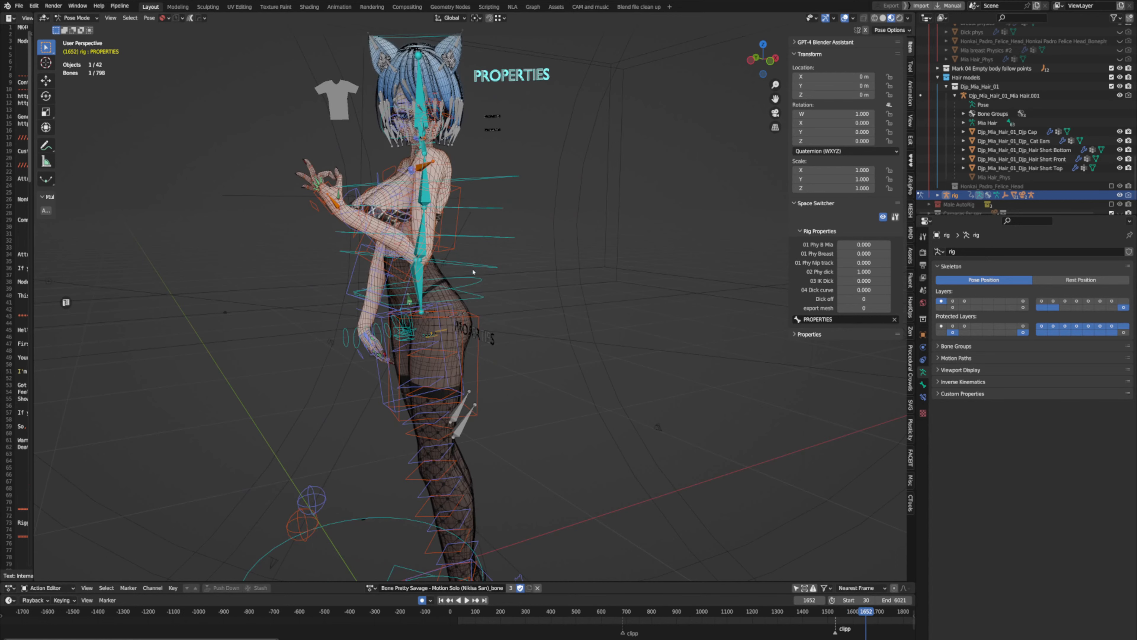
middle_drag(473, 272, 513, 251)
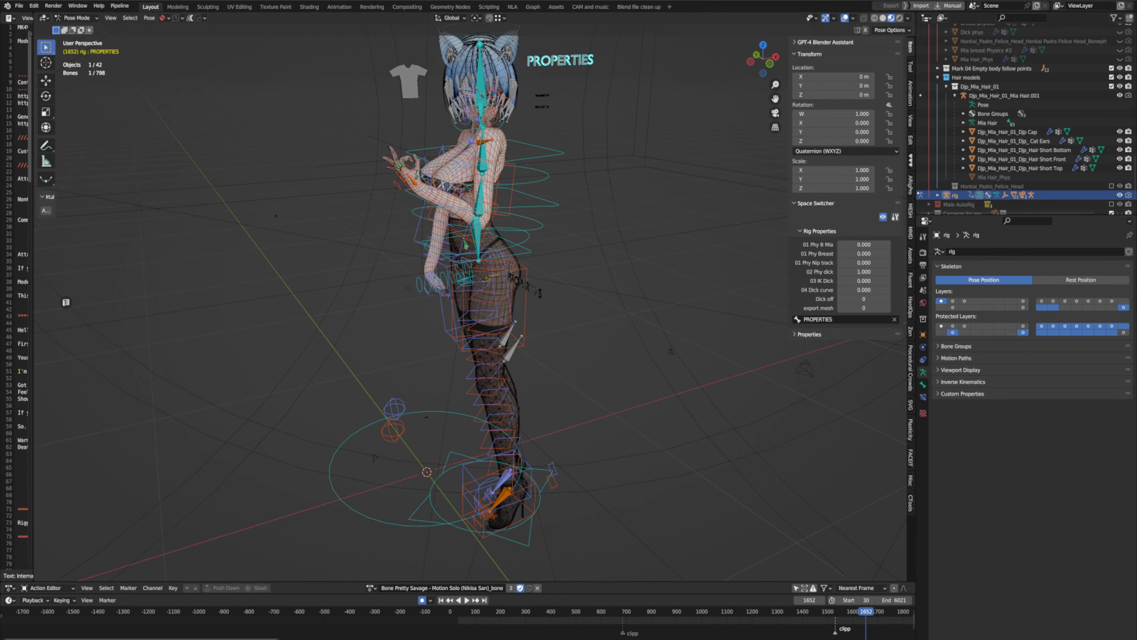
middle_drag(553, 363, 582, 427)
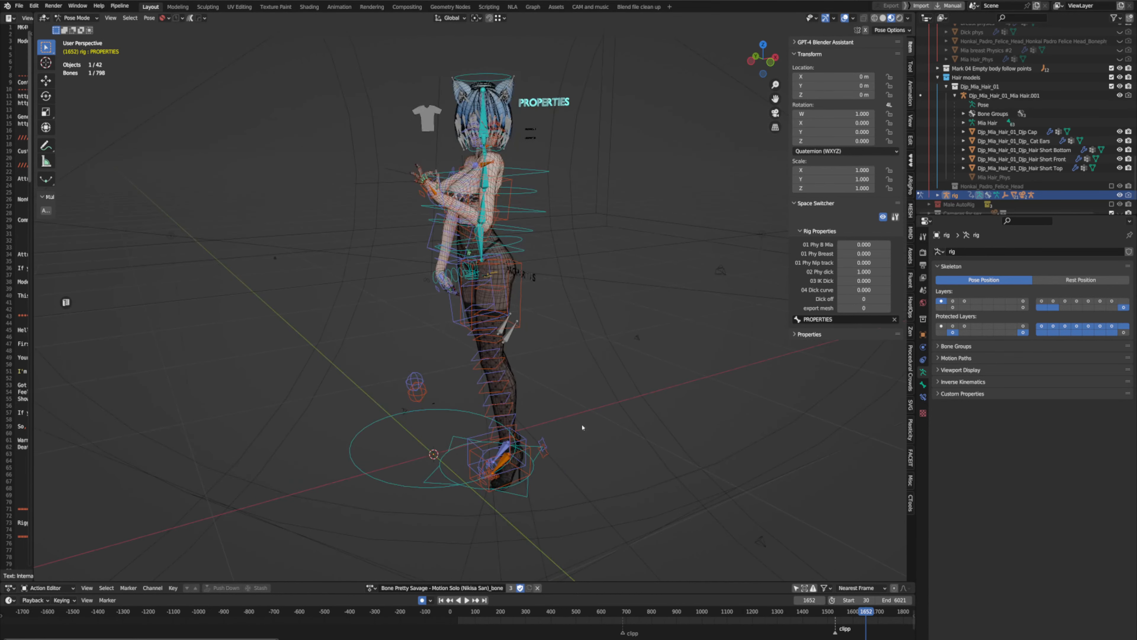
click(441, 601)
middle_drag(580, 335, 543, 379)
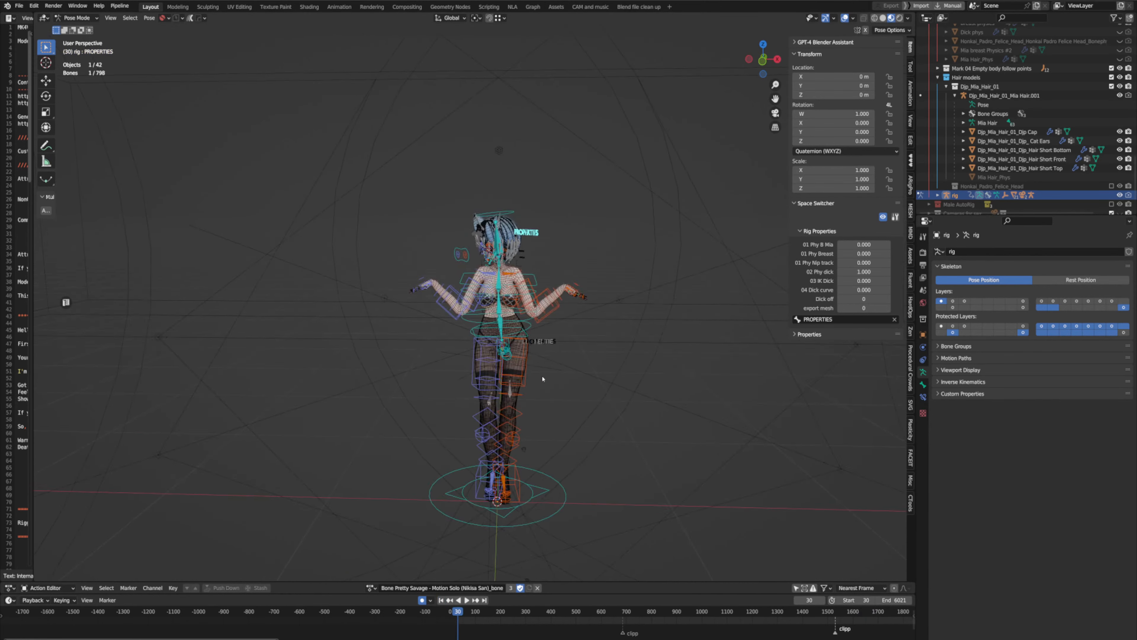
- Select the Mk04V1 body mesh in object mode and try moving it, then cancel the move
scroll(543, 379, up, 5)
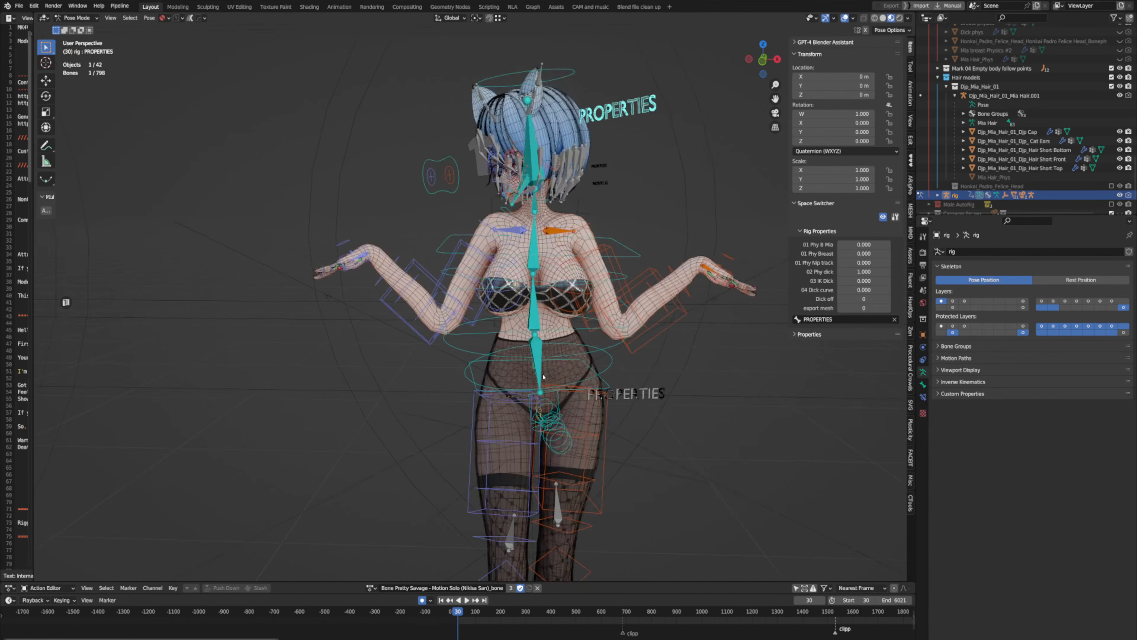
click(560, 219)
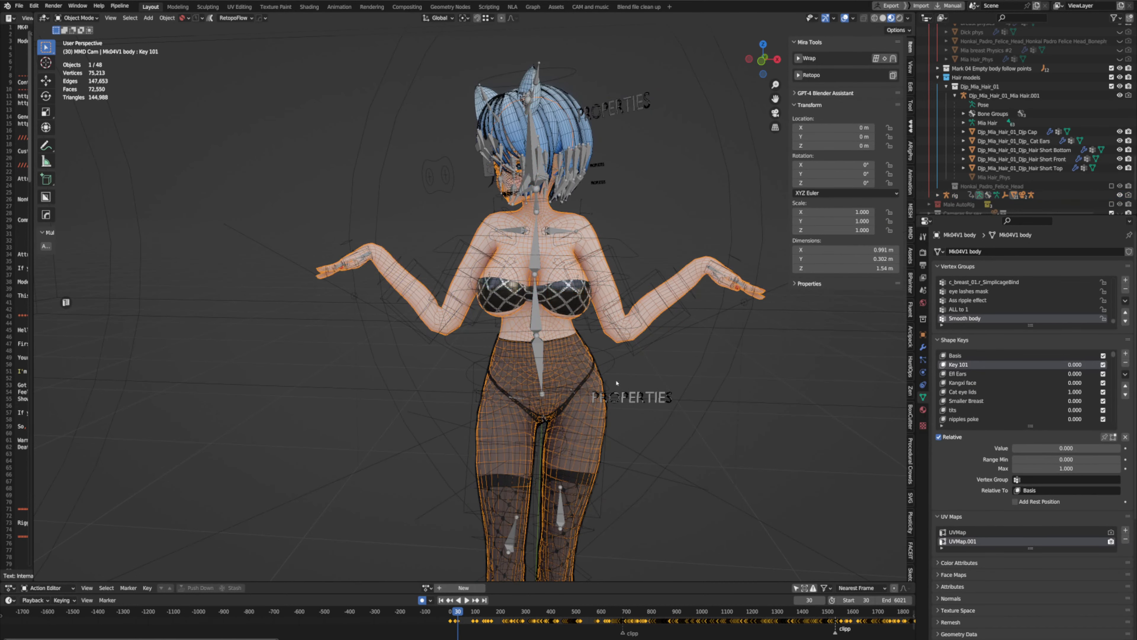
key(Tab)
key(Tab)
scroll(662, 377, down, 3)
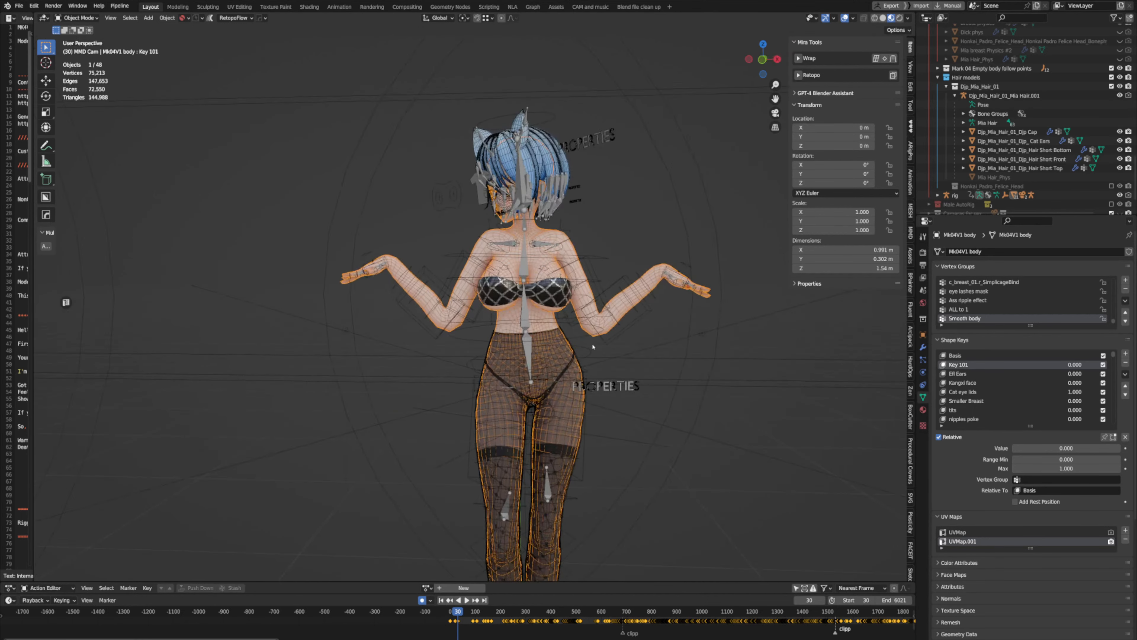
key(g)
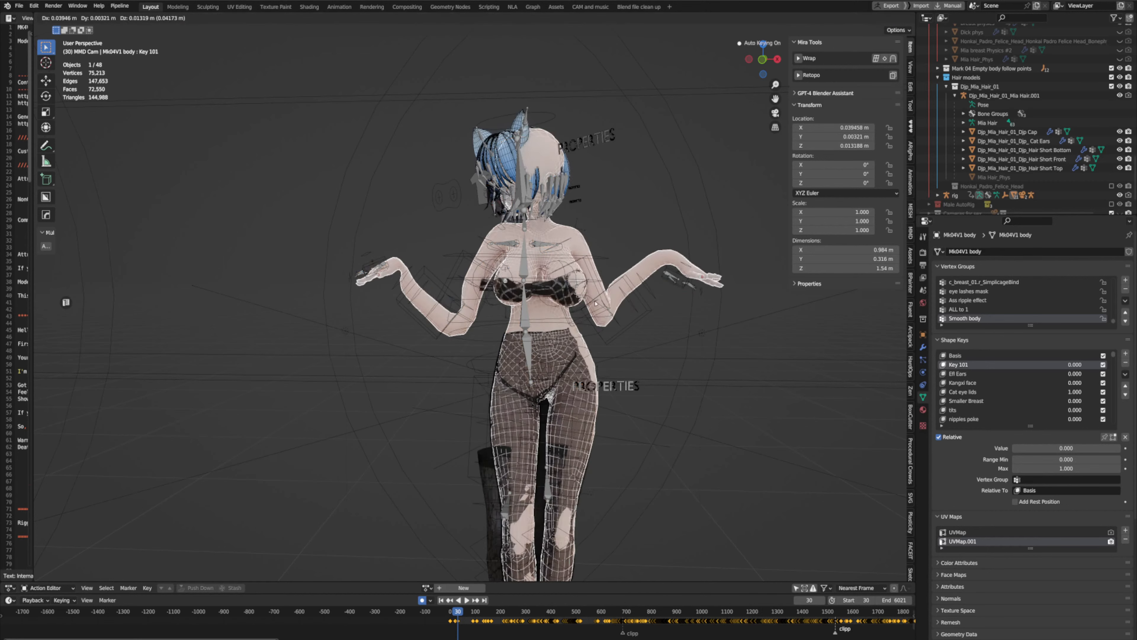
right_click(604, 310)
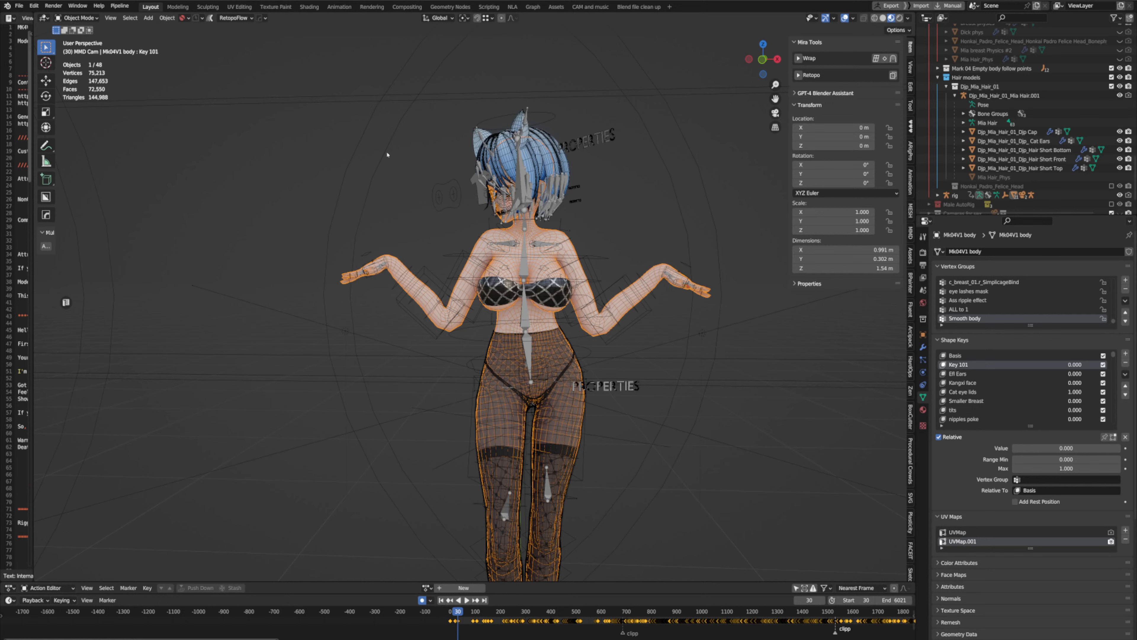
- Start a Wavefront OBJ export and open the MMD motion Blender MDD exports folder as its destination
click(34, 6)
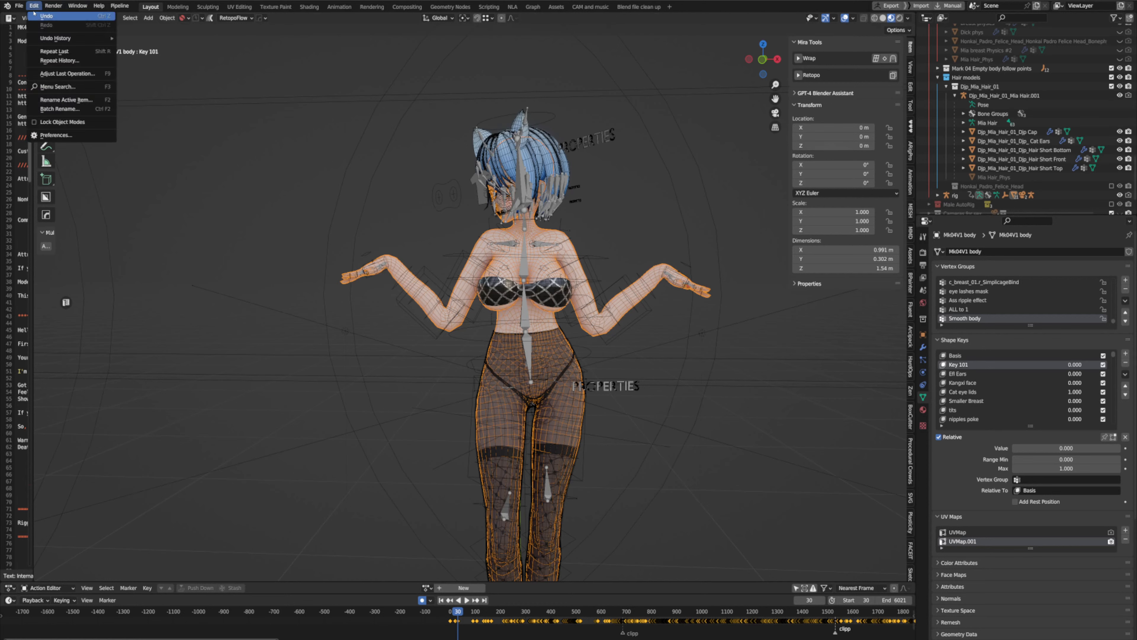
click(19, 6)
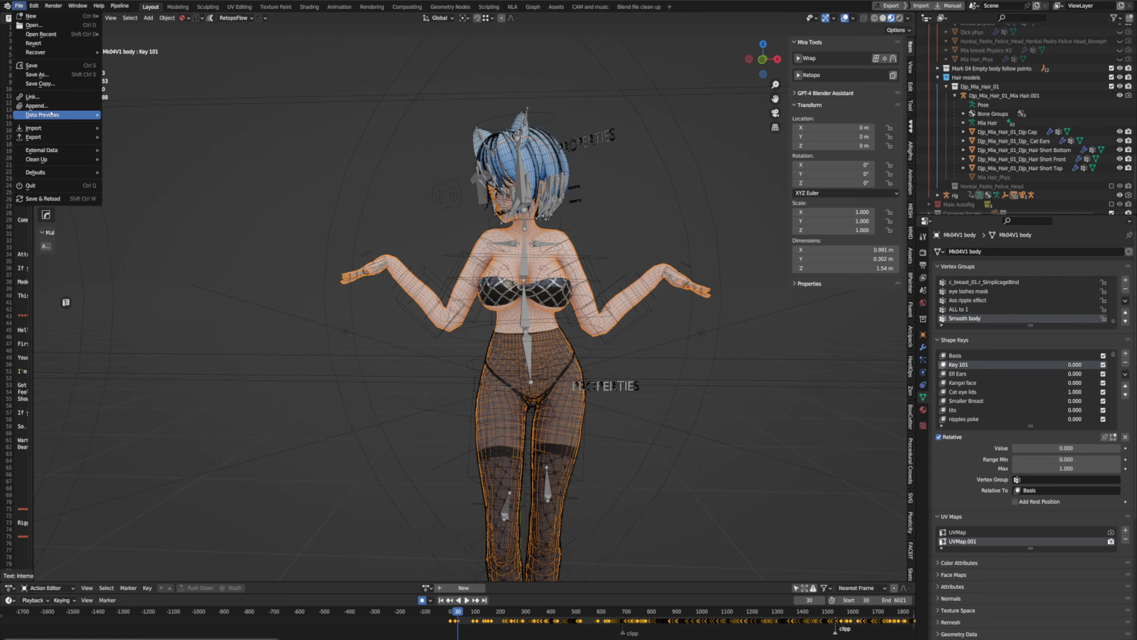
mouse_move(68, 137)
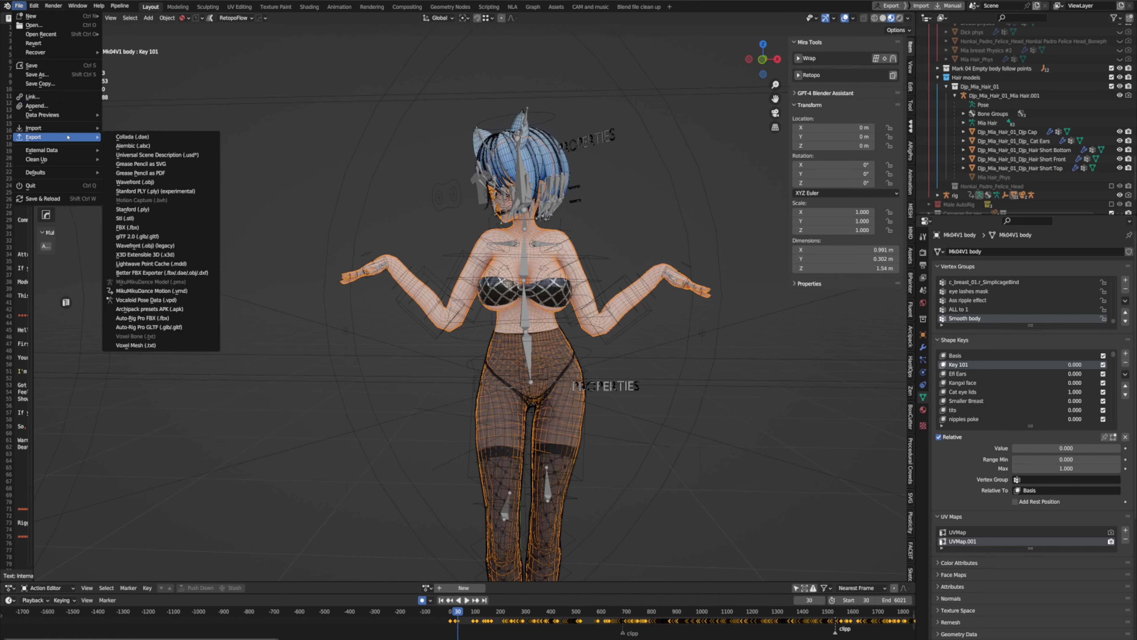
click(176, 182)
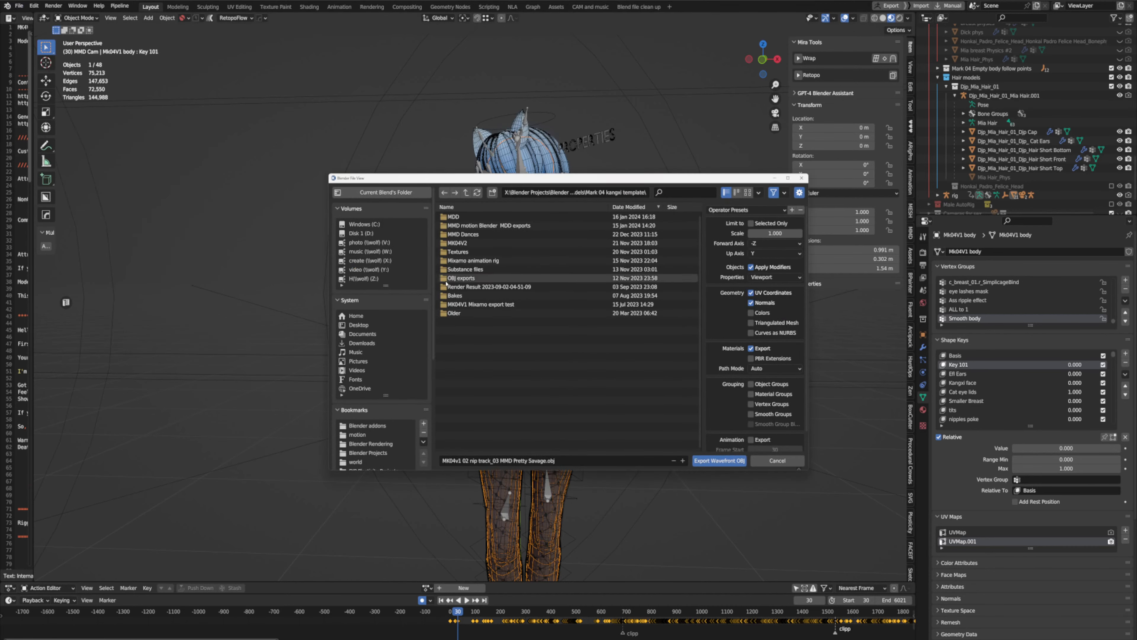
double_click(474, 226)
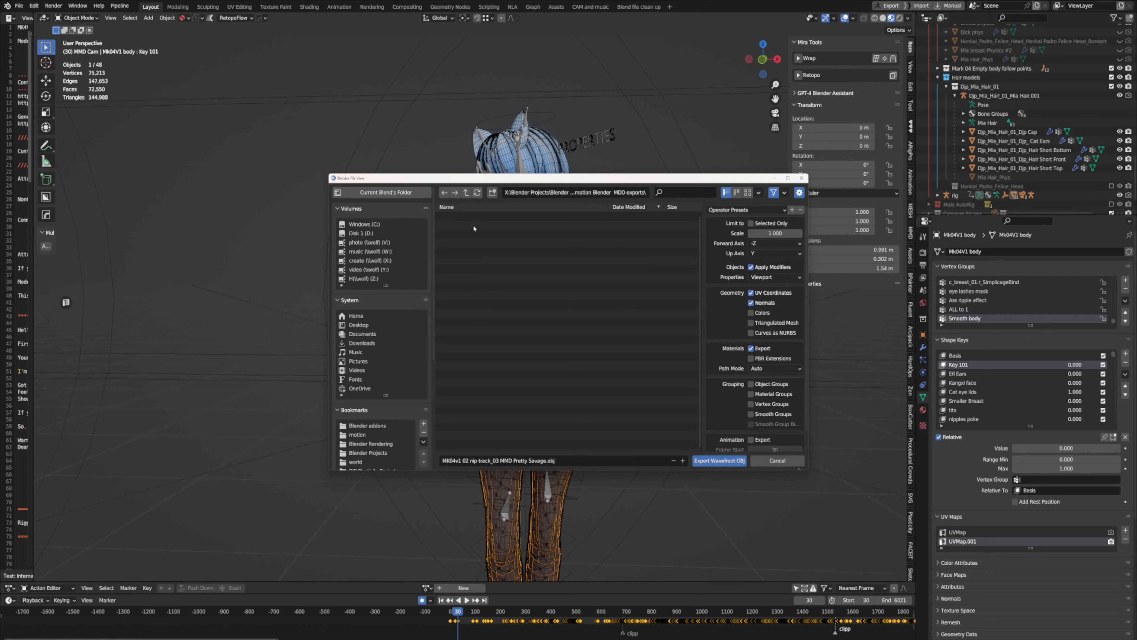
- Export only the selected body mesh as 00 MK04v1 02 full body 2-01-24.obj
click(508, 462)
drag(470, 461, 554, 461)
key(BackSpace)
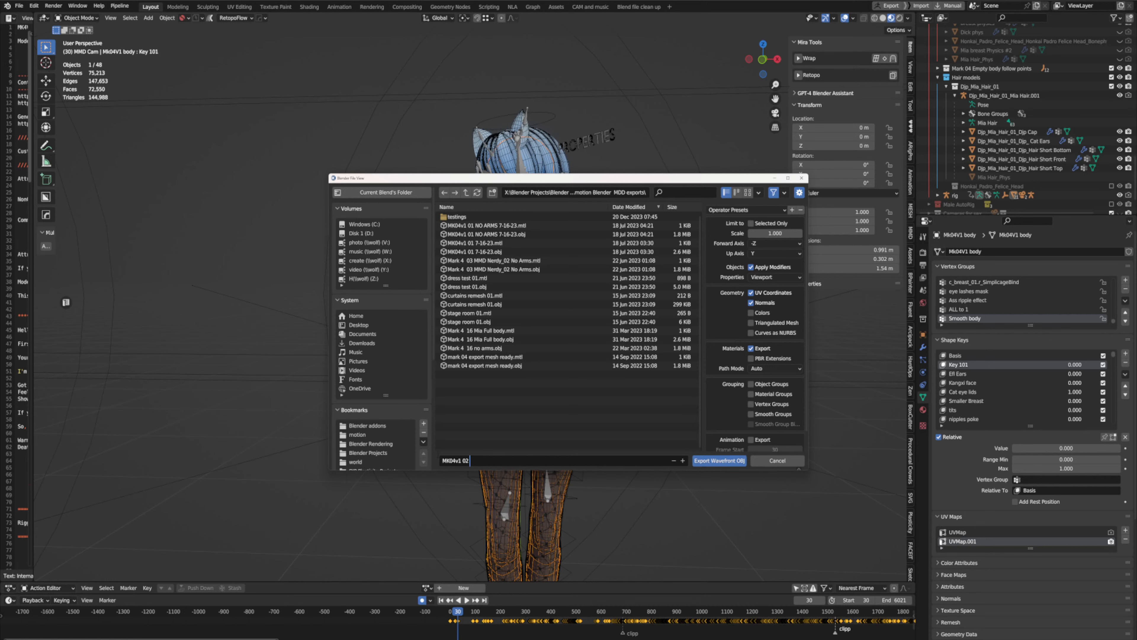
click(443, 461)
text(00)
text(full body)
text(2-01-24)
key(Return)
scroll(715, 409, down, 1)
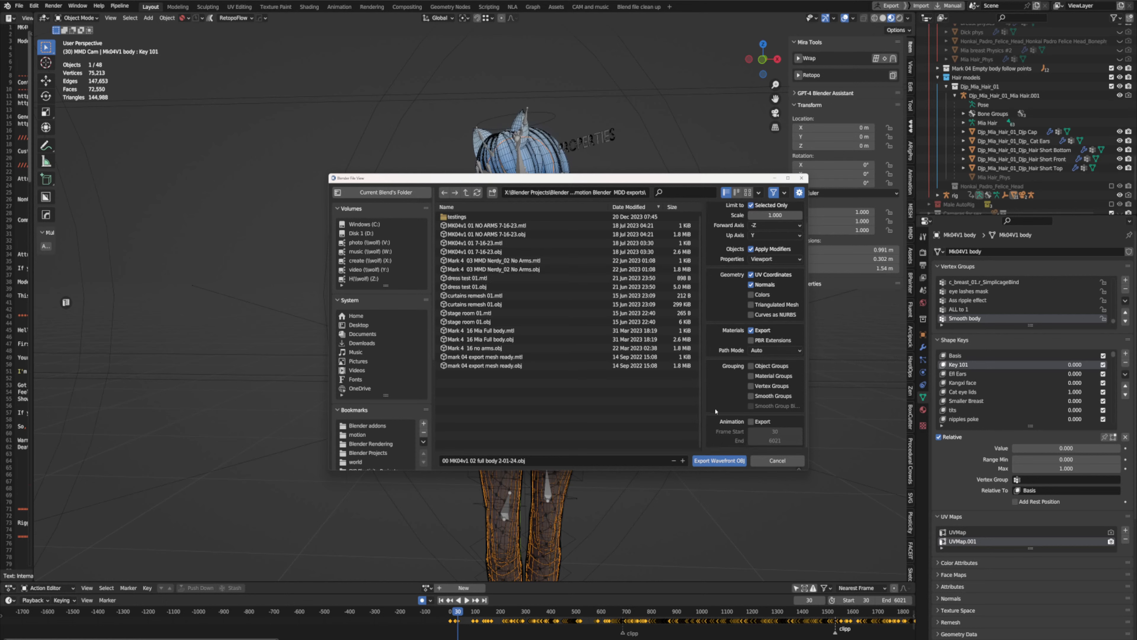
click(719, 460)
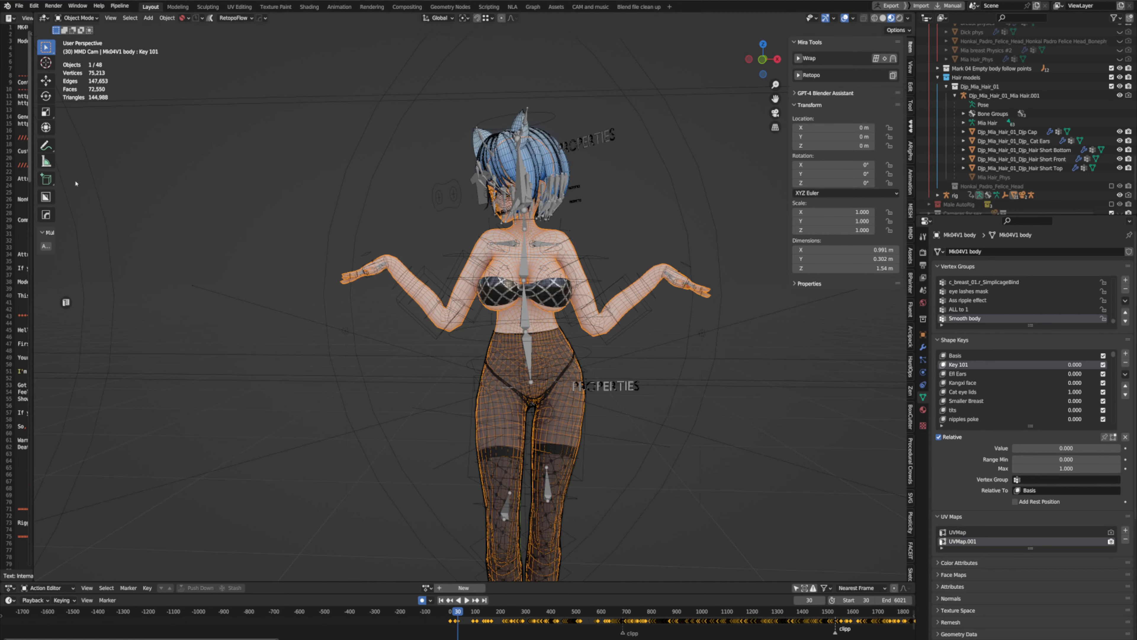
- Export the body's animation as a Lightwave Point Cache (.mdd) to the MMD motion Blender MDD exports folder, with start frame 0
scroll(1095, 455, down, 1)
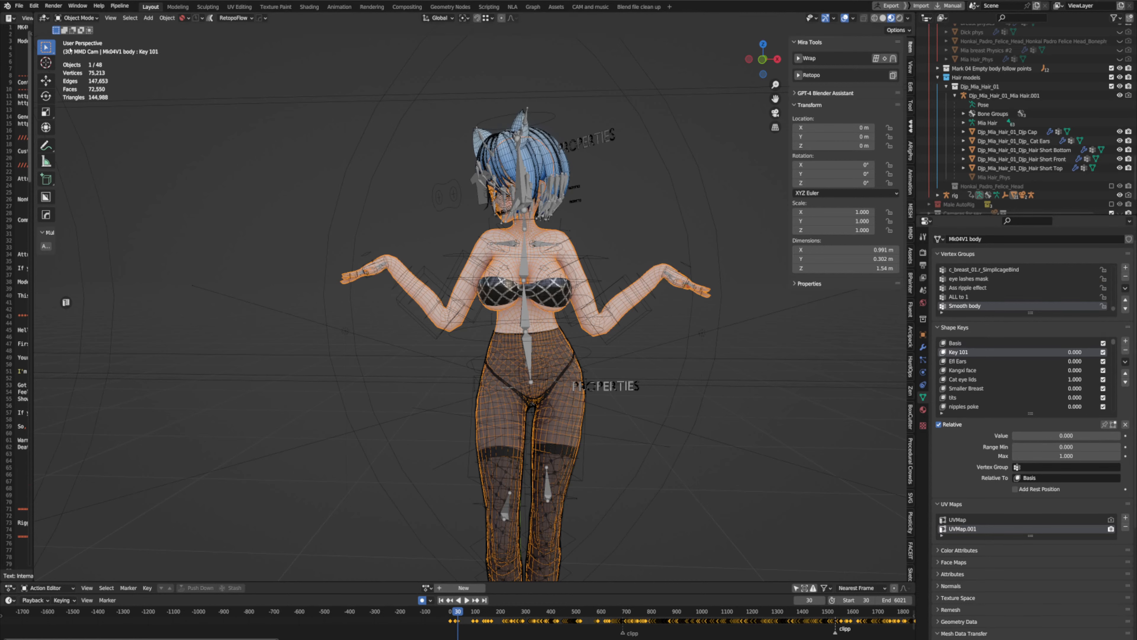
click(25, 6)
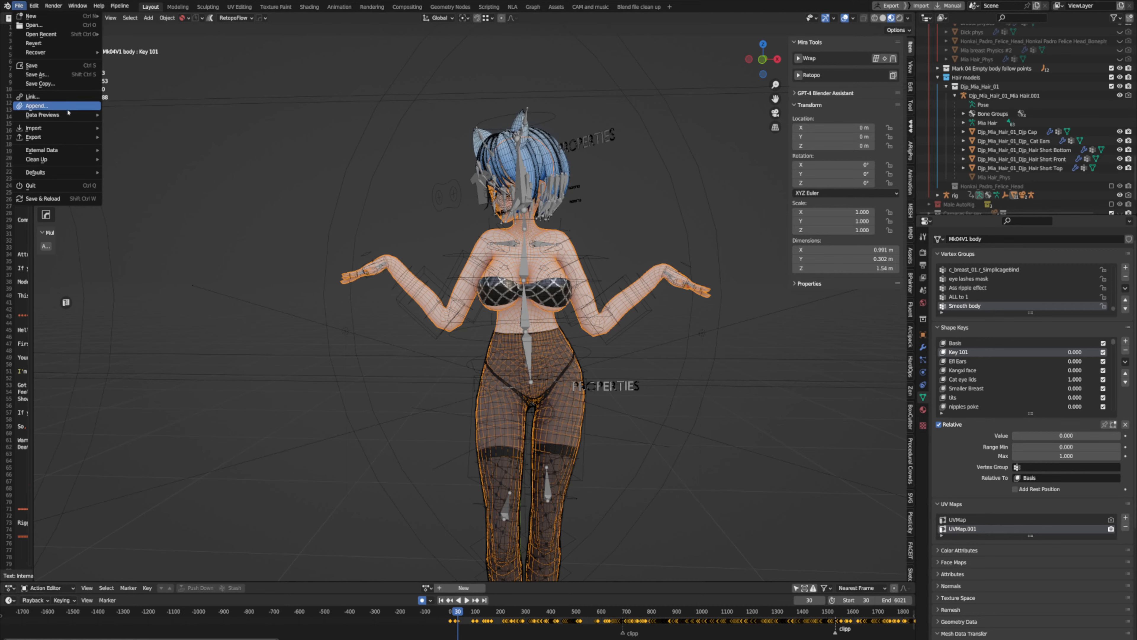
mouse_move(102, 138)
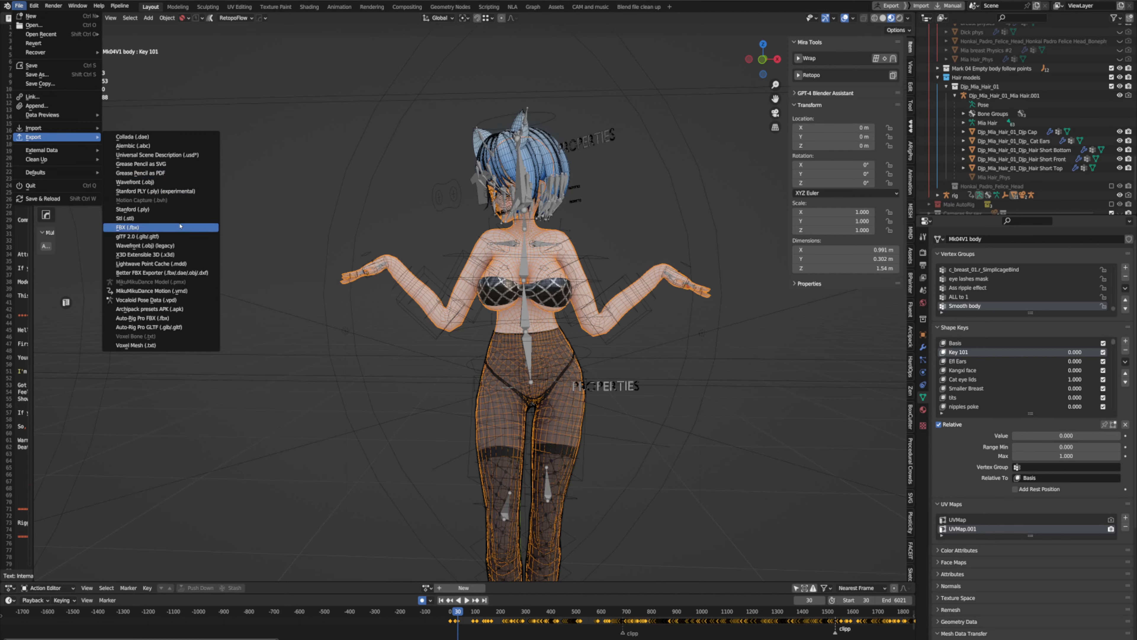
click(200, 264)
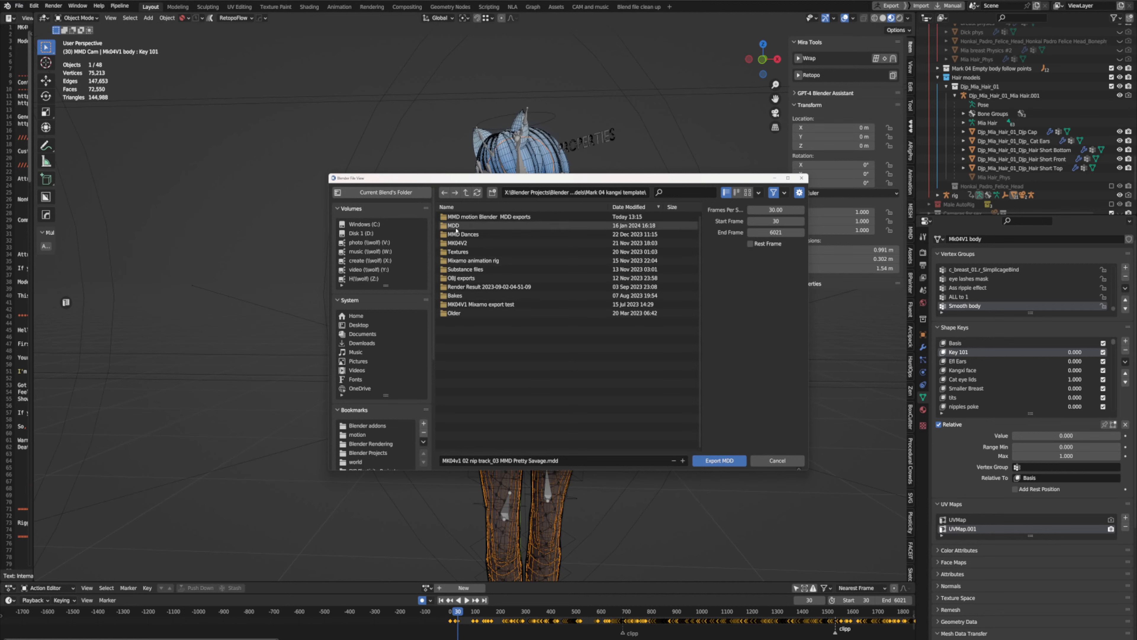
double_click(475, 217)
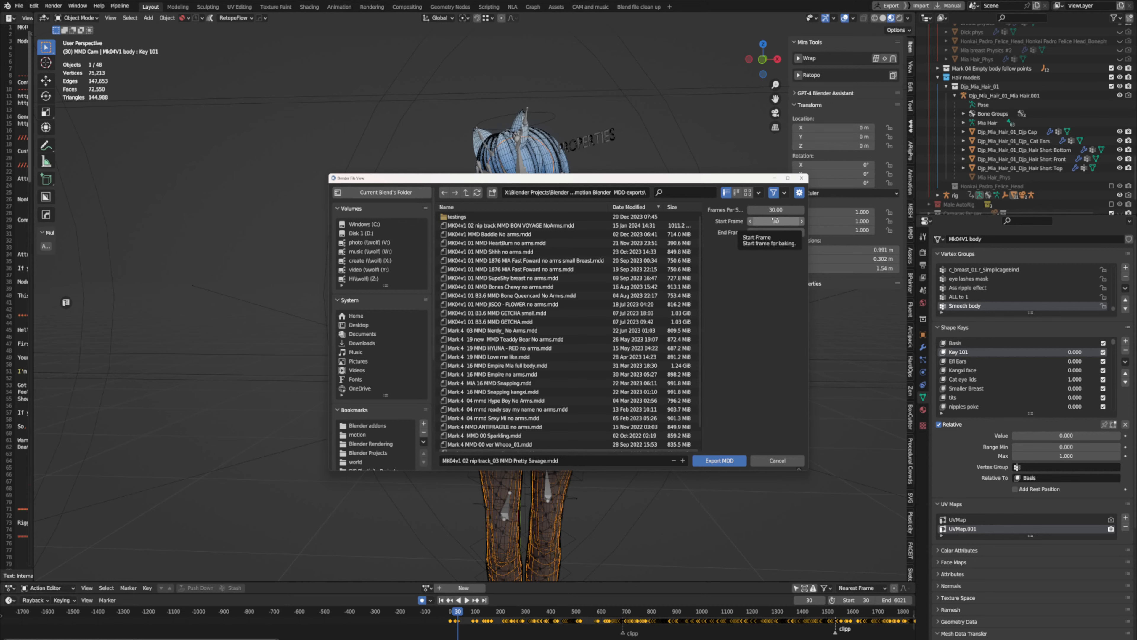
click(775, 220)
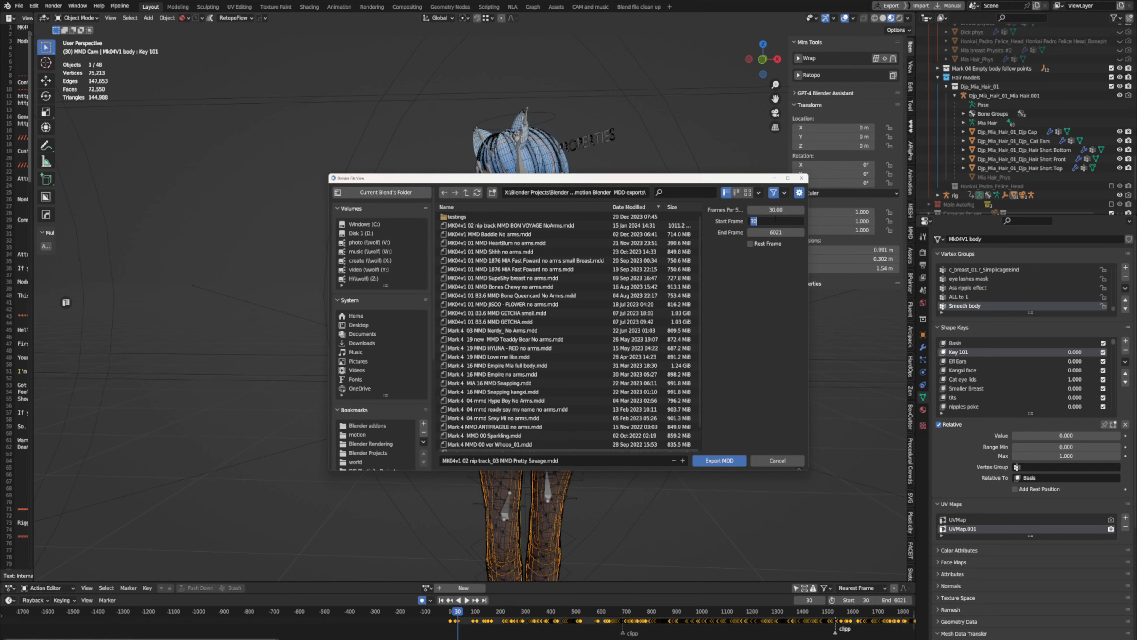
text(0)
key(Return)
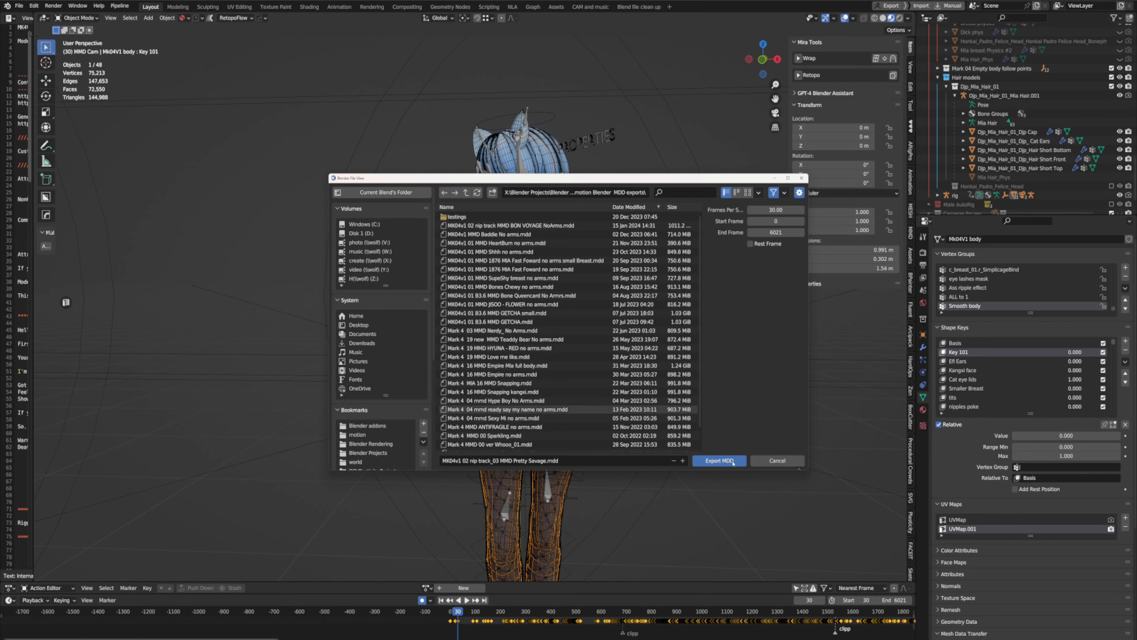
click(720, 460)
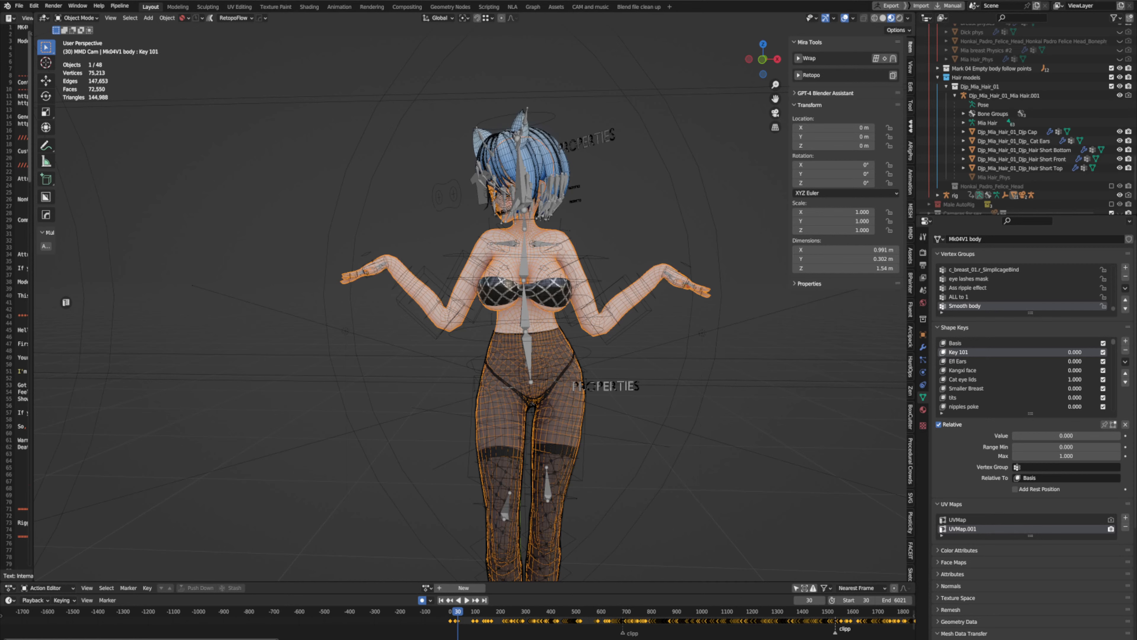
- Switch to Marvelous Designer and inspect the body avatar from the side and front
click(719, 624)
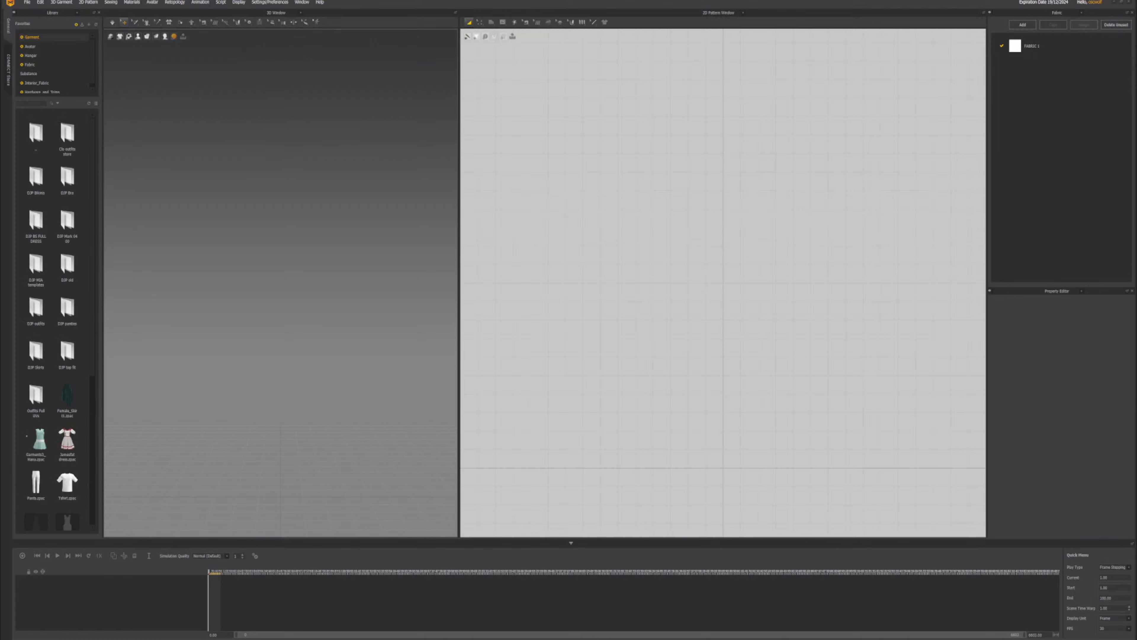
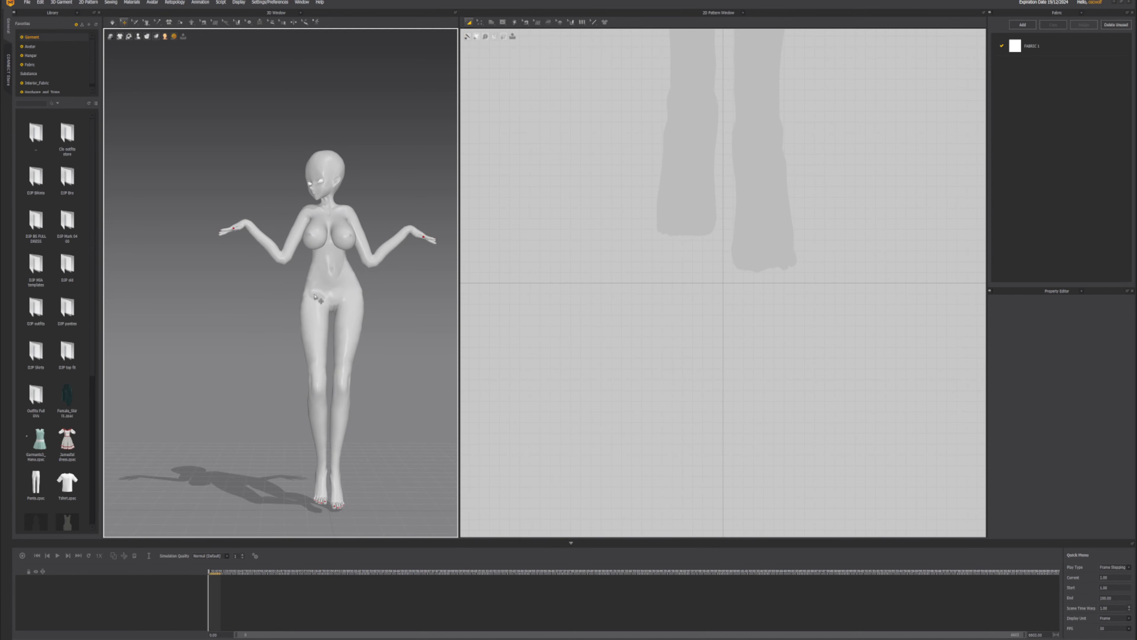
scroll(338, 302, down, 2)
right_drag(334, 300, 353, 343)
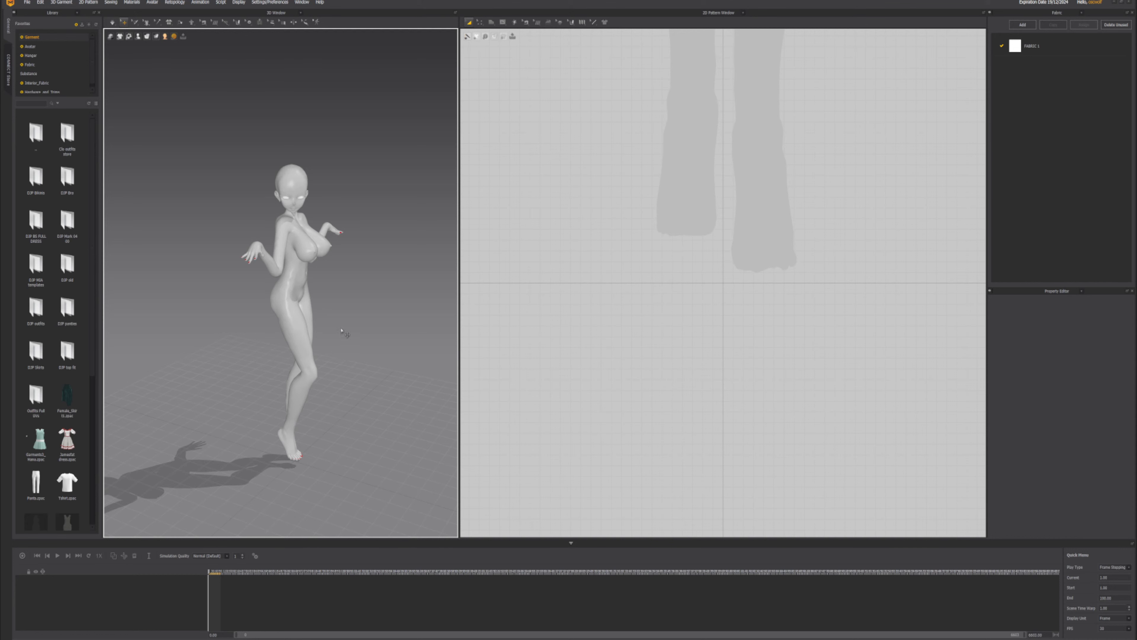
right_drag(348, 335, 261, 326)
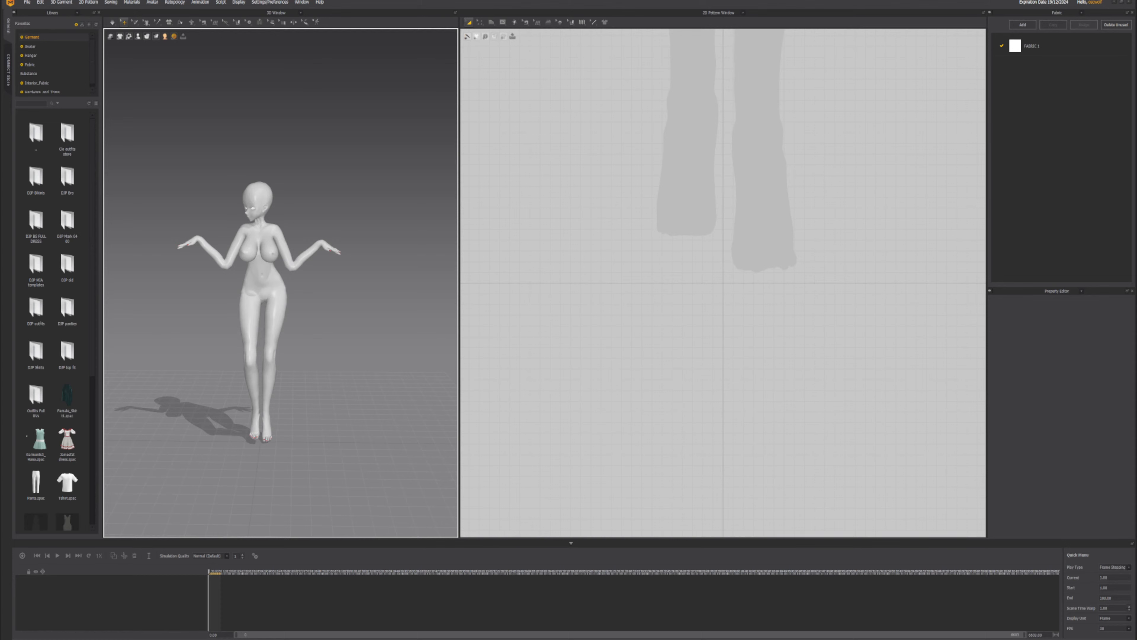
- Check the Blender window, return to Marvelous Designer and examine the centred avatar from the front and up close
click(640, 631)
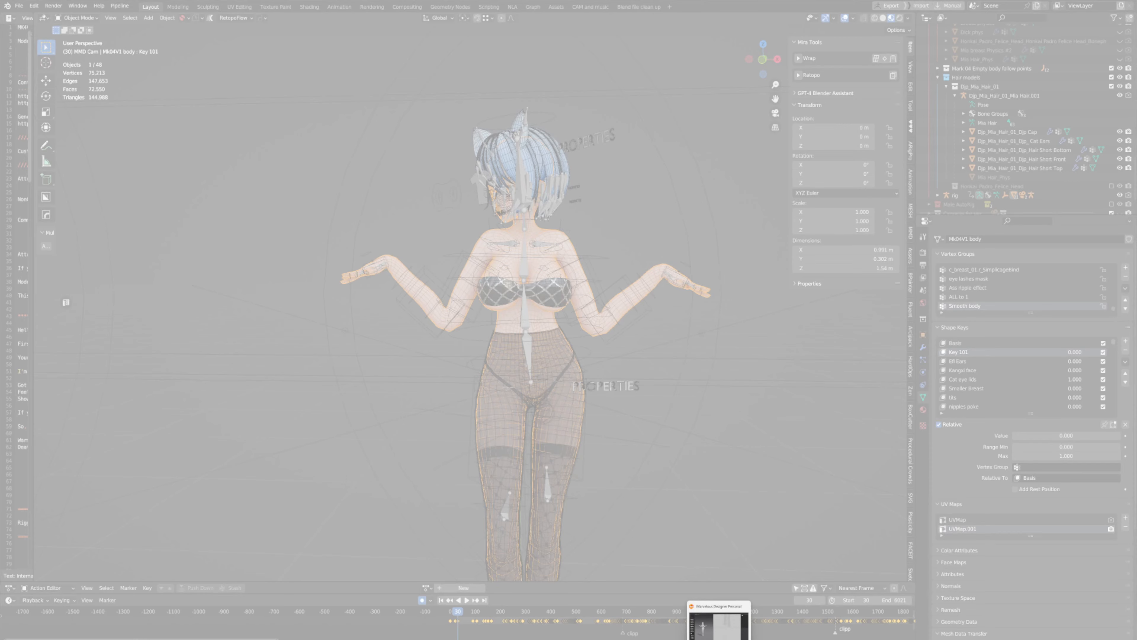
click(715, 625)
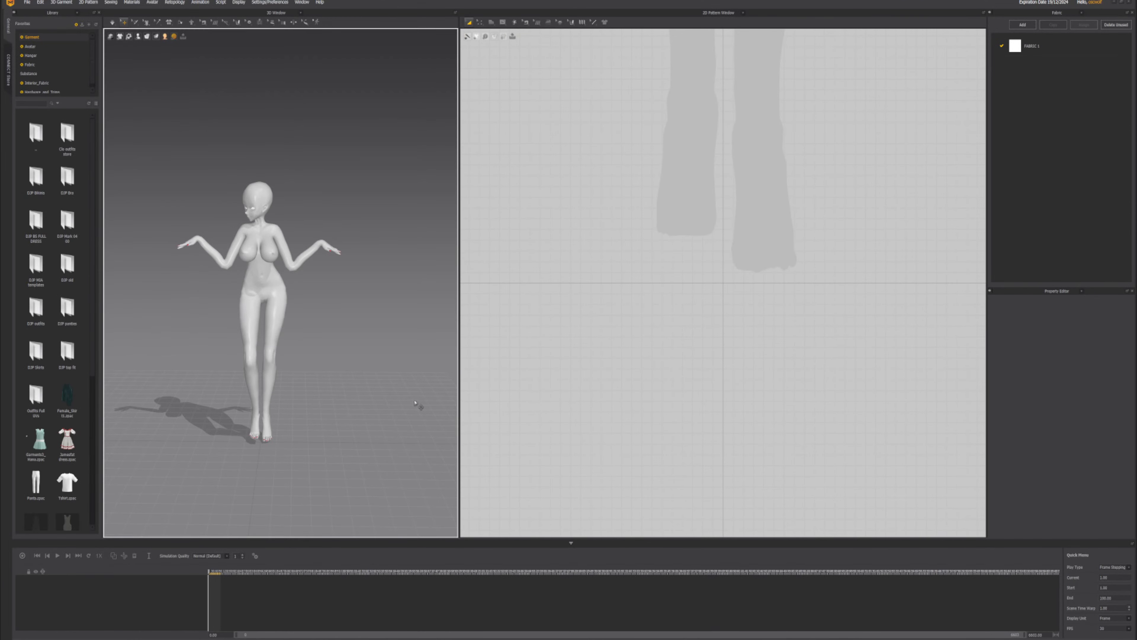
mouse_move(273, 315)
right_down()
mouse_move(320, 311)
mouse_move(287, 316)
right_up()
middle_drag(287, 316, 315, 334)
key(2)
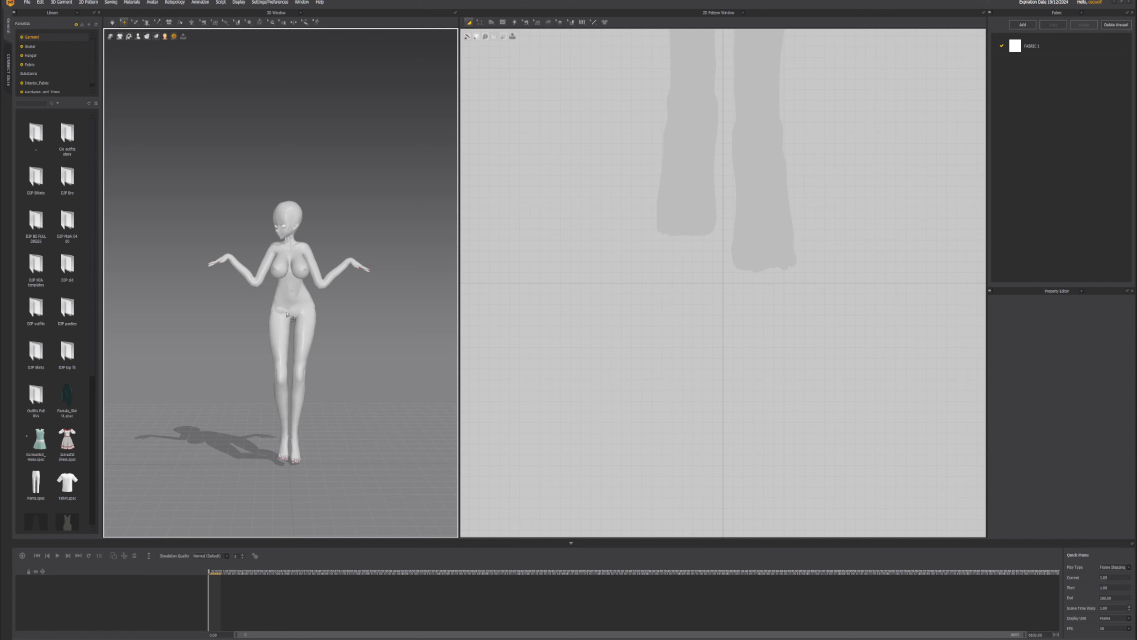
right_drag(278, 306, 355, 305)
key(2)
scroll(305, 331, up, 3)
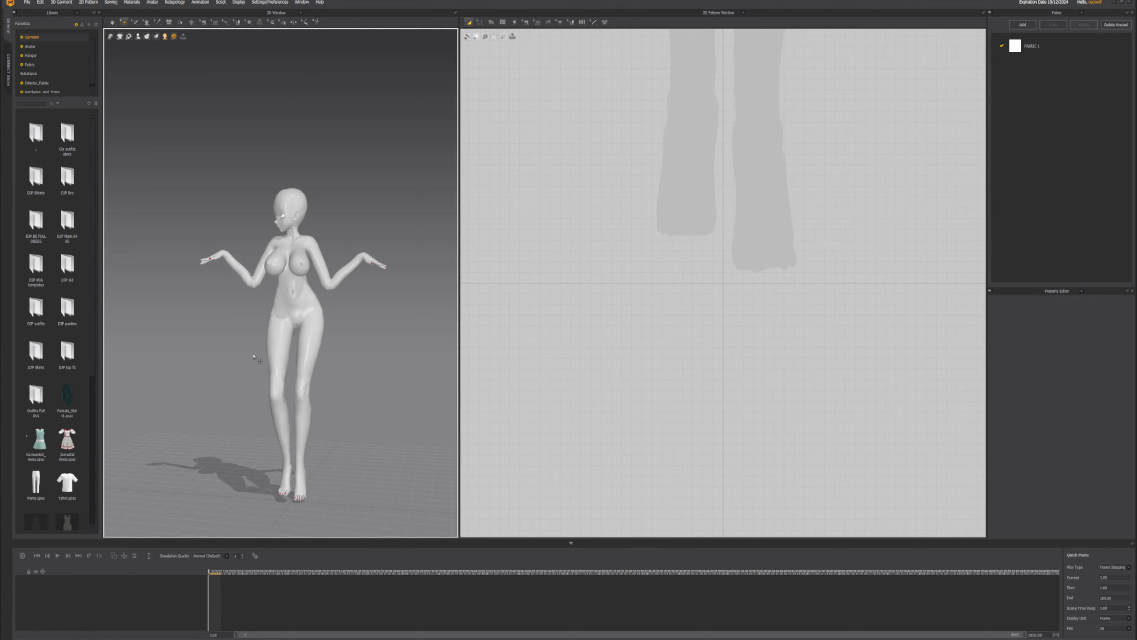
- Browse the garment library's outfit folders and sample garments
mouse_move(650, 636)
scroll(93, 384, down, 5)
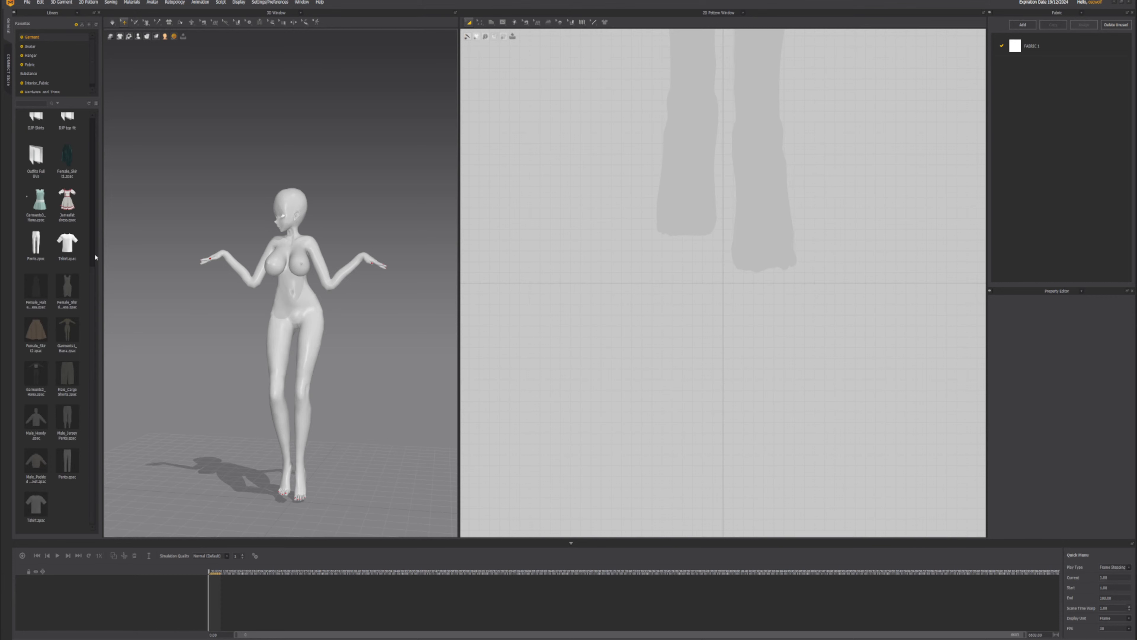
scroll(94, 289, up, 5)
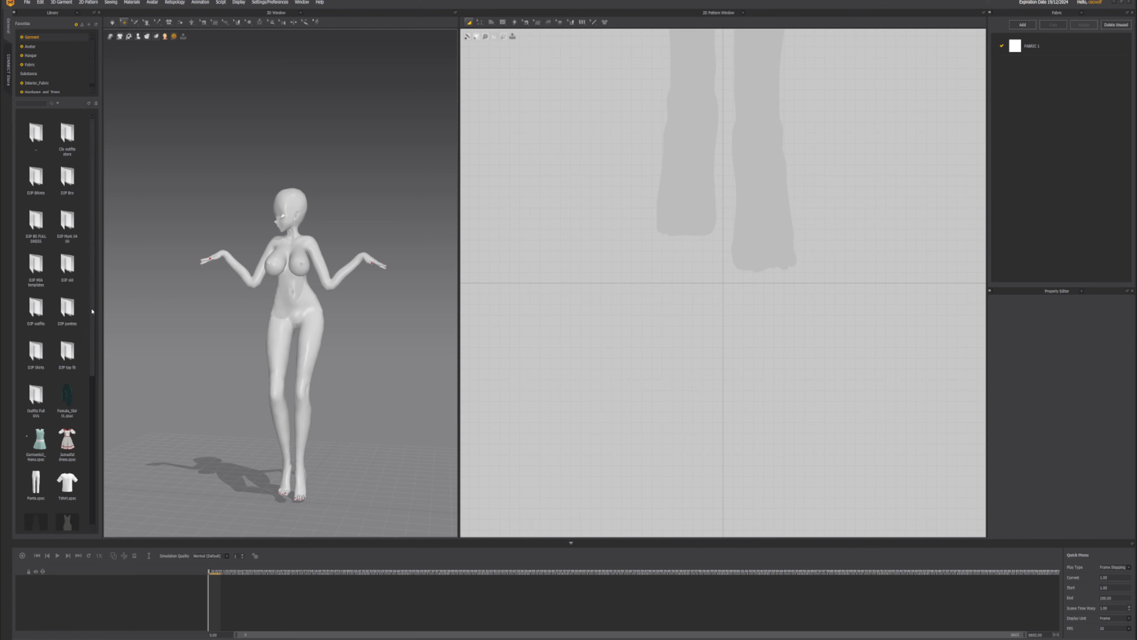
scroll(93, 402, down, 5)
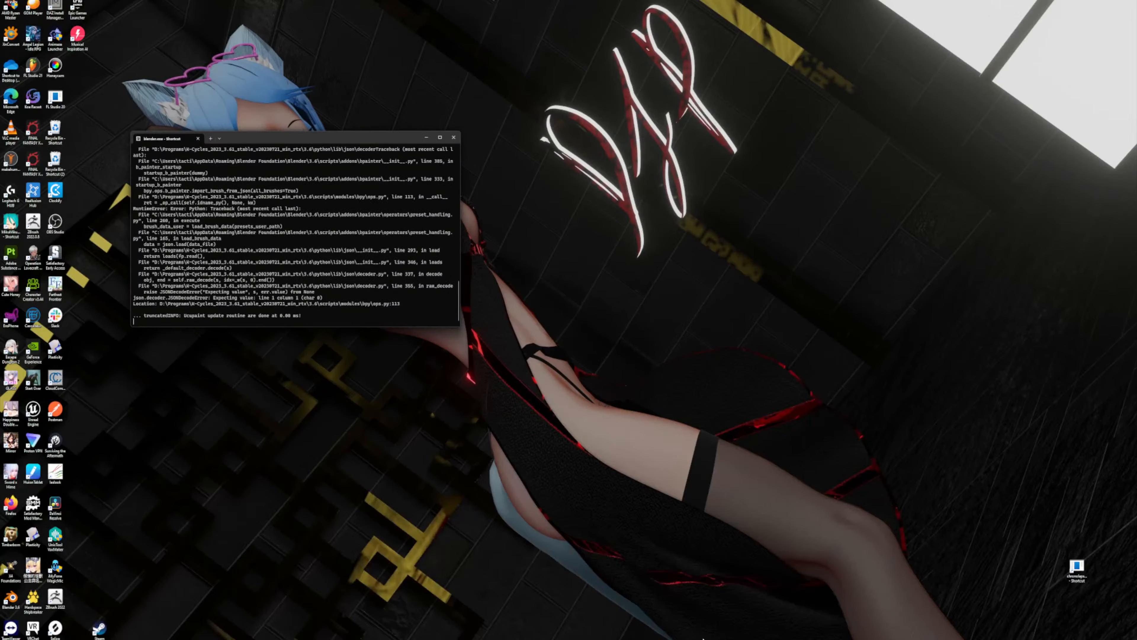
- Bring up Blender's console window and enlarge it to read the modifier log
click(702, 637)
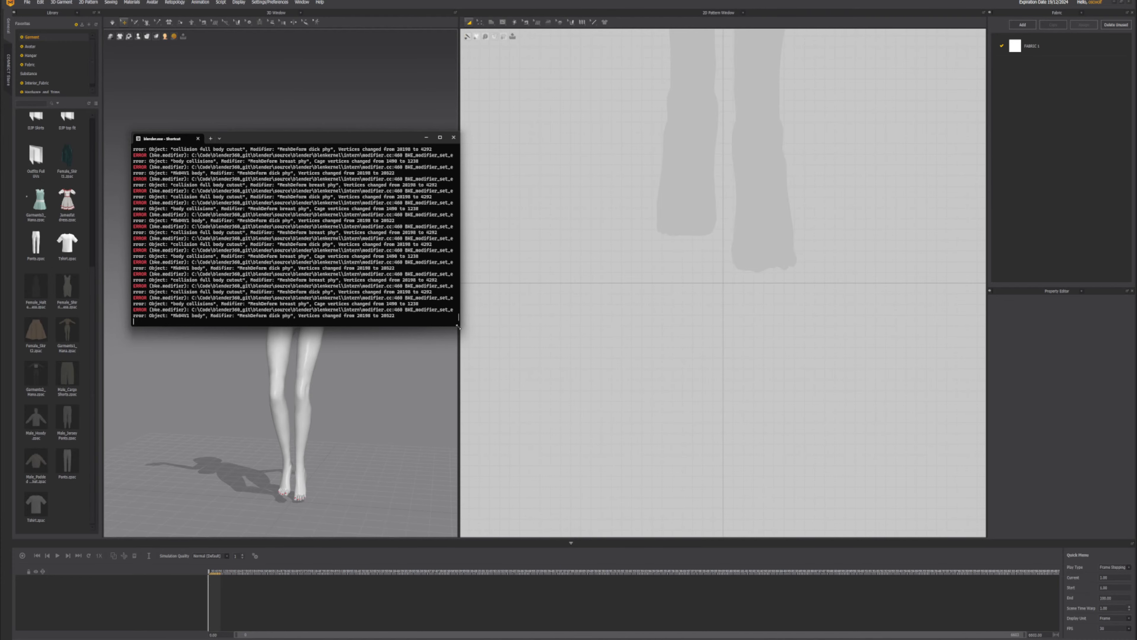
drag(456, 336, 494, 459)
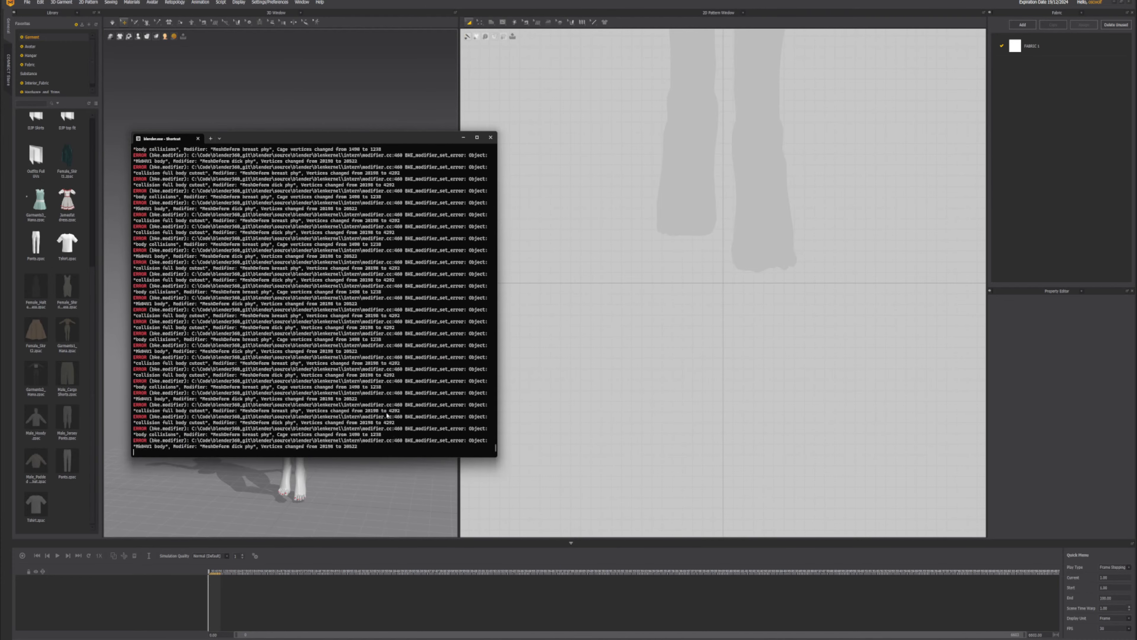
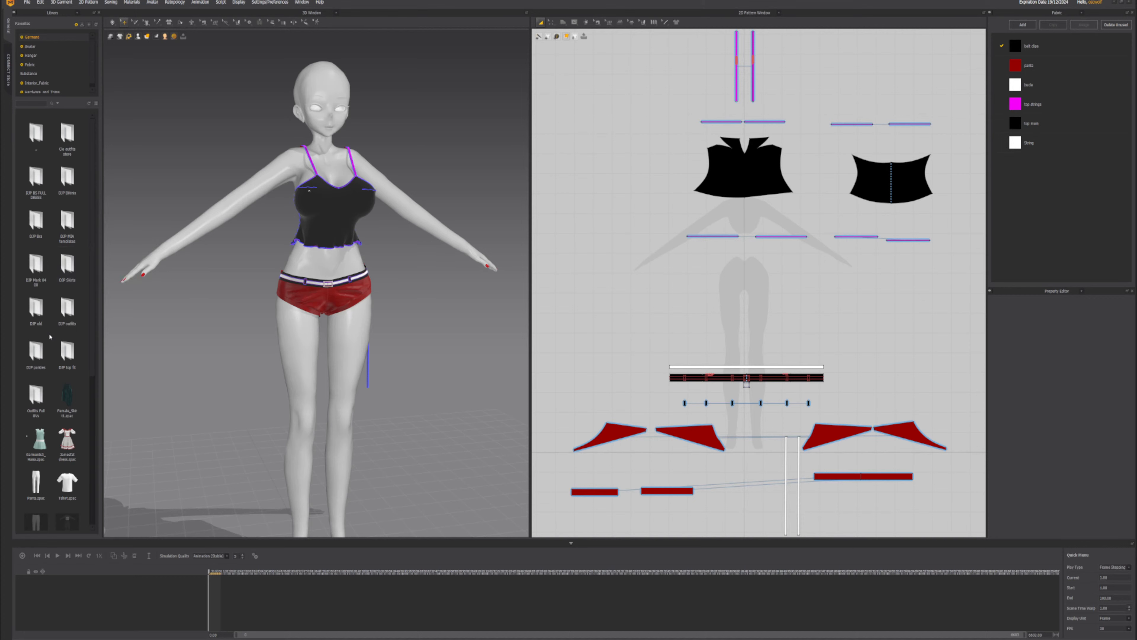
- Open the library's panties folder and load the light-coloured panties garment into the scene with load type Add
double_click(38, 350)
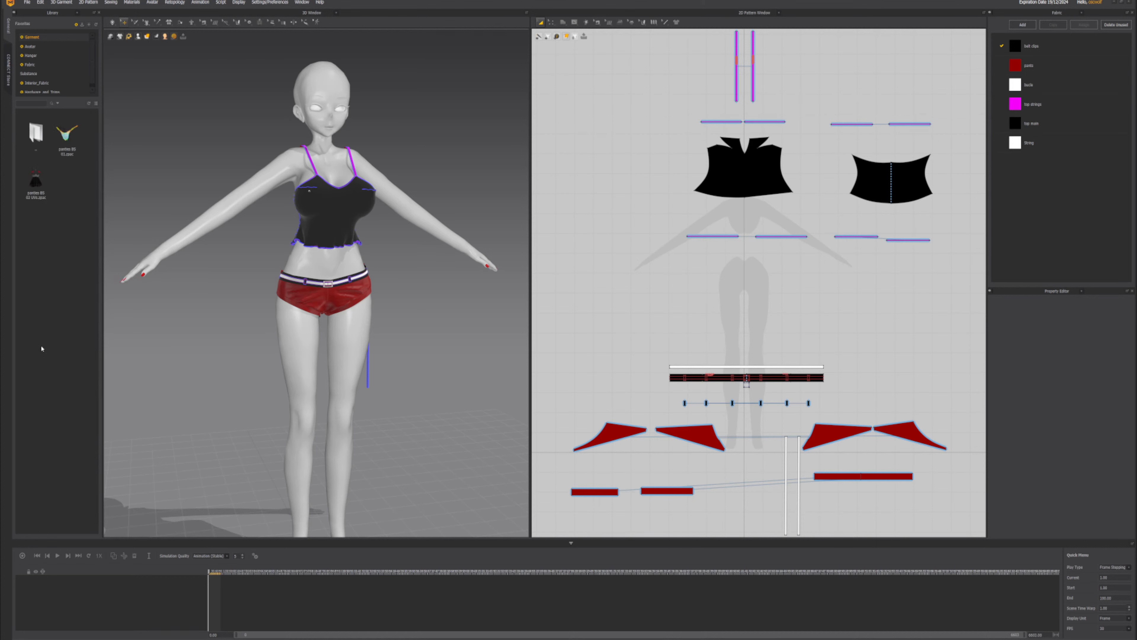
mouse_move(73, 142)
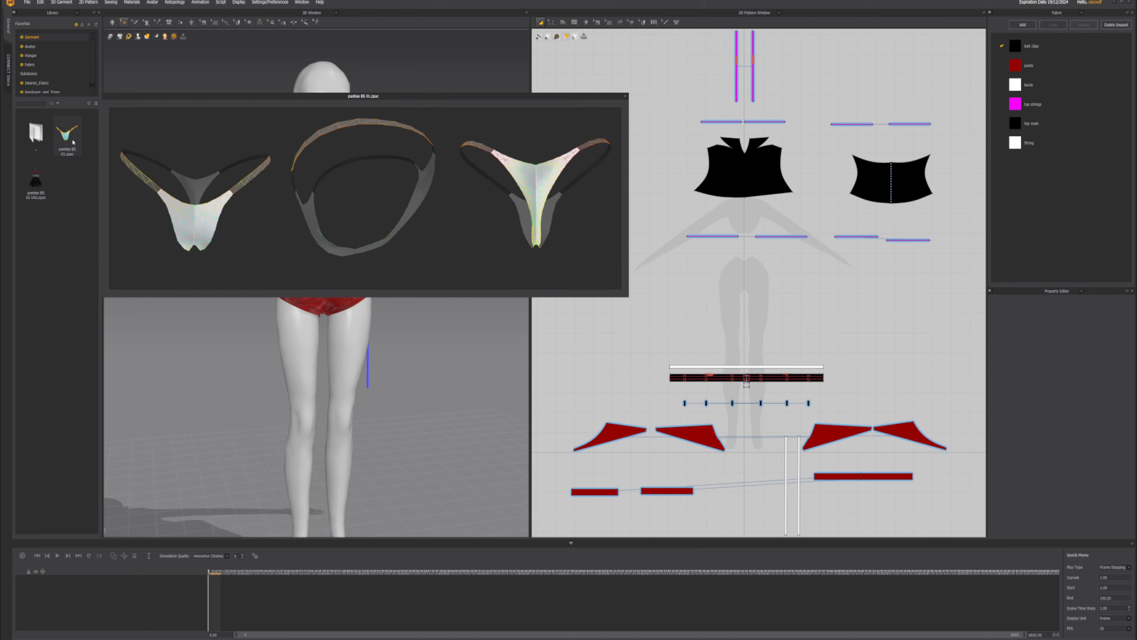
drag(72, 142, 375, 282)
click(522, 313)
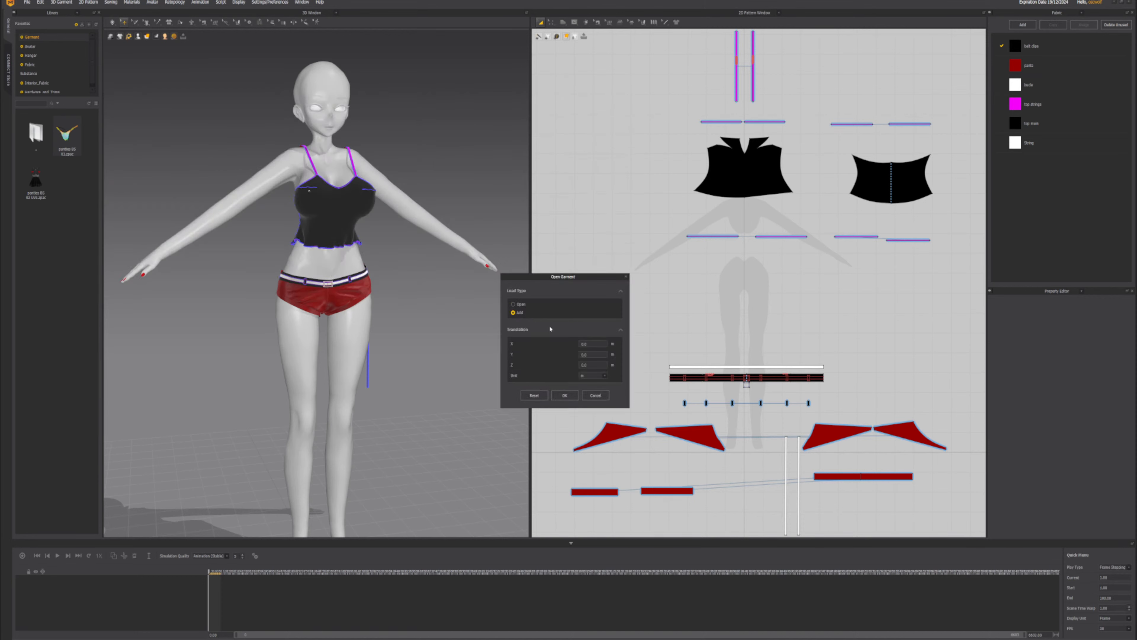
click(573, 397)
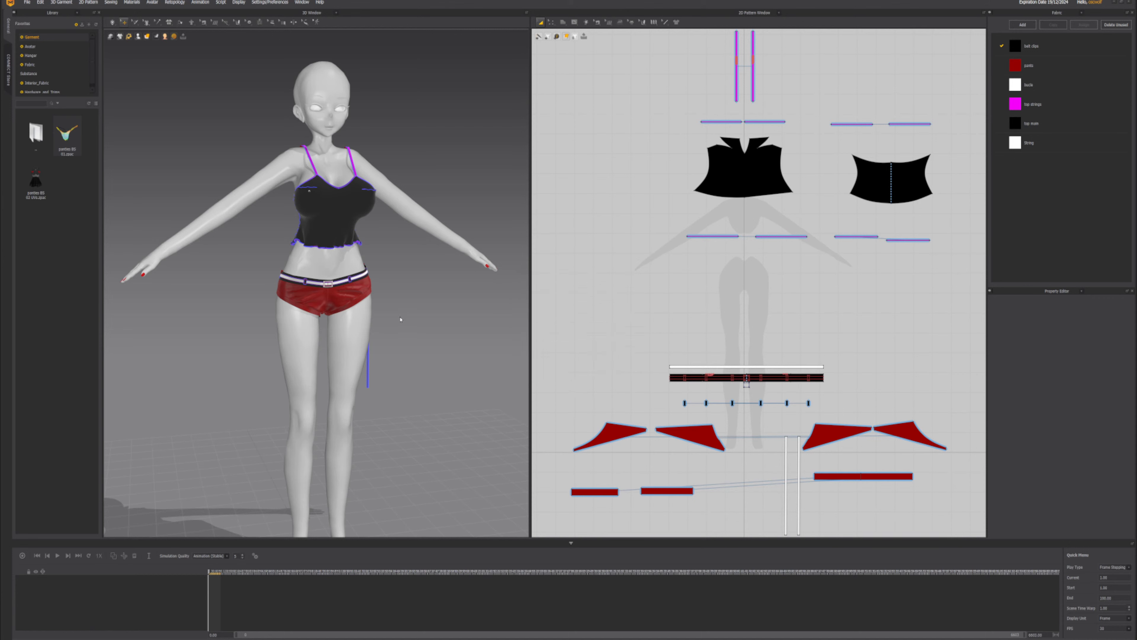
- Raise the added panties in the 3D view to the avatar's hips, over the red shorts
right_drag(386, 310, 399, 287)
scroll(398, 287, up, 3)
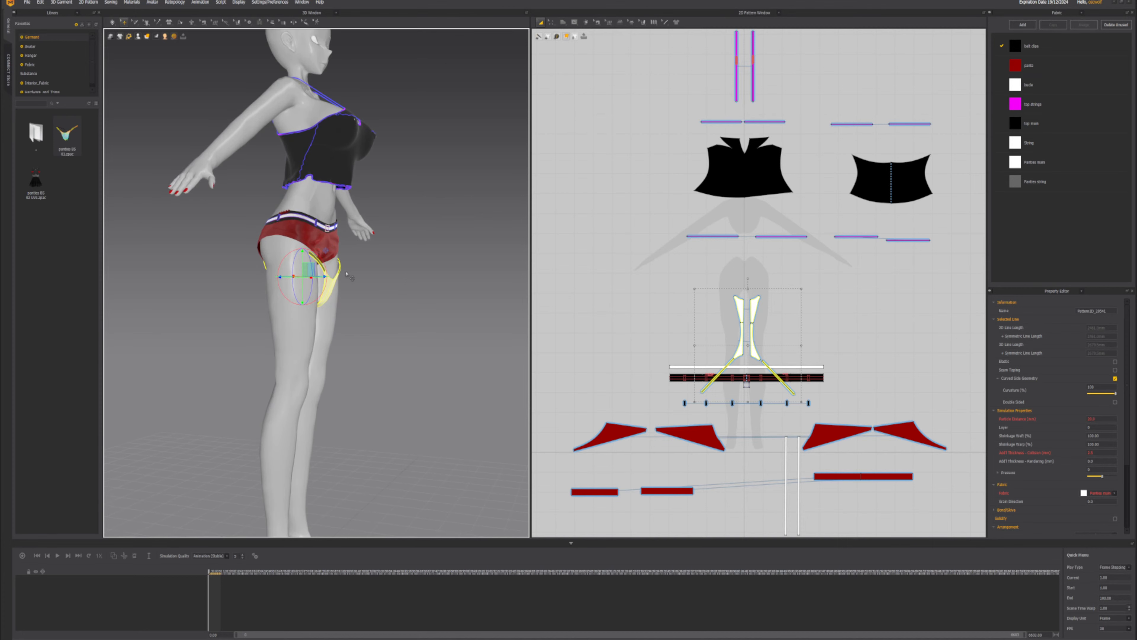
drag(306, 251, 300, 217)
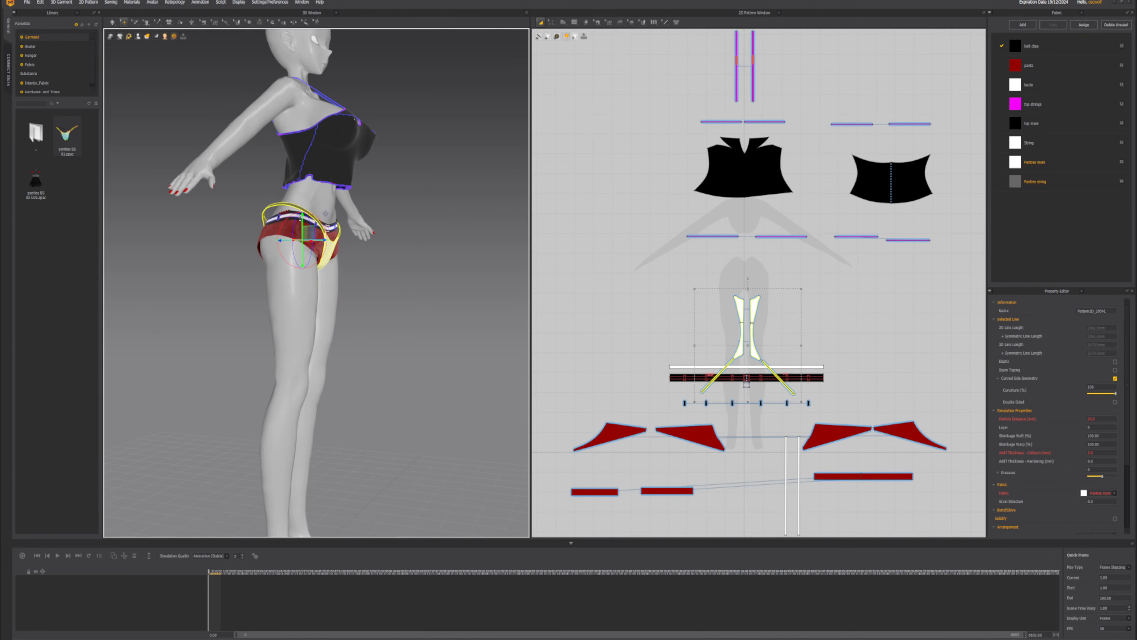
right_drag(299, 216, 394, 246)
scroll(806, 336, down, 2)
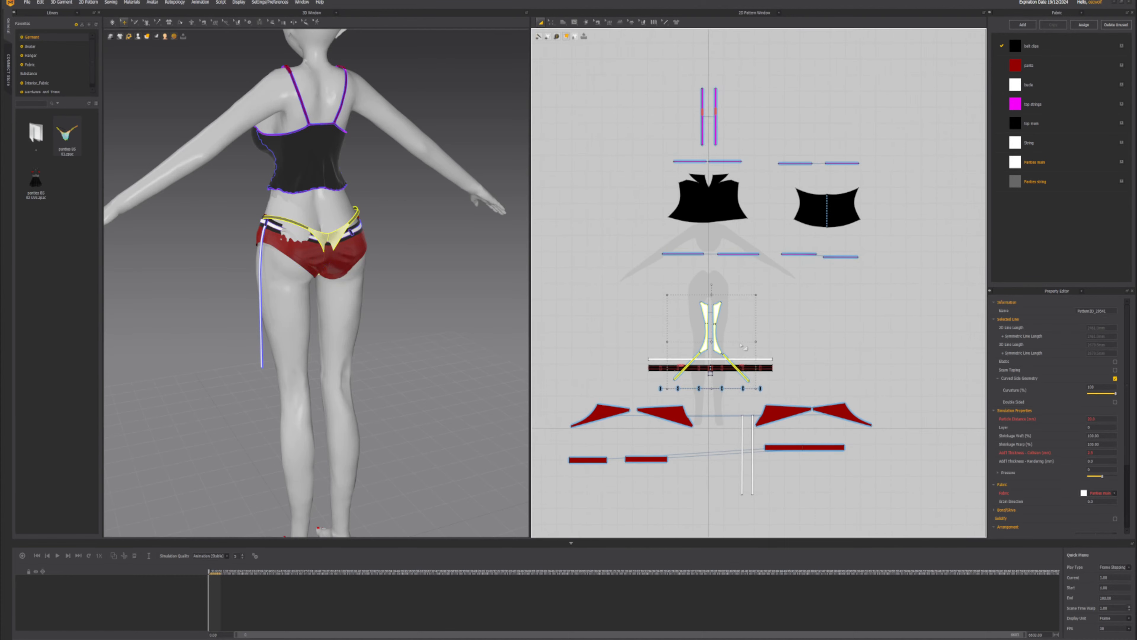
- Move the panties' pattern pieces in the 2D view to the empty area beside the avatar silhouette, clear of the belt patterns
key(ctrl+v)
click(579, 287)
scroll(729, 363, up, 2)
right_drag(313, 286, 416, 272)
scroll(427, 304, up, 2)
scroll(662, 328, up, 2)
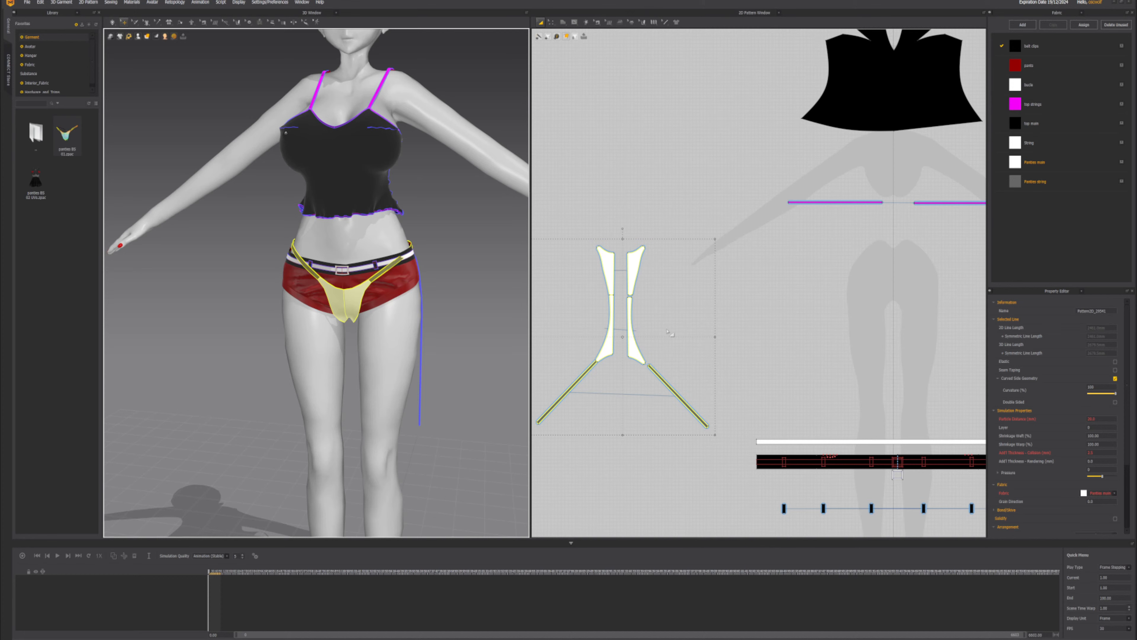
- Examine the simulation properties, such as layer and particle distance, of the panties, string and shorts pattern pieces
click(629, 275)
click(609, 269)
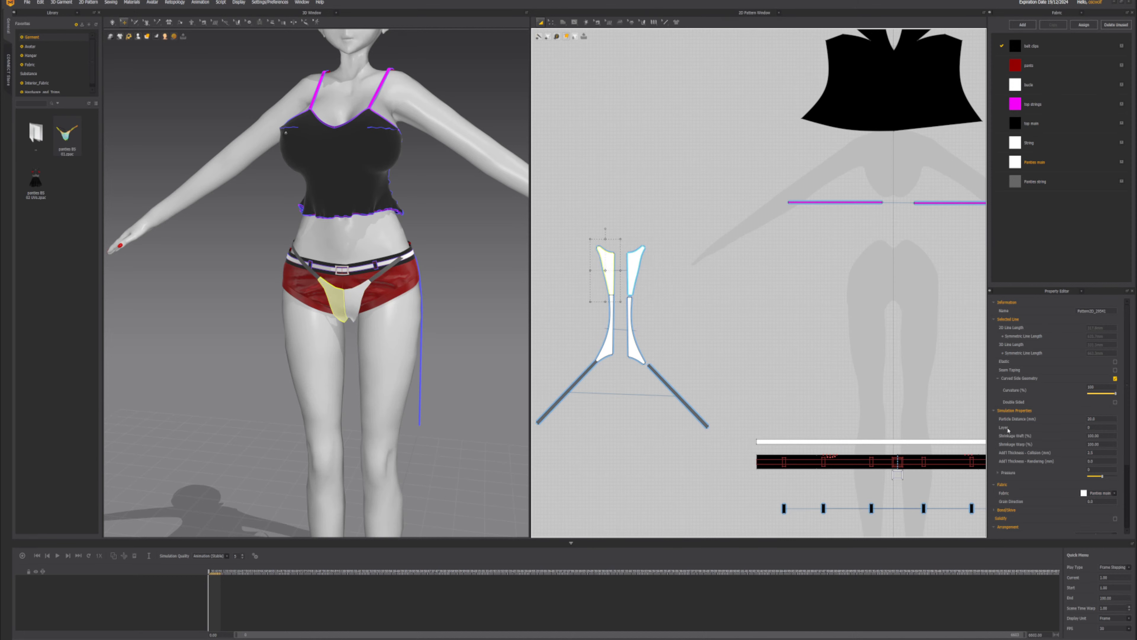
middle_drag(698, 373, 704, 347)
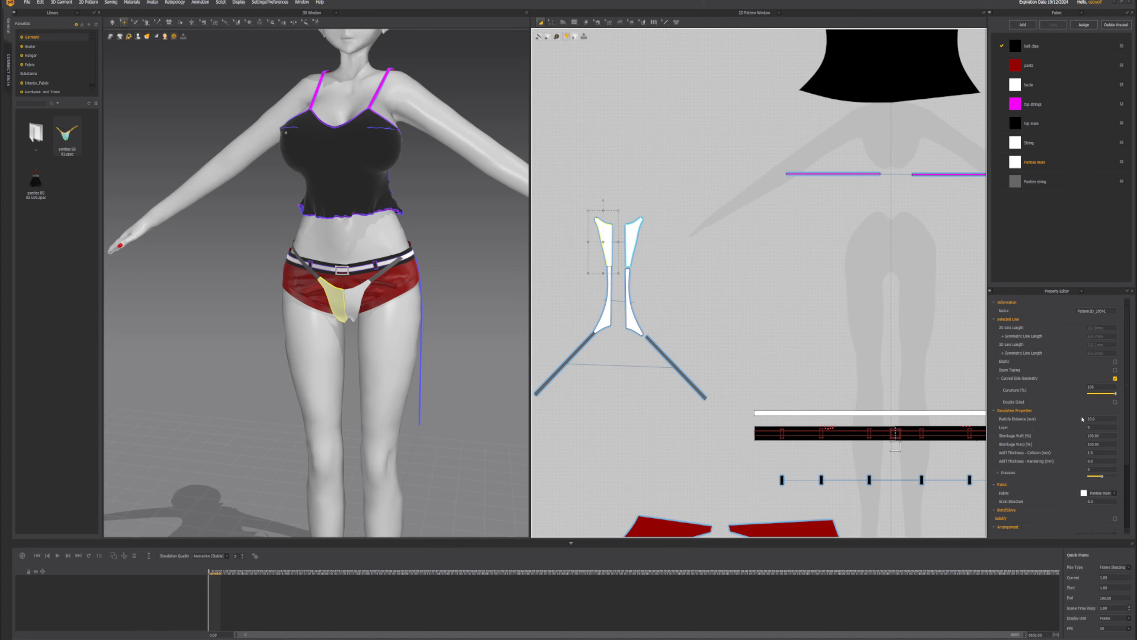
click(631, 317)
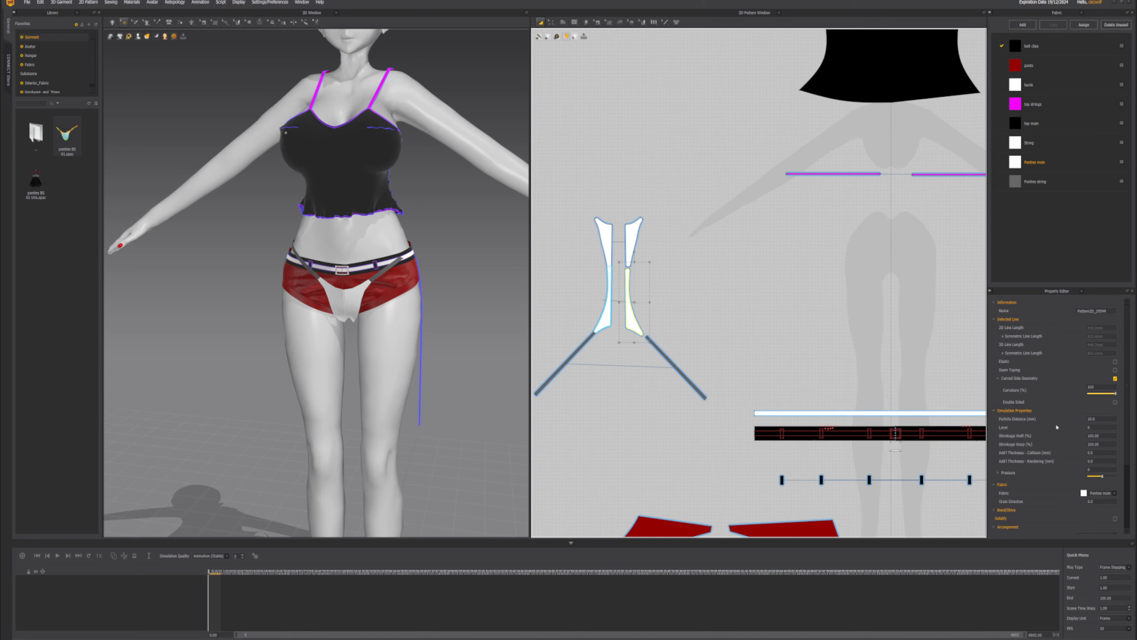
click(676, 367)
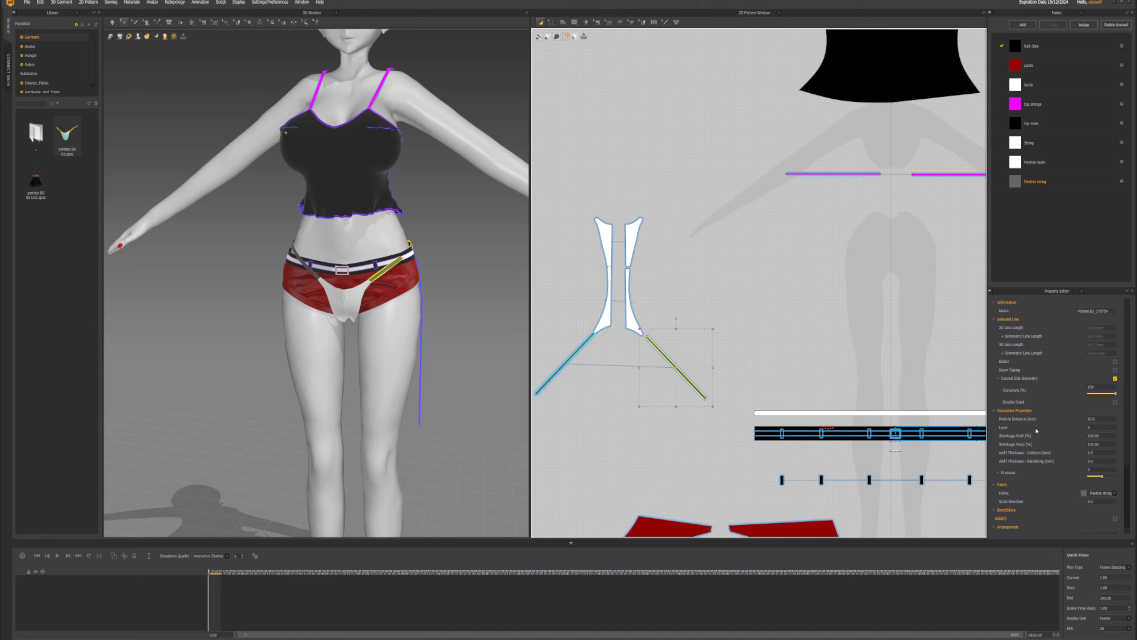
right_drag(348, 317, 367, 324)
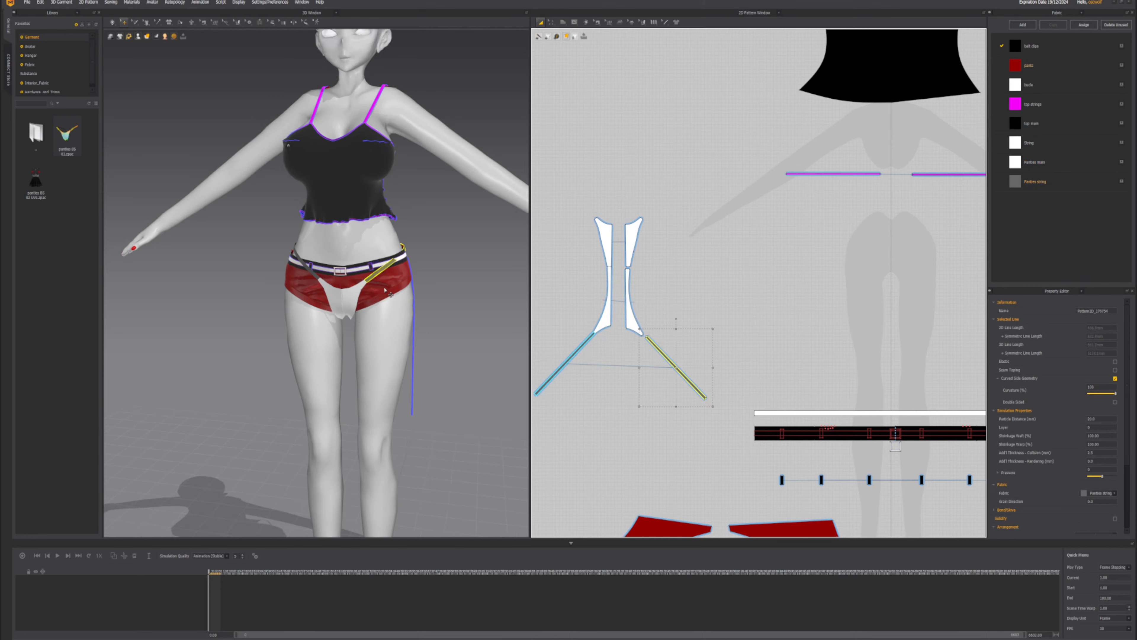
click(384, 290)
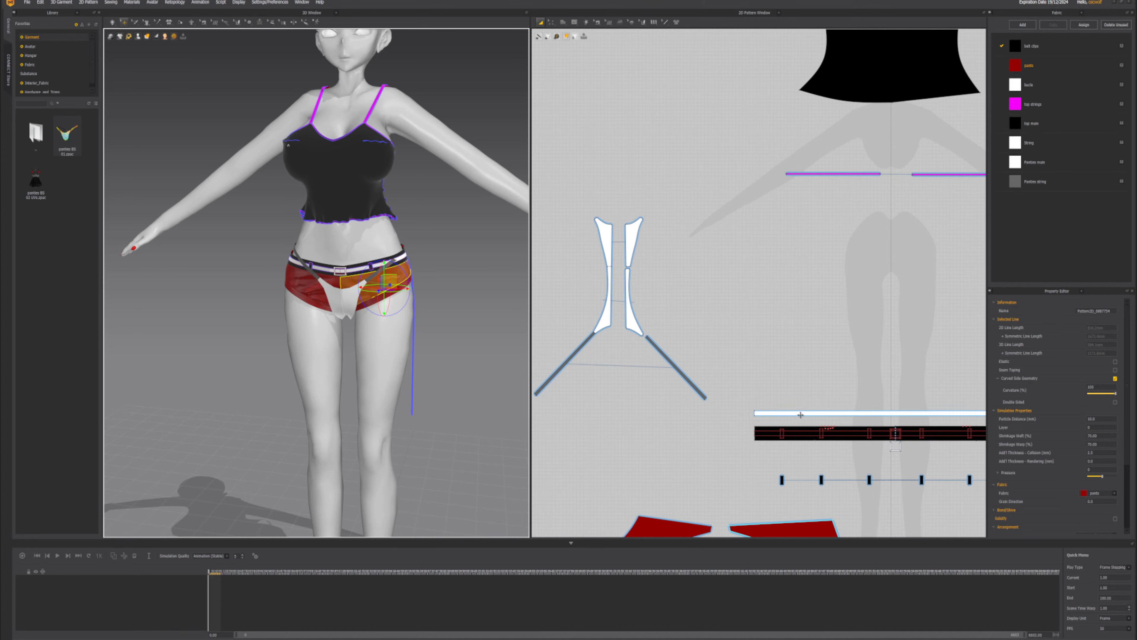
scroll(800, 414, down, 6)
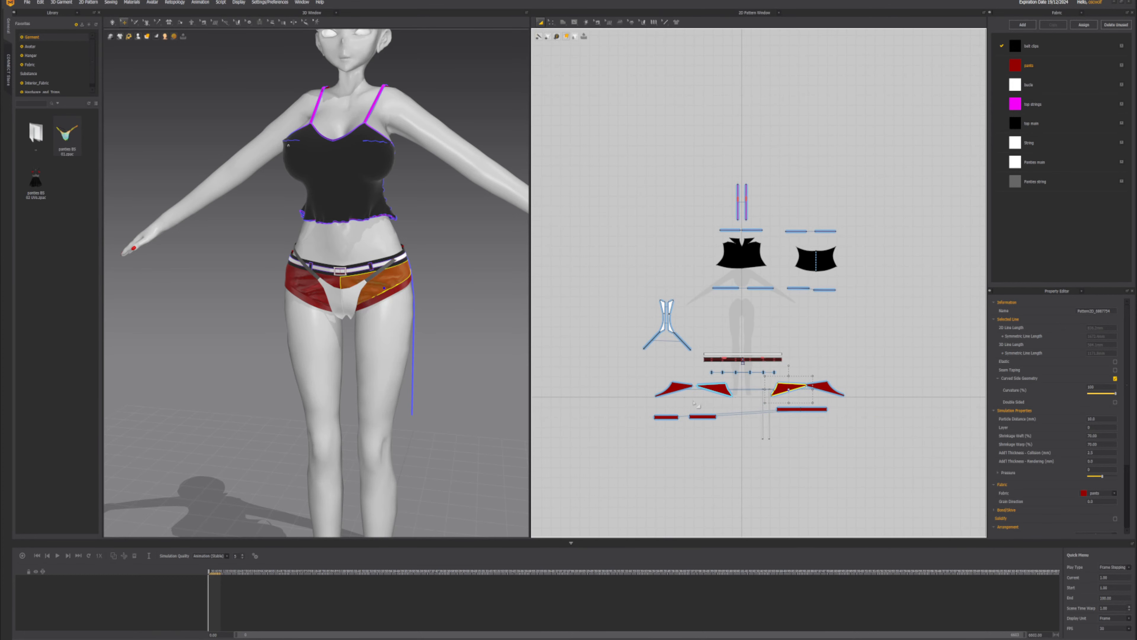
click(675, 387)
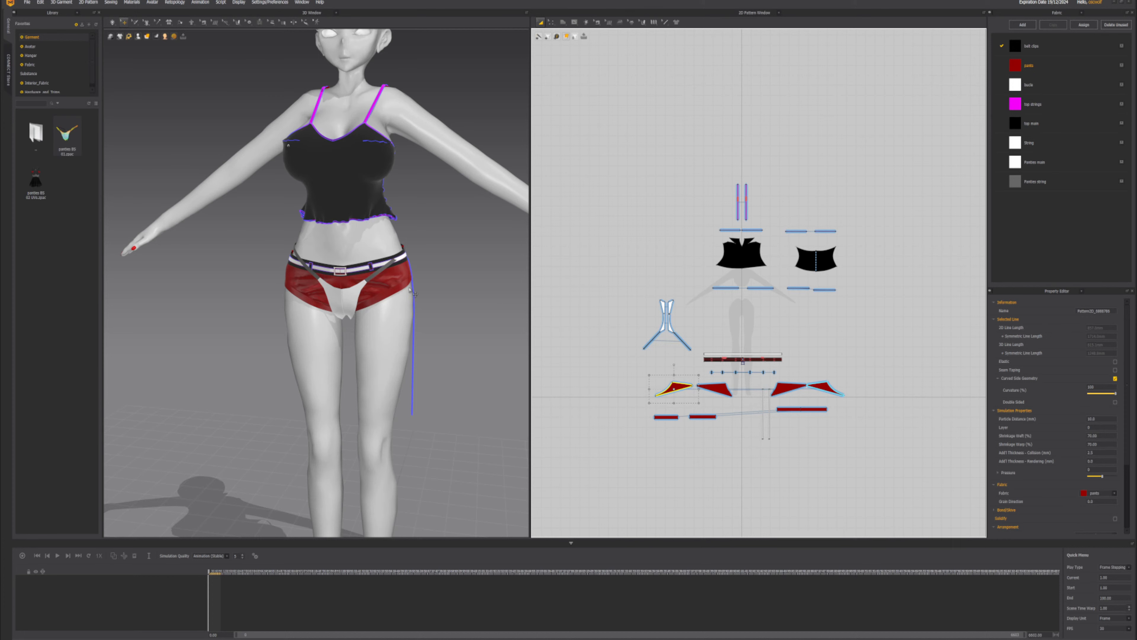
- Try simulating the clothes on the avatar, examine the drape from the front and back, and undo the simulation
key(space)
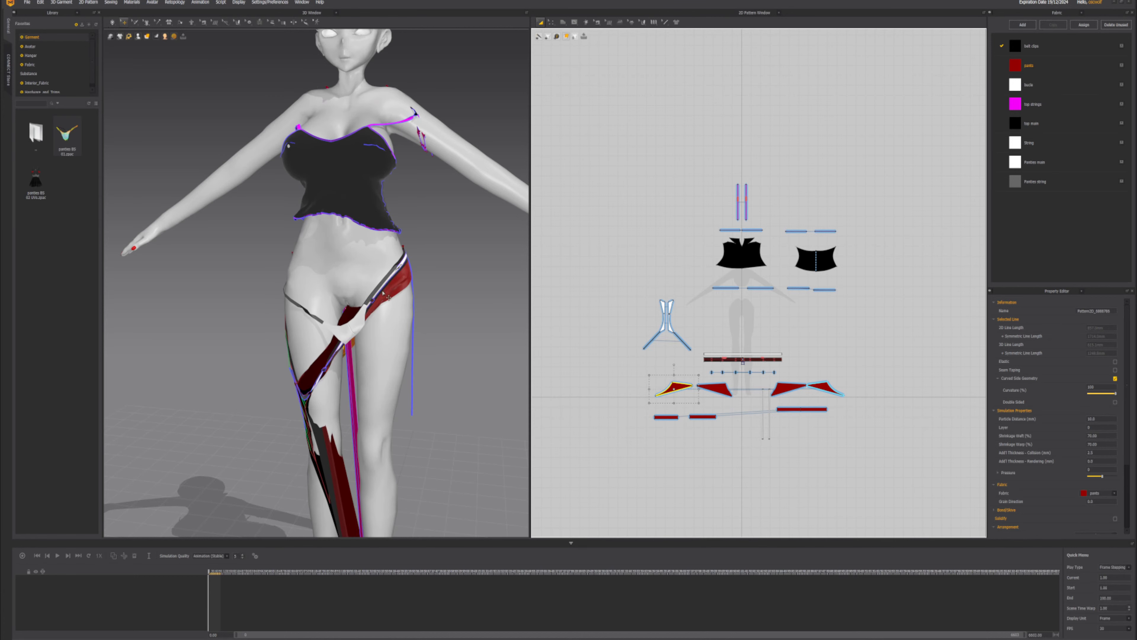
scroll(382, 293, down, 5)
right_drag(384, 294, 416, 392)
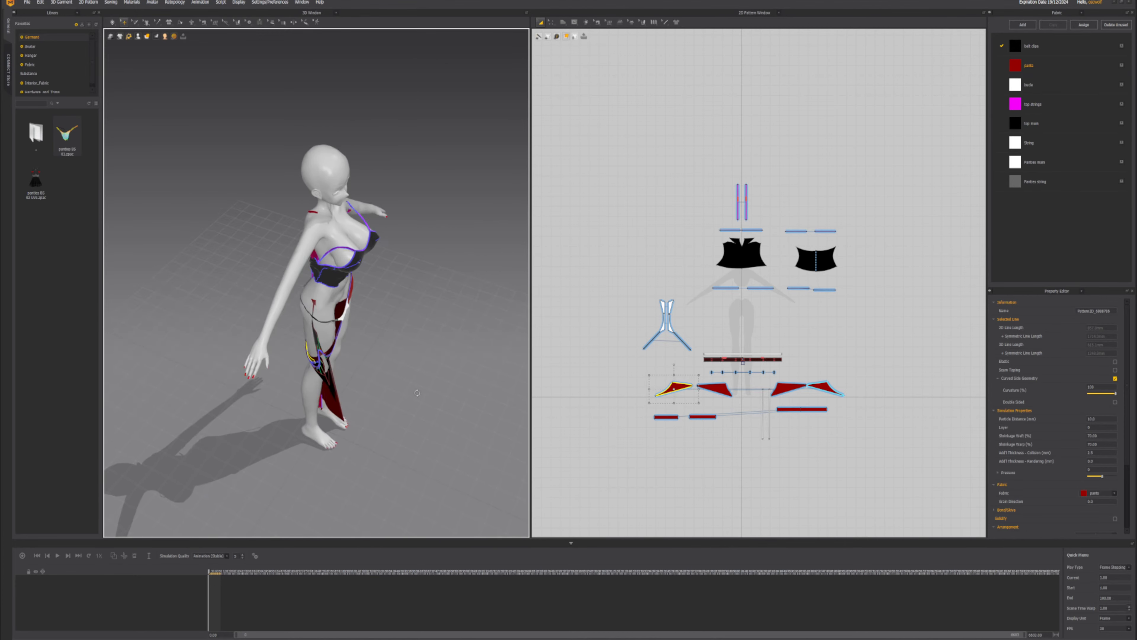
key(2)
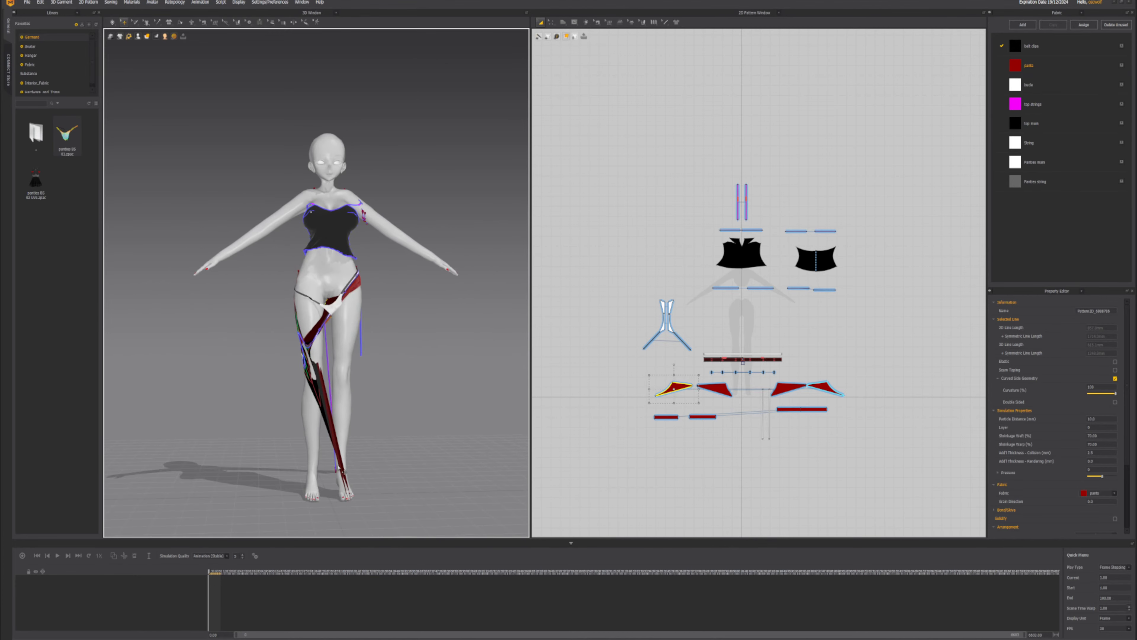
right_drag(300, 377, 397, 354)
scroll(362, 373, up, 3)
scroll(396, 354, up, 3)
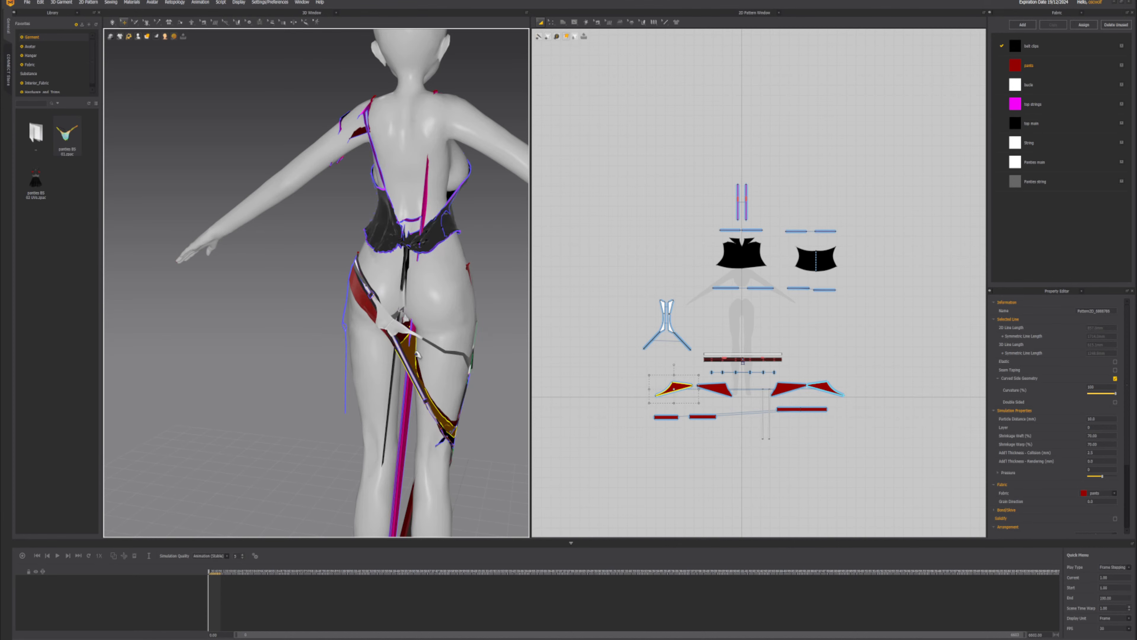
scroll(415, 372, down, 3)
right_drag(415, 384, 288, 402)
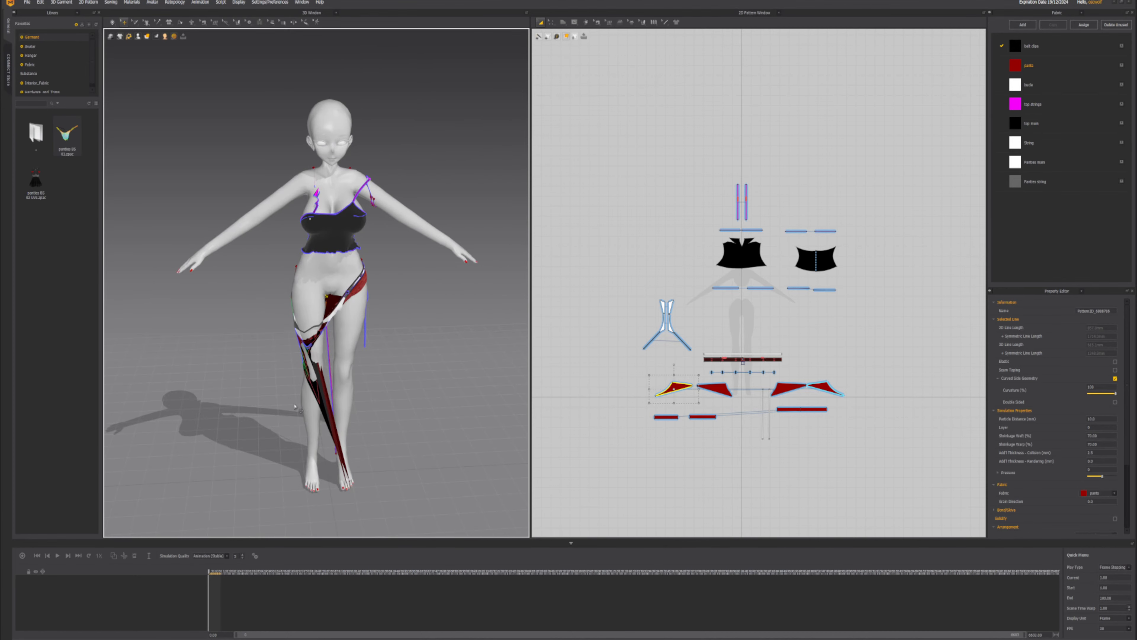
key(ctrl+z)
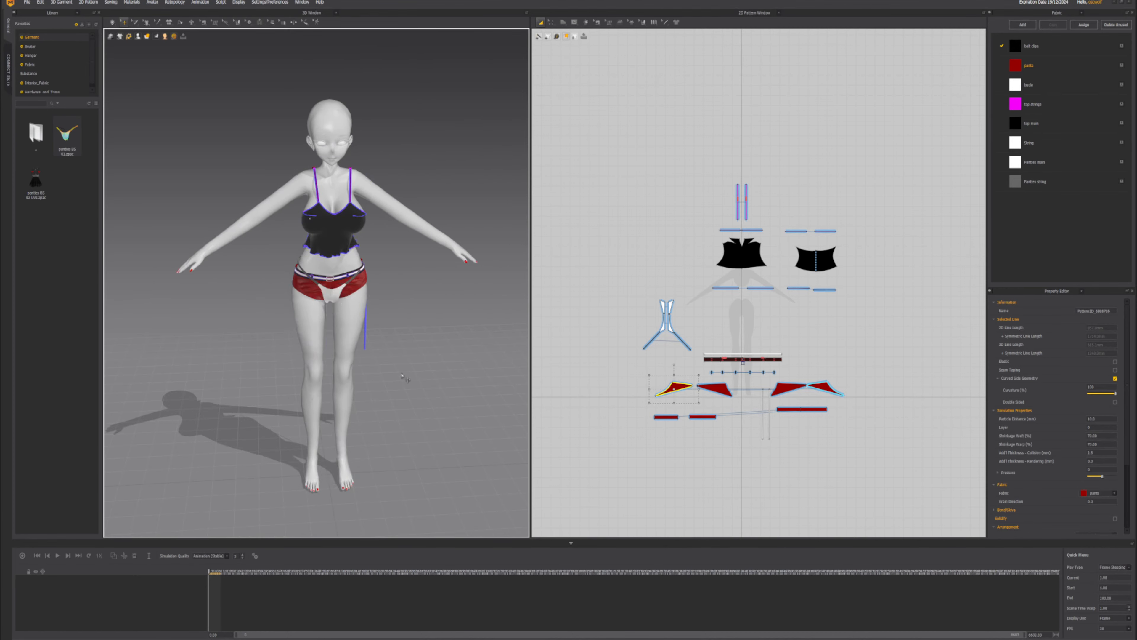
- Pin a spot on the shorts' belt with the Pin (Lasso) tool and delete all pins from the garments
scroll(397, 353, up, 6)
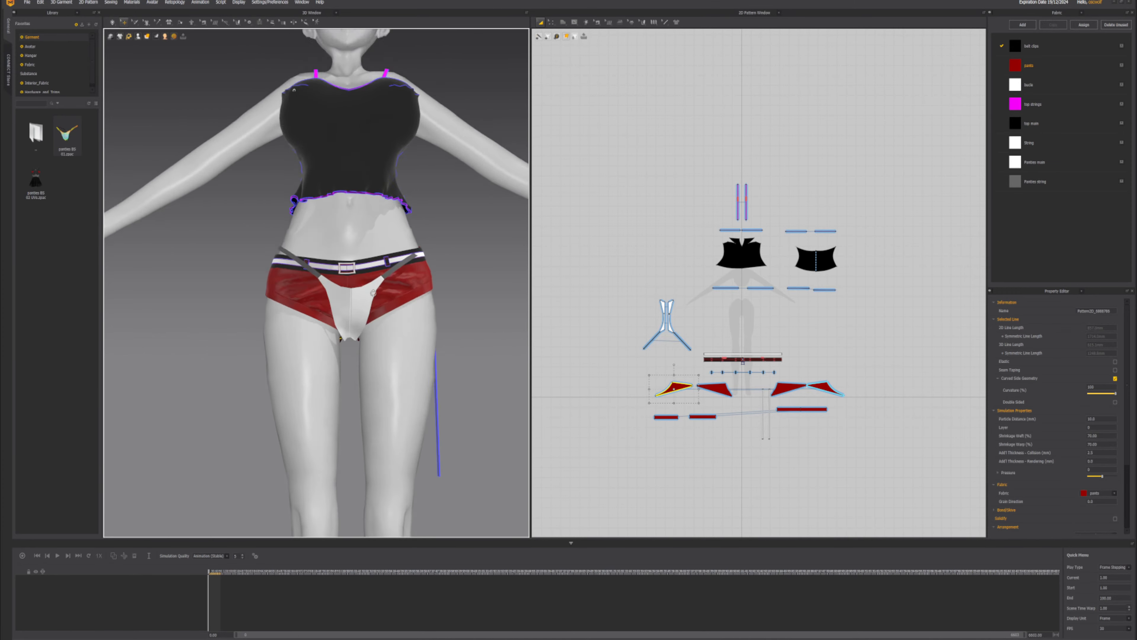
right_drag(398, 354, 320, 353)
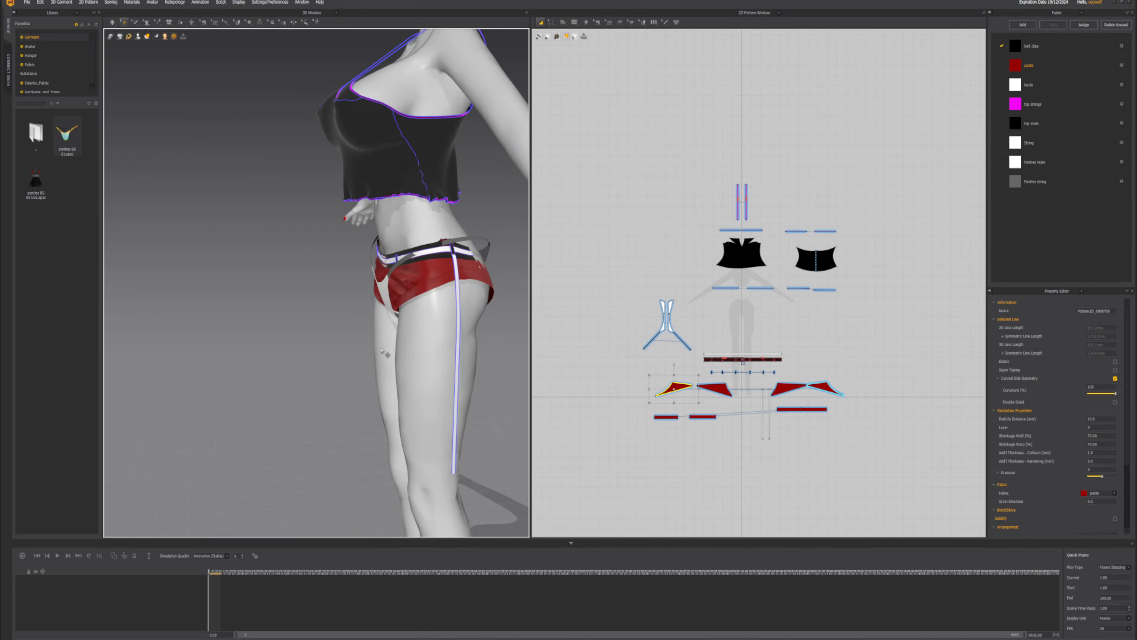
scroll(408, 408, down, 5)
right_drag(407, 408, 424, 371)
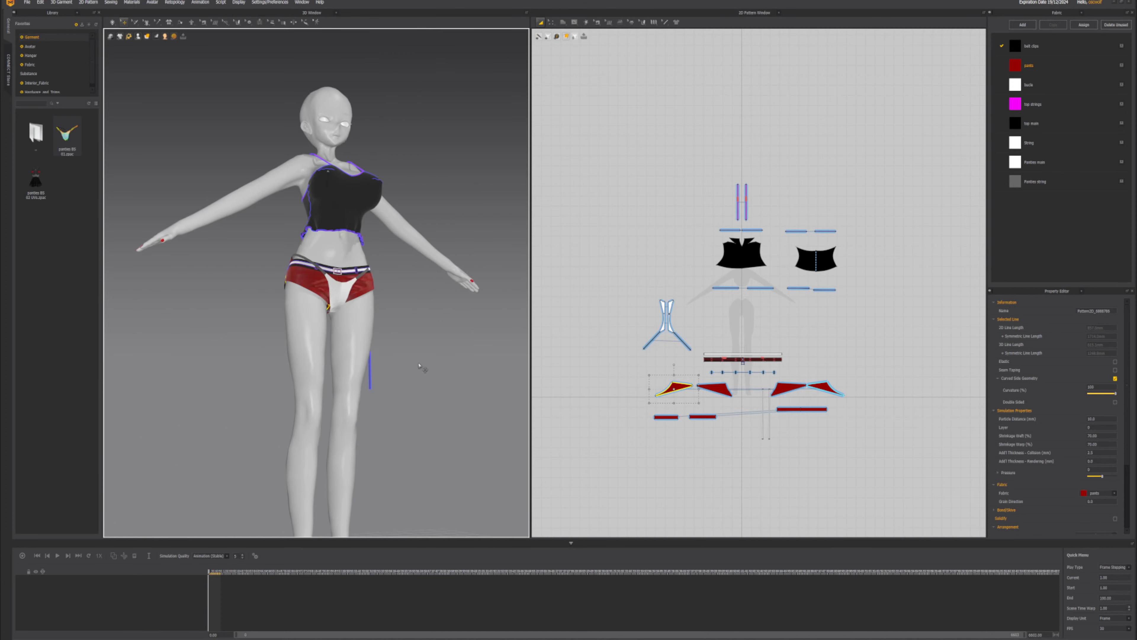
middle_drag(406, 358, 391, 363)
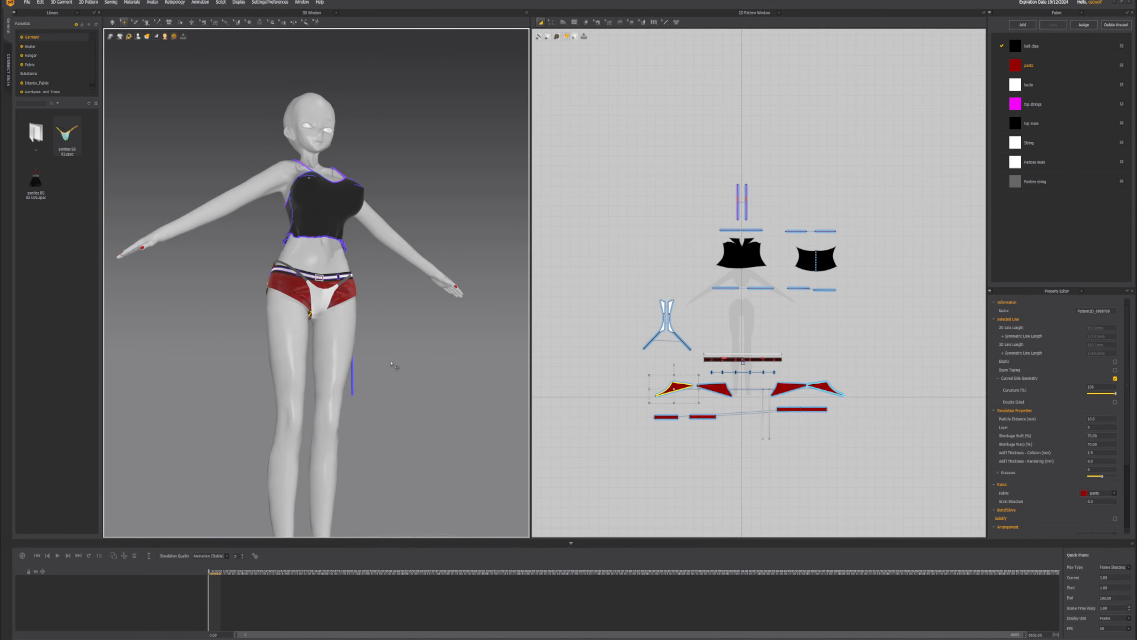
click(136, 22)
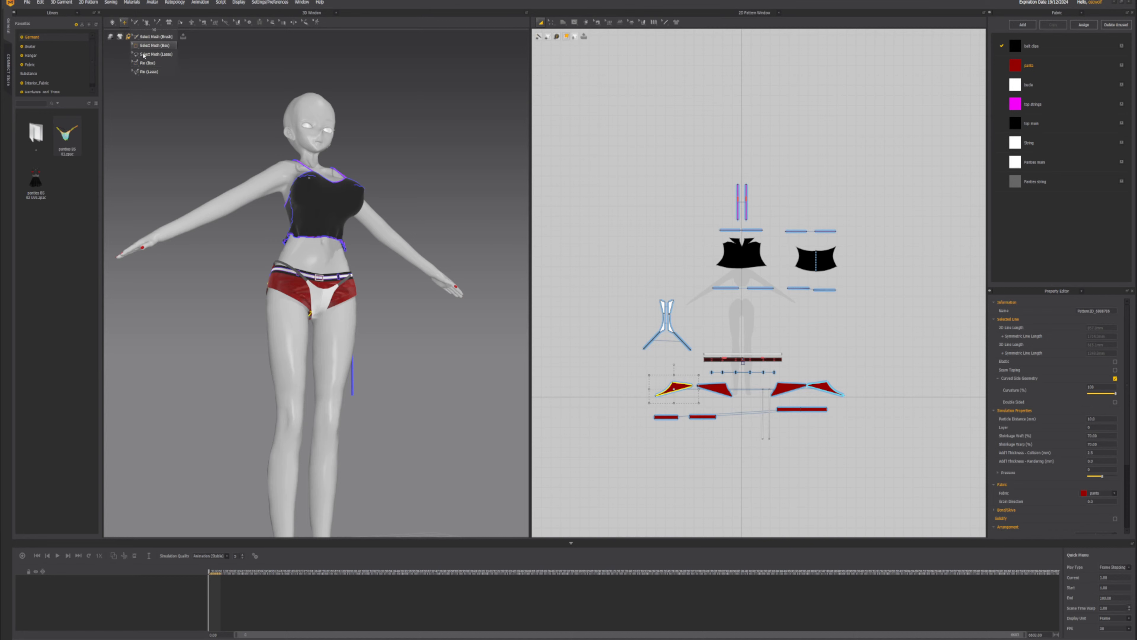
click(143, 74)
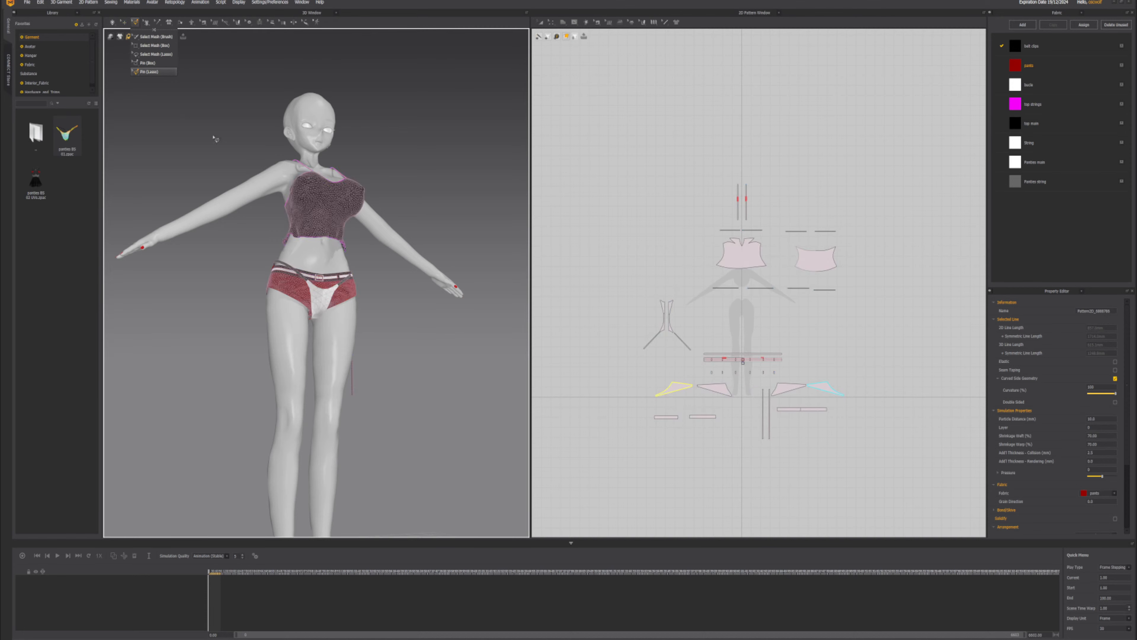
scroll(303, 295, up, 6)
scroll(303, 295, up, 4)
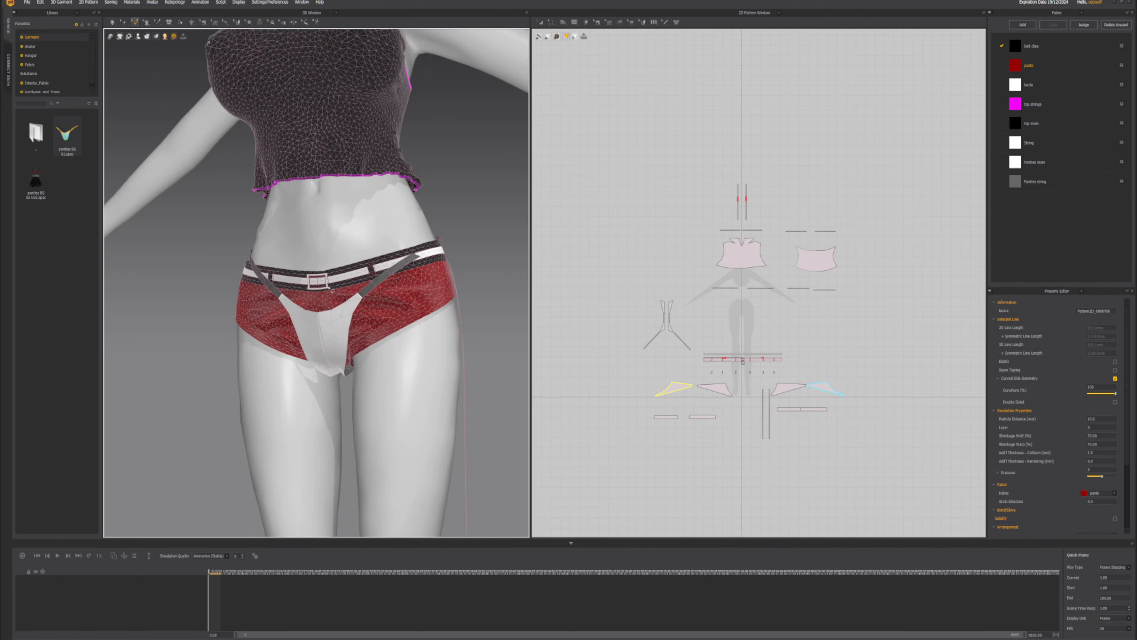
mouse_move(380, 274)
mouse_down()
mouse_move(391, 245)
mouse_move(368, 262)
mouse_up()
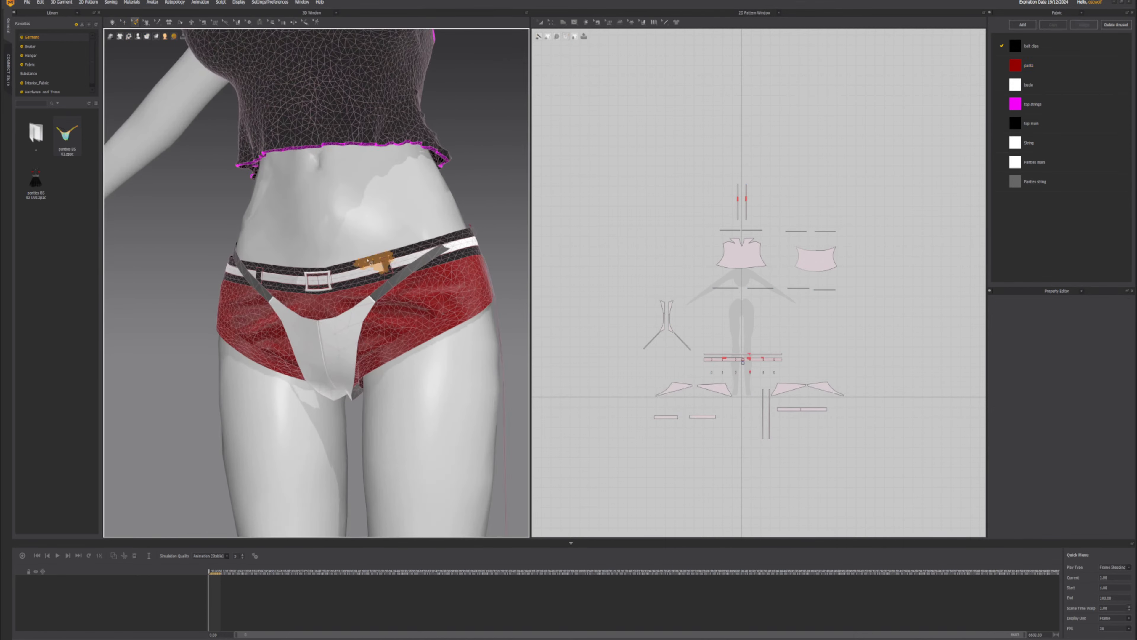
right_click(375, 264)
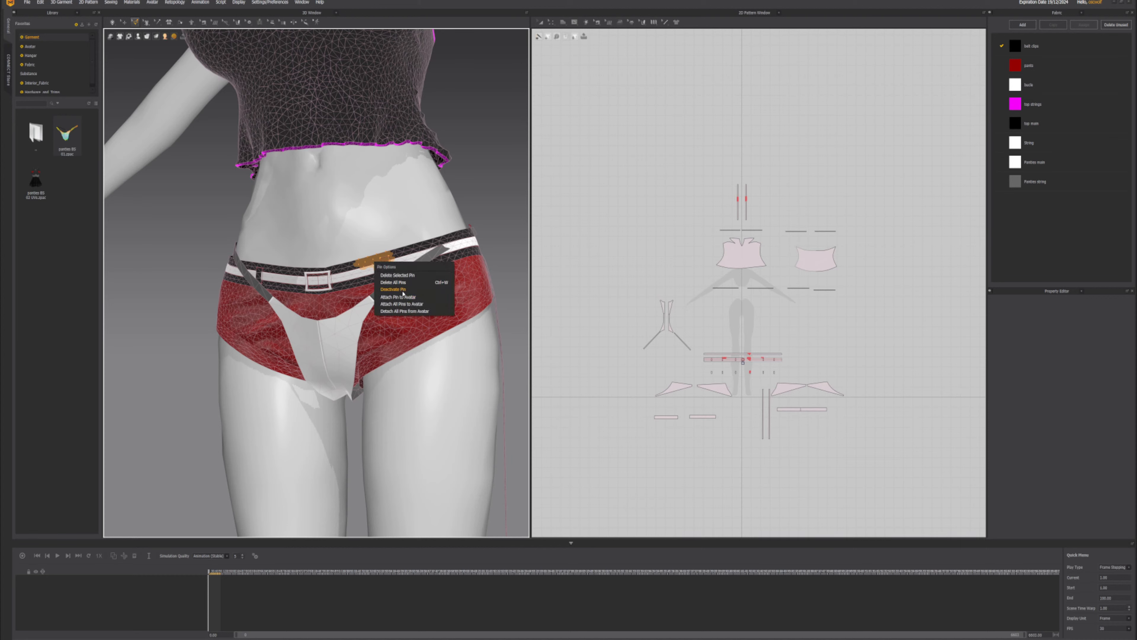
click(396, 283)
- Simulate the unpinned clothes briefly on the avatar and stop the simulation
scroll(358, 291, down, 5)
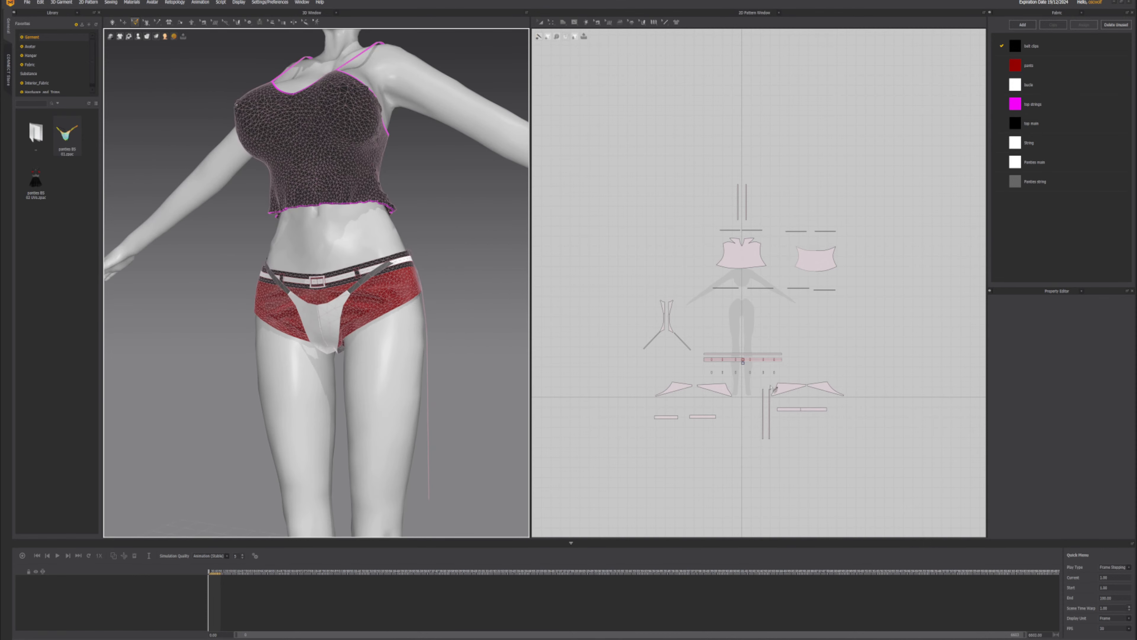
scroll(356, 315, down, 6)
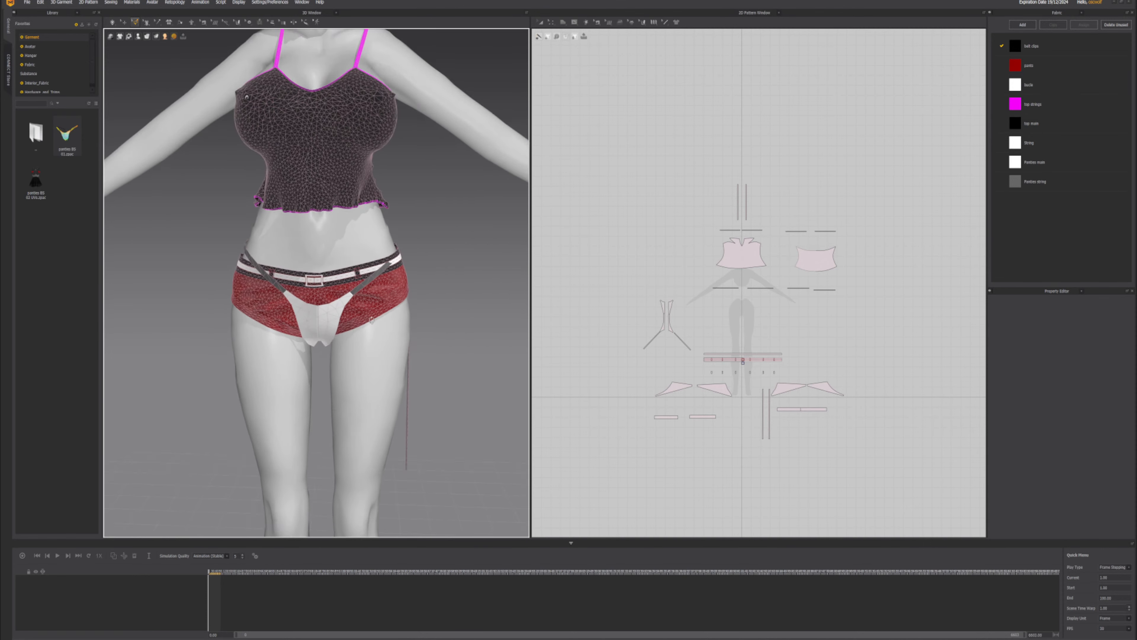
key(space)
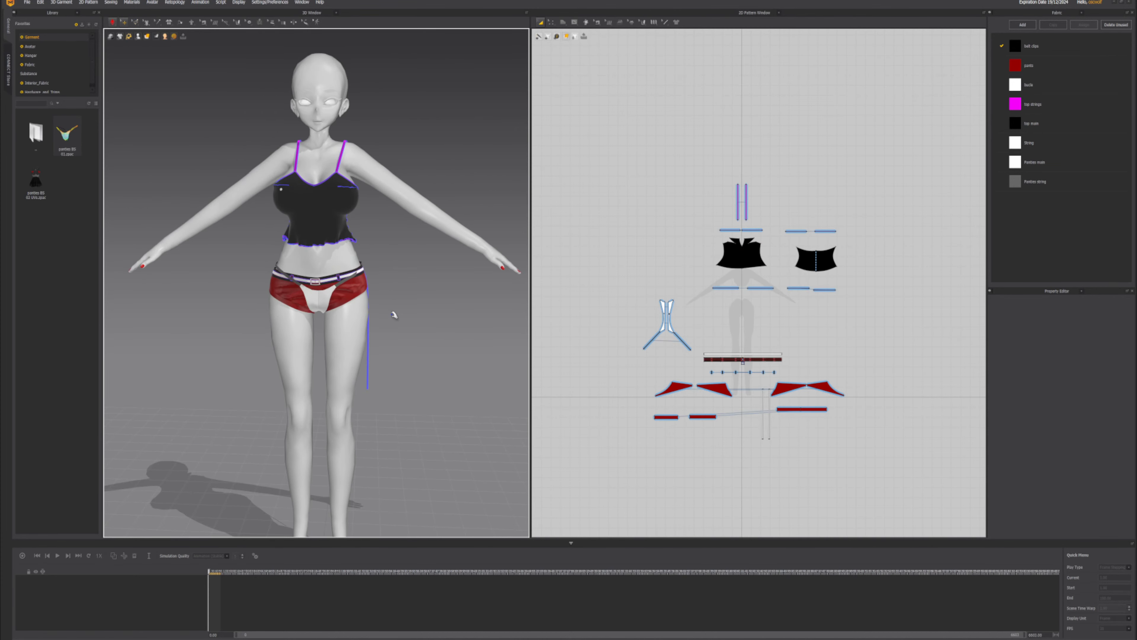
key(space)
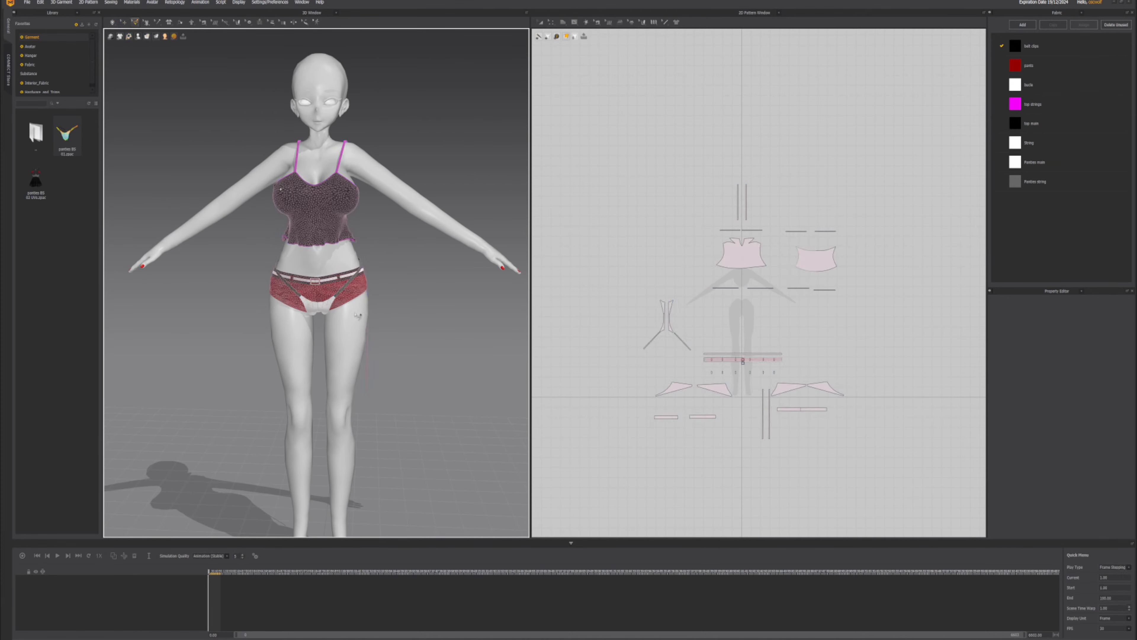
- Examine how the clothes drape from the front and back, and inspect the properties of the front panties and shorts pieces
scroll(353, 307, up, 3)
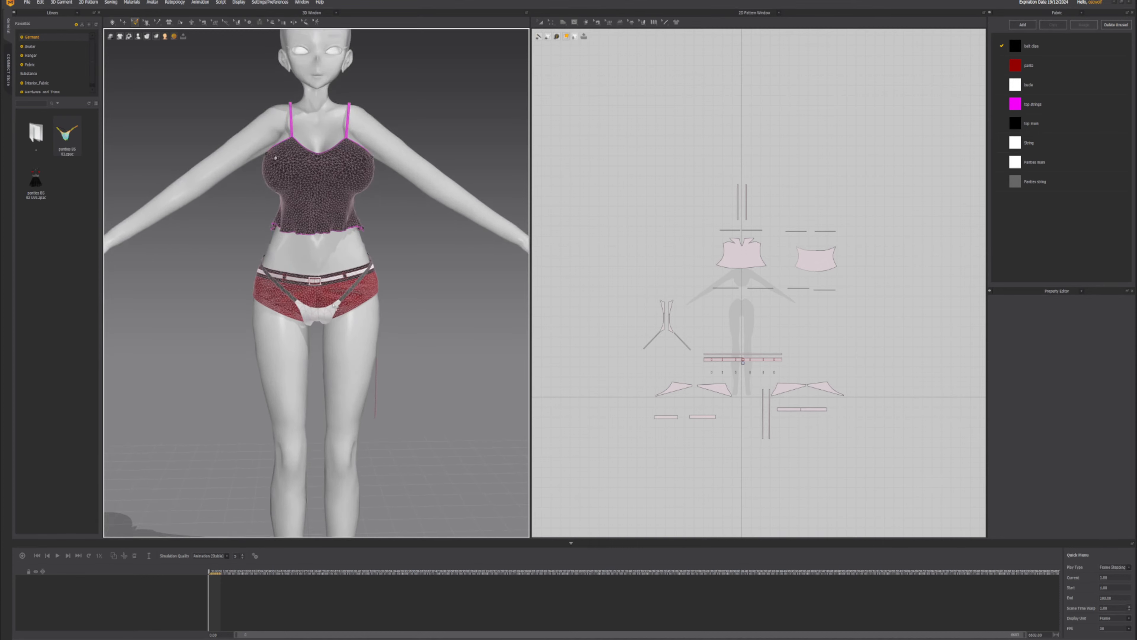
mouse_move(335, 306)
right_down()
mouse_move(410, 305)
mouse_move(340, 306)
mouse_move(355, 307)
right_up()
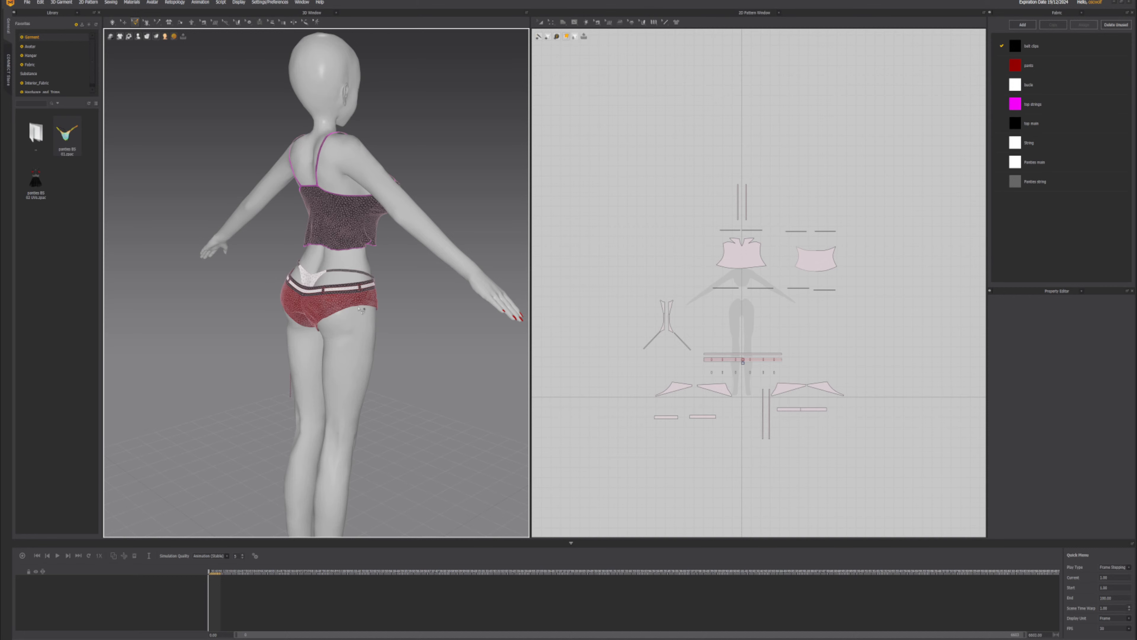
scroll(362, 310, down, 3)
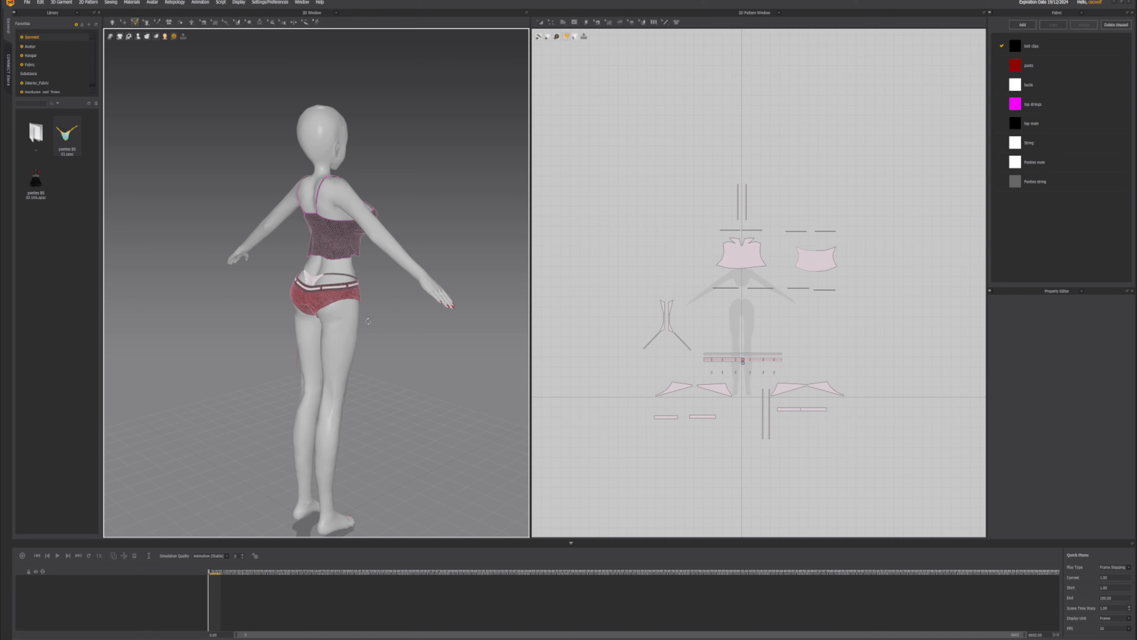
right_drag(367, 321, 282, 318)
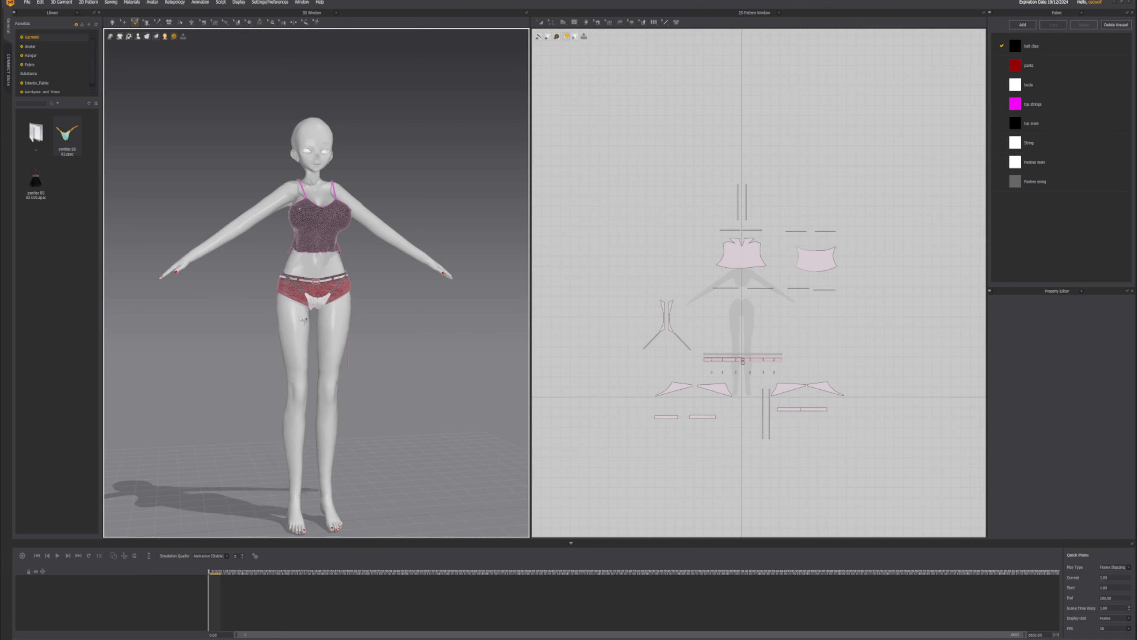
scroll(314, 302, up, 5)
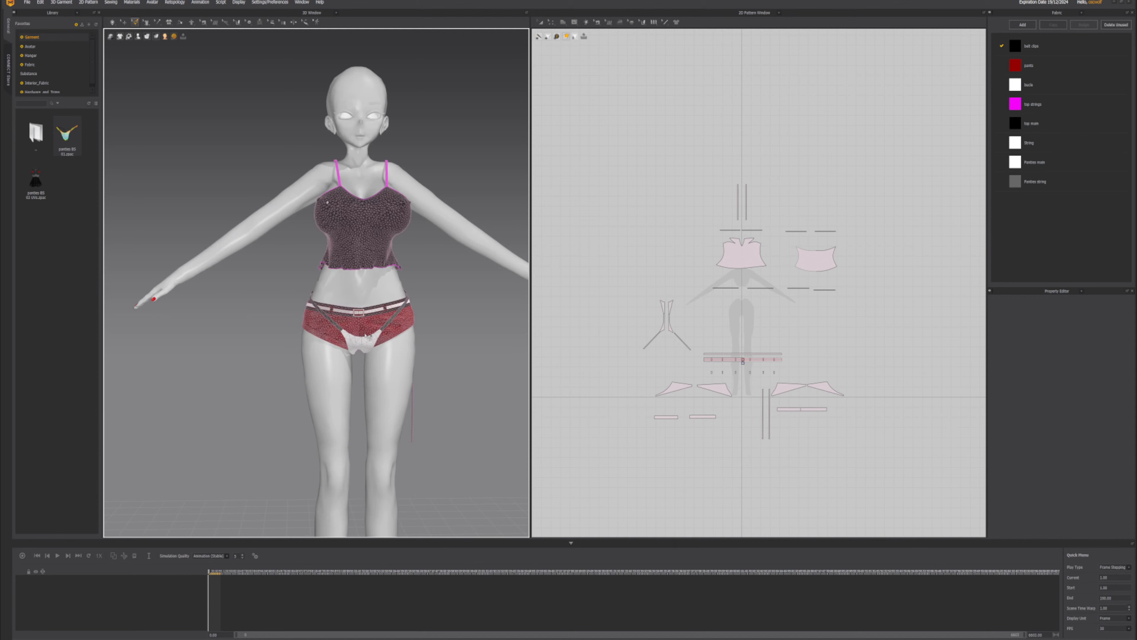
right_drag(365, 335, 361, 327)
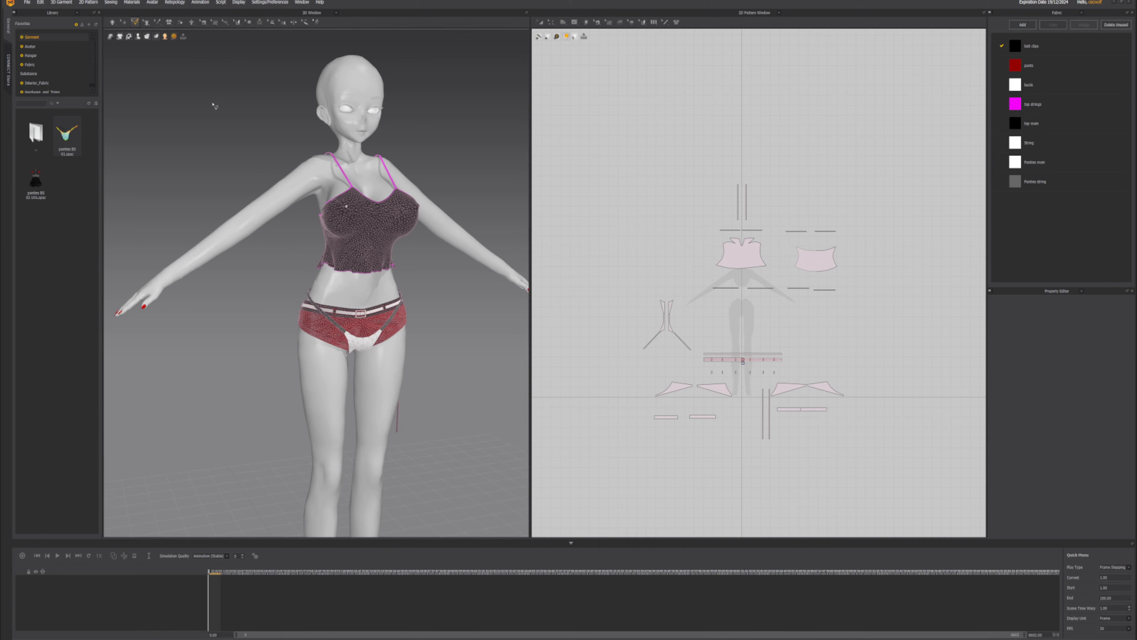
click(124, 22)
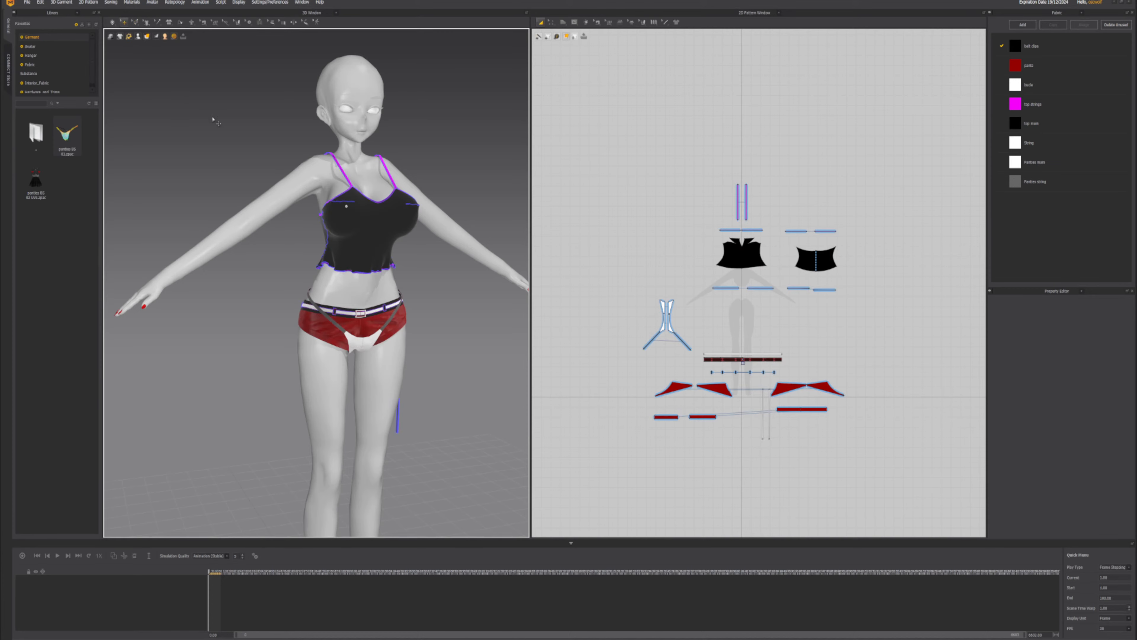
scroll(316, 283, up, 5)
right_drag(309, 291, 423, 403)
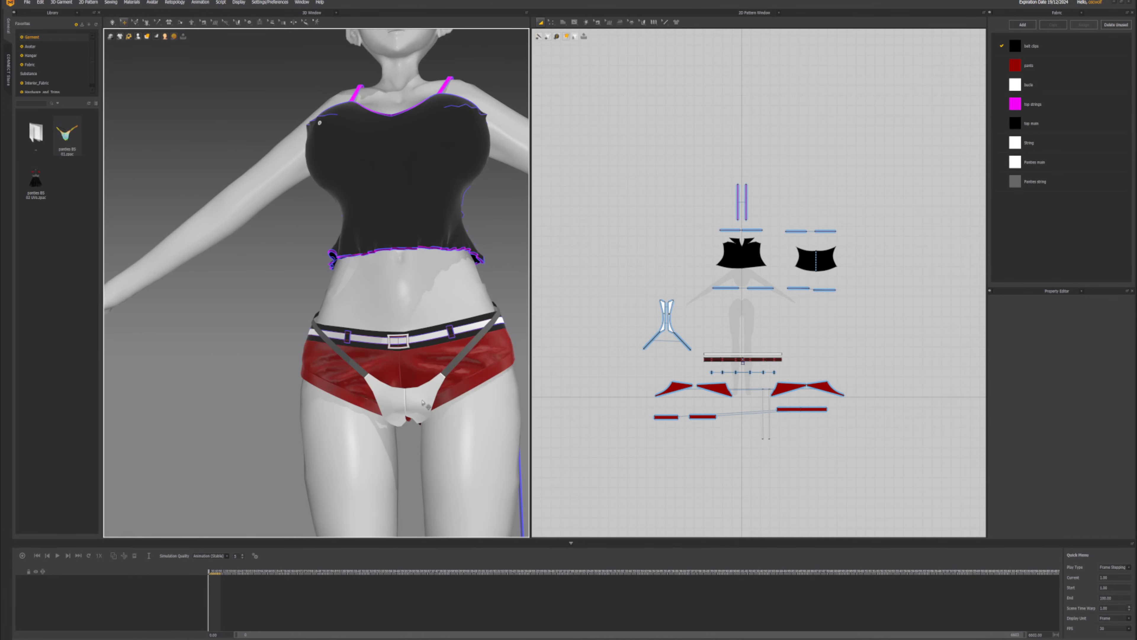
click(471, 372)
click(429, 391)
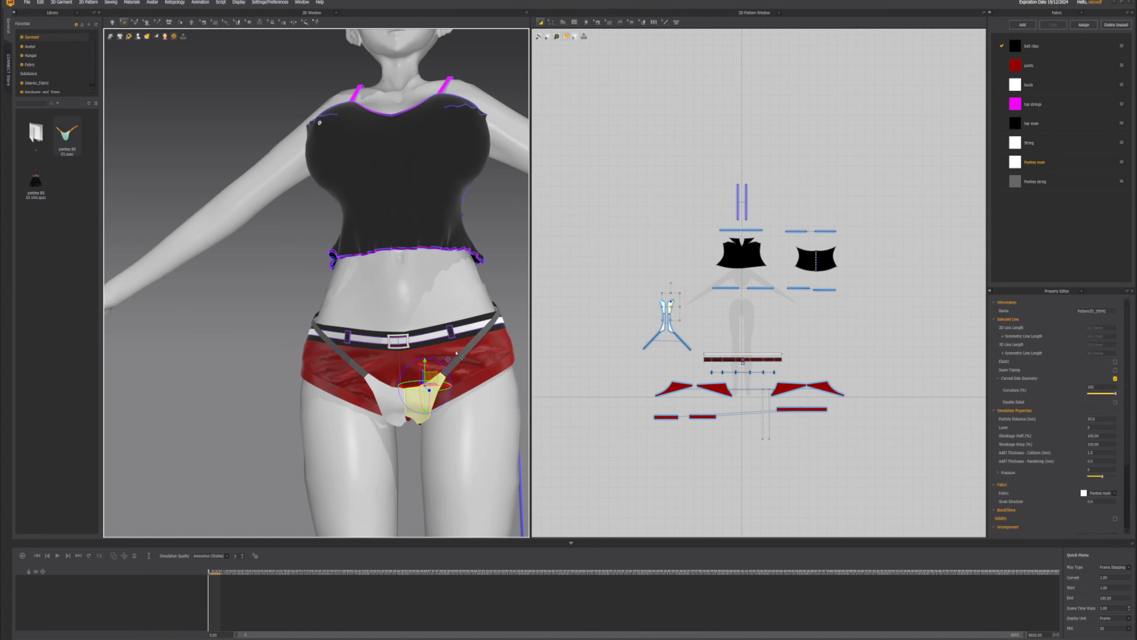
click(482, 357)
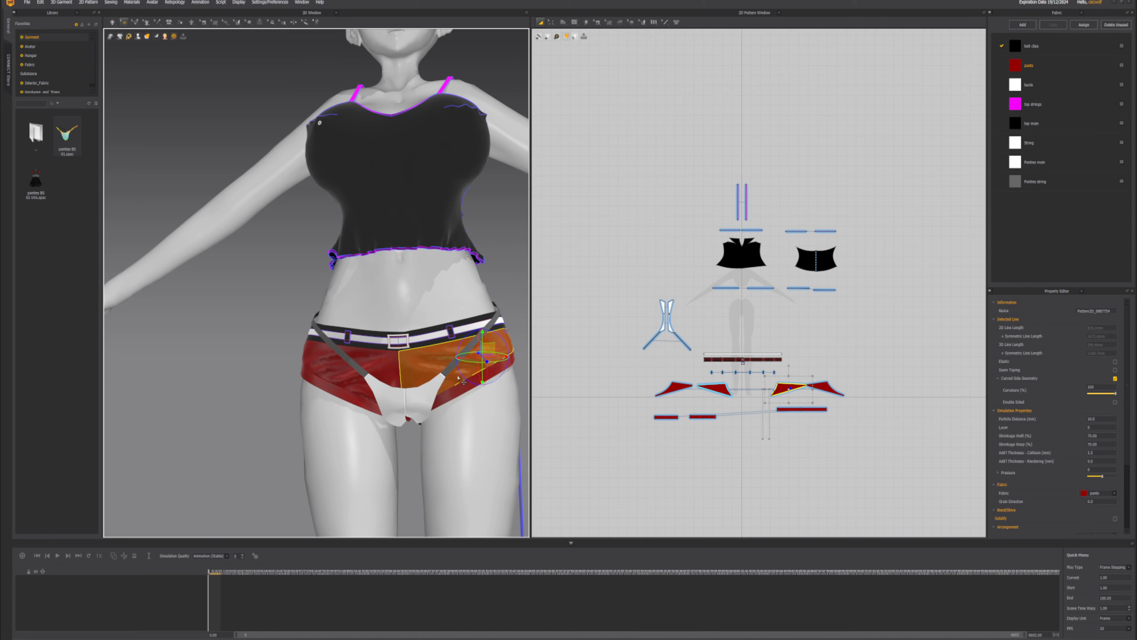
- Start the simulation and try pulling the front of the shorts over the panties at the crotch
mouse_move(414, 381)
right_down()
mouse_move(462, 412)
mouse_move(413, 384)
right_up()
key(space)
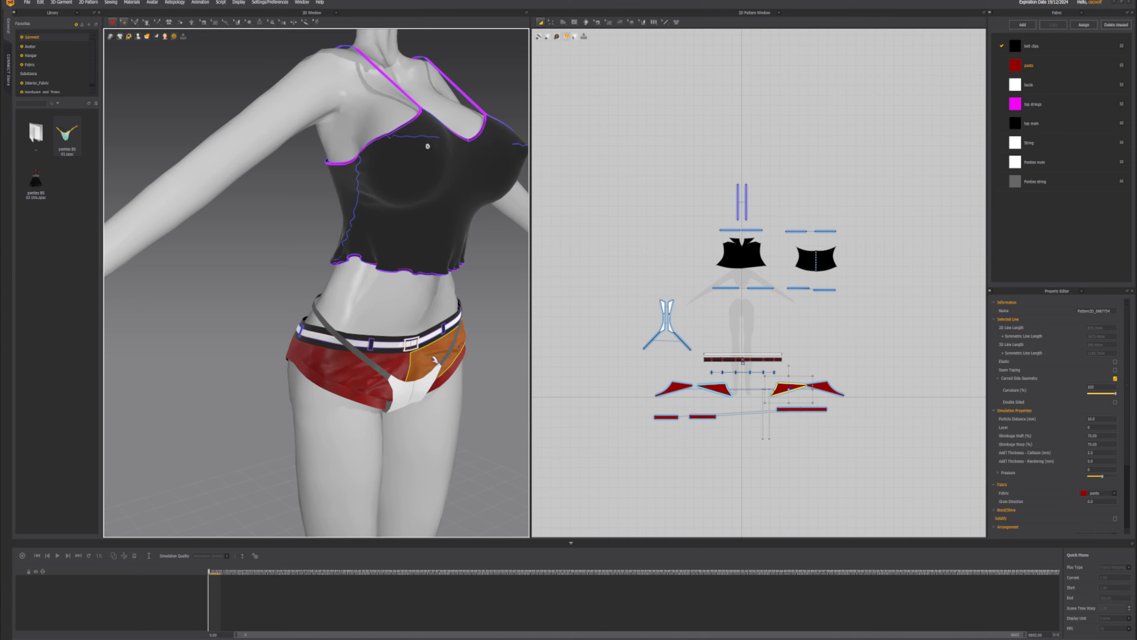
scroll(432, 402, up, 2)
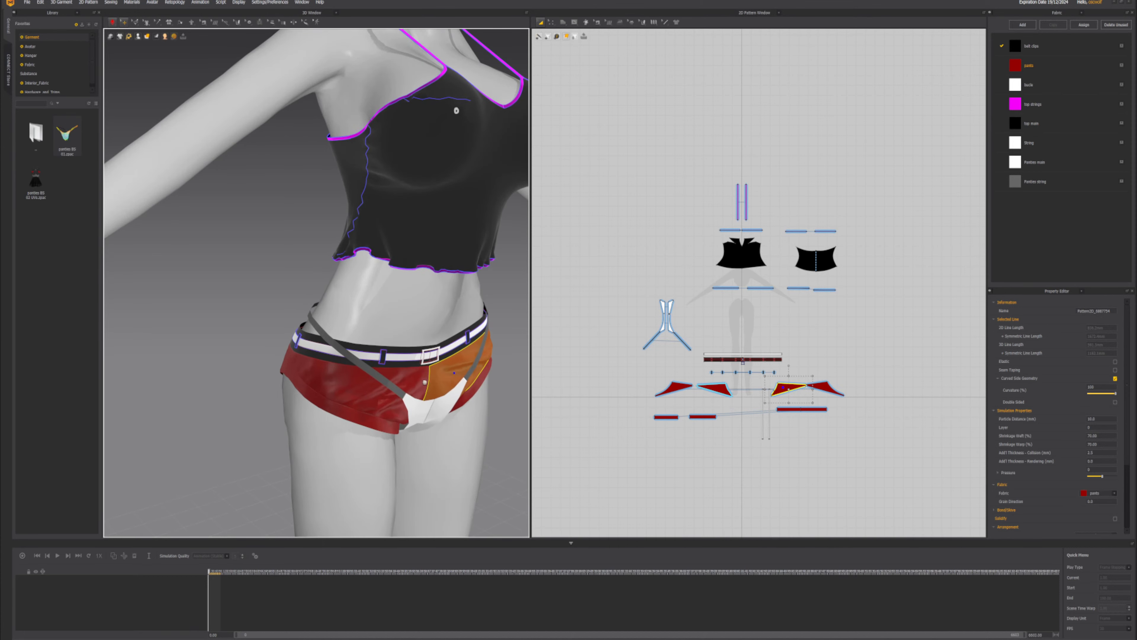
middle_drag(433, 408, 383, 305)
right_drag(384, 306, 383, 333)
drag(383, 332, 355, 352)
click(390, 301)
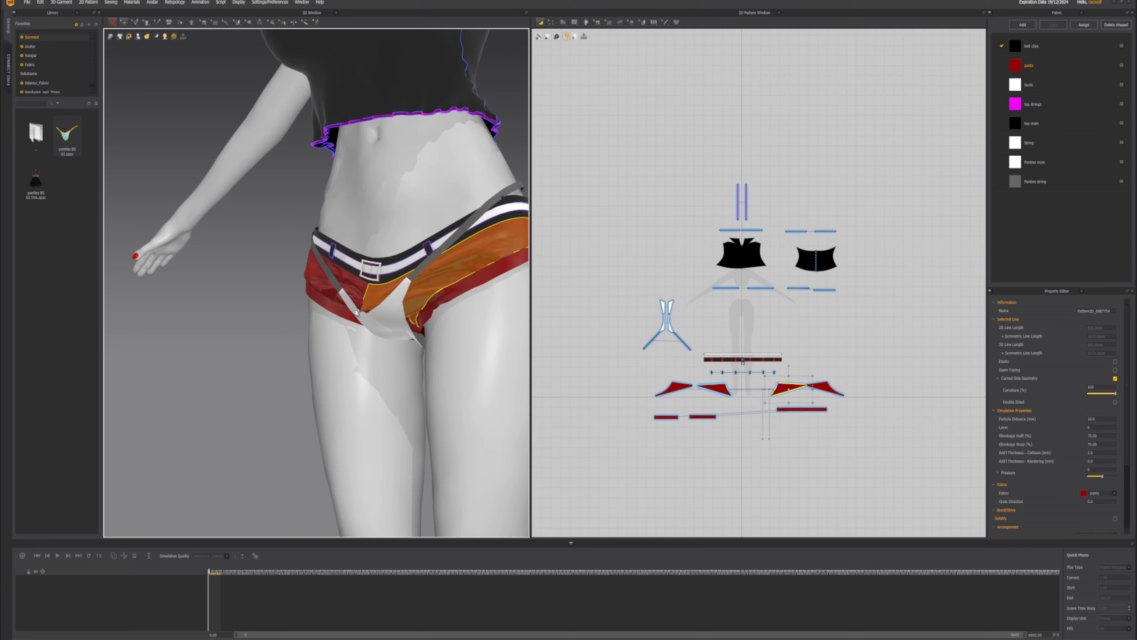
drag(391, 302, 393, 316)
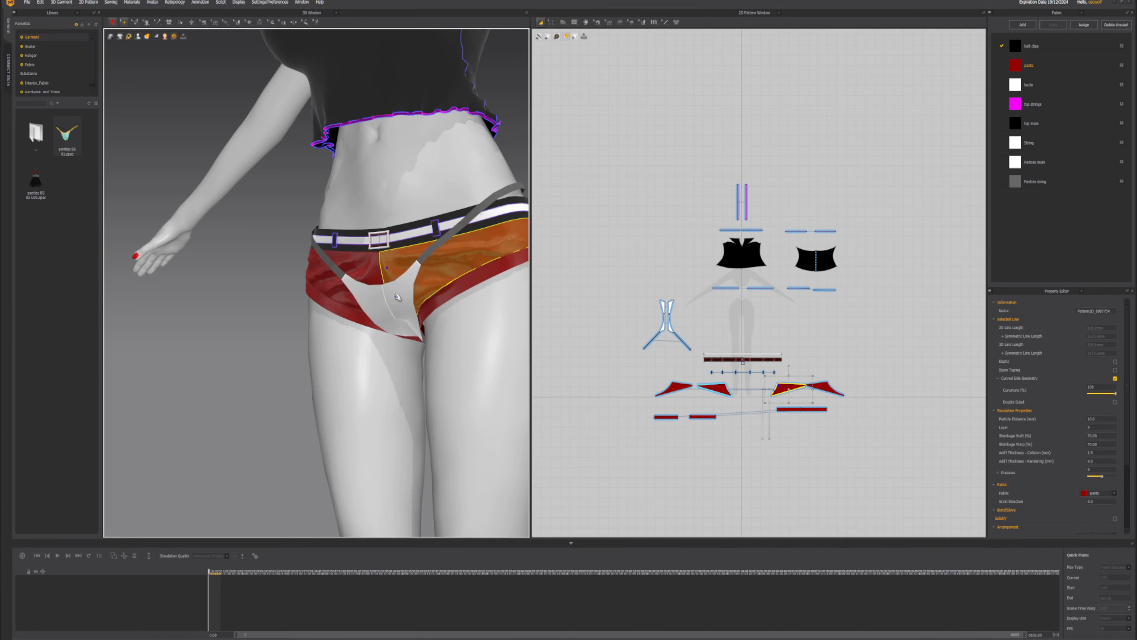
mouse_move(416, 304)
right_down()
mouse_move(450, 305)
mouse_move(404, 305)
right_up()
scroll(418, 308, down, 1)
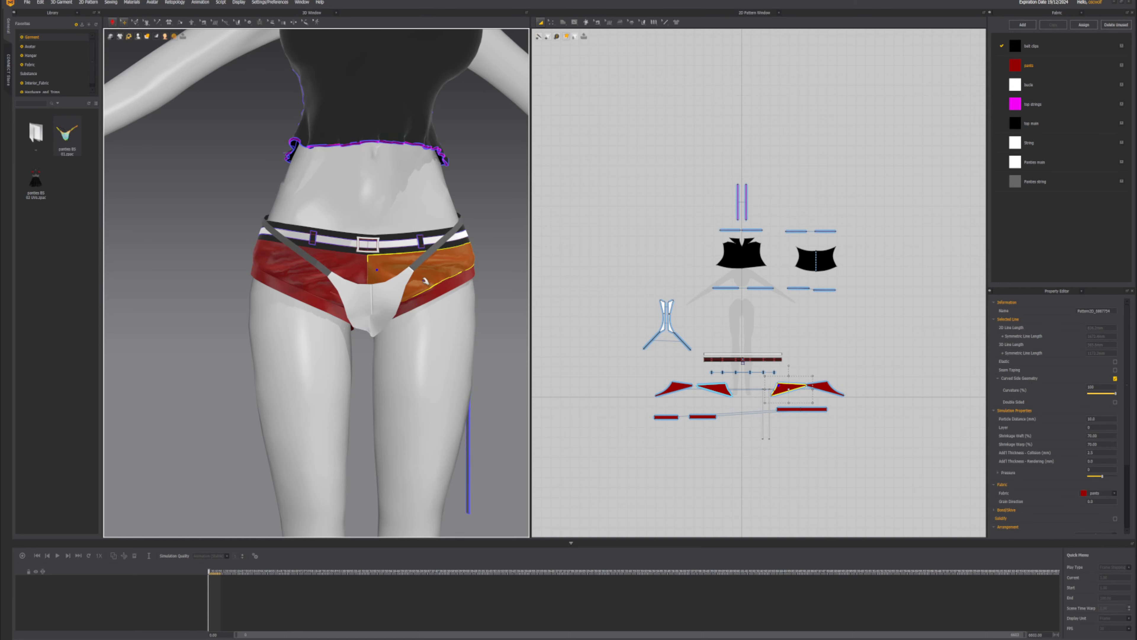
- Tug the shorts' front leg hem band on the avatar's left side during simulation, and stop the simulation
click(435, 290)
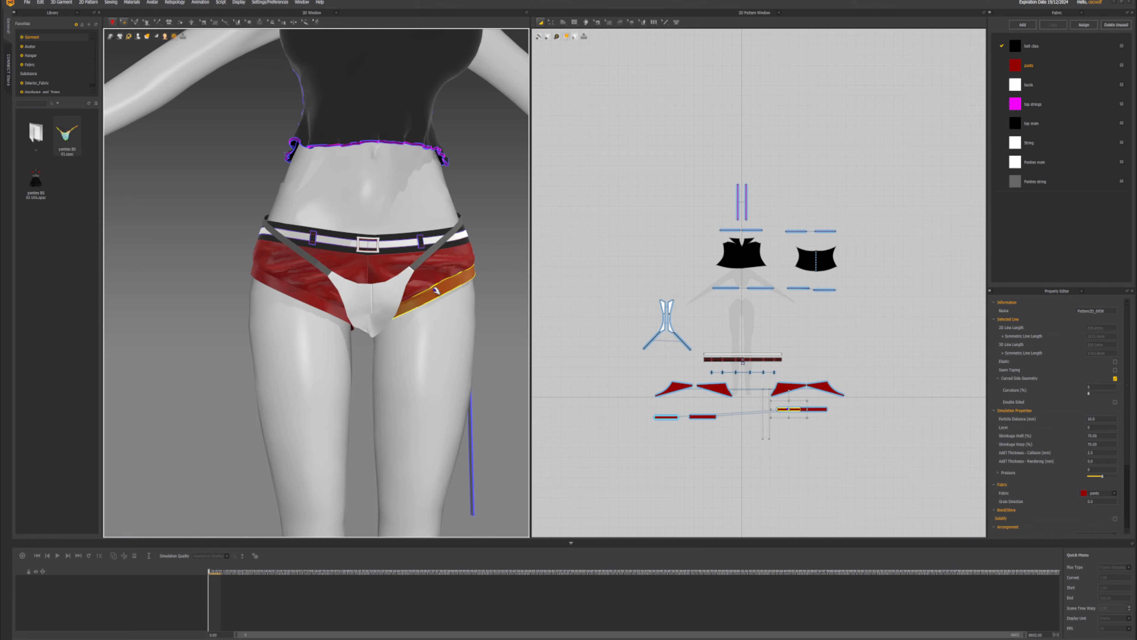
mouse_move(439, 291)
mouse_down()
mouse_move(466, 271)
mouse_move(441, 282)
mouse_up()
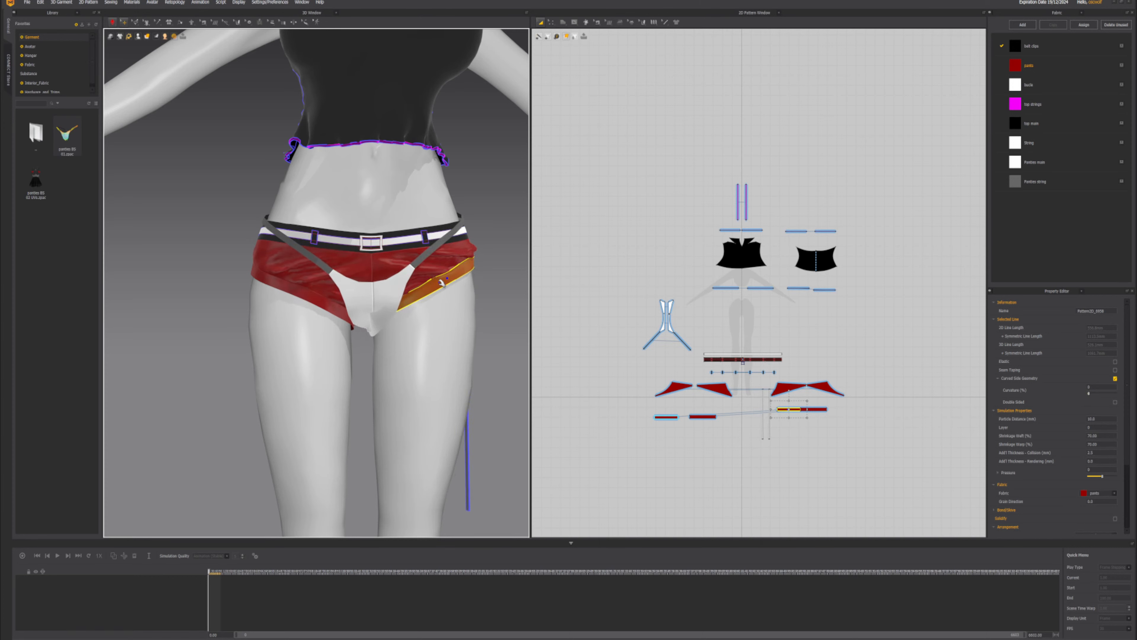
right_drag(419, 297, 517, 327)
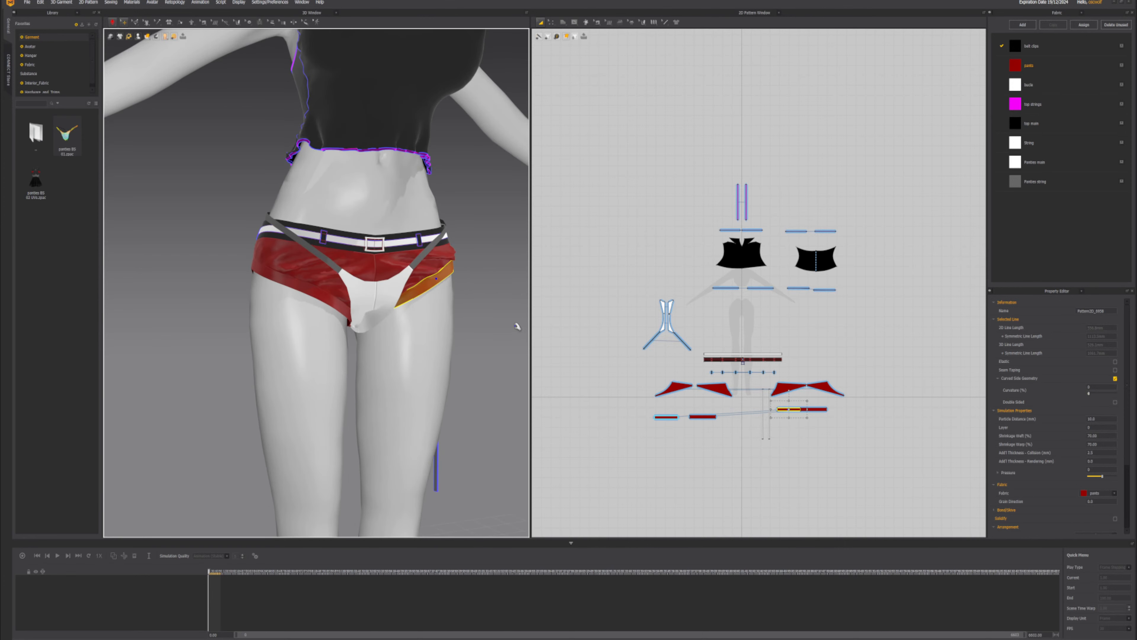
click(407, 236)
click(407, 239)
click(408, 260)
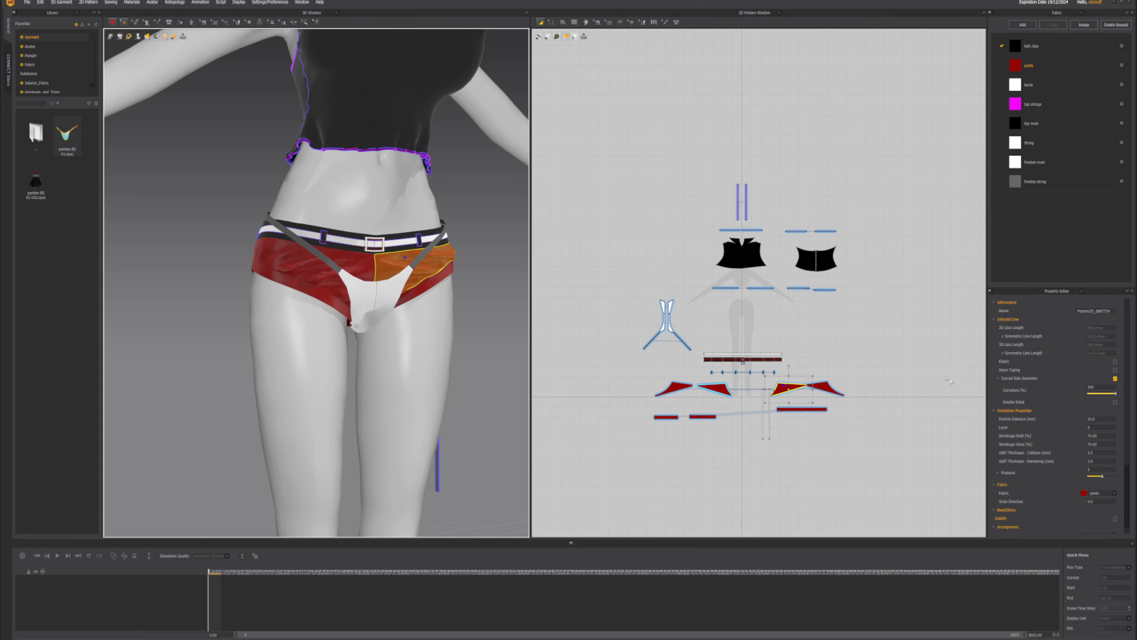
right_drag(500, 284, 431, 304)
click(430, 284)
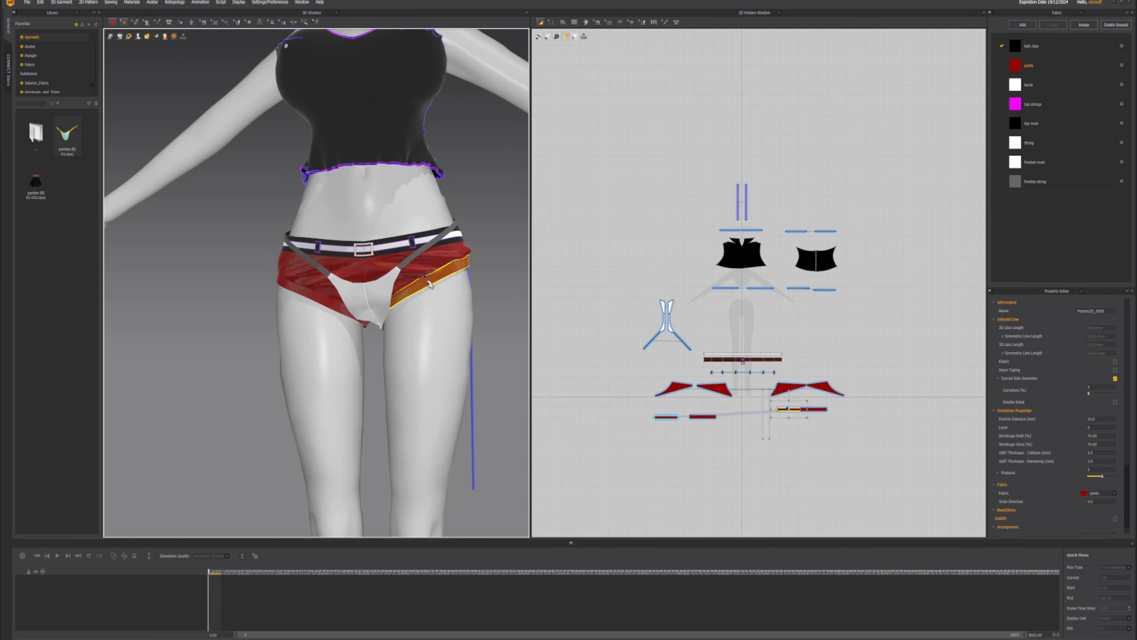
key(space)
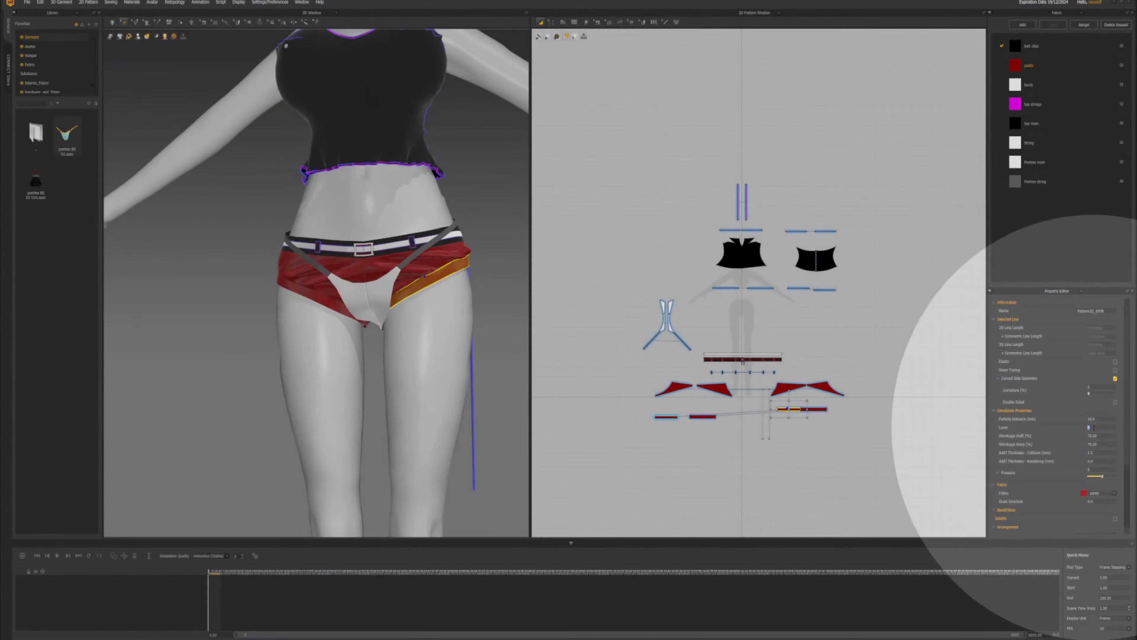
- Set the layer of the front left leg hem band to 5 and simulate the clothes briefly
click(1092, 428)
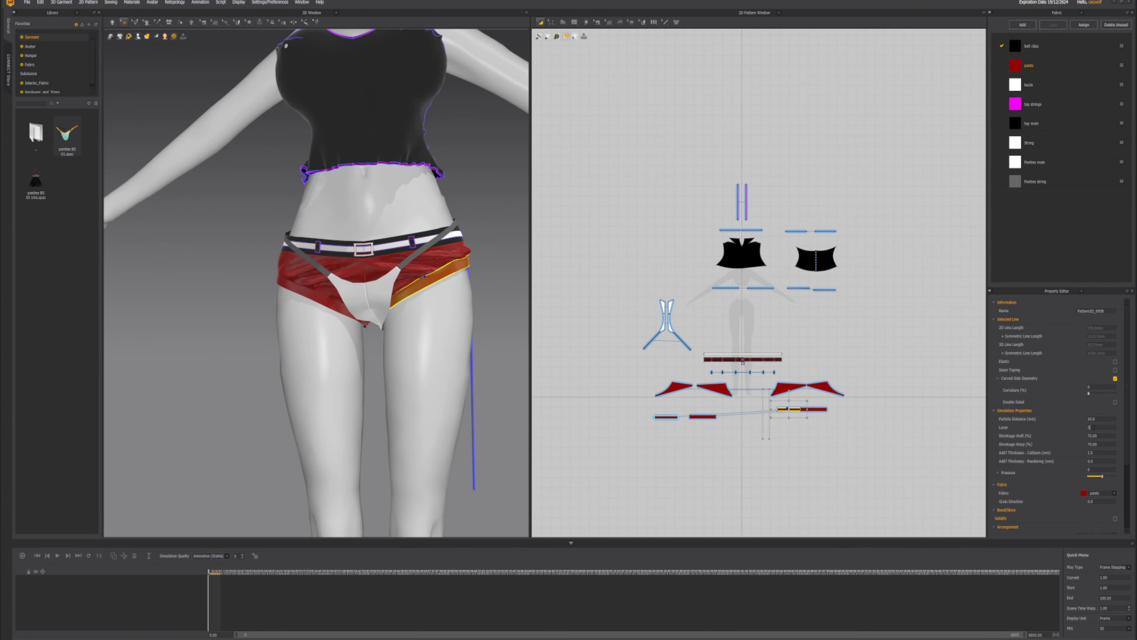
text(5)
key(Return)
key(space)
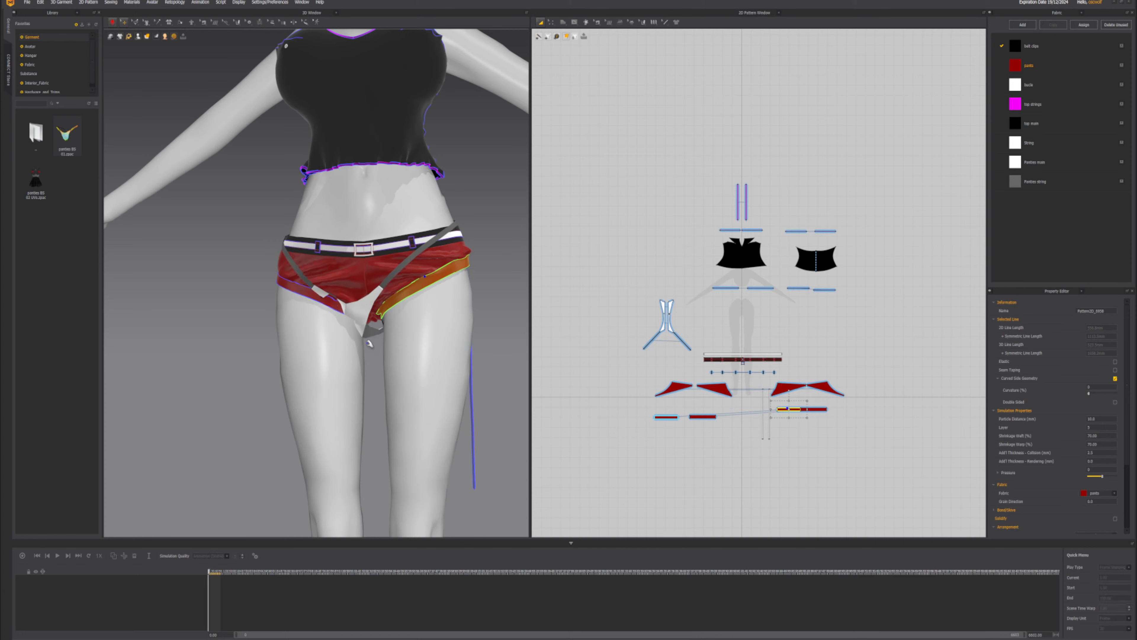
key(space)
- Set the layer to 5 for the adjoining leg hem band and the two shorts panels above those bands
mouse_move(369, 343)
right_down()
mouse_move(397, 315)
mouse_move(410, 344)
mouse_move(357, 331)
right_up()
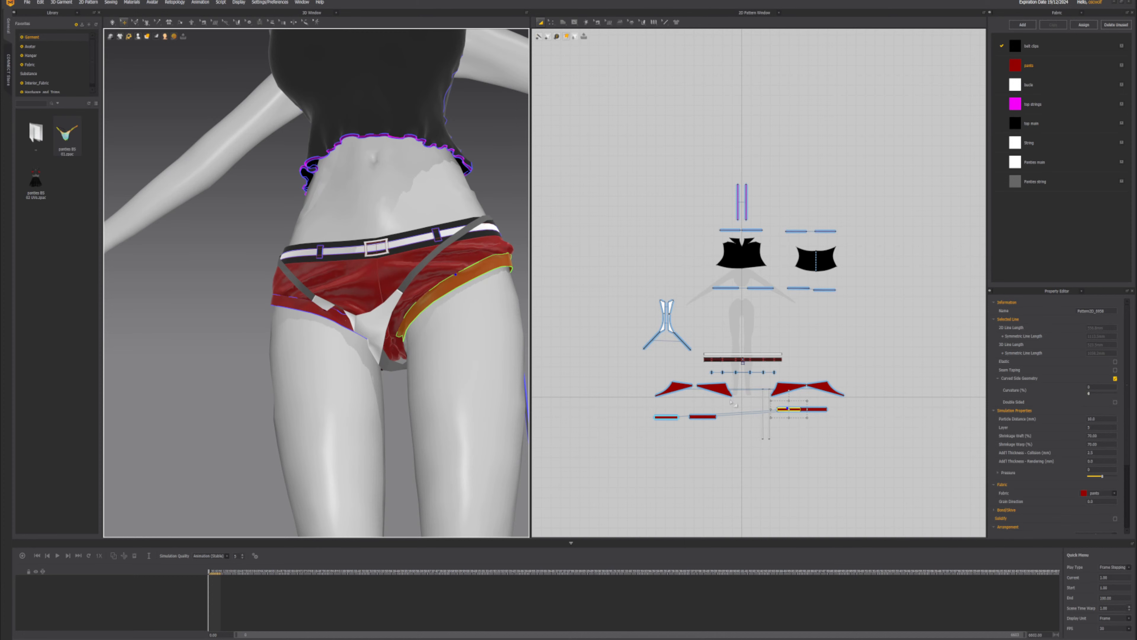
scroll(730, 401, up, 2)
click(815, 408)
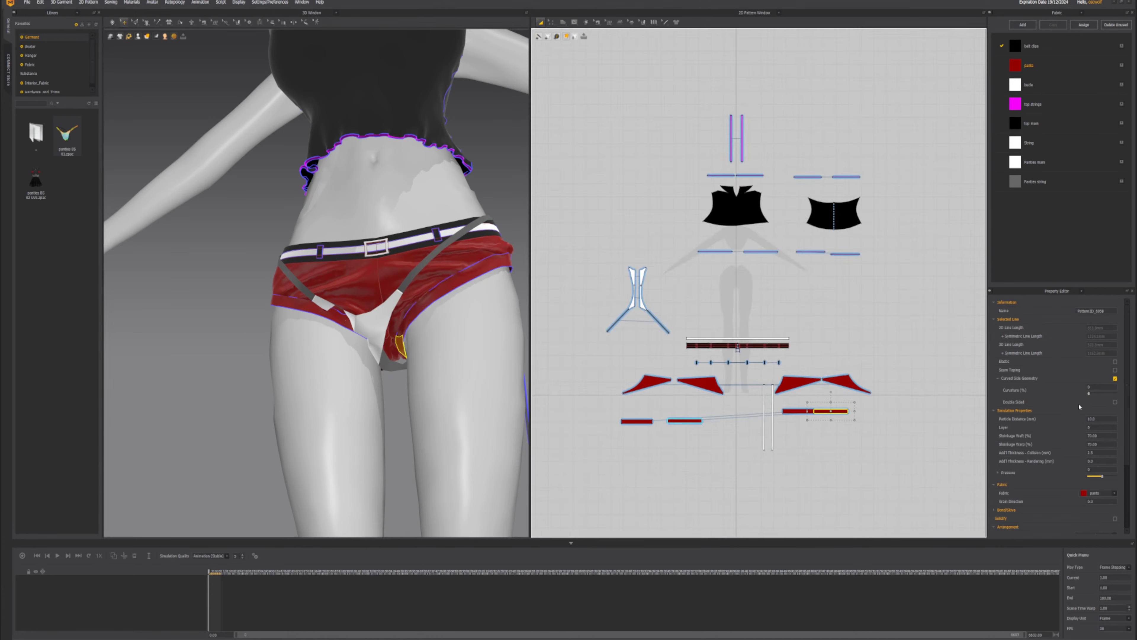
click(1089, 427)
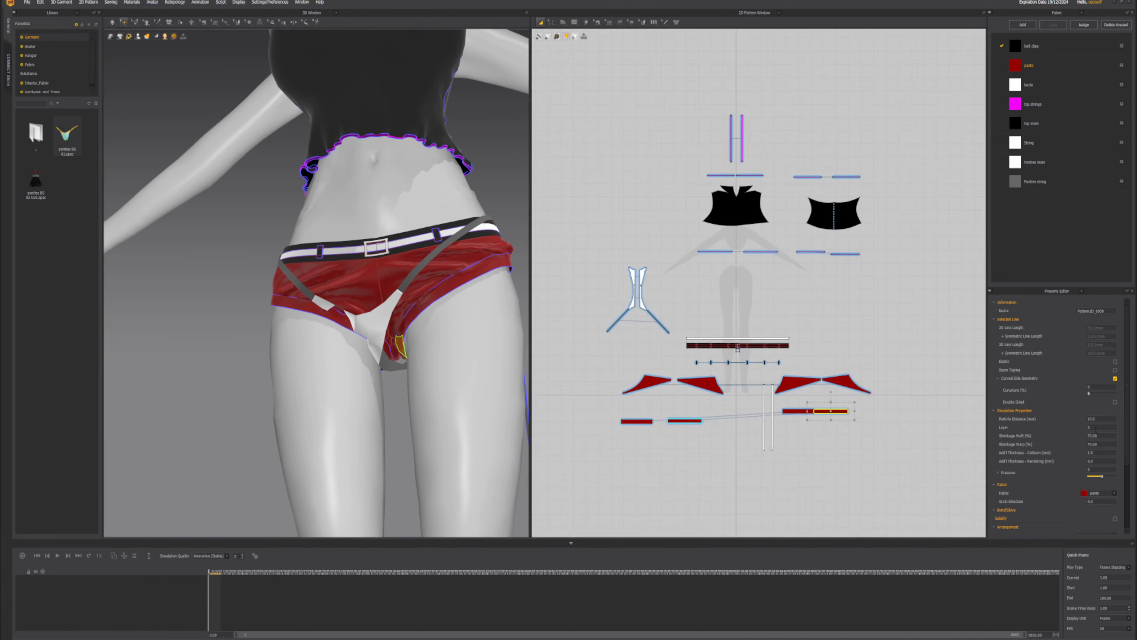
click(846, 383)
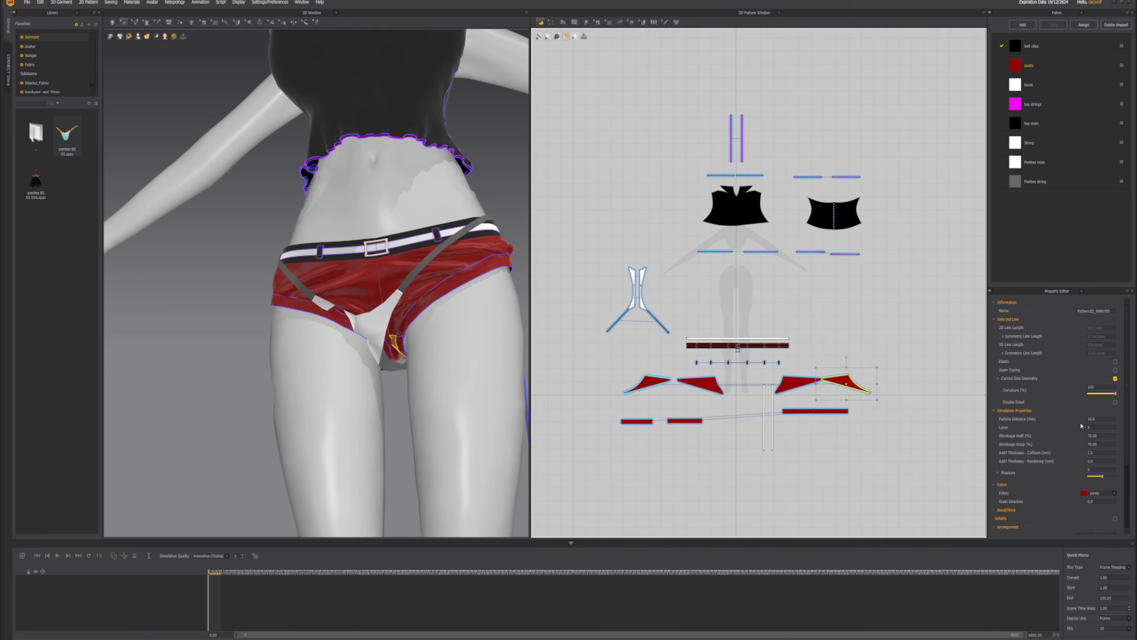
click(1095, 428)
text(5)
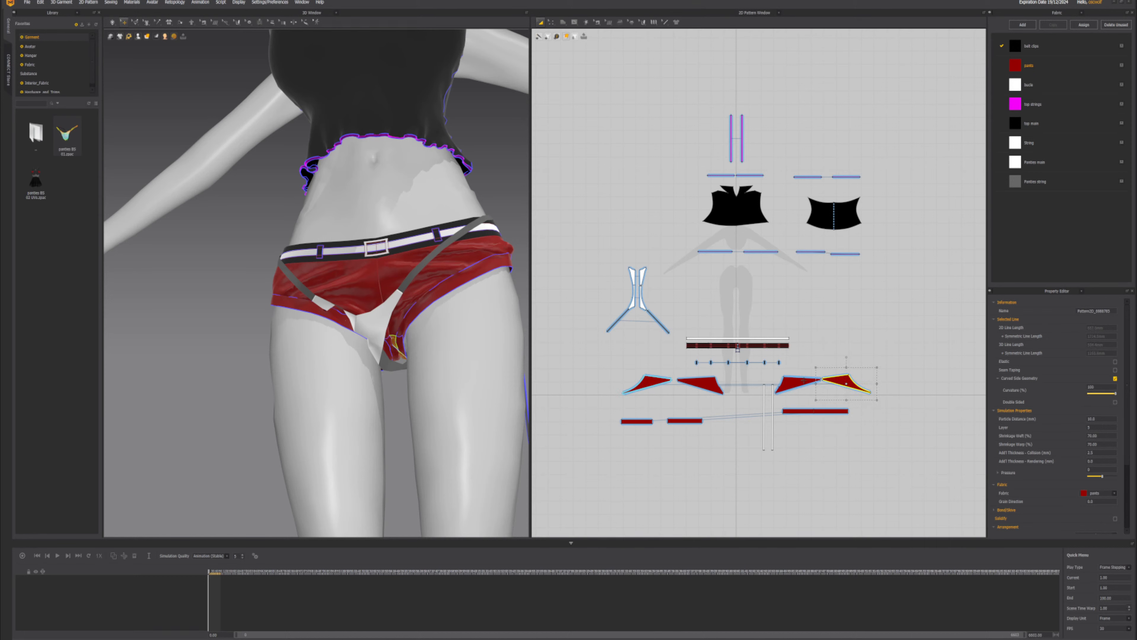
click(803, 380)
click(1098, 428)
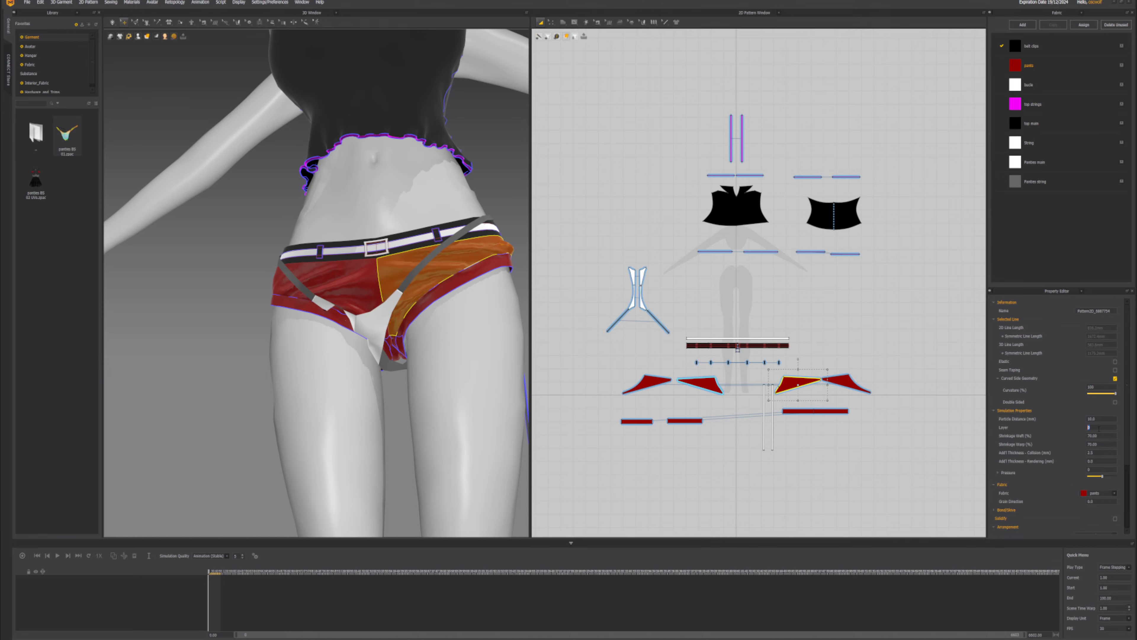
key(Return)
- Simulate the relayered shorts over the panties and pull the front and the right leg hem band down into place
key(space)
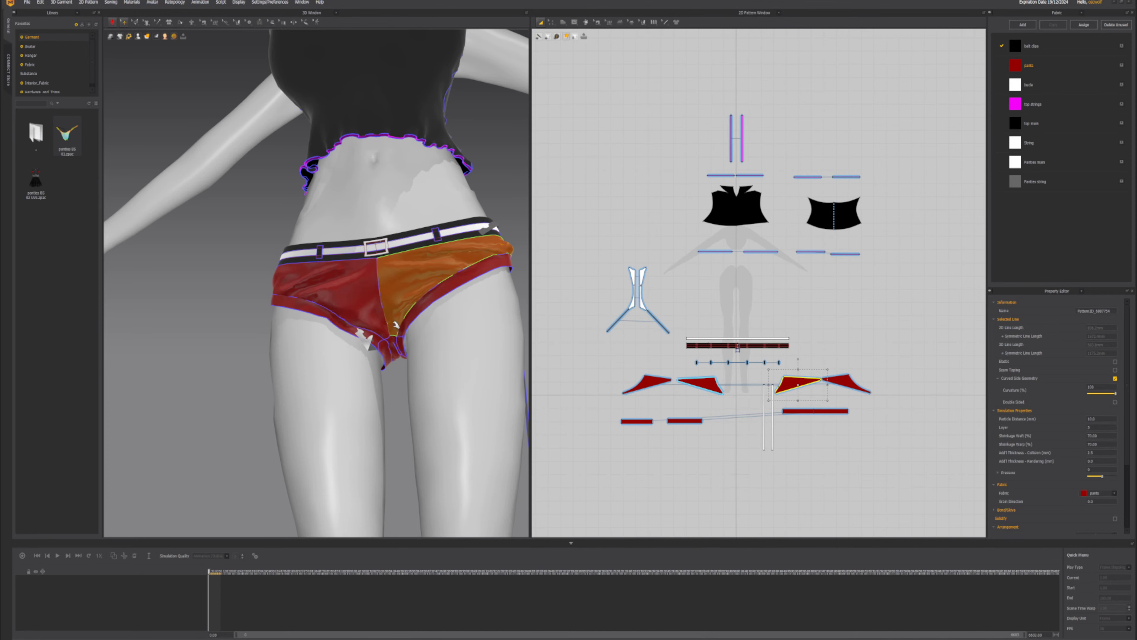
right_drag(396, 324, 327, 174)
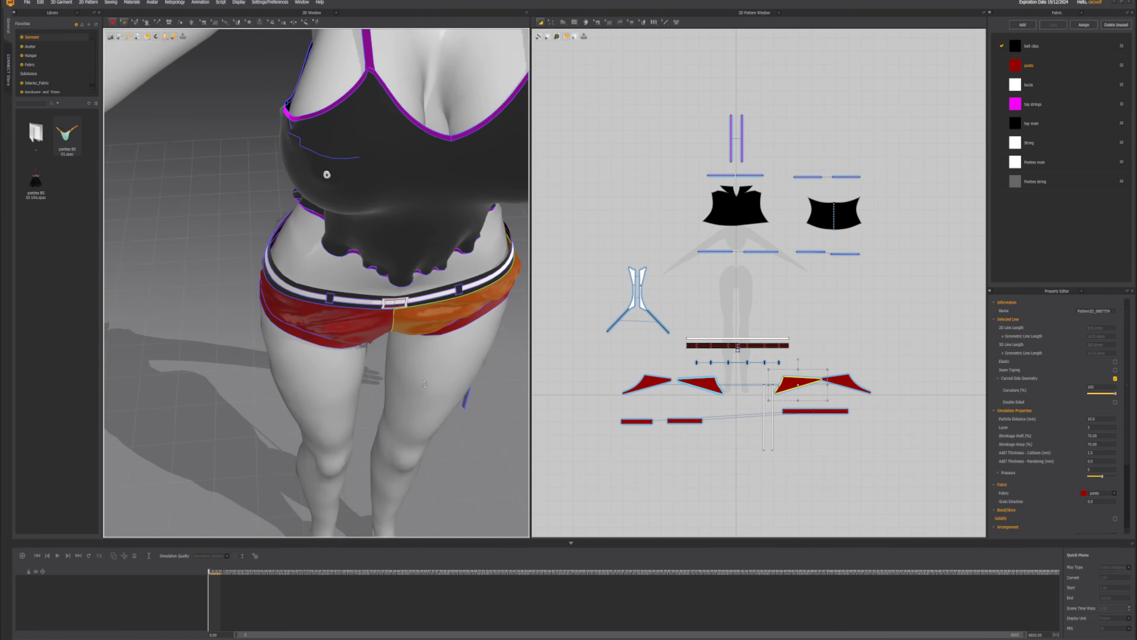
right_drag(424, 384, 414, 325)
drag(400, 324, 416, 374)
drag(372, 344, 404, 426)
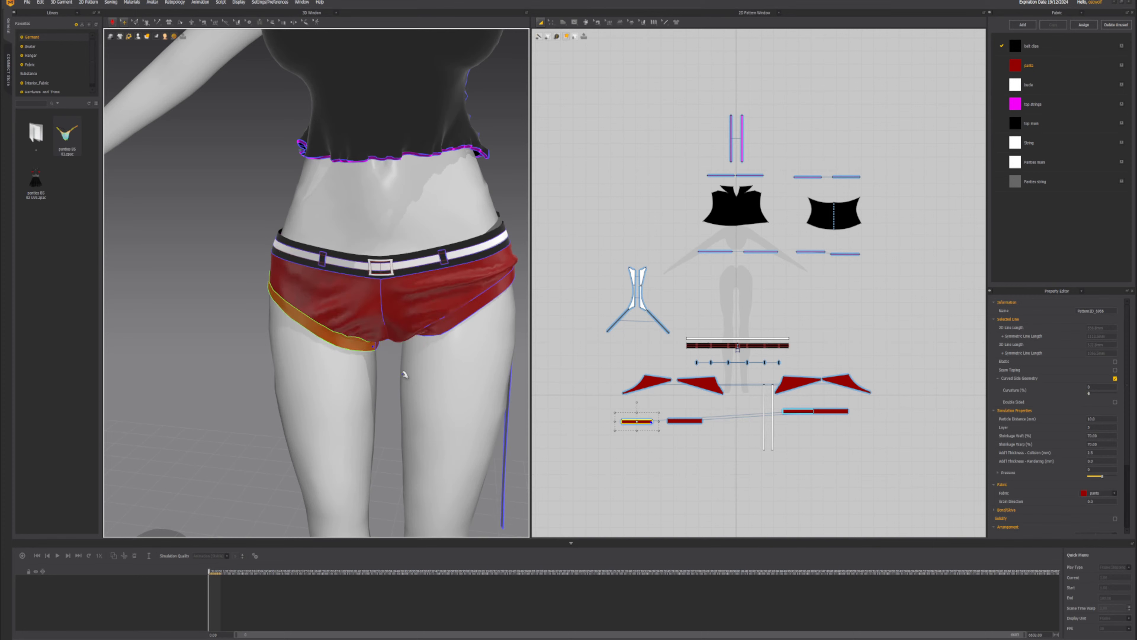
- Simulate the clothes and pull the panties' side string up out of the shorts waistband at the avatar's left hip
right_drag(404, 374, 472, 236)
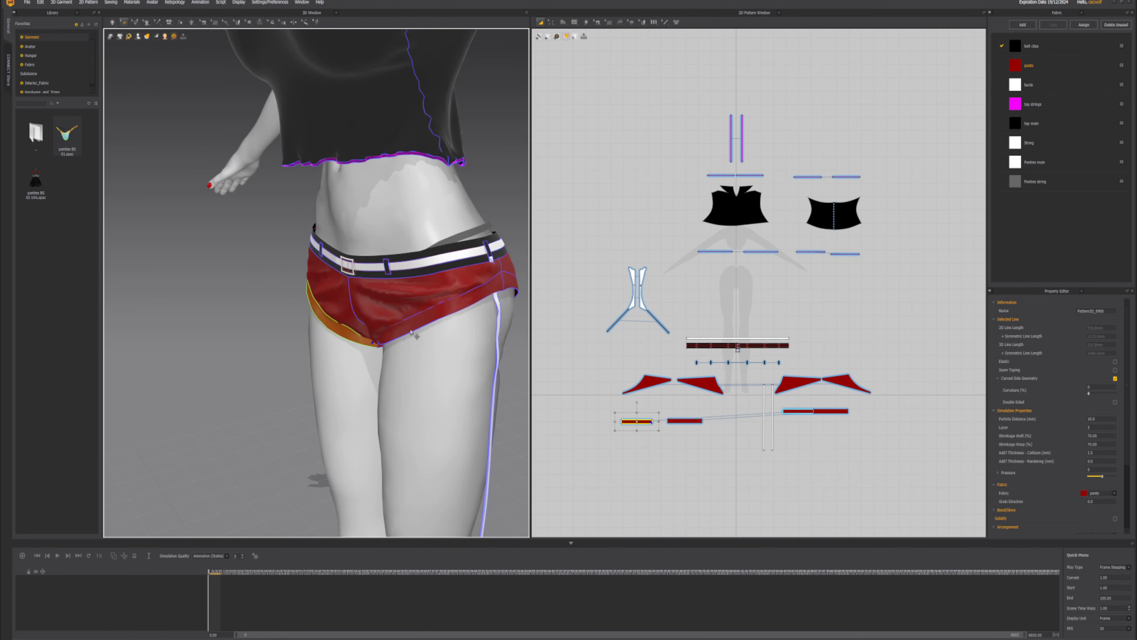
click(470, 236)
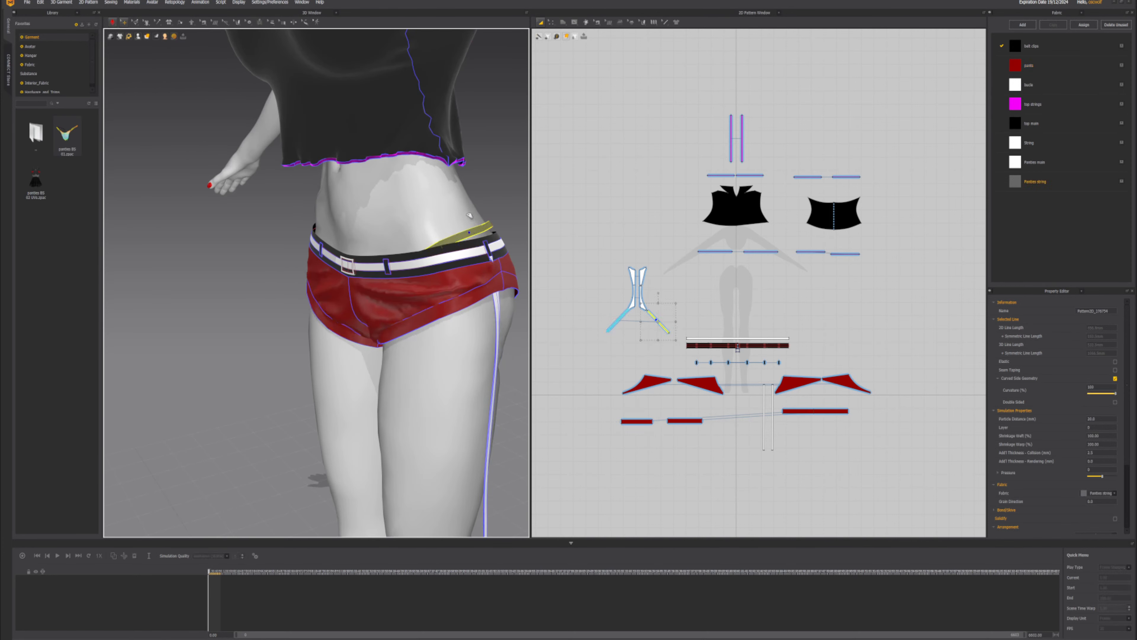
drag(469, 216, 407, 204)
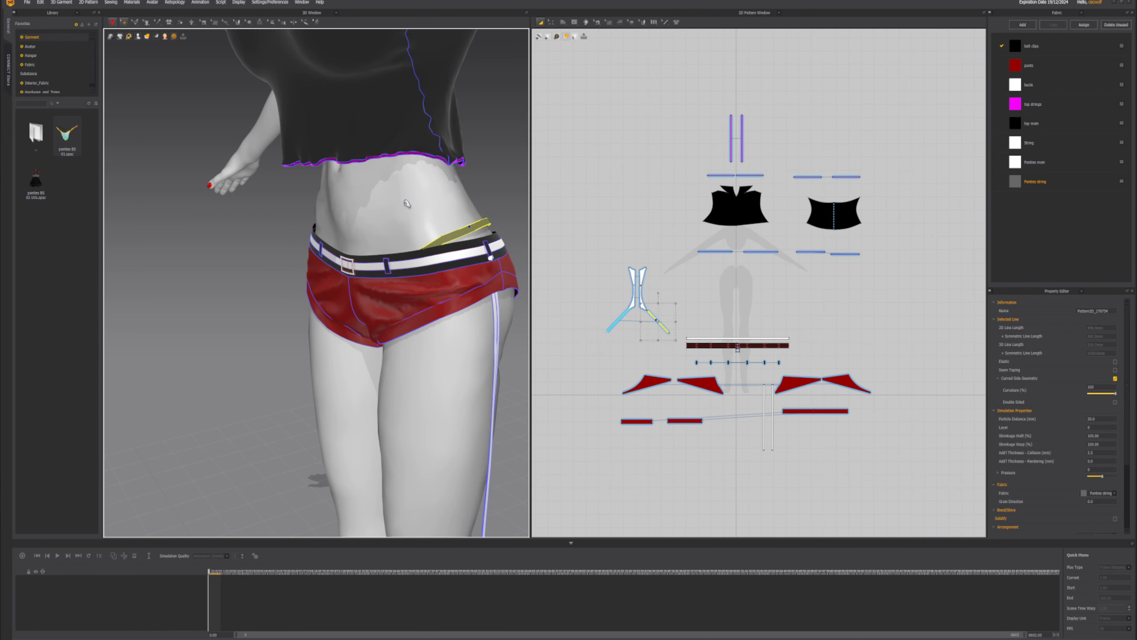
right_drag(407, 204, 325, 269)
scroll(482, 301, up, 2)
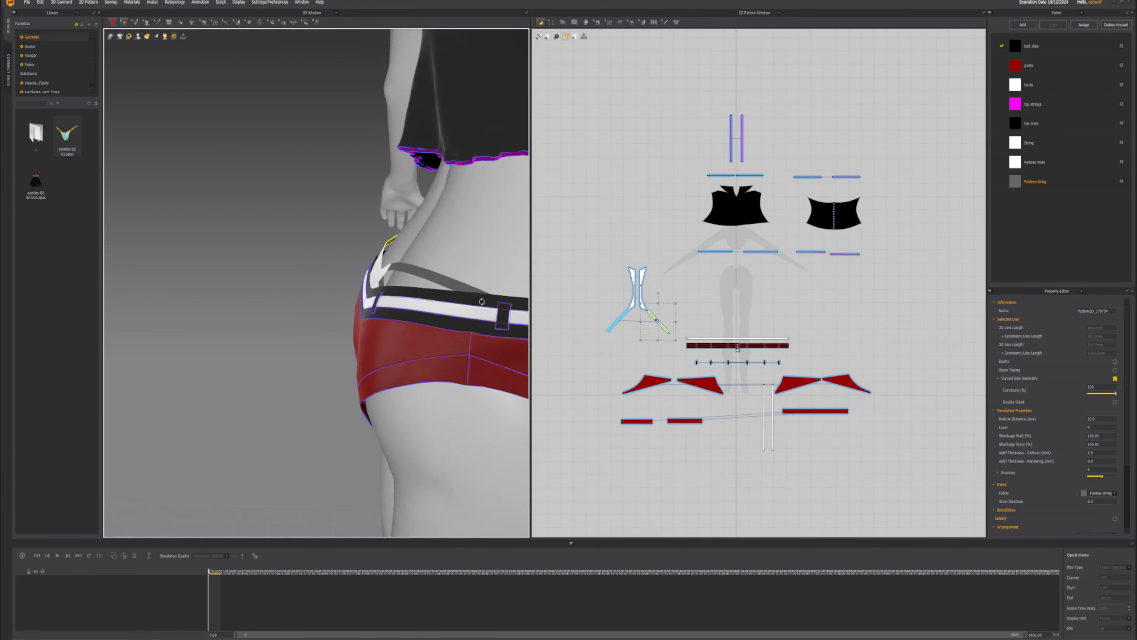
- Pull the panties' string up above the shorts waistband at the back and at the avatar's right hip
right_drag(481, 301, 397, 248)
drag(396, 248, 436, 182)
right_drag(437, 182, 444, 229)
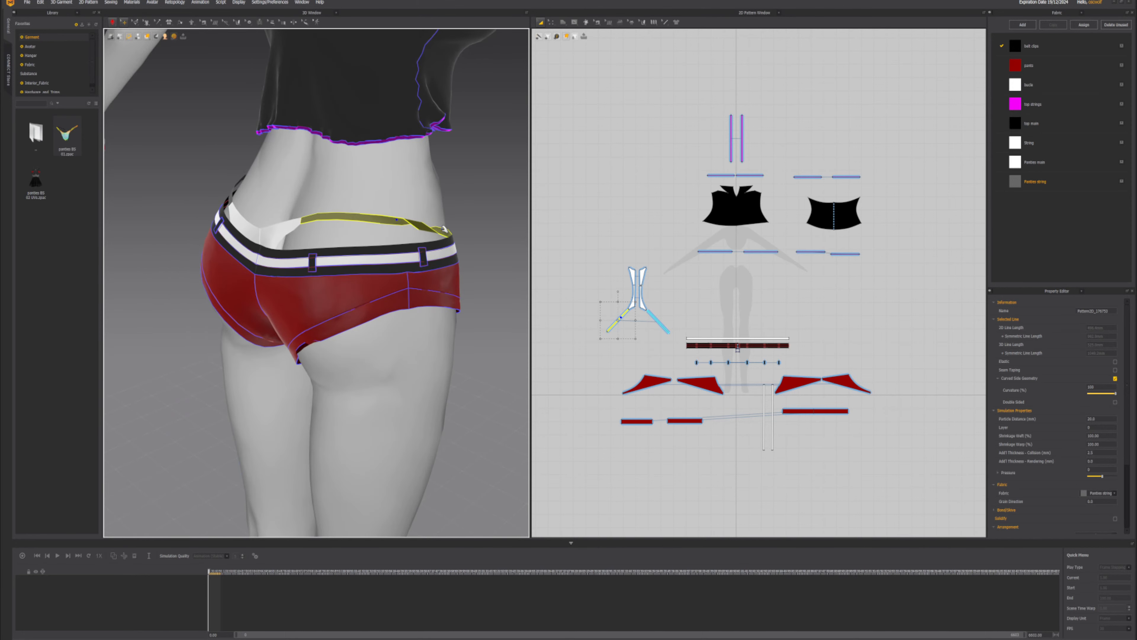
drag(445, 230, 424, 176)
right_drag(424, 176, 344, 219)
scroll(403, 197, up, 3)
scroll(424, 222, down, 2)
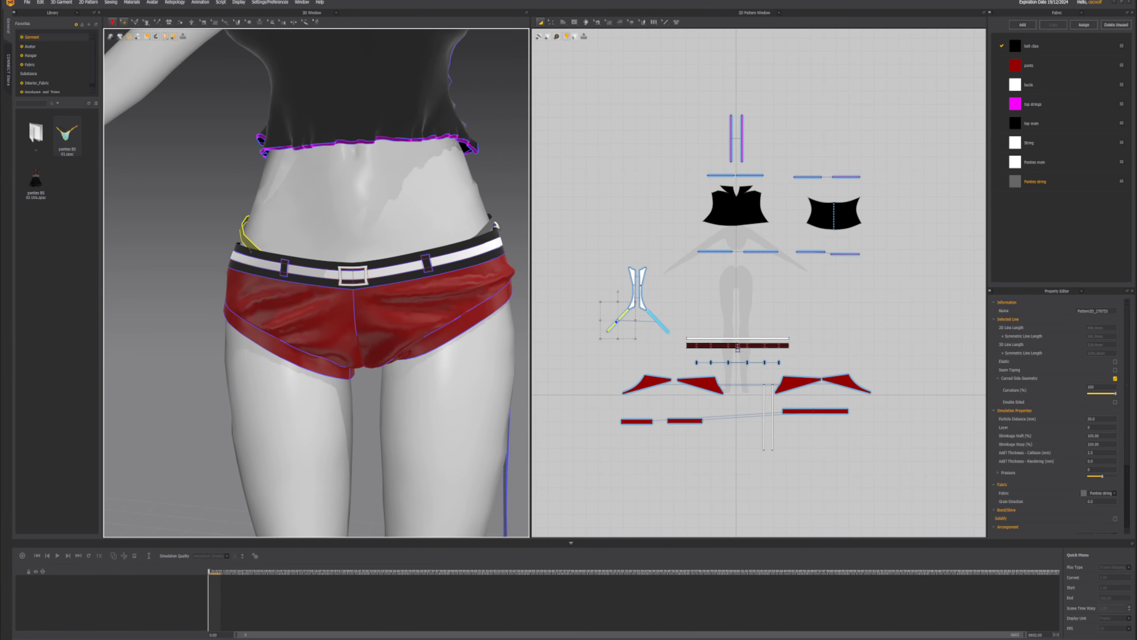
- Pull the panties' left hip string up again and tug the shorts' left and right front leg hem bands down
click(490, 224)
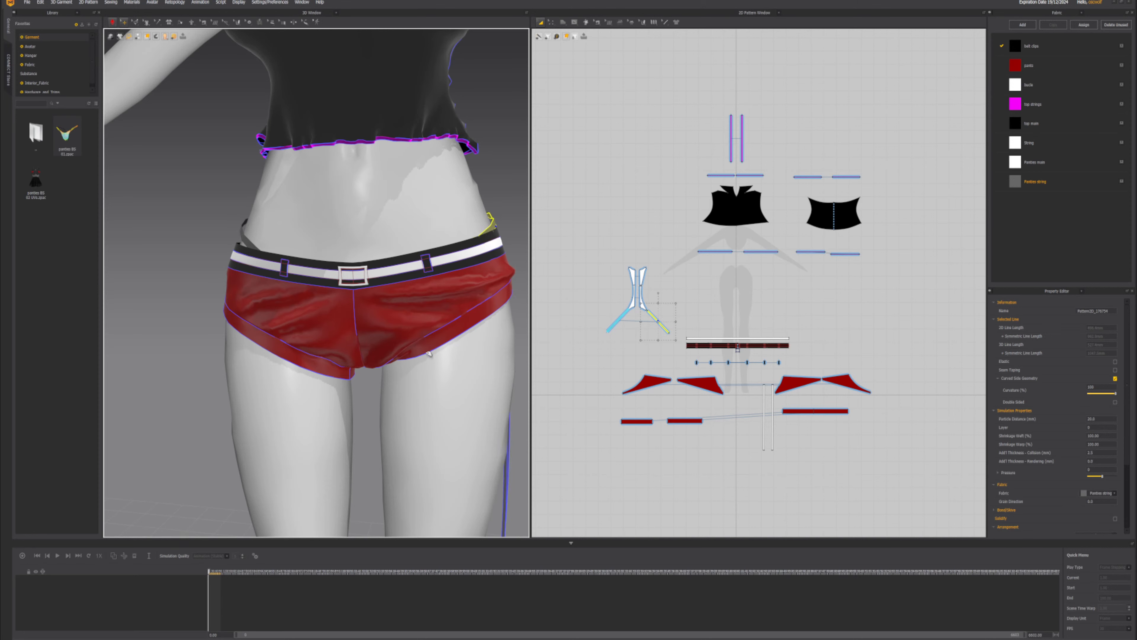
click(461, 354)
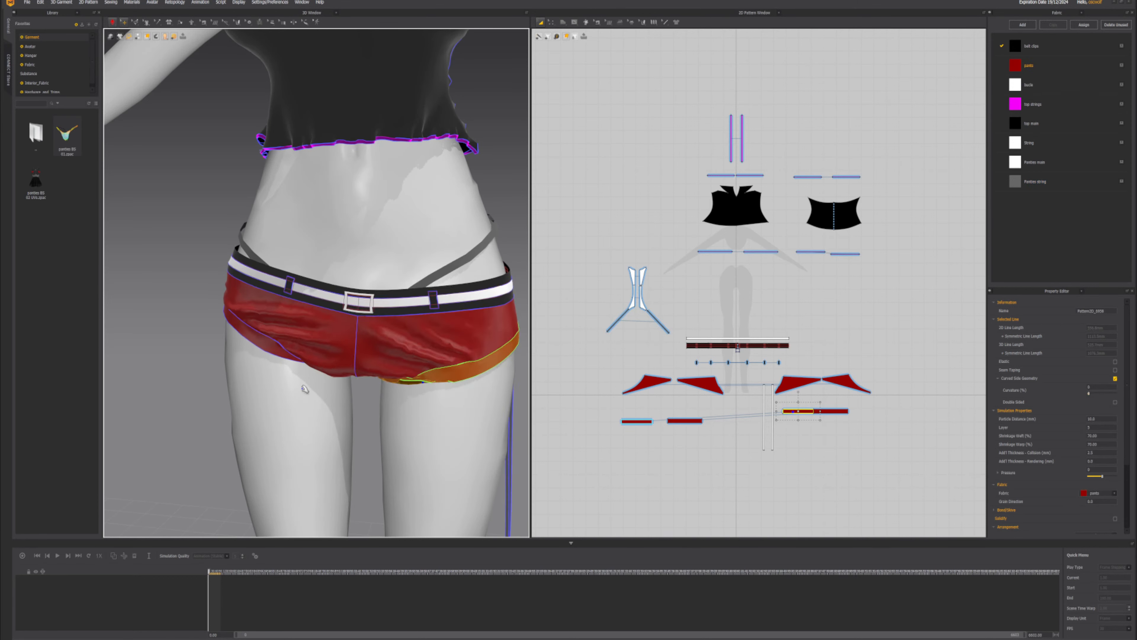
click(287, 353)
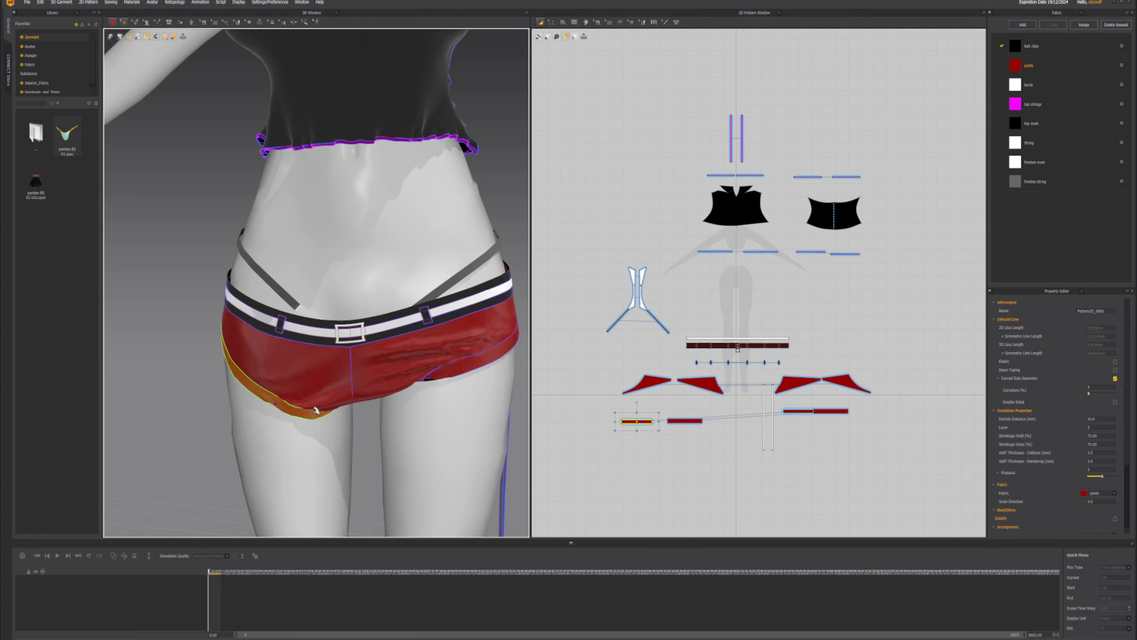
- Stop the simulation, then set the layer of the black waistband to 5 and the white belt strip to 7
click(449, 300)
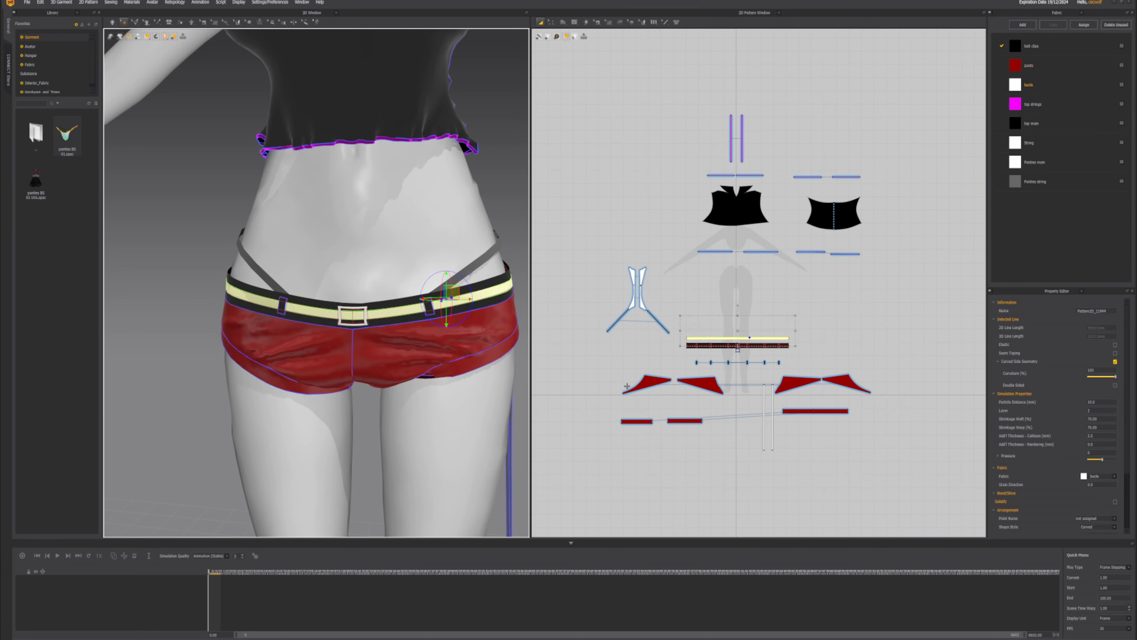
click(411, 304)
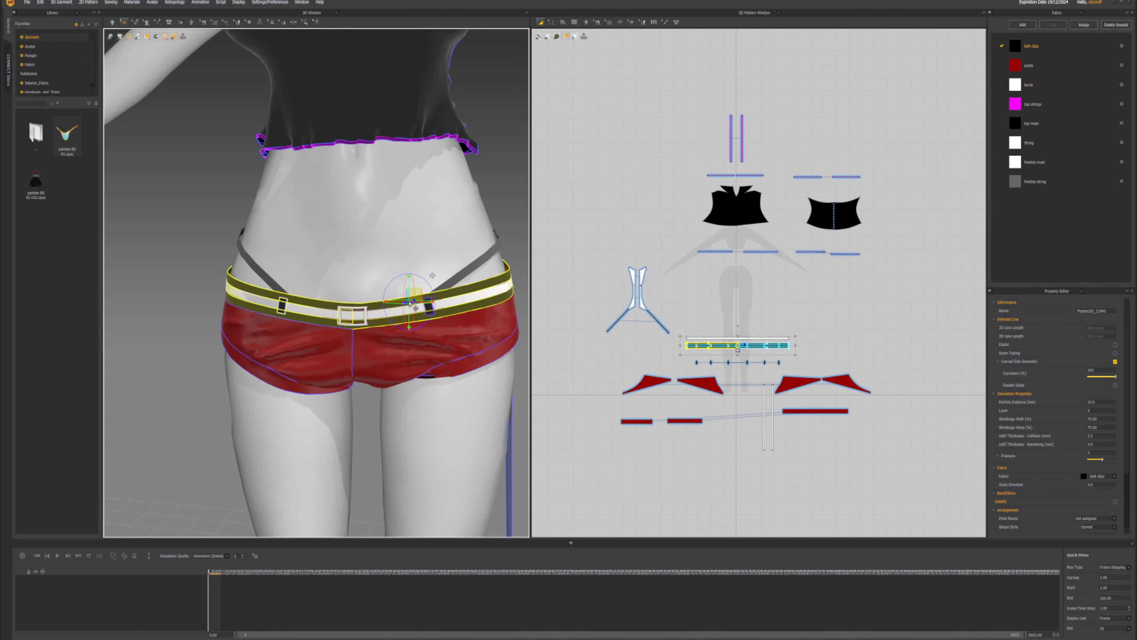
click(1100, 411)
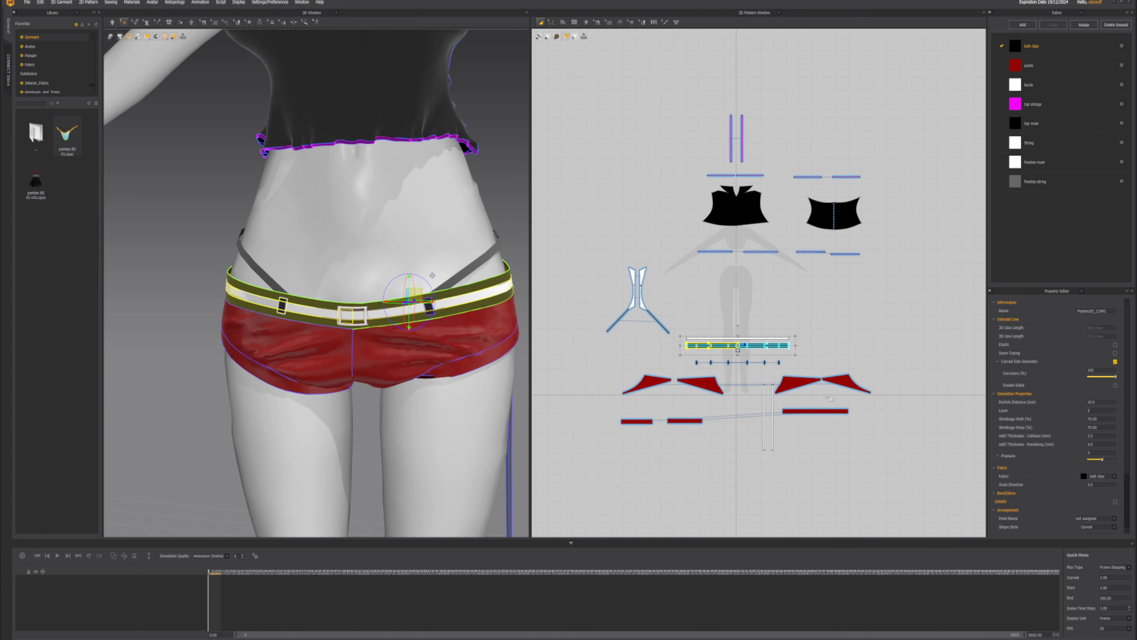
click(473, 305)
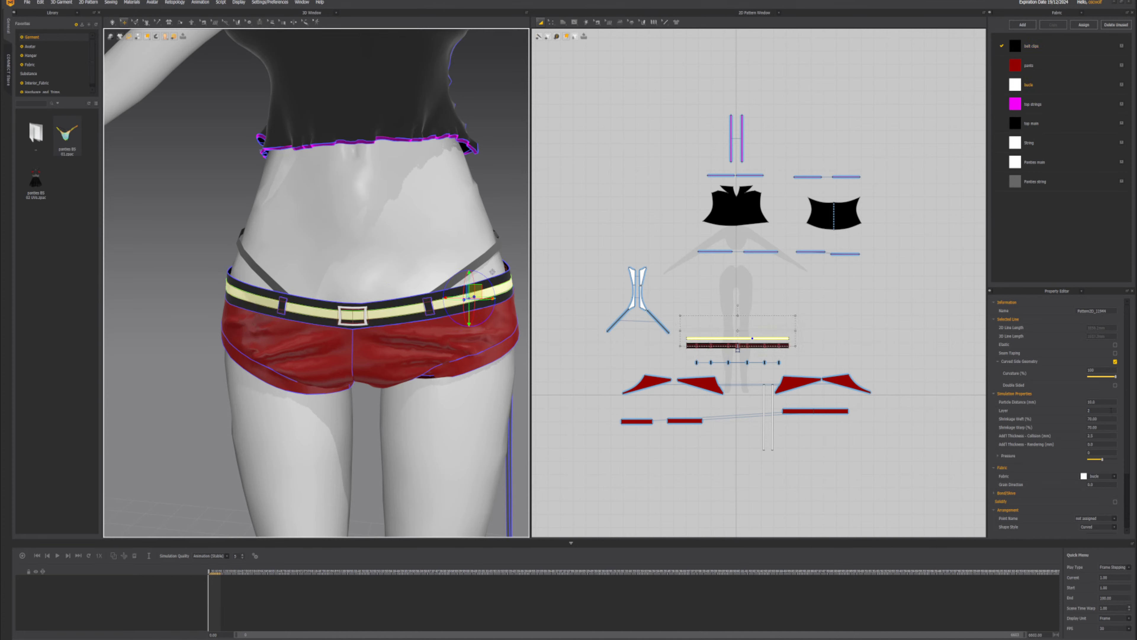
click(1099, 410)
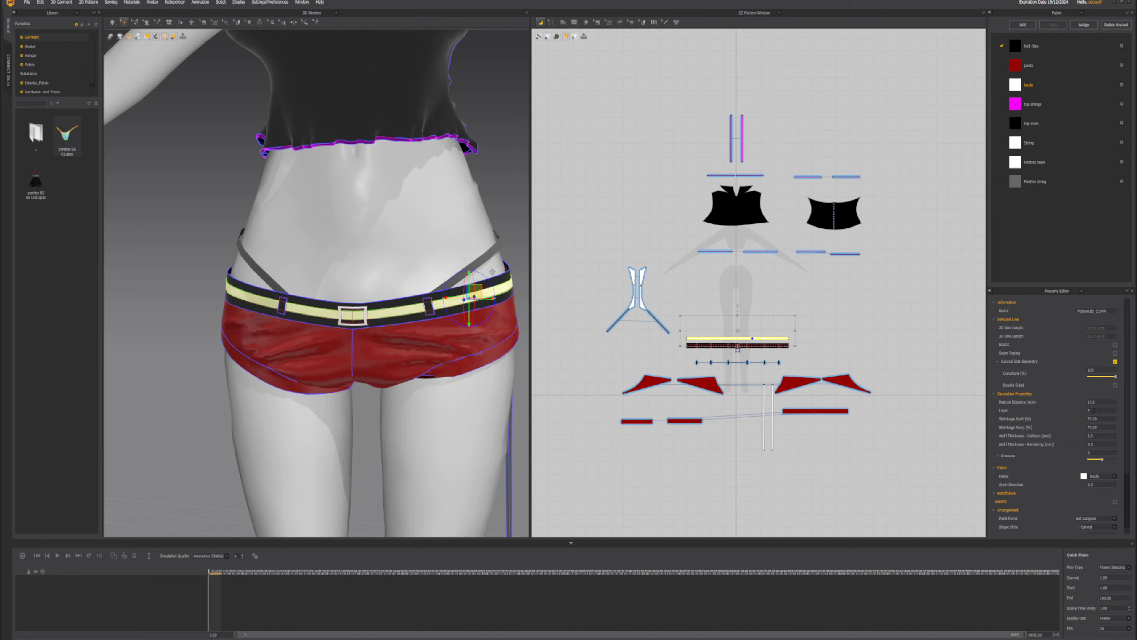
- Raise the layer of the belt buckle and check the black waistband's layer
click(370, 318)
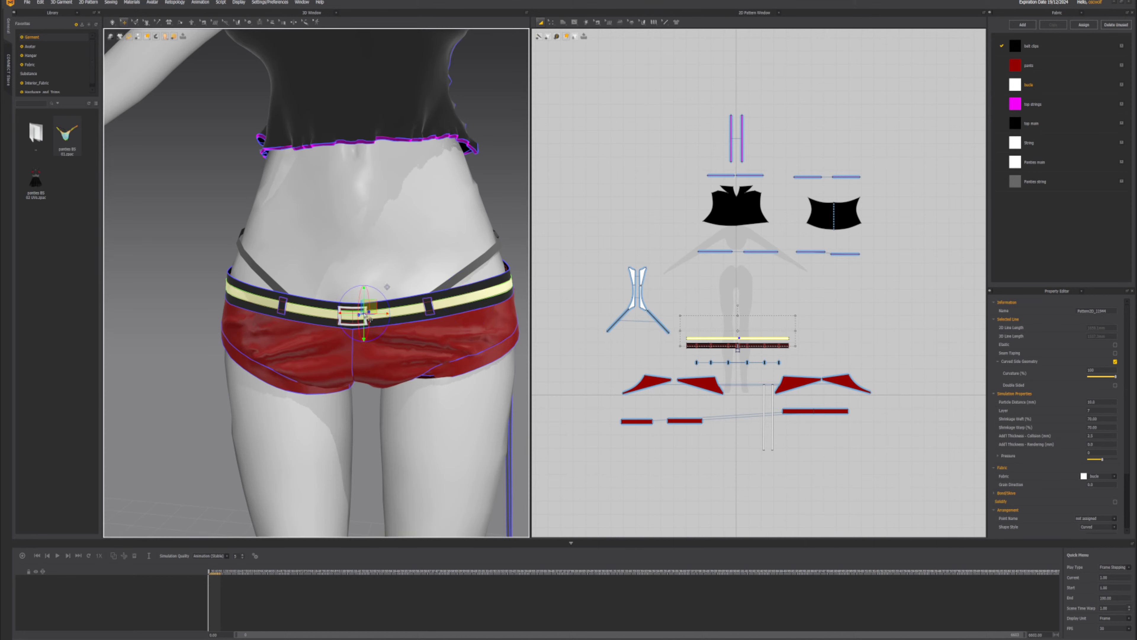
scroll(388, 373, up, 4)
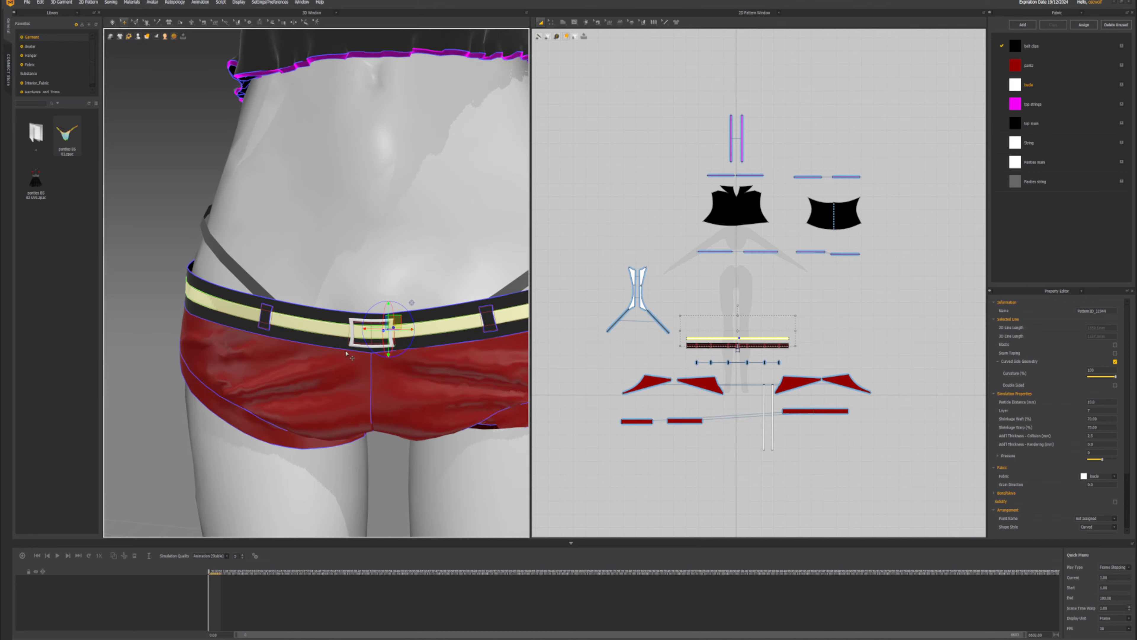
click(352, 343)
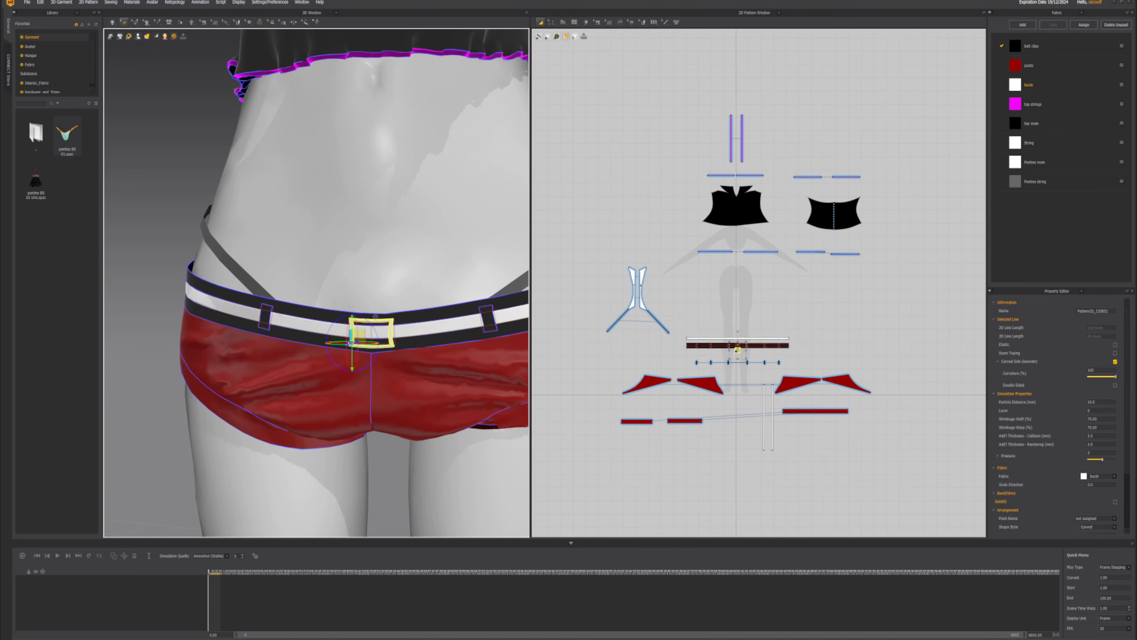
click(1092, 410)
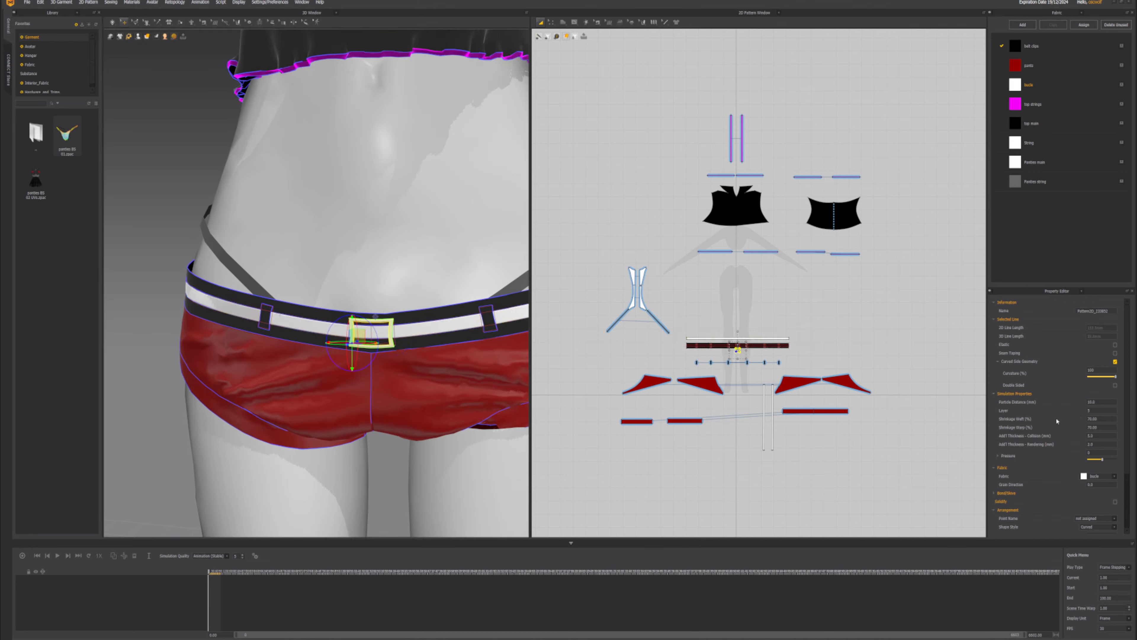
click(444, 342)
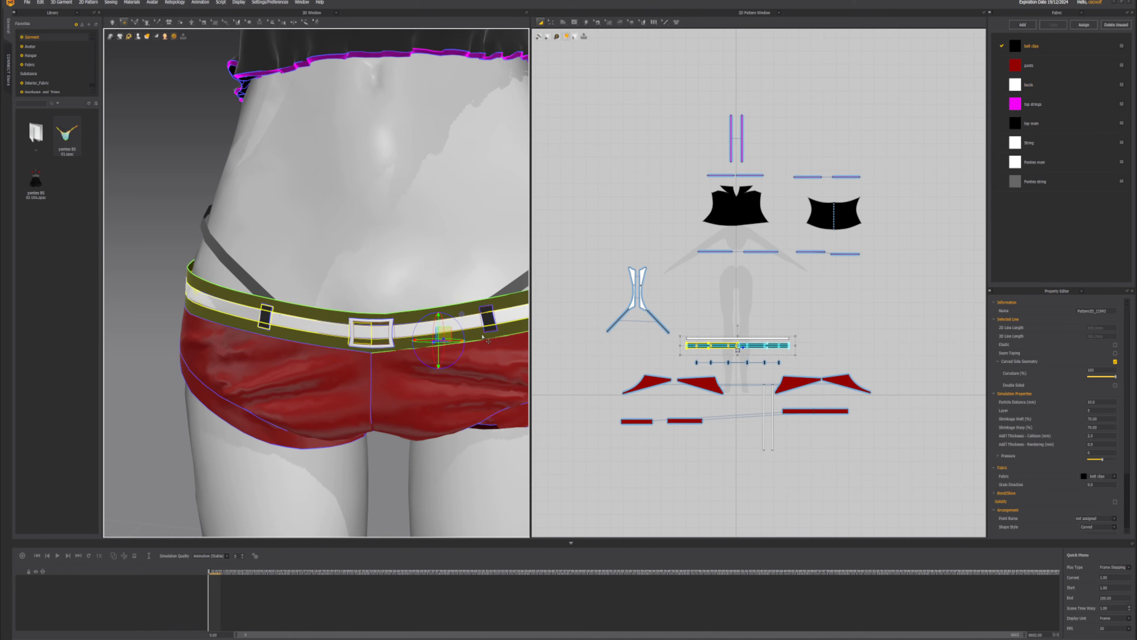
- Select all six belt loops together in the pattern layout, raise their layer, and check individual loops
click(267, 316)
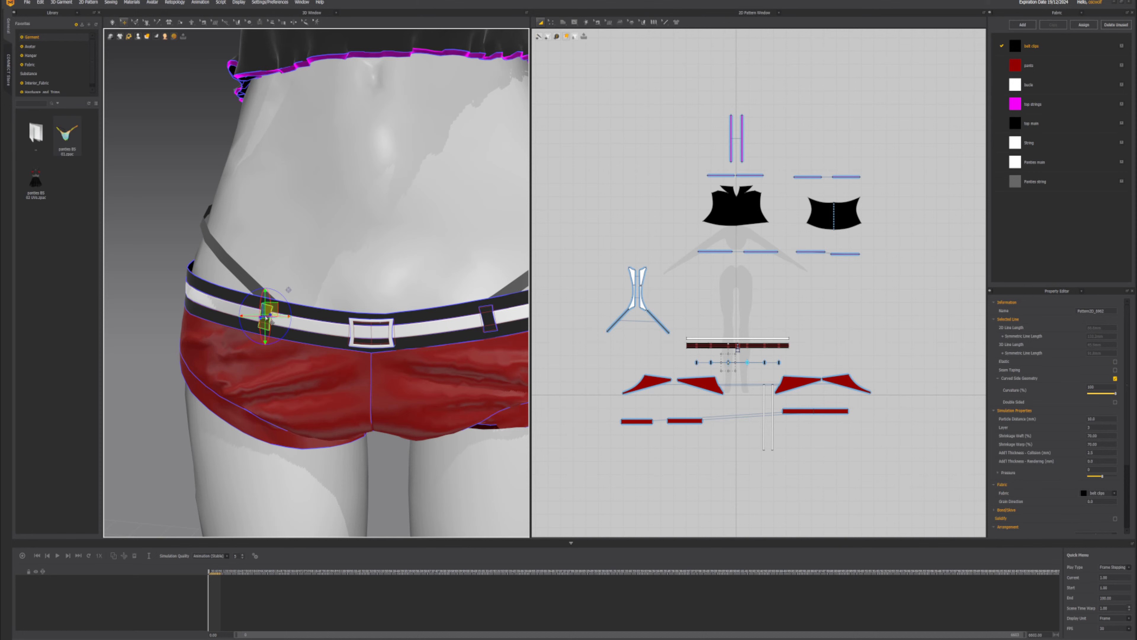
scroll(278, 331, down, 4)
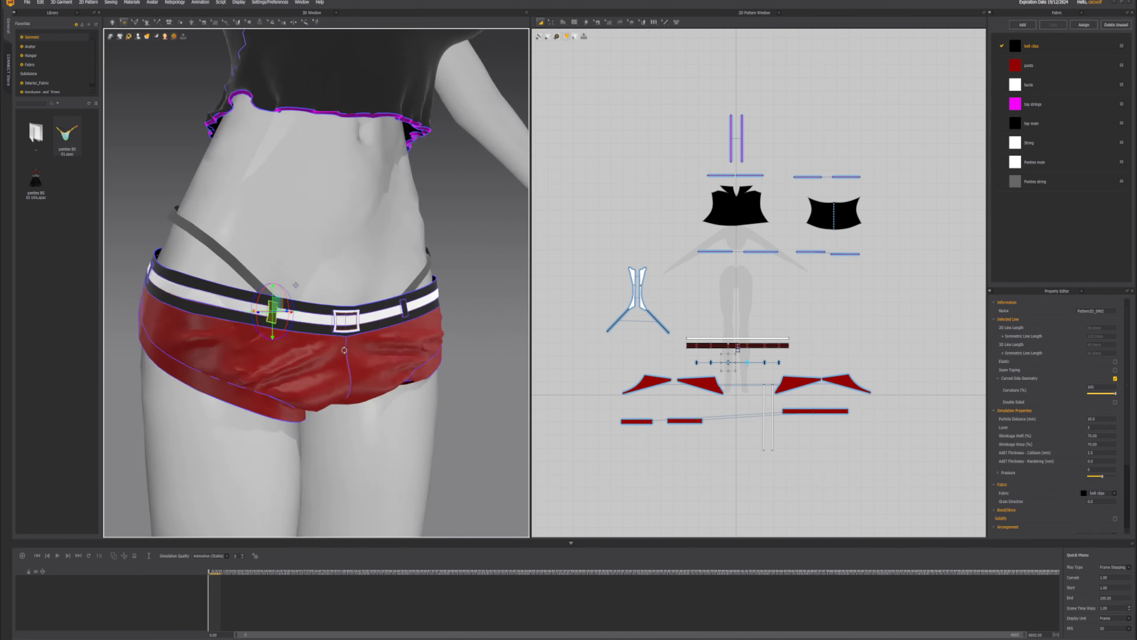
right_drag(344, 349, 249, 280)
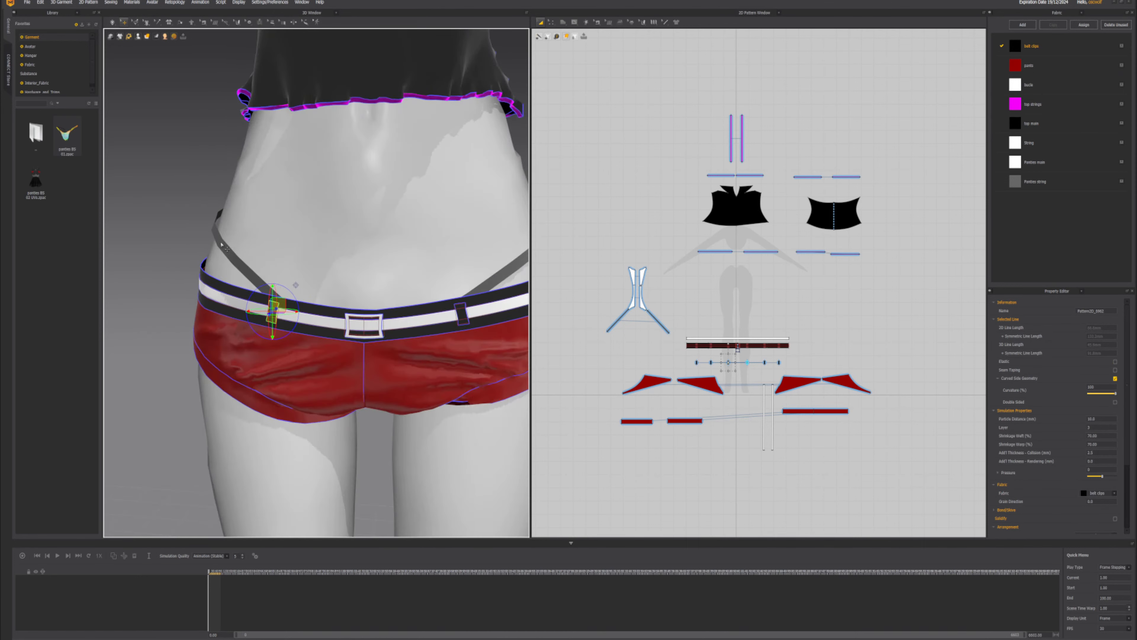
right_drag(380, 310, 400, 304)
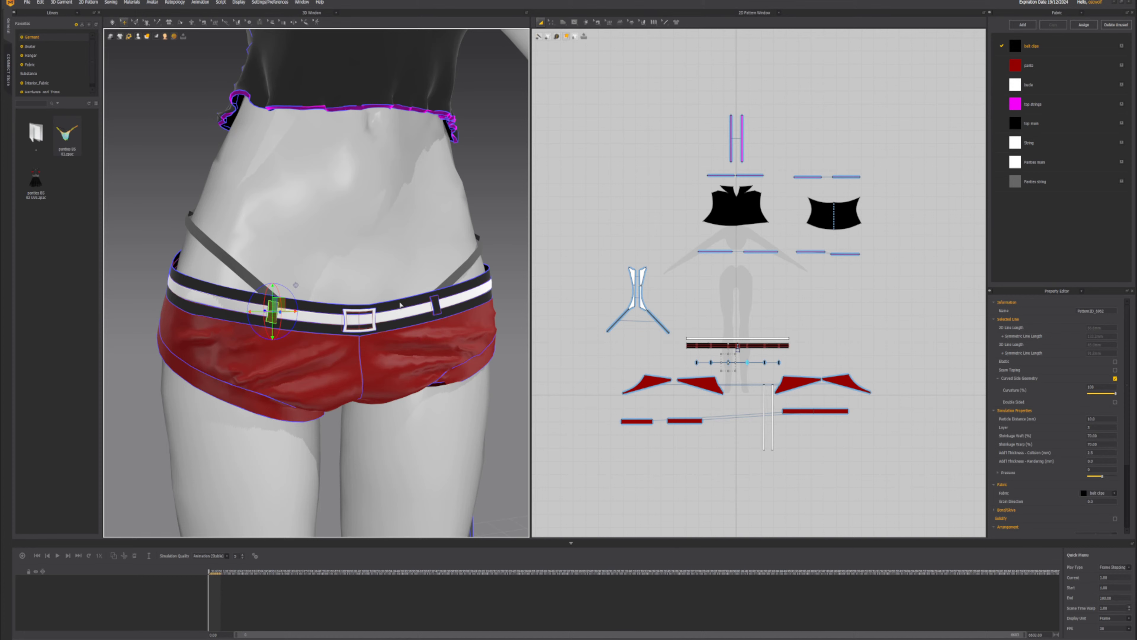
scroll(765, 366, up, 6)
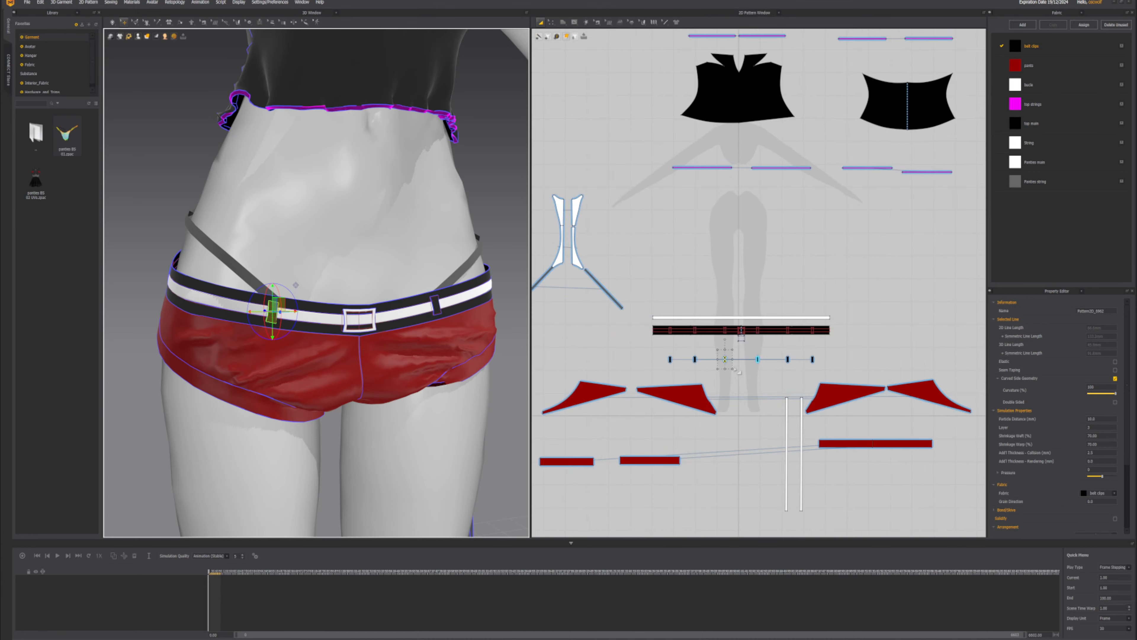
click(834, 369)
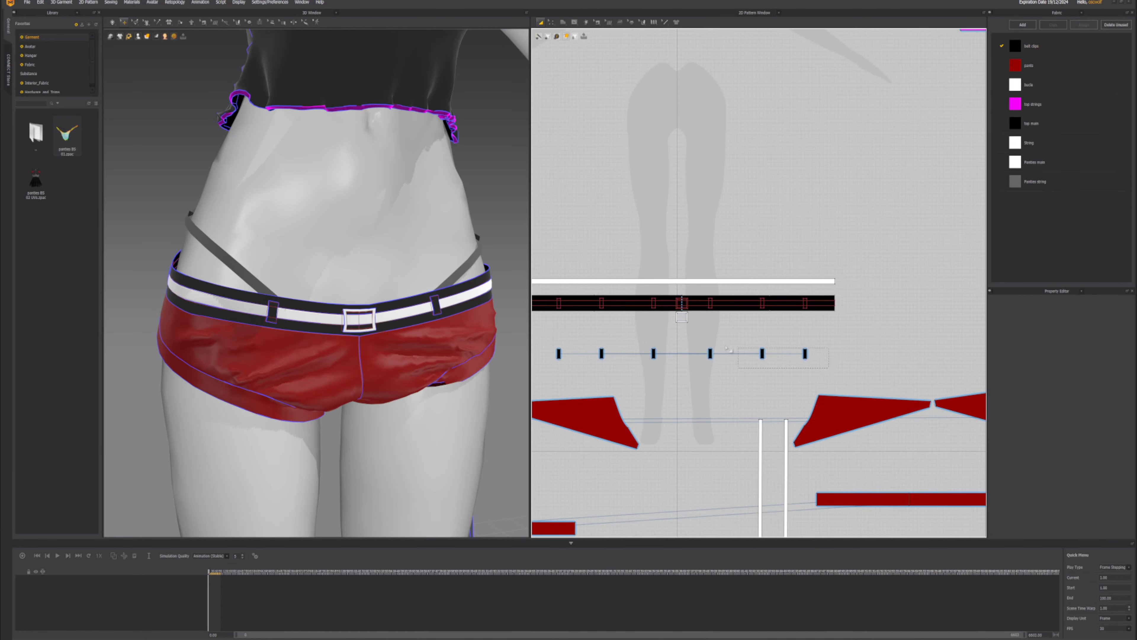
drag(547, 335, 543, 334)
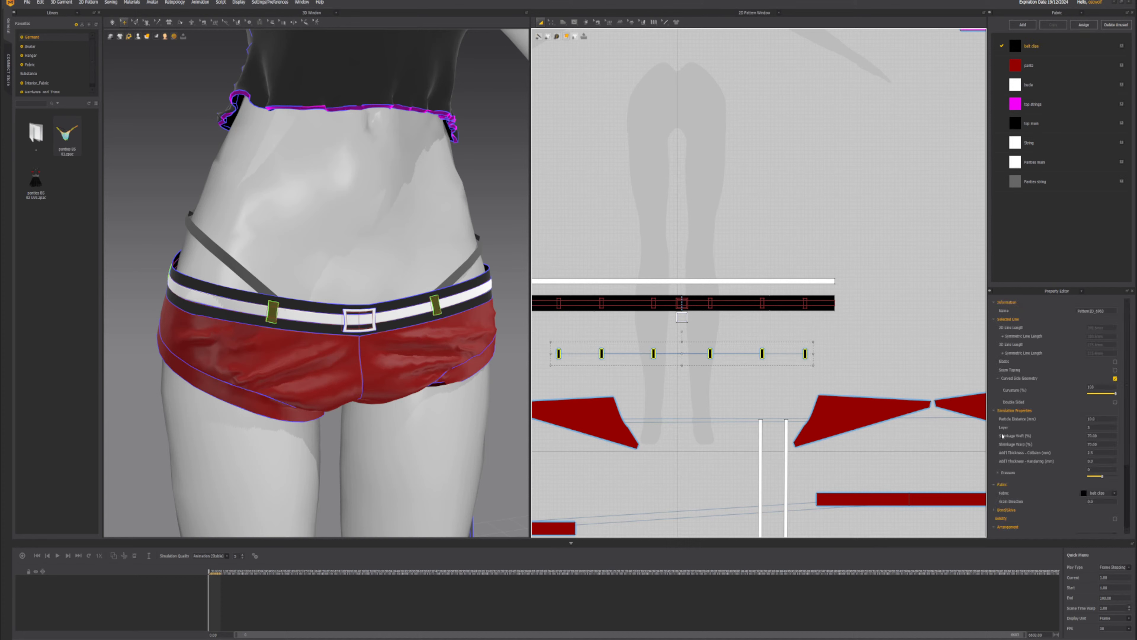
click(1098, 428)
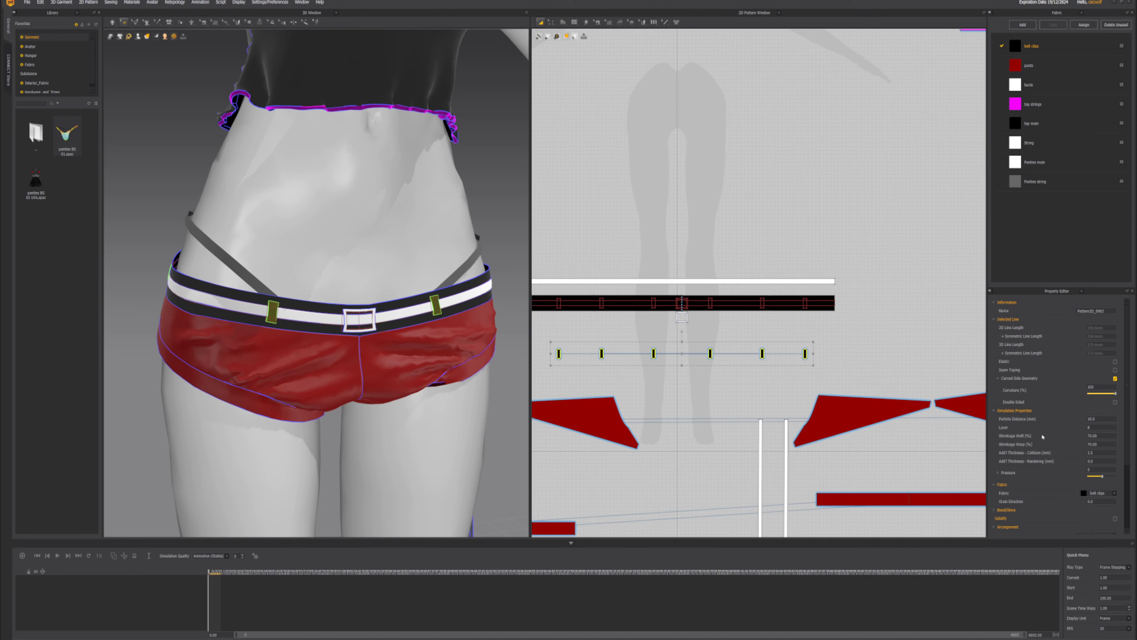
scroll(442, 380, down, 1)
click(589, 378)
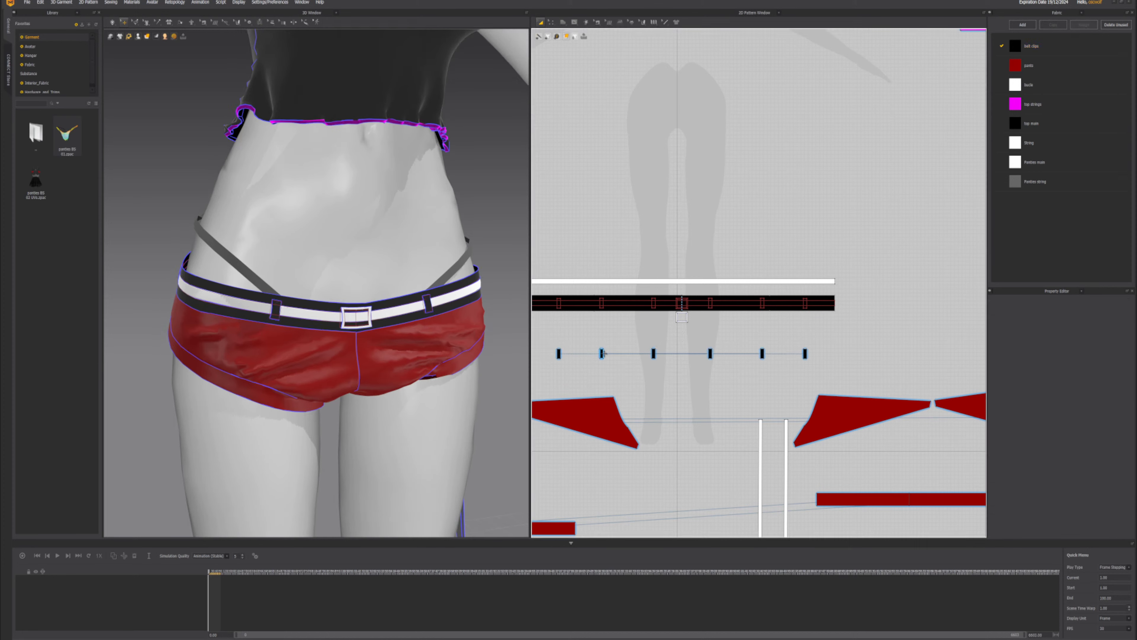
click(602, 353)
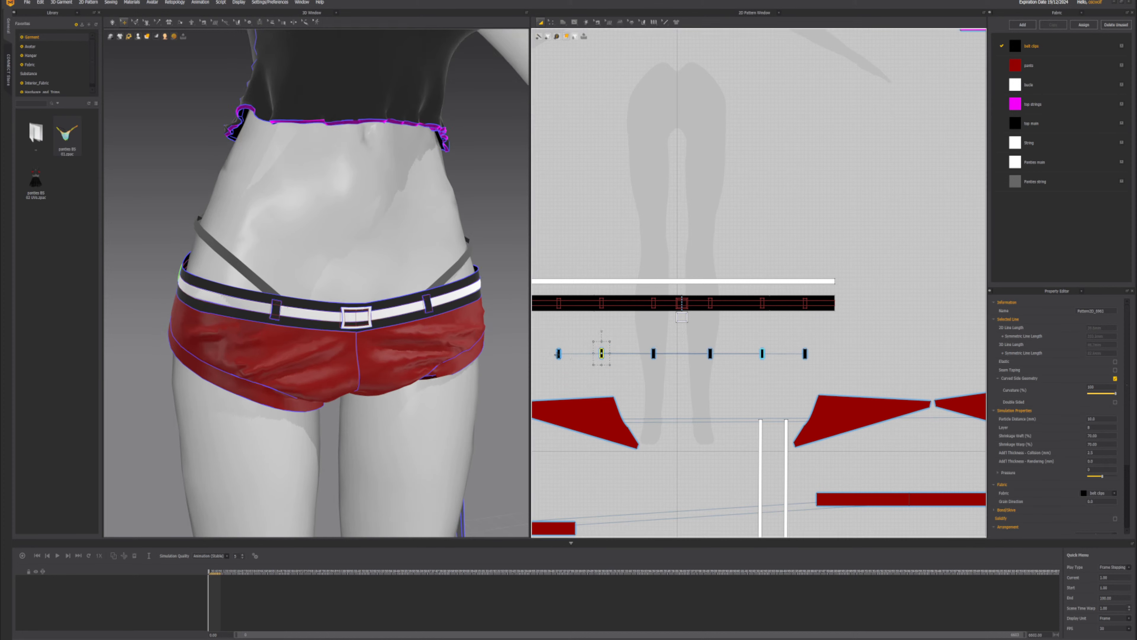
click(559, 354)
click(762, 353)
scroll(695, 354, down, 4)
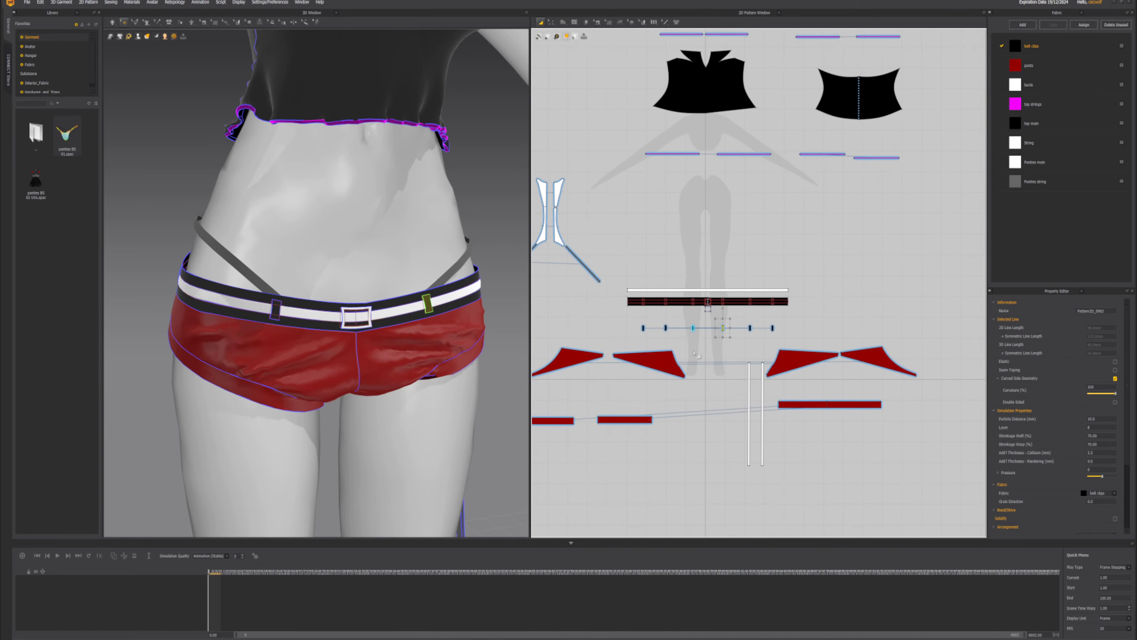
- Simulate the relayered shorts and belt, and tug the front leg hem band on the avatar's left side
scroll(309, 333, down, 1)
mouse_move(307, 336)
right_down()
mouse_move(406, 337)
mouse_move(287, 334)
right_up()
drag(437, 359, 432, 372)
scroll(432, 380, down, 2)
right_drag(432, 383, 409, 386)
key(space)
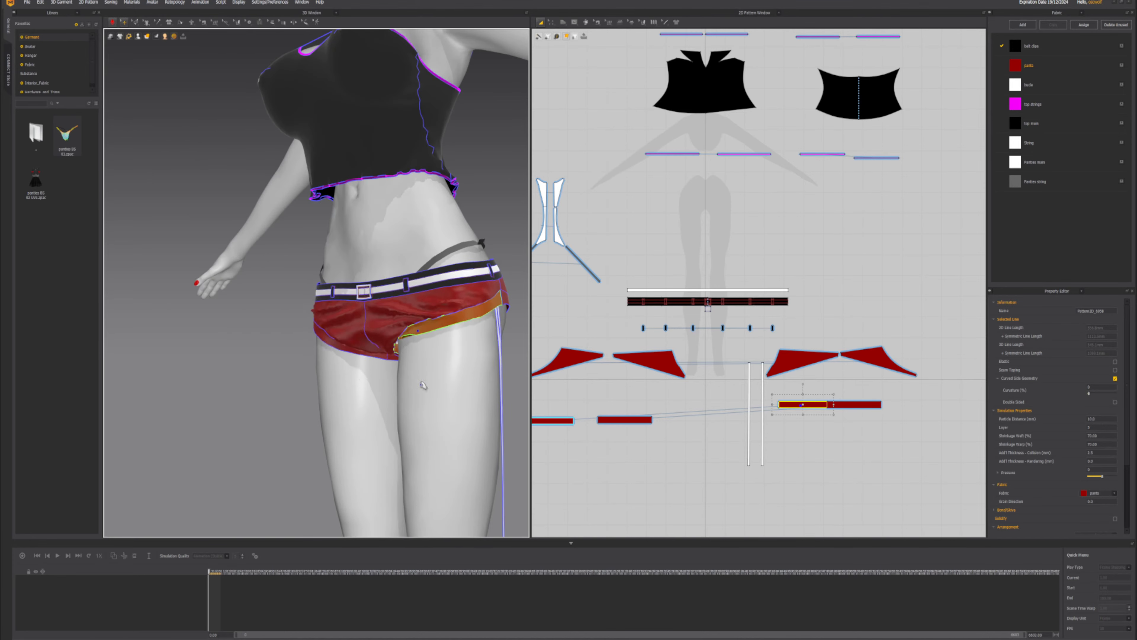
right_drag(514, 385, 477, 384)
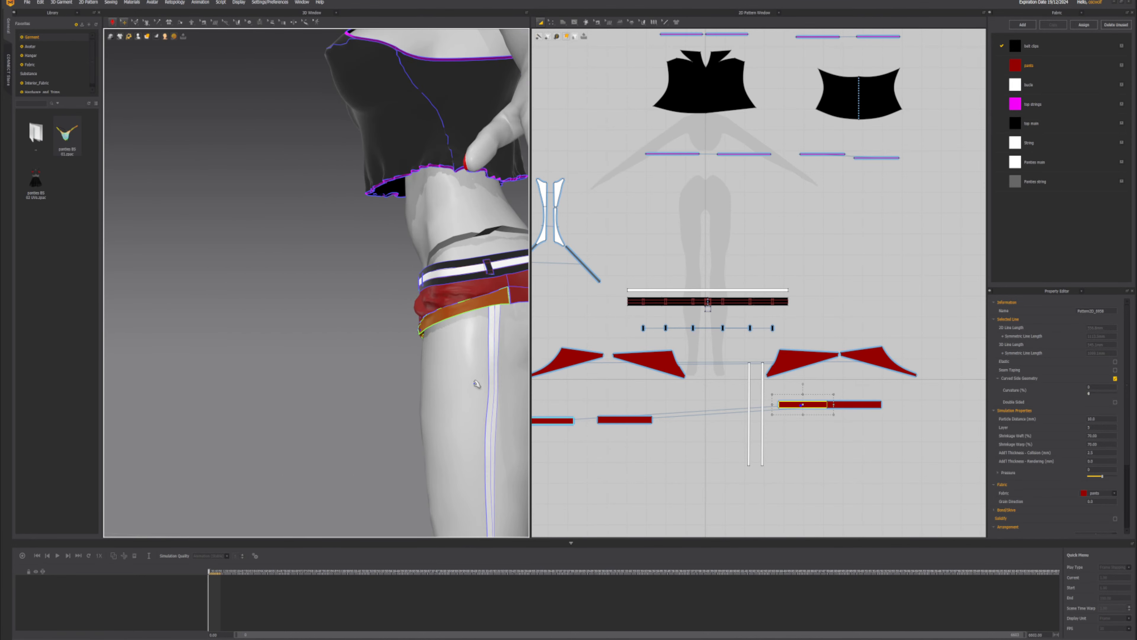
- Stop the simulation and raise the layer of both long white hanging strings
click(494, 359)
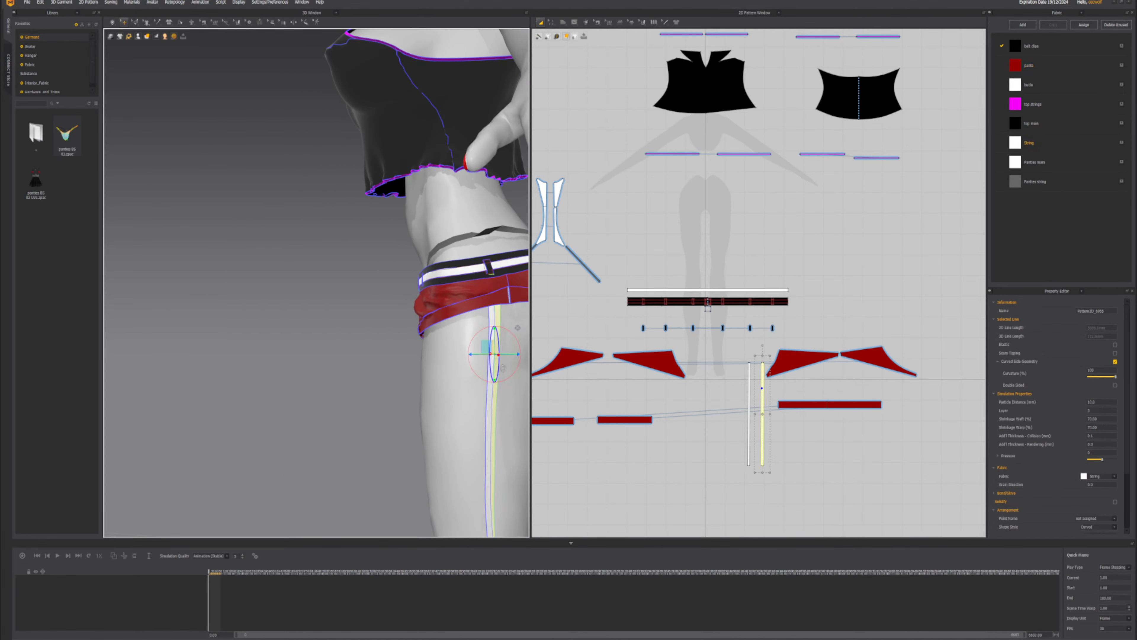
double_click(1096, 410)
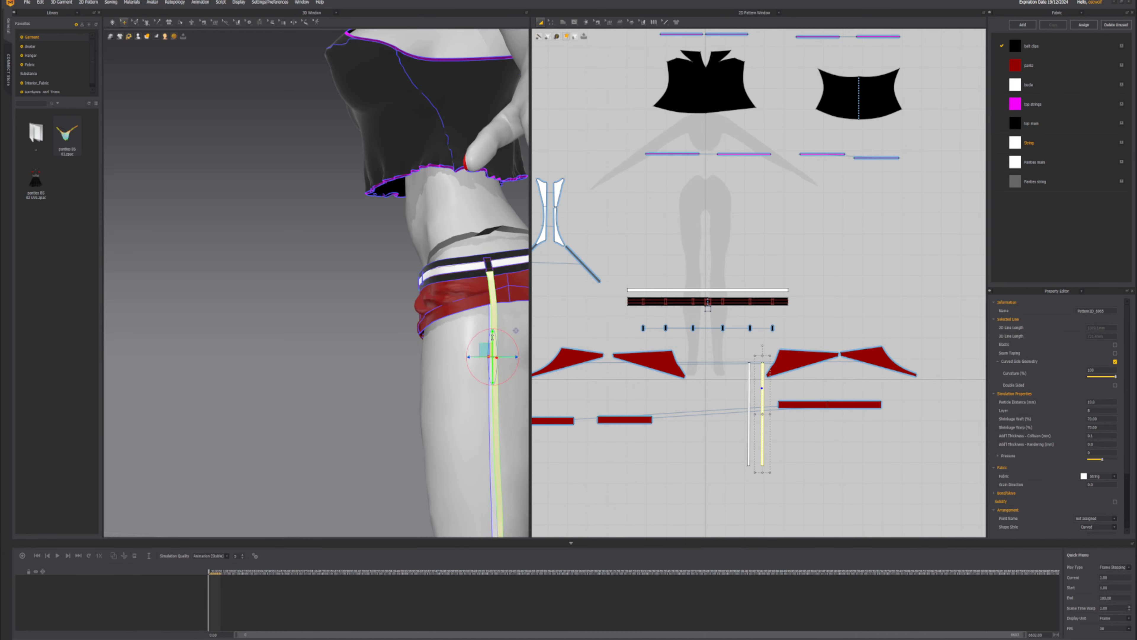
click(748, 386)
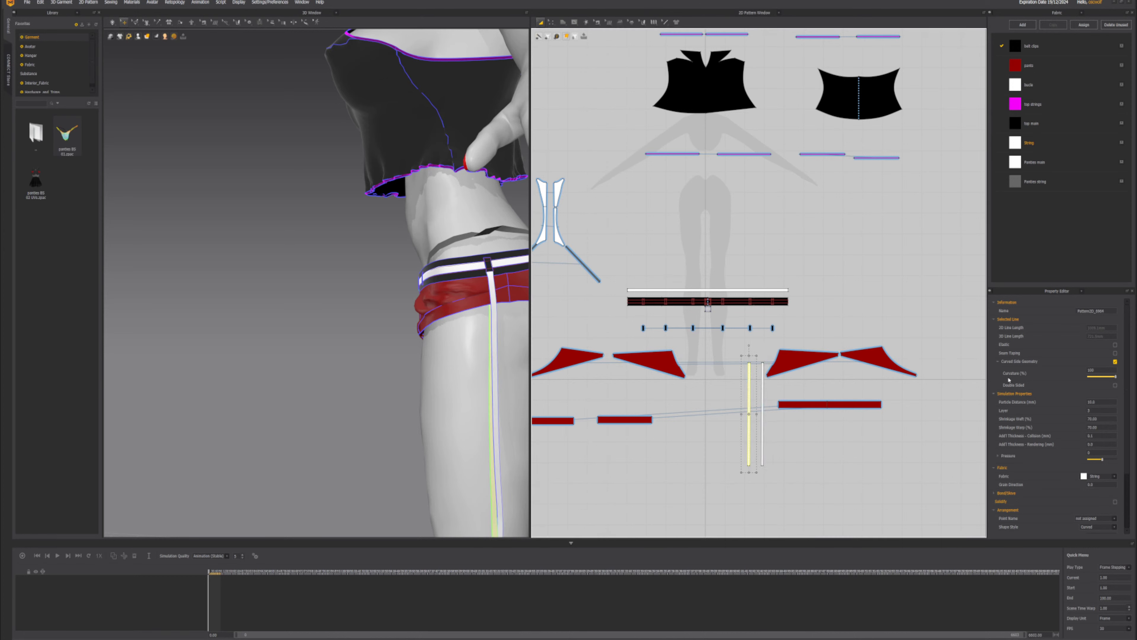
double_click(1100, 411)
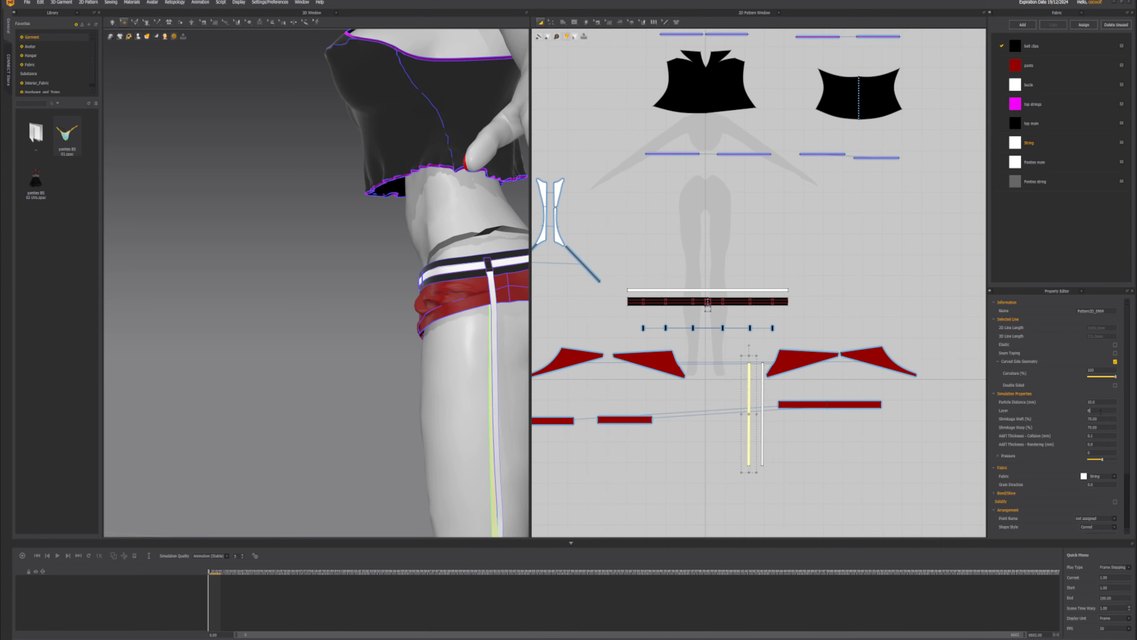
- Run the simulation briefly and tug the grey panty string at the avatar's left hip
right_drag(409, 297, 546, 312)
middle_drag(277, 320, 376, 297)
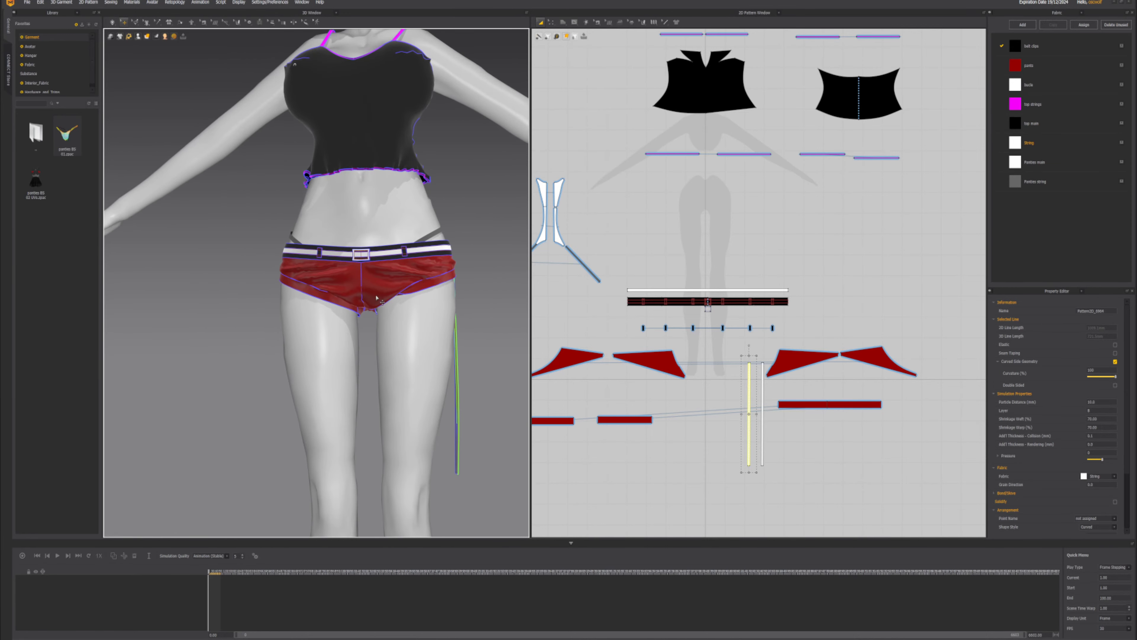
scroll(376, 301, up, 3)
right_drag(341, 303, 463, 326)
scroll(439, 326, down, 4)
scroll(438, 326, down, 2)
mouse_move(381, 324)
right_down()
mouse_move(414, 329)
mouse_move(410, 353)
mouse_move(425, 325)
mouse_move(363, 335)
right_up()
scroll(409, 357, up, 3)
scroll(403, 324, up, 3)
scroll(374, 332, down, 2)
click(385, 323)
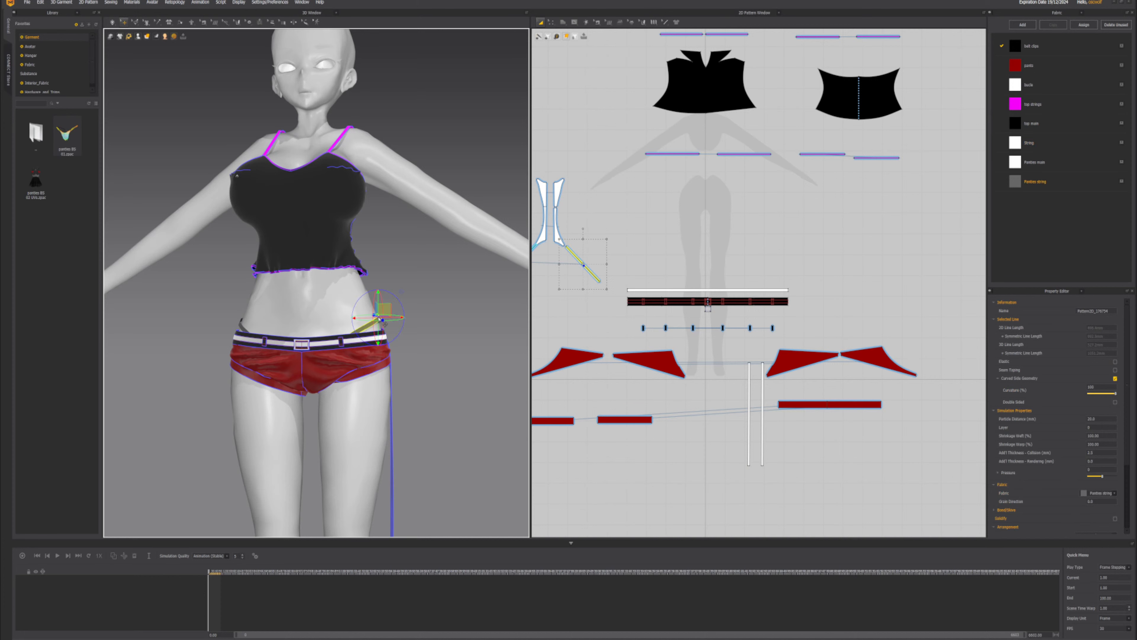
key(space)
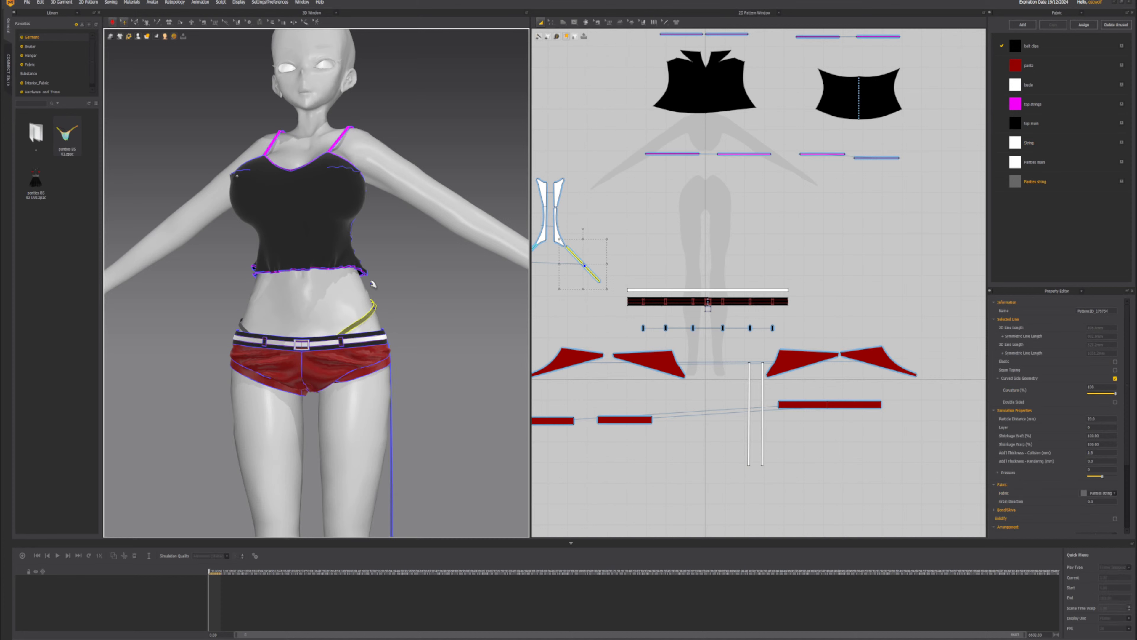
key(space)
click(324, 367)
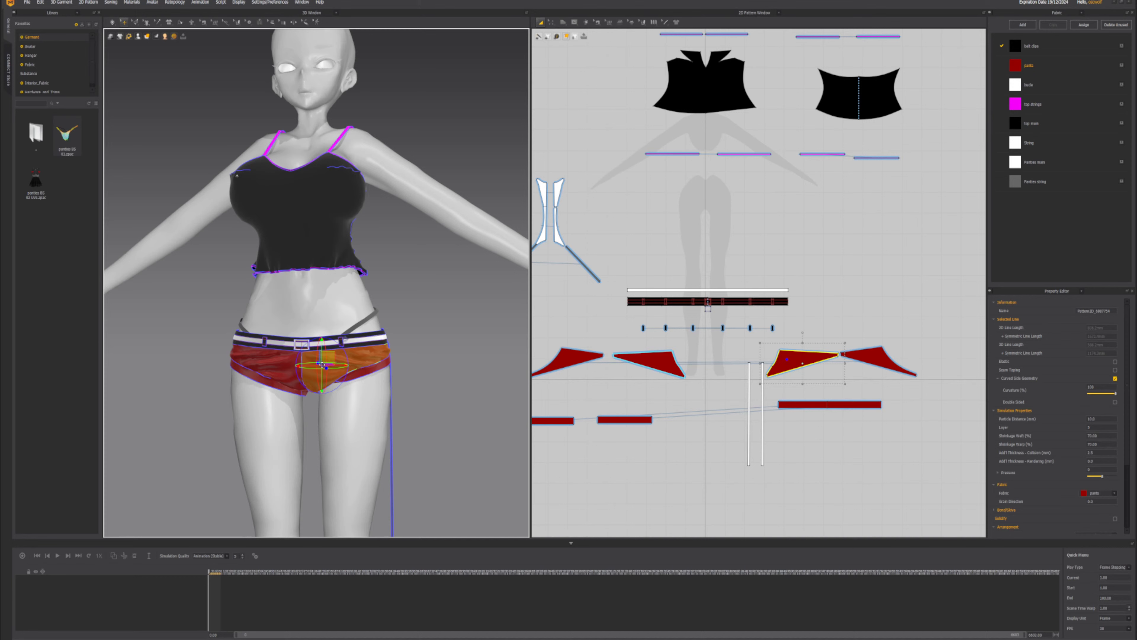
click(355, 364)
key(ctrl+a)
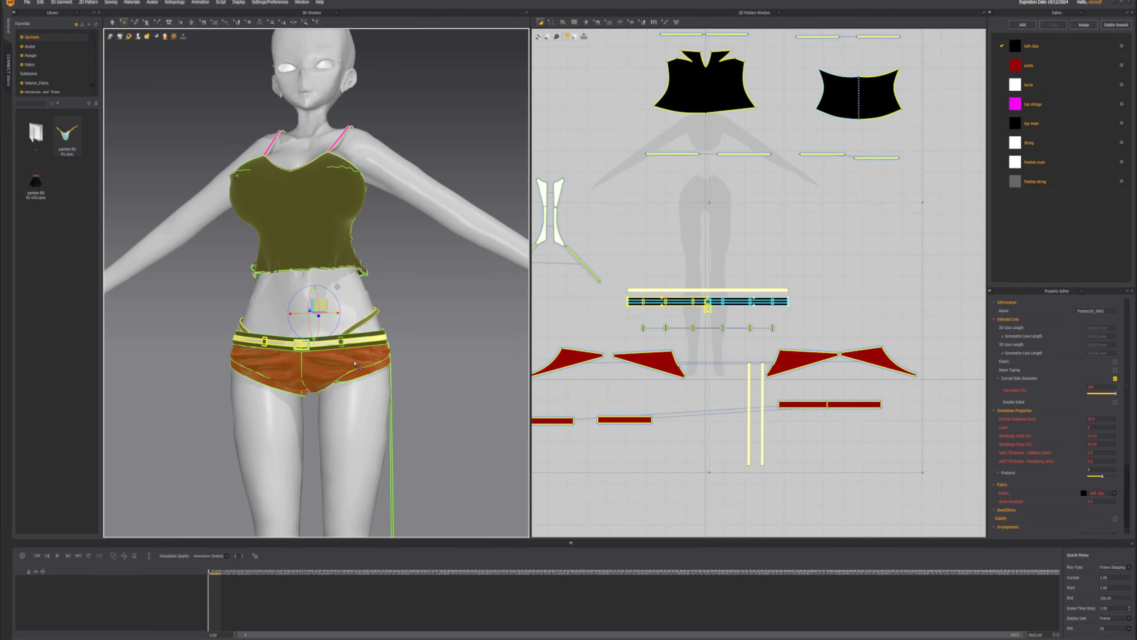
click(308, 375)
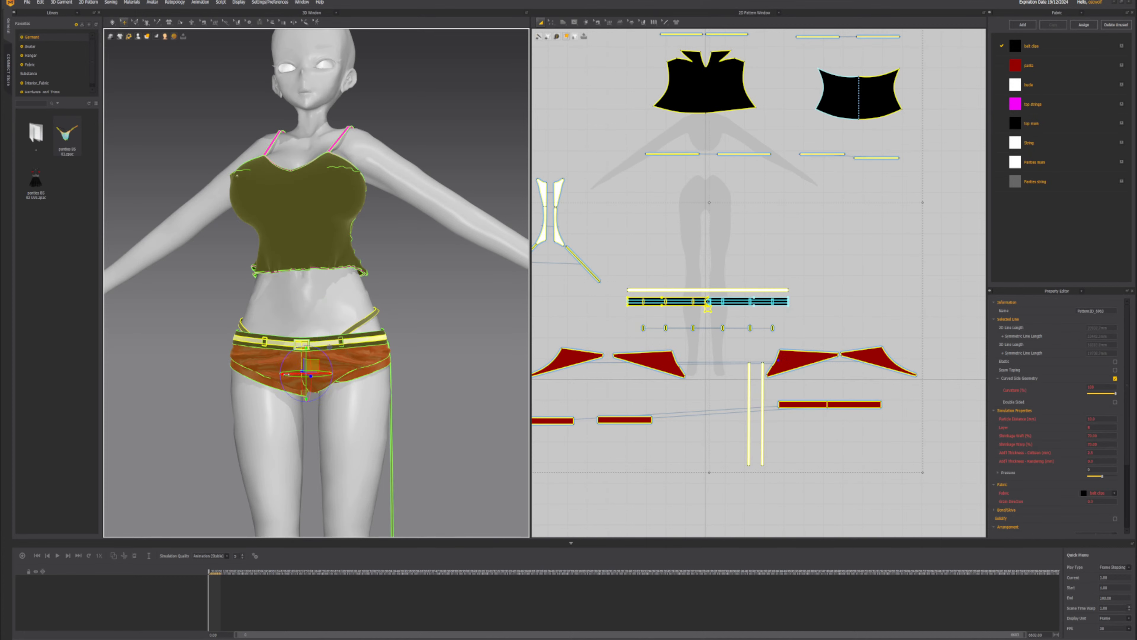
key(Escape)
click(267, 365)
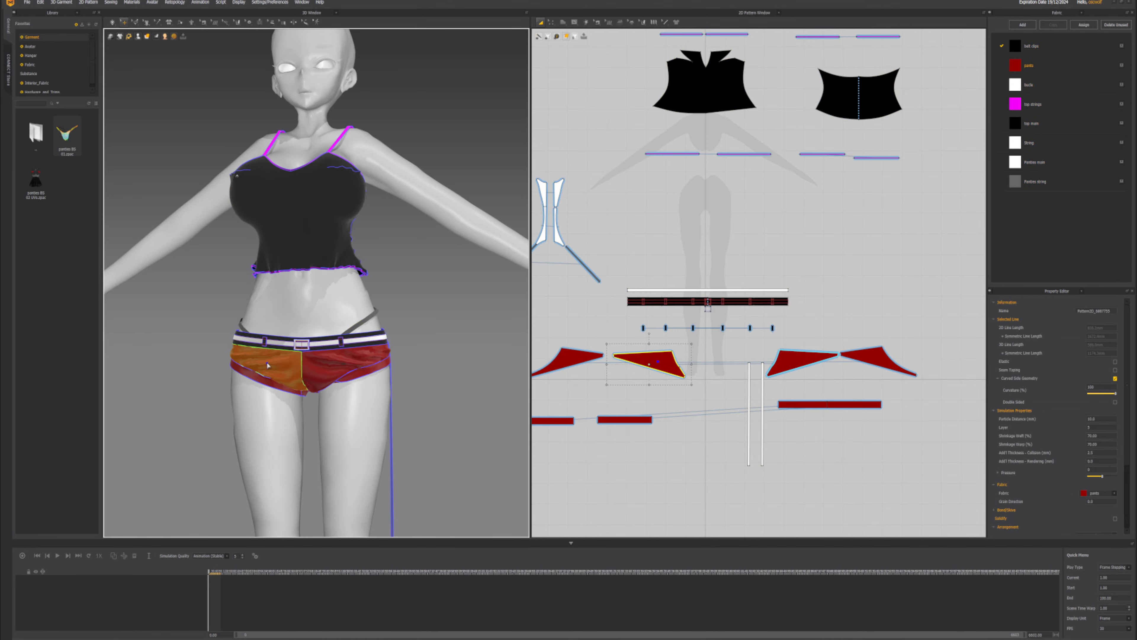
right_click(268, 365)
click(206, 367)
key(shift+a)
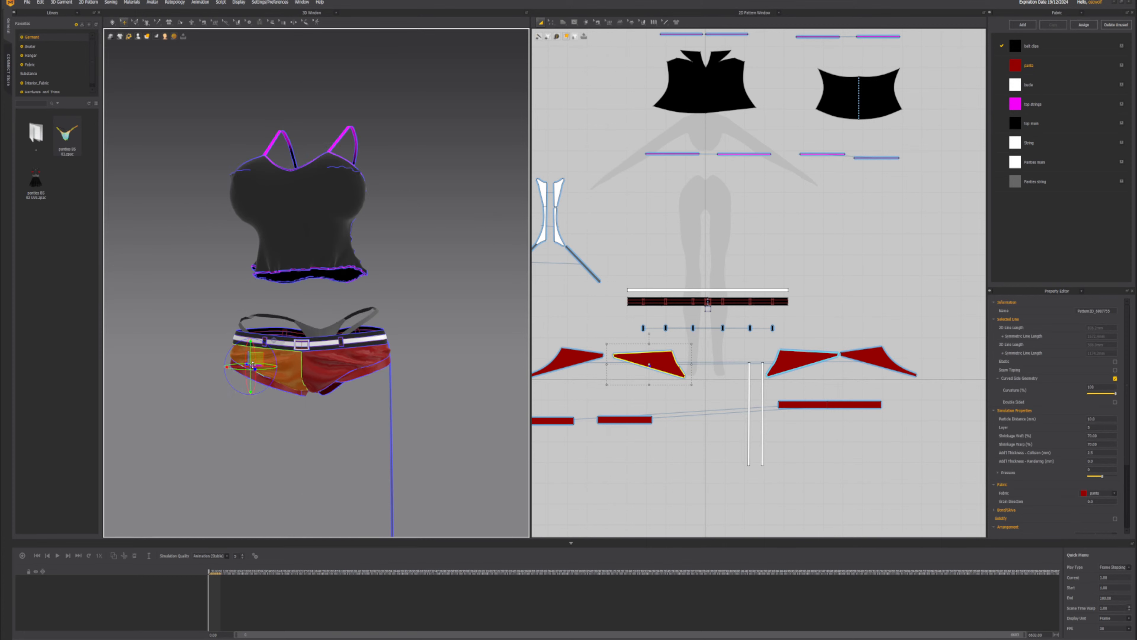
key(shift+a)
- Hide the two red front shorts panels and the back panel at the crotch to expose the panties
click(323, 372)
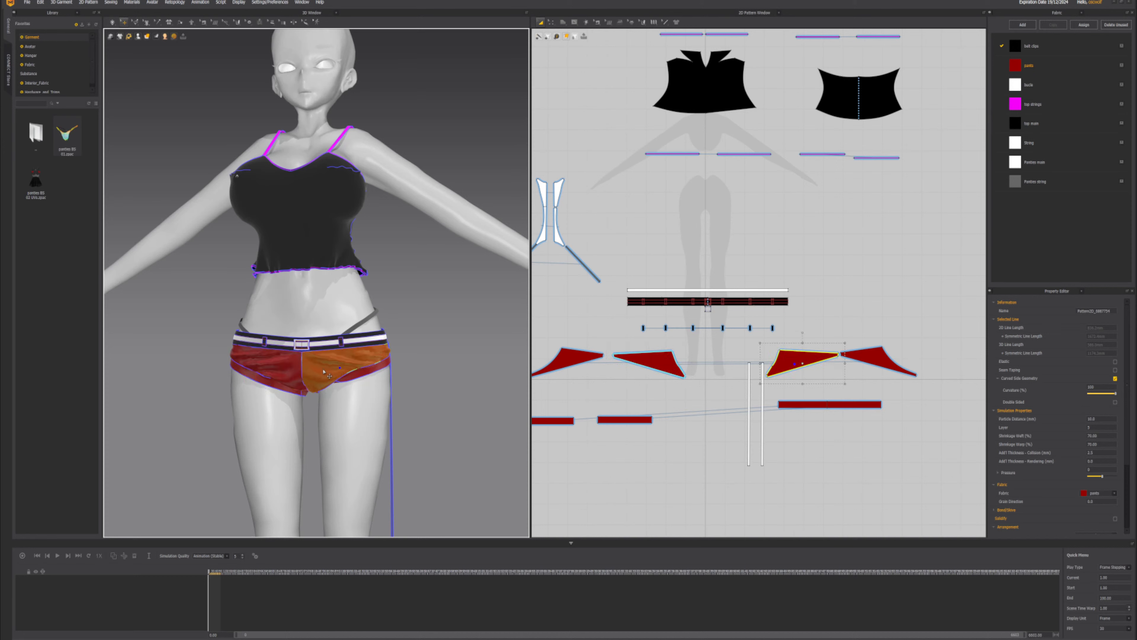
key(shift+q)
shift+click(268, 367)
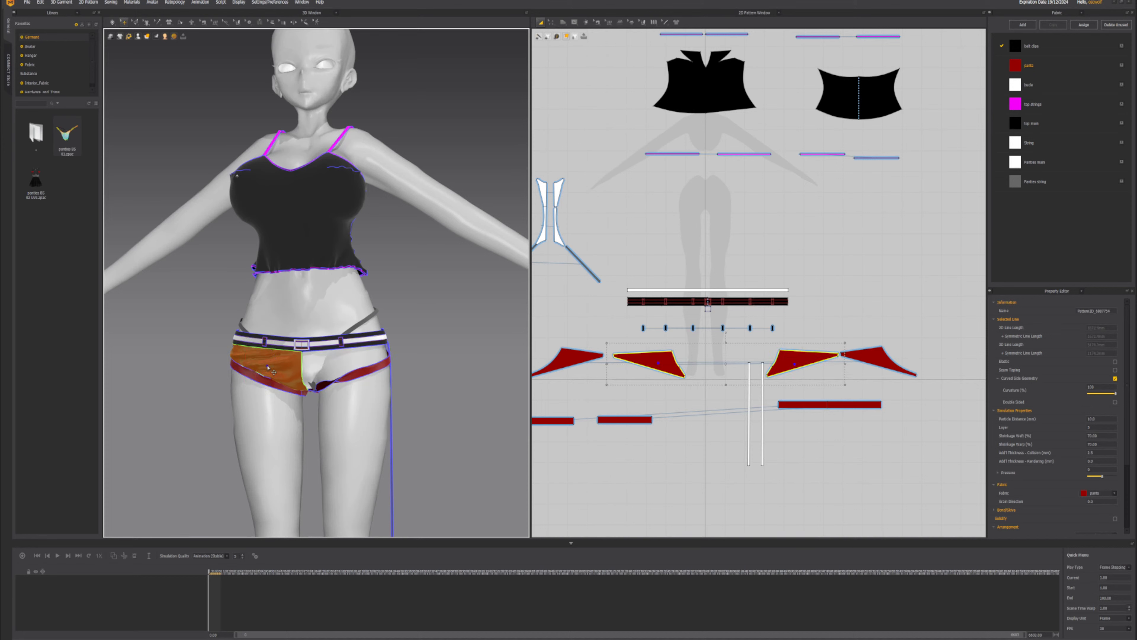
key(shift+q)
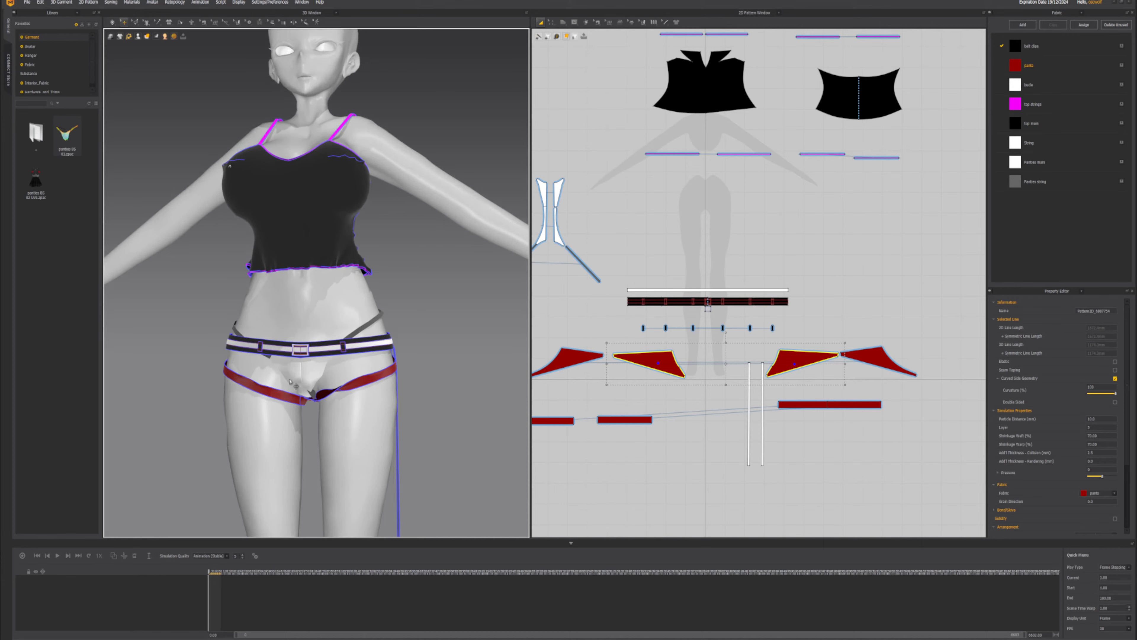
right_drag(268, 367, 289, 291)
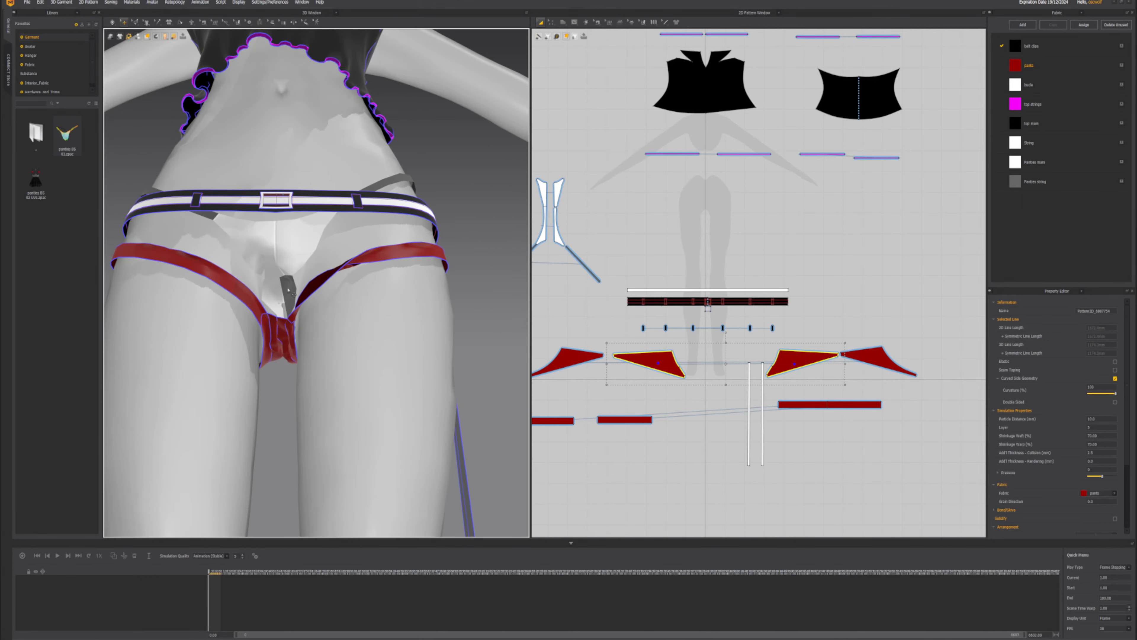
click(284, 332)
key(space)
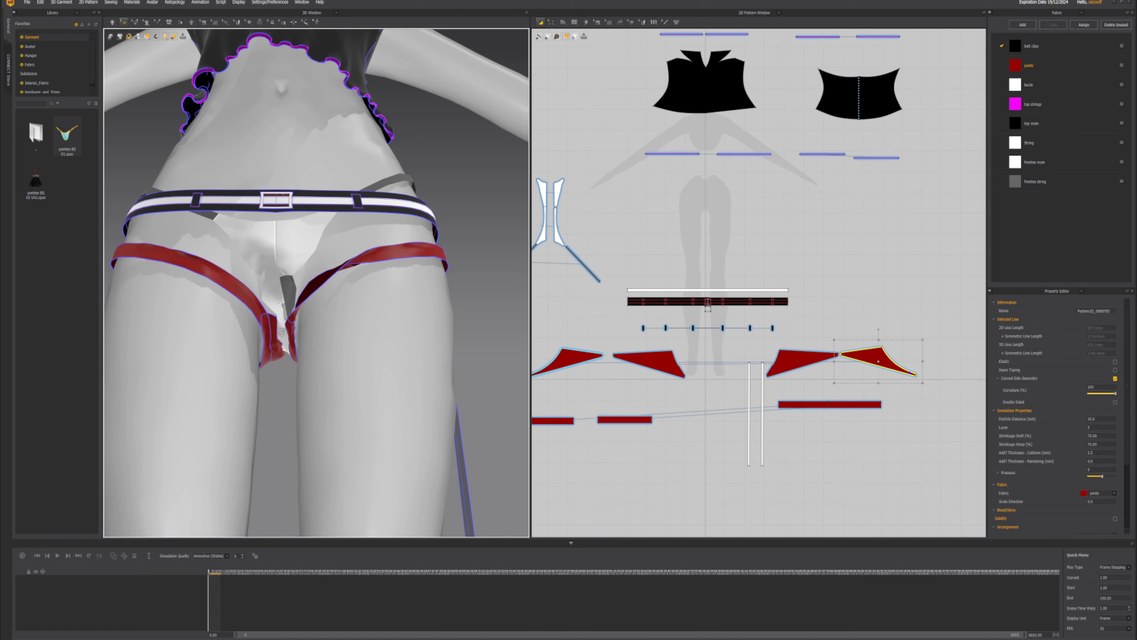
- Simulate and pull the white panties' front and crotch pieces into place, then stop the simulation
right_drag(276, 343, 322, 345)
click(316, 341)
key(space)
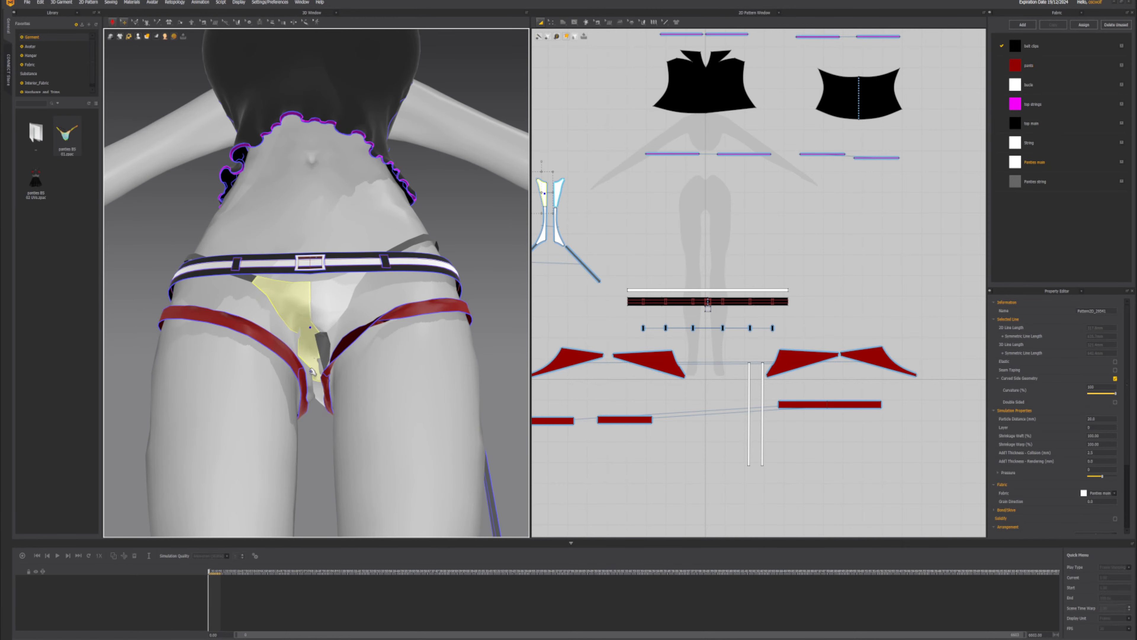
click(328, 353)
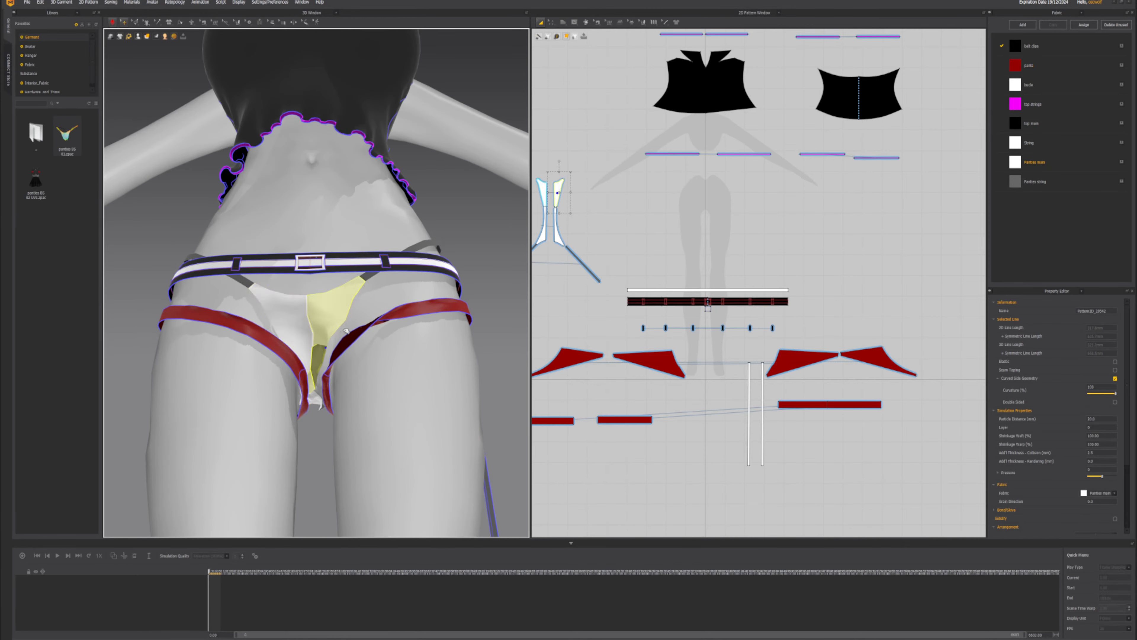
click(291, 326)
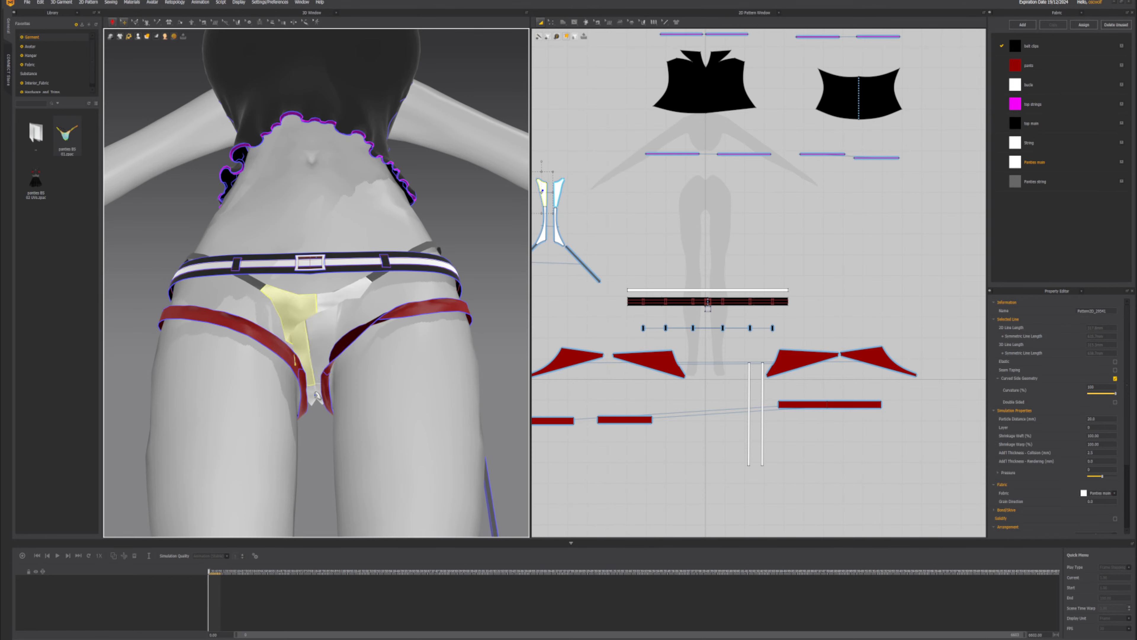
click(313, 402)
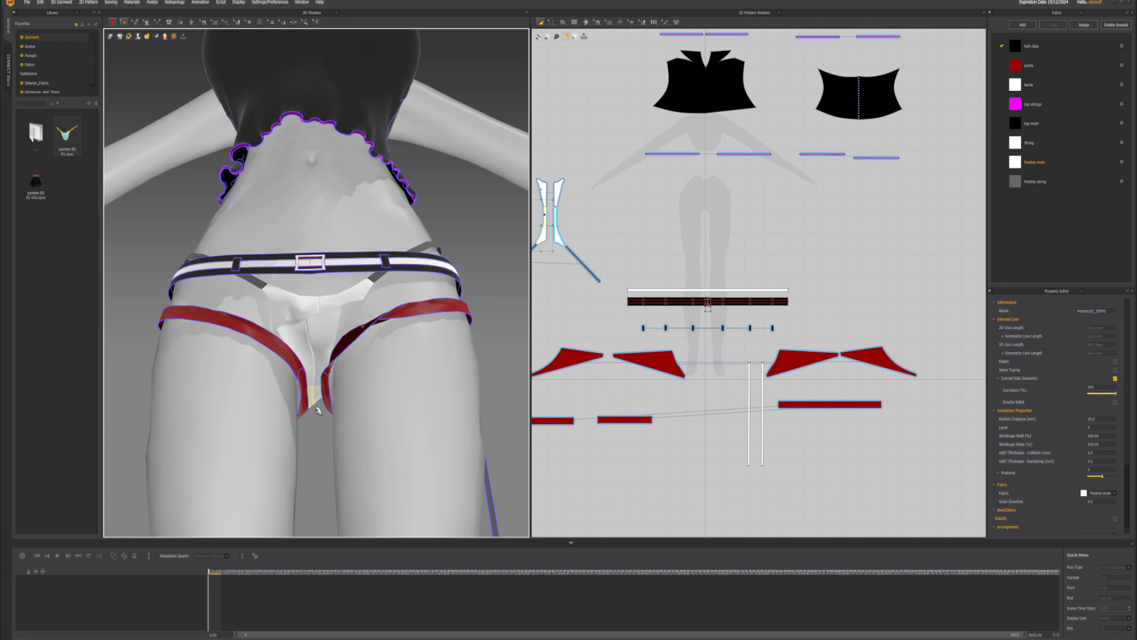
key(0)
click(335, 354)
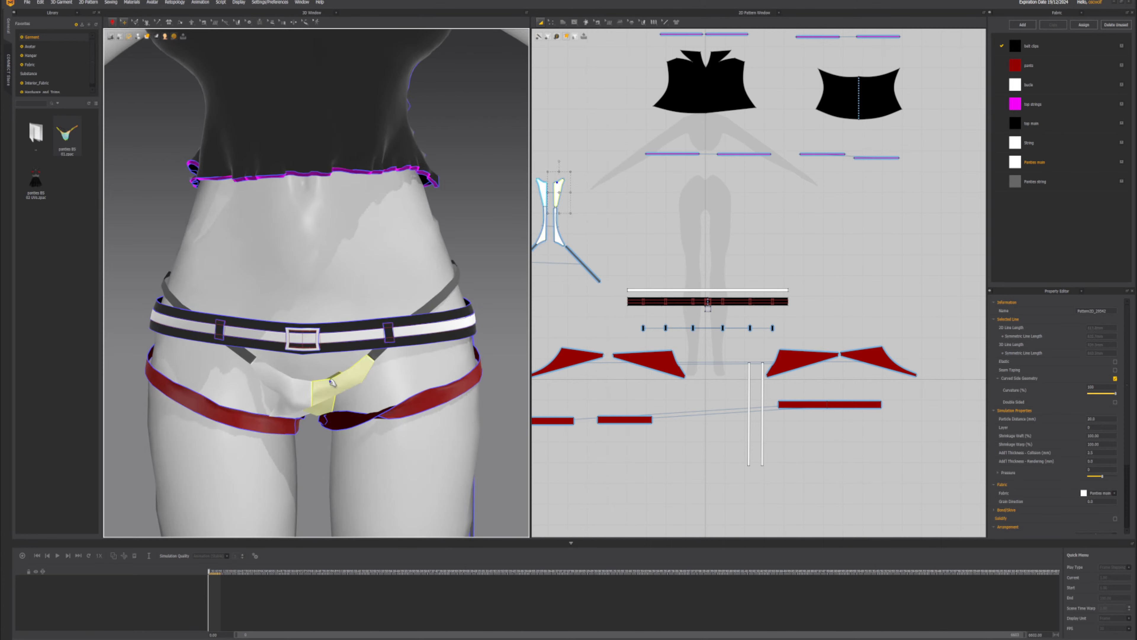
key(space)
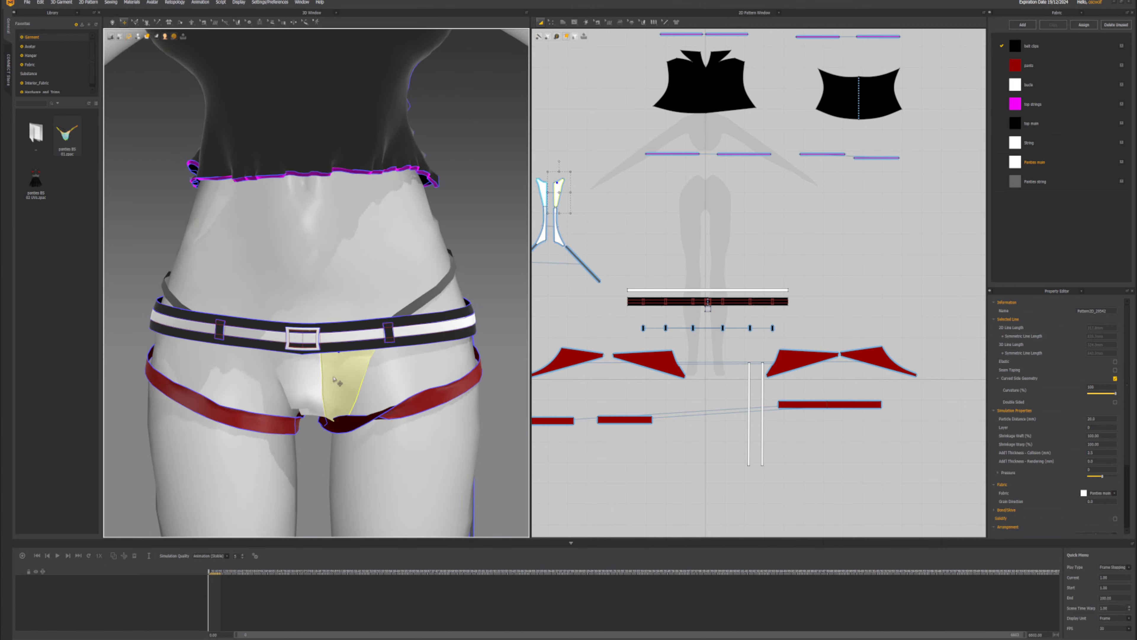
- Set the particle distance of the panties' front panel to 10 mm and simulate it briefly
mouse_move(331, 397)
right_down()
mouse_move(374, 381)
mouse_move(343, 380)
right_up()
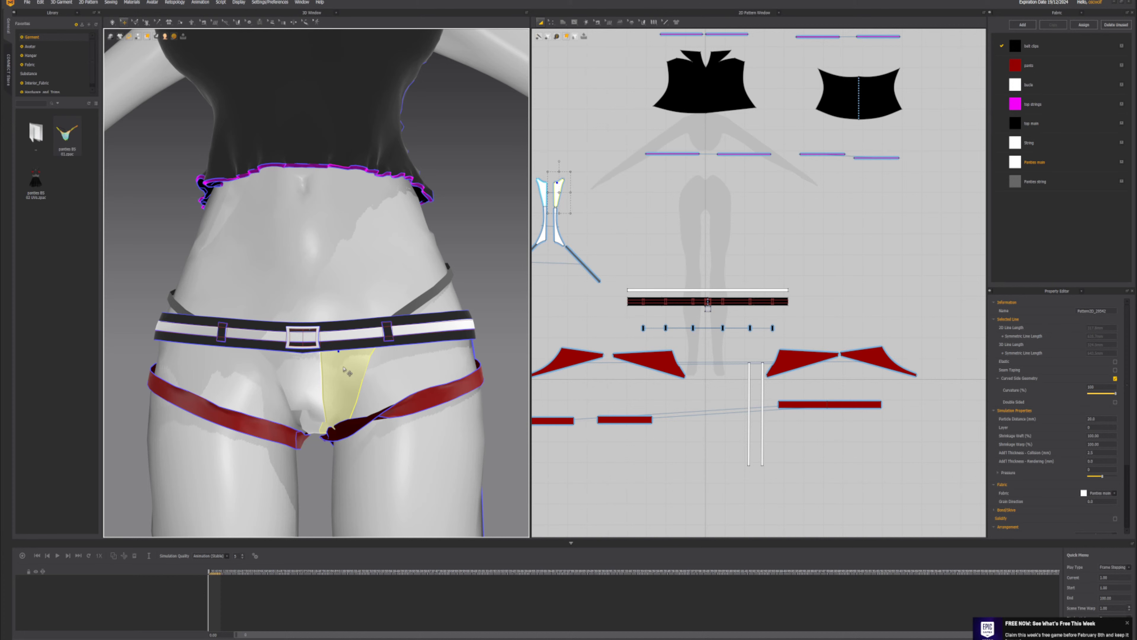
click(308, 382)
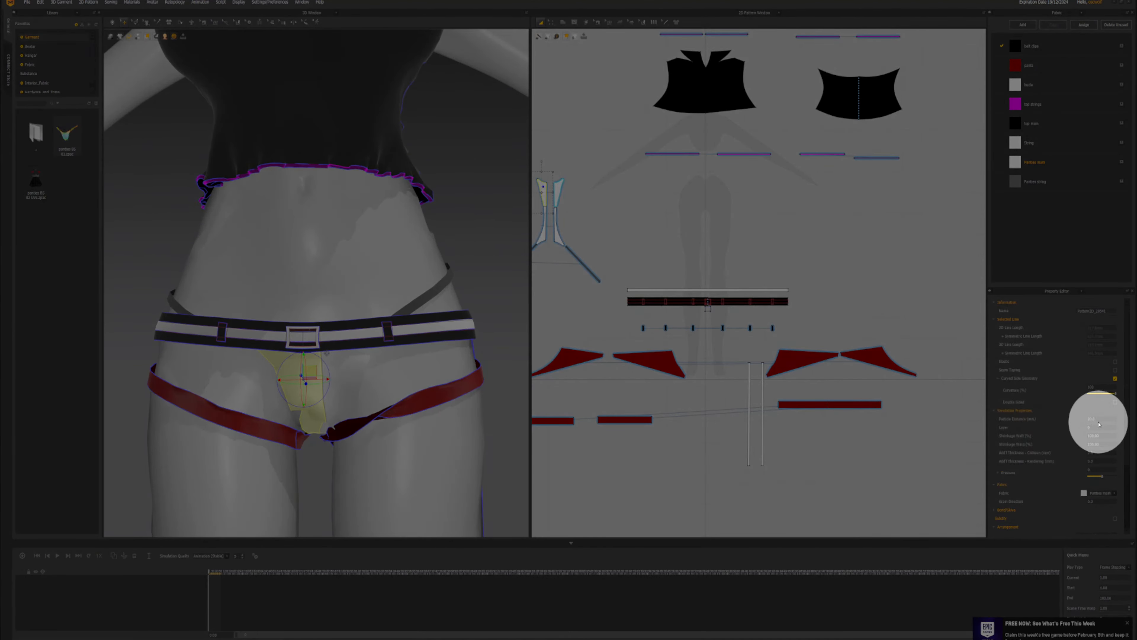
double_click(1091, 419)
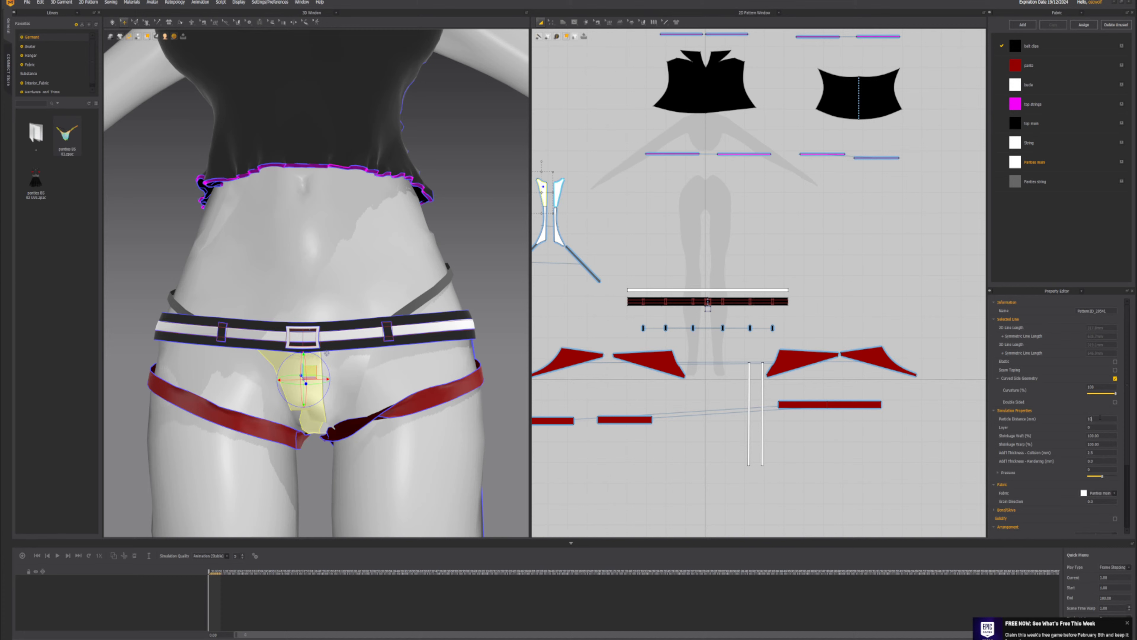
click(327, 353)
key(space)
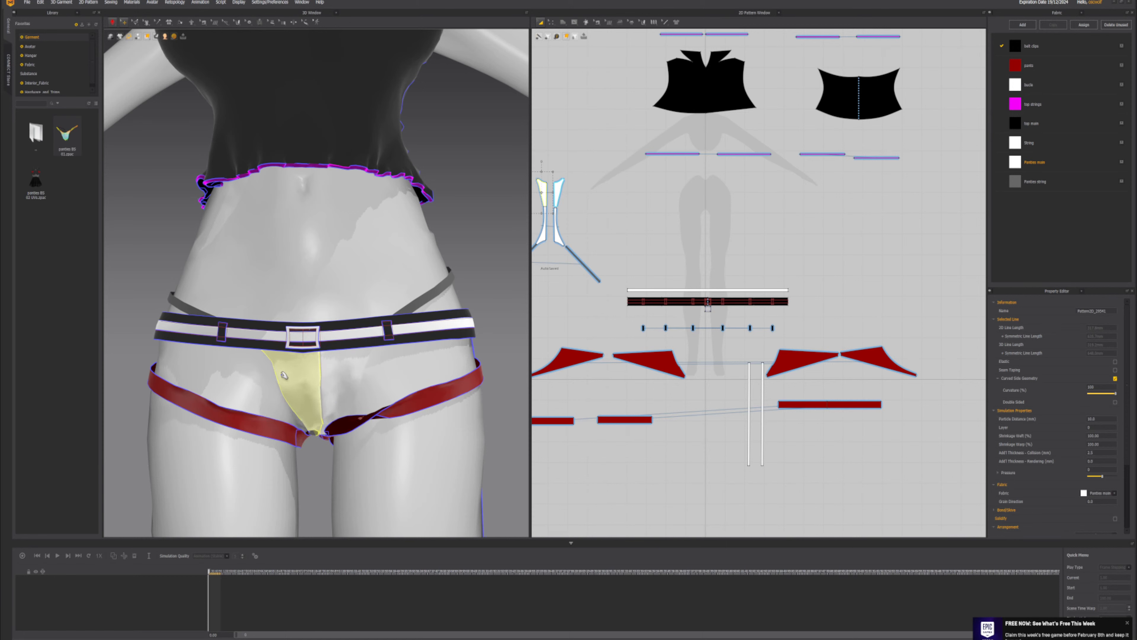
key(space)
- Set the grey panty string's particle distance to 10 mm, then simulate and pull it upward at the avatar's left hip
click(436, 290)
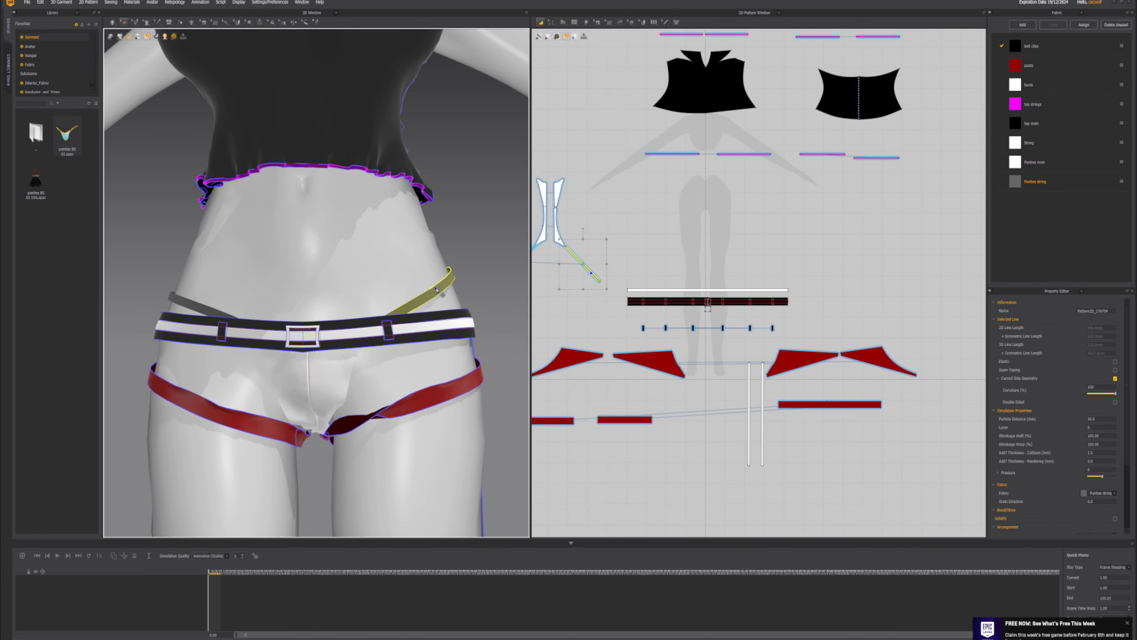
double_click(1101, 418)
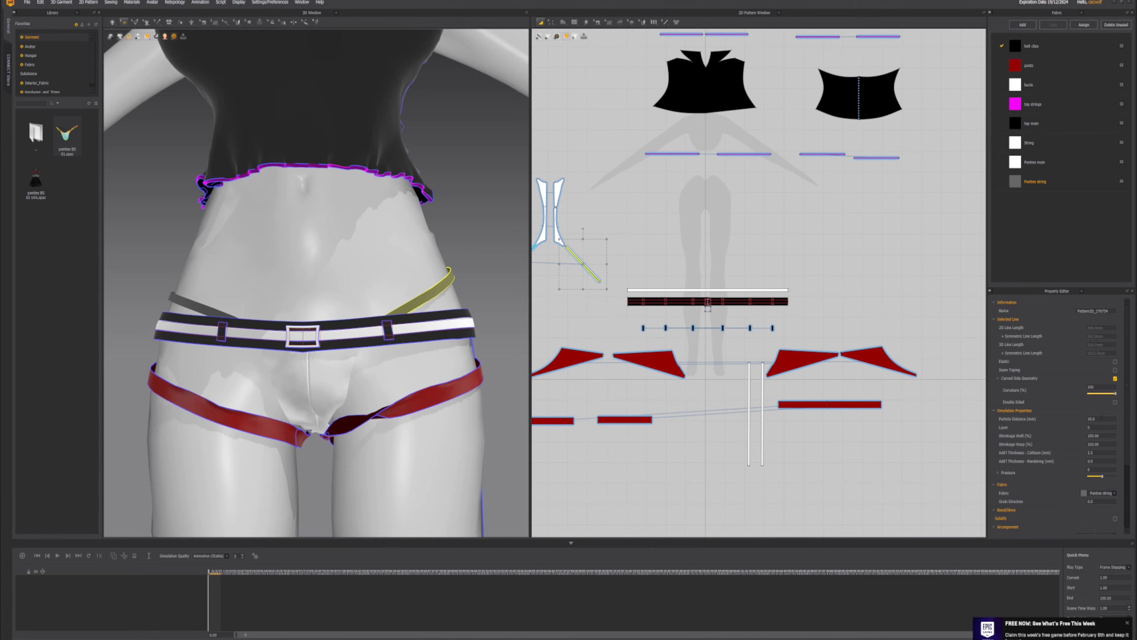
key(space)
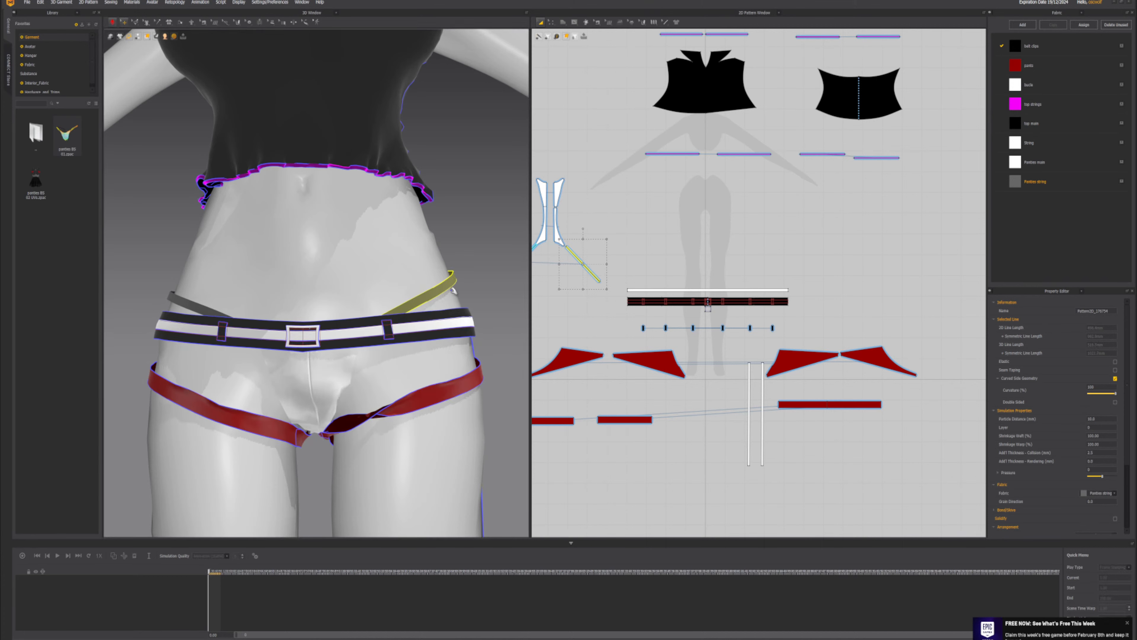
drag(456, 278, 438, 199)
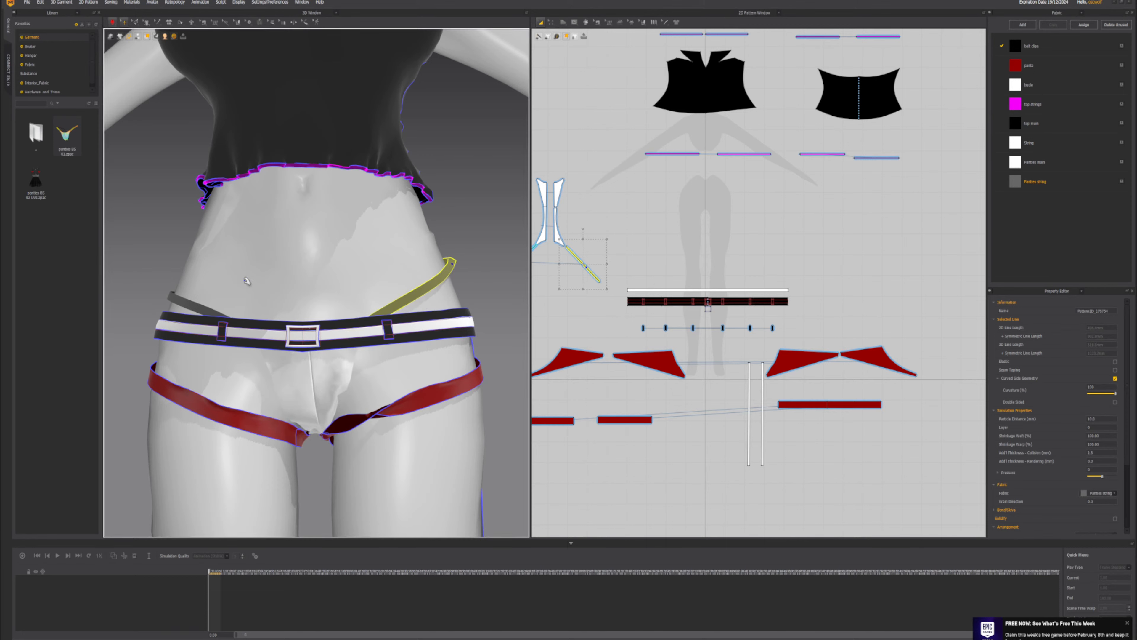
- Pull the panty string upward from the back and side while the simulation runs
right_drag(385, 236, 303, 293)
drag(302, 294, 358, 153)
right_drag(396, 313, 349, 262)
drag(312, 282, 317, 271)
scroll(317, 271, down, 2)
mouse_move(317, 271)
right_down()
mouse_move(331, 271)
mouse_move(320, 284)
right_up()
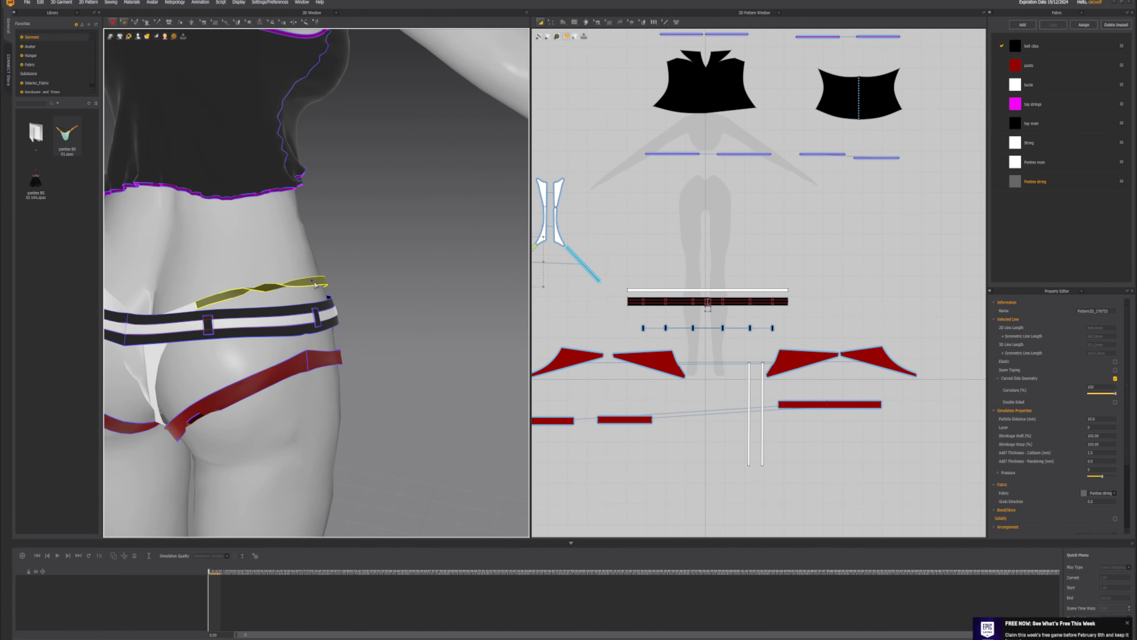
- Move the panty string away from the hip with the simulation stopped, then simulate again and pull it up above the belt
key(space)
drag(327, 273, 479, 119)
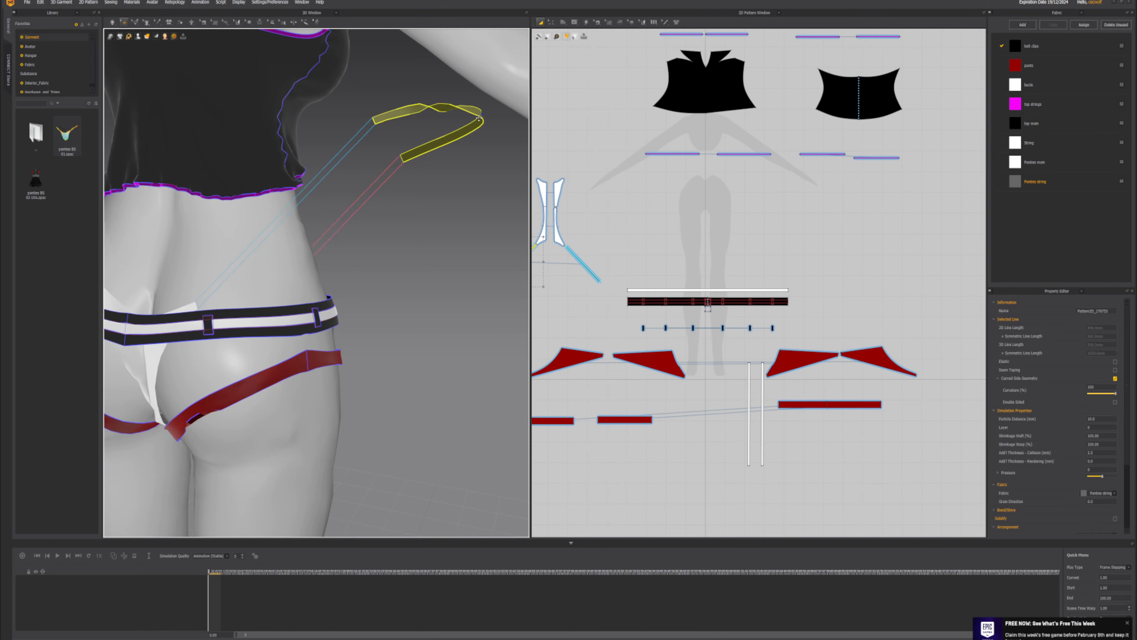
key(space)
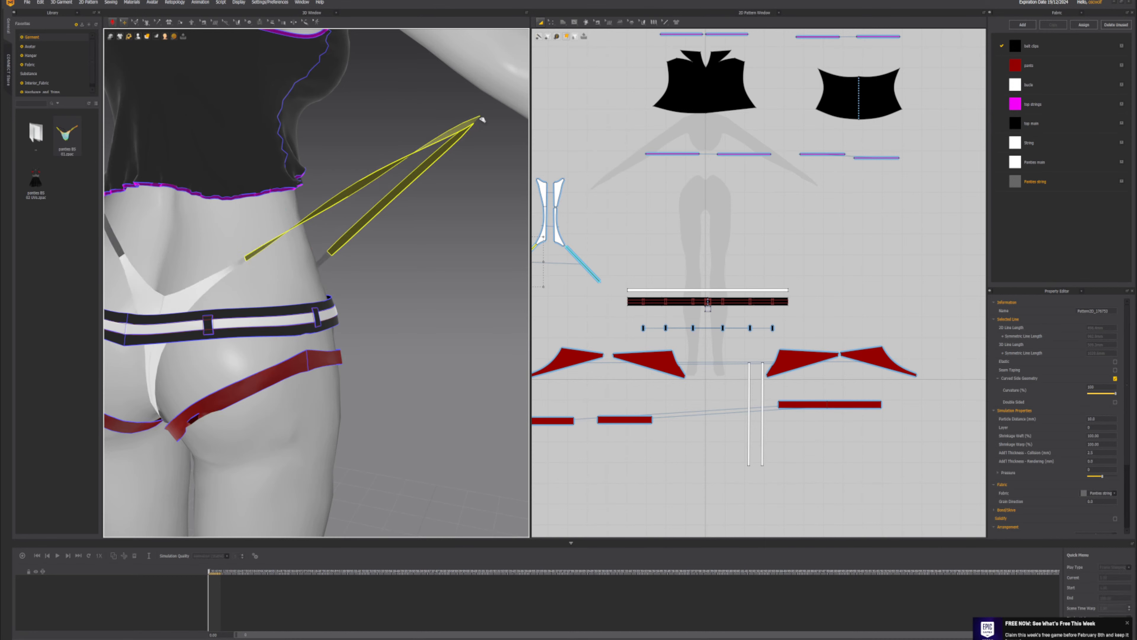
drag(323, 289, 327, 170)
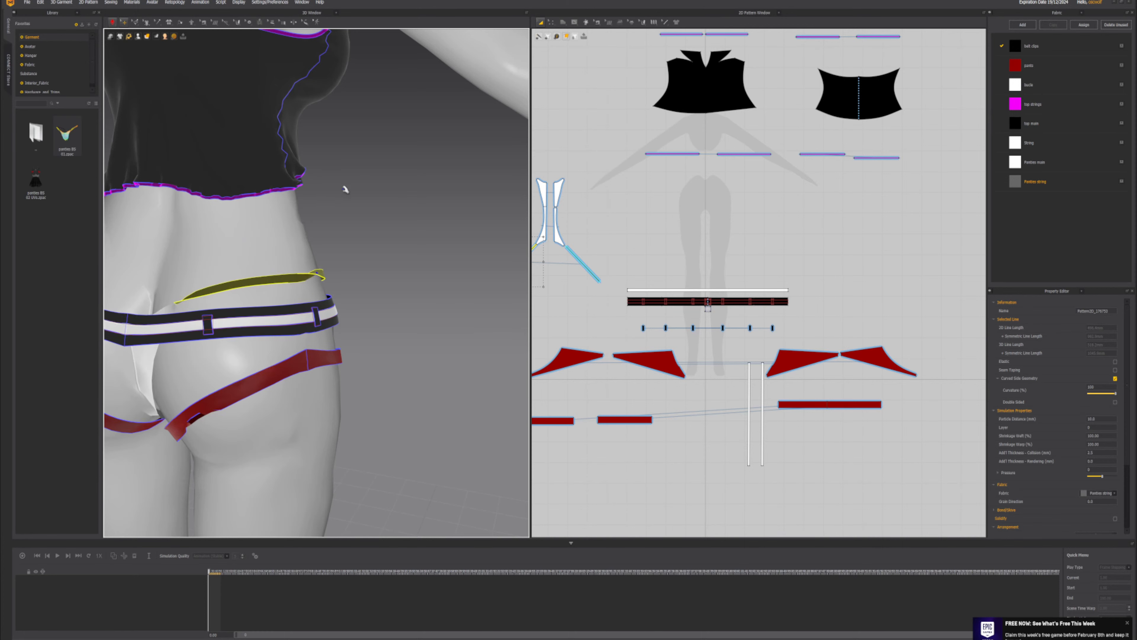
- Pull the panty string toward the back during simulation, then move it away from the hip with the simulation stopped
right_drag(356, 213, 340, 242)
drag(317, 277, 282, 270)
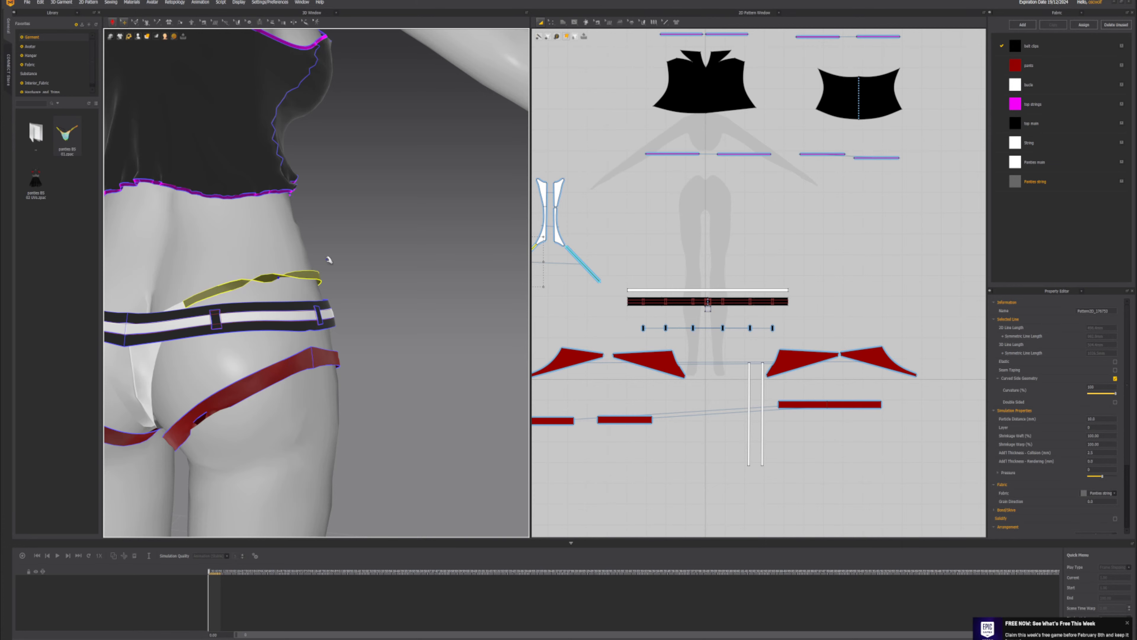
right_drag(330, 259, 411, 232)
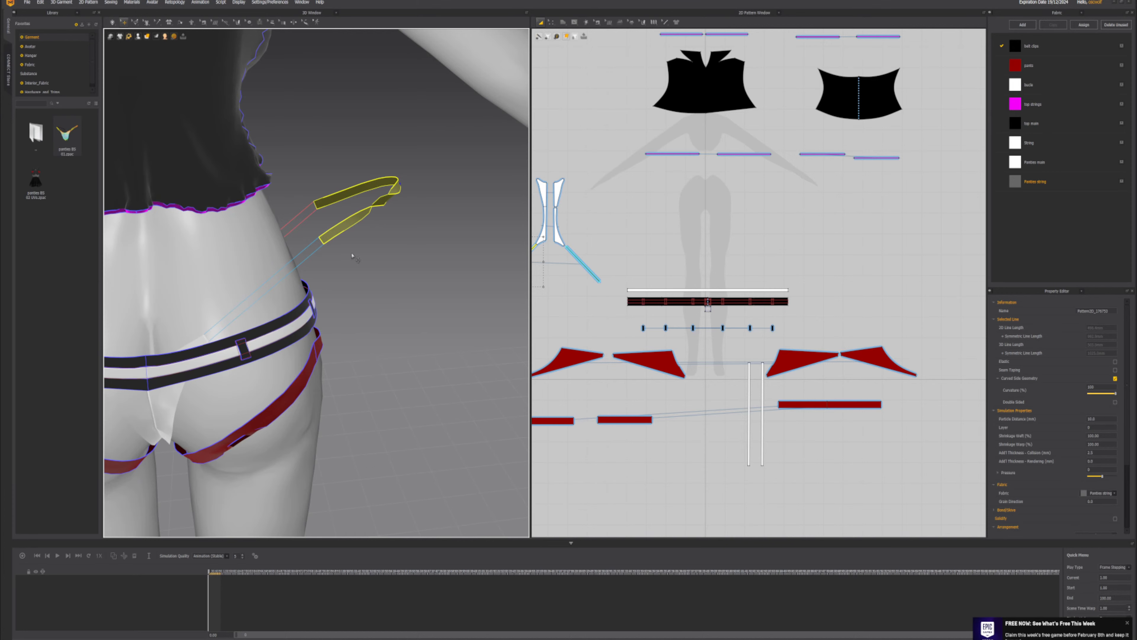
right_drag(353, 256, 370, 236)
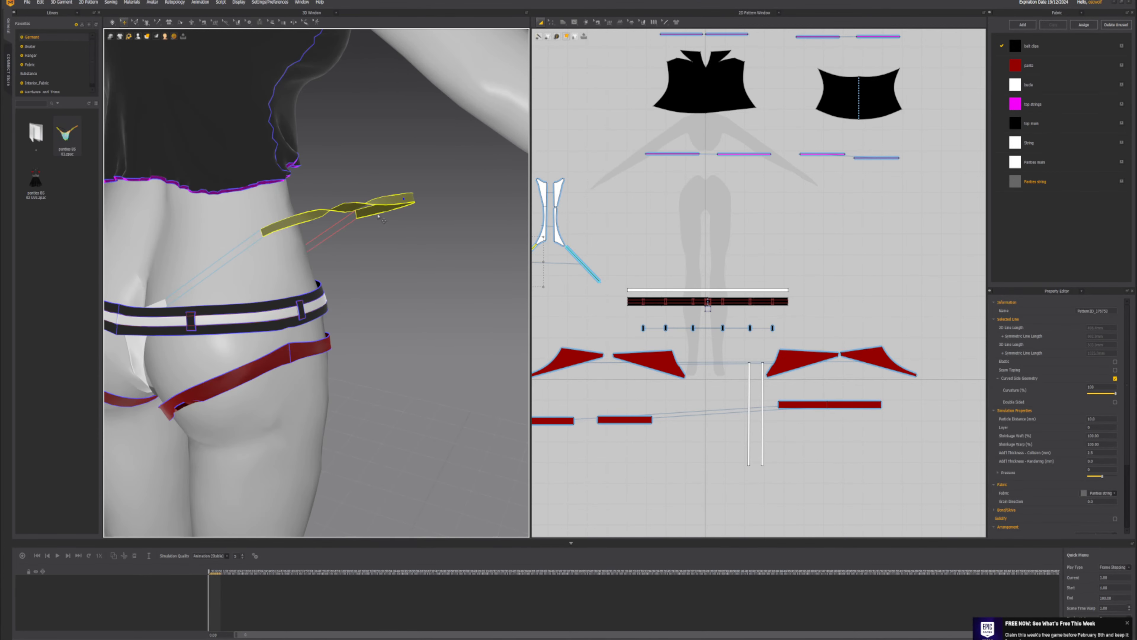
right_drag(393, 244, 370, 210)
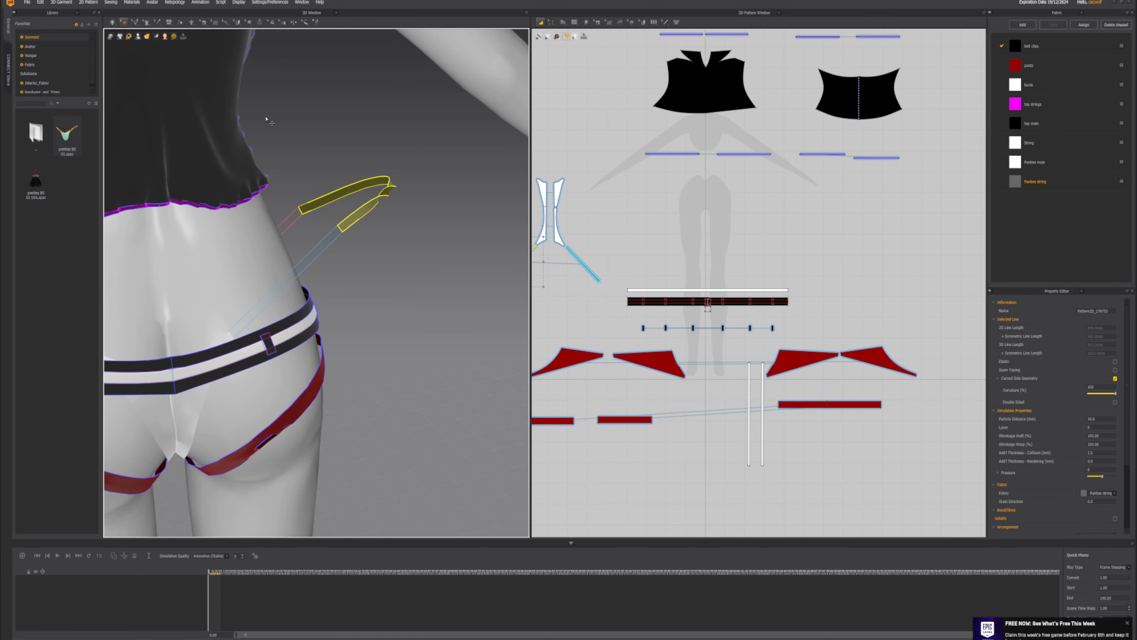
- Box-select the mesh at the twisted end of the panty string on the avatar
mouse_move(192, 25)
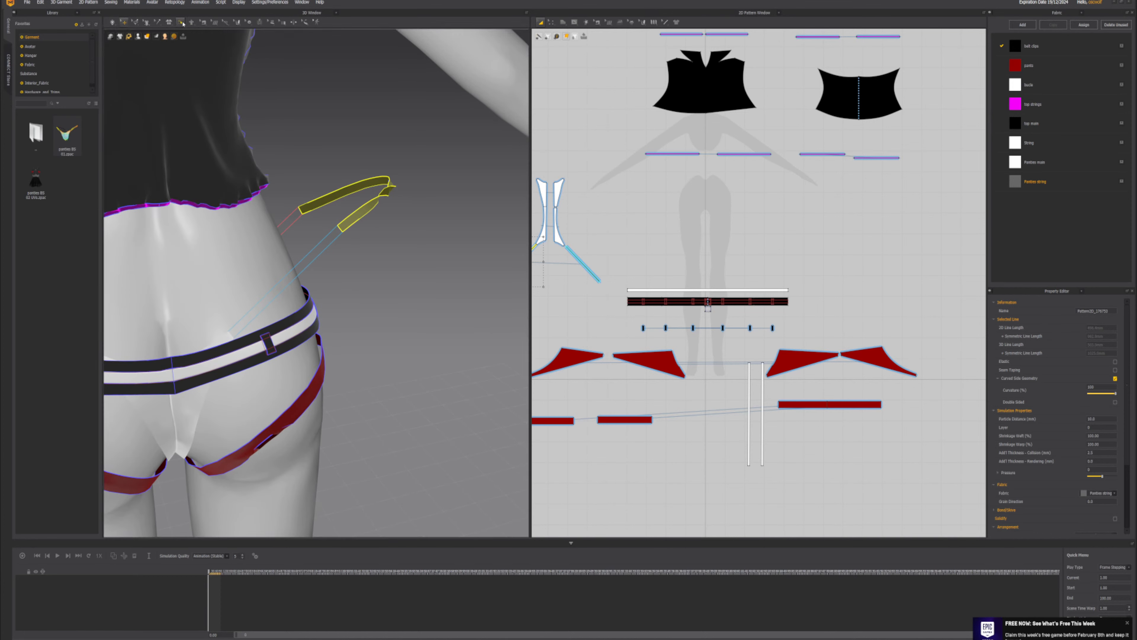
mouse_move(139, 25)
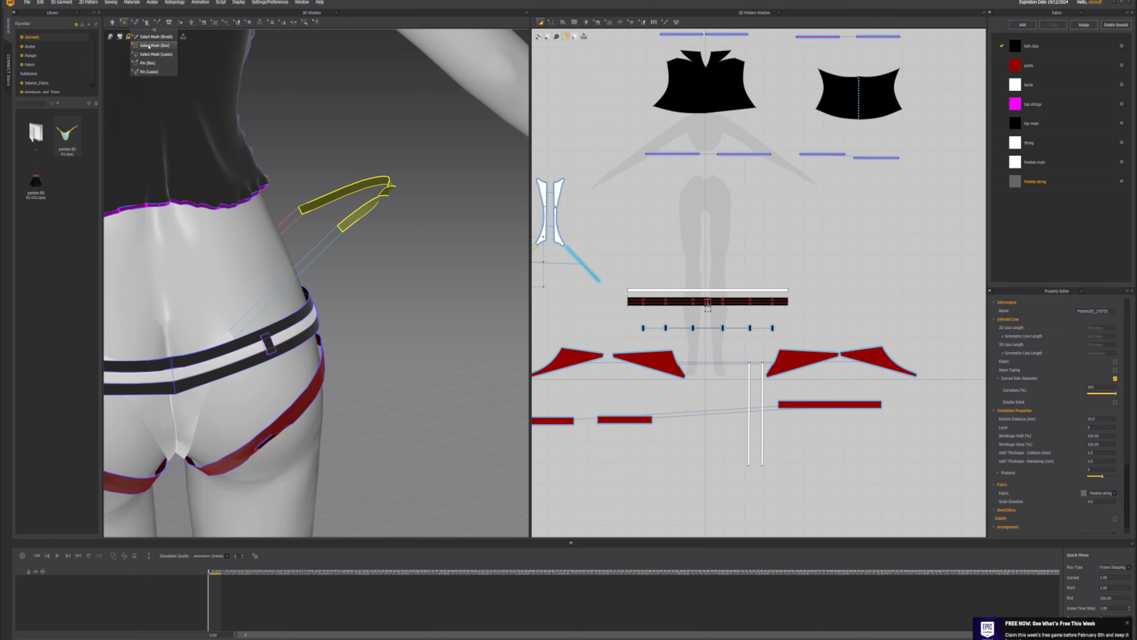
click(150, 37)
right_drag(389, 226, 398, 231)
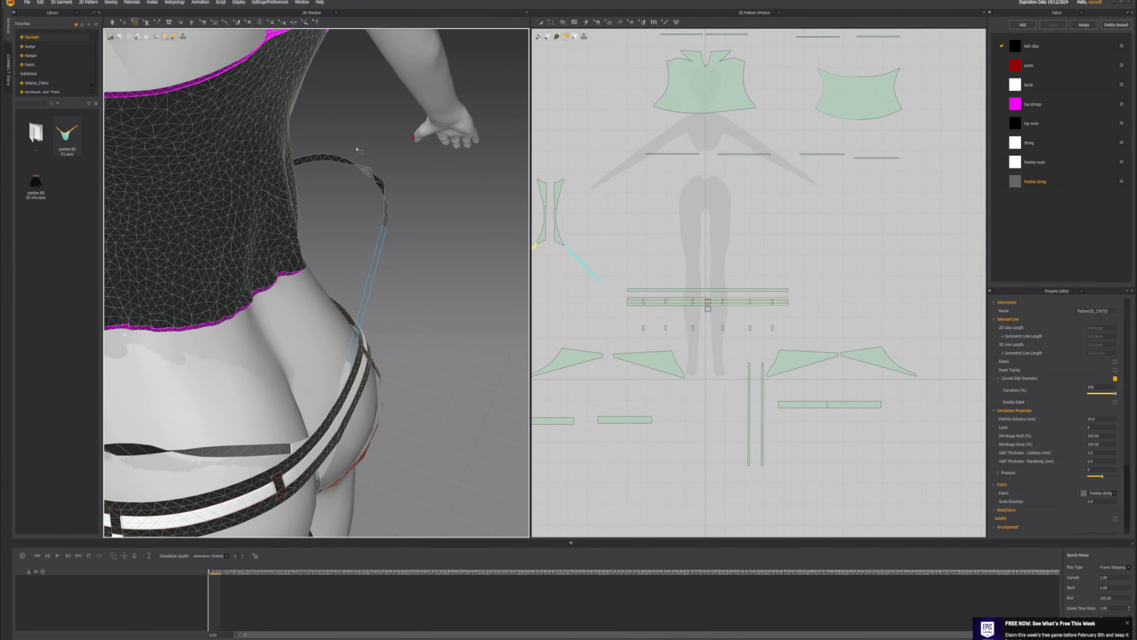
drag(357, 150, 406, 200)
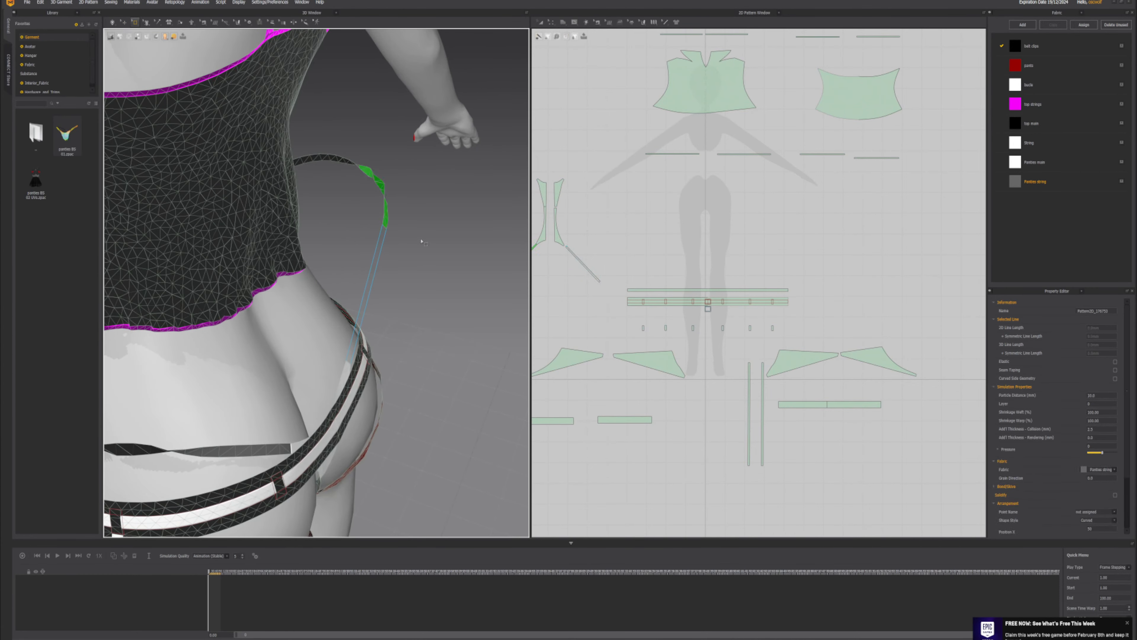
right_drag(421, 241, 360, 205)
drag(398, 194, 443, 219)
right_drag(448, 224, 365, 236)
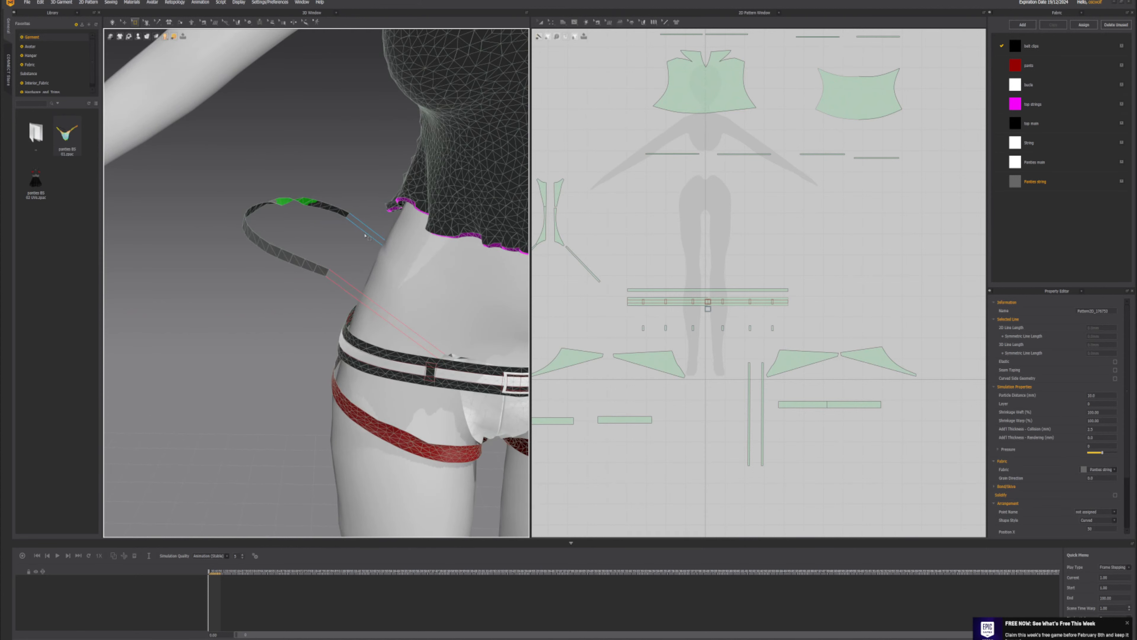
drag(308, 202, 368, 234)
mouse_move(368, 234)
right_down()
mouse_move(401, 227)
mouse_move(373, 224)
right_up()
scroll(734, 341, down, 6)
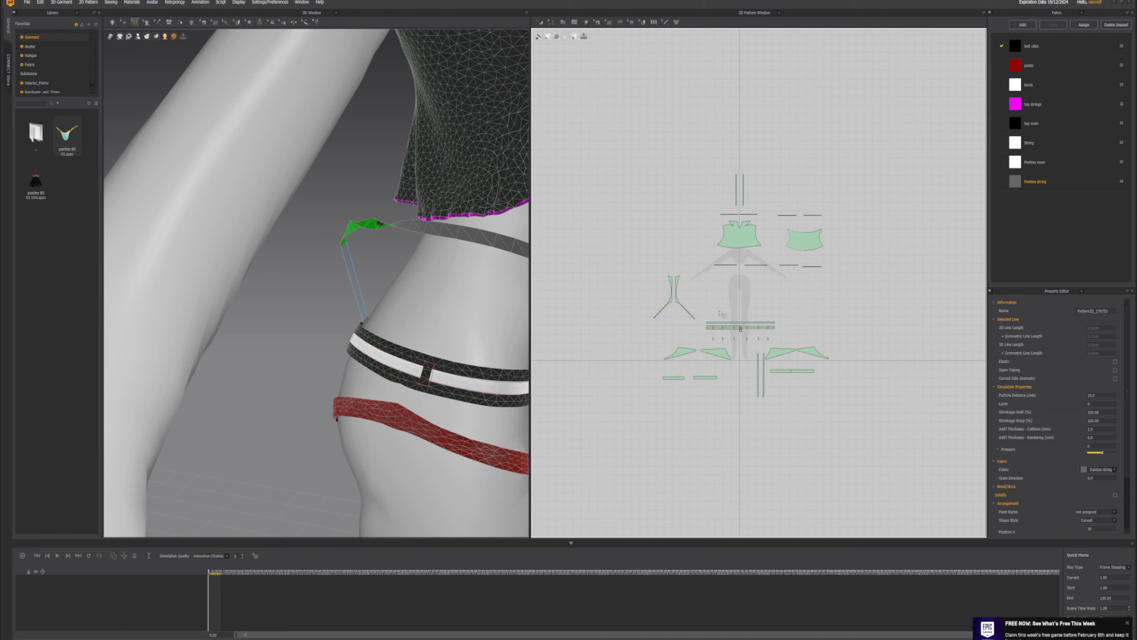
- Box-select the mesh of the panty string's section near the white panel in the 2D pattern
scroll(719, 313, up, 7)
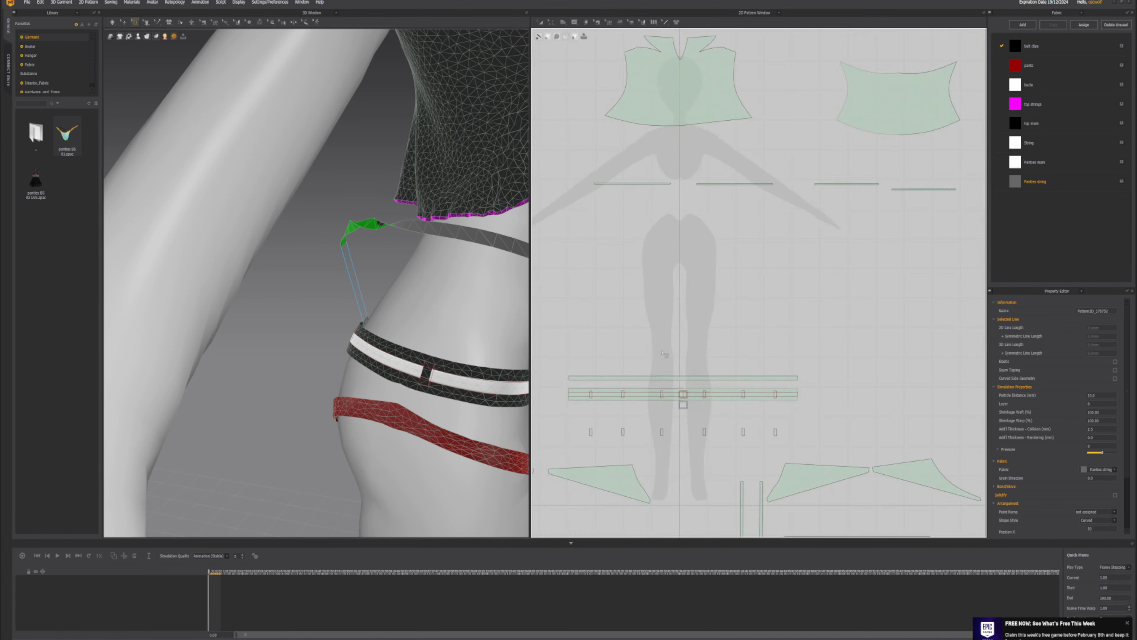
middle_drag(661, 352, 805, 332)
middle_drag(658, 330, 753, 338)
scroll(684, 328, up, 9)
middle_drag(671, 302, 747, 340)
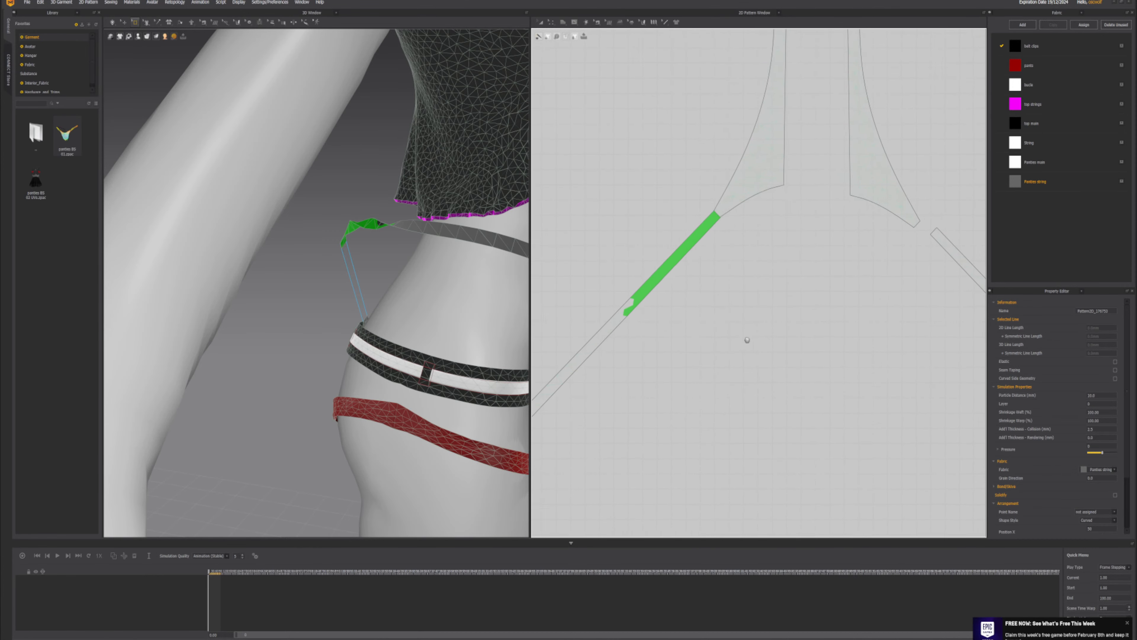
drag(620, 294, 689, 306)
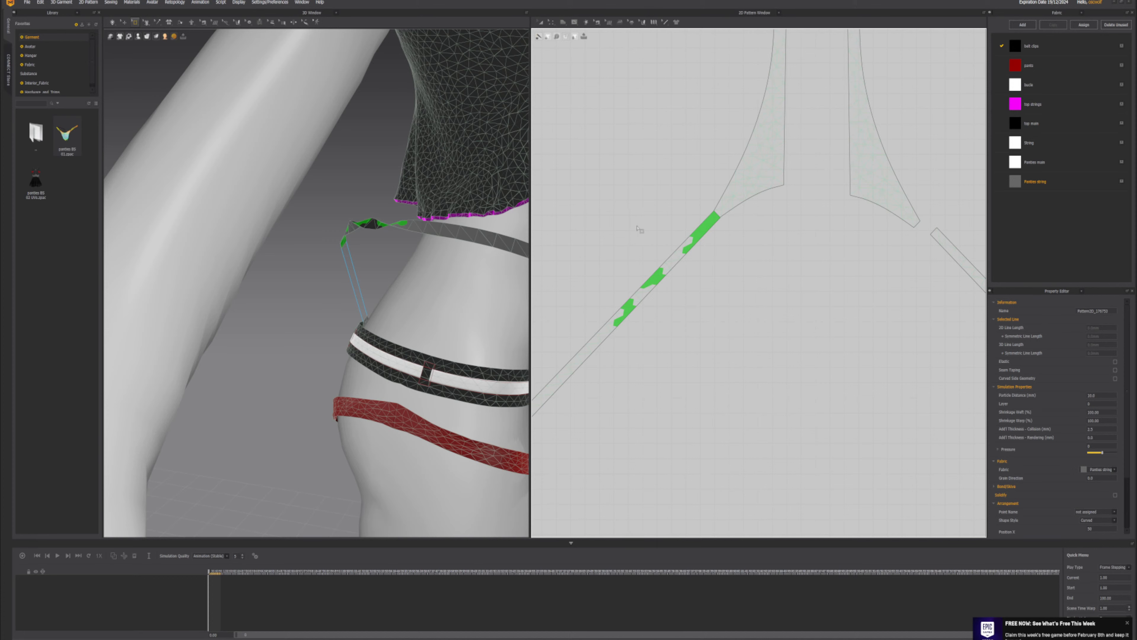
drag(650, 221, 716, 295)
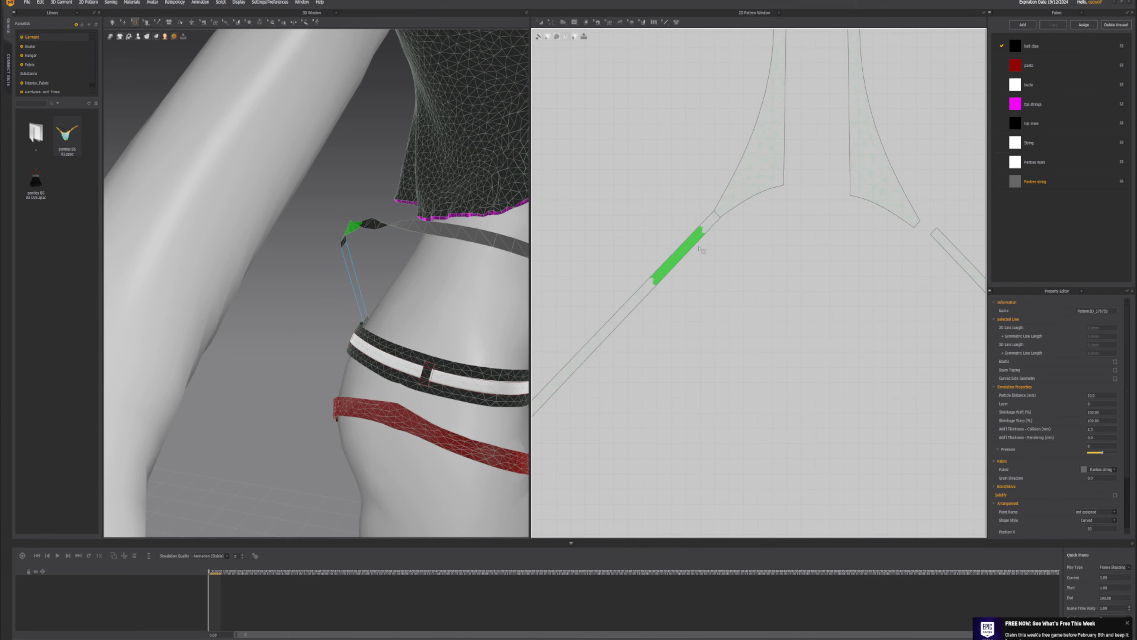
- Move the adjoining white panties panel upward in the 2D pattern, clear of the string's end
scroll(758, 211, down, 2)
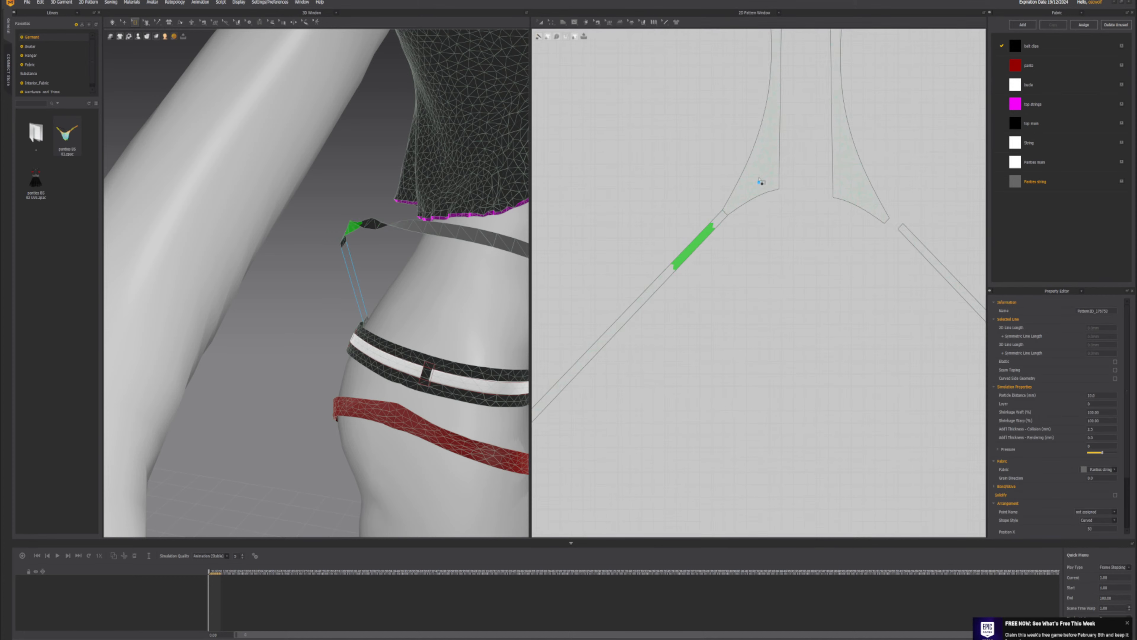
key(q)
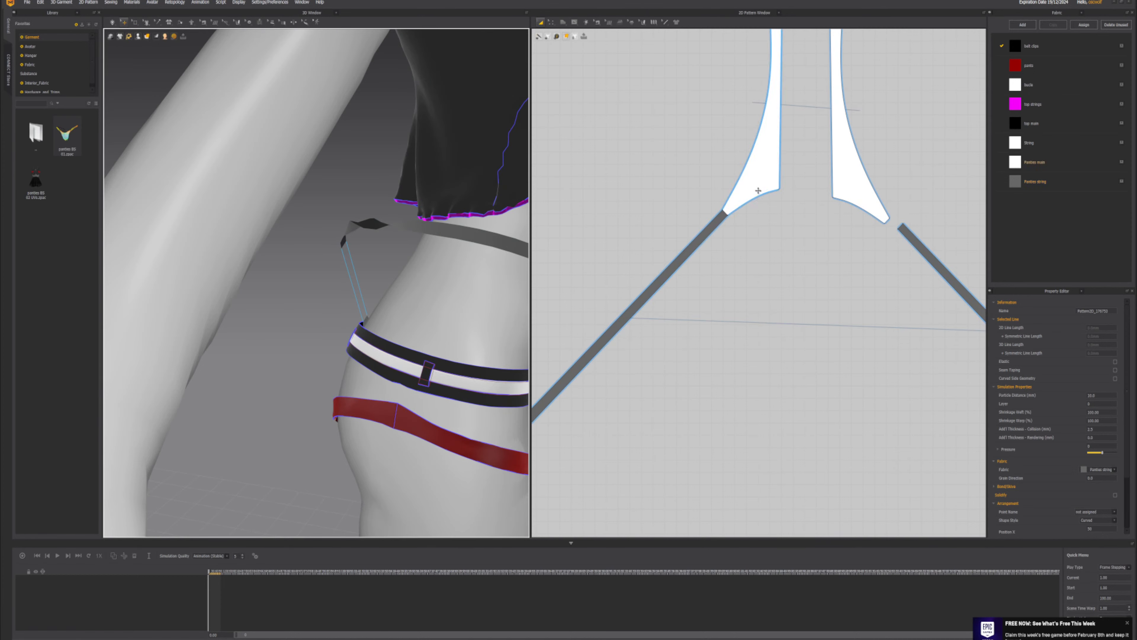
drag(757, 190, 763, 97)
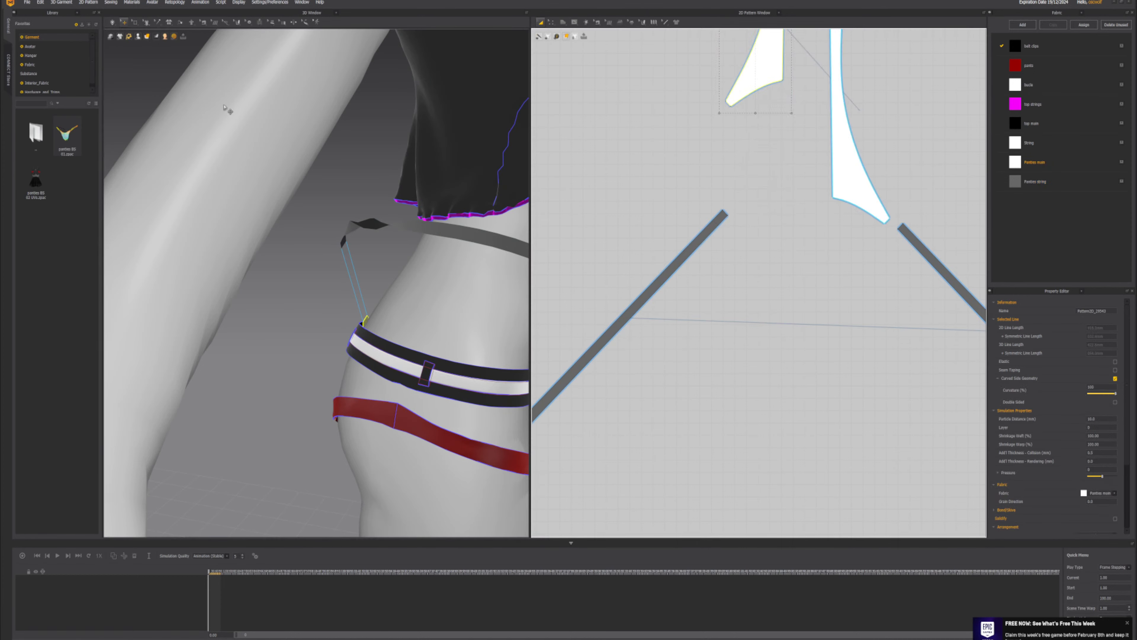
click(146, 22)
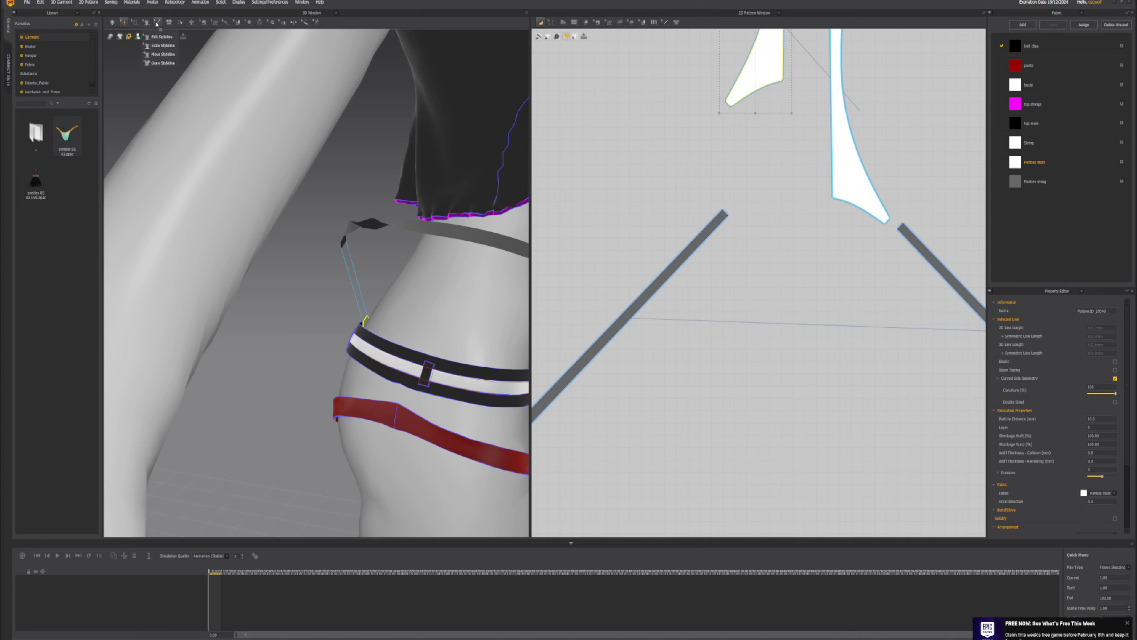
click(158, 22)
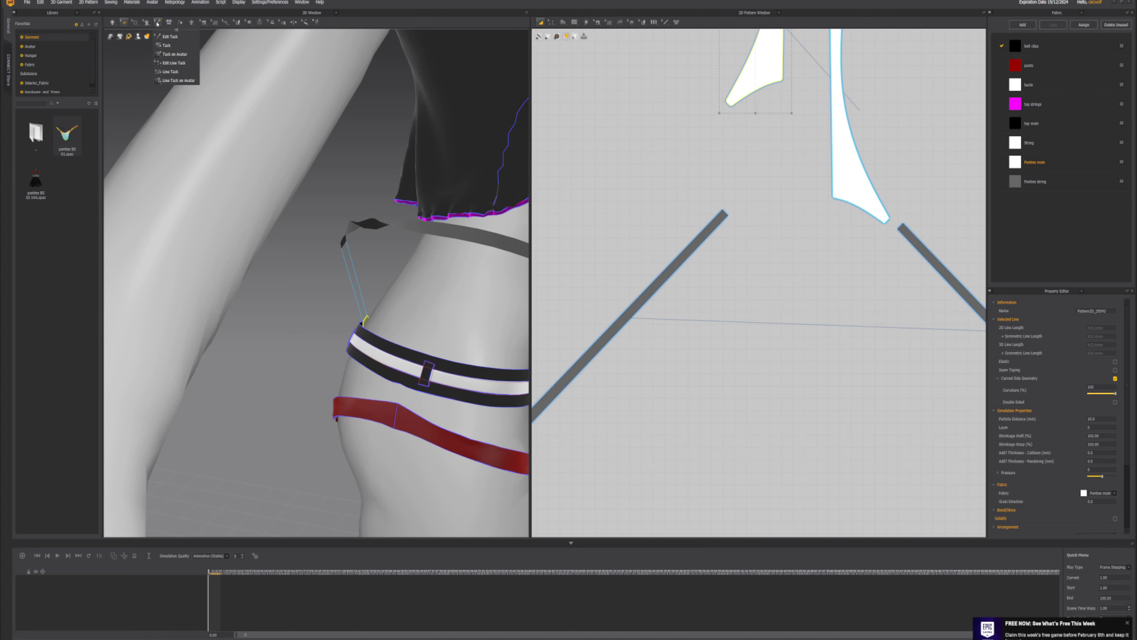
click(146, 27)
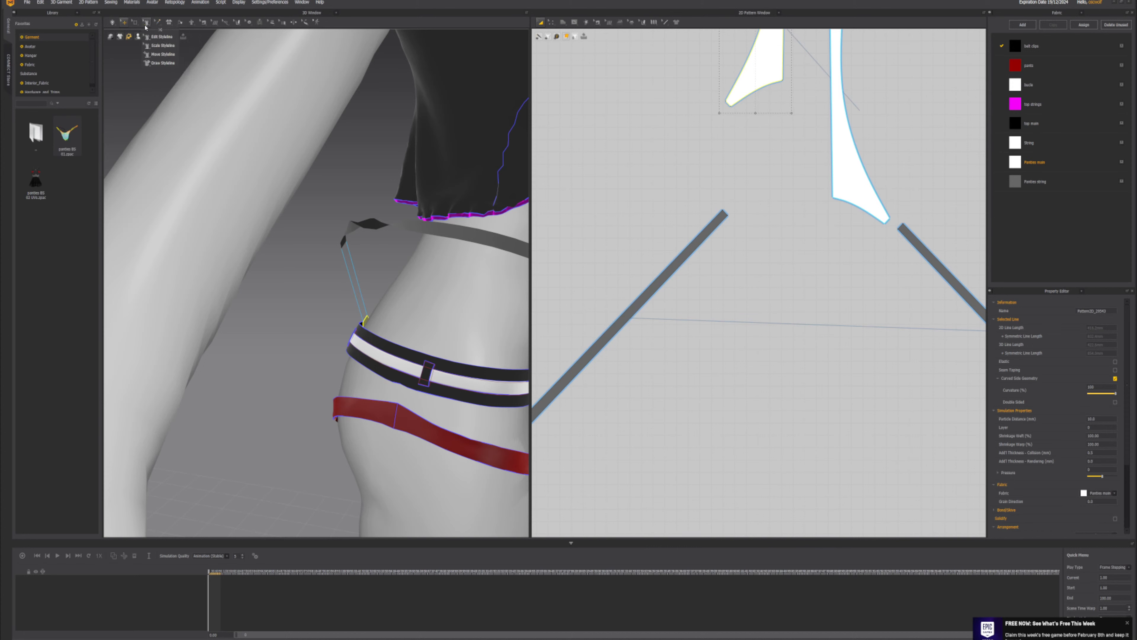
click(124, 25)
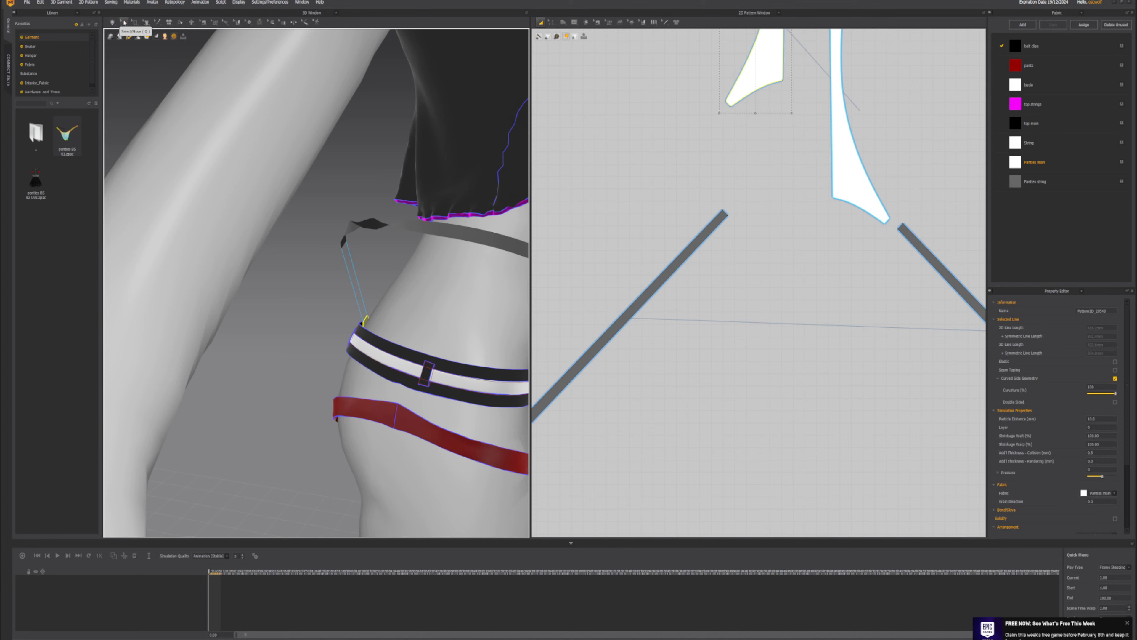
mouse_move(134, 22)
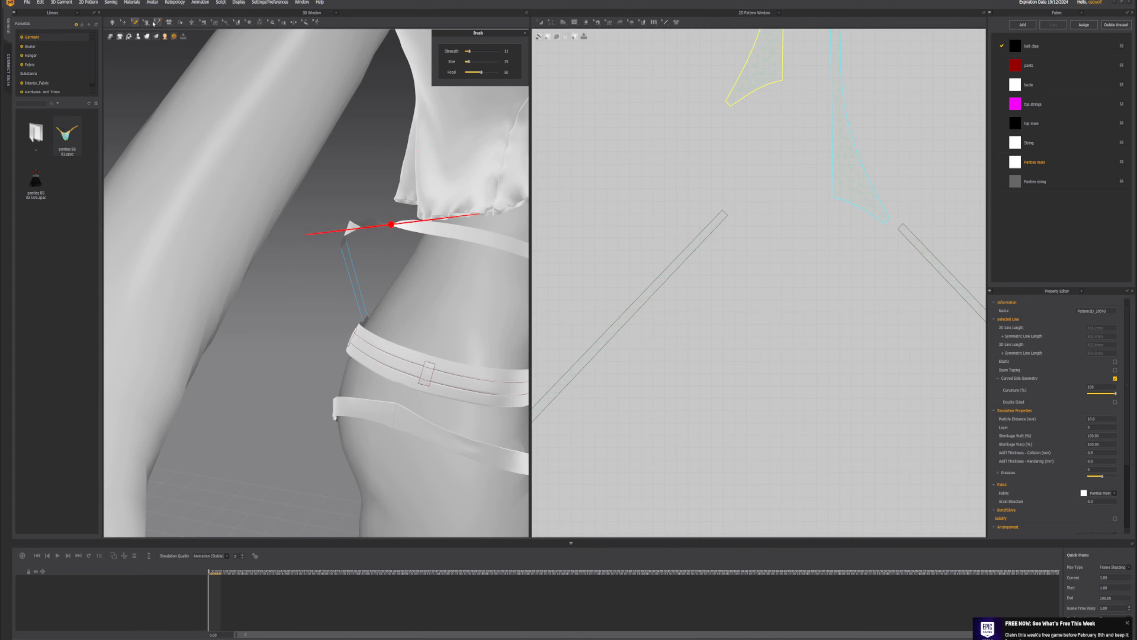
- Box-select the mesh of the panty string's upper end in the 2D pattern with Select Mesh (Box)
click(134, 22)
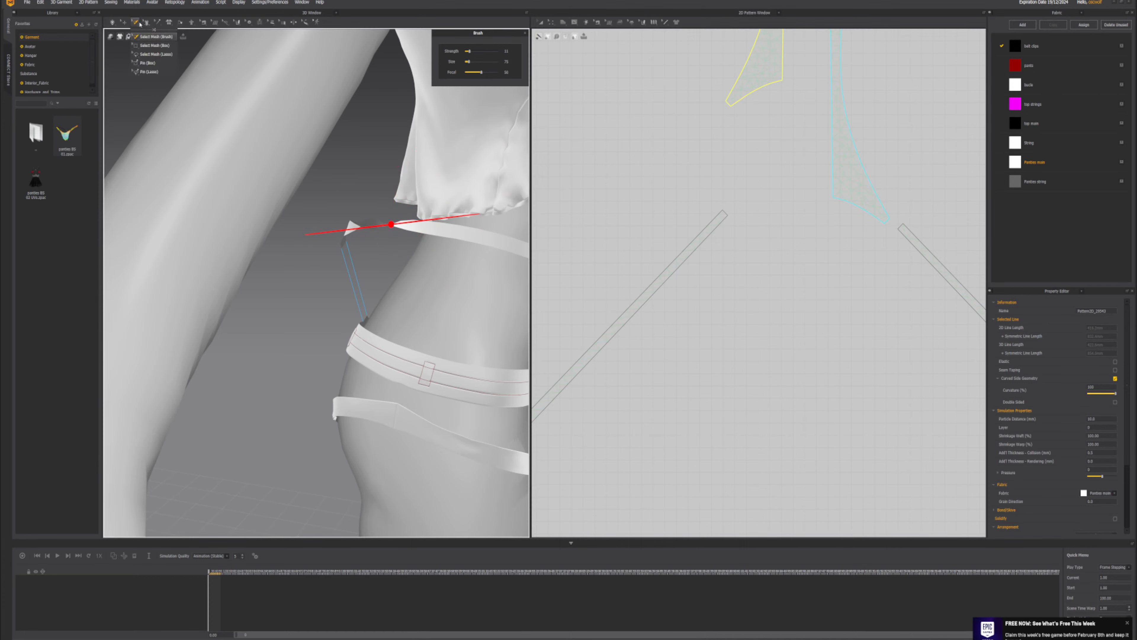
click(152, 45)
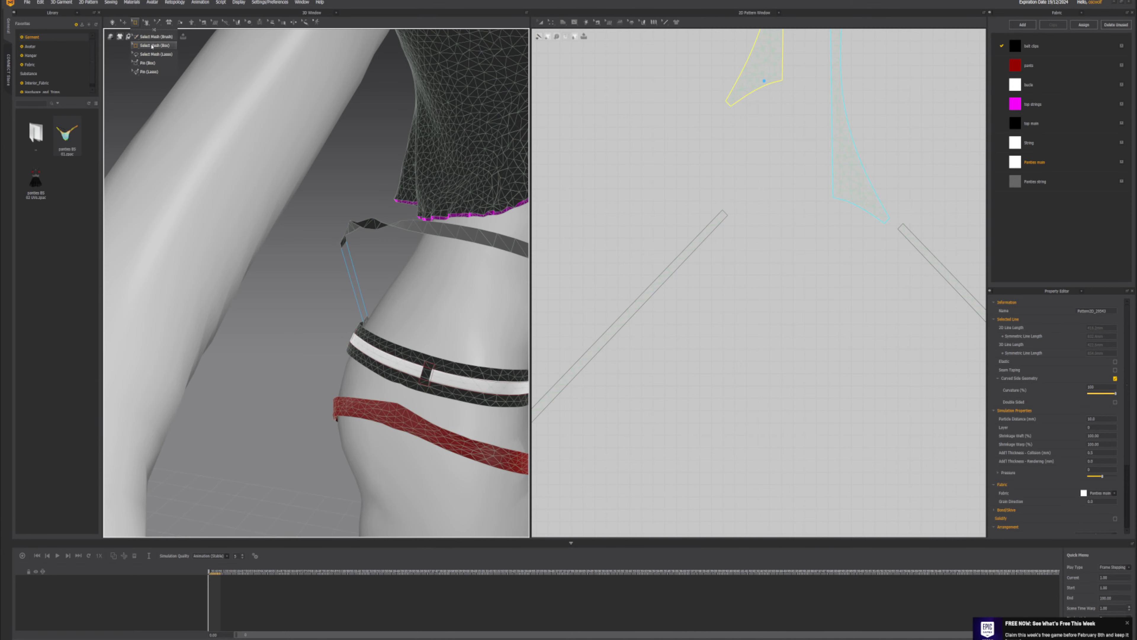
drag(616, 172, 773, 348)
mouse_move(426, 285)
right_down()
mouse_move(342, 273)
mouse_move(429, 290)
right_up()
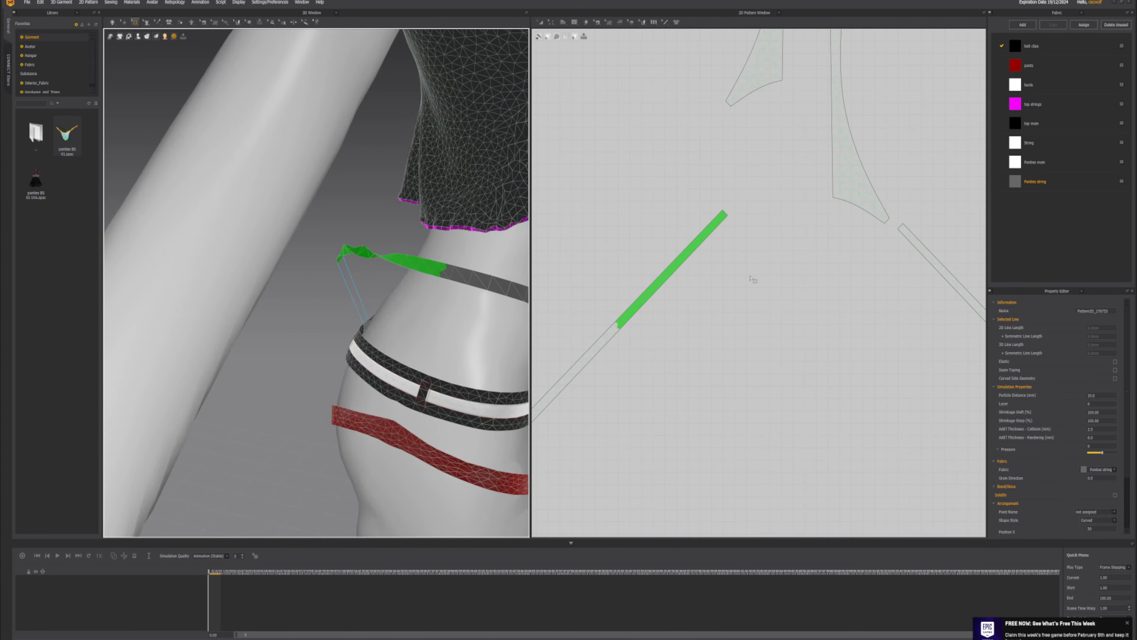
drag(764, 309, 637, 184)
- Rotate the selected end of the panty string in 3D with the gizmo to untwist it
right_drag(495, 272, 397, 282)
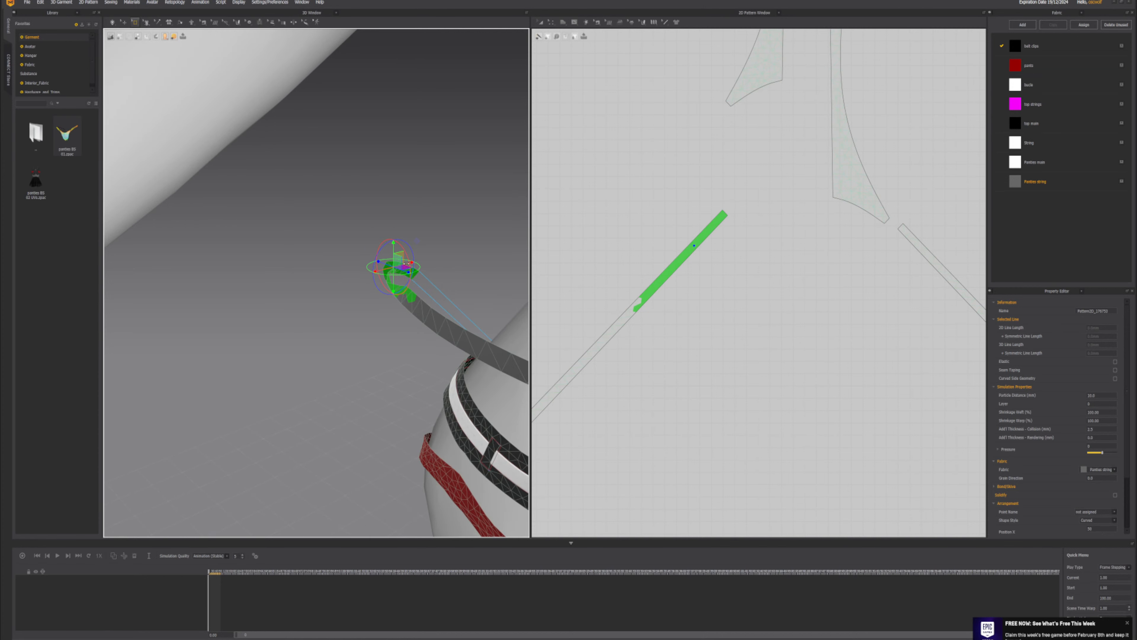
drag(379, 251, 287, 244)
drag(406, 272, 358, 267)
scroll(358, 267, down, 5)
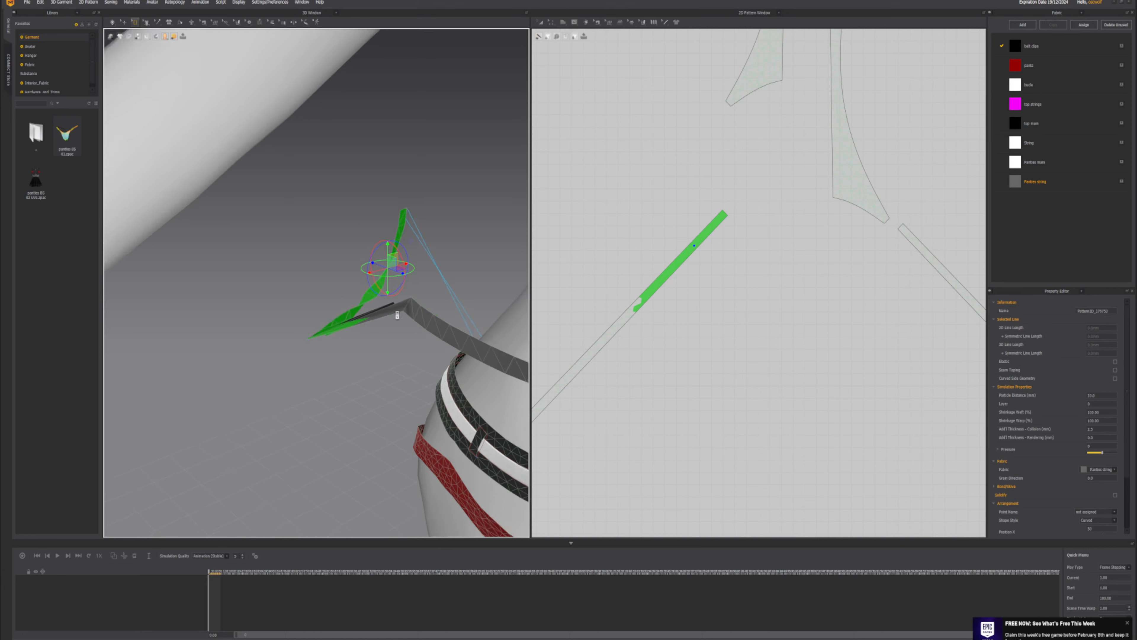
- Simulate the garment and raise the selected mesh section of the panties string above the belt at the back hip
scroll(396, 322, down, 5)
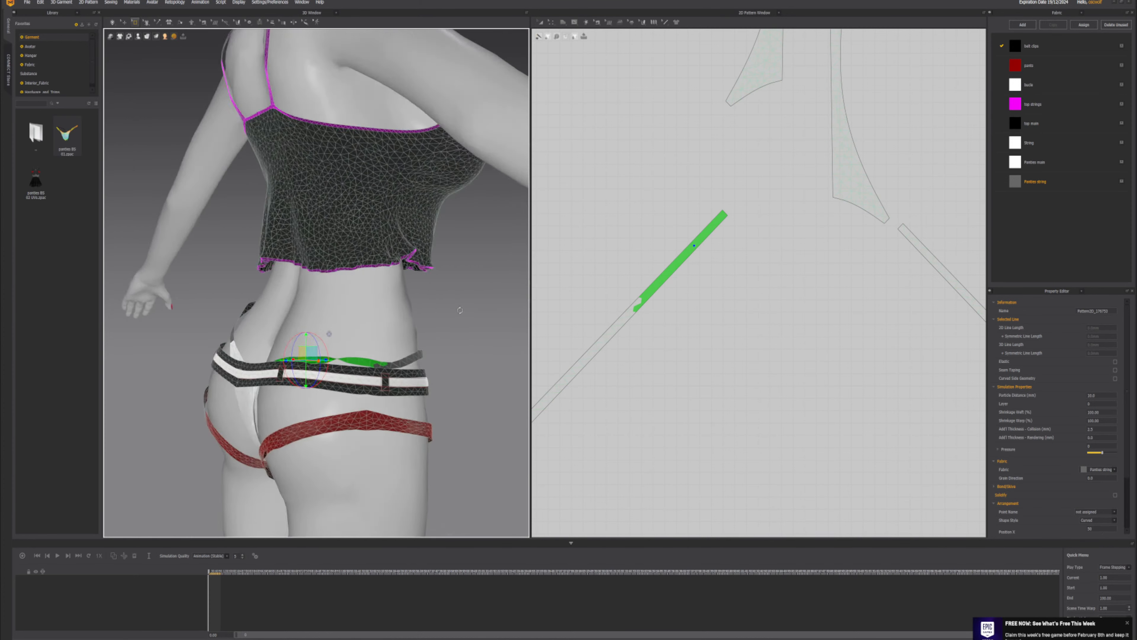
key(space)
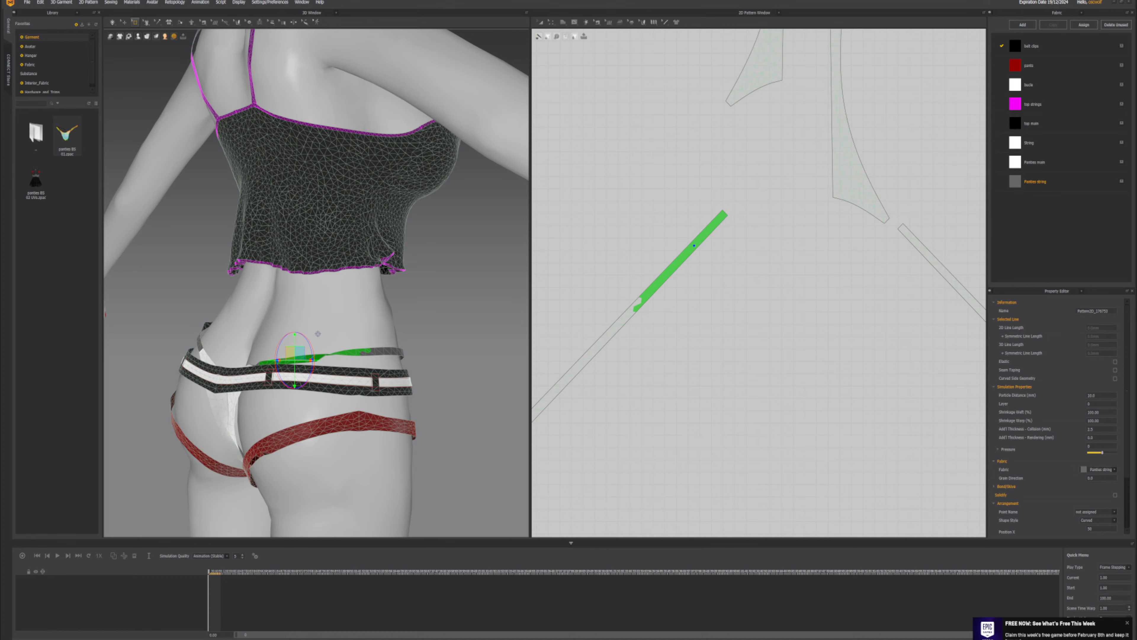
right_drag(432, 284, 382, 330)
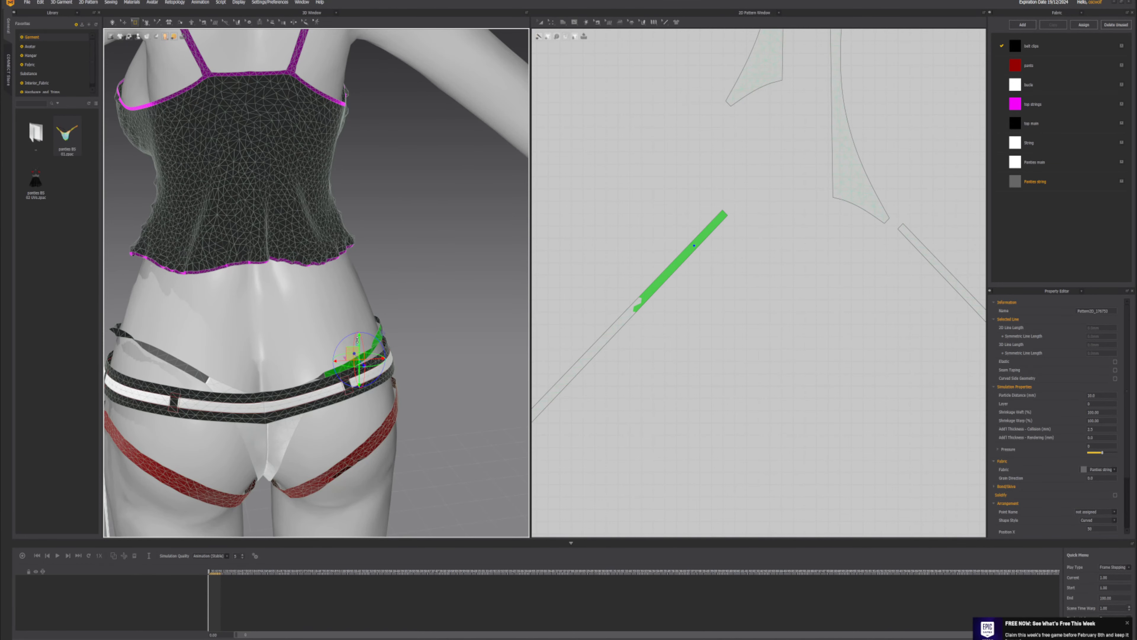
drag(356, 336, 352, 305)
key(space)
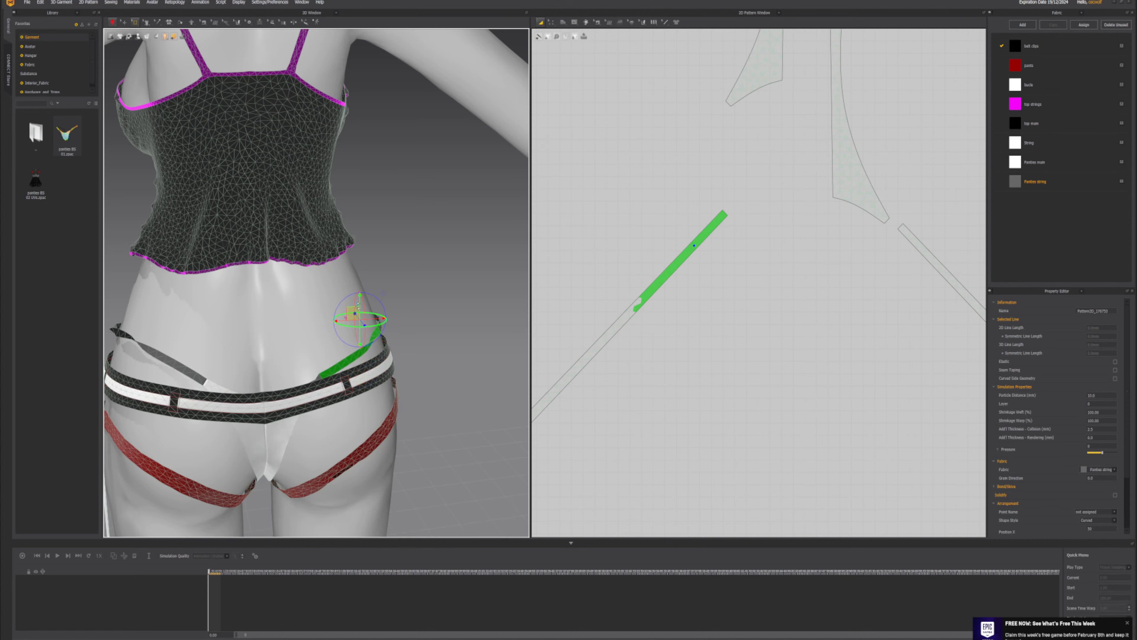
drag(358, 280, 365, 254)
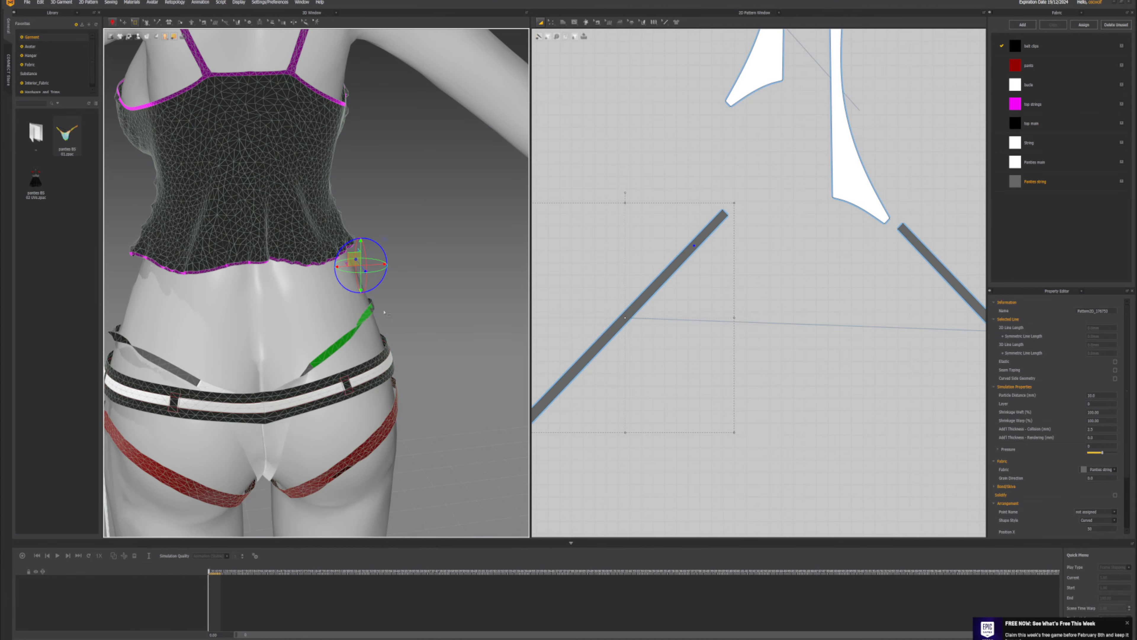
- Examine how the panties' back panels and side strings sit around the hips from the back and front
right_drag(367, 322, 383, 345)
scroll(372, 290, up, 3)
click(344, 383)
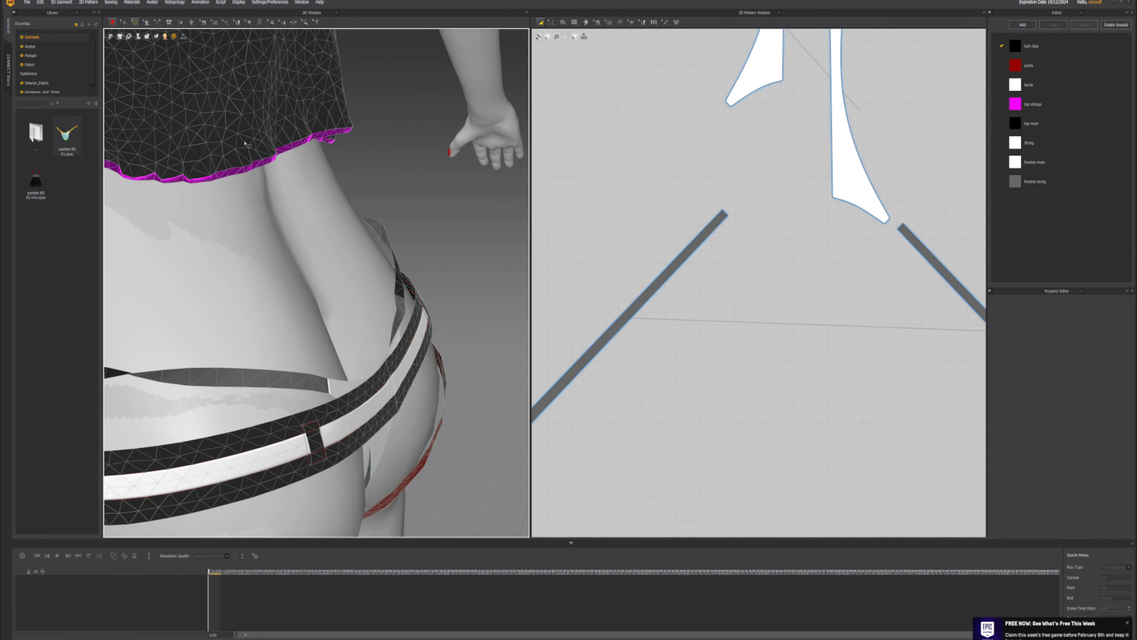
key(q)
click(349, 382)
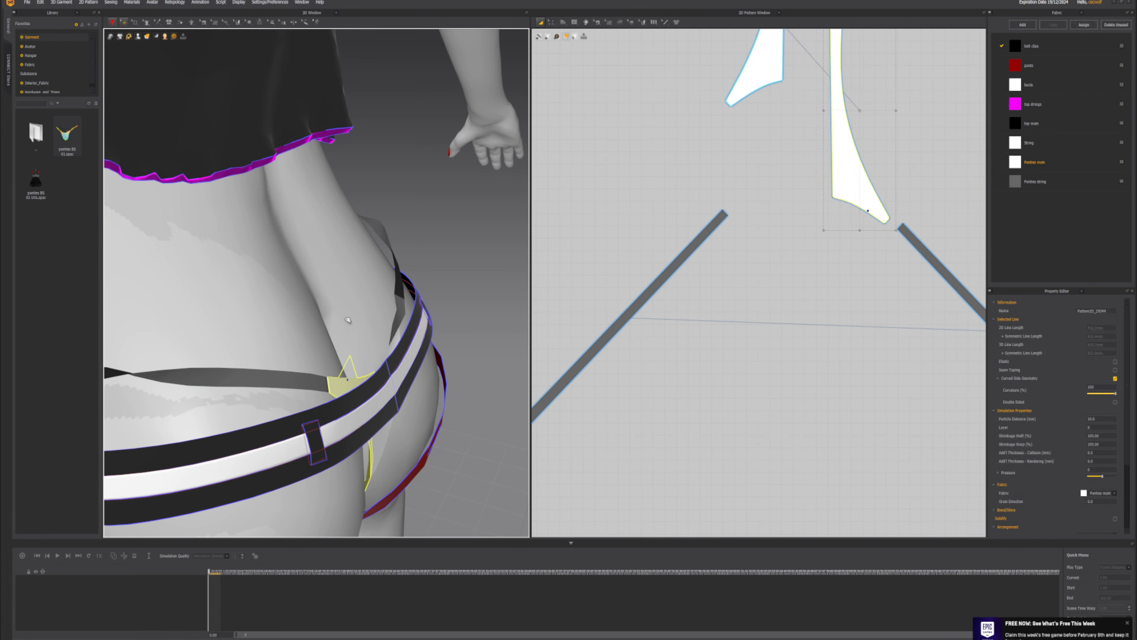
click(387, 231)
scroll(336, 275, down, 3)
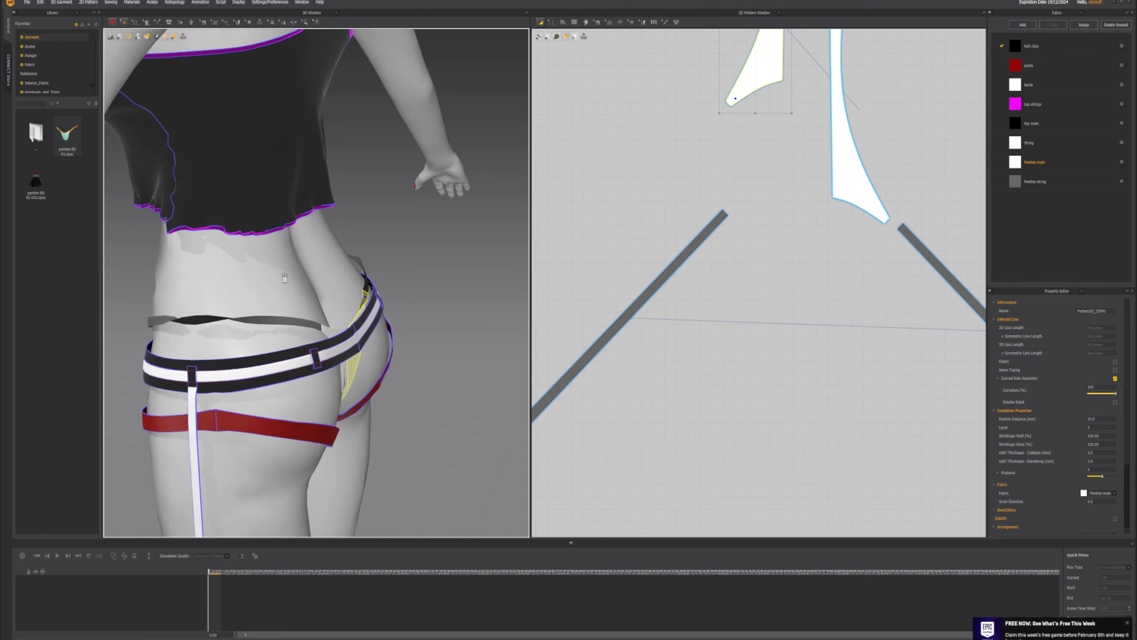
right_drag(336, 275, 373, 297)
scroll(381, 299, down, 2)
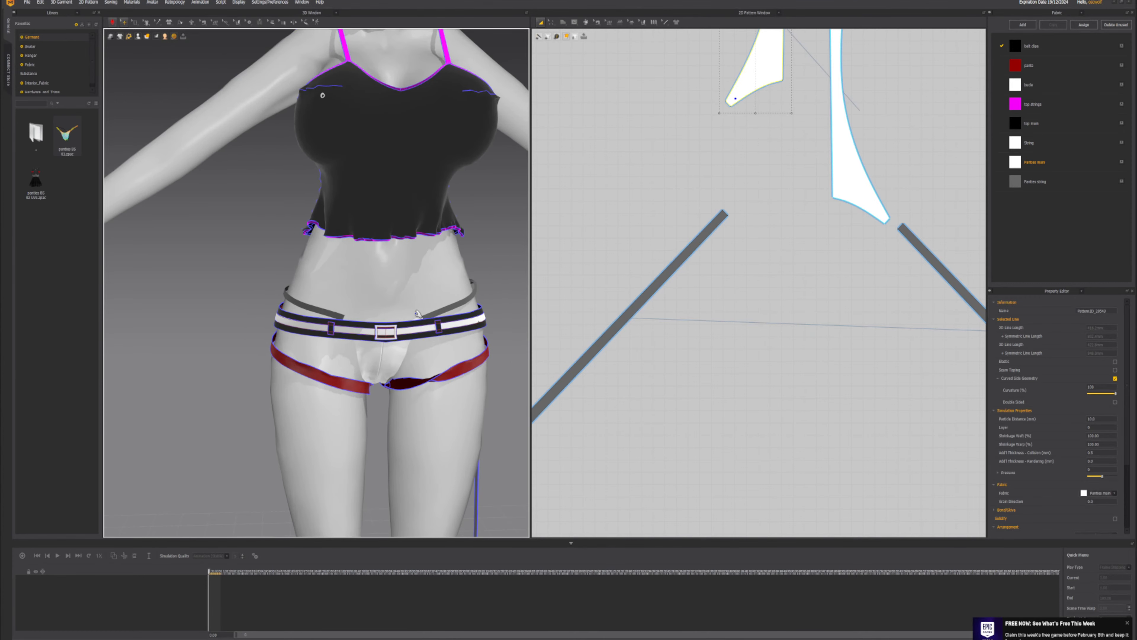
scroll(641, 333, down, 4)
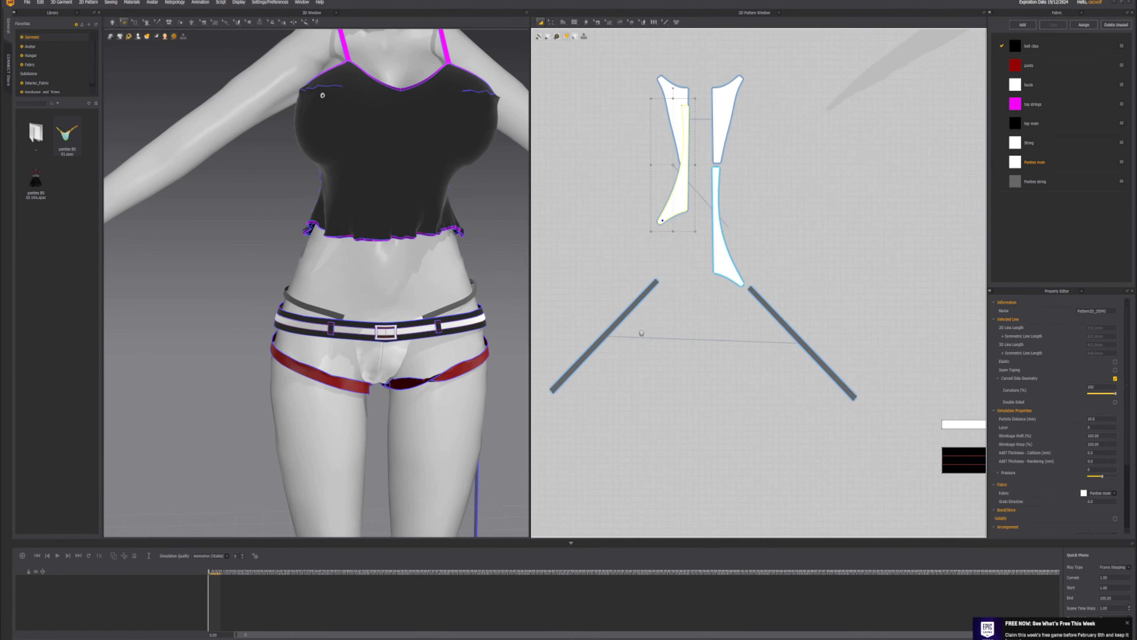
- Pull the panties string higher over the hip and lower back while the simulation runs
right_drag(460, 286, 346, 309)
mouse_move(276, 294)
right_down()
mouse_move(309, 294)
mouse_move(250, 292)
mouse_move(367, 298)
mouse_move(294, 285)
right_up()
scroll(367, 298, up, 4)
key(space)
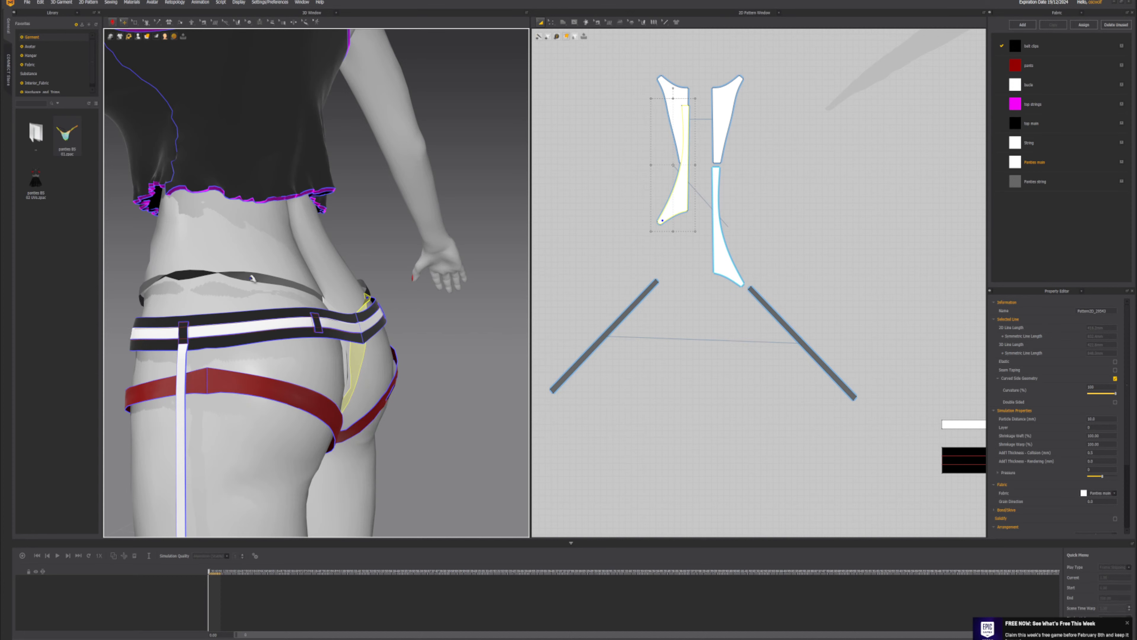
drag(260, 280, 317, 223)
click(312, 215)
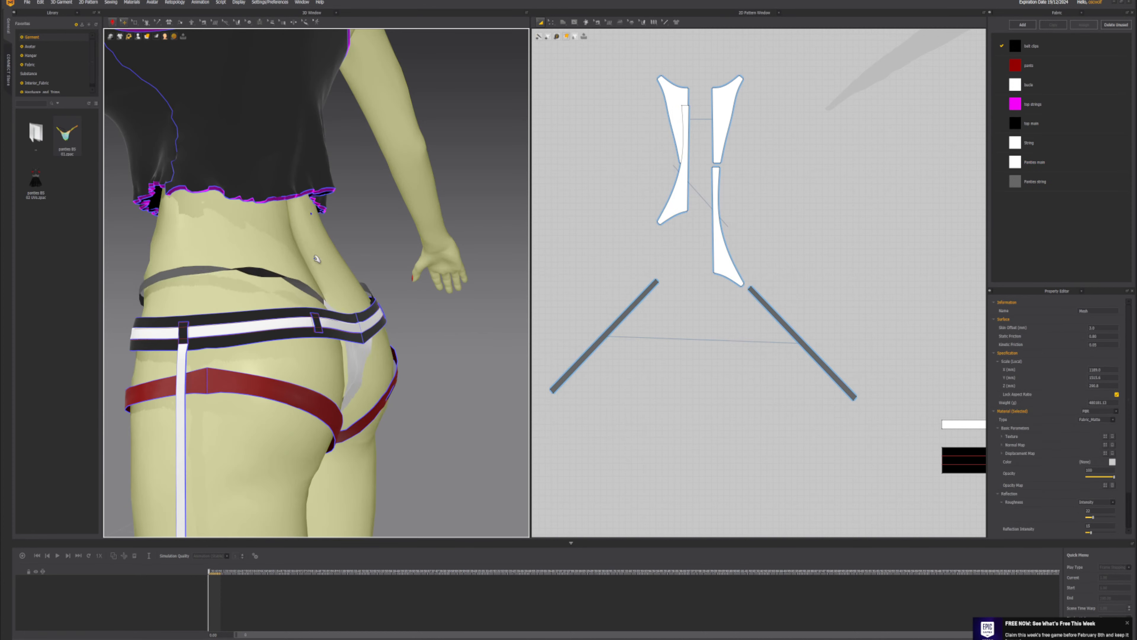
drag(201, 274, 228, 222)
key(space)
right_drag(236, 243, 407, 306)
scroll(397, 315, up, 2)
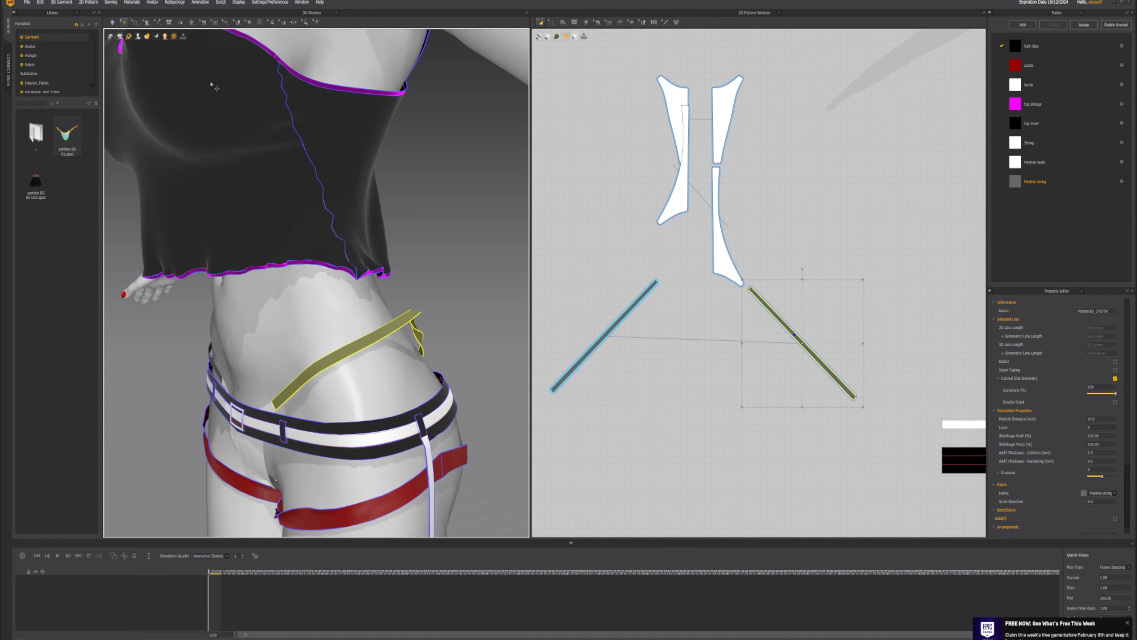
click(158, 23)
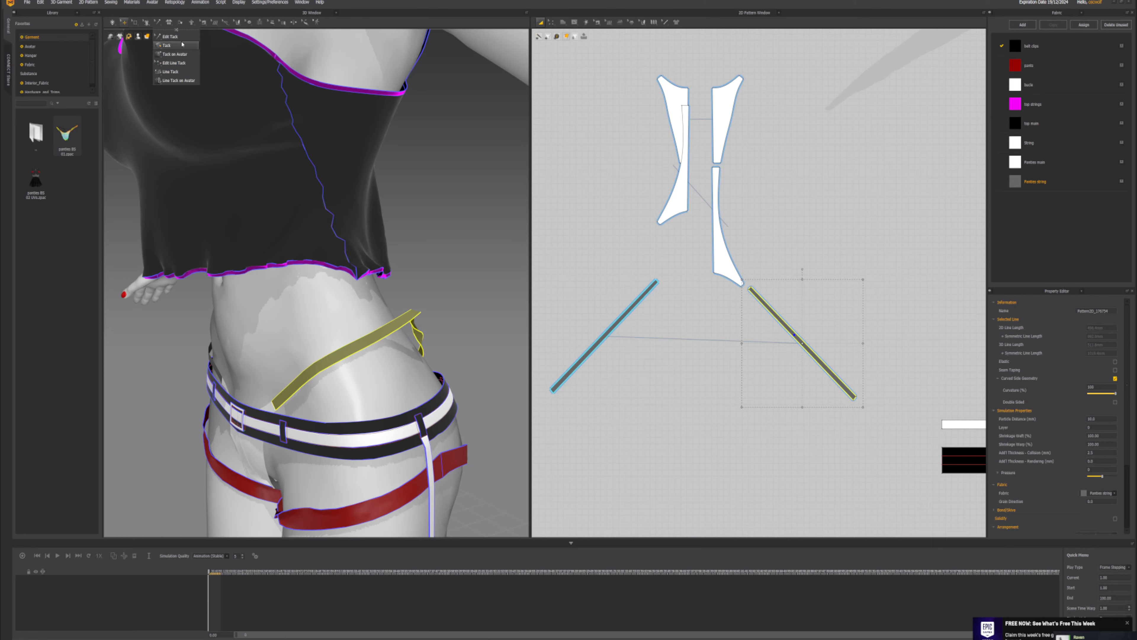
click(190, 80)
click(157, 23)
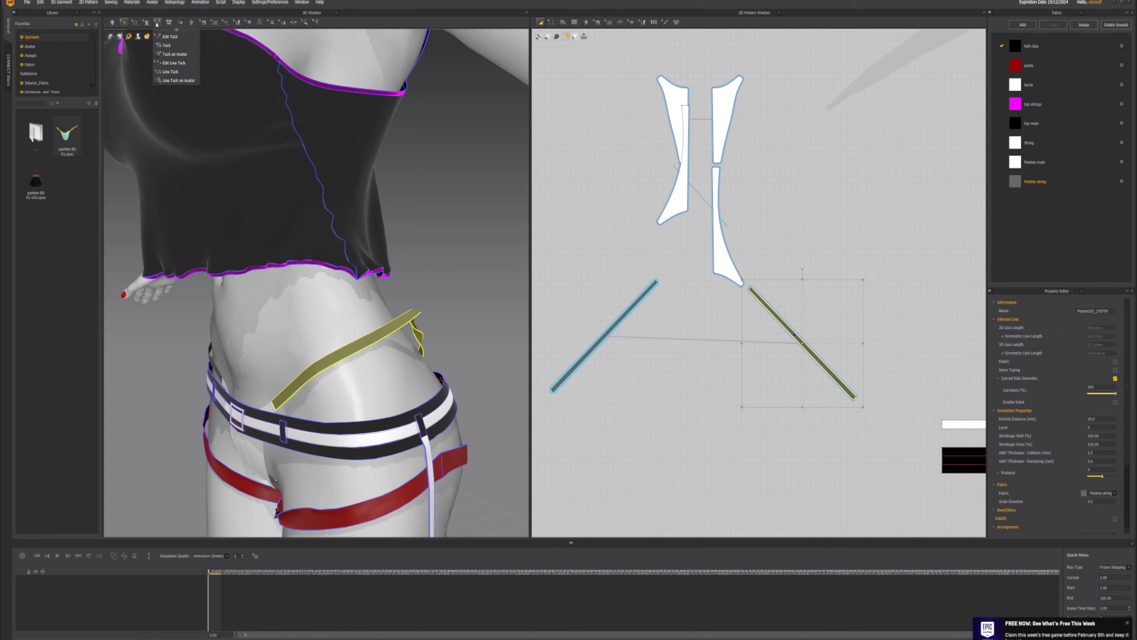
- Pin the top of the panties string at the hip using Pin (Lasso) and attach the pin to the avatar
mouse_move(145, 25)
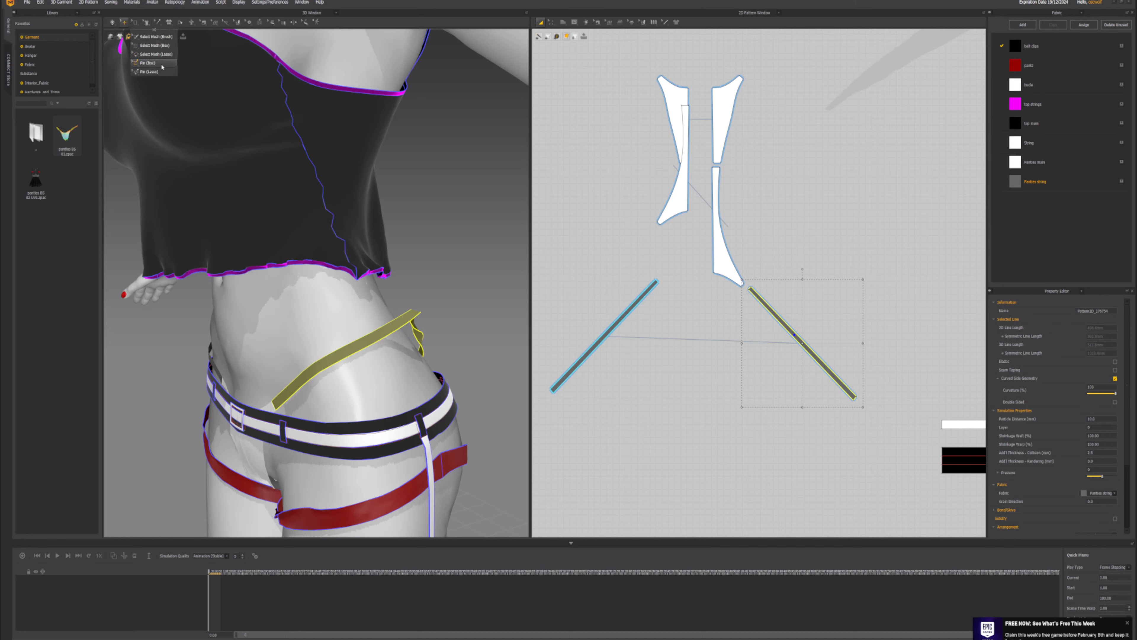
click(155, 72)
mouse_move(448, 294)
right_down()
mouse_move(380, 300)
mouse_move(398, 311)
right_up()
mouse_move(397, 307)
mouse_down()
mouse_move(407, 338)
mouse_move(385, 311)
mouse_up()
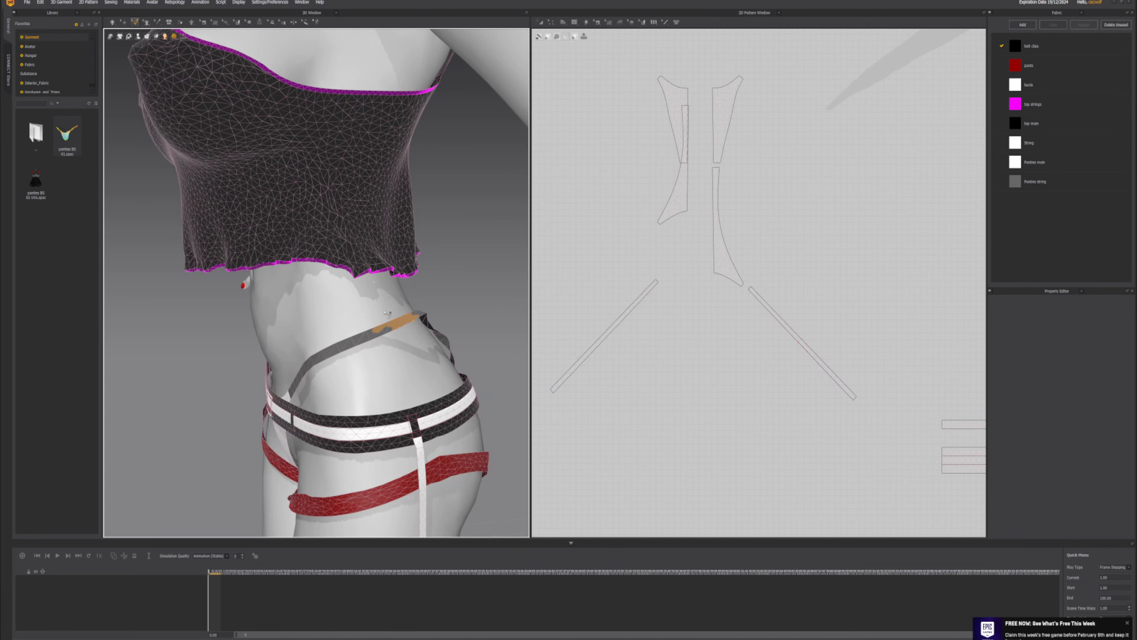
right_click(401, 323)
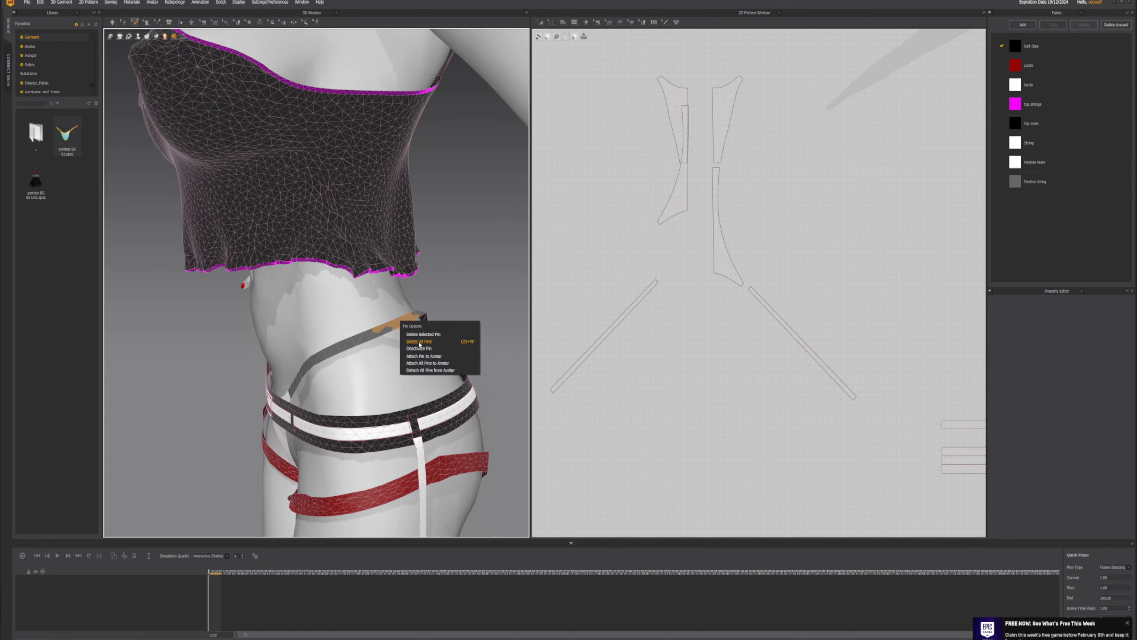
click(440, 359)
- Pull the panties string on the opposite hip up toward the waist while simulating
key(space)
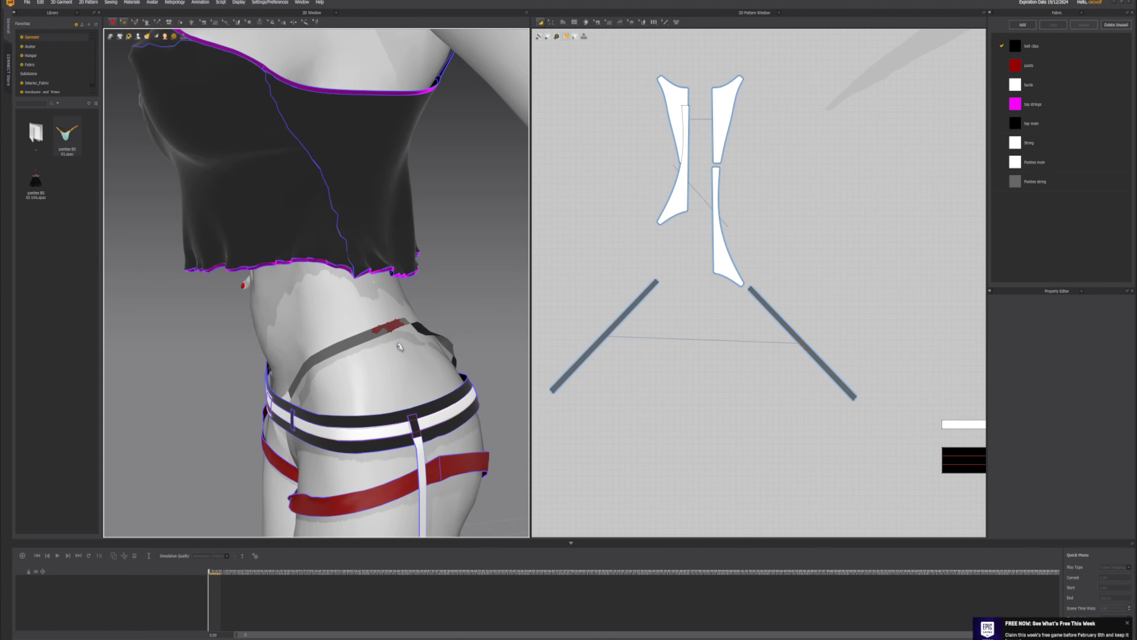
right_drag(395, 348, 303, 374)
drag(336, 398, 358, 303)
key(space)
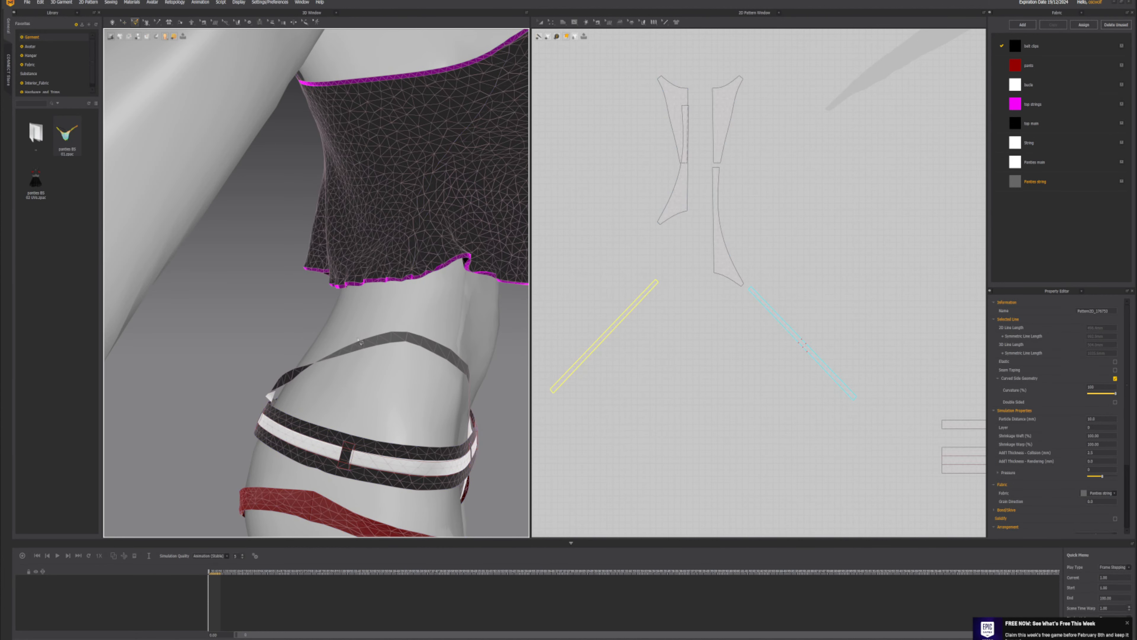
- Lasso a pin area on the raised string at the opposite hip and attach that pin to the avatar
click(370, 326)
drag(379, 360, 369, 341)
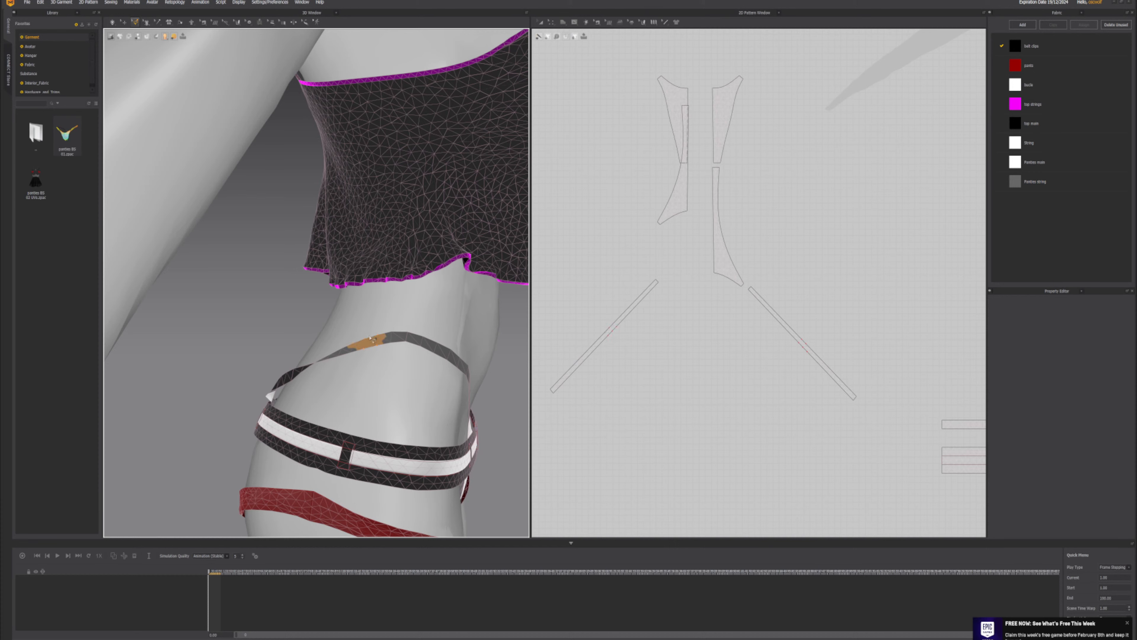
right_click(368, 341)
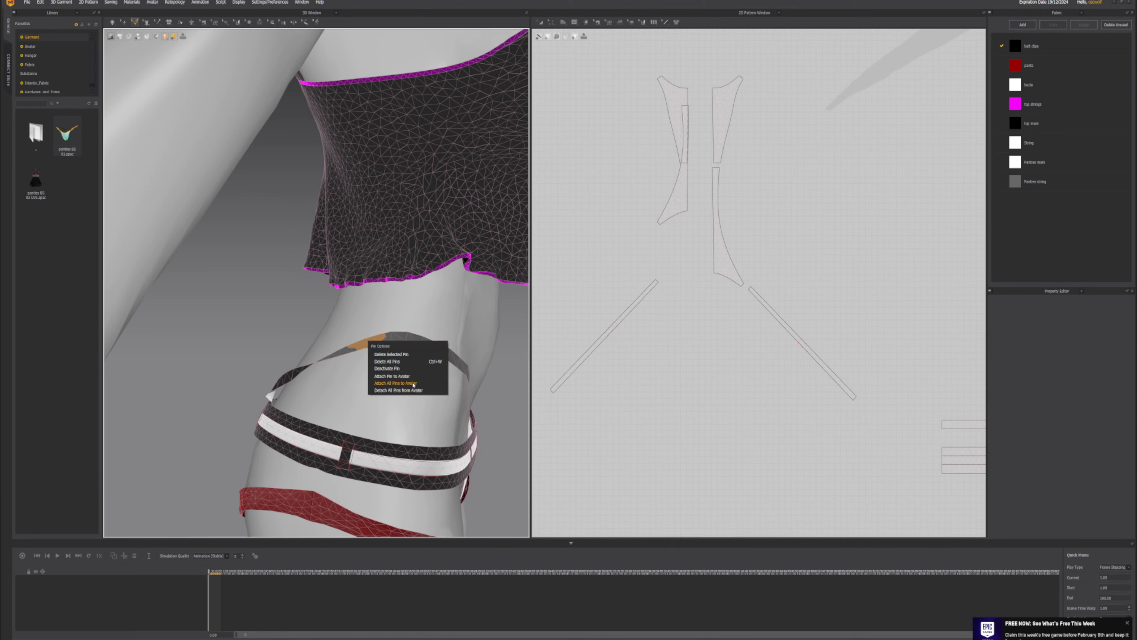
click(390, 377)
- Run the simulation on the pinned strings and check their drape from the back
right_drag(389, 377, 332, 362)
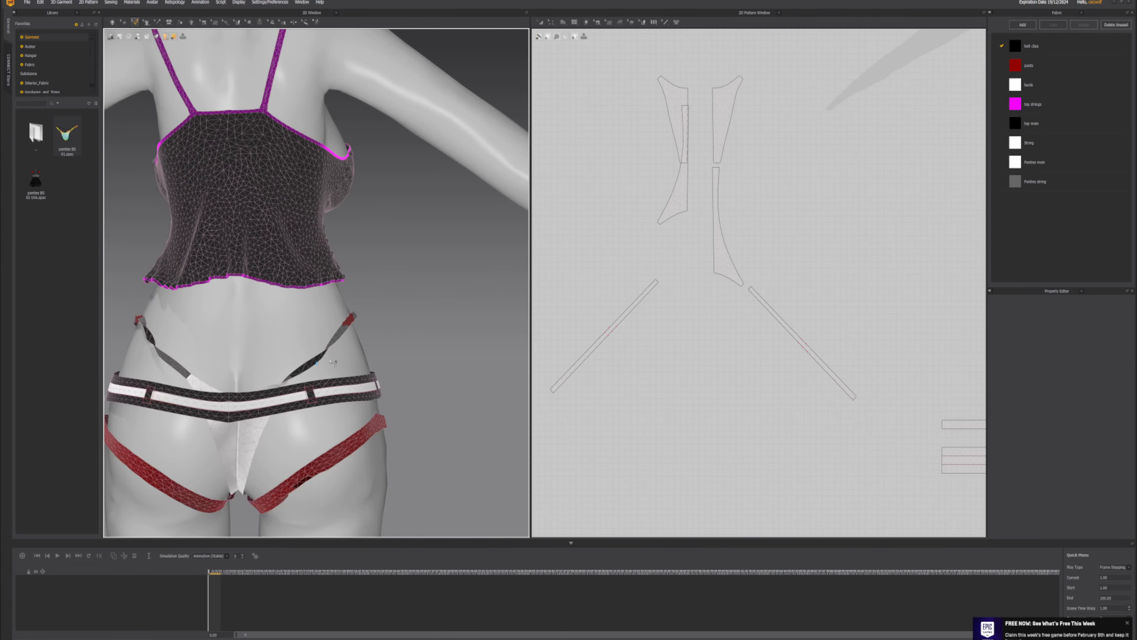
middle_drag(333, 362, 387, 352)
key(q)
key(space)
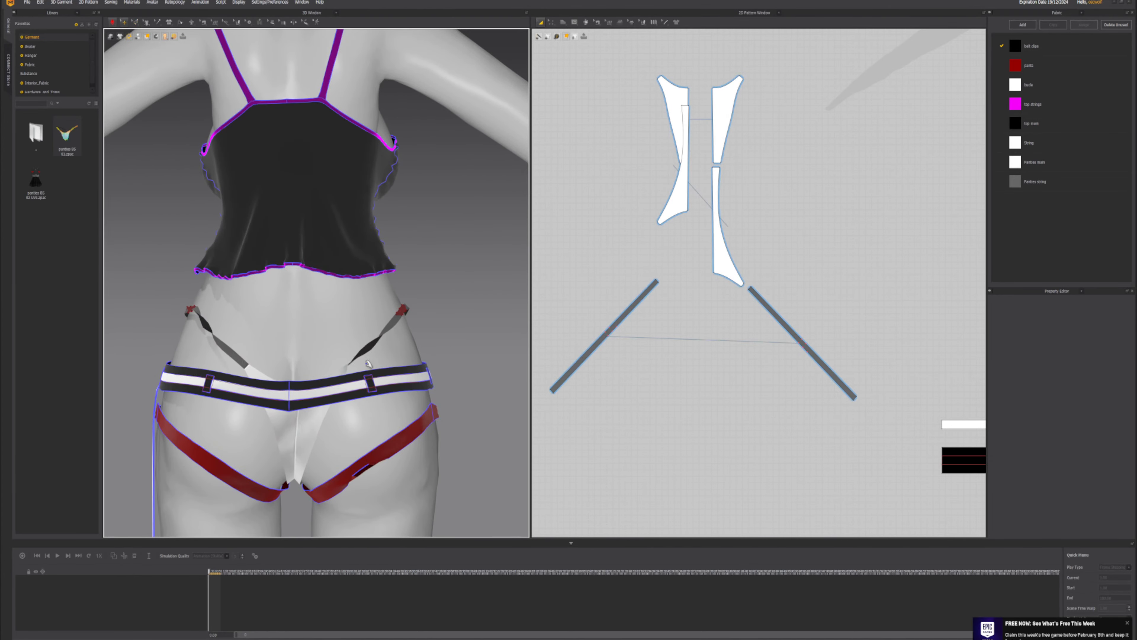
key(space)
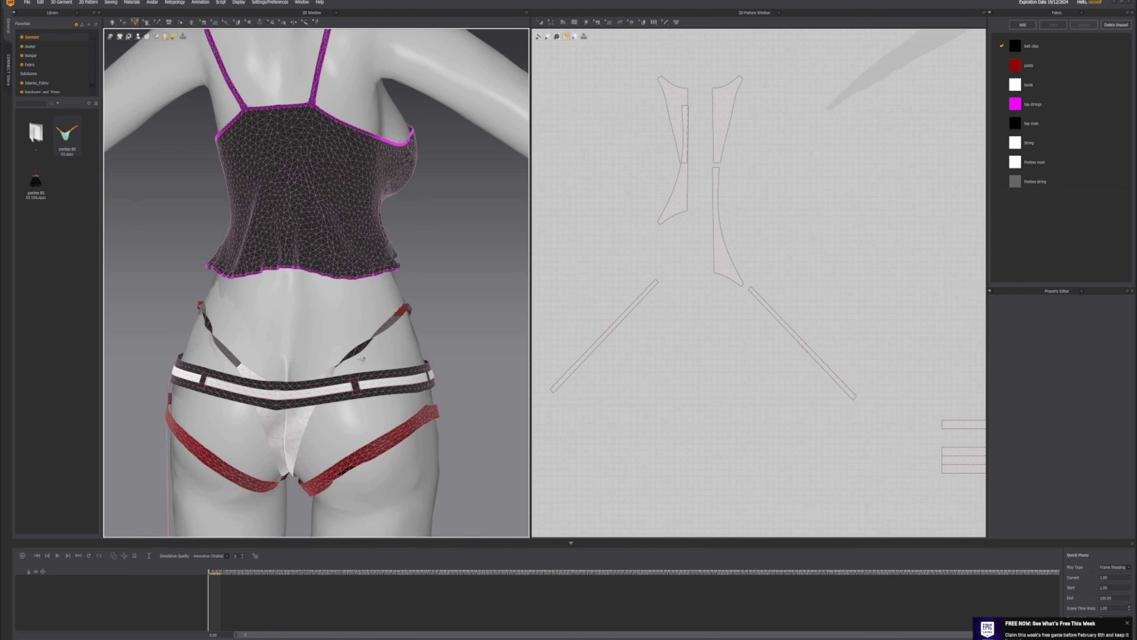
middle_drag(352, 370, 371, 367)
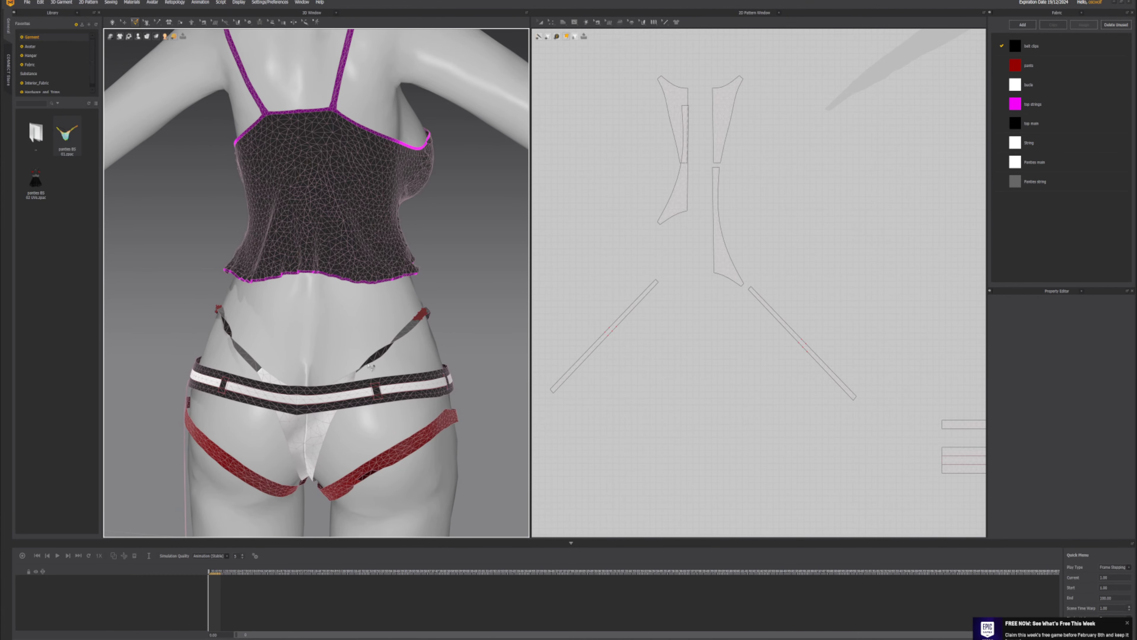
key(space)
- Delete the seam joining the lower tip of the panties' back panel to the end of the side string
middle_drag(622, 372, 693, 346)
click(360, 368)
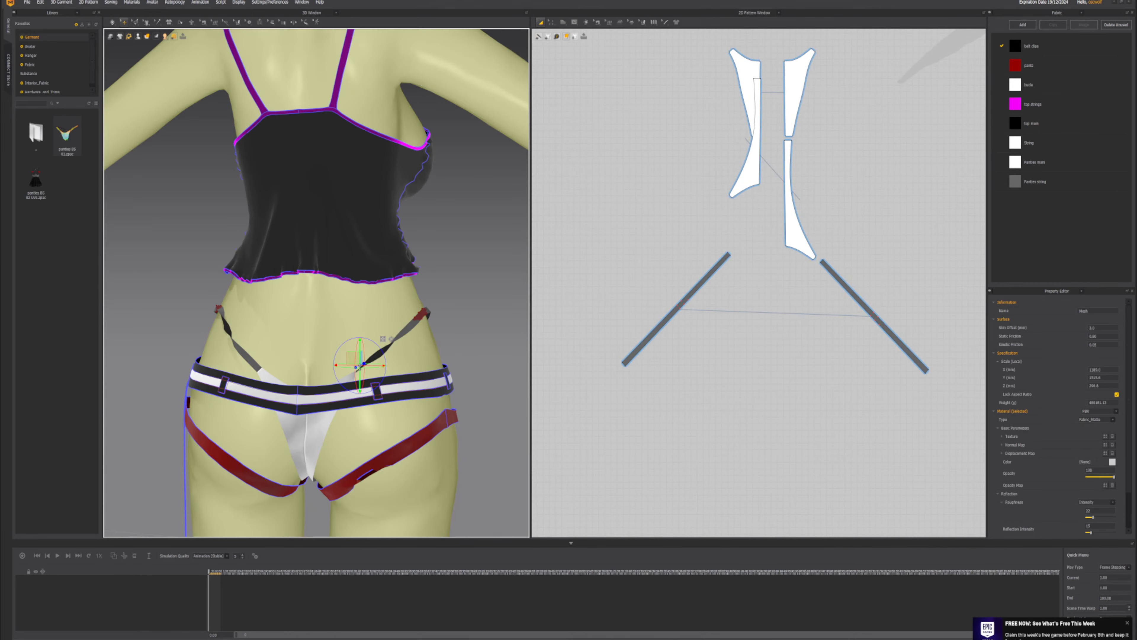
click(257, 367)
scroll(826, 267, up, 5)
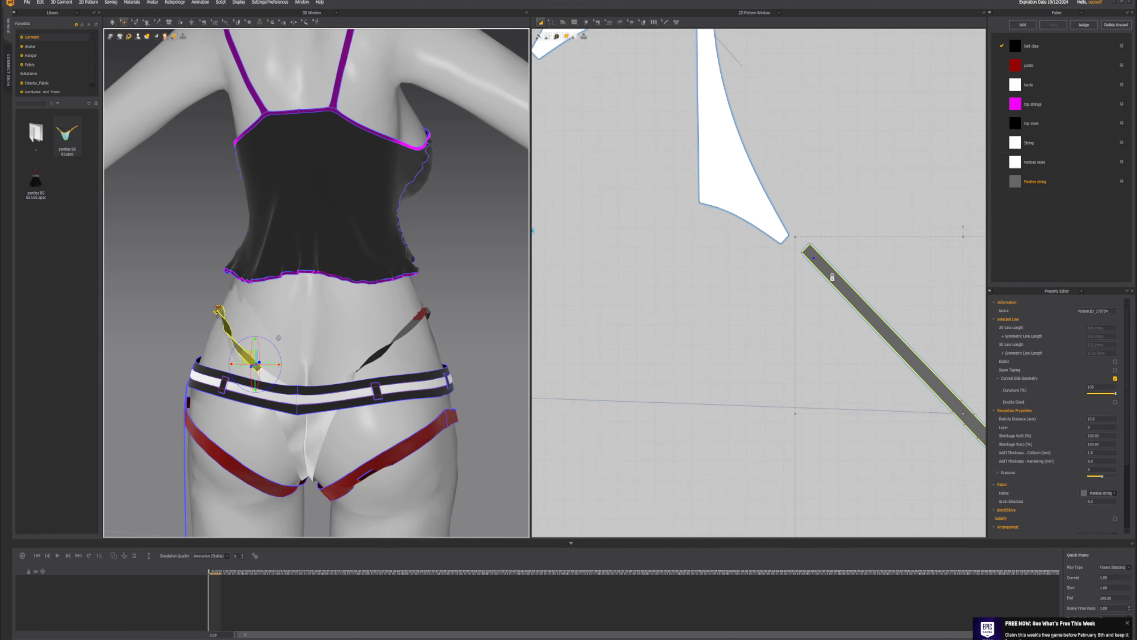
middle_drag(785, 247, 756, 290)
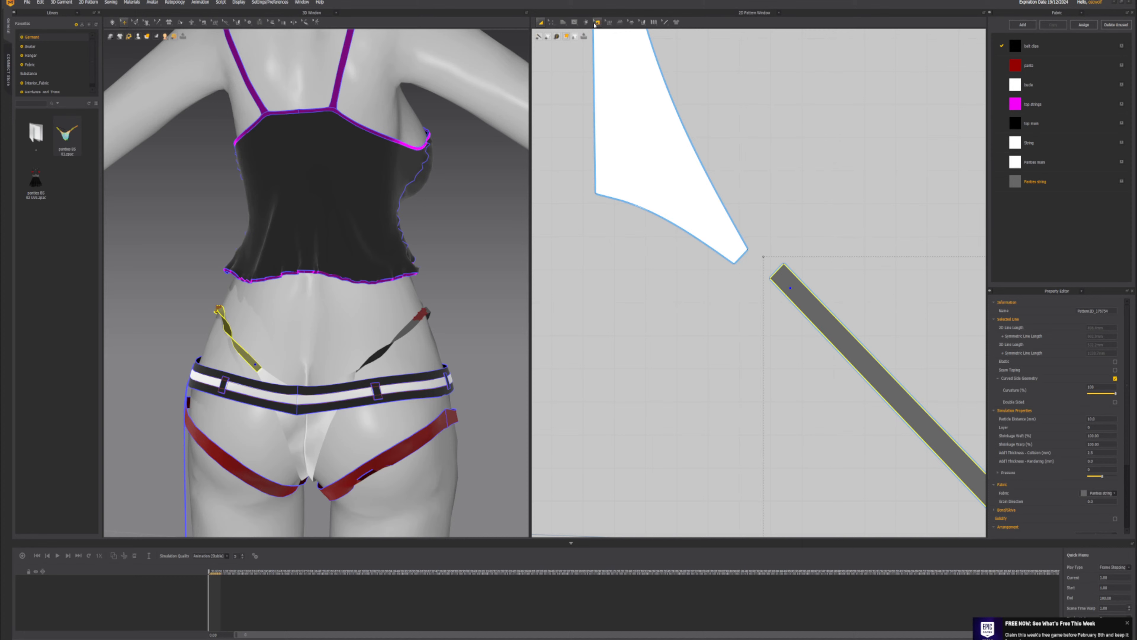
mouse_move(600, 27)
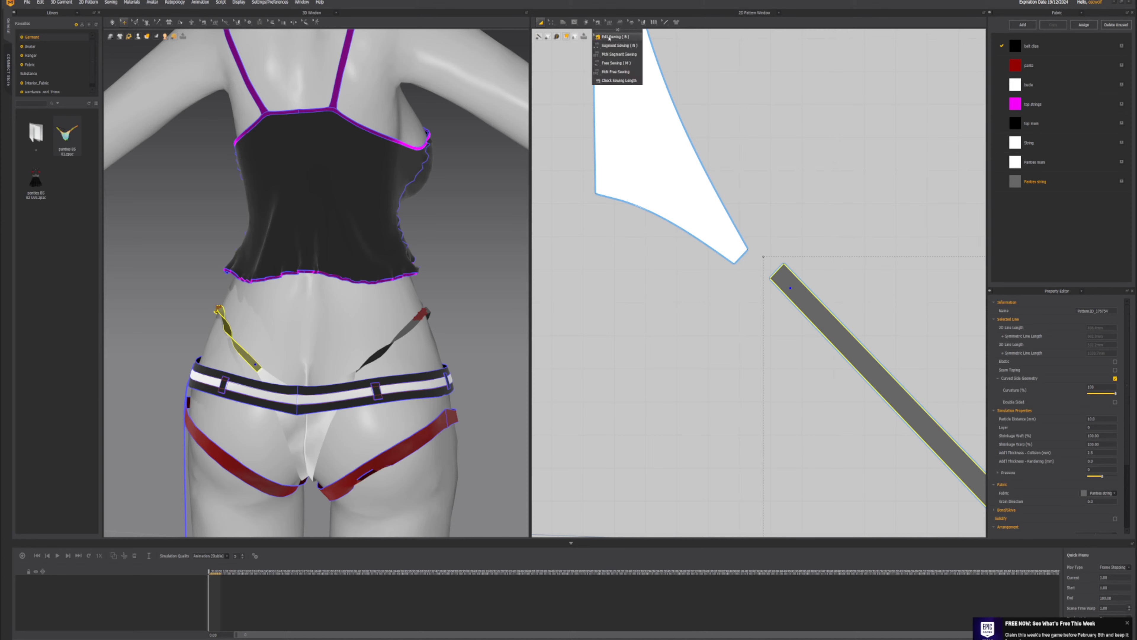
click(618, 45)
click(741, 256)
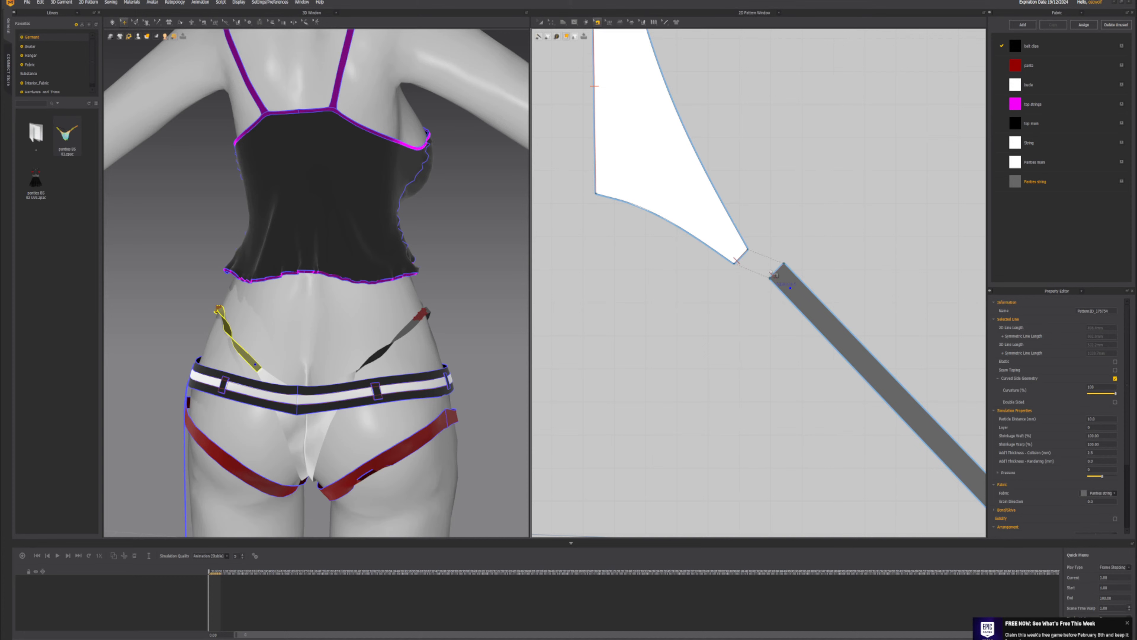
click(774, 274)
right_click(774, 274)
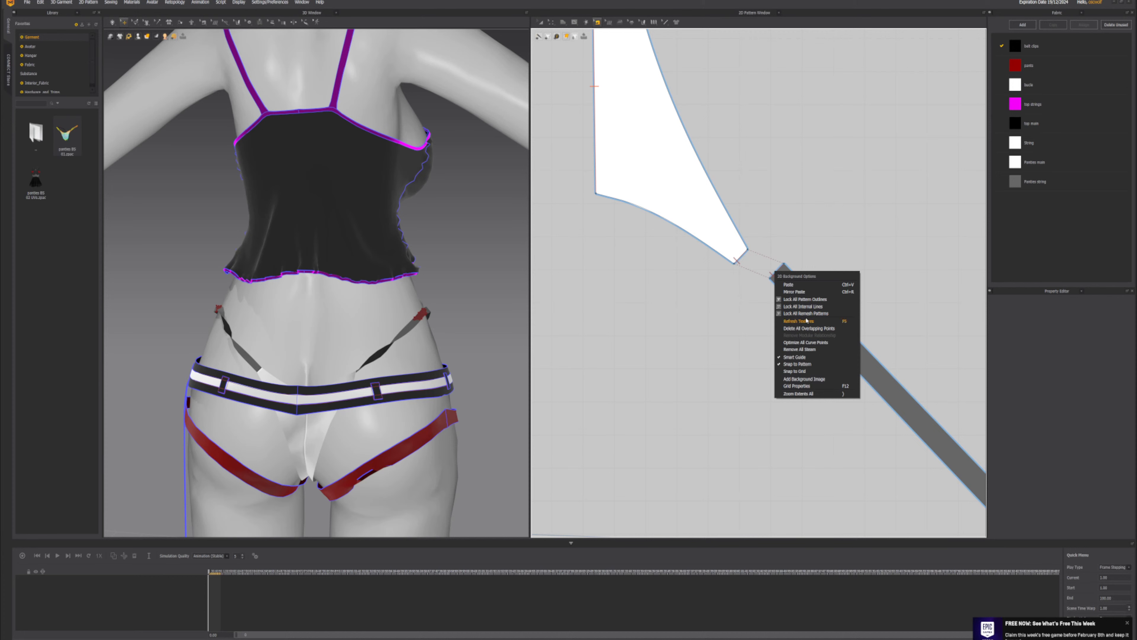
click(701, 332)
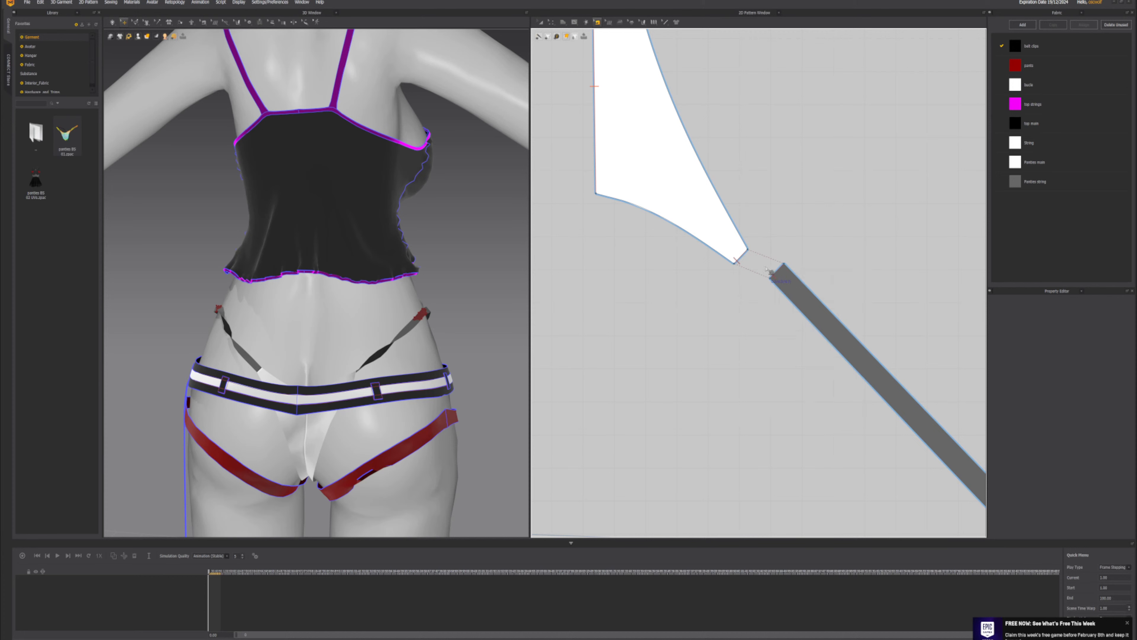
click(778, 277)
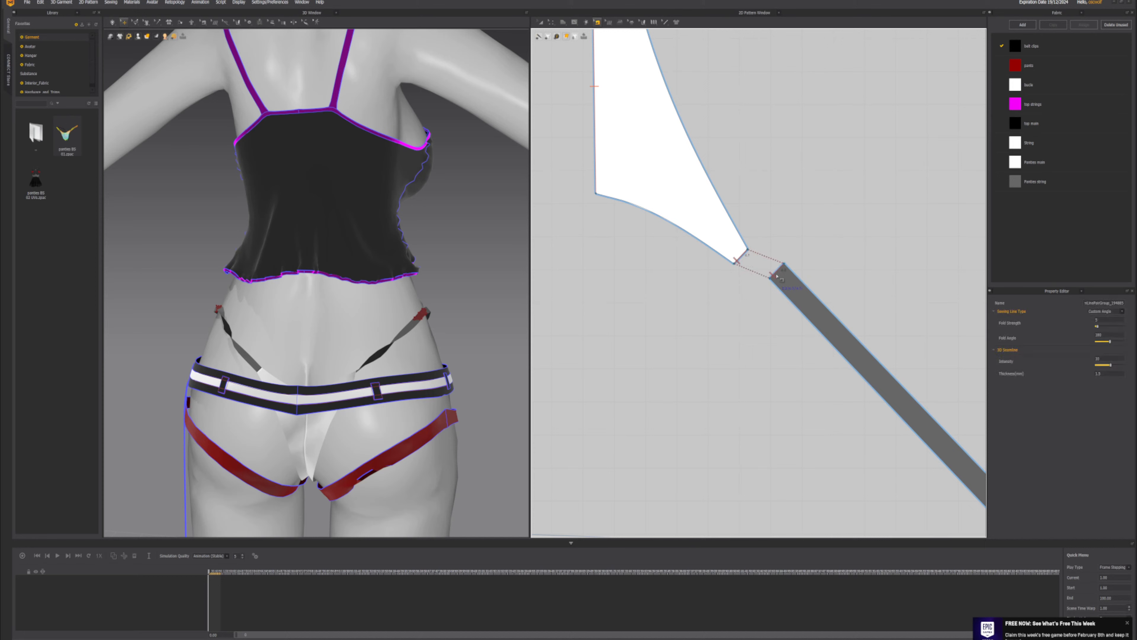
key(Delete)
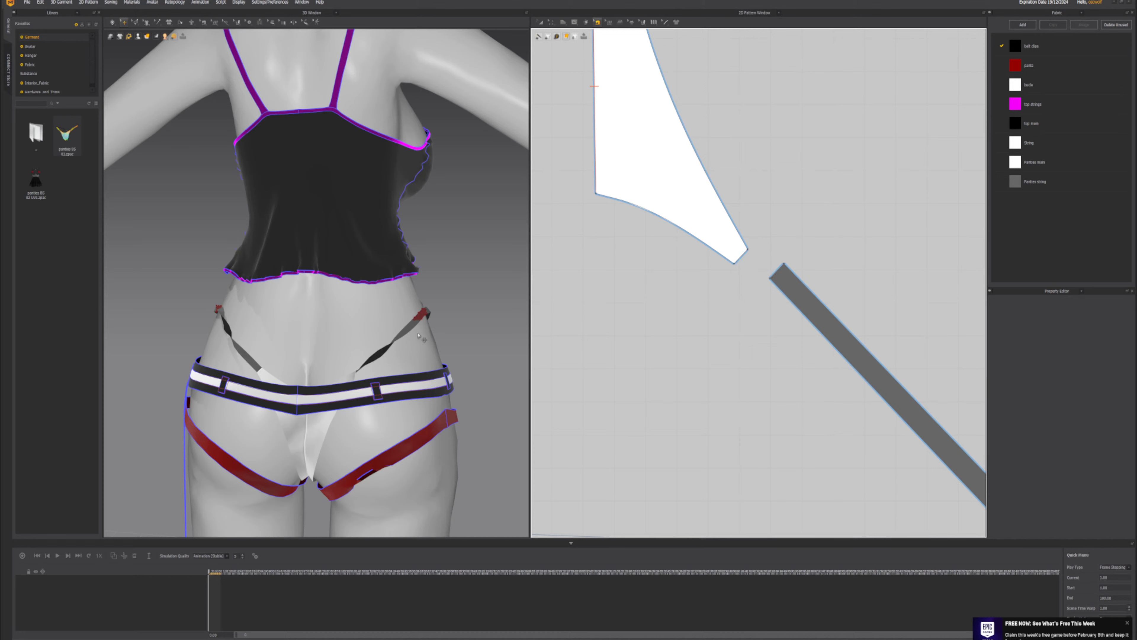
- Pull the panties string's loose end across the back of one hip while simulating to untwist it
right_drag(404, 359, 372, 400)
click(365, 403)
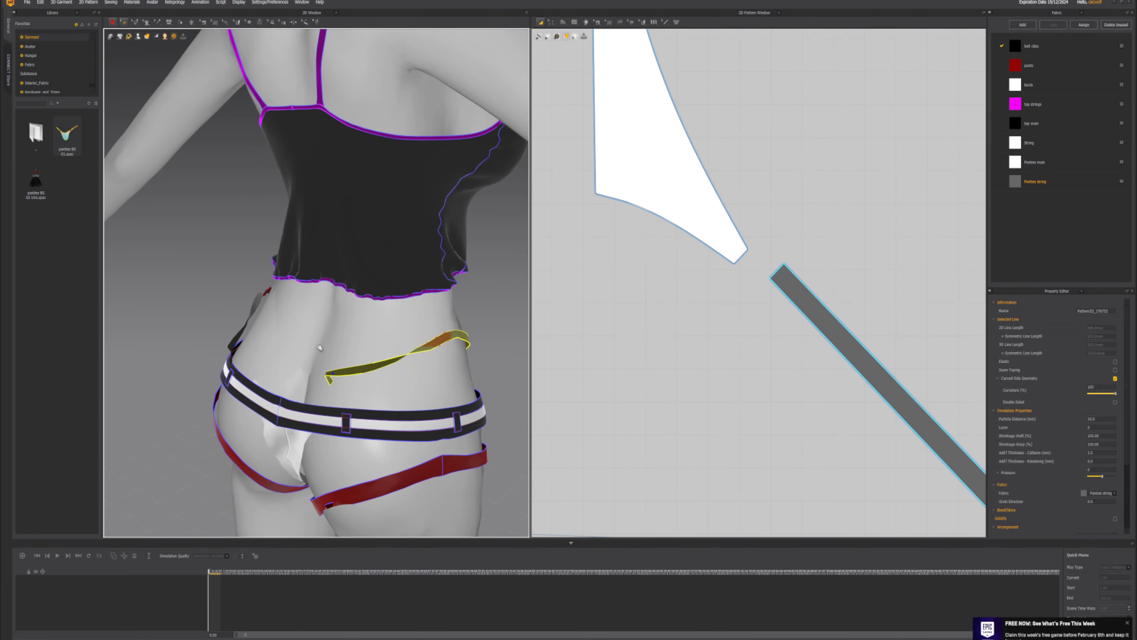
click(306, 390)
click(377, 406)
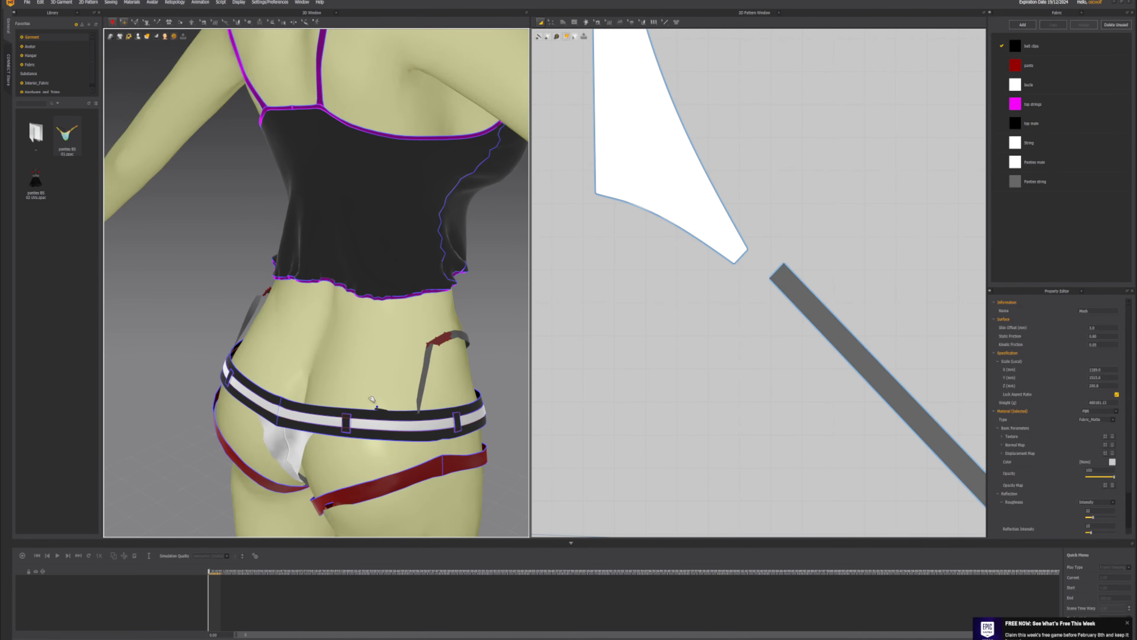
click(406, 400)
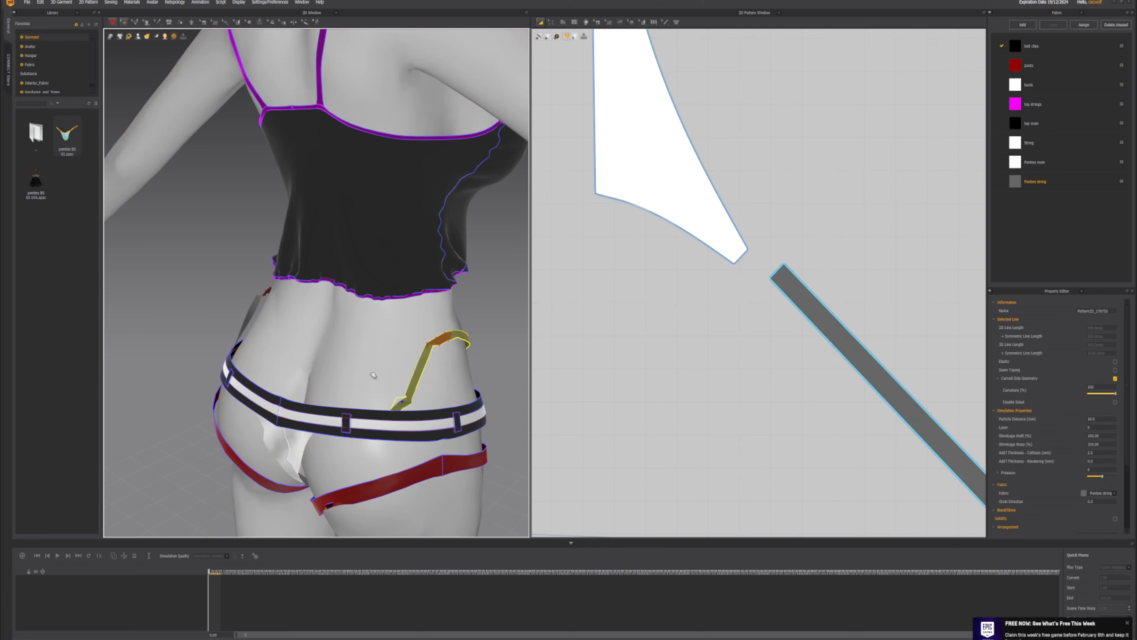
key(space)
- Pull the string's loose end on the opposite hip toward the centre of the back while simulating
right_drag(341, 375, 232, 408)
key(space)
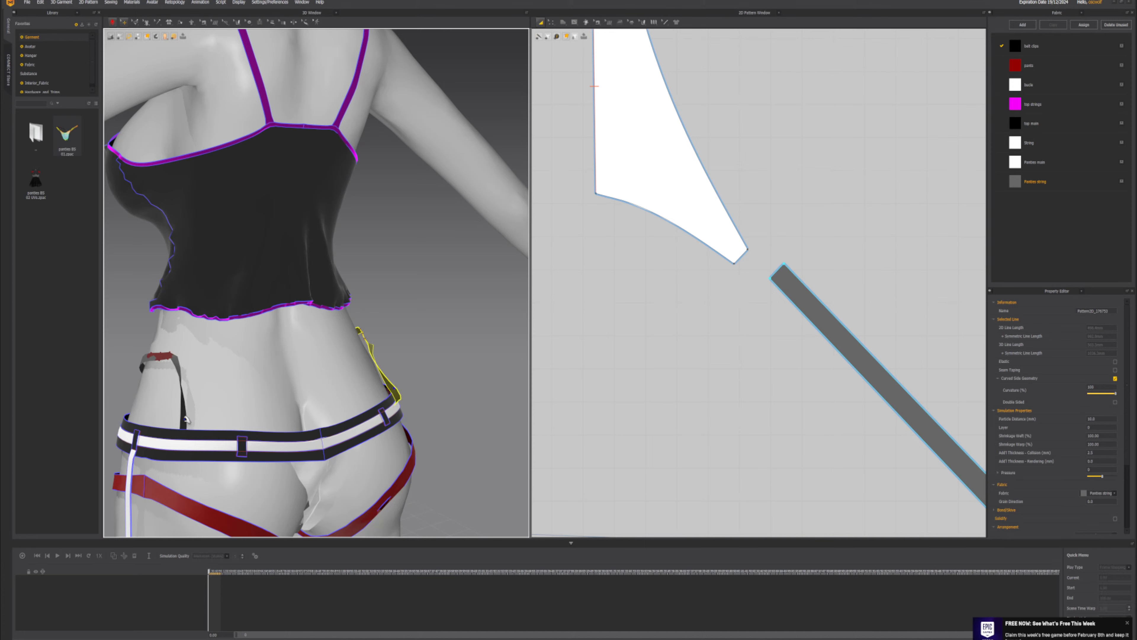
drag(184, 422, 314, 362)
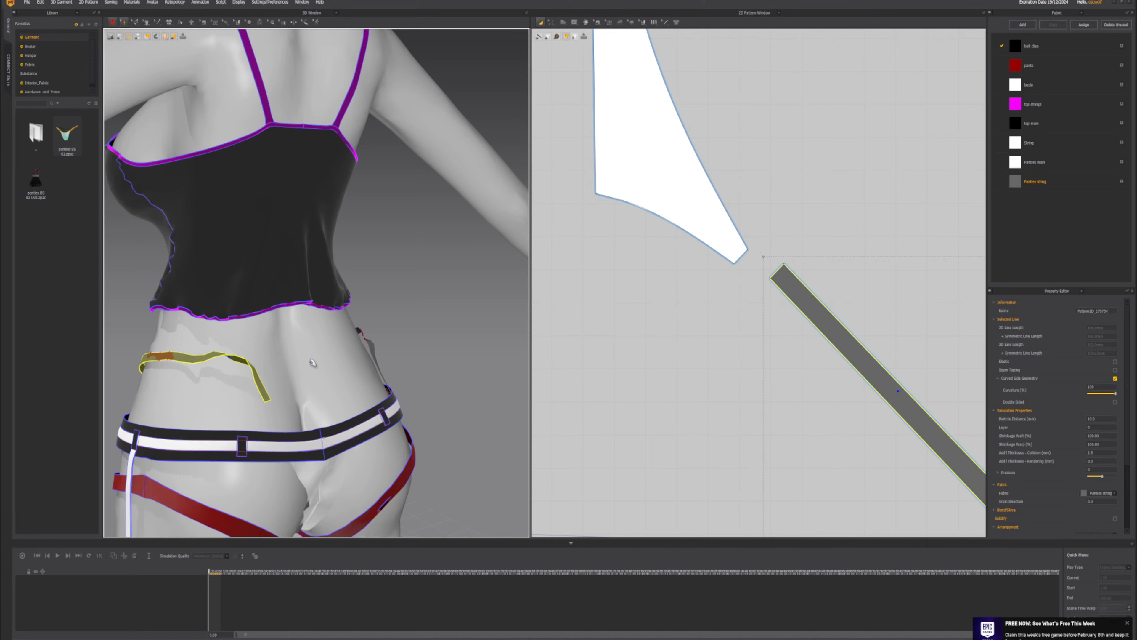
key(space)
click(738, 298)
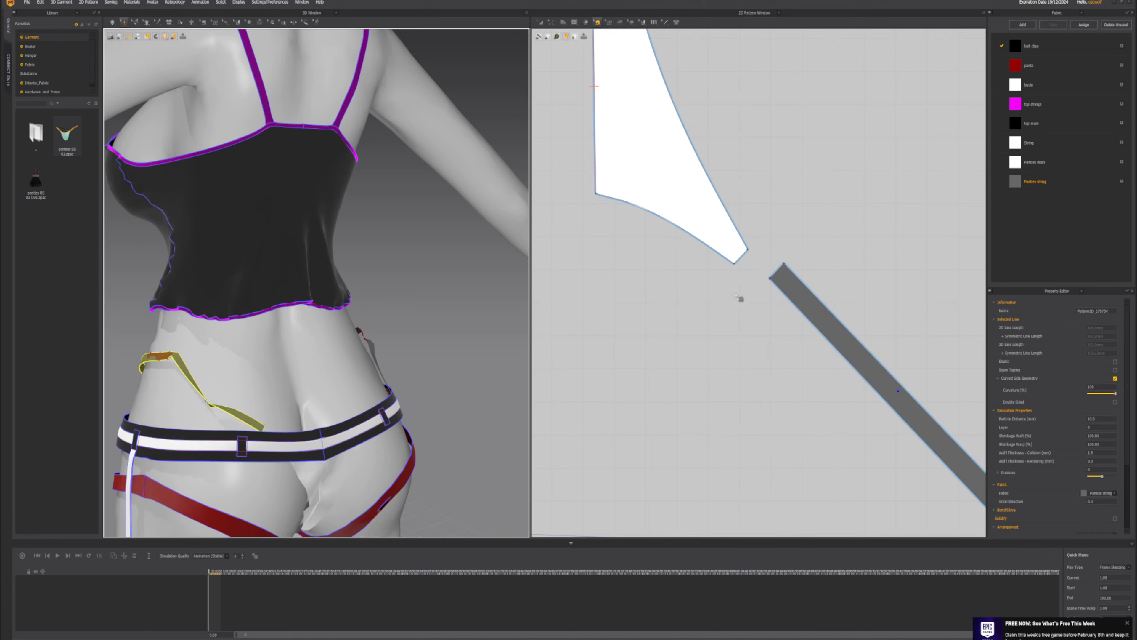
- Sew the end of the panties' side string to the lower tip of the back panel with segment sewing
key(n)
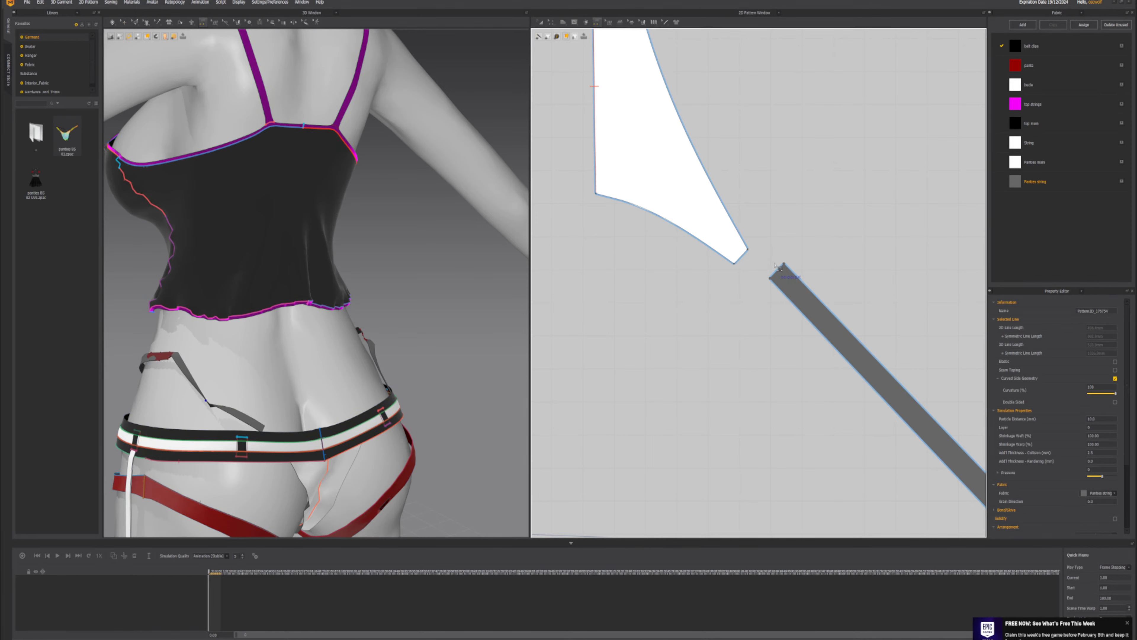
click(782, 269)
click(741, 256)
- Simulate the resewn strings, pull the back string straight, and check the drape around both hips
key(space)
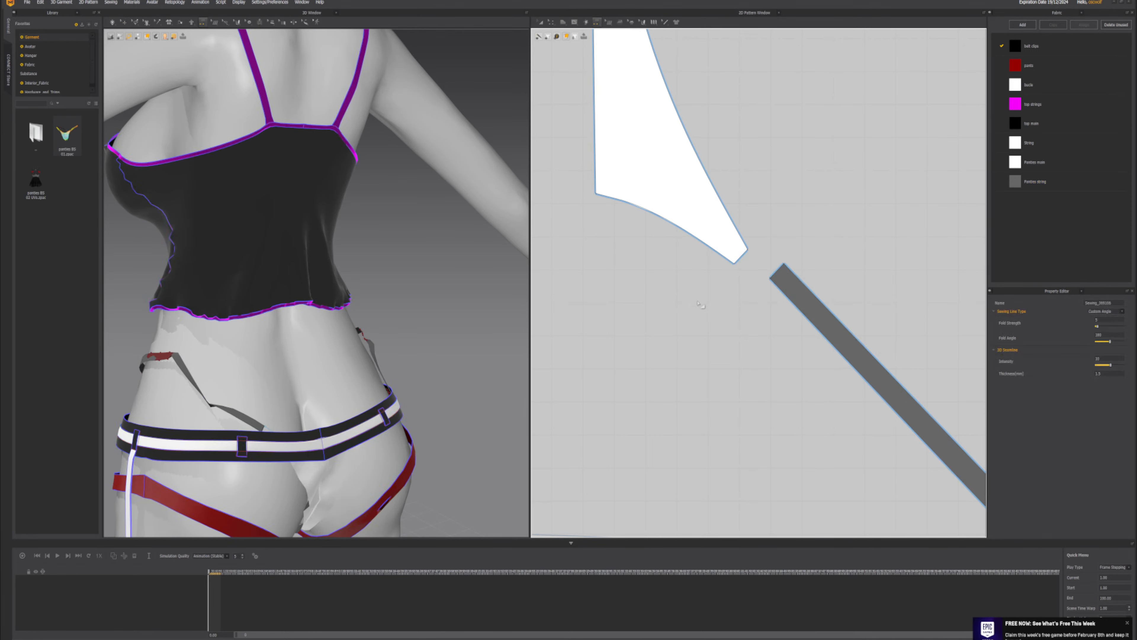
key(2)
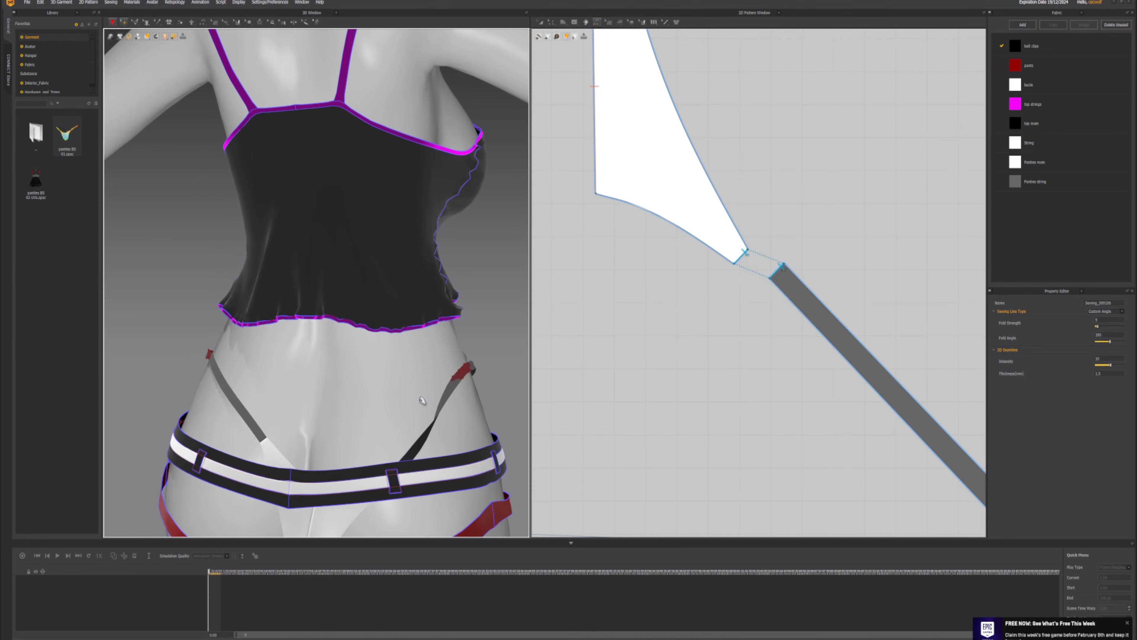
click(437, 417)
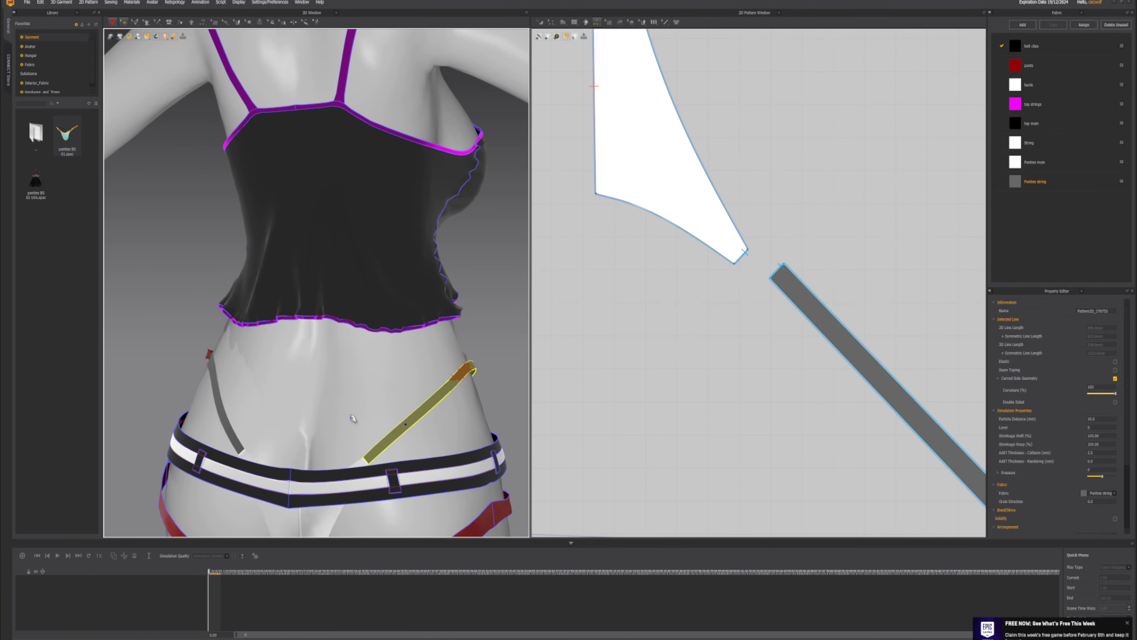
scroll(365, 408, down, 1)
right_drag(368, 408, 282, 344)
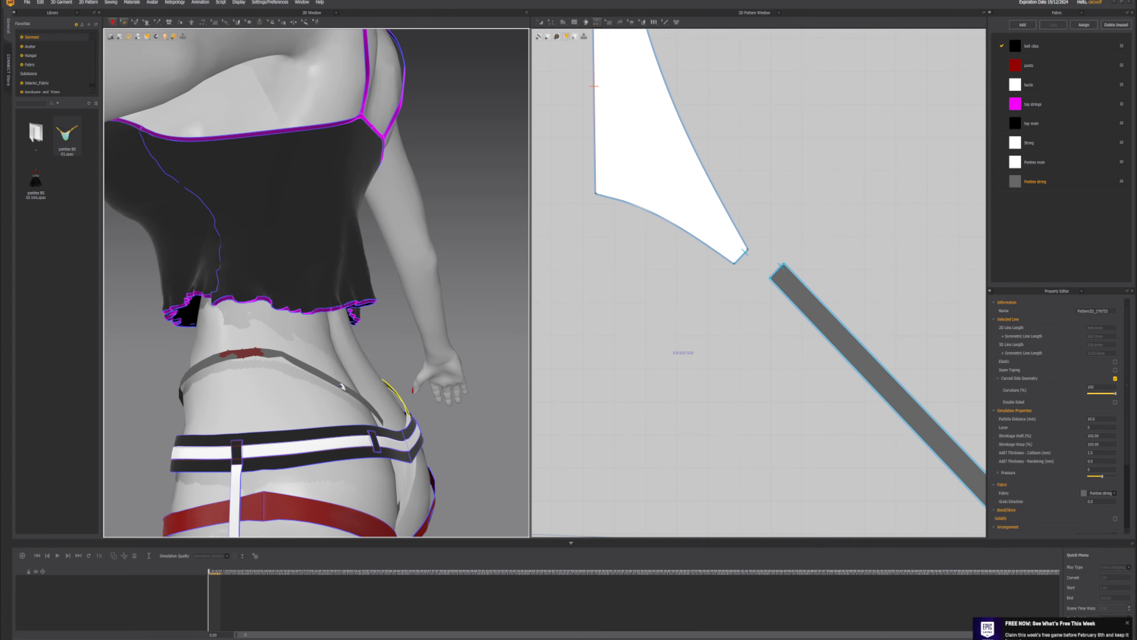
right_drag(341, 386, 414, 377)
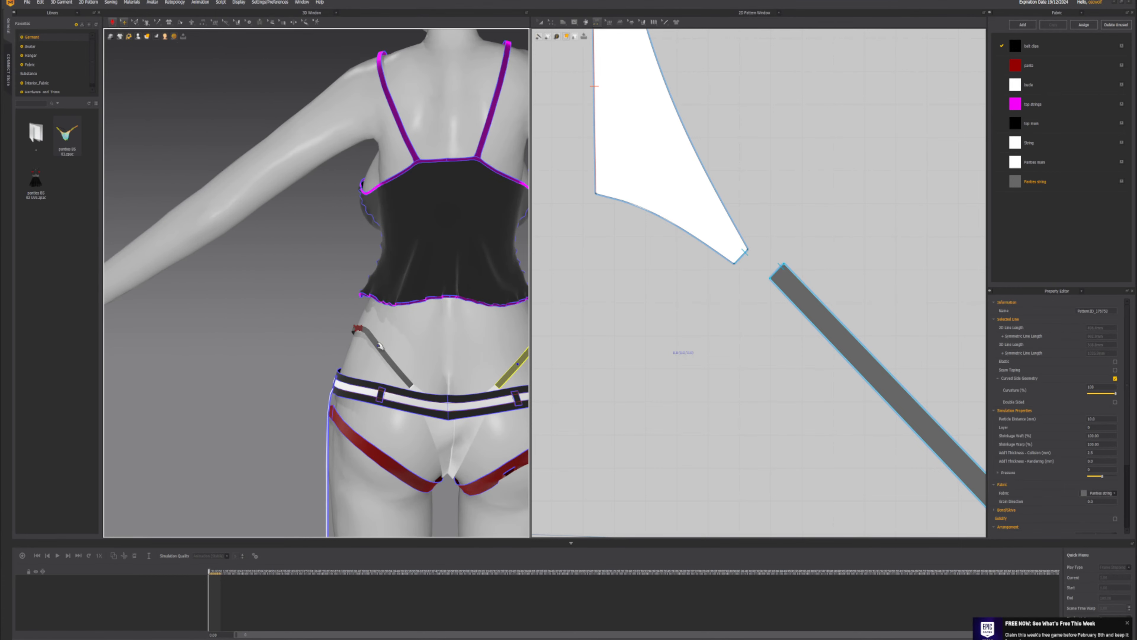
right_drag(377, 345, 328, 335)
right_drag(405, 340, 464, 343)
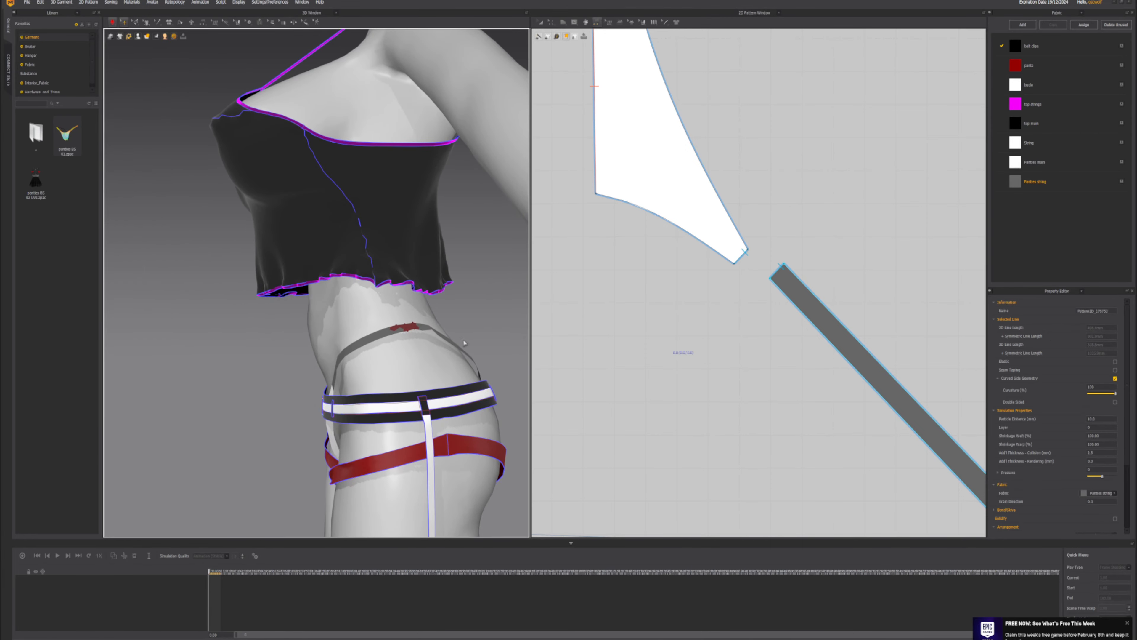
- Detach all pins from the avatar and raise the pinned string area on one hip
right_click(411, 329)
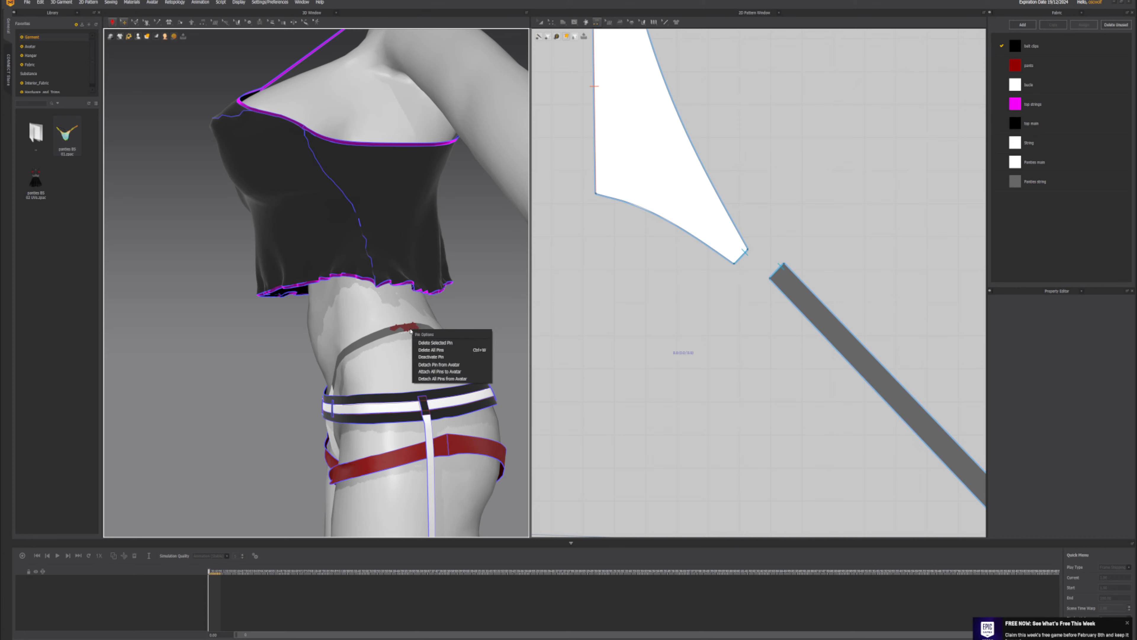
click(435, 379)
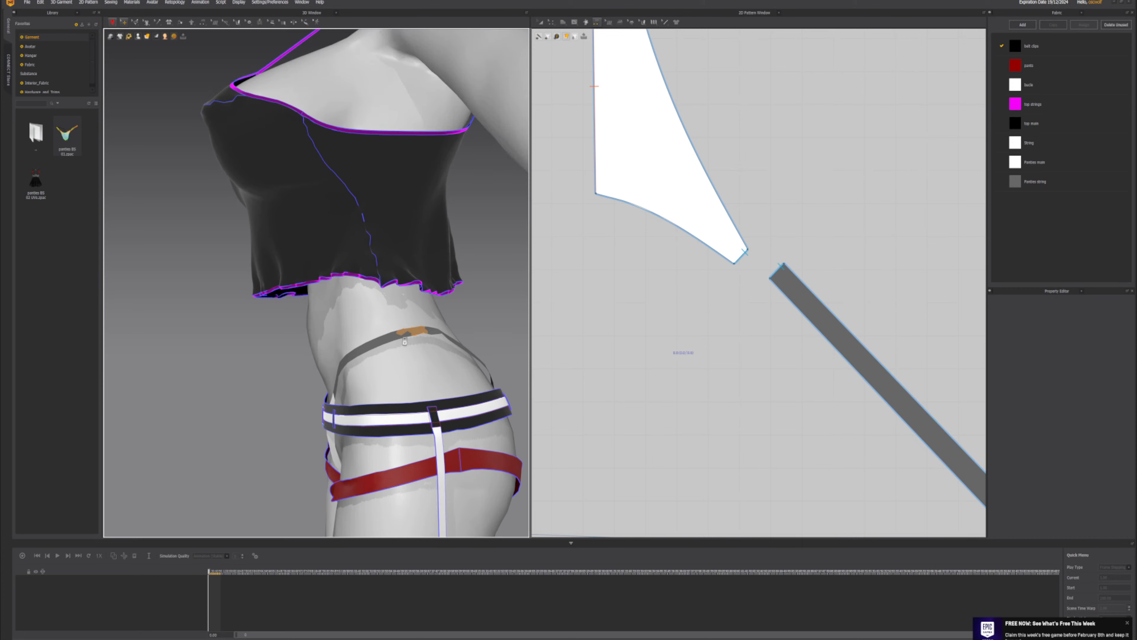
drag(437, 340, 418, 310)
- Raise the pinned string area on the opposite hip toward the waist while simulating
right_drag(416, 326, 486, 342)
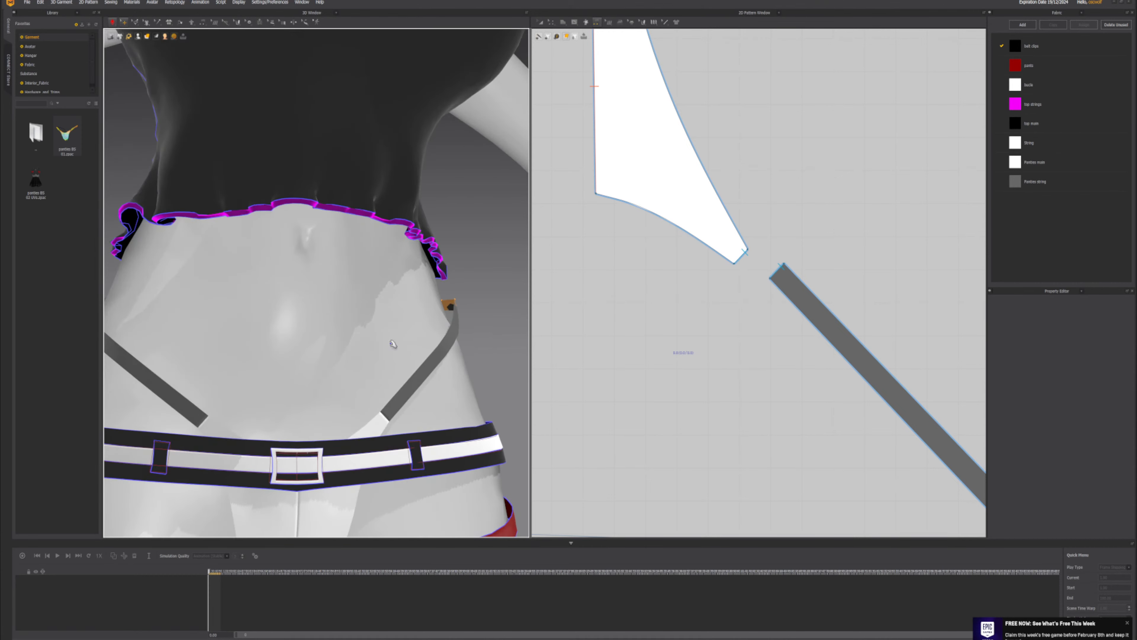
right_drag(233, 334, 422, 321)
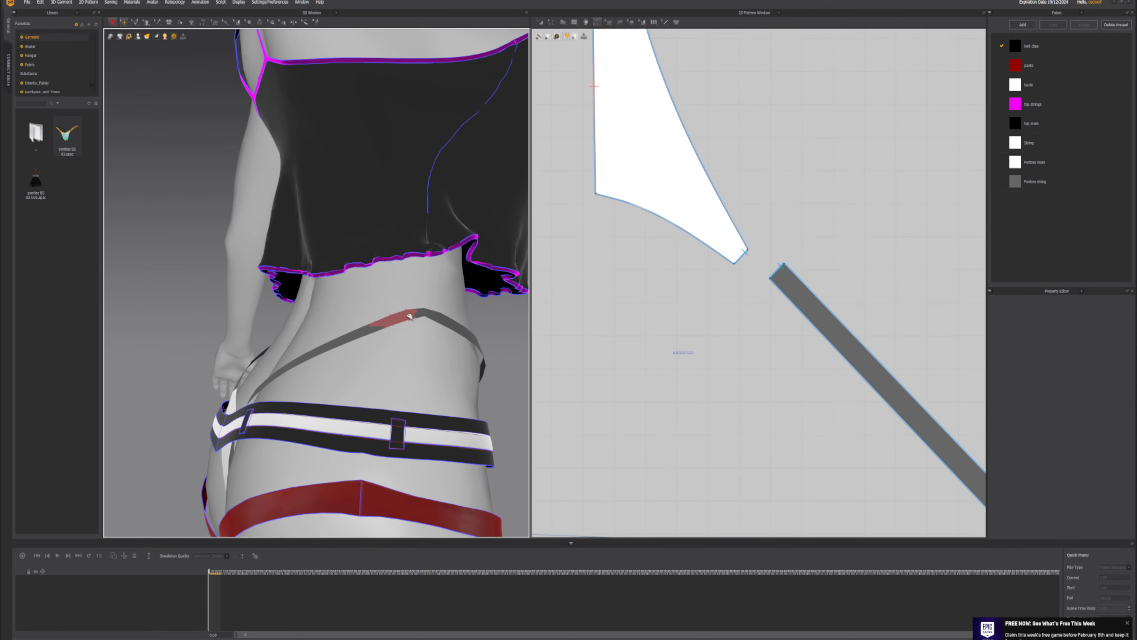
drag(410, 316, 408, 282)
- Examine how the panties' front panels fit around the crotch and under the belt
right_drag(406, 298, 433, 338)
scroll(433, 338, up, 5)
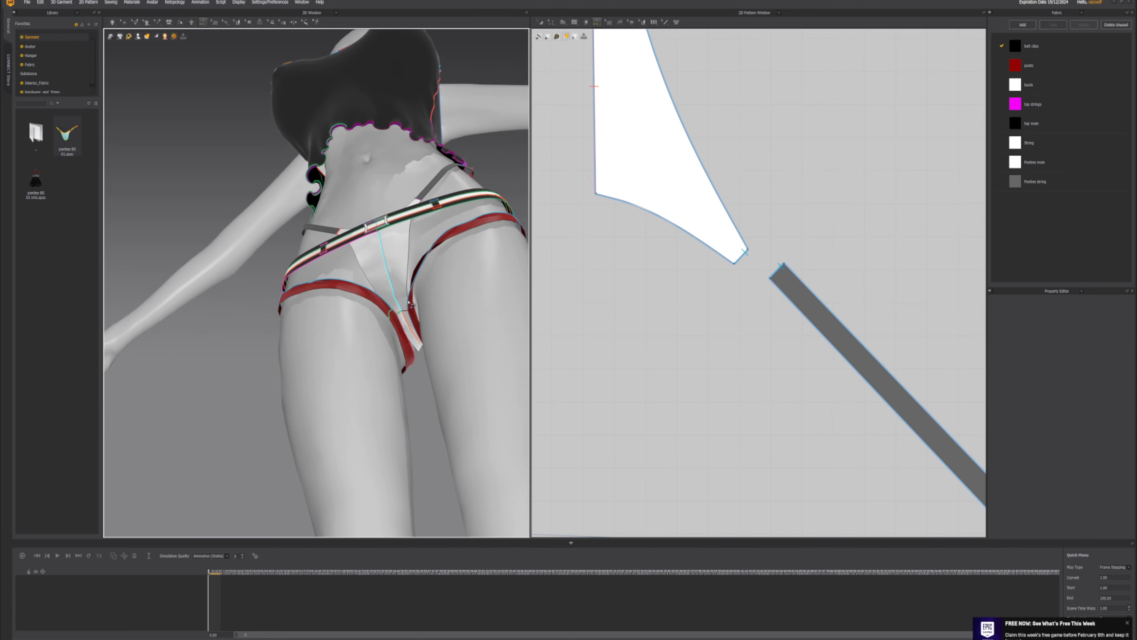
right_drag(368, 245, 372, 314)
scroll(352, 330, up, 3)
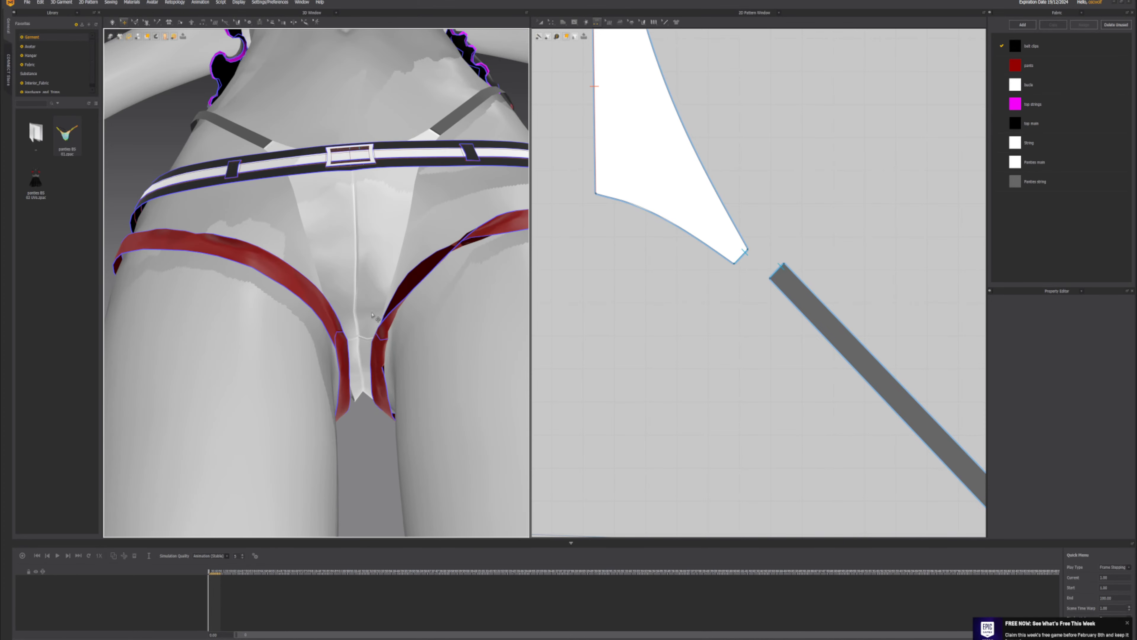
click(383, 304)
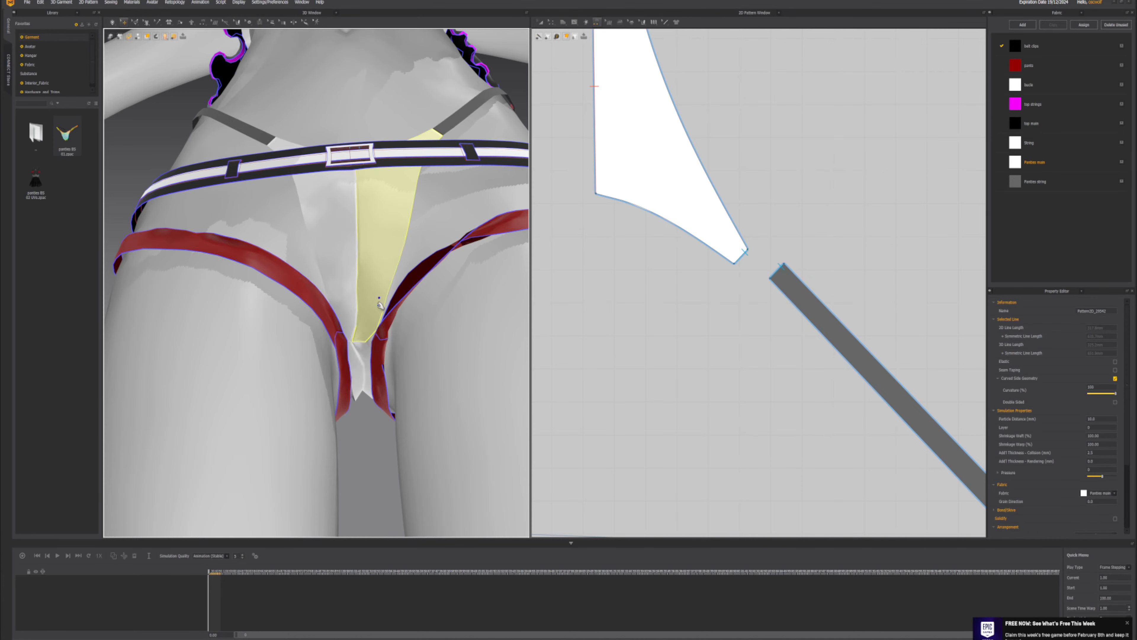
right_drag(380, 306, 382, 330)
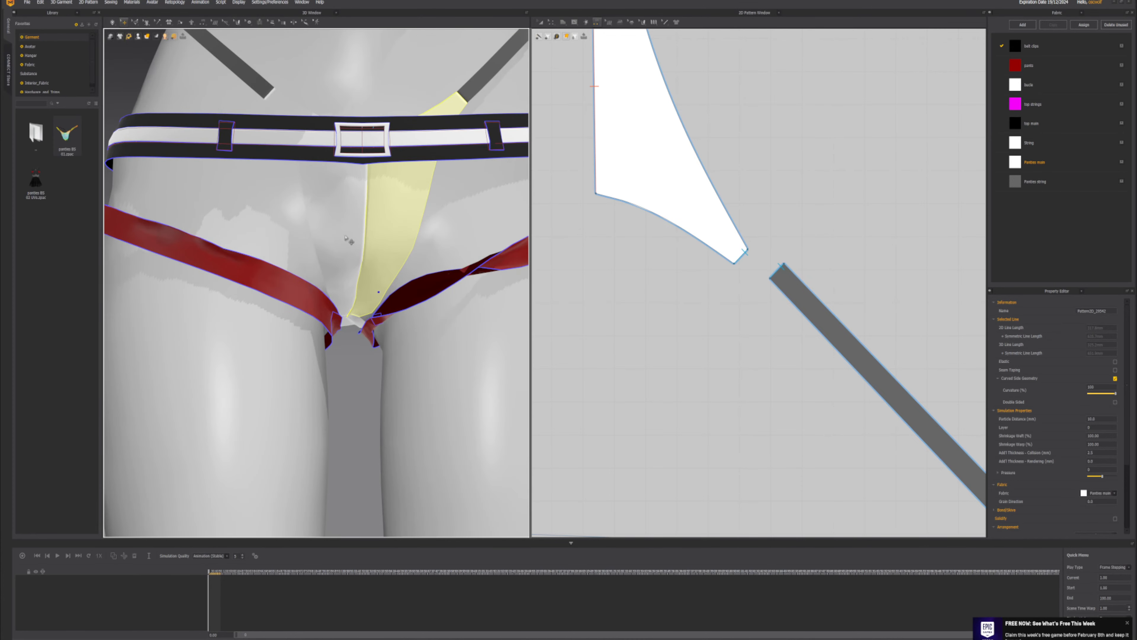
scroll(362, 259, down, 5)
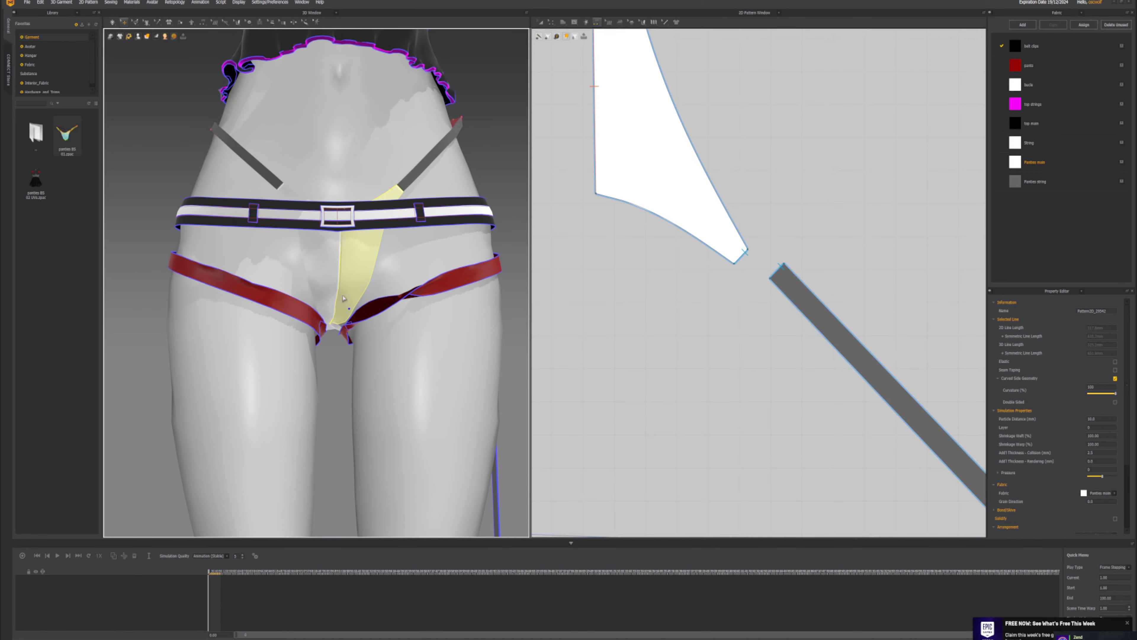
right_drag(343, 298, 409, 287)
scroll(348, 285, down, 3)
scroll(366, 270, up, 2)
scroll(353, 267, up, 5)
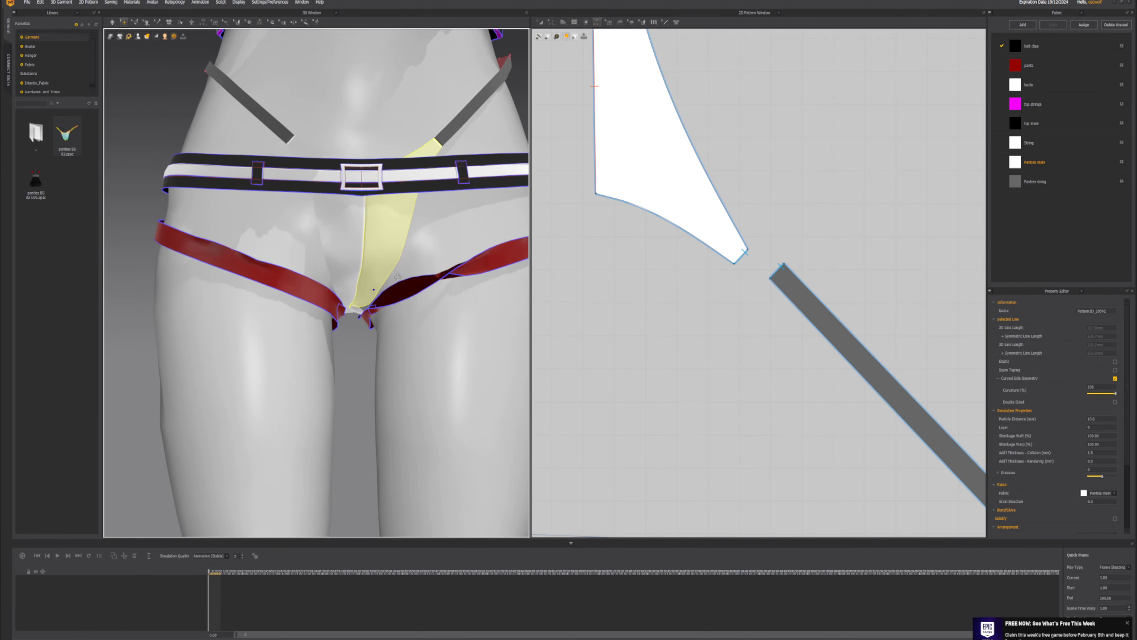
- Pull the twisted red leg strap beside the crotch flat against the thigh while simulating
key(space)
click(410, 297)
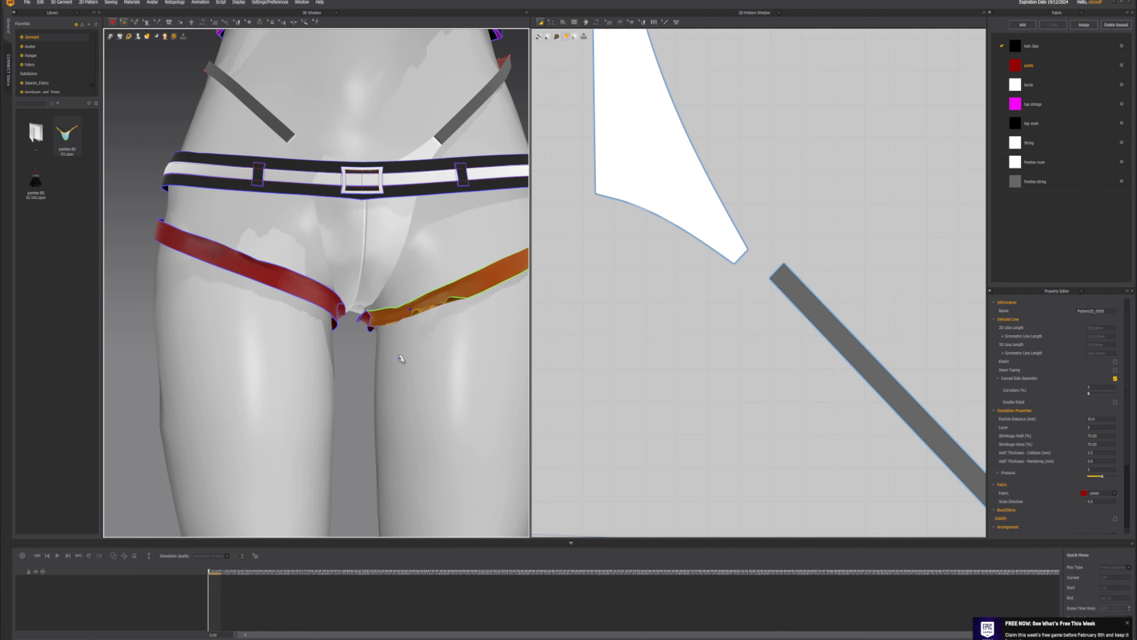
right_drag(401, 329, 399, 316)
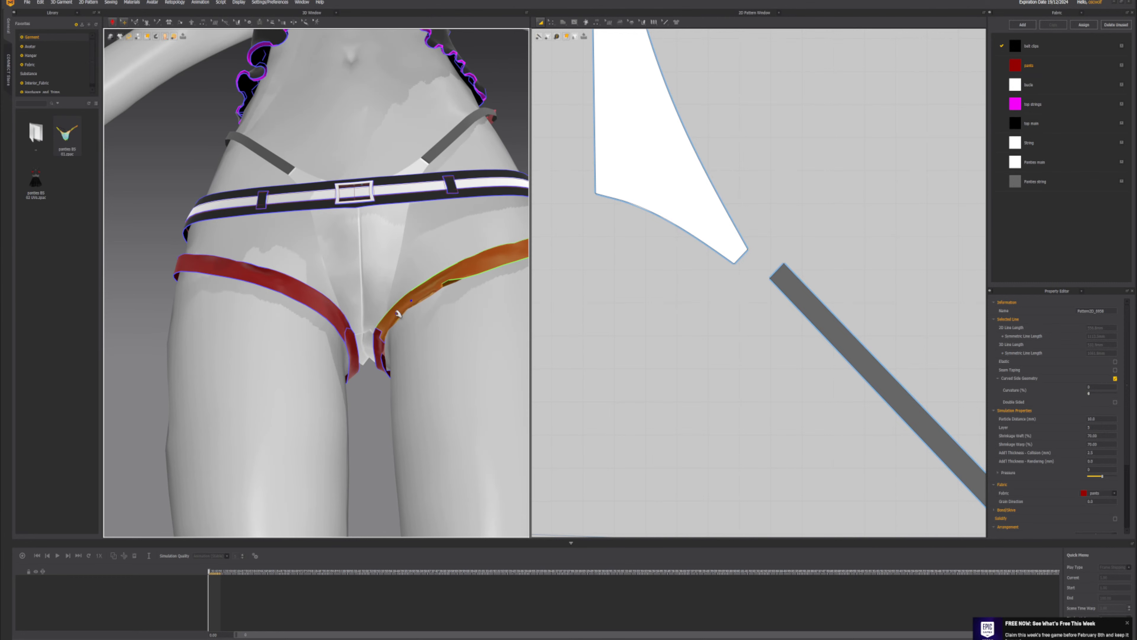
key(space)
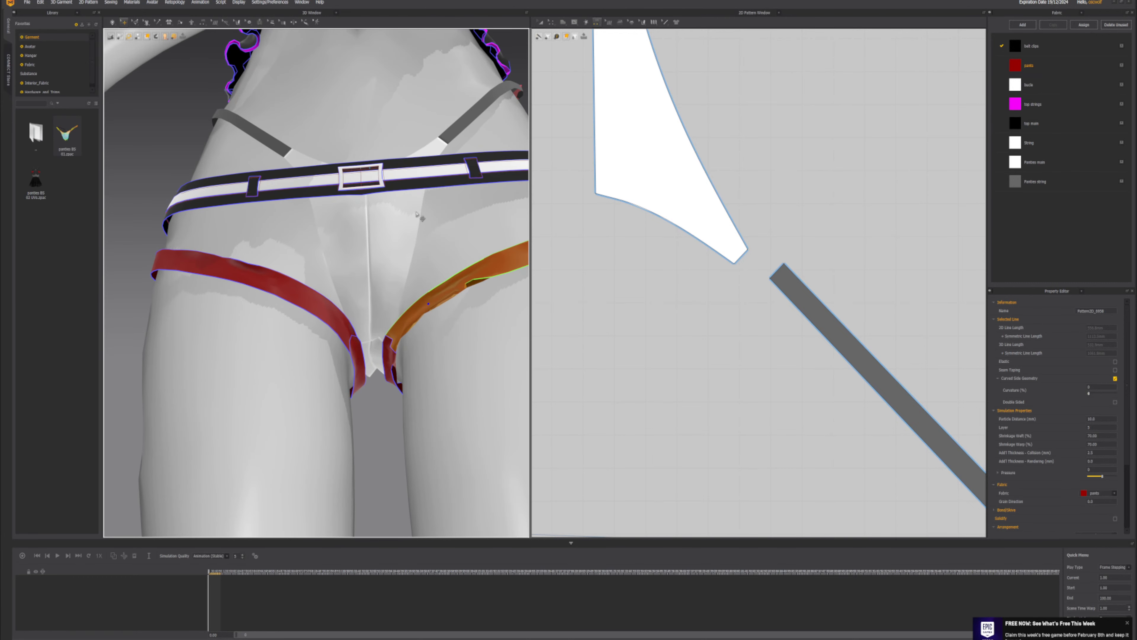
- Move the panties' overlapping back panel below the front panel, level with its mirrored counterpart in the pattern layout
scroll(684, 255, down, 3)
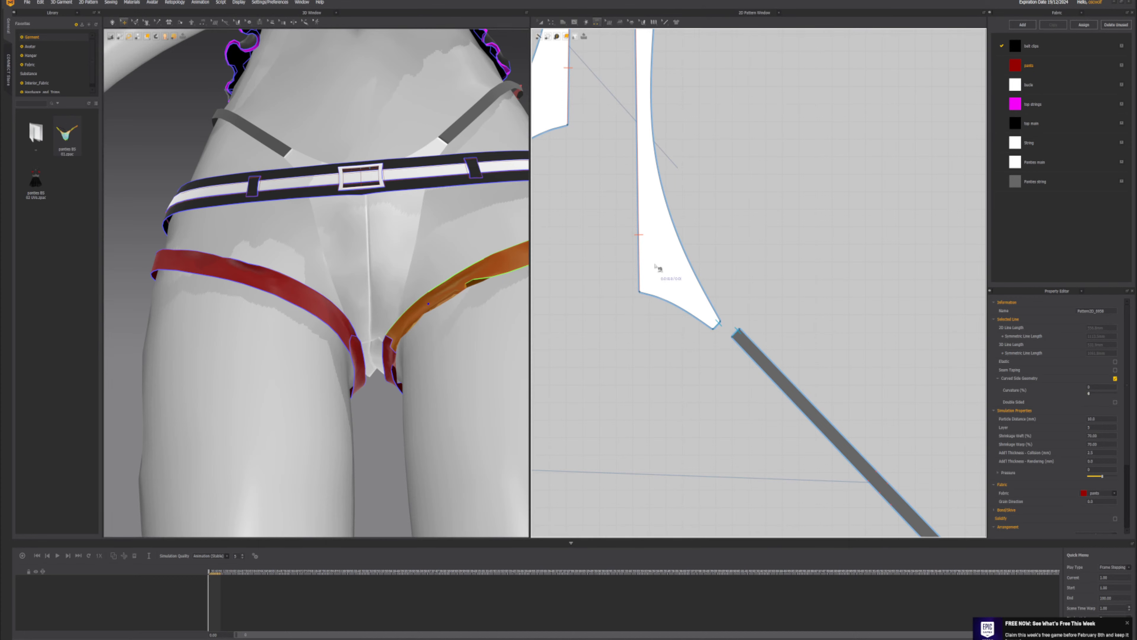
key(a)
click(659, 264)
scroll(678, 233, down, 3)
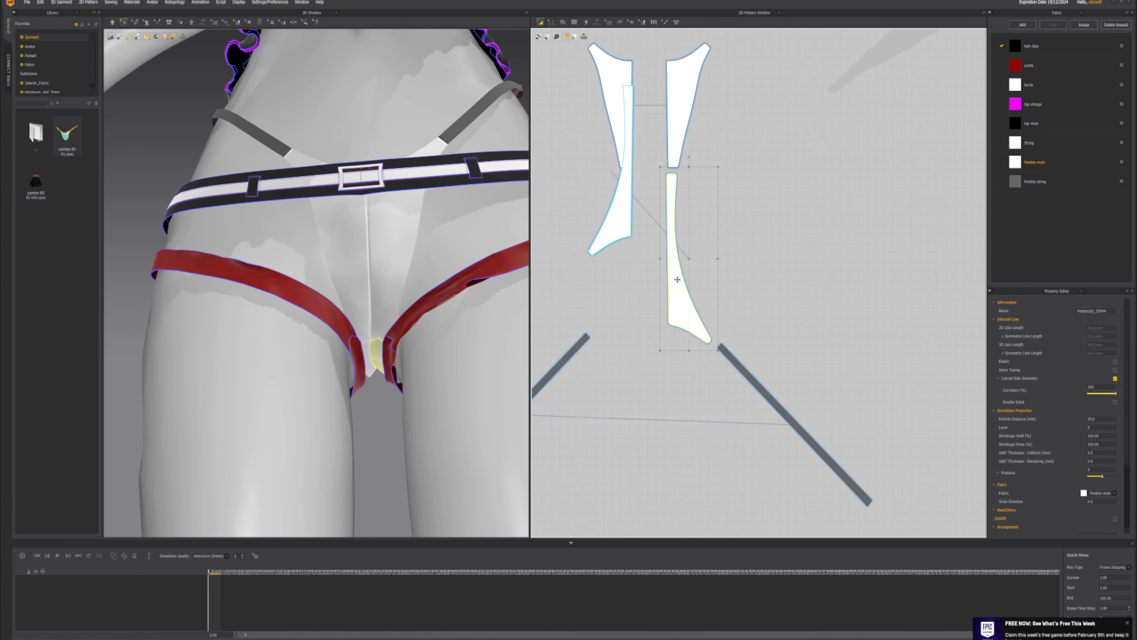
scroll(667, 497, down, 2)
key(ctrl+r)
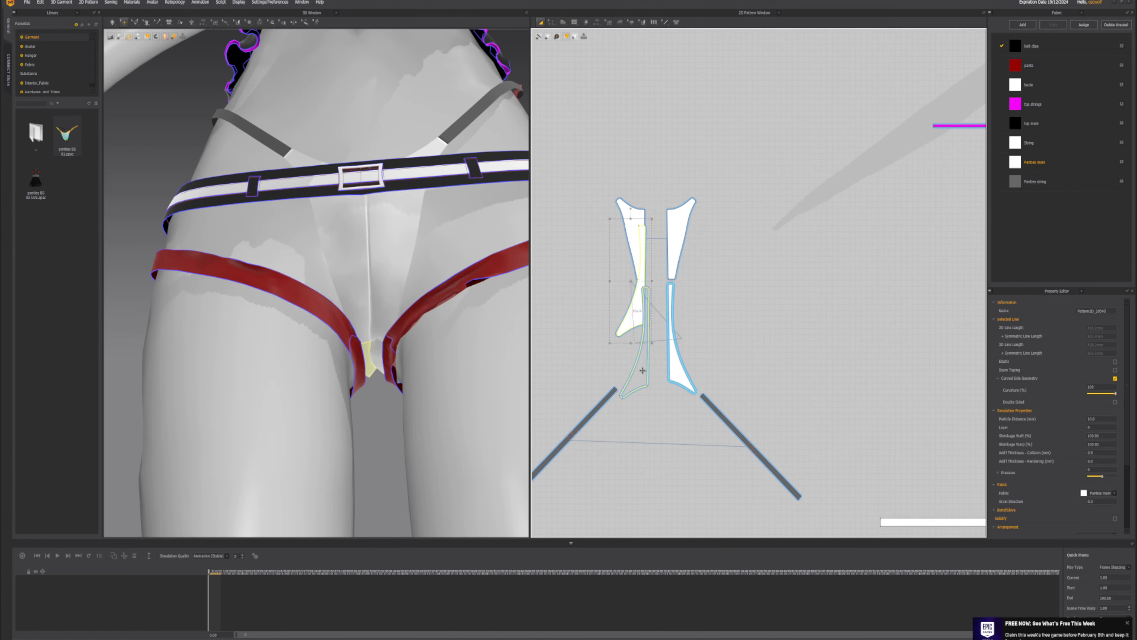
drag(641, 379, 641, 378)
- Lower the upper centre corner of the symmetric front panels and simulate the new waistline
click(676, 234)
middle_drag(632, 251, 615, 310)
scroll(651, 279, up, 5)
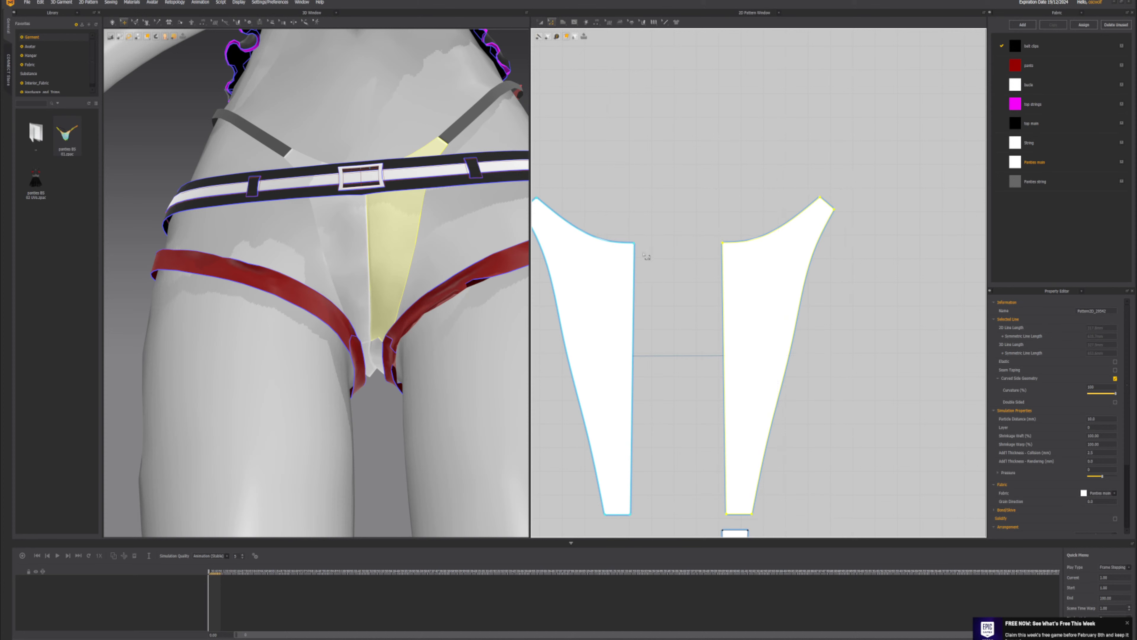
click(635, 244)
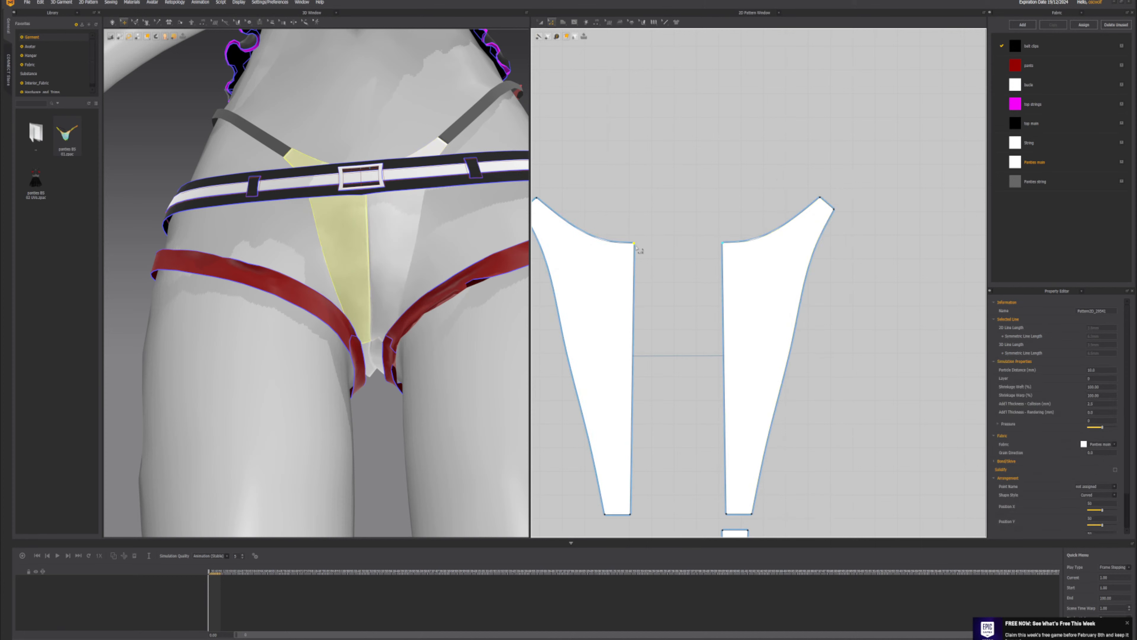
drag(635, 244, 634, 303)
right_drag(387, 249, 370, 224)
key(space)
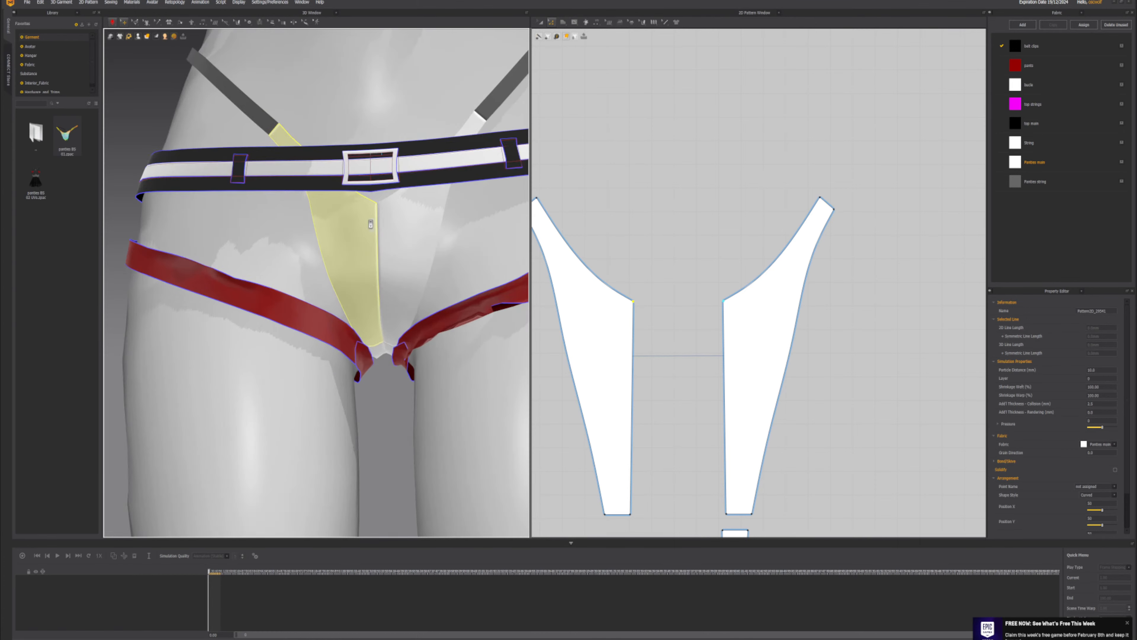
- Reshape the front panels' upper edge into a rounded curve near the centre and simulate it
key(space)
key(v)
drag(614, 292, 610, 301)
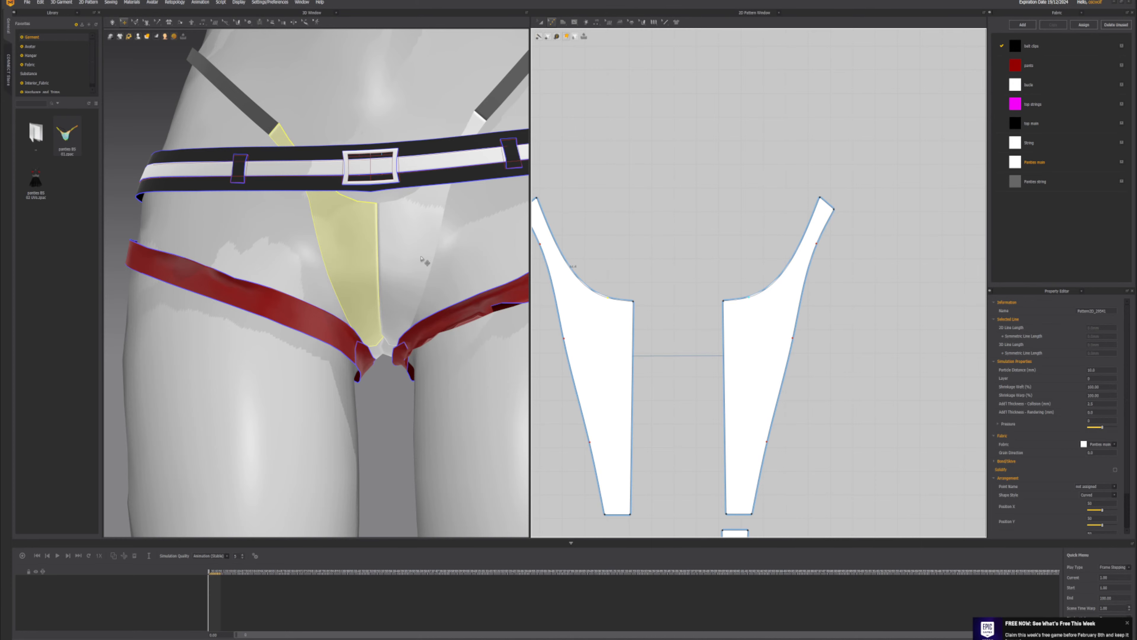
key(space)
right_drag(382, 261, 375, 230)
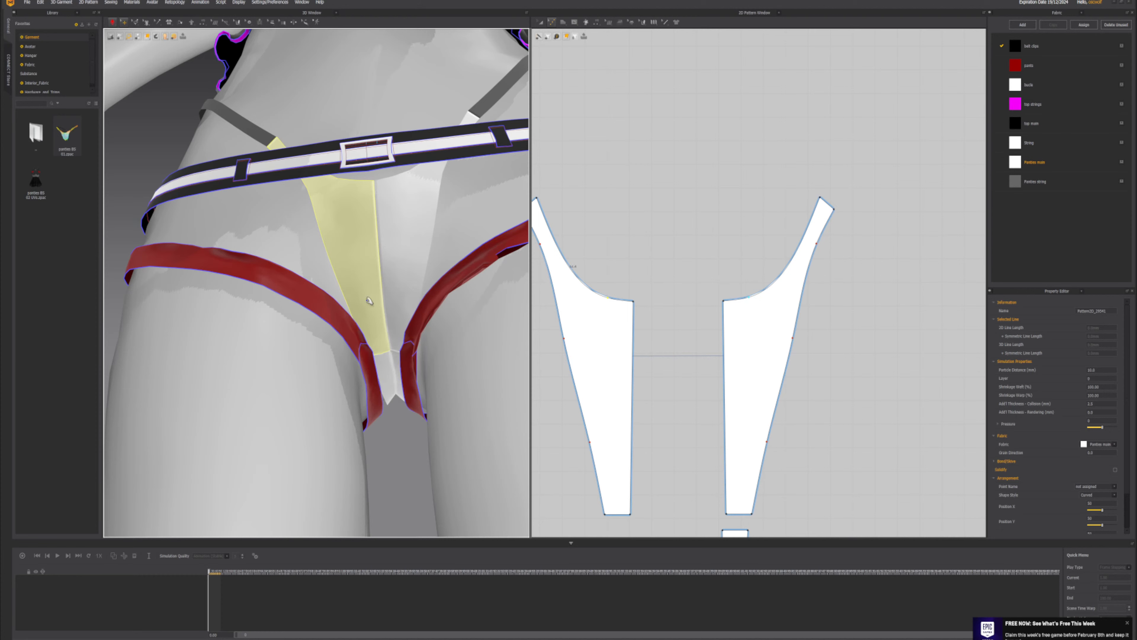
- Smooth the symmetric front panels' outer leg edges into one continuous curve and simulate the new shape
key(space)
drag(595, 447, 598, 436)
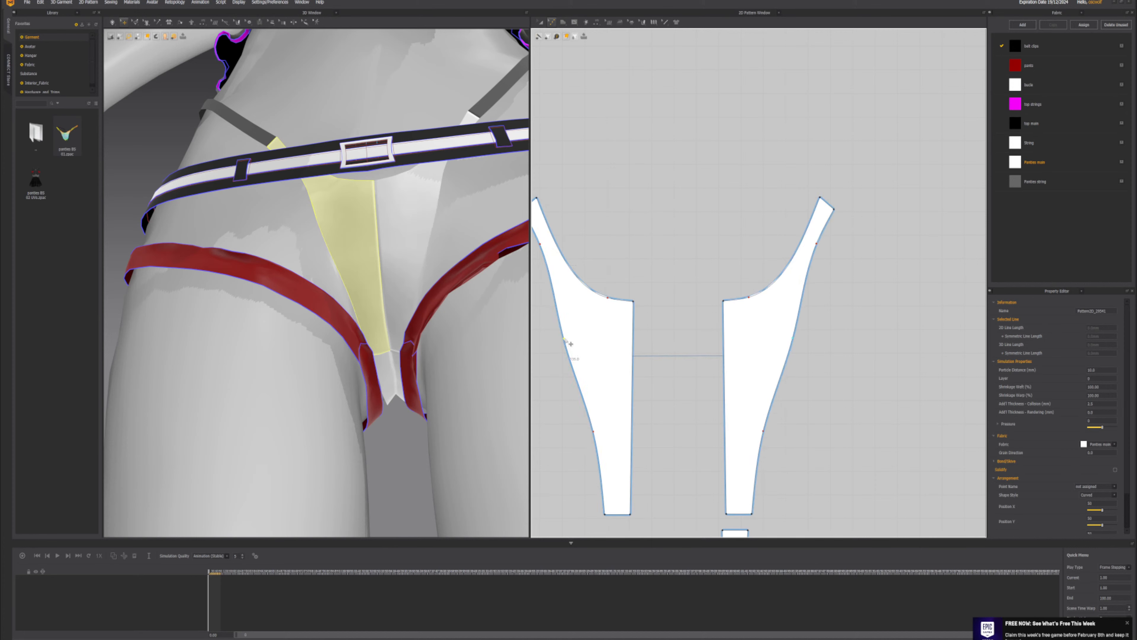
drag(571, 343, 567, 338)
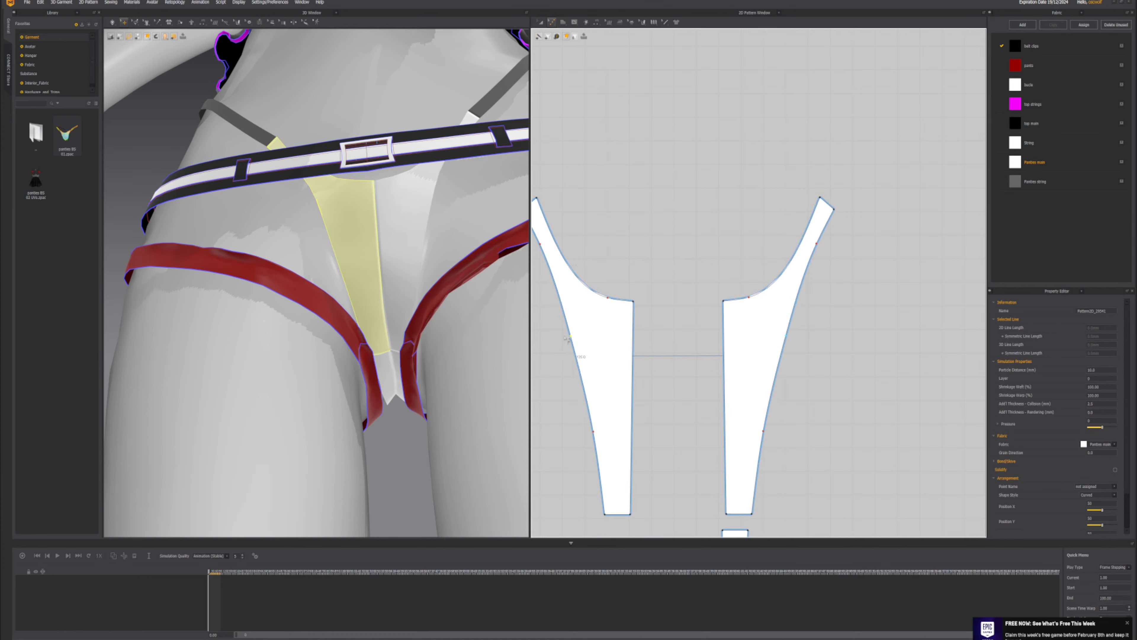
key(space)
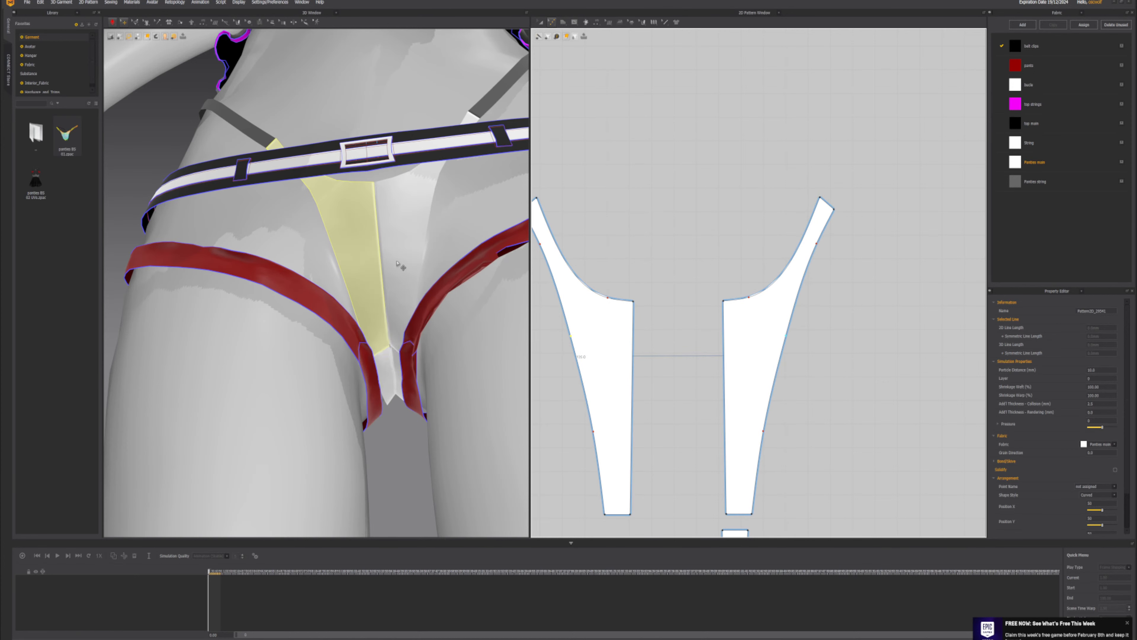
scroll(397, 264, down, 2)
right_drag(397, 264, 343, 317)
scroll(360, 285, down, 4)
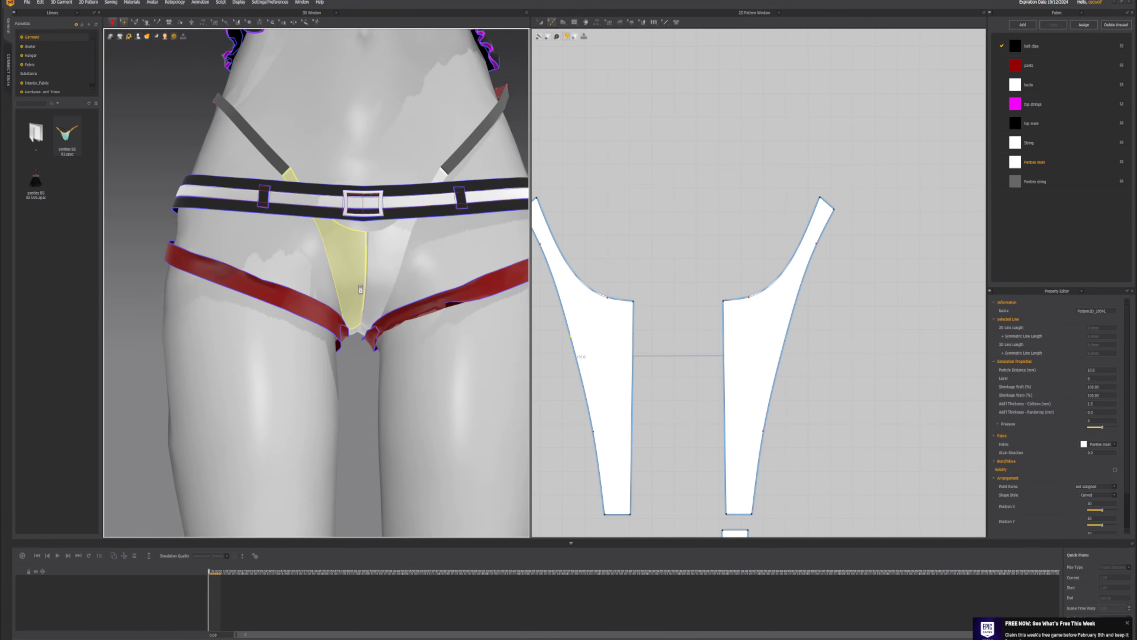
key(space)
right_drag(361, 285, 383, 268)
scroll(361, 264, up, 2)
scroll(383, 269, up, 1)
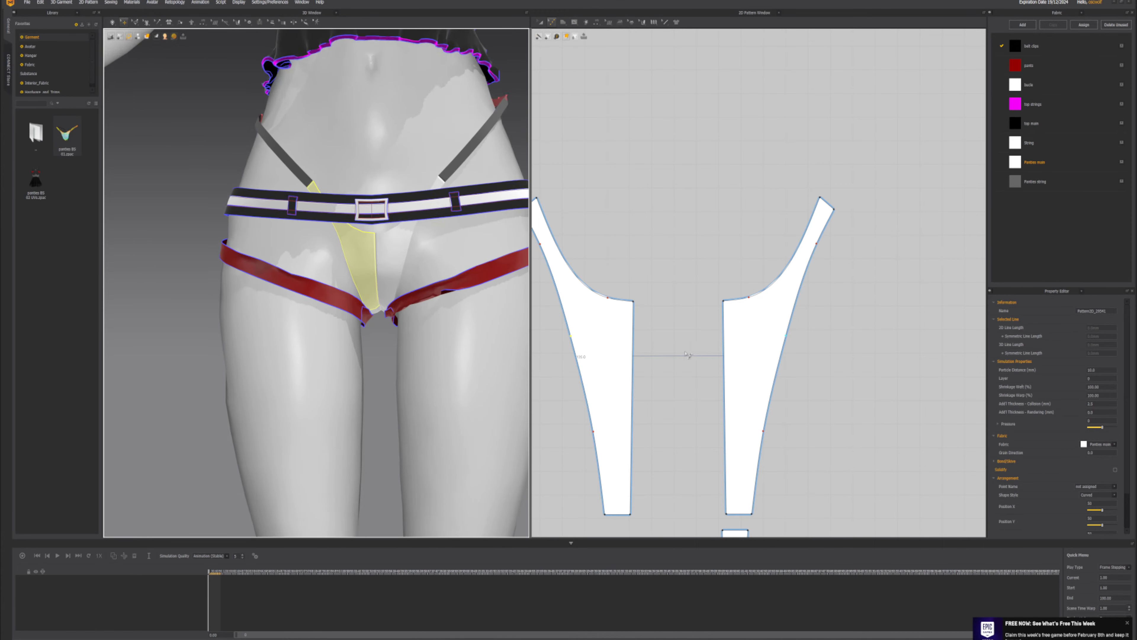
- Offset the front panels' outer leg edge as an internal line at a distance of 2 mm, extended to the pattern outline
scroll(686, 352, down, 2)
middle_drag(692, 347, 736, 317)
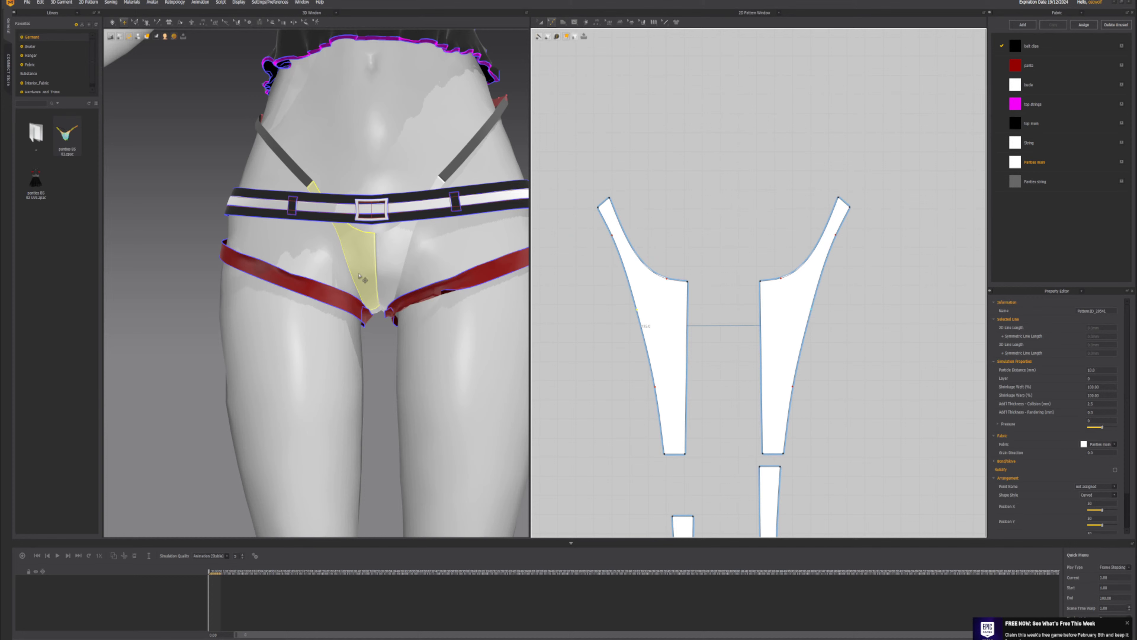
scroll(351, 244, up, 2)
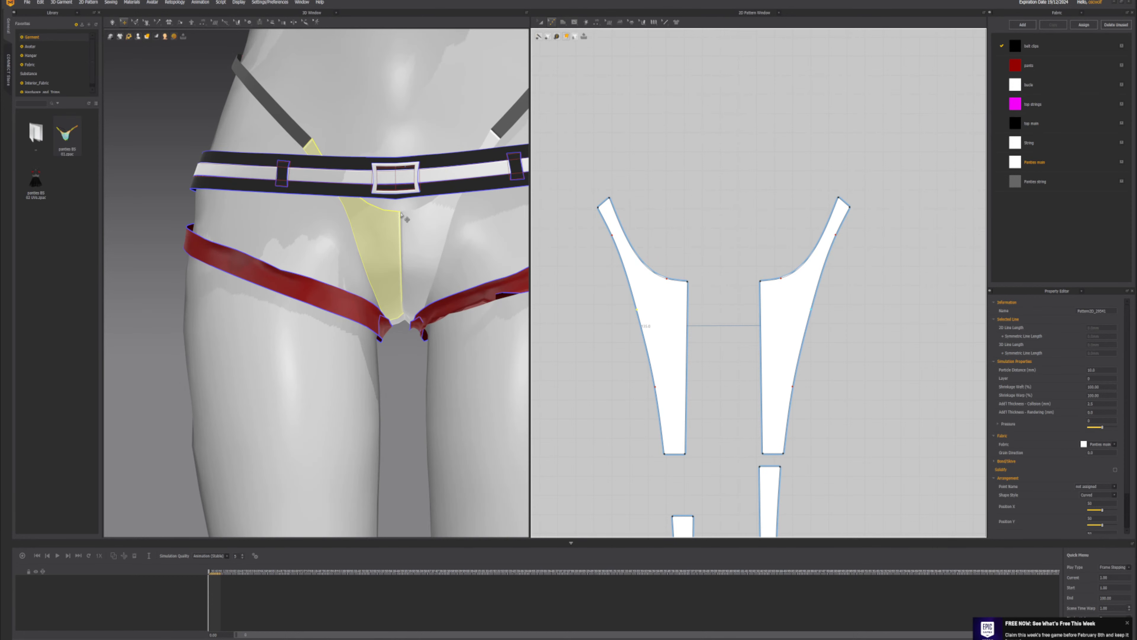
click(329, 303)
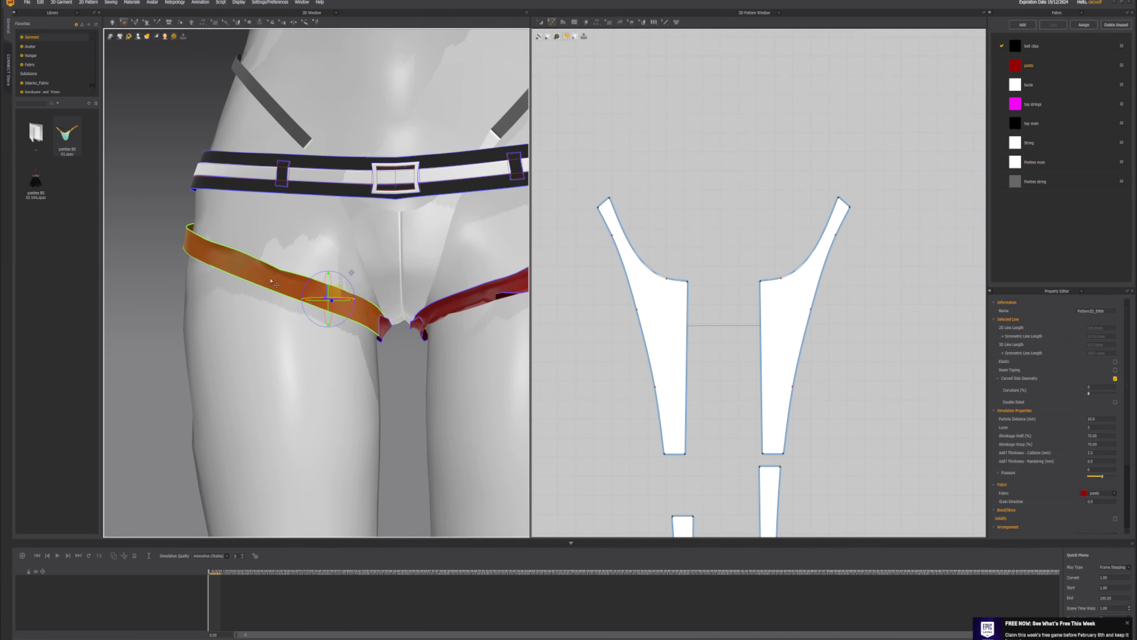
middle_drag(649, 309, 617, 266)
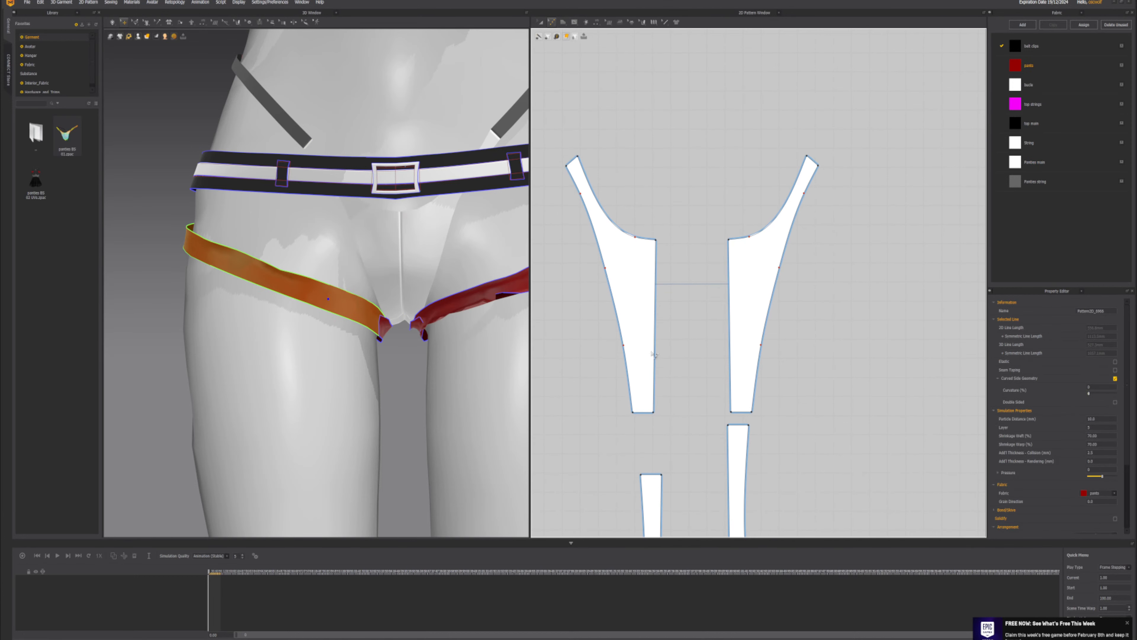
click(622, 321)
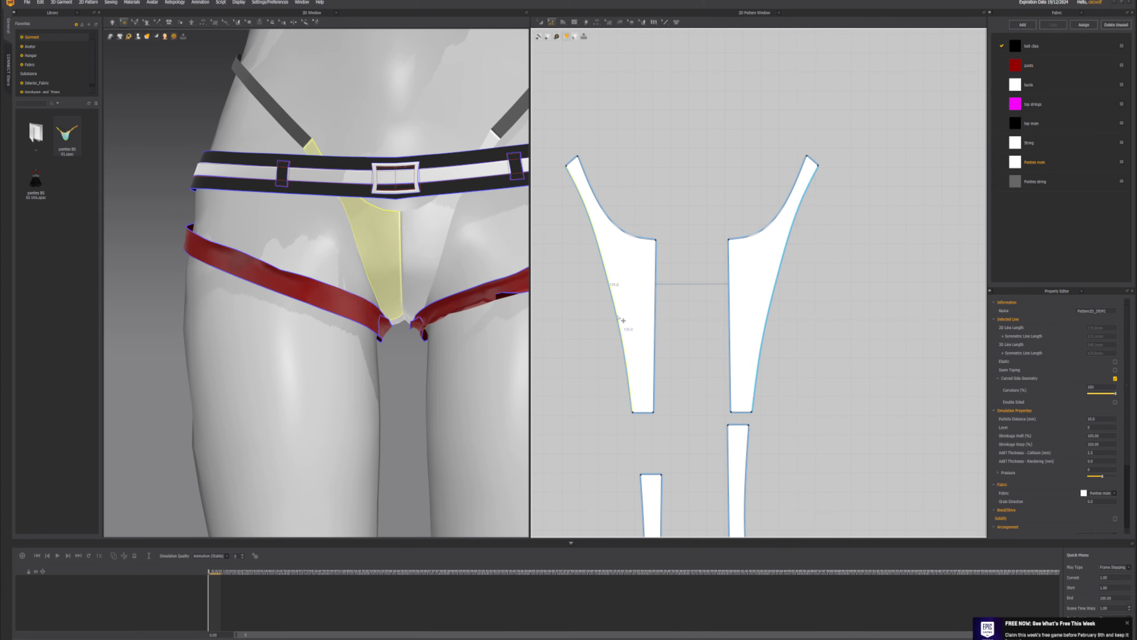
click(573, 22)
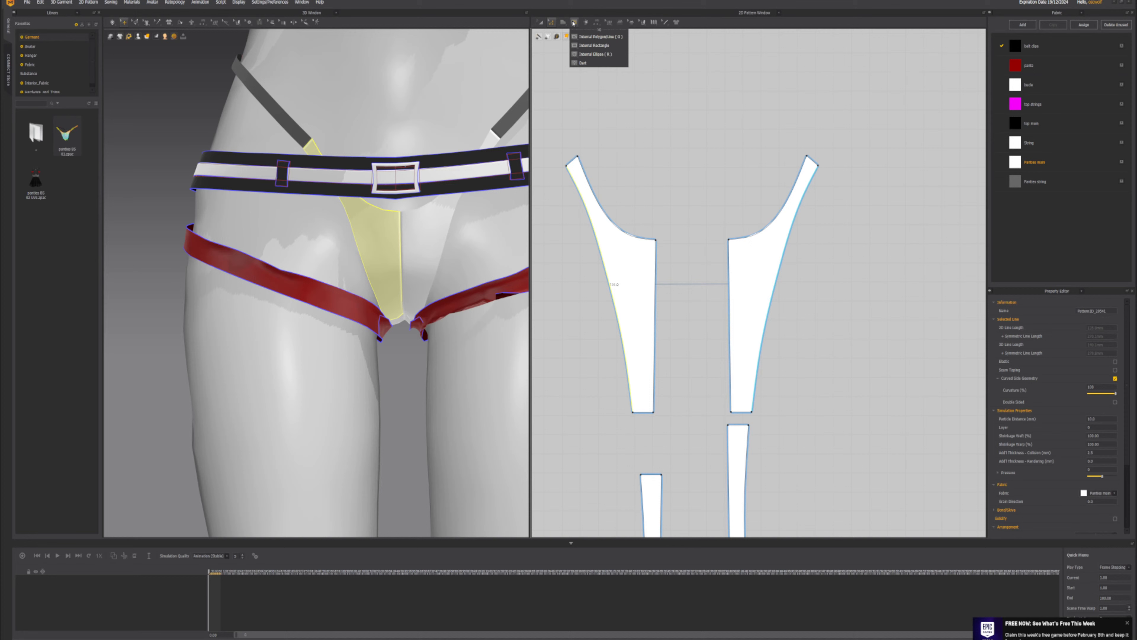
click(589, 57)
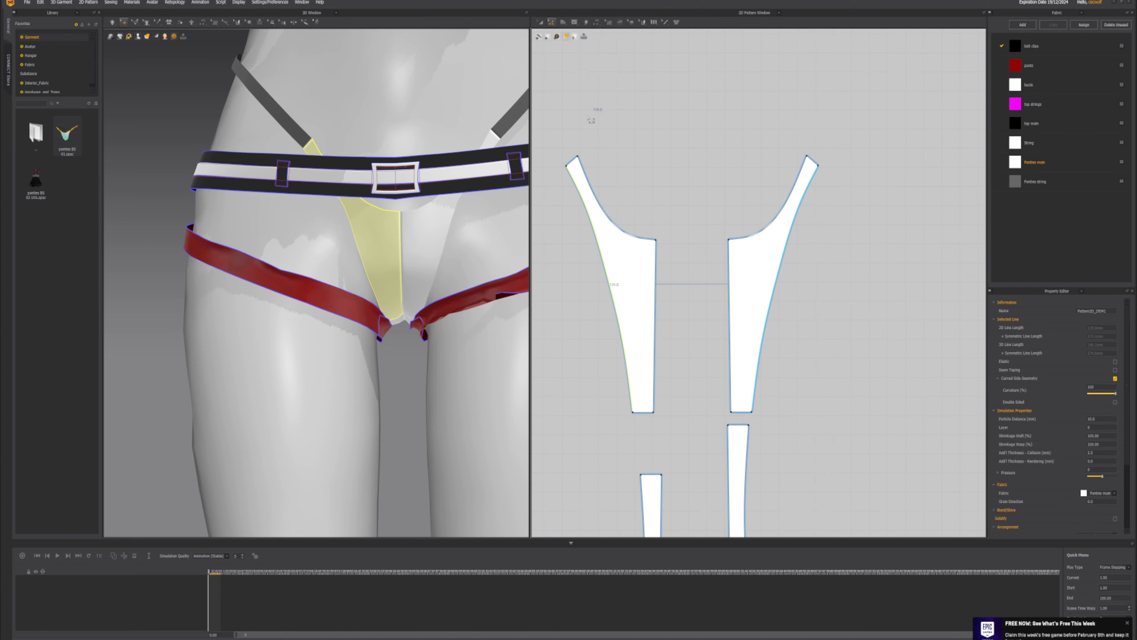
right_click(608, 284)
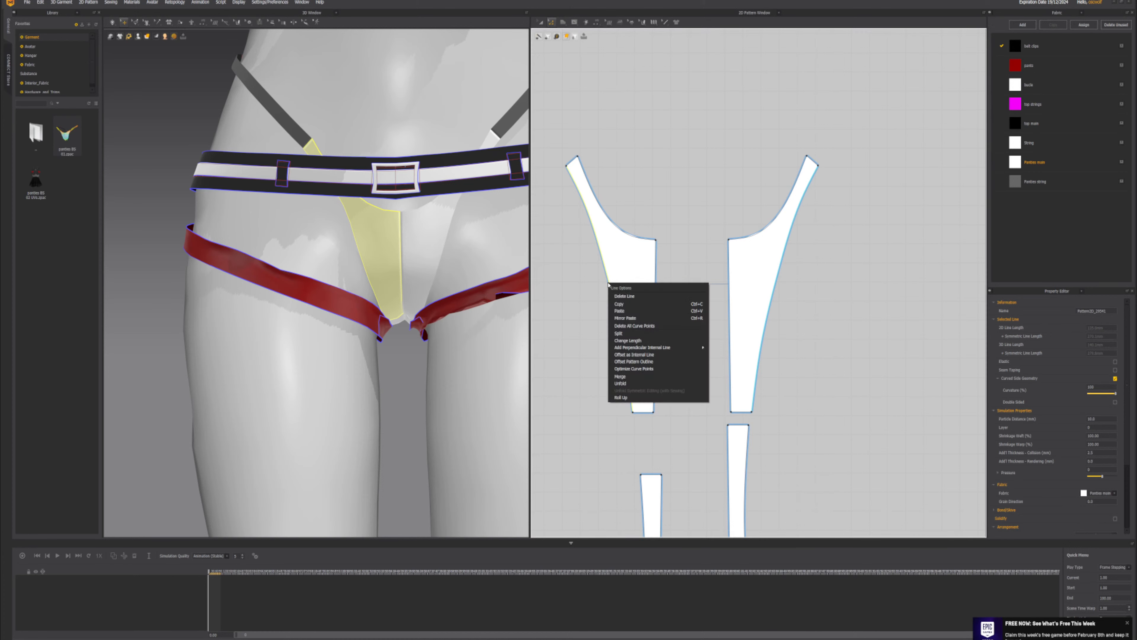
click(641, 356)
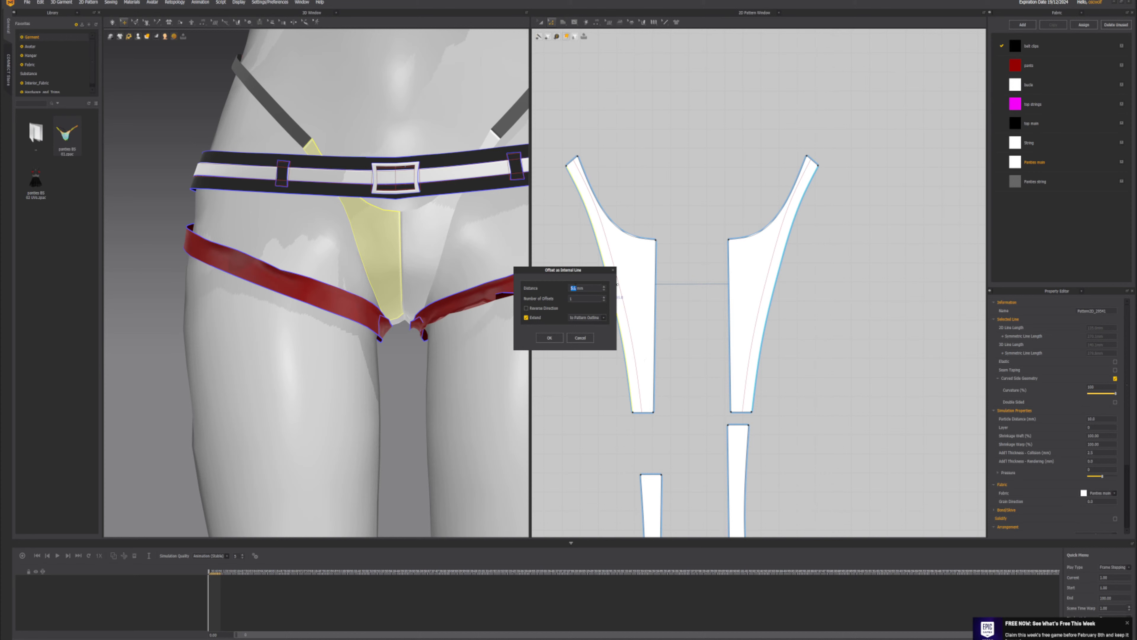
text(2)
click(549, 338)
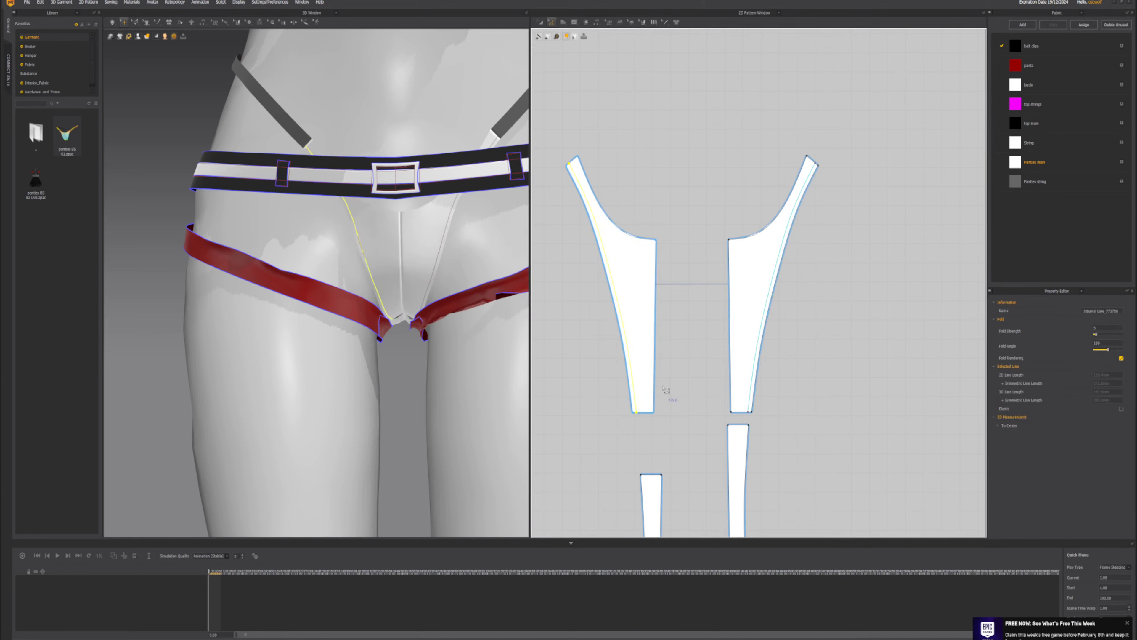
- Offset the front panels' curved upper waist edge as an internal line at the same distance
scroll(375, 248, up, 5)
right_drag(375, 248, 380, 149)
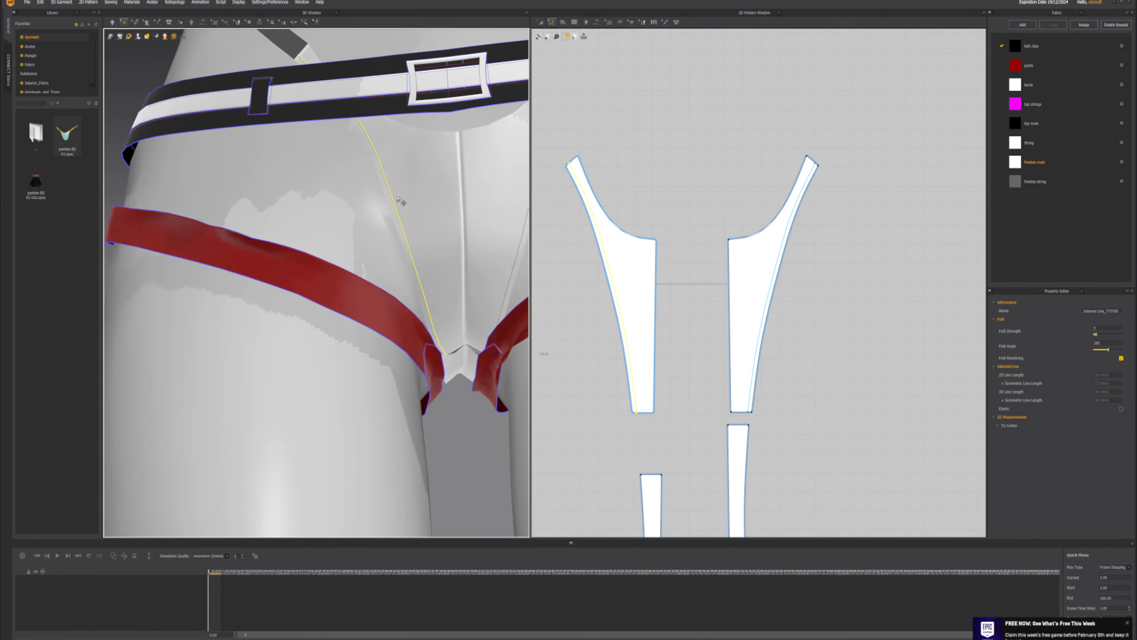
click(639, 241)
right_click(636, 239)
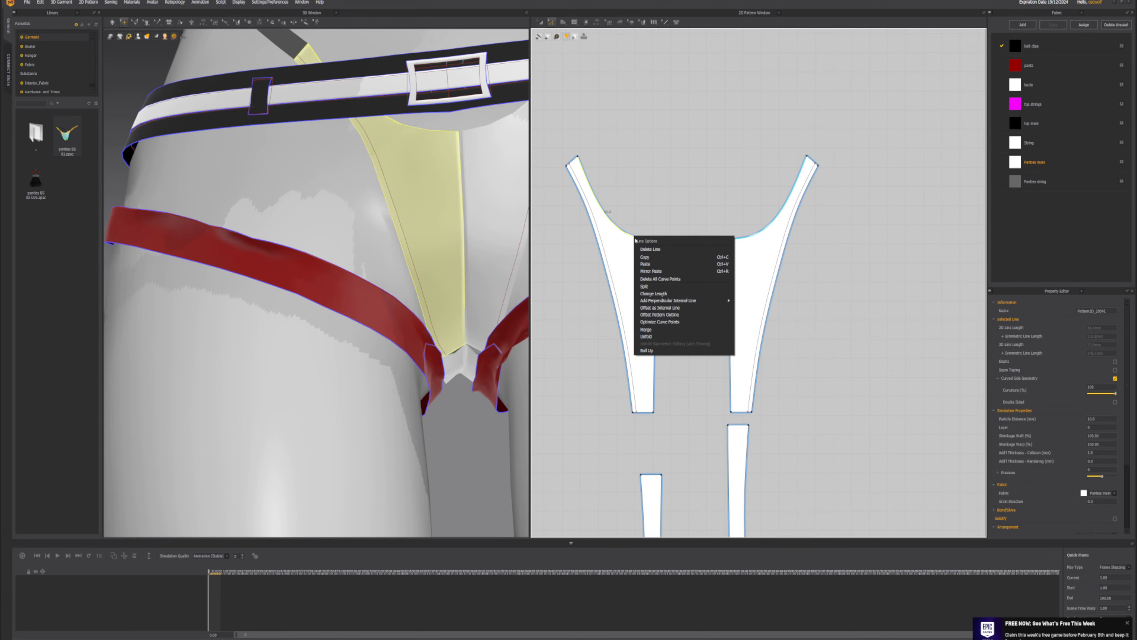
click(665, 309)
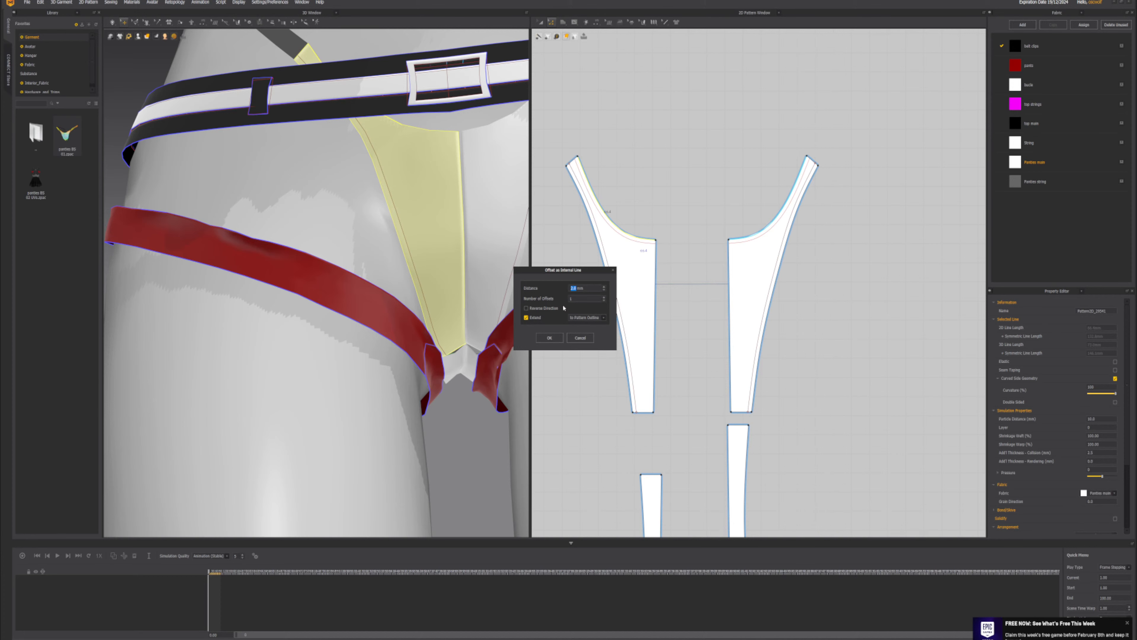
click(554, 339)
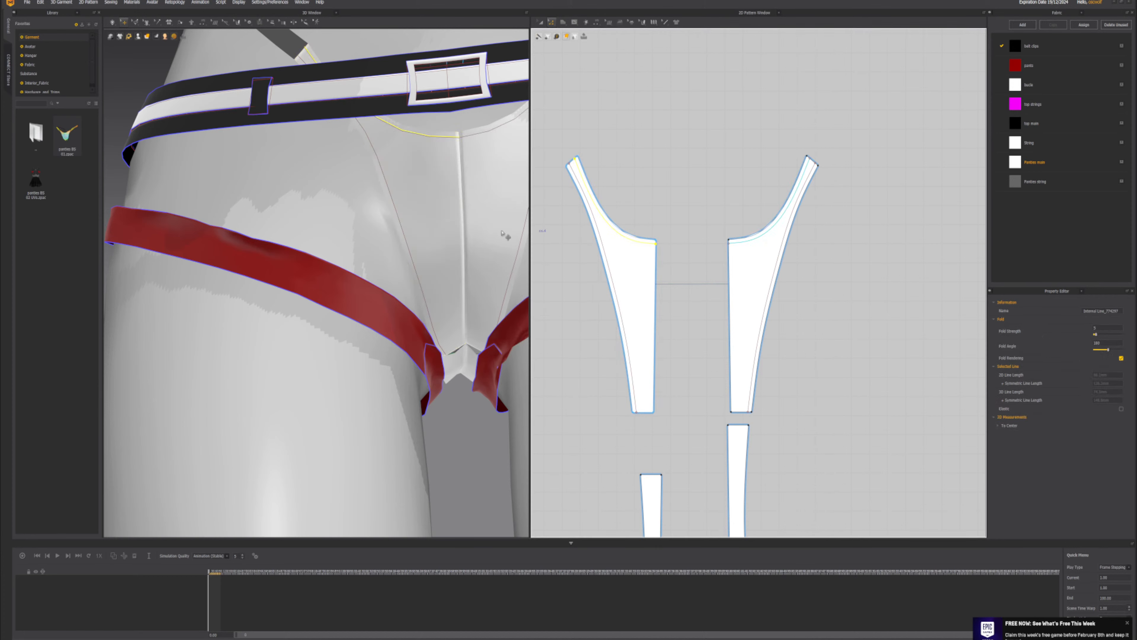
- Offset the back panels' long outer leg edge as an internal line at the same distance
right_drag(414, 234, 416, 288)
scroll(639, 329, up, 6)
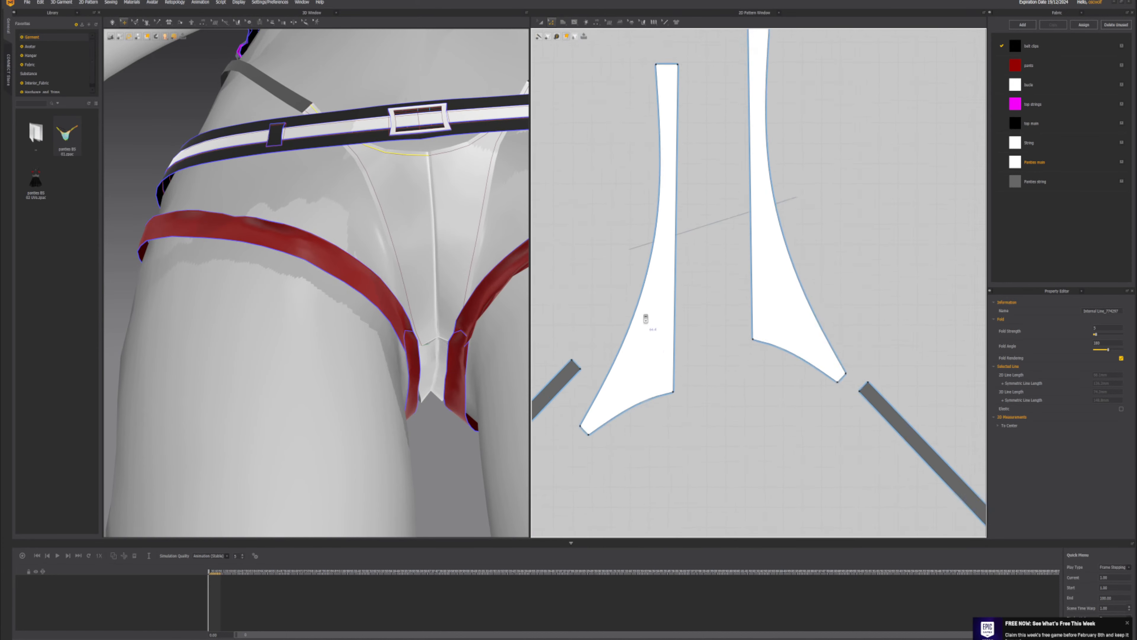
click(630, 324)
right_click(630, 324)
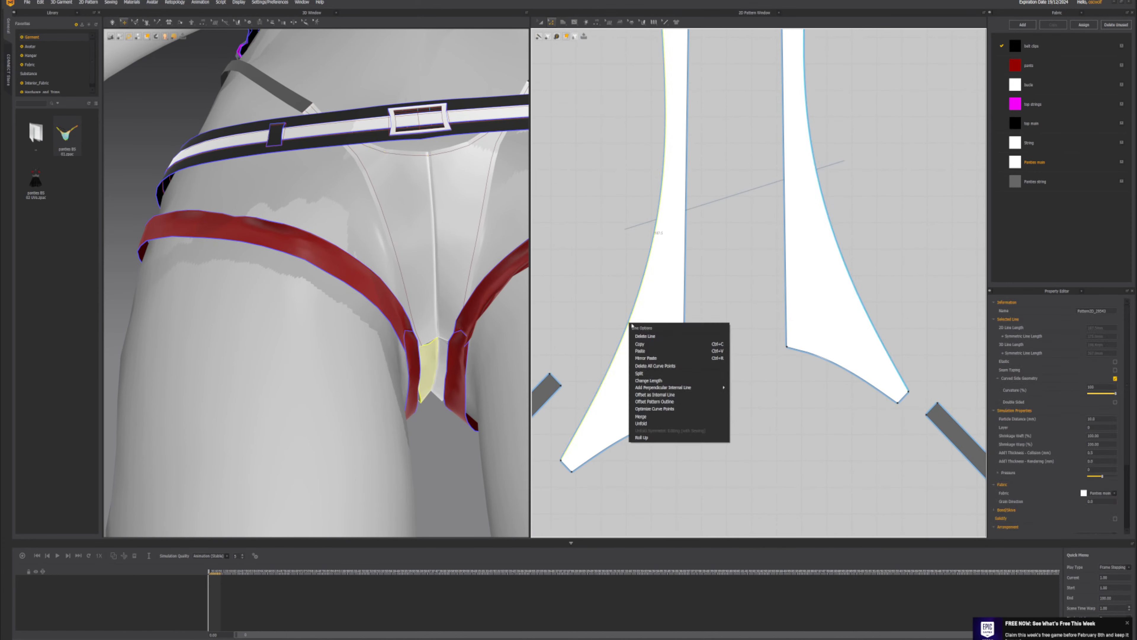
click(656, 395)
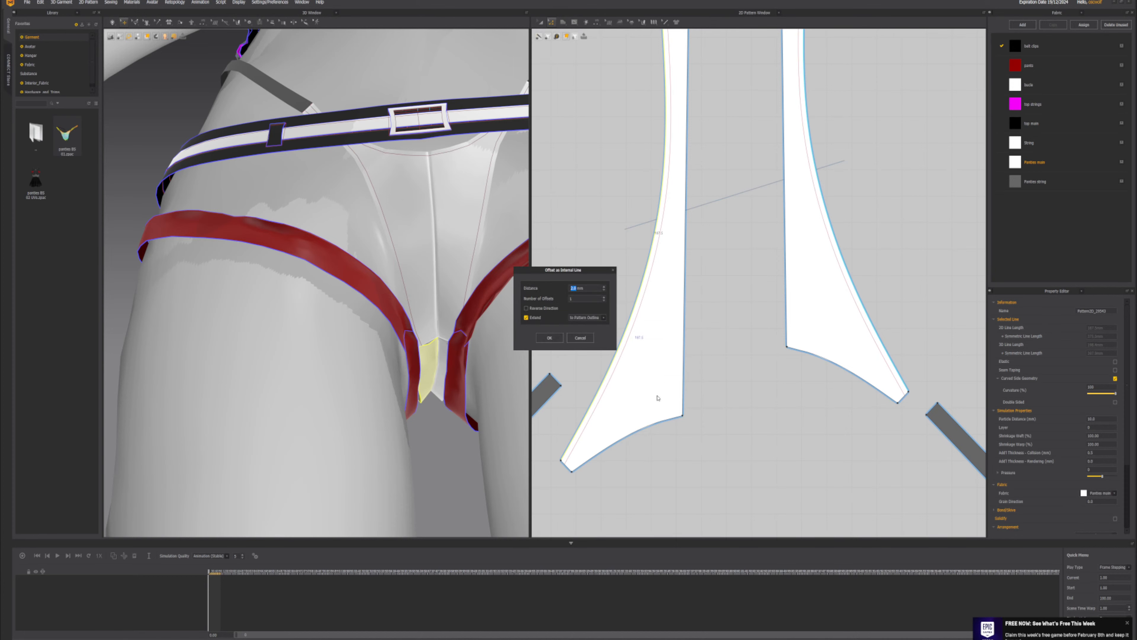
click(549, 337)
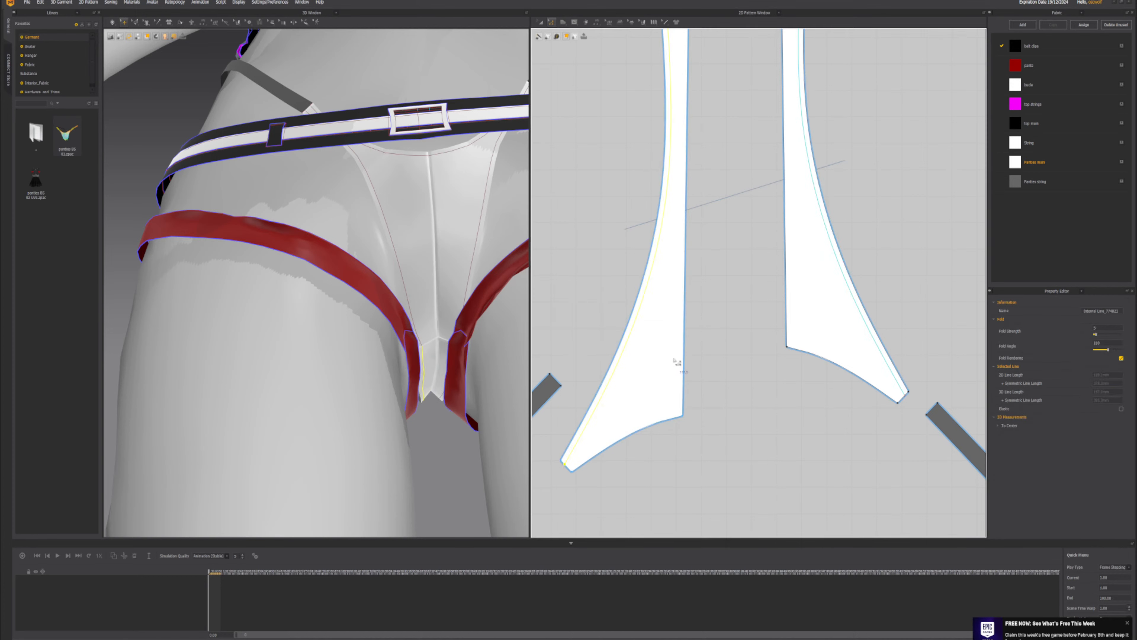
- Offset the back panels' curved waist edge as an internal line at the same distance
click(652, 425)
right_click(651, 426)
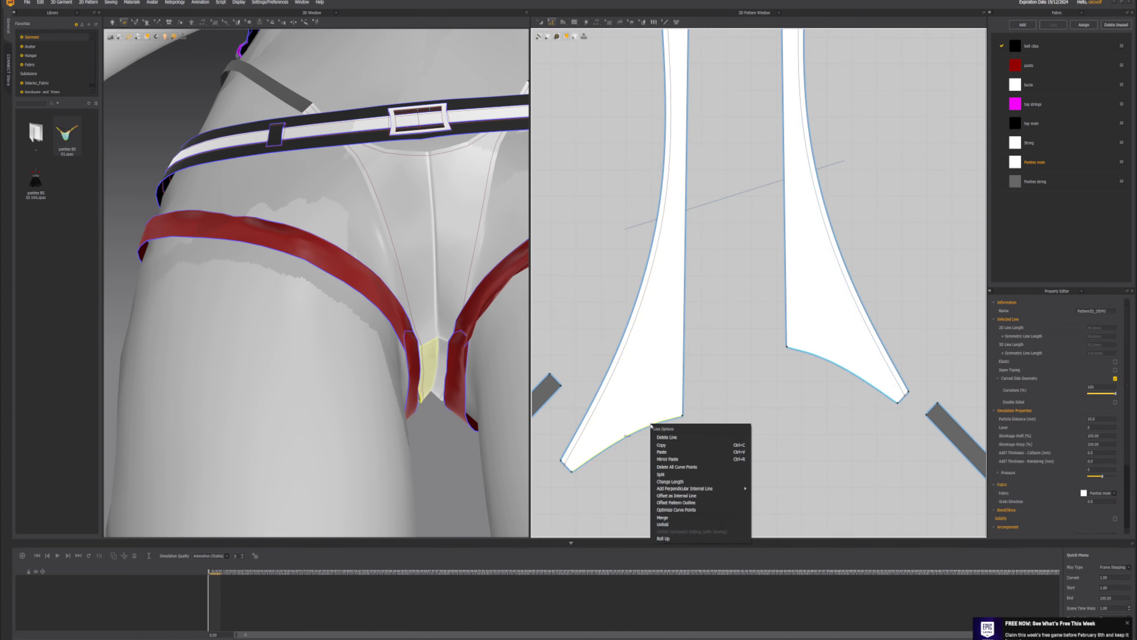
click(676, 496)
click(548, 337)
- Examine the narrow tip of the back panel where the offset lines meet its outline, and the panties on the avatar
scroll(568, 358, down, 5)
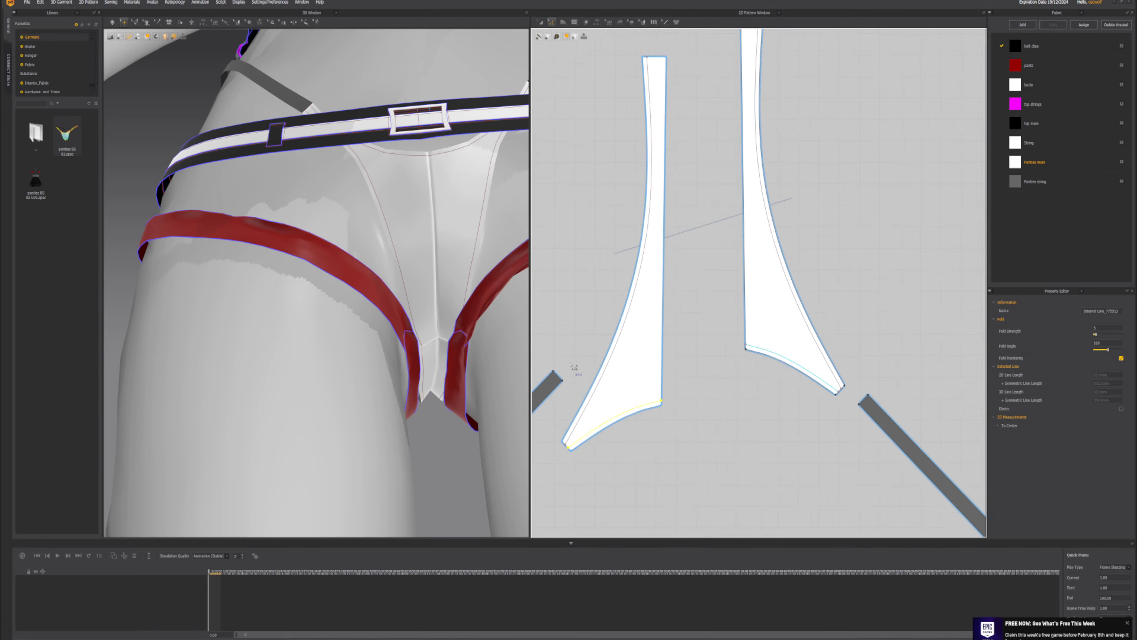
right_click(622, 364)
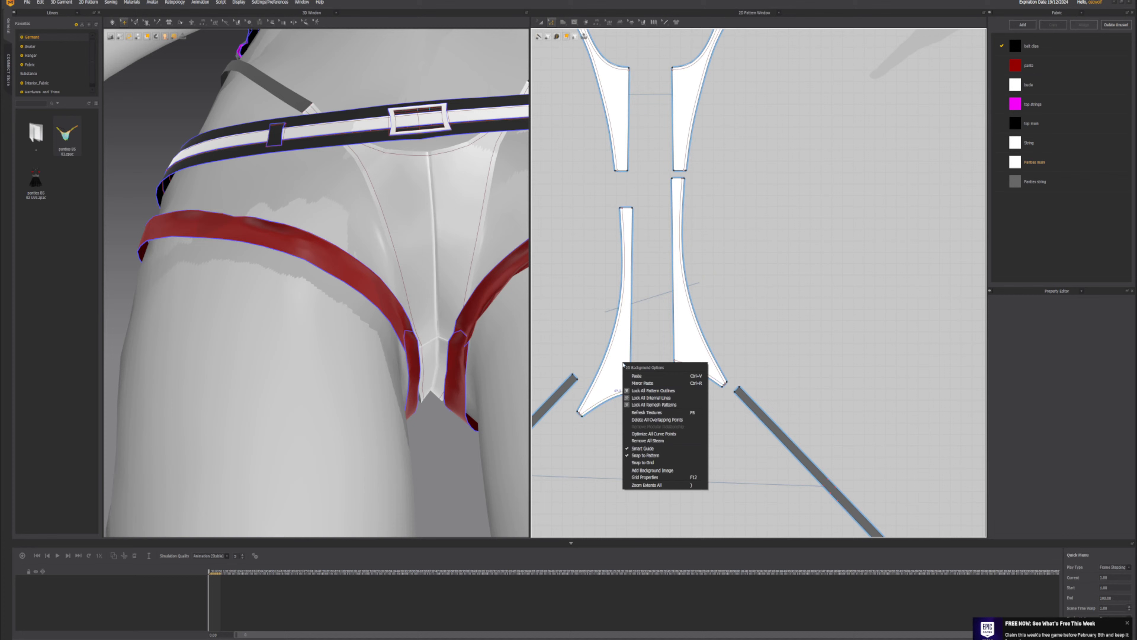
click(608, 415)
scroll(653, 333, up, 8)
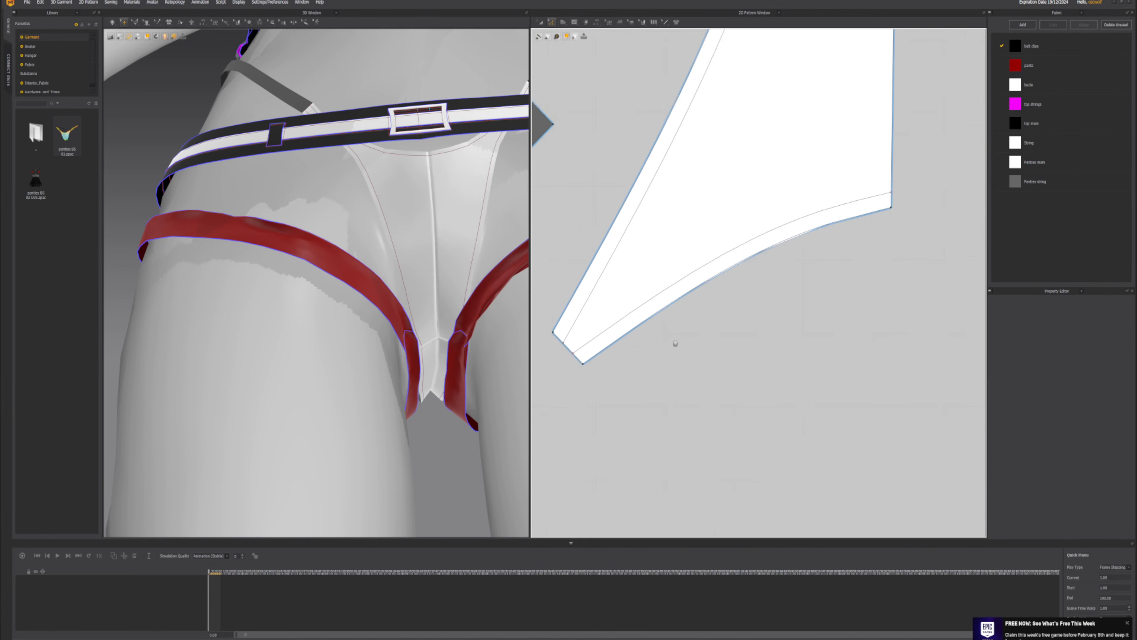
scroll(675, 343, up, 3)
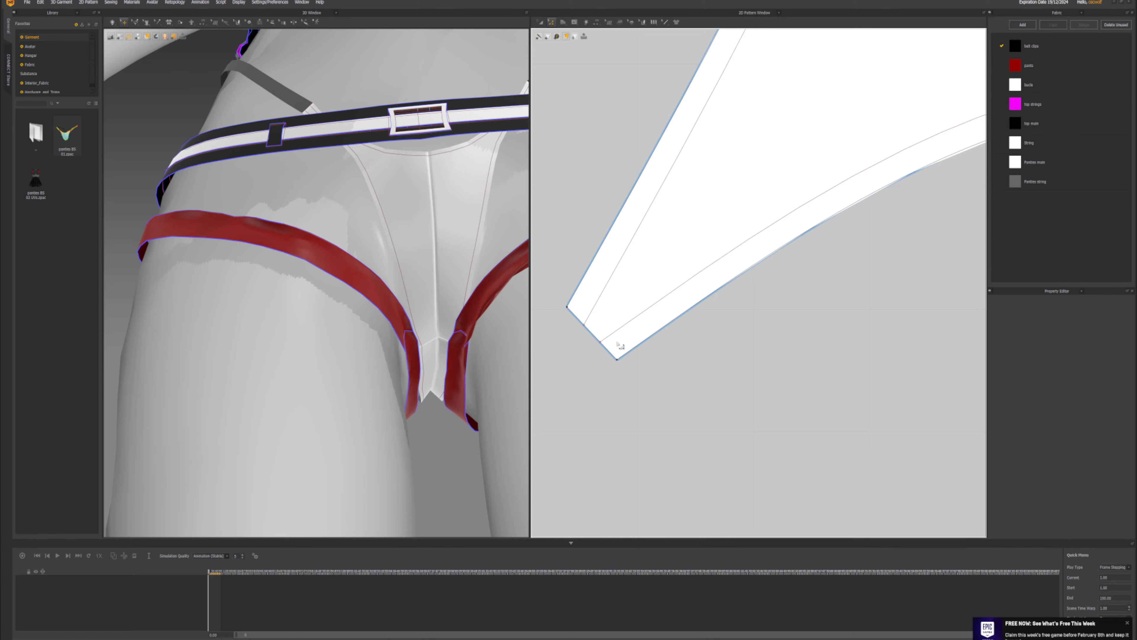
scroll(620, 332, down, 5)
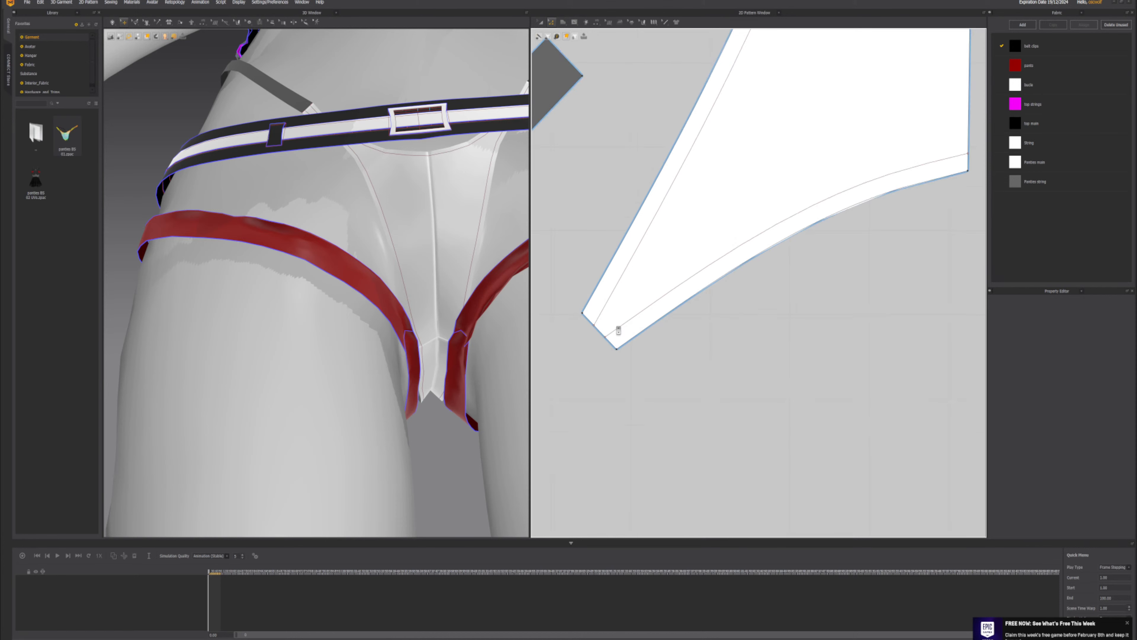
scroll(396, 278, down, 2)
scroll(397, 278, down, 2)
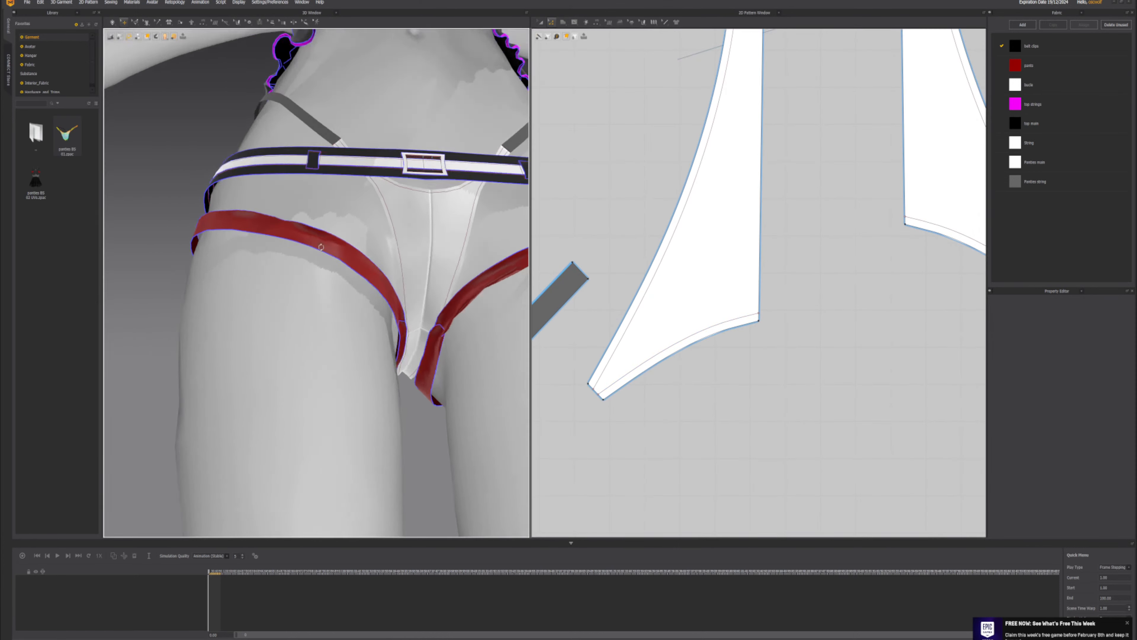
right_drag(397, 278, 689, 318)
scroll(452, 294, up, 3)
scroll(447, 285, down, 2)
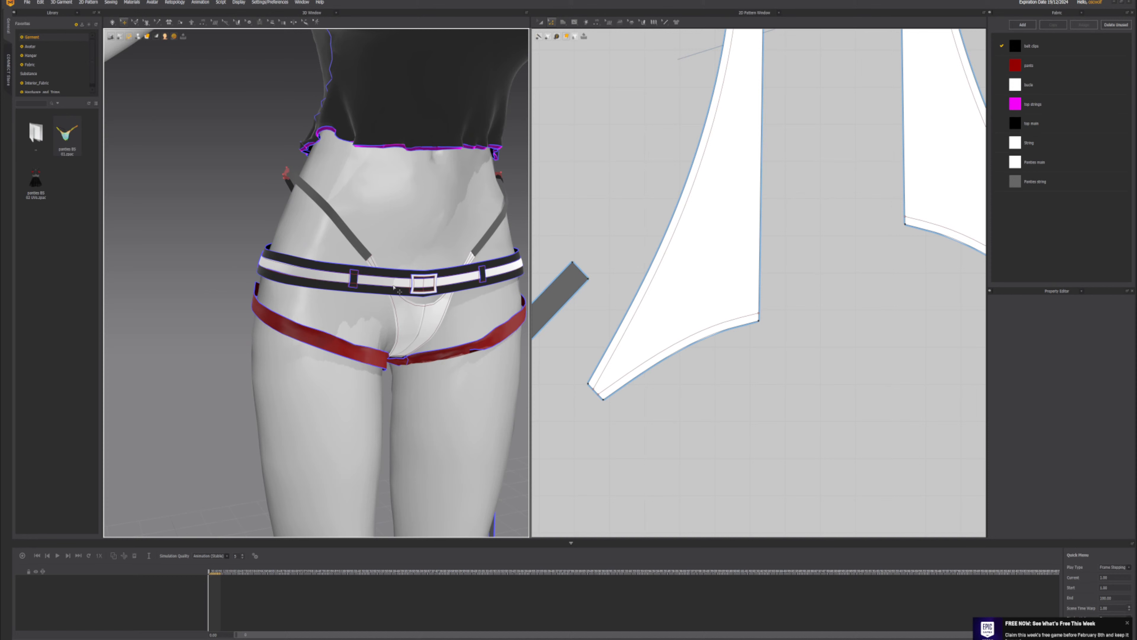
- Cut and sew the back panels along their offset leg line and offset waist line to separate the border strips
right_click(655, 278)
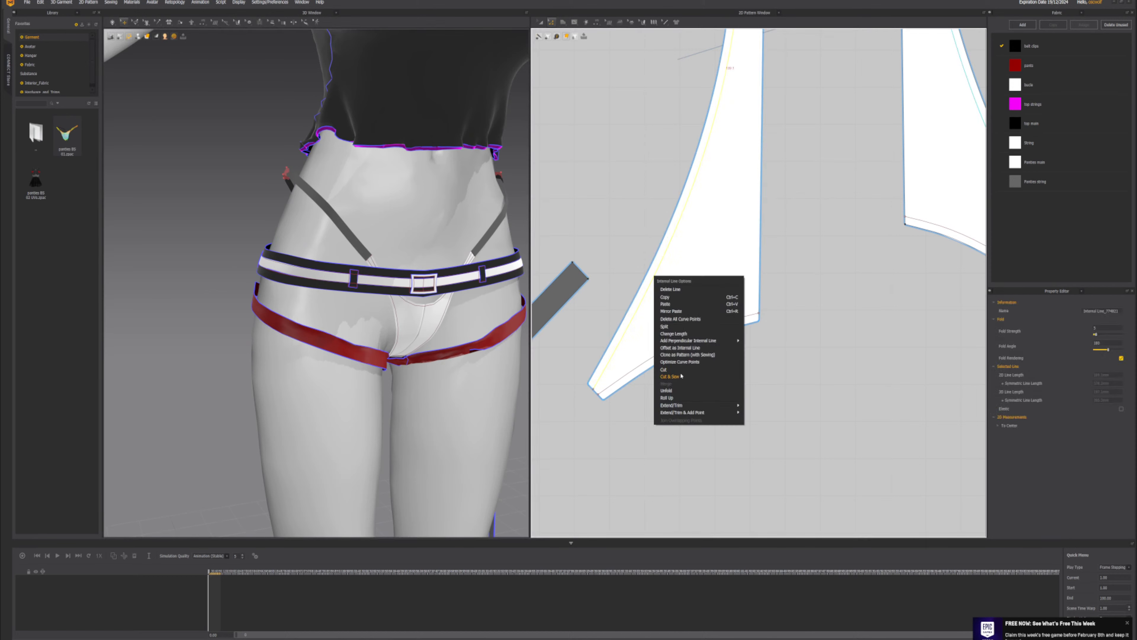
click(670, 377)
click(677, 344)
right_click(677, 344)
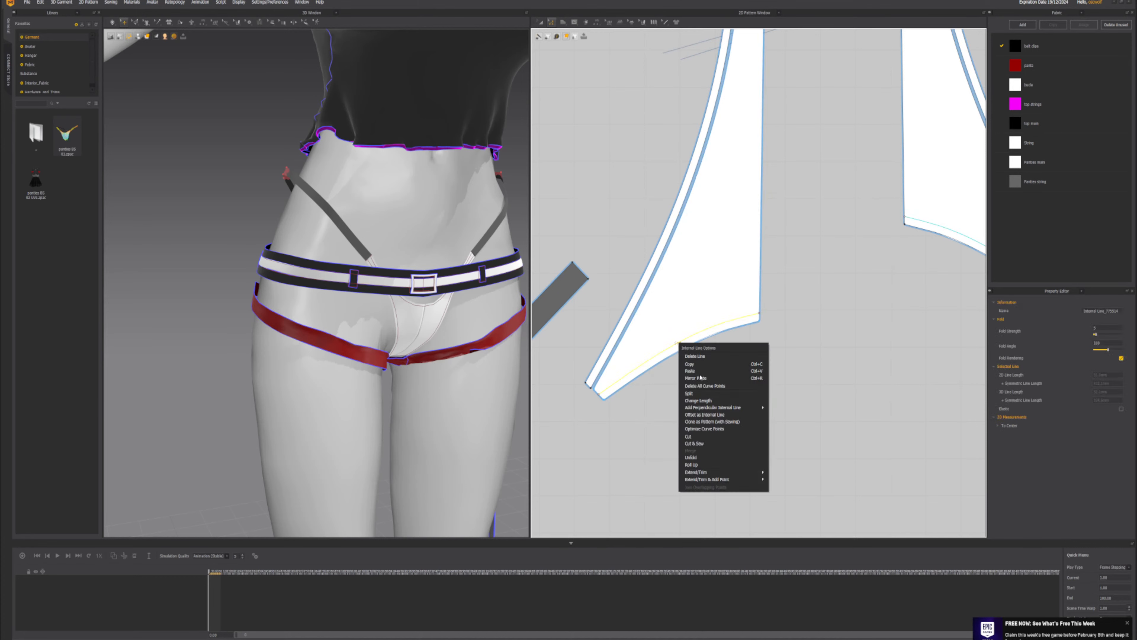
click(694, 443)
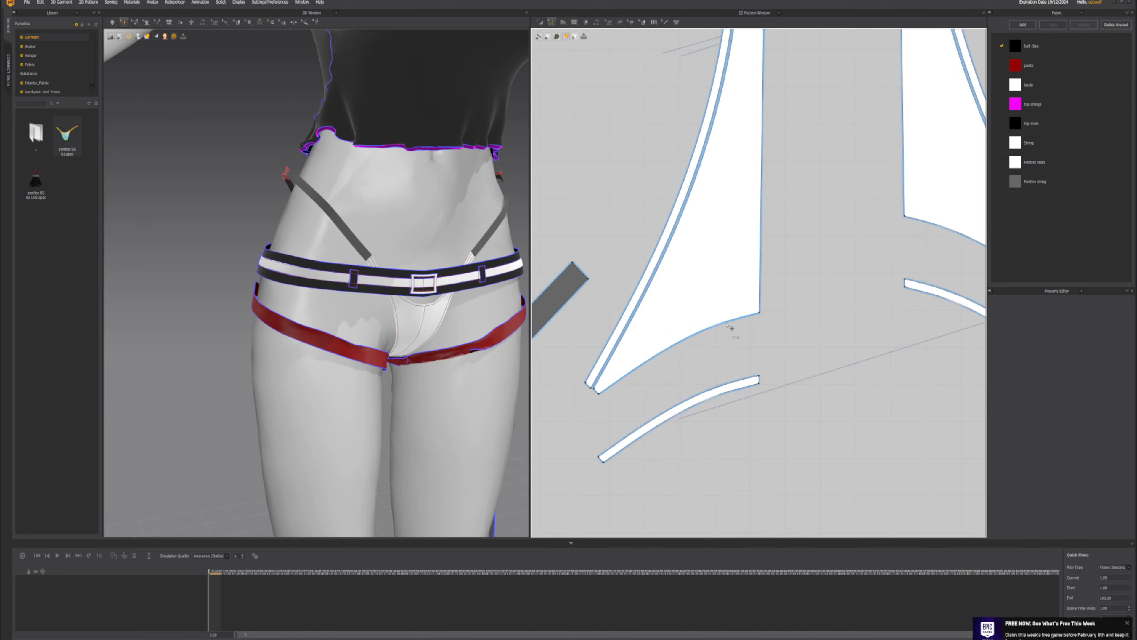
scroll(730, 328, down, 4)
scroll(663, 210, up, 4)
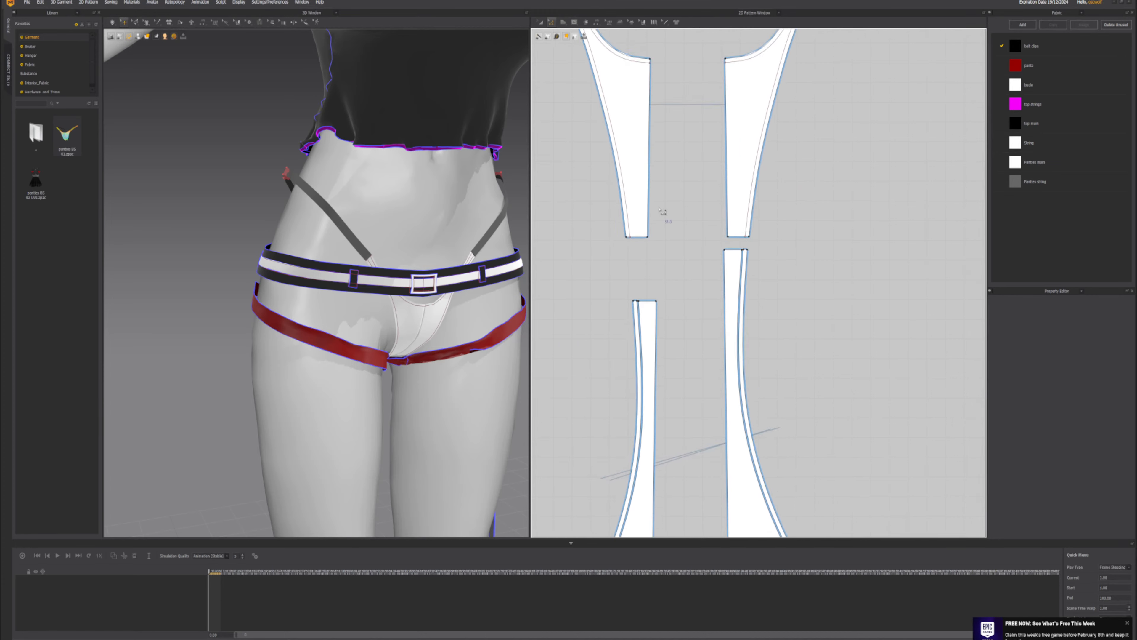
- Cut and sew the front panels along their offset leg line and offset curved waist line to separate the border strips
scroll(663, 211, up, 2)
click(626, 265)
right_click(625, 265)
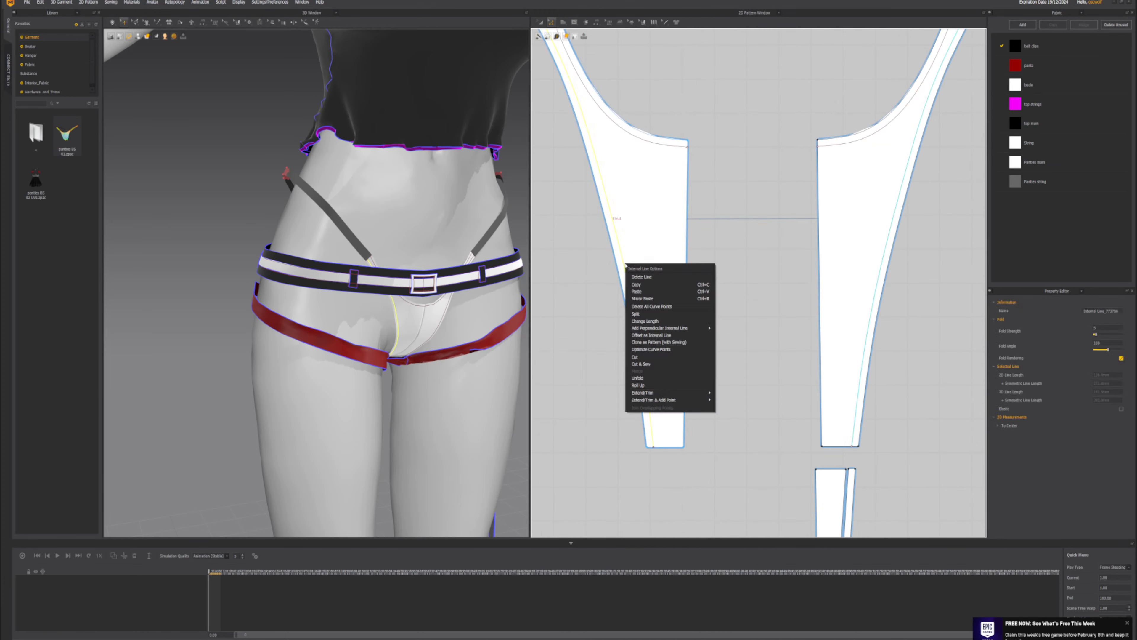
click(642, 363)
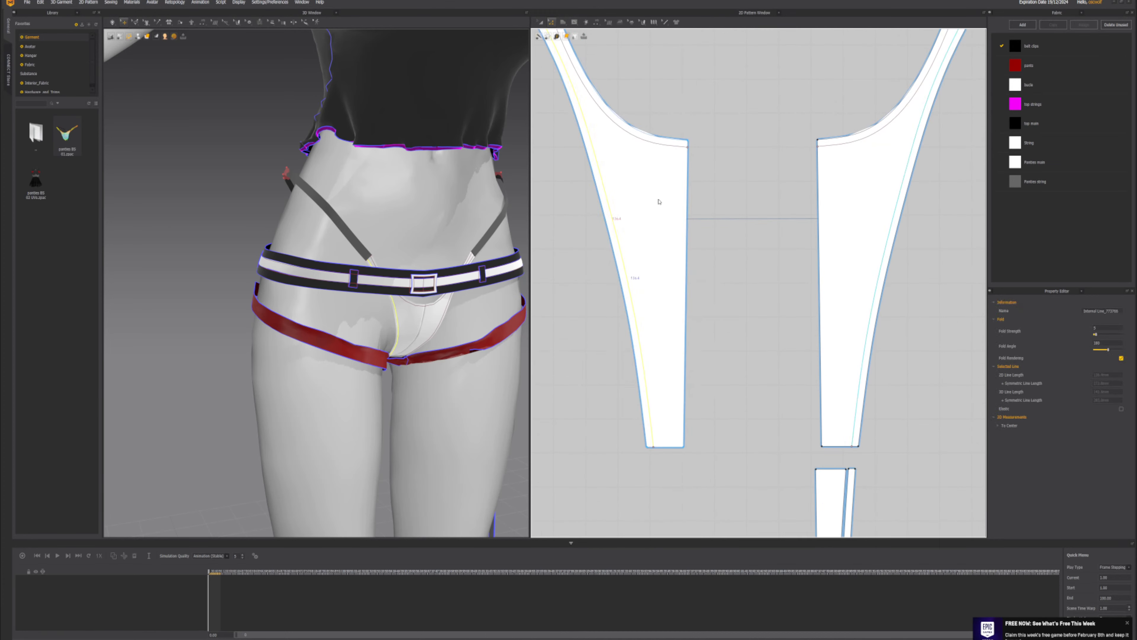
click(638, 139)
right_click(638, 138)
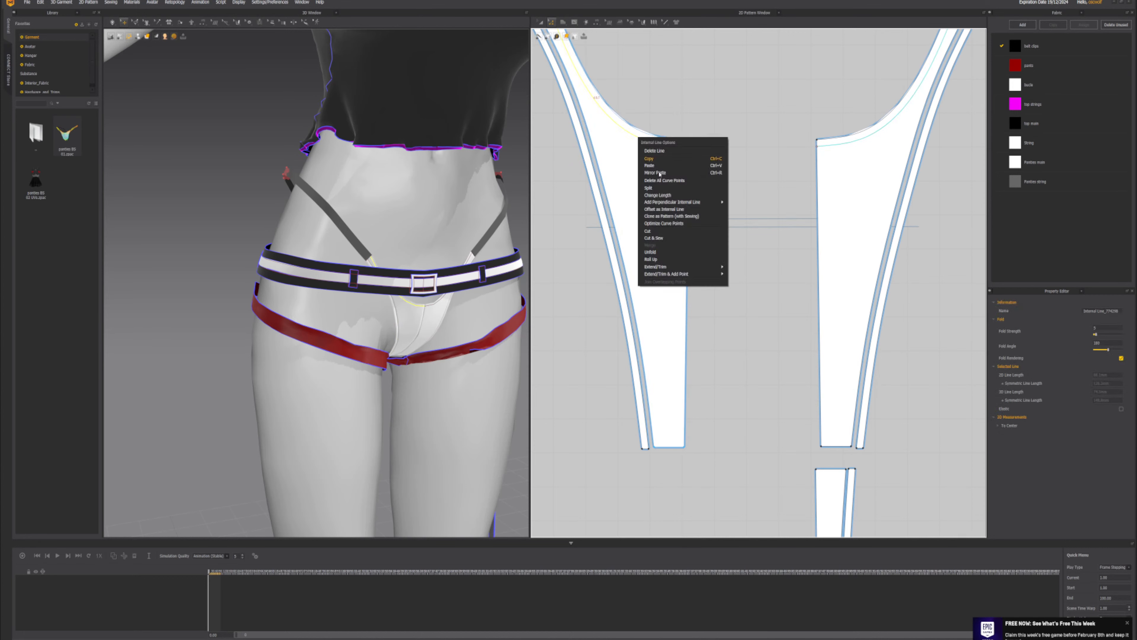
click(666, 239)
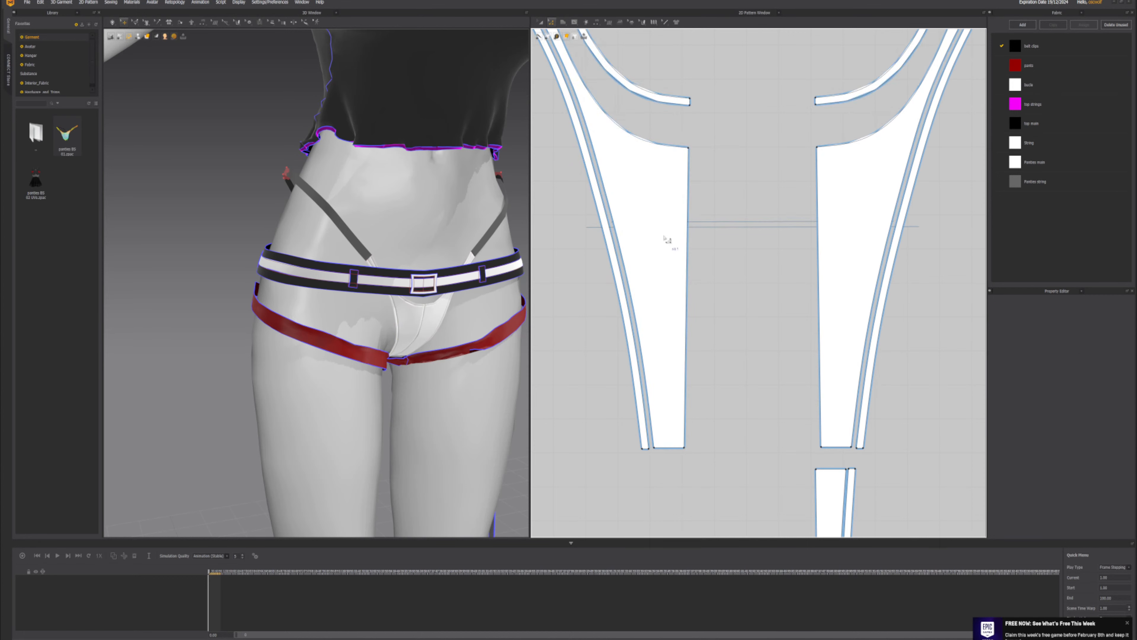
- Assign the Panties string fabric to the curved waist border strips of the front panels
right_drag(475, 320, 437, 316)
scroll(437, 317, down, 4)
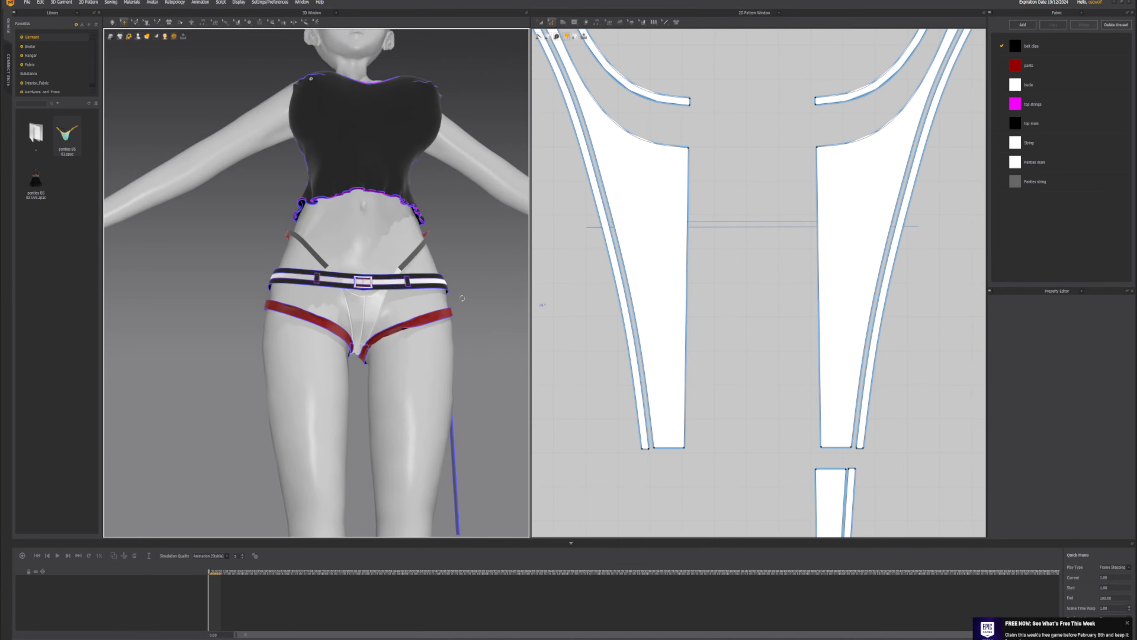
scroll(437, 316, up, 3)
middle_drag(349, 309, 401, 292)
scroll(402, 292, up, 3)
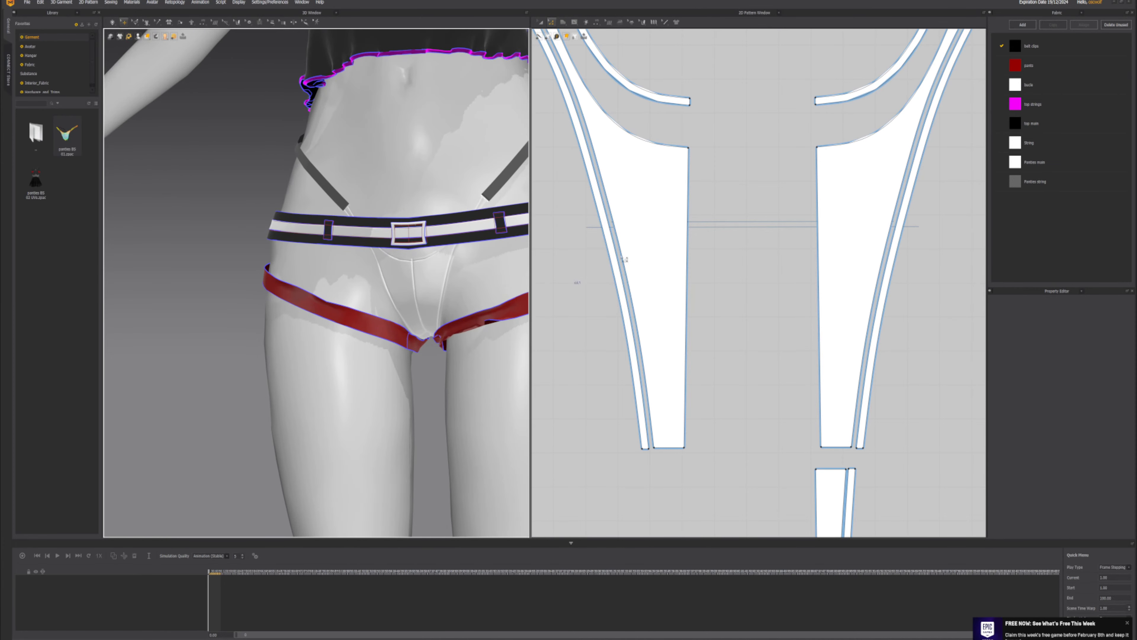
scroll(734, 184, down, 1)
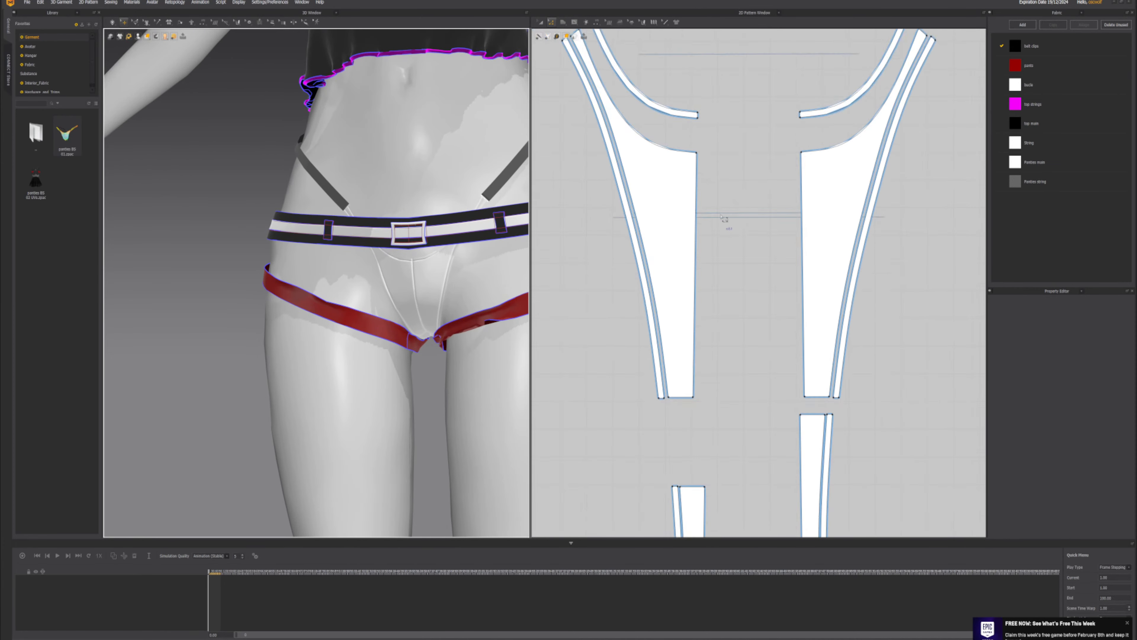
key(a)
click(679, 110)
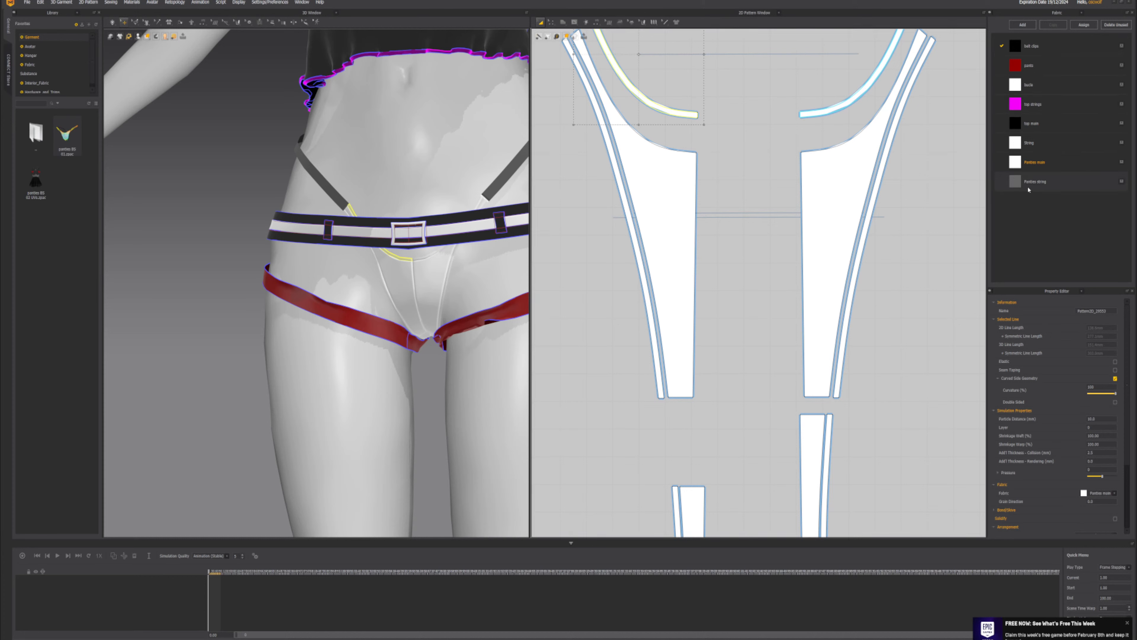
click(495, 190)
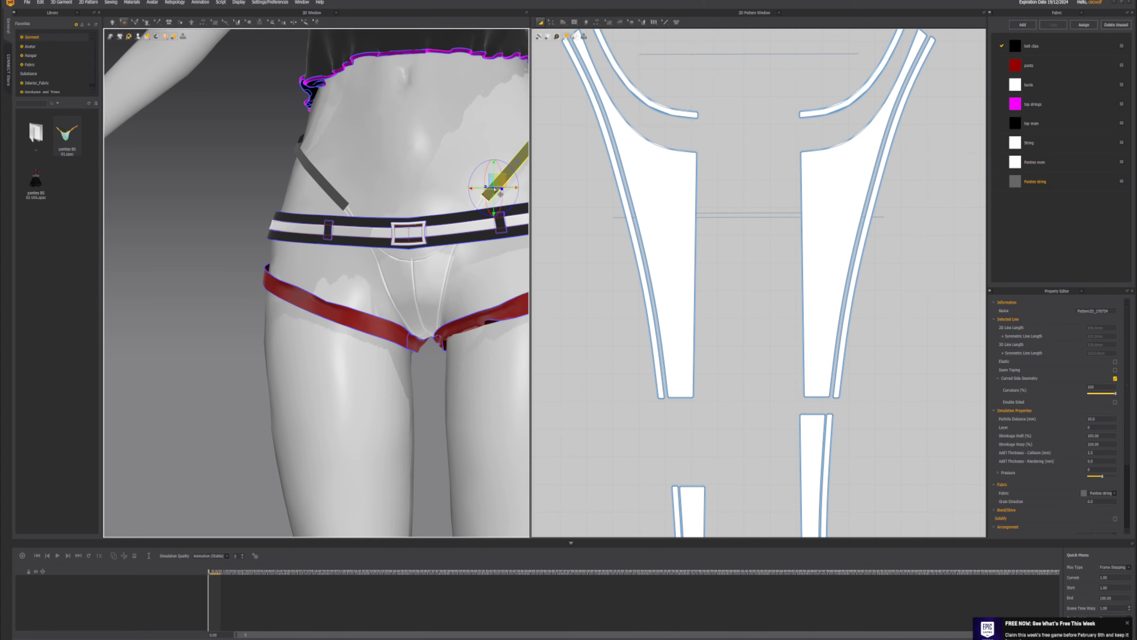
click(425, 259)
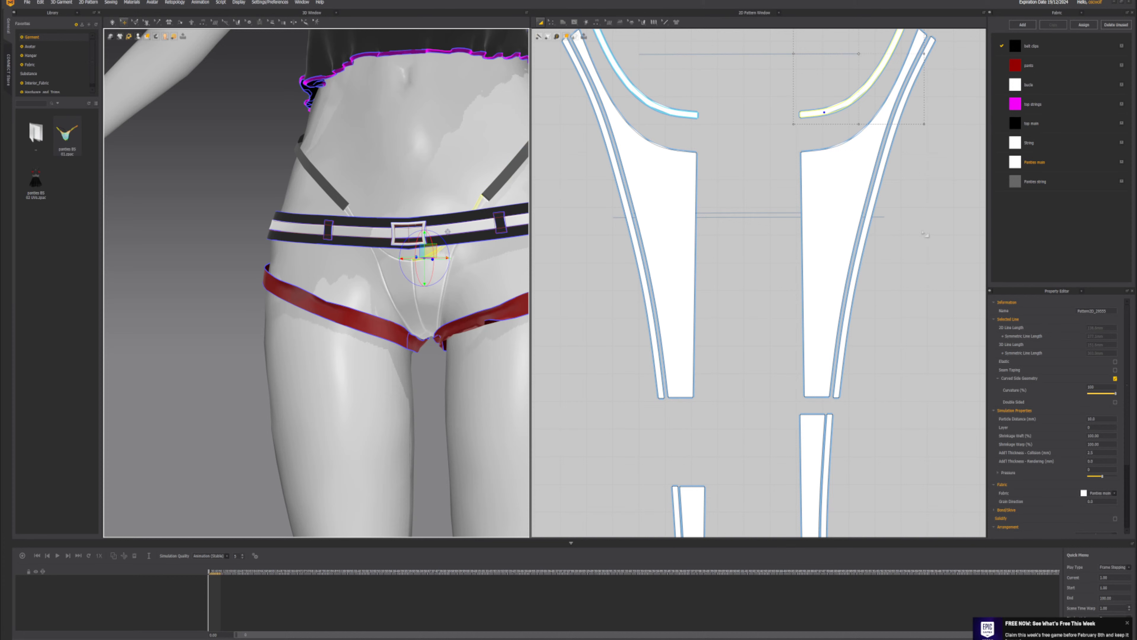
click(1099, 492)
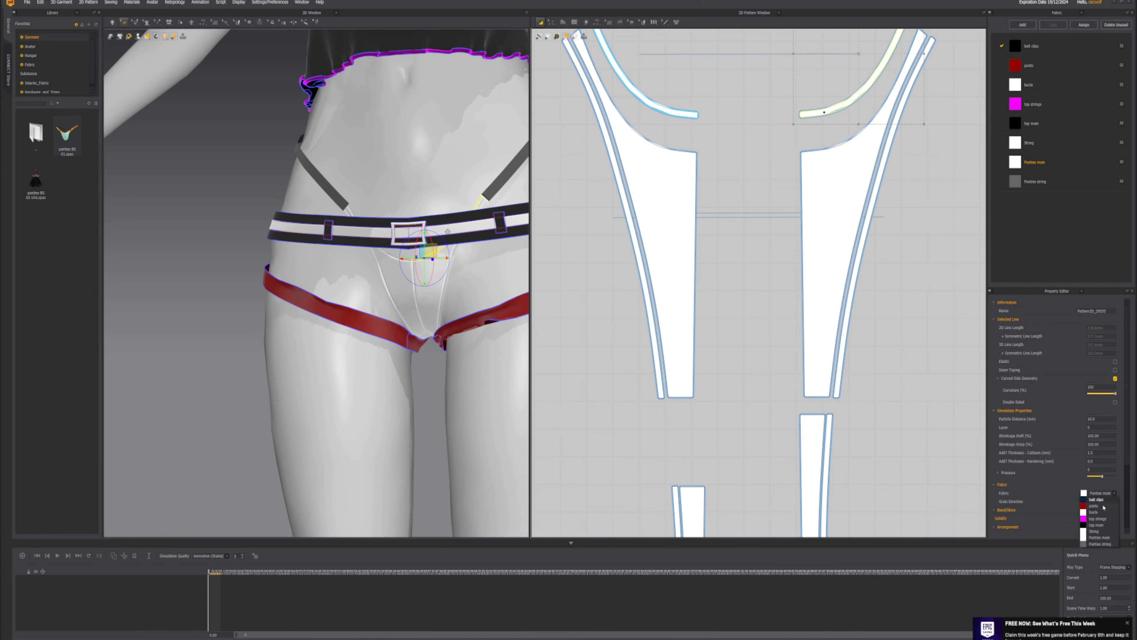
click(1100, 543)
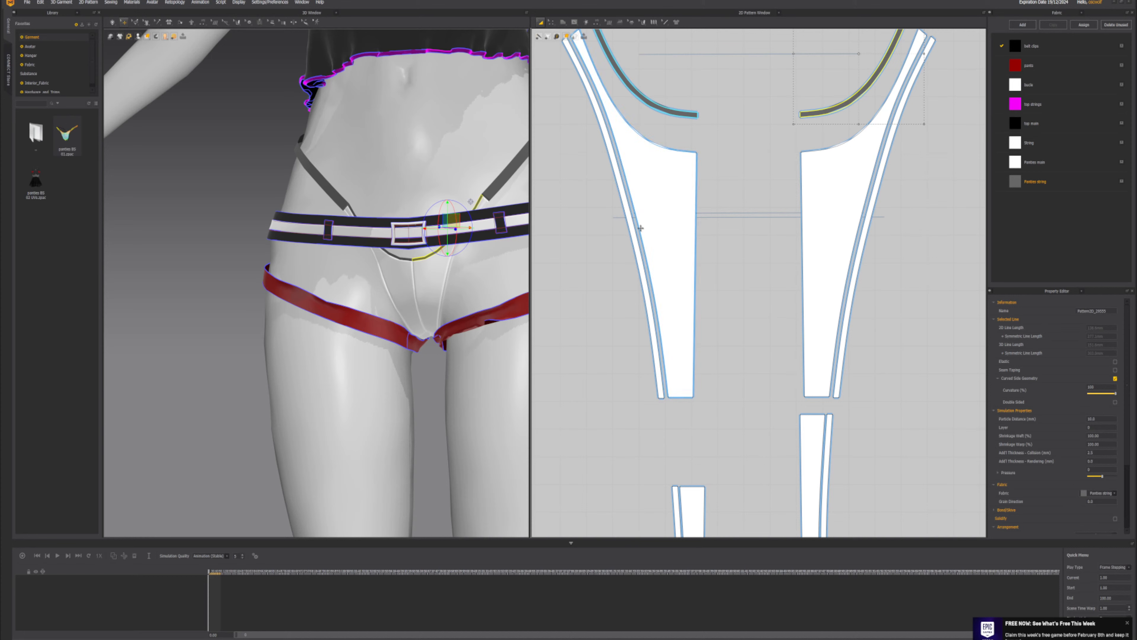
- Assign the Panties string fabric to the long leg border strips of the front panels
click(635, 239)
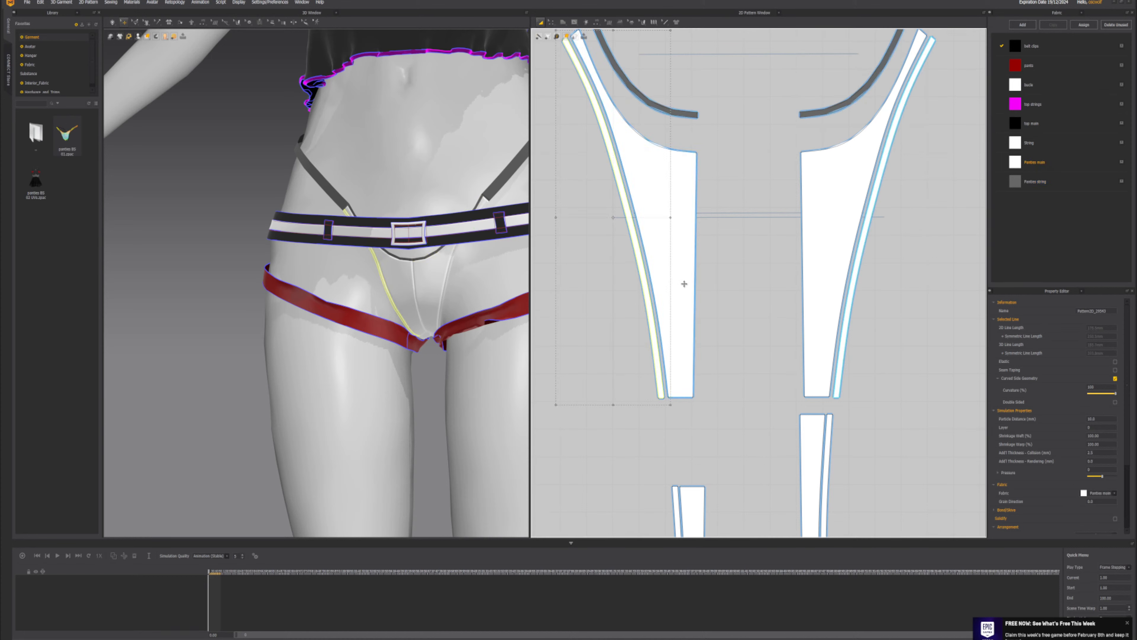
click(1100, 494)
click(1094, 545)
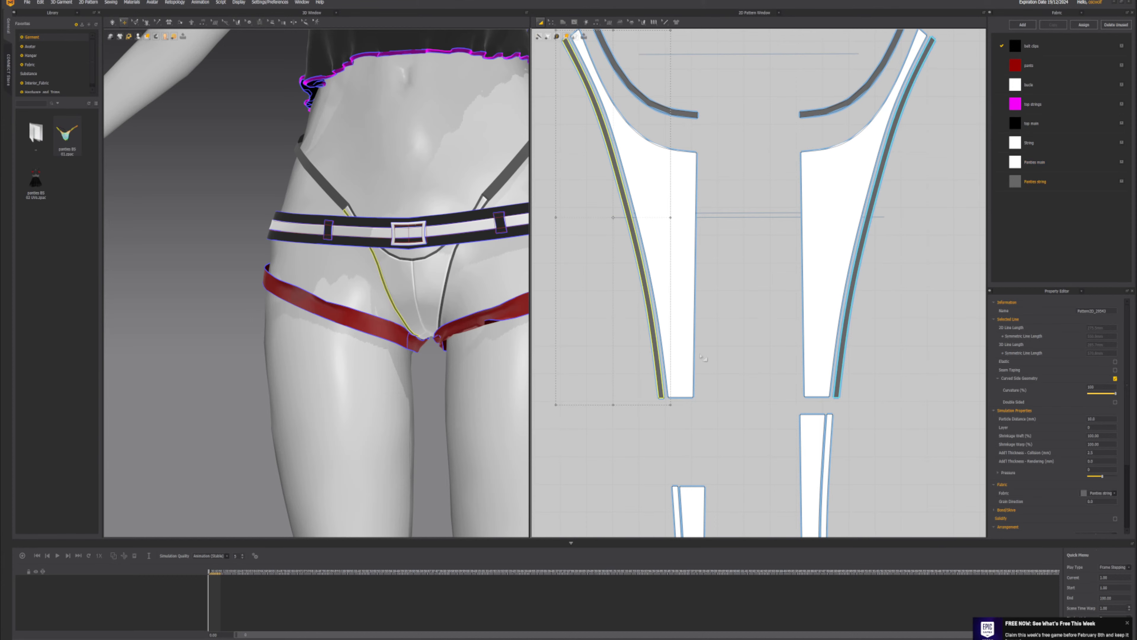
- Assign the Panties string fabric to the leg border strips of the back panels
scroll(534, 310, down, 2)
scroll(448, 308, down, 2)
right_drag(368, 294, 515, 293)
click(368, 269)
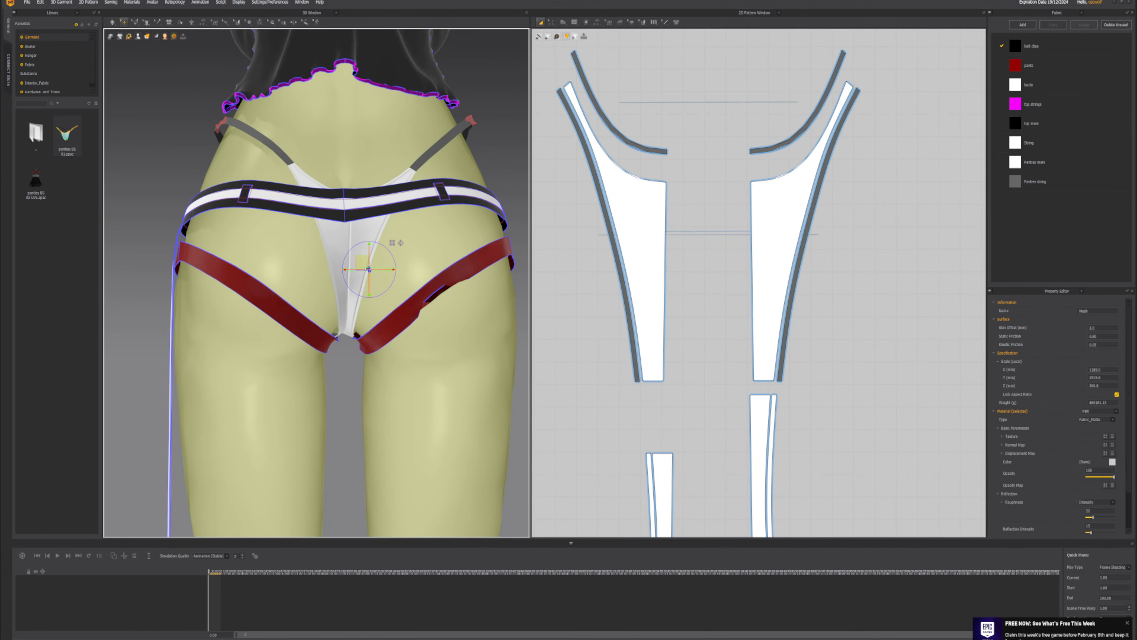
click(368, 279)
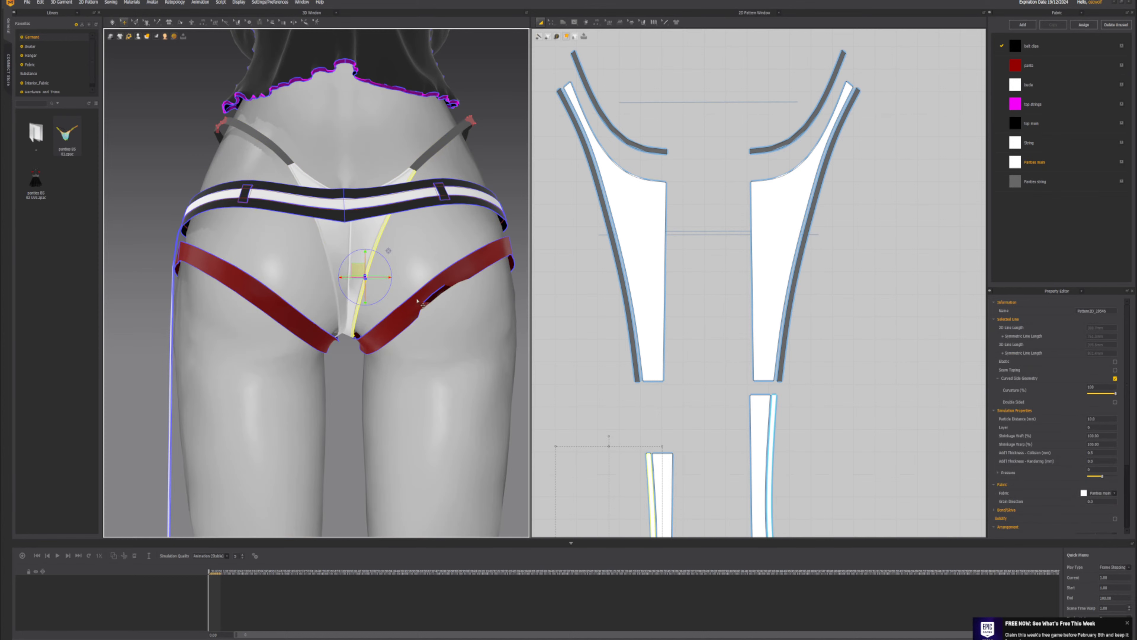
click(1098, 492)
click(1099, 544)
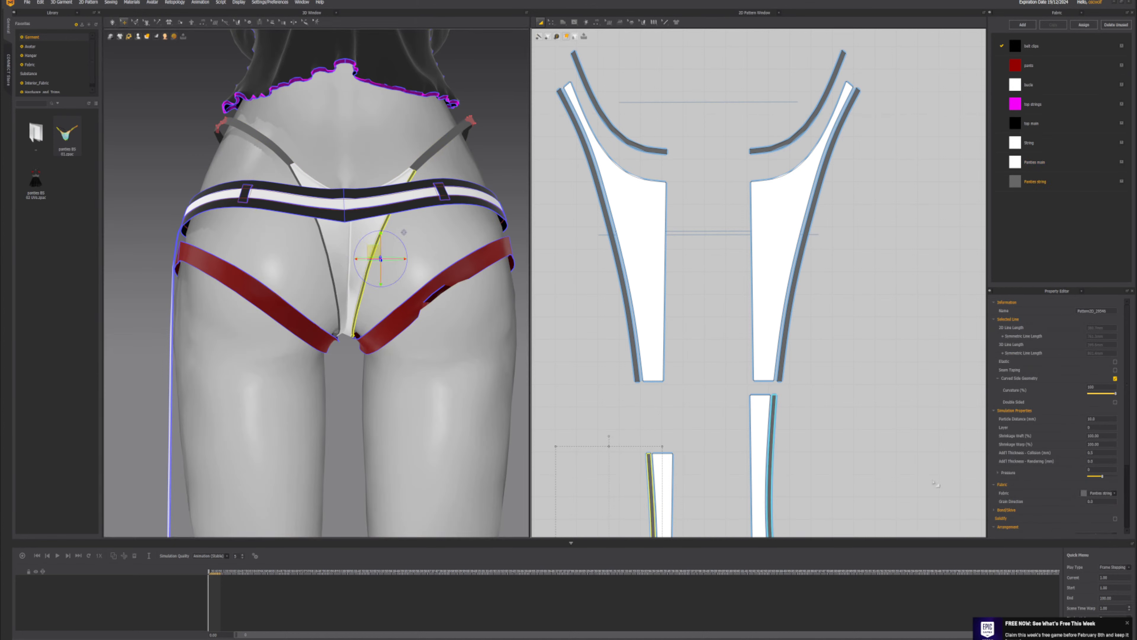
- Run the simulation on the whole outfit and set the particle distance of the top's front panel to 20 mm
mouse_move(350, 281)
right_down()
mouse_move(327, 272)
mouse_move(379, 261)
mouse_move(269, 287)
mouse_move(364, 265)
right_up()
middle_drag(340, 209, 409, 302)
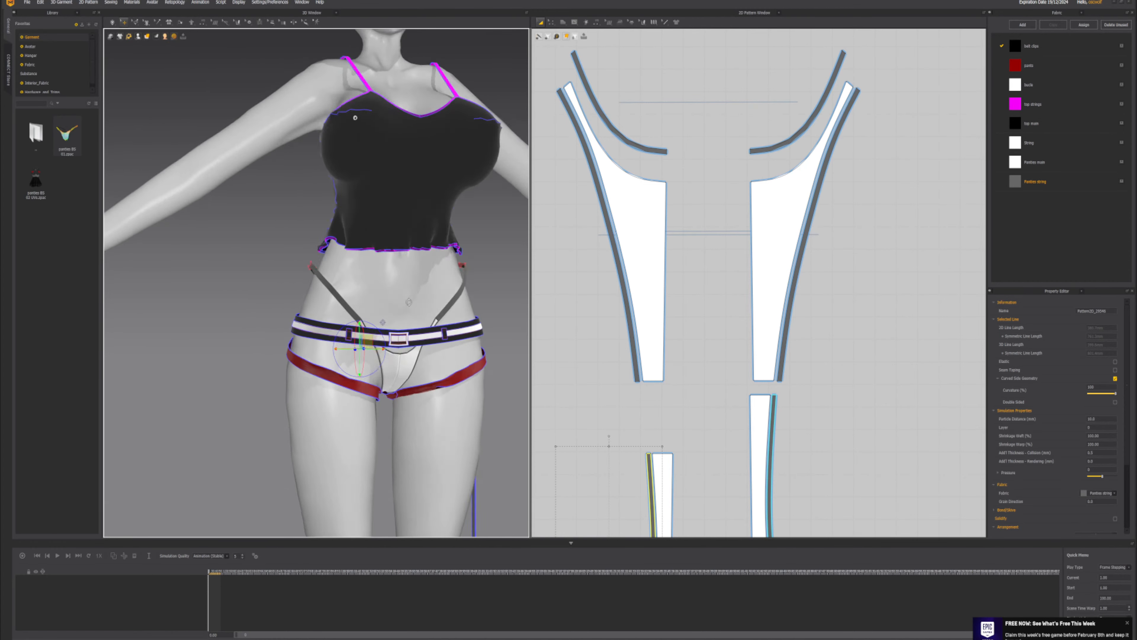
right_drag(409, 302, 345, 217)
middle_drag(345, 218, 275, 240)
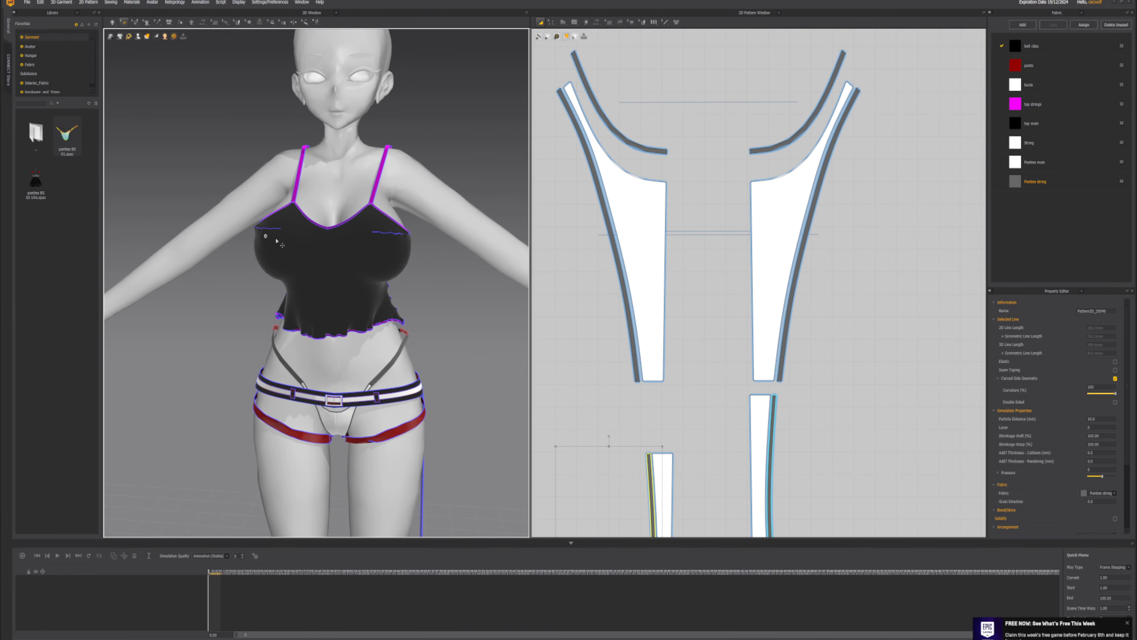
click(296, 249)
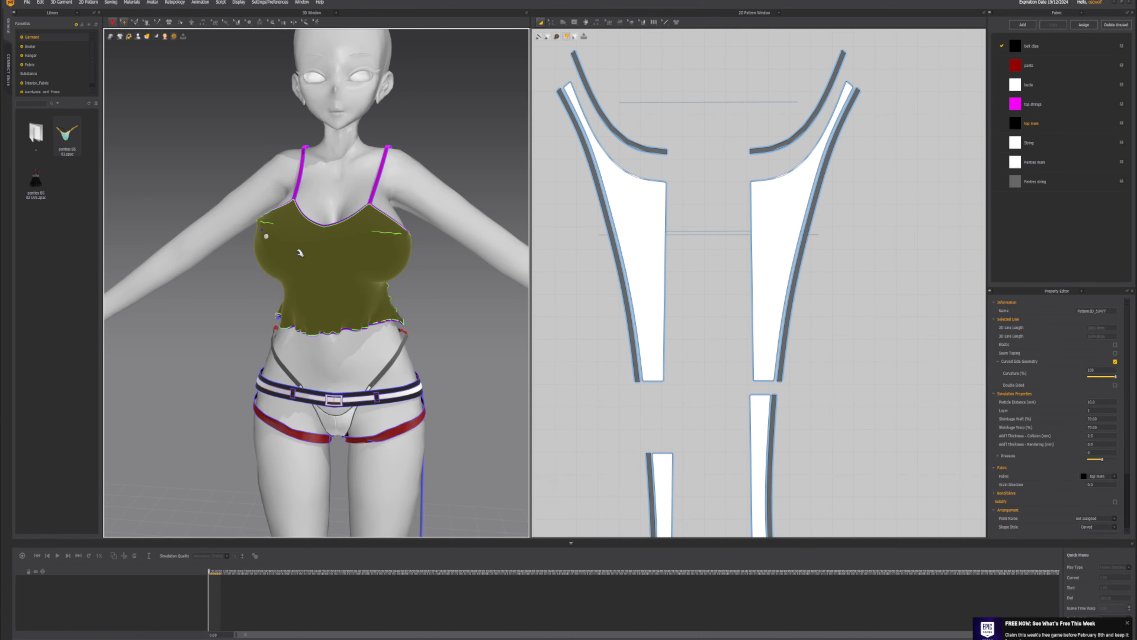
right_drag(300, 252, 269, 246)
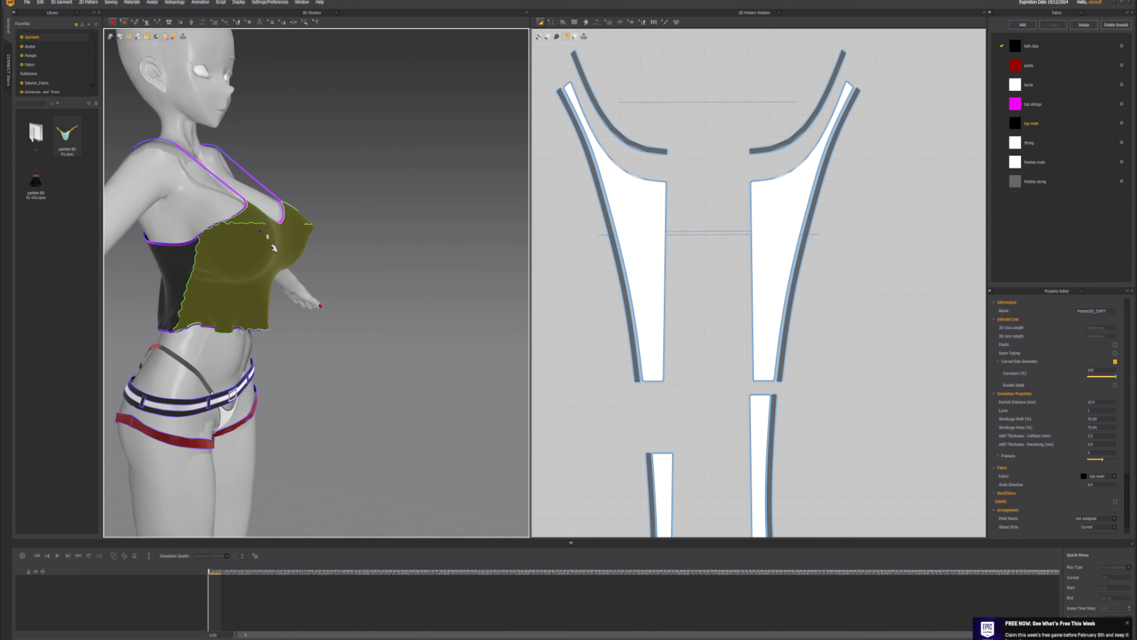
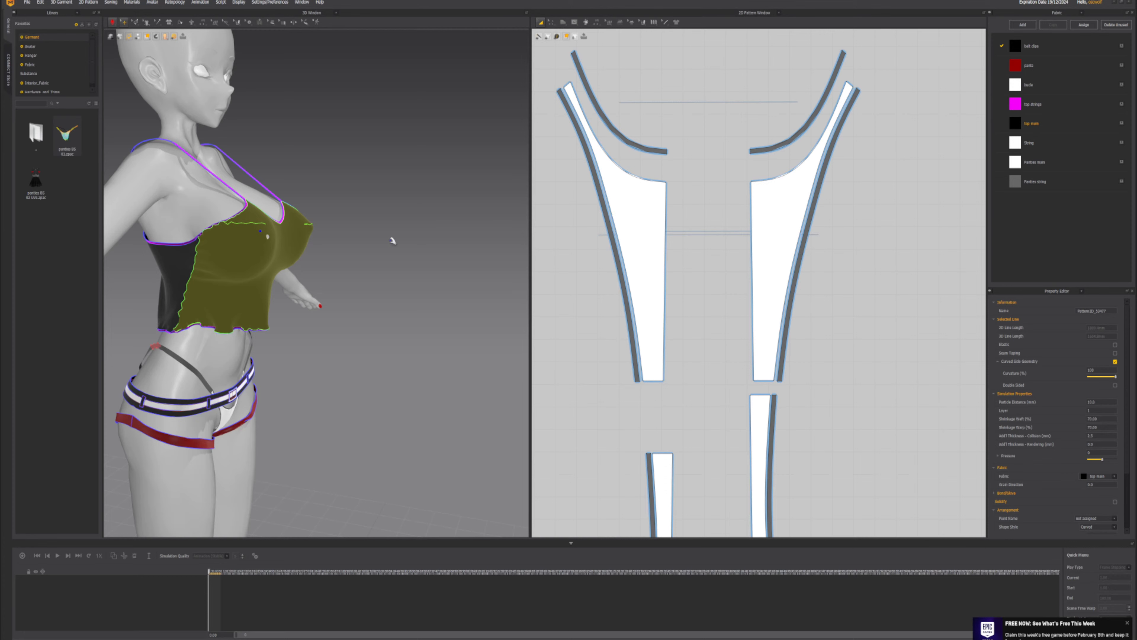
right_drag(363, 246, 349, 291)
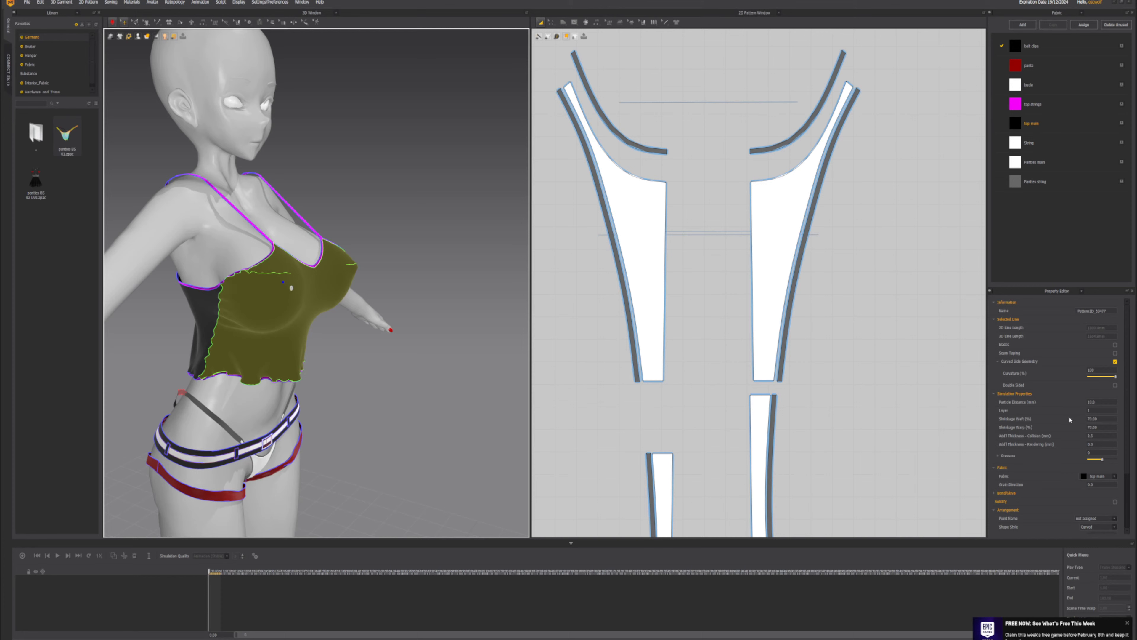
- Change the additional collision thickness of the top's front panel
click(1100, 437)
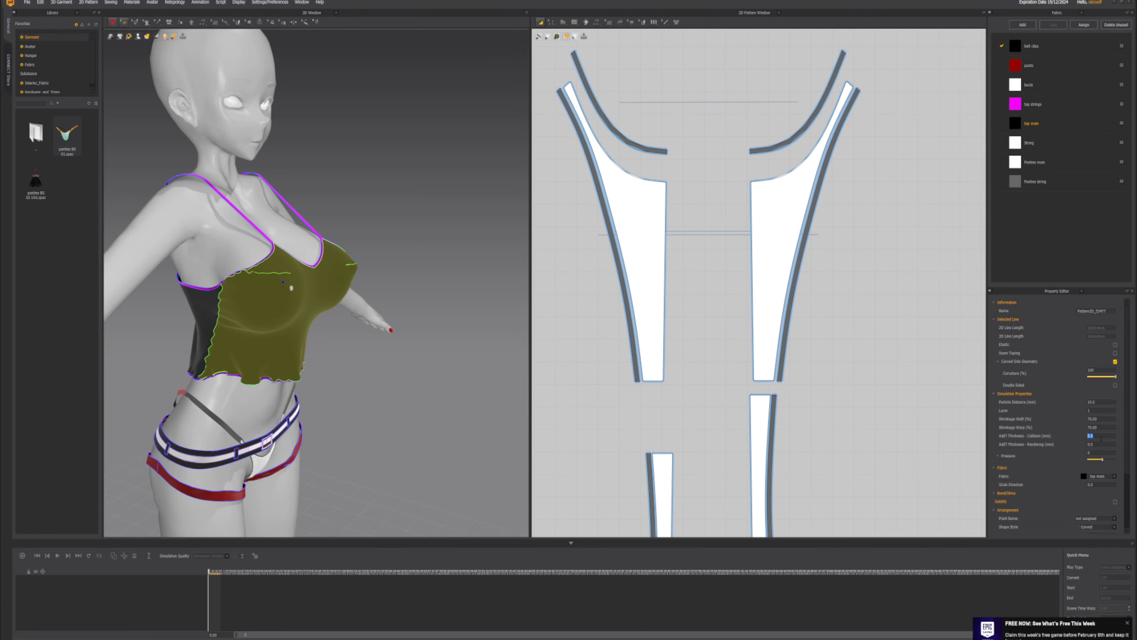
key(Return)
key(Return)
- Pull the shoulder strap on the avatar's left side inward toward the neck while the simulation runs
right_drag(407, 346, 314, 273)
mouse_move(432, 288)
right_down()
mouse_move(394, 291)
mouse_move(429, 293)
right_up()
scroll(363, 278, down, 2)
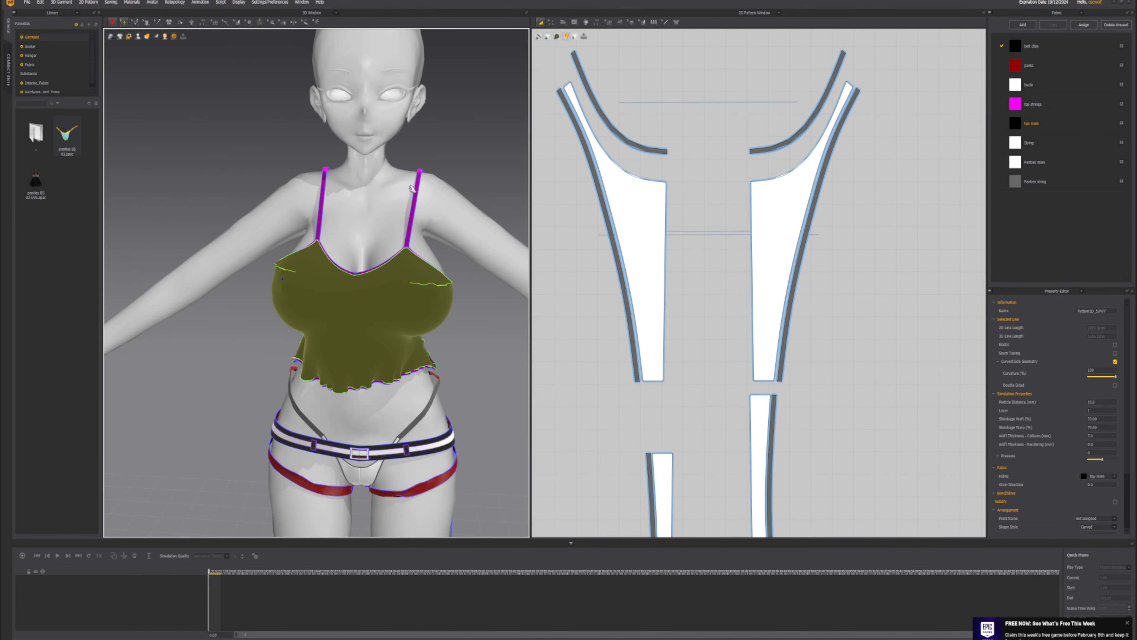
drag(419, 170, 394, 167)
right_drag(409, 179, 410, 339)
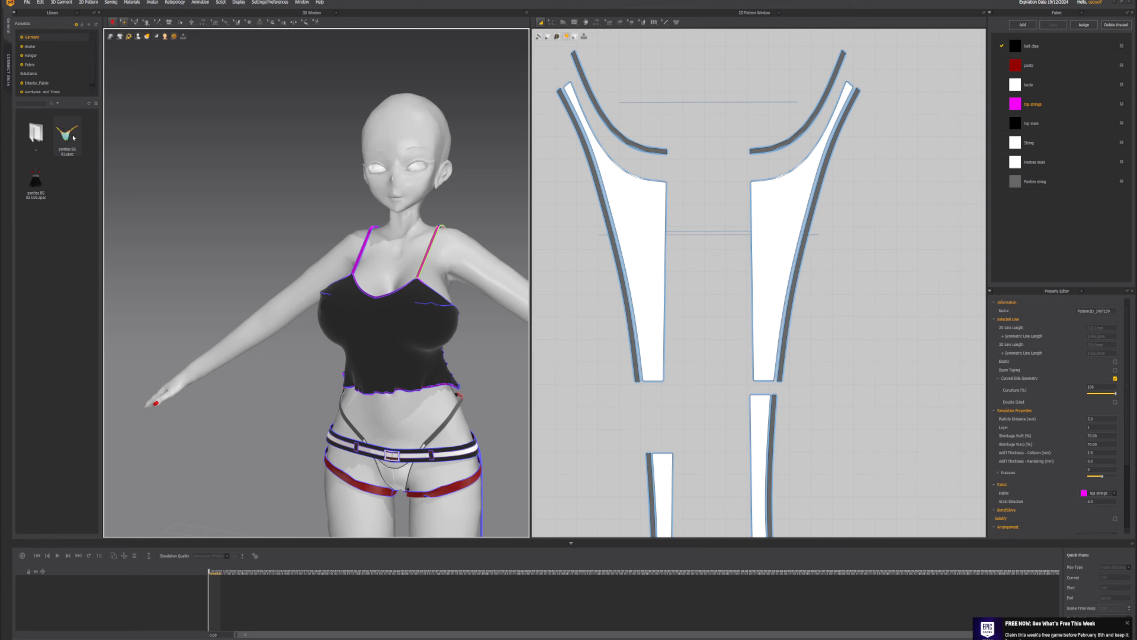
- Go up to the parent garment folder in the library, and move all patterns to the left of the 2D avatar silhouette
double_click(36, 131)
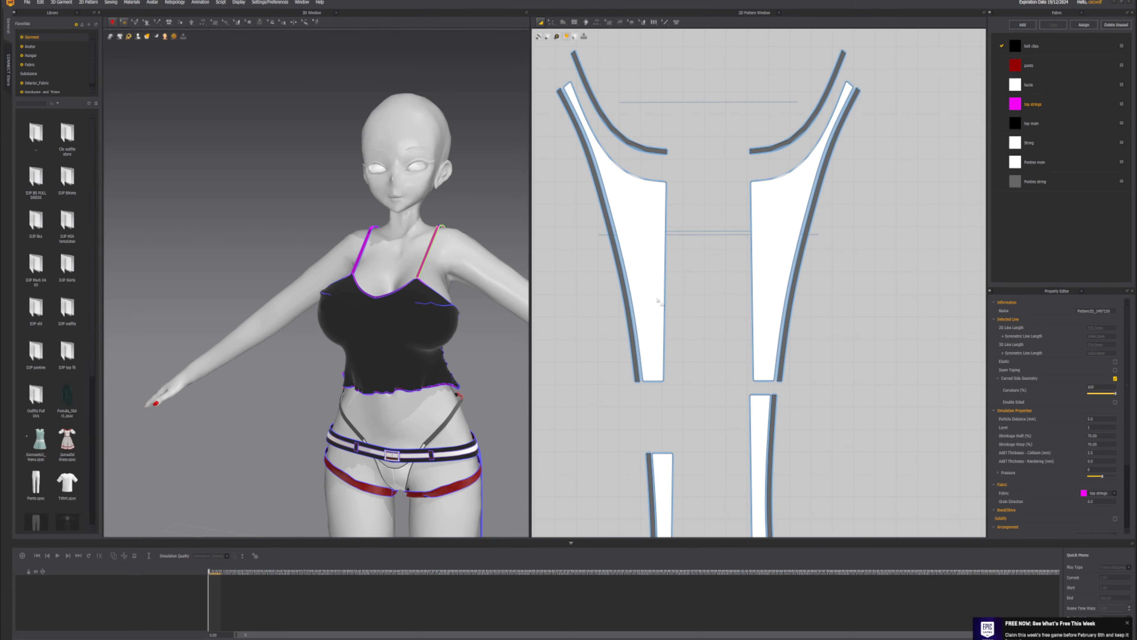
scroll(780, 301, down, 10)
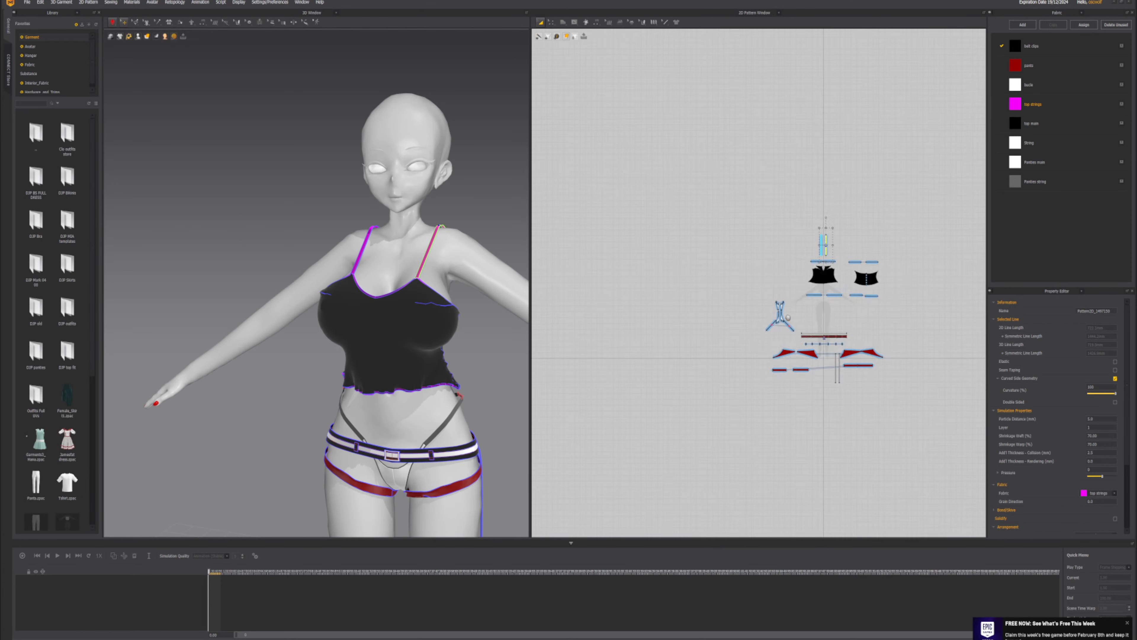
right_drag(824, 321, 739, 321)
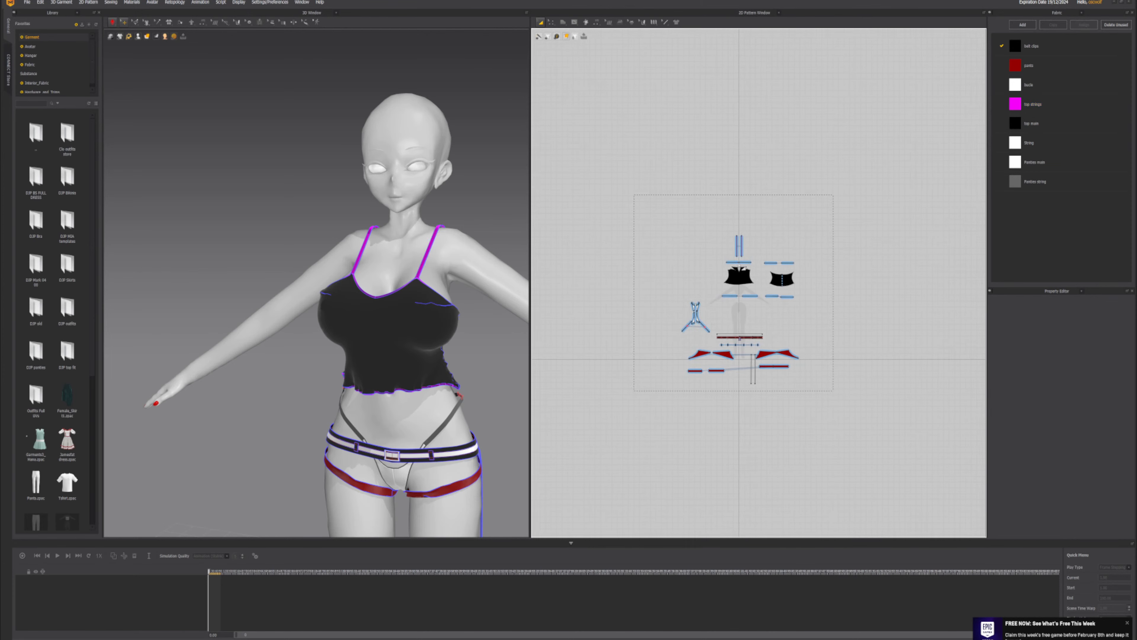
key(ctrl+a)
drag(742, 280, 647, 272)
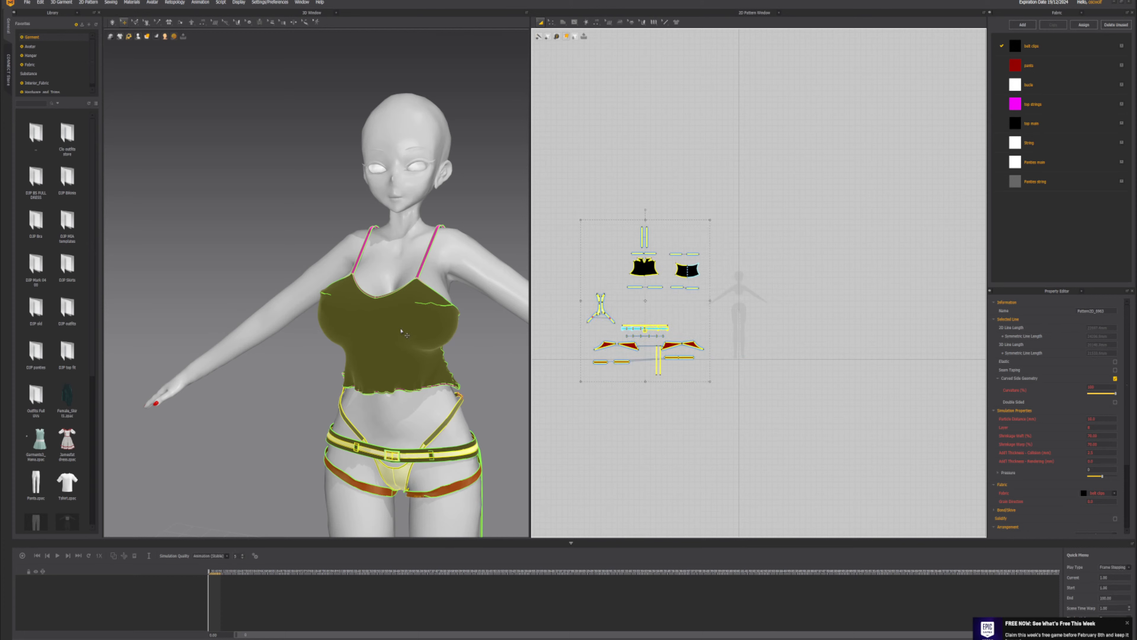
click(488, 366)
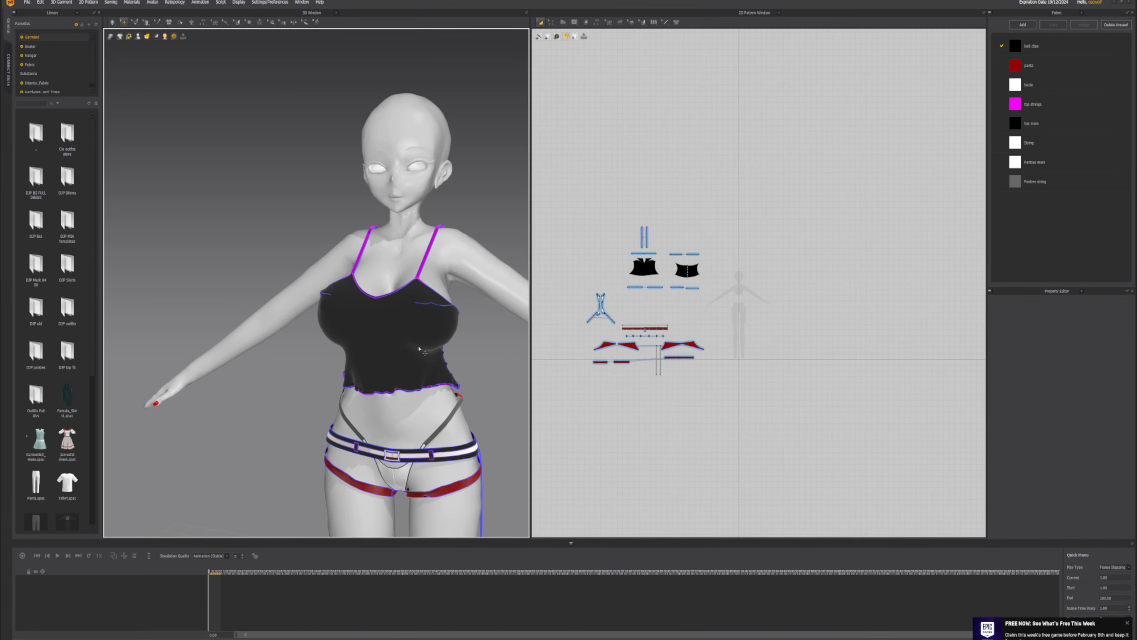
- Set the layer of the top's front panel and of its shoulder straps to 0
click(450, 354)
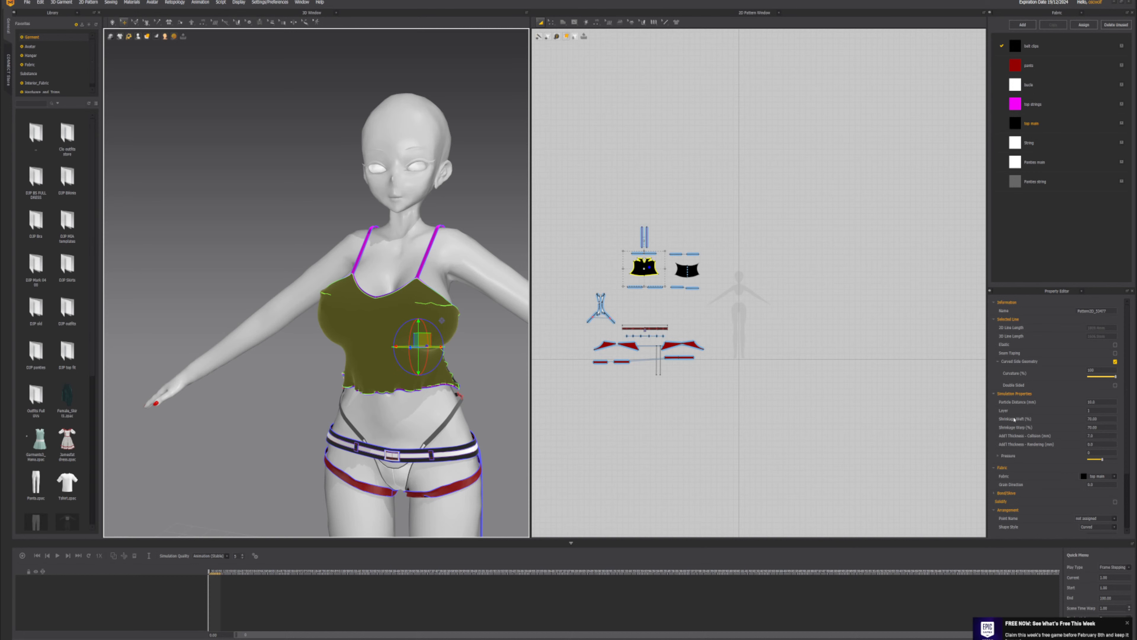
click(1098, 412)
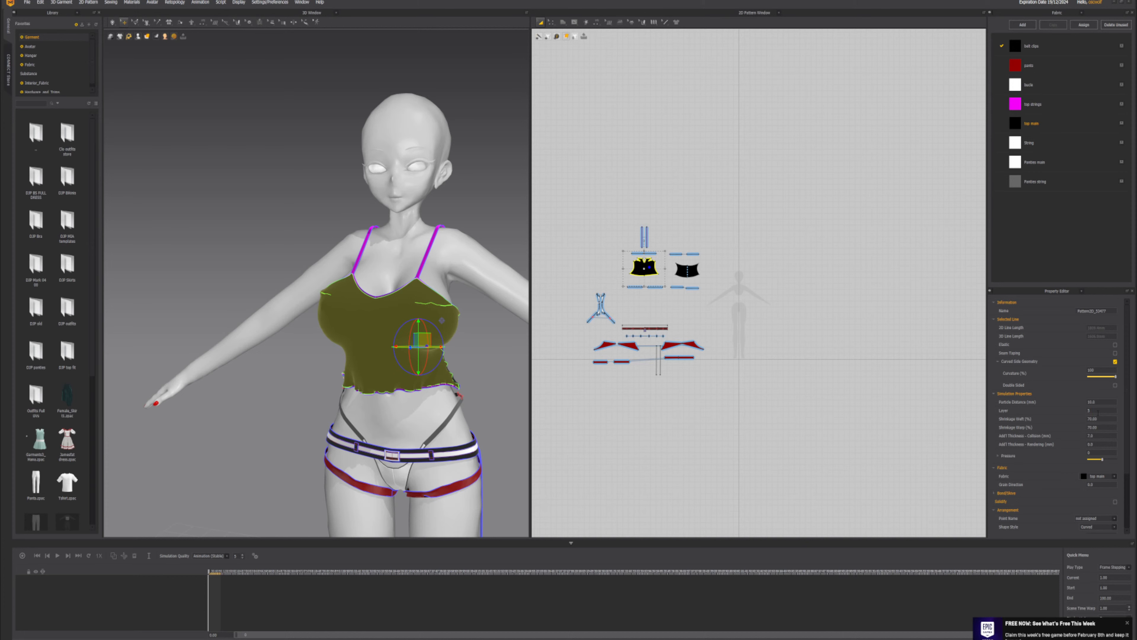
click(423, 269)
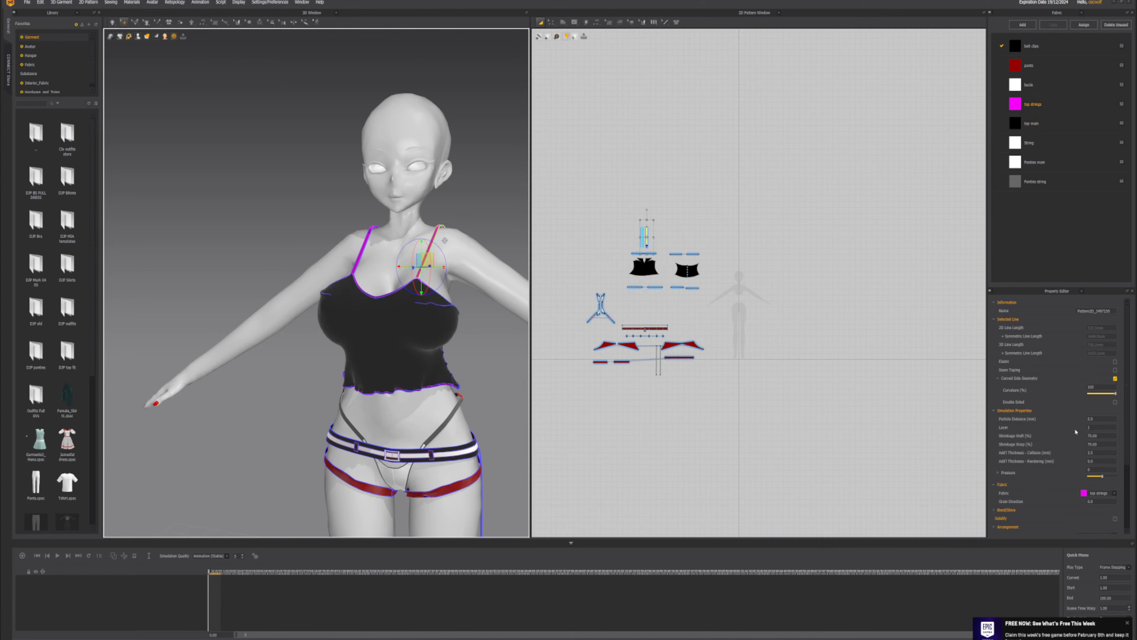
click(1093, 428)
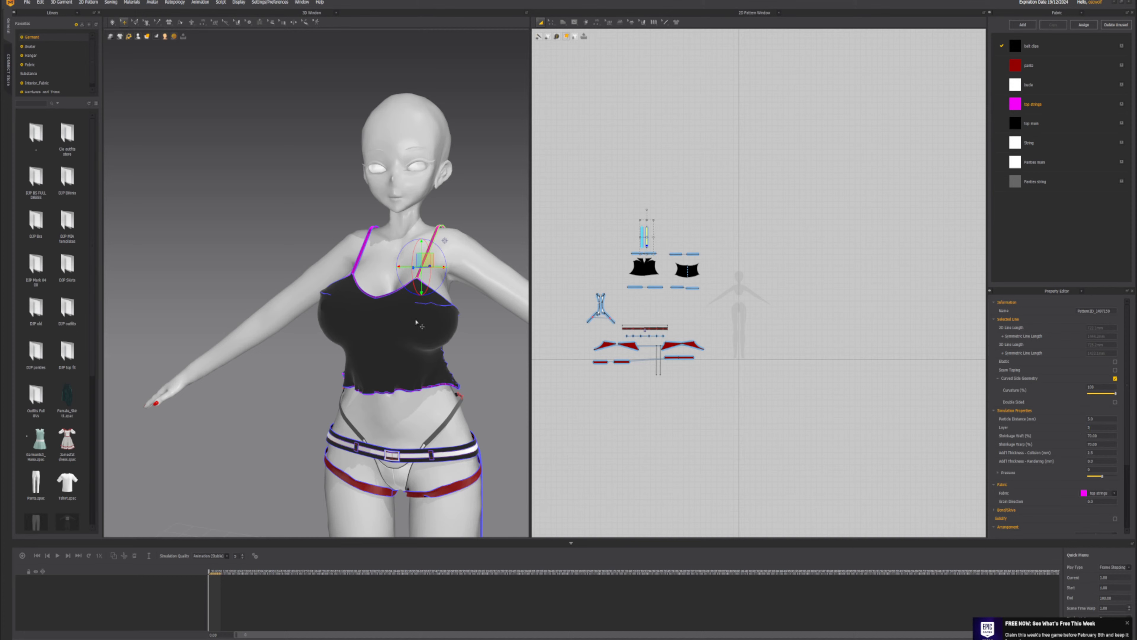
- Change the simulation layer of the top's front and back lower hem strips and of its back panel
click(435, 385)
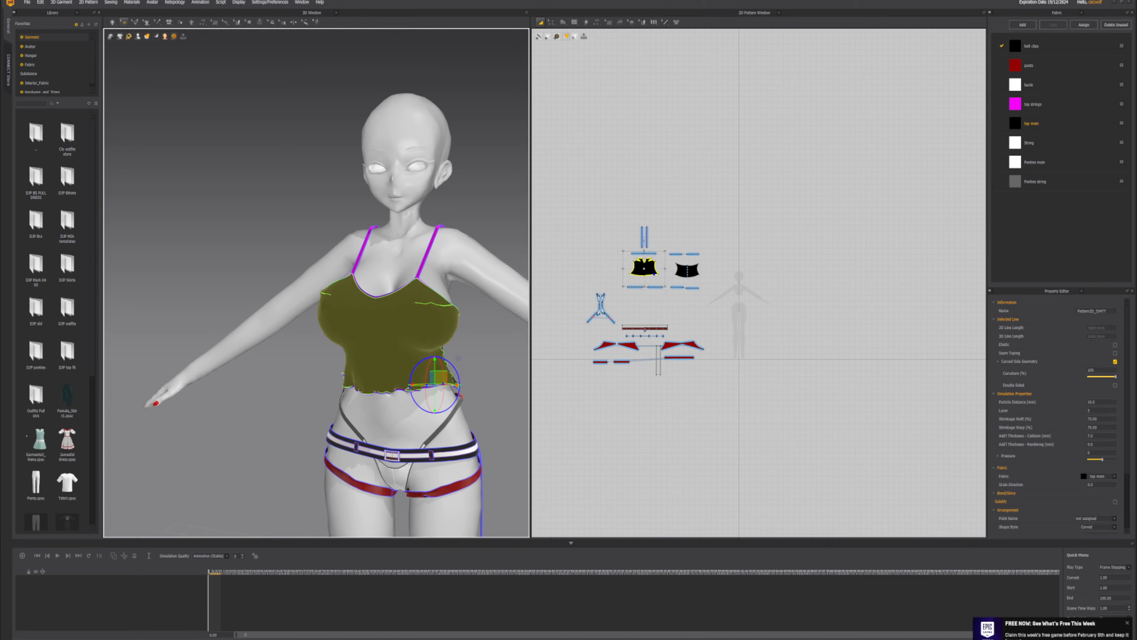
scroll(654, 287, up, 5)
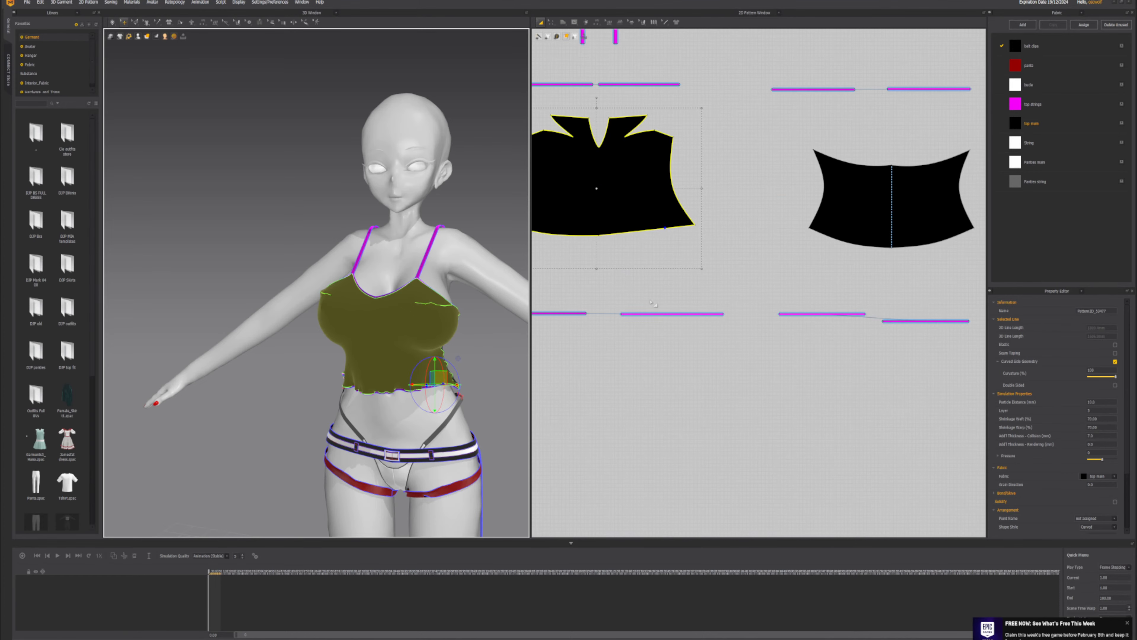
click(667, 315)
click(1093, 428)
text(5)
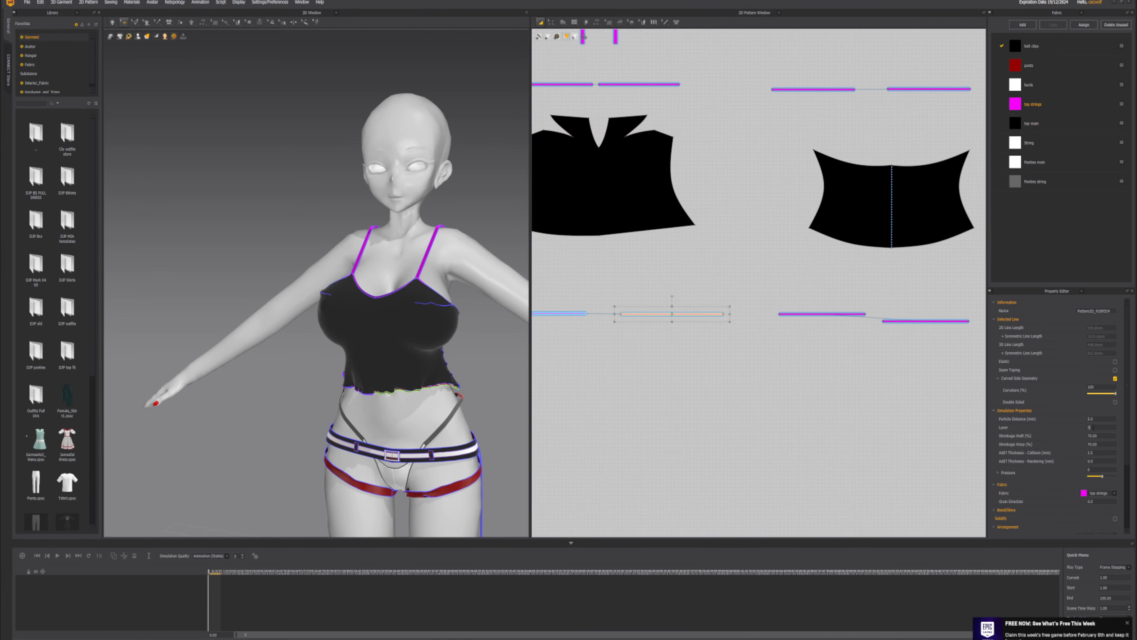
click(850, 314)
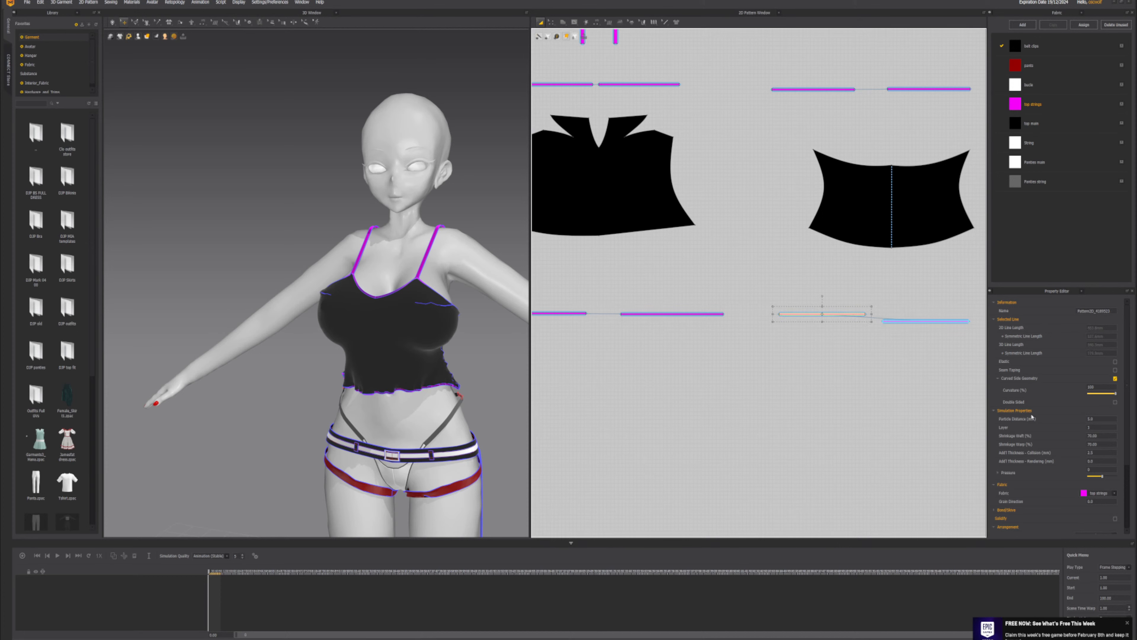
click(1094, 428)
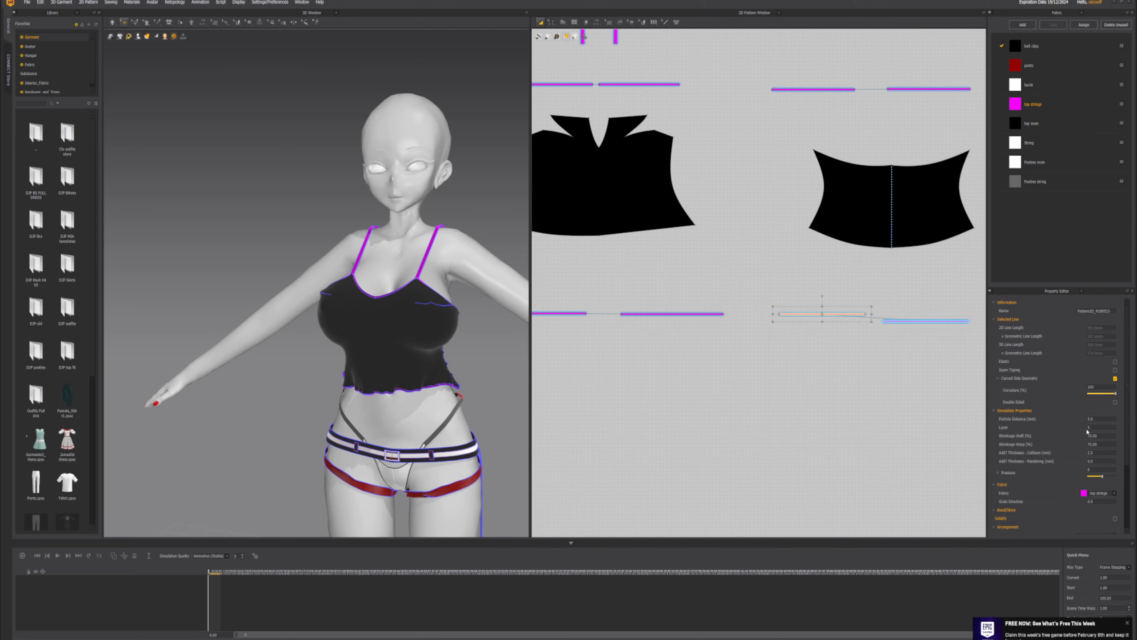
click(854, 207)
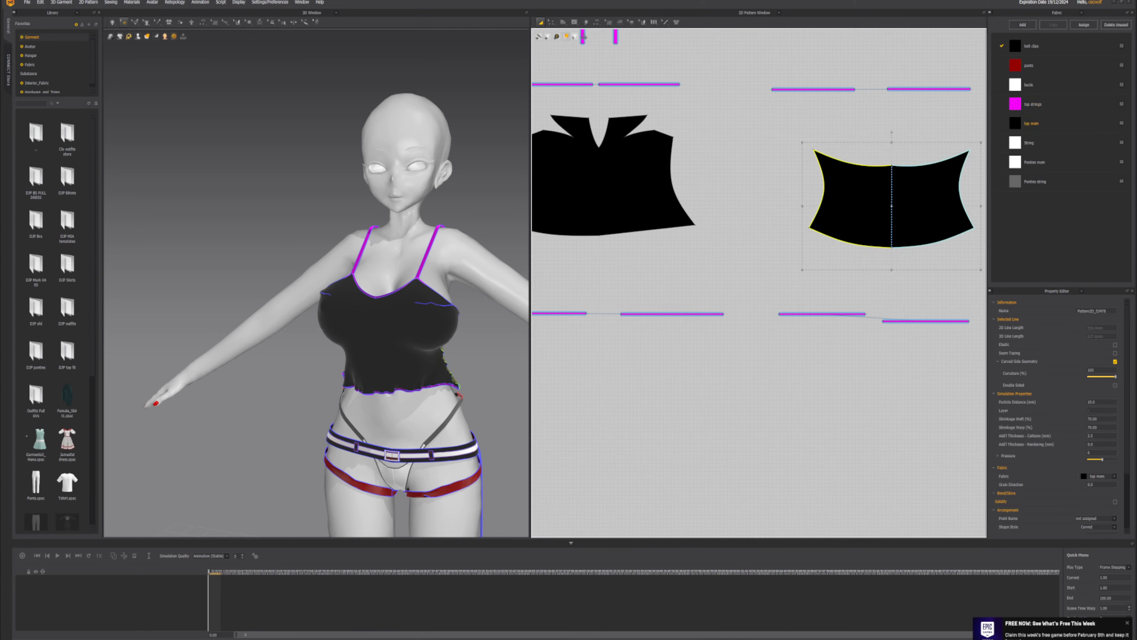
click(1094, 410)
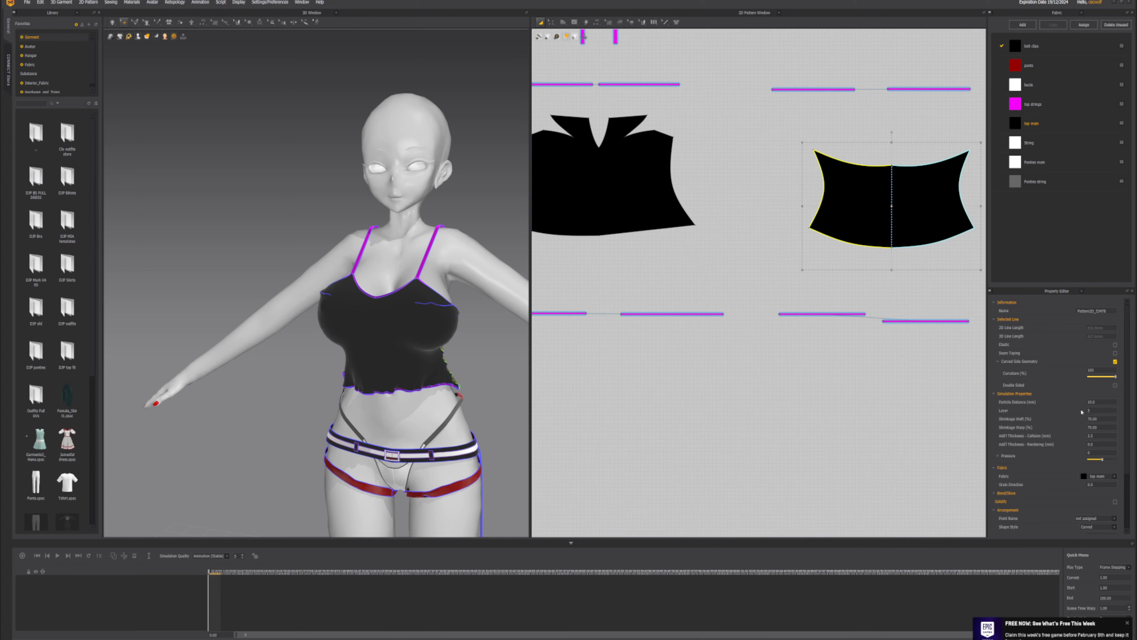
- Examine the top's fit on the avatar from both sides, including the side seams and the lower hem
right_drag(519, 362, 450, 363)
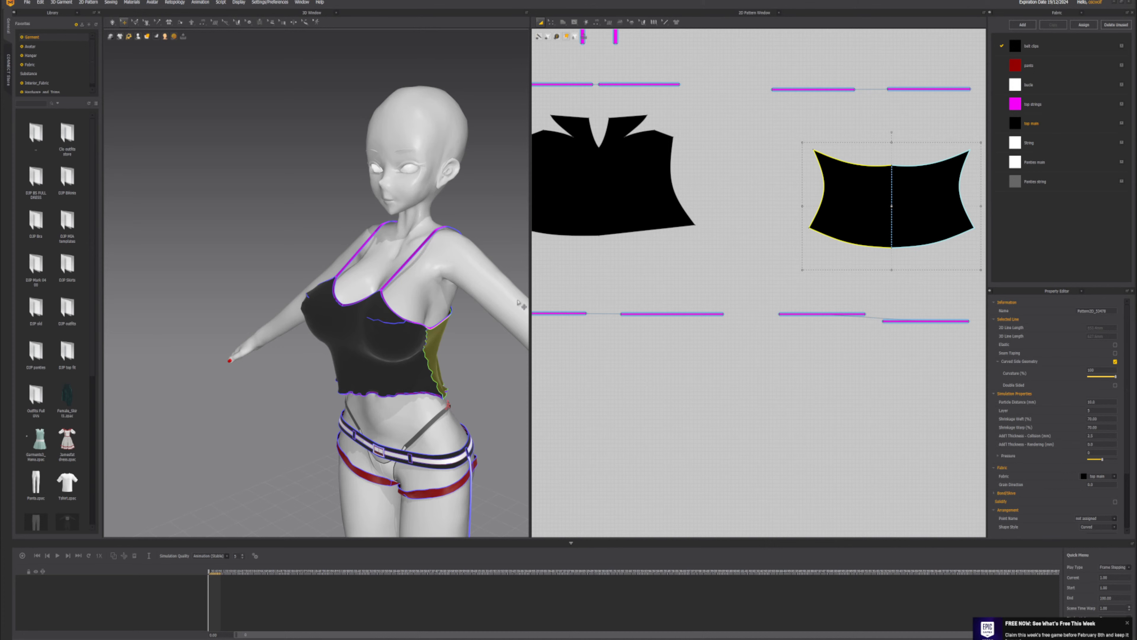
scroll(392, 335, down, 5)
right_drag(392, 335, 440, 374)
scroll(423, 363, up, 3)
scroll(422, 364, up, 4)
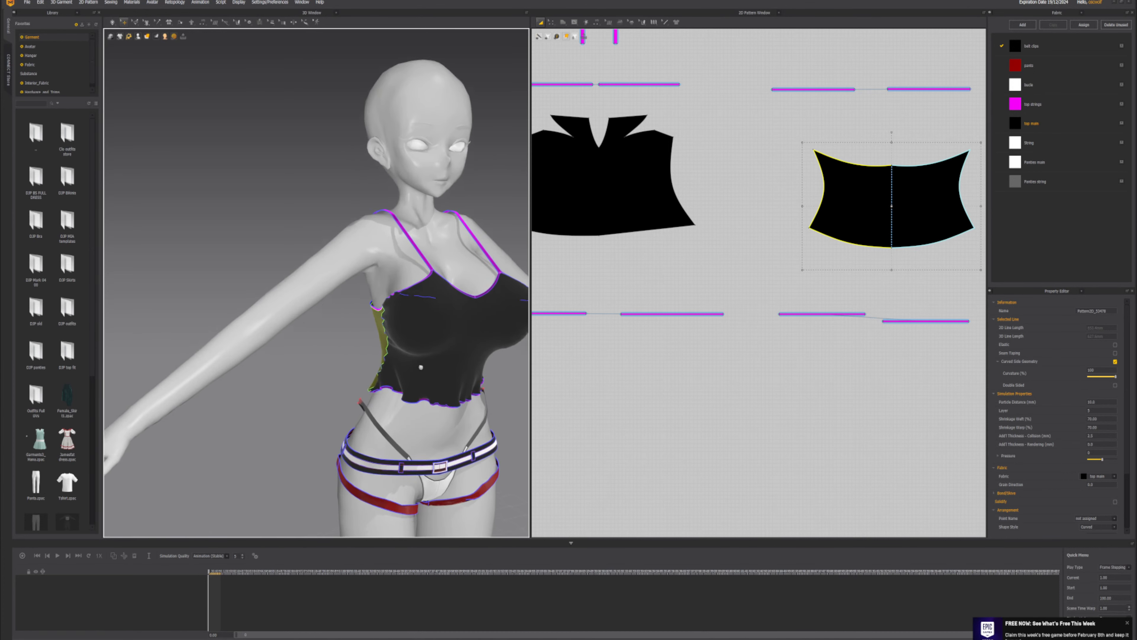
middle_drag(422, 365, 363, 289)
scroll(363, 289, up, 3)
right_drag(447, 309, 387, 316)
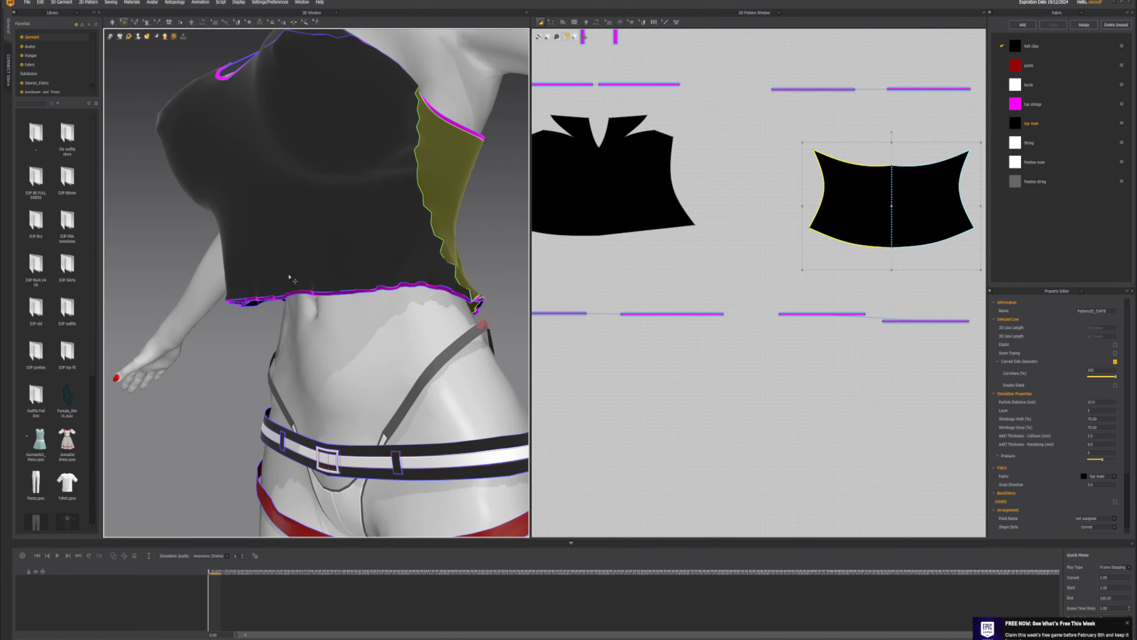
right_drag(365, 170, 301, 327)
scroll(354, 218, down, 4)
scroll(418, 252, up, 3)
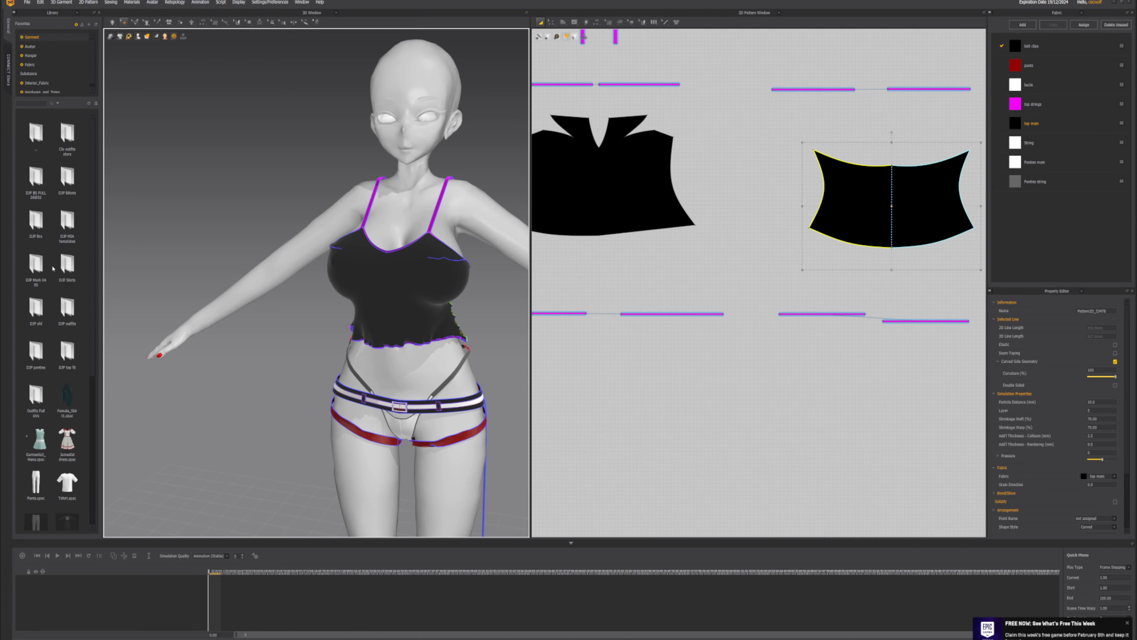
- Preview the garments in the library's DJP Bra folder, and add the Bra Base garment to the current outfit
double_click(69, 177)
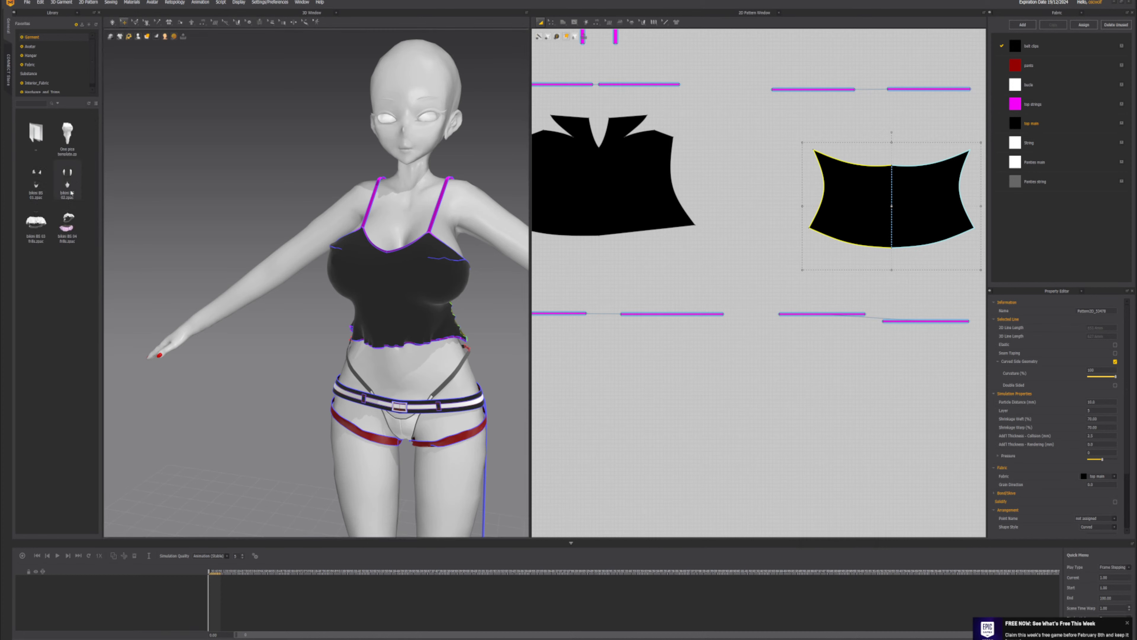
double_click(36, 132)
double_click(37, 224)
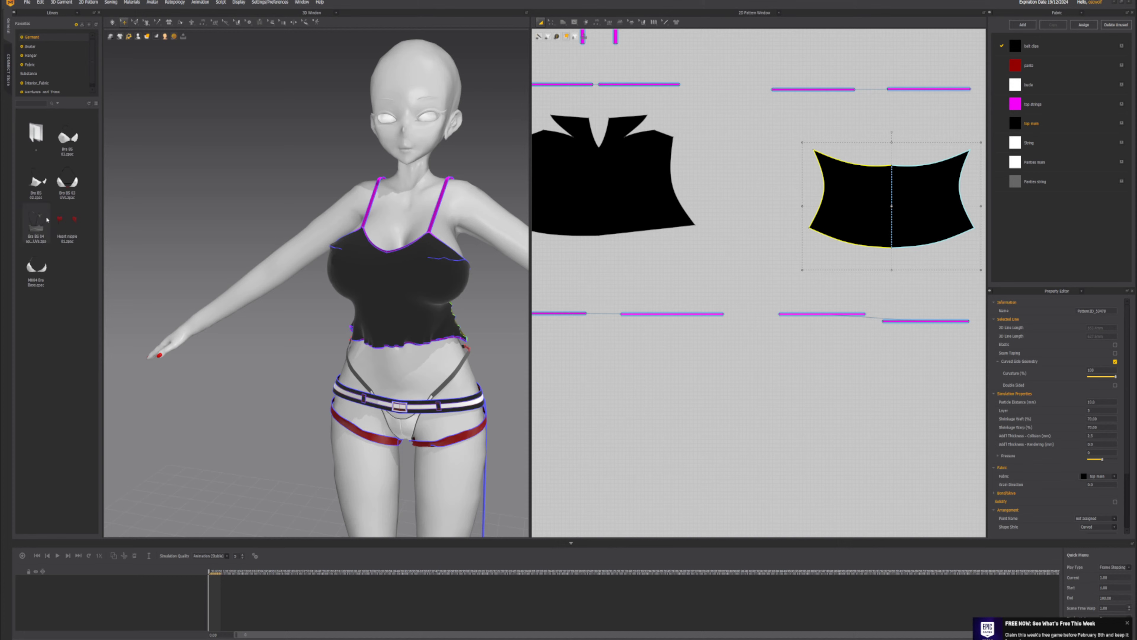
mouse_move(78, 140)
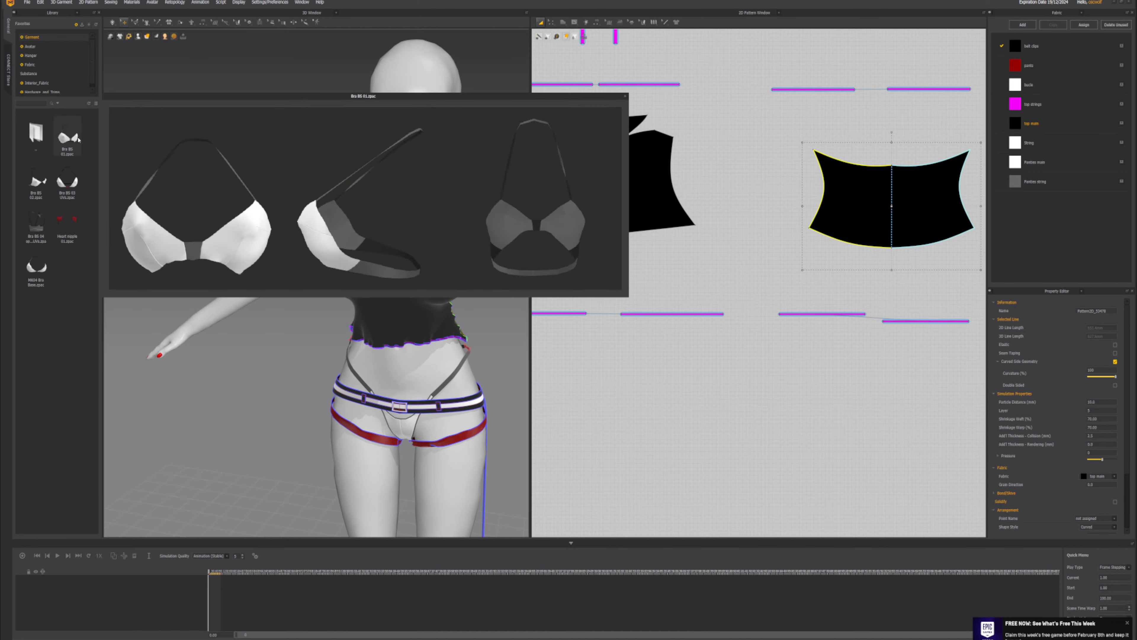
mouse_move(72, 186)
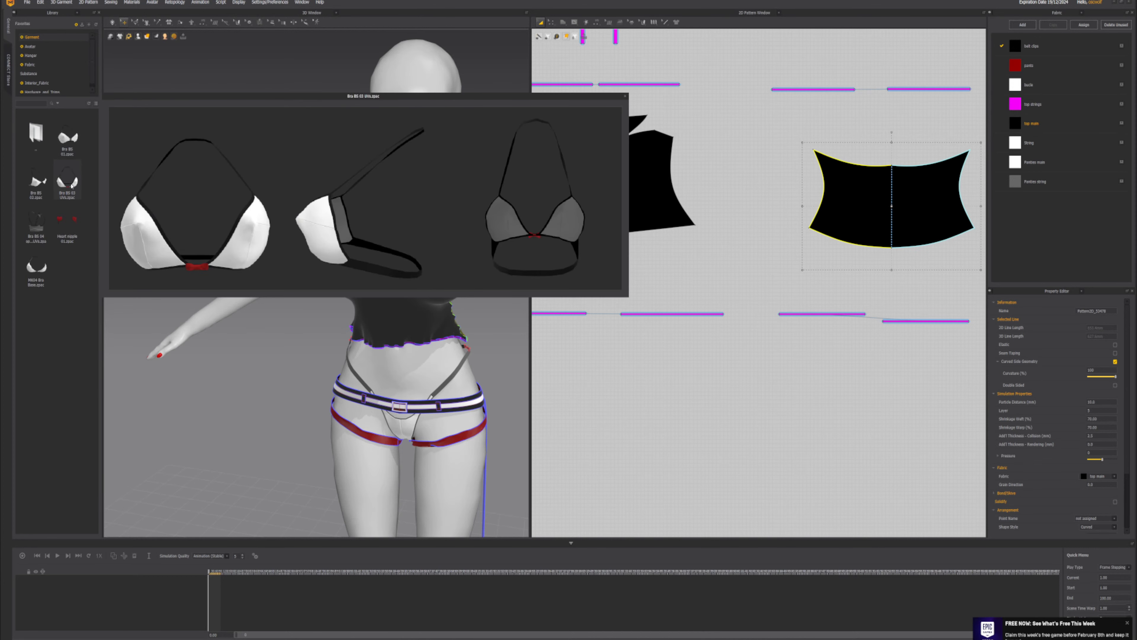
mouse_move(28, 191)
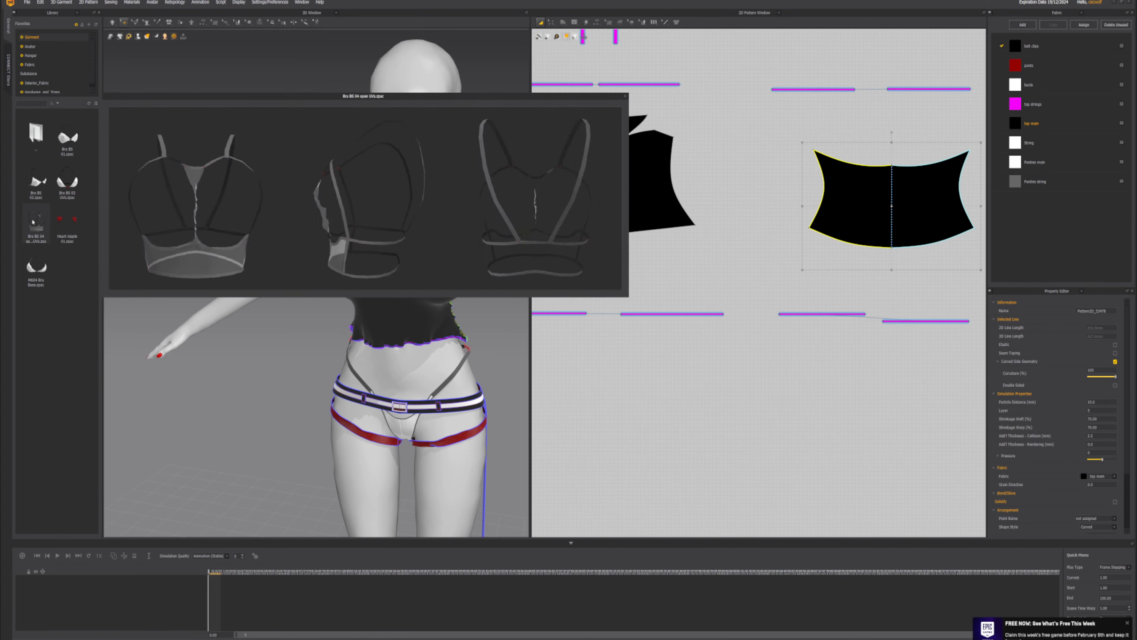
mouse_move(34, 269)
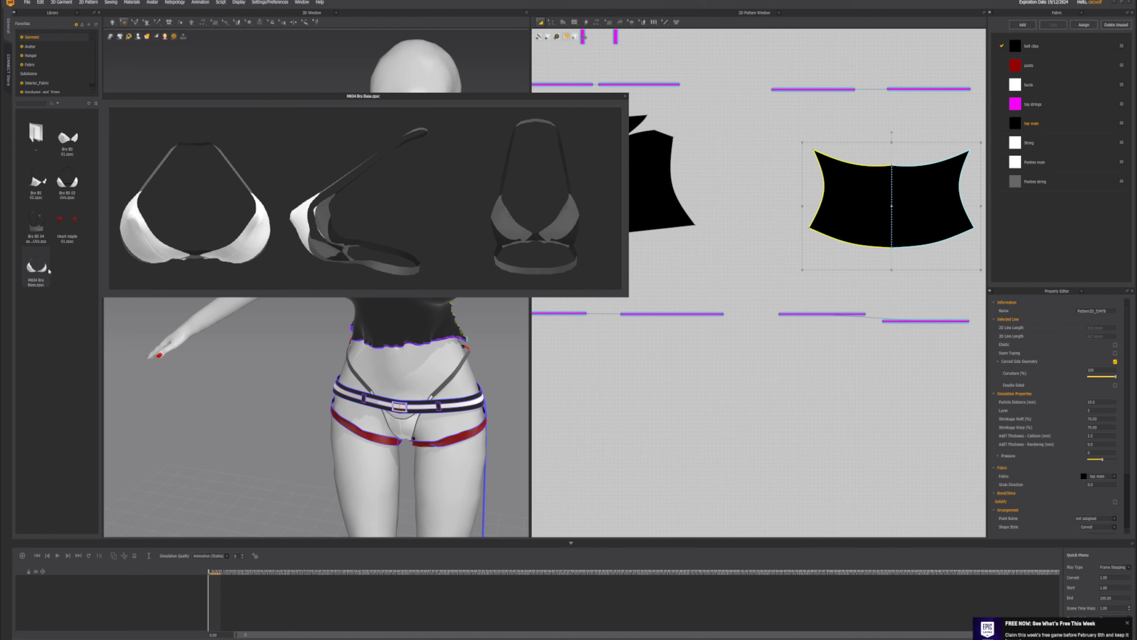
double_click(46, 268)
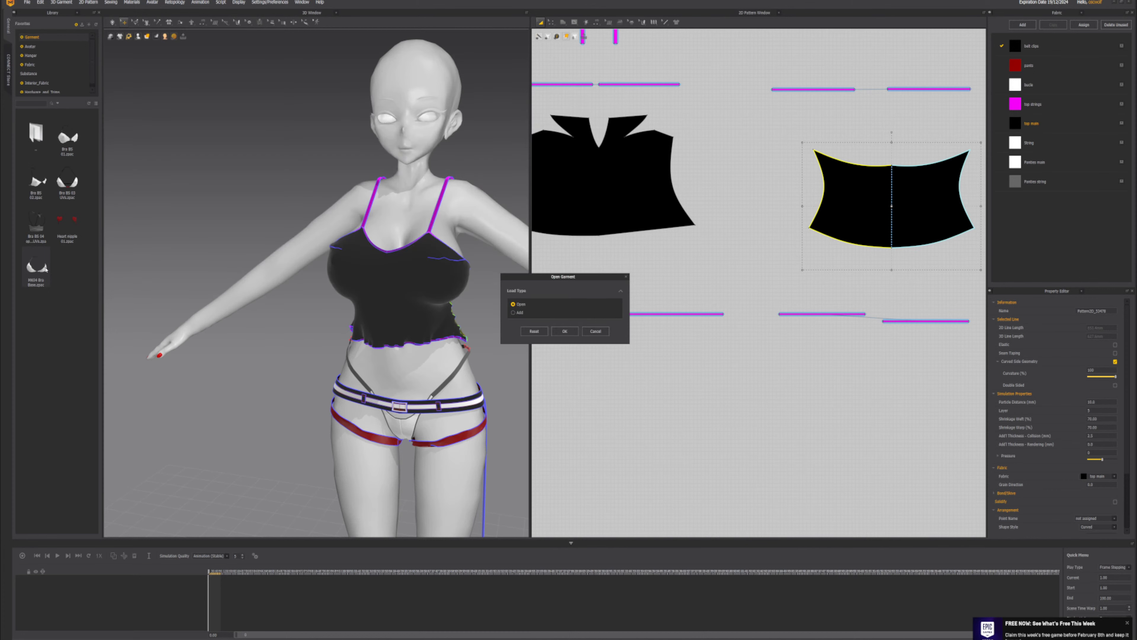
click(519, 313)
click(564, 396)
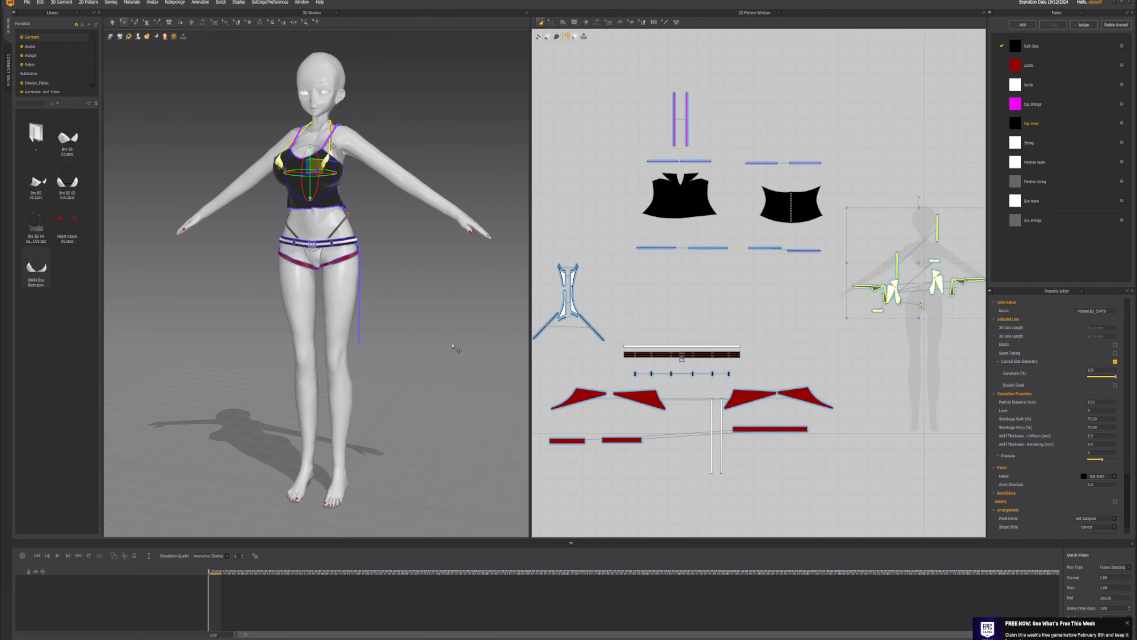
- Hide the top's front panel on the 3D avatar
right_drag(385, 277, 320, 294)
scroll(417, 322, up, 3)
right_drag(319, 317, 408, 299)
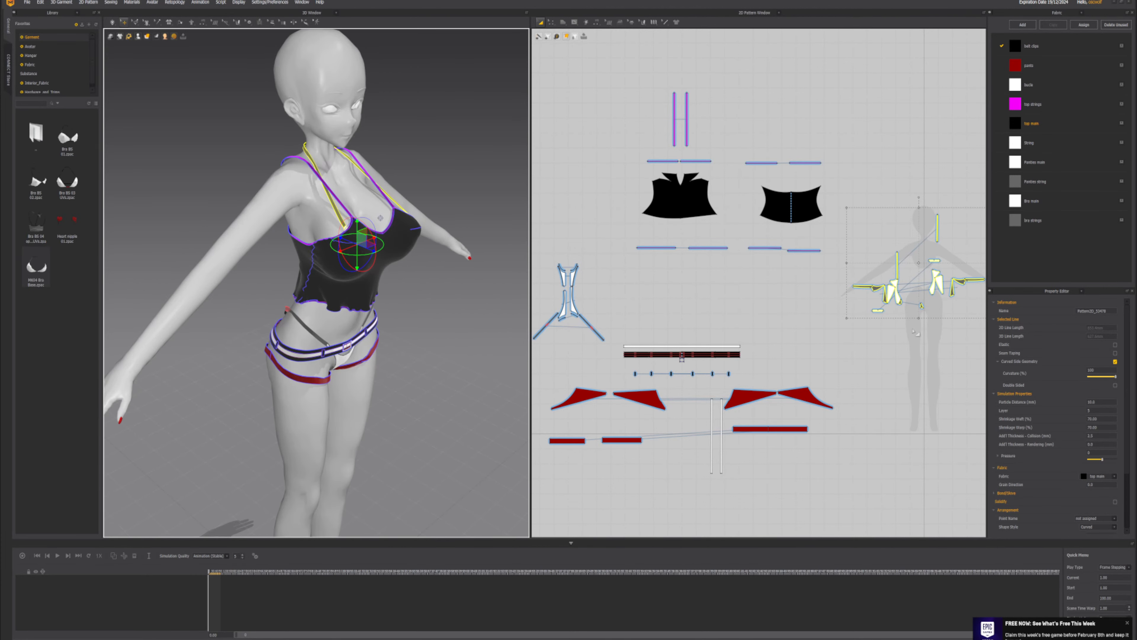
scroll(916, 332, up, 6)
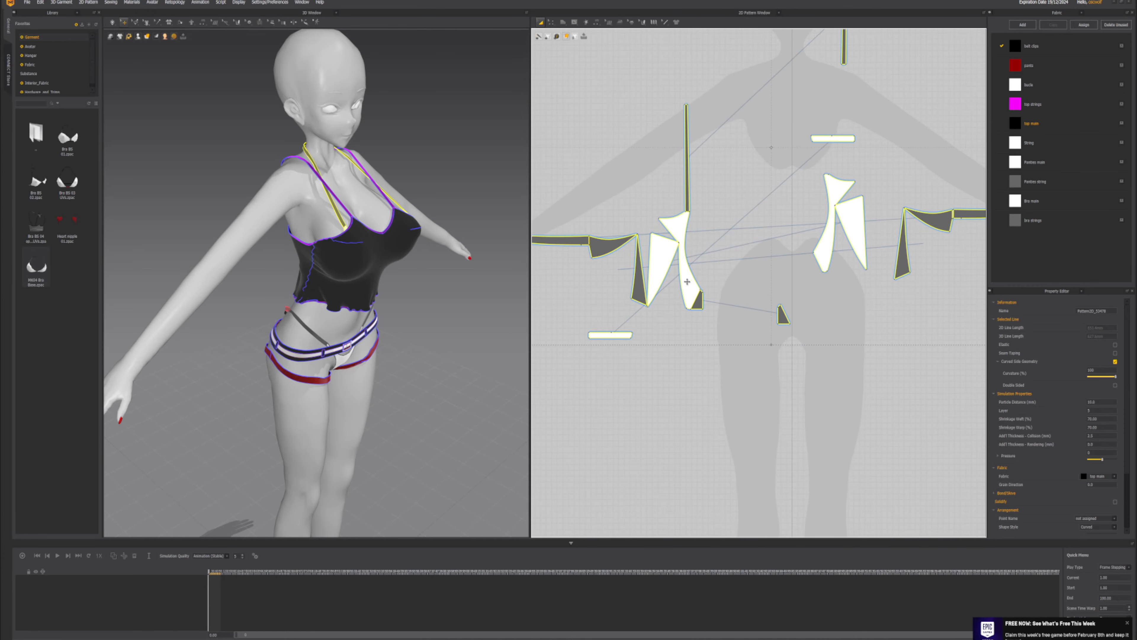
click(686, 280)
scroll(662, 269, up, 3)
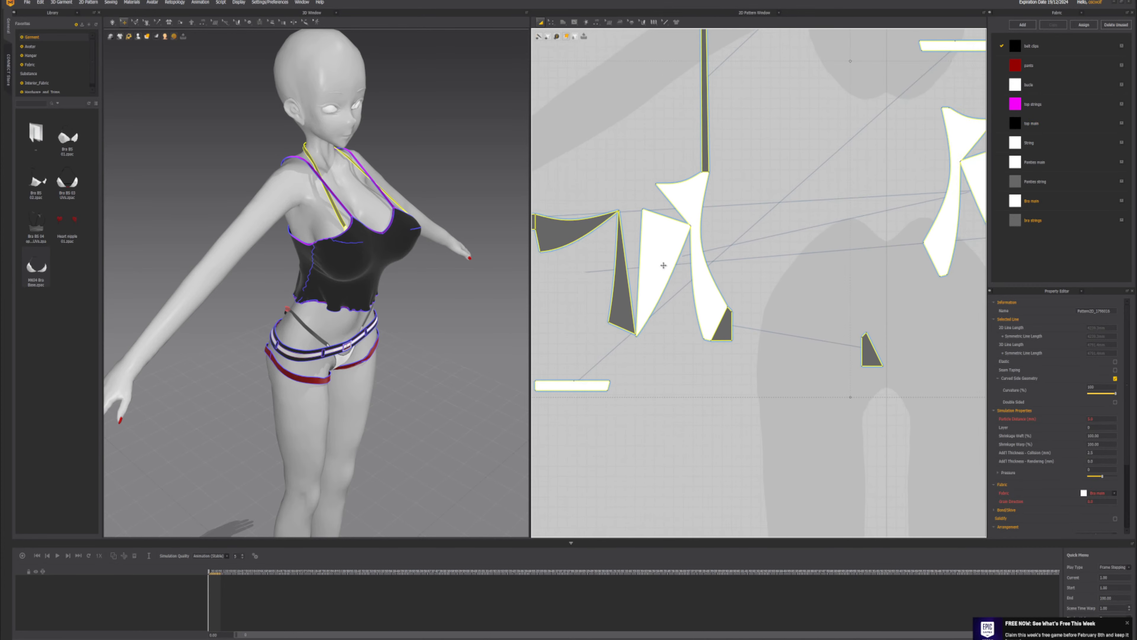
scroll(687, 348, down, 1)
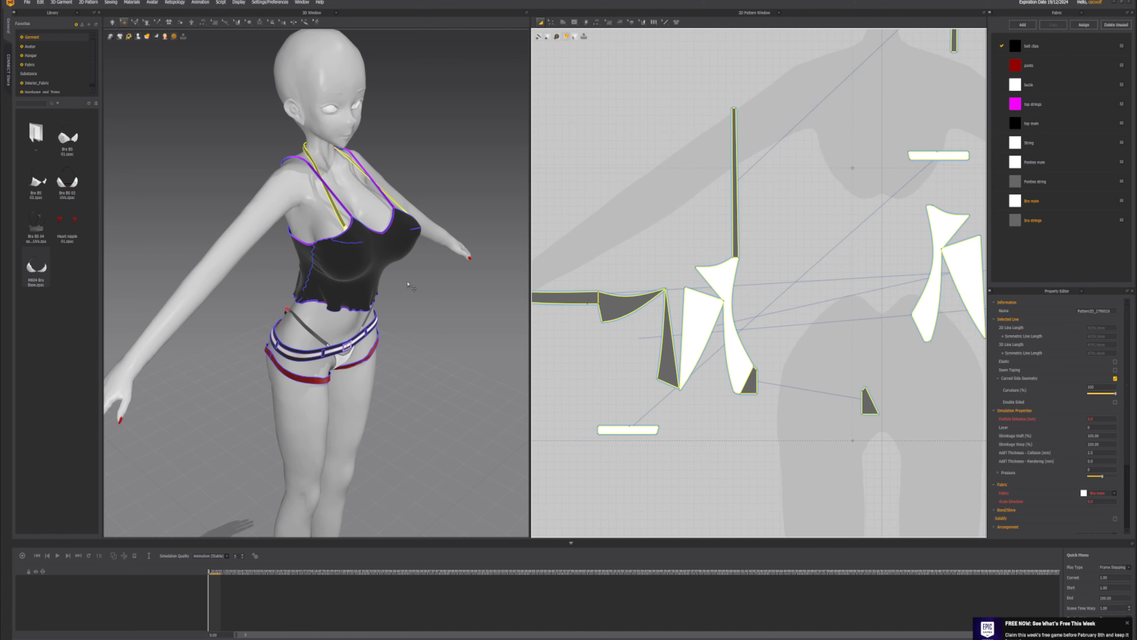
right_drag(341, 269, 363, 264)
click(363, 264)
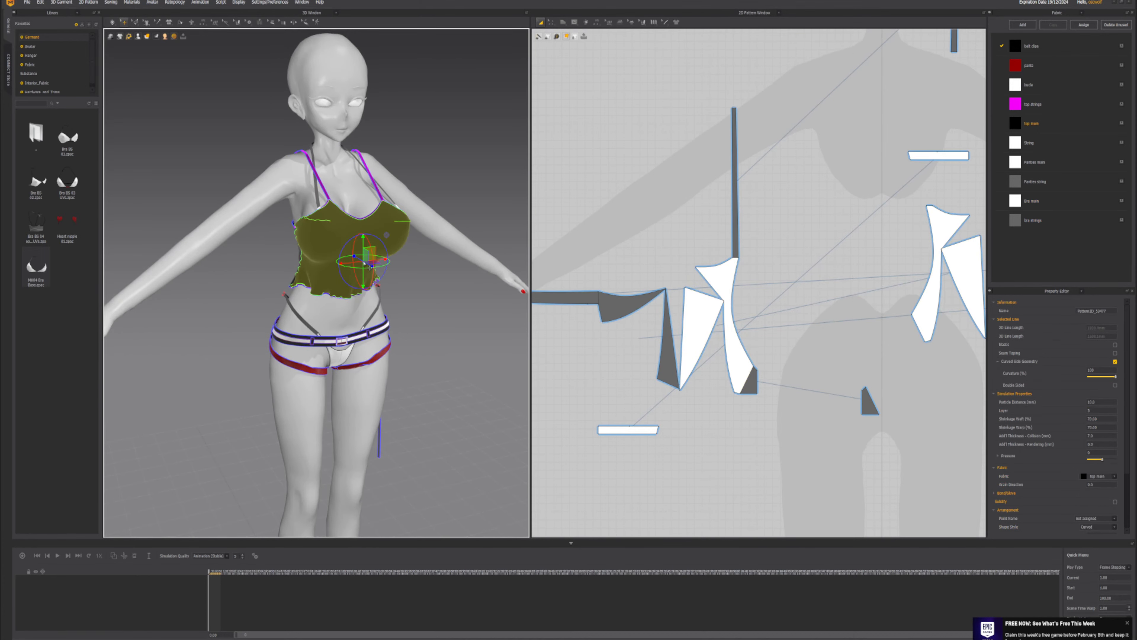
key(shift+q)
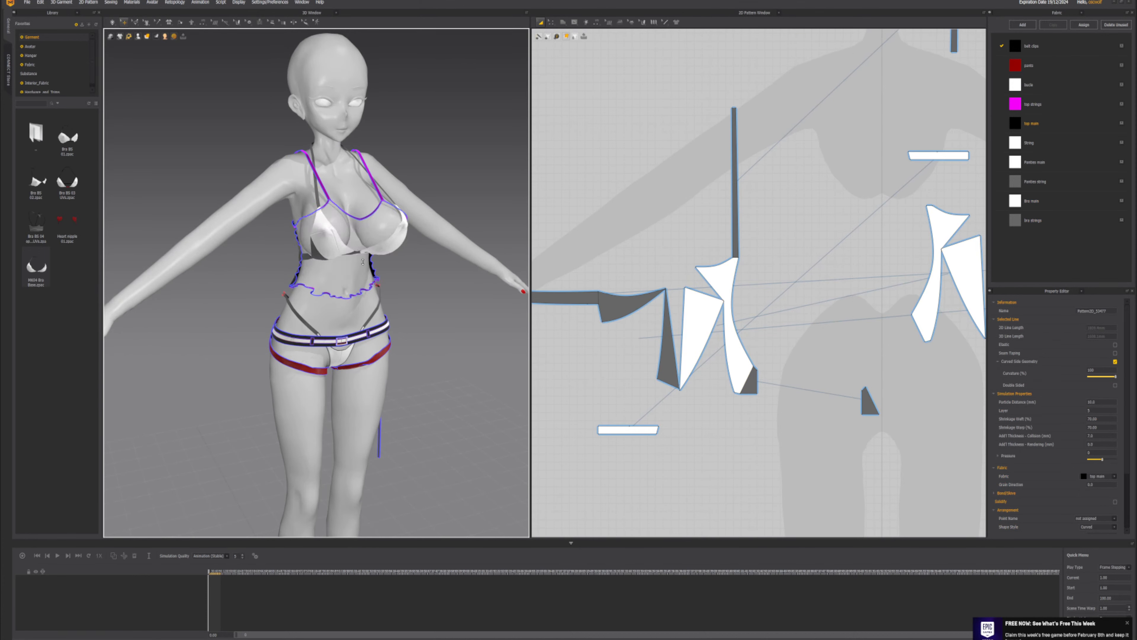
scroll(368, 264, up, 4)
mouse_move(367, 262)
right_down()
mouse_move(332, 262)
mouse_move(409, 248)
mouse_move(364, 252)
right_up()
right_drag(360, 308, 384, 306)
right_click(384, 306)
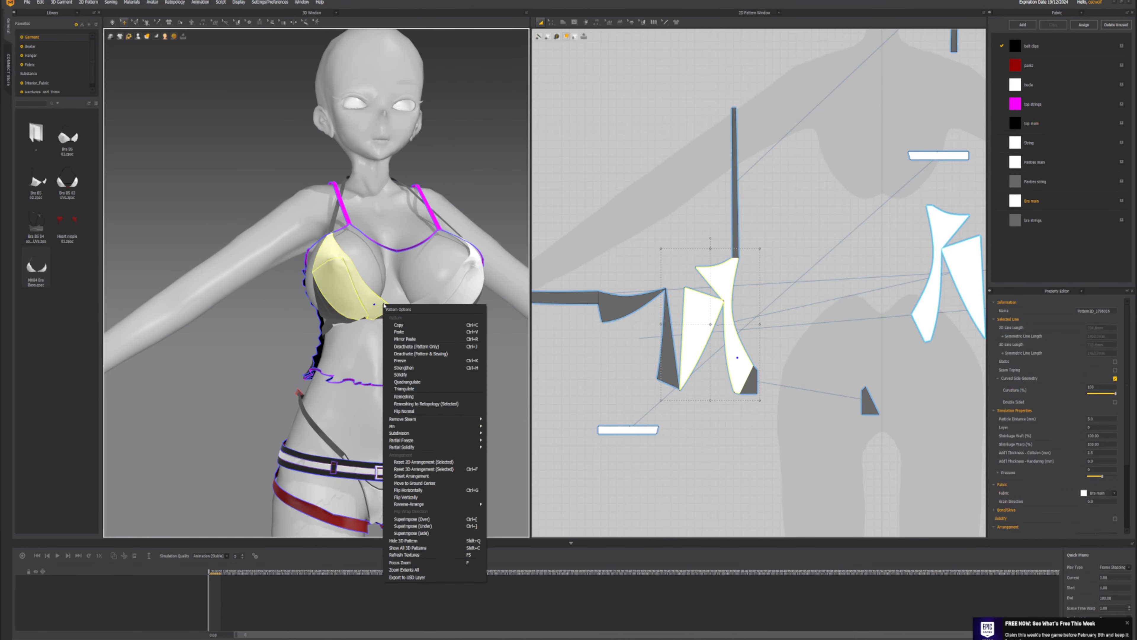
click(234, 324)
right_drag(233, 313, 240, 190)
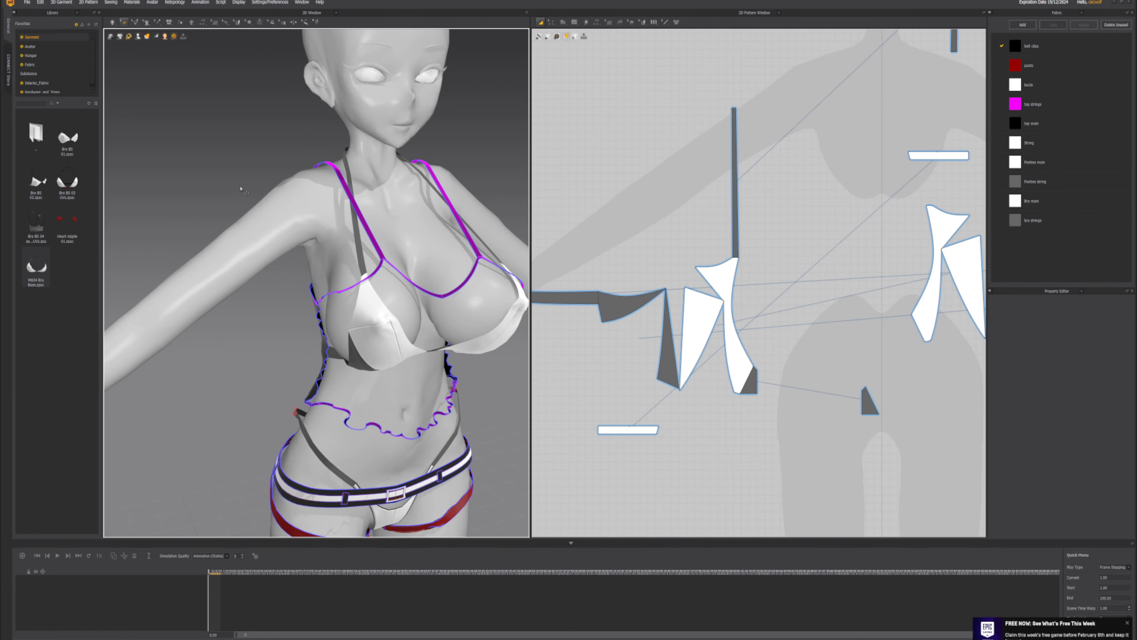
- Lasso pins onto the tips of both bra cups, and attach all pins to the avatar
click(129, 37)
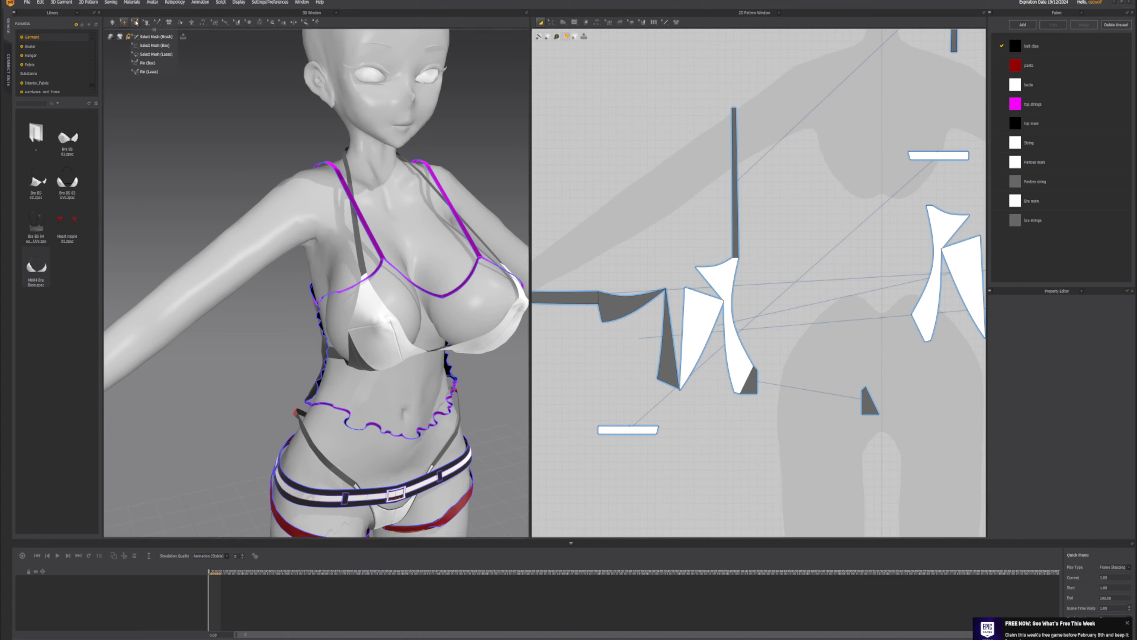
click(161, 72)
mouse_move(340, 287)
right_down()
mouse_move(382, 299)
mouse_move(388, 284)
right_up()
scroll(382, 299, up, 2)
mouse_move(389, 284)
mouse_down()
mouse_move(368, 285)
mouse_move(378, 315)
mouse_up()
scroll(404, 293, down, 3)
right_drag(404, 294, 447, 298)
scroll(447, 298, up, 3)
mouse_move(447, 298)
mouse_down()
mouse_move(481, 331)
mouse_move(450, 313)
mouse_up()
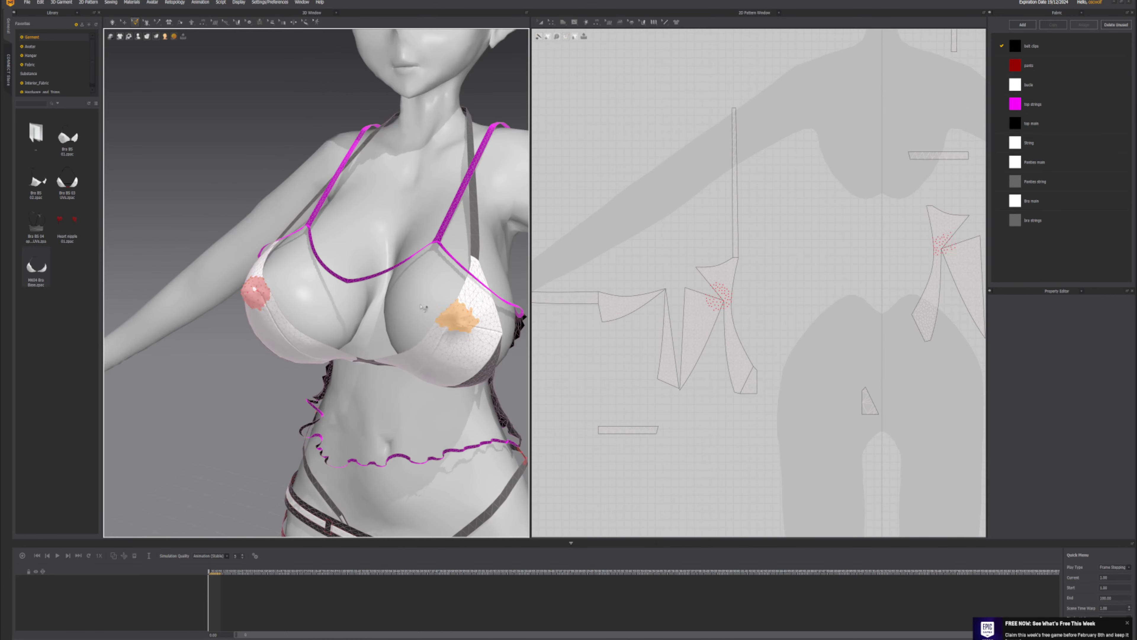
right_click(452, 315)
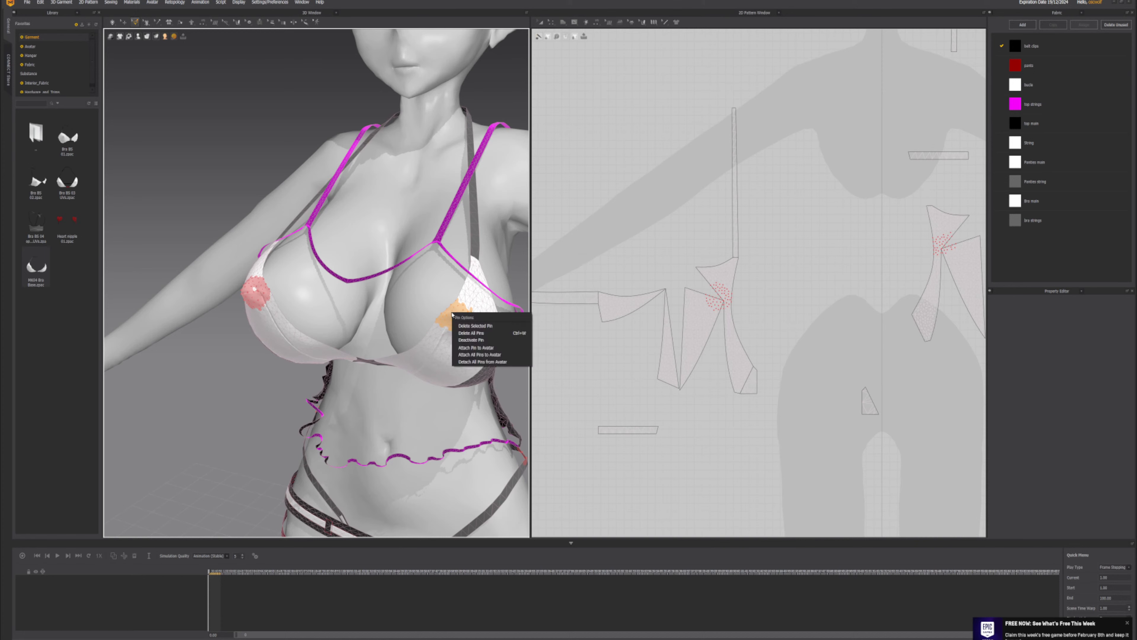
click(488, 355)
- Pin the middle of the bra's neck strap at the back of the avatar's neck with the lasso pin tool
scroll(448, 314, down, 3)
right_drag(448, 314, 379, 249)
scroll(379, 252, up, 5)
scroll(379, 252, down, 5)
scroll(395, 244, up, 3)
mouse_move(361, 270)
mouse_down()
mouse_move(341, 239)
mouse_move(352, 268)
mouse_up()
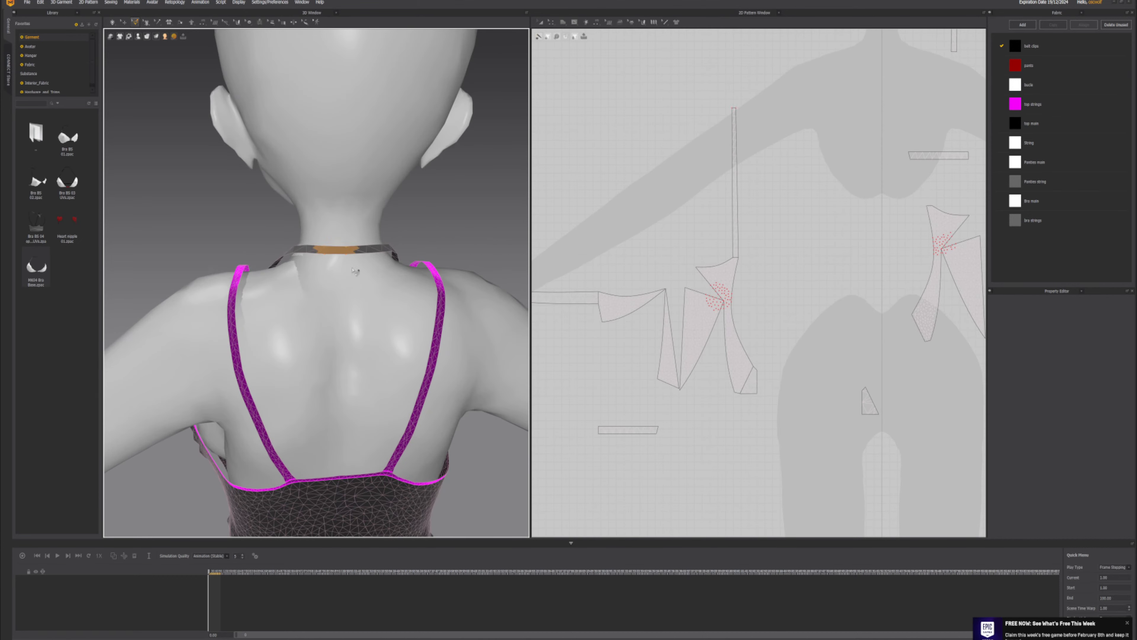
right_click(345, 252)
right_drag(380, 295, 332, 269)
scroll(311, 305, up, 5)
scroll(377, 218, down, 3)
right_drag(377, 217, 364, 276)
scroll(330, 293, up, 3)
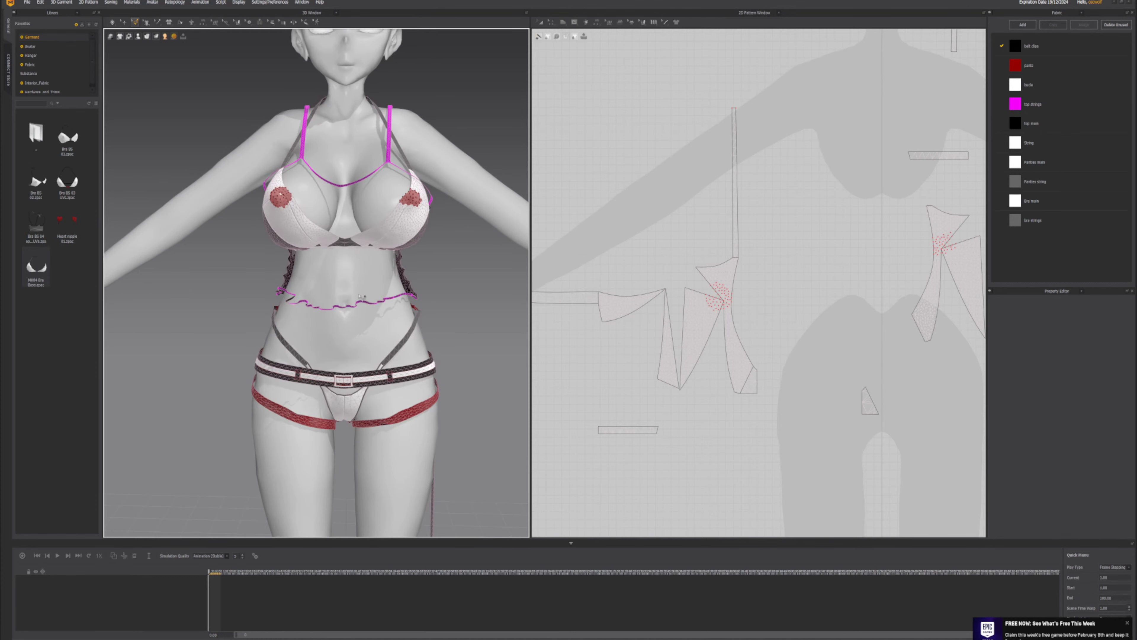
key(q)
- Set the particle distance of the panties' front main panel on the avatar's left side to 5 mm
right_drag(362, 299, 336, 312)
middle_drag(355, 361, 310, 223)
scroll(312, 239, up, 5)
click(309, 233)
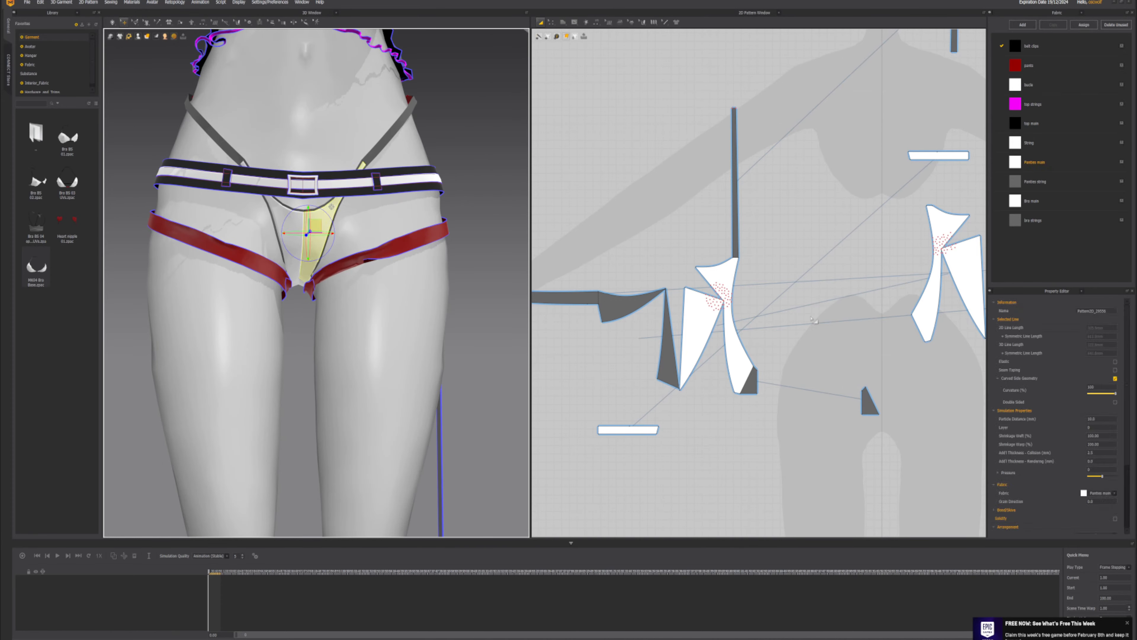
click(1099, 419)
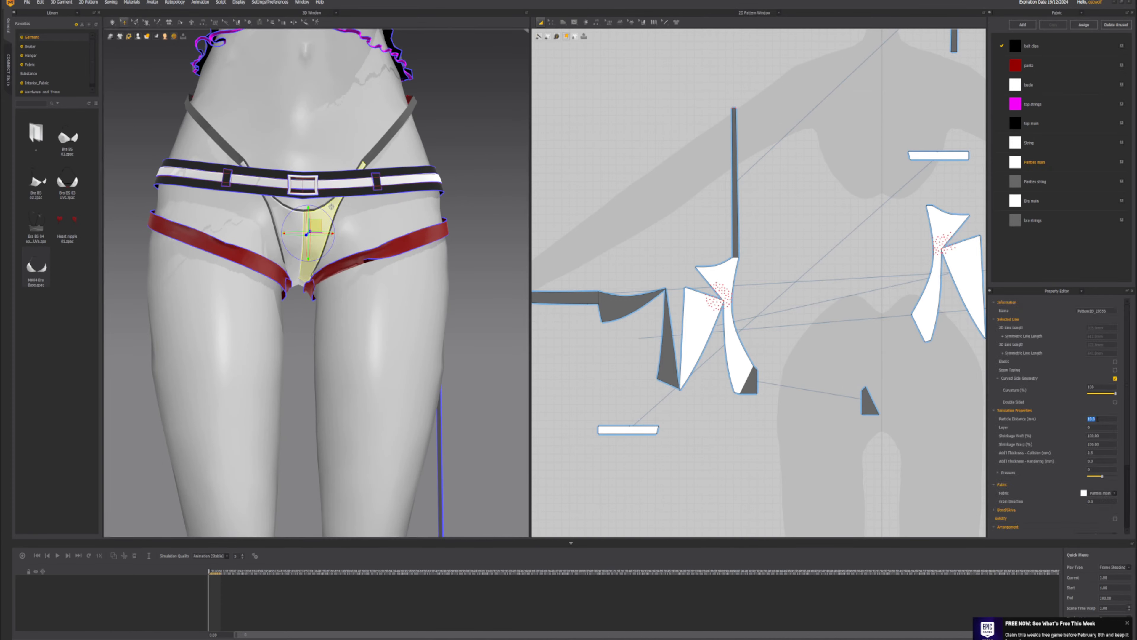
text(5)
key(Return)
scroll(297, 268, up, 3)
scroll(296, 268, up, 5)
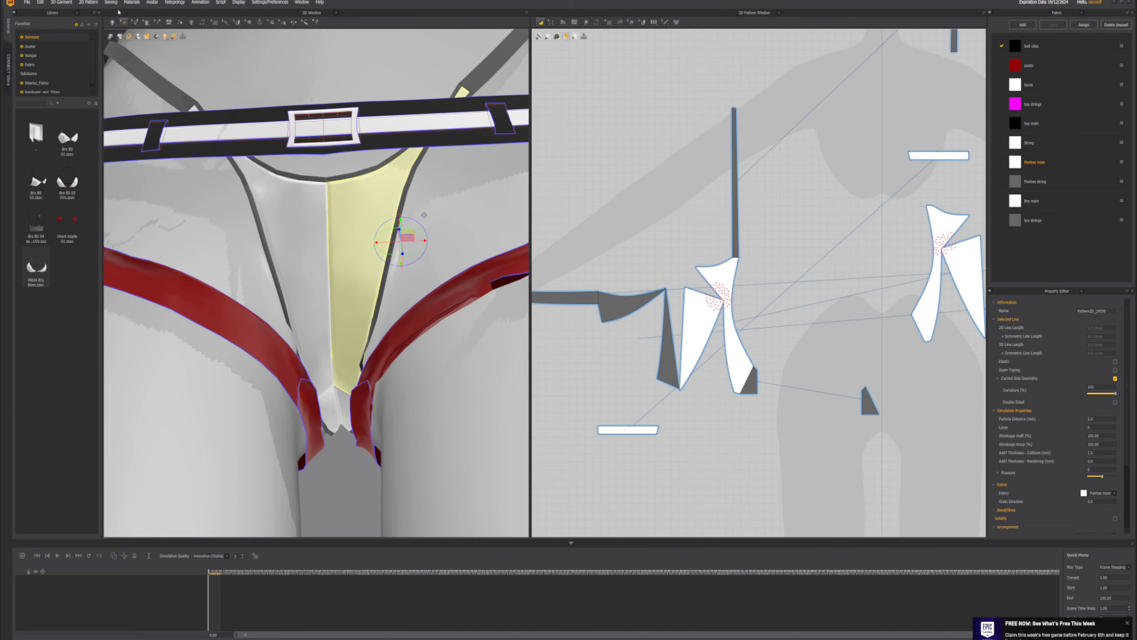
- Lasso a pin area across the upper middle of the panties' front on the avatar
click(137, 36)
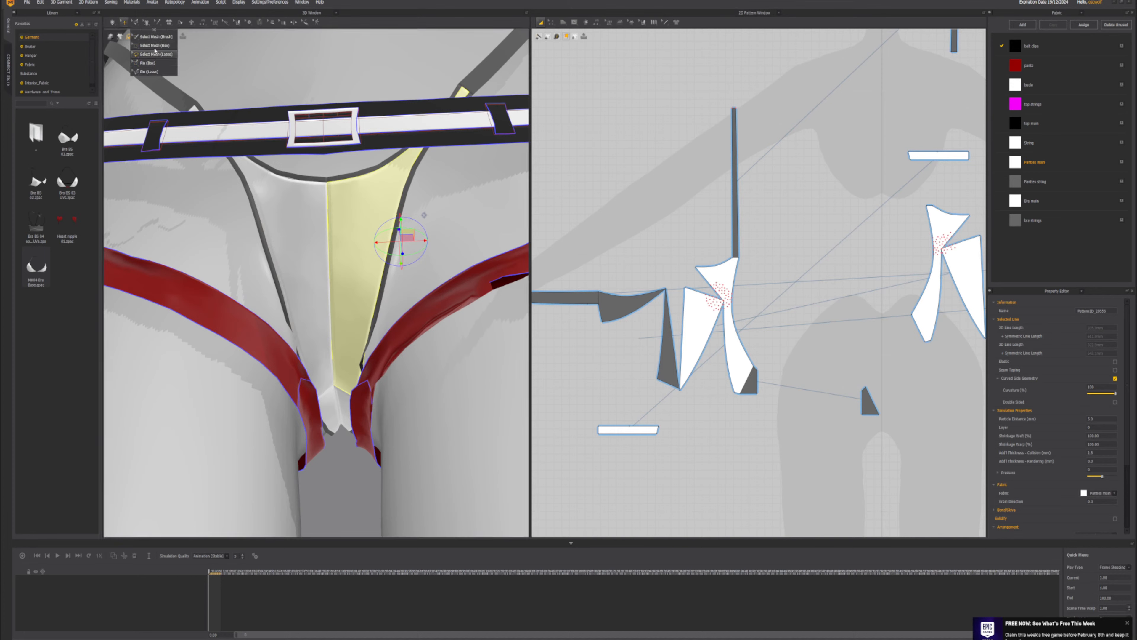
click(157, 64)
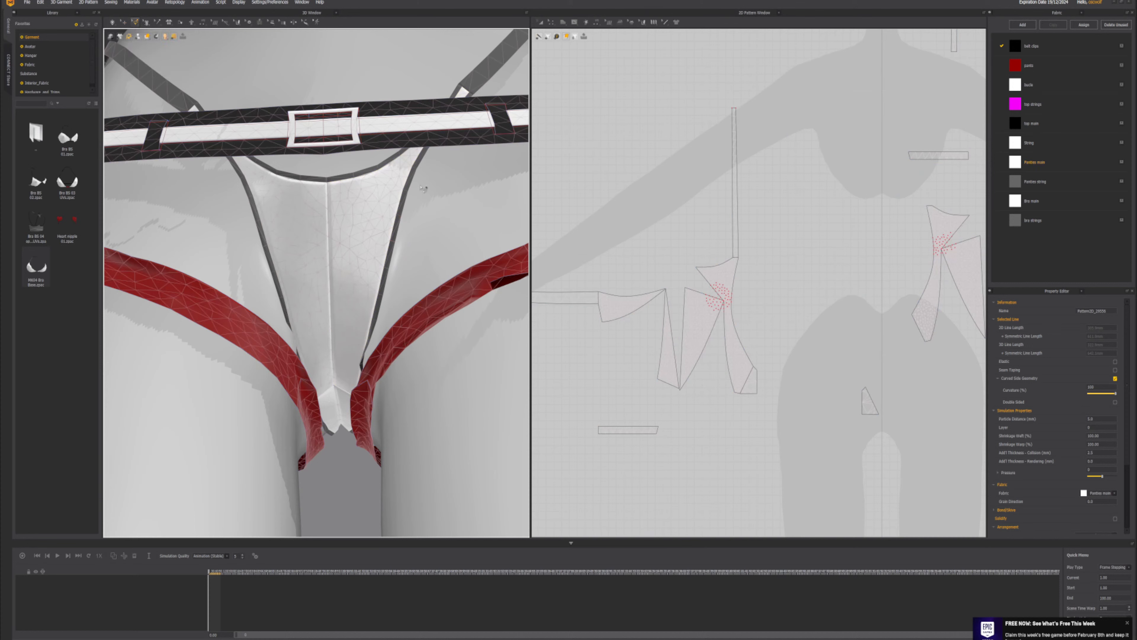
mouse_move(420, 187)
mouse_down()
mouse_move(368, 285)
mouse_move(415, 203)
mouse_move(411, 212)
mouse_up()
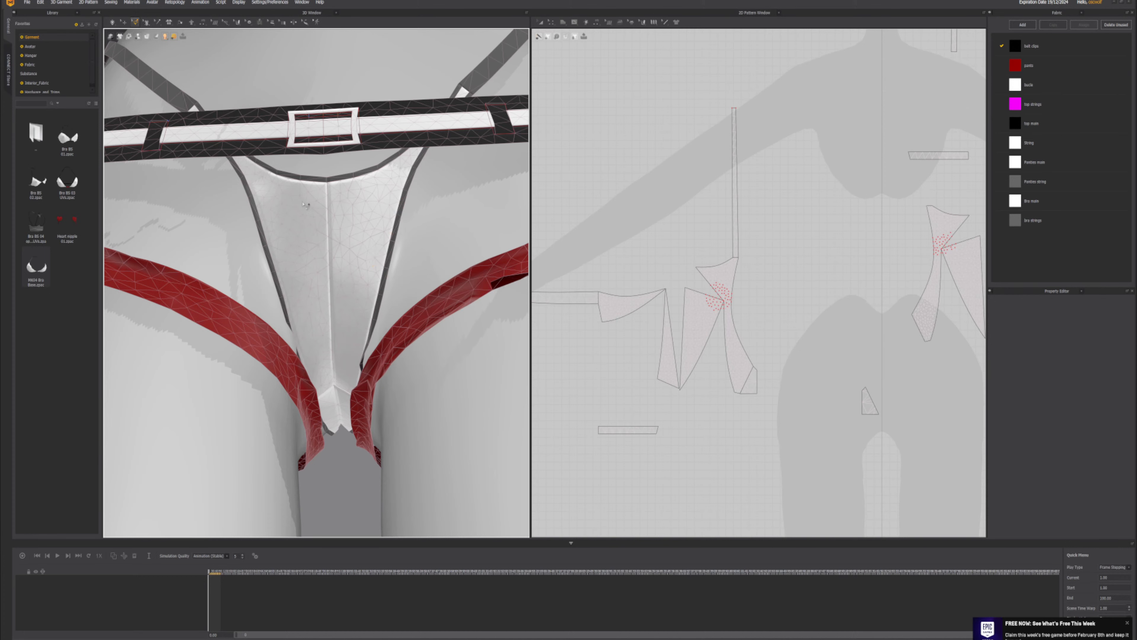
drag(302, 202, 358, 237)
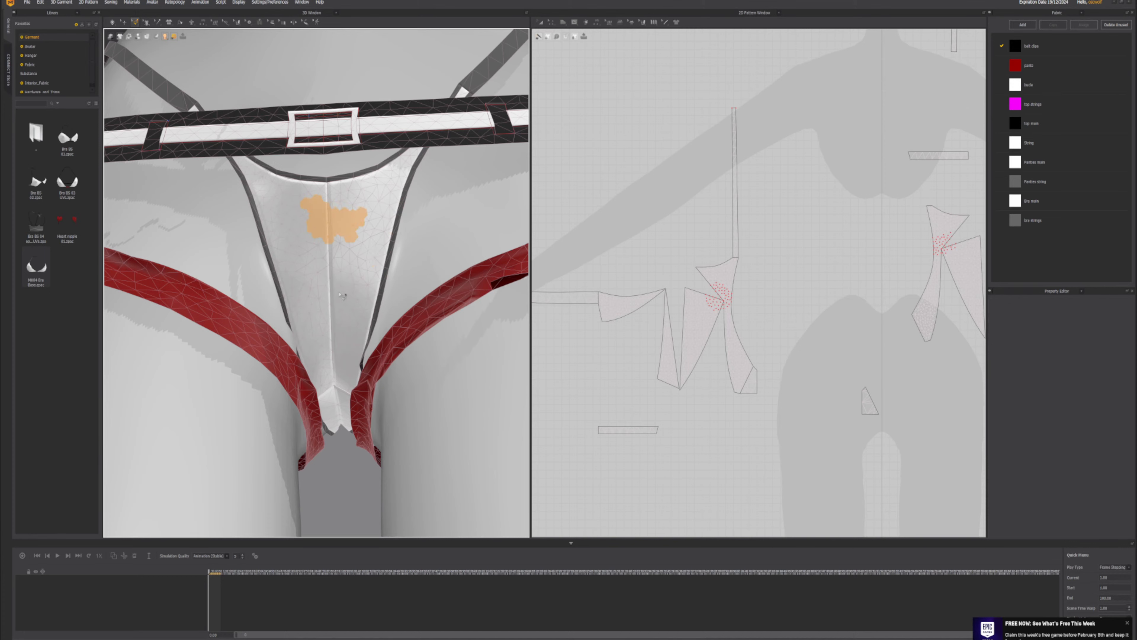
- Lasso small pins at both lower side edges of the panties' front, and attach all pins to the avatar
scroll(340, 294, down, 3)
right_drag(340, 294, 344, 233)
right_drag(351, 360, 353, 174)
scroll(376, 289, up, 1)
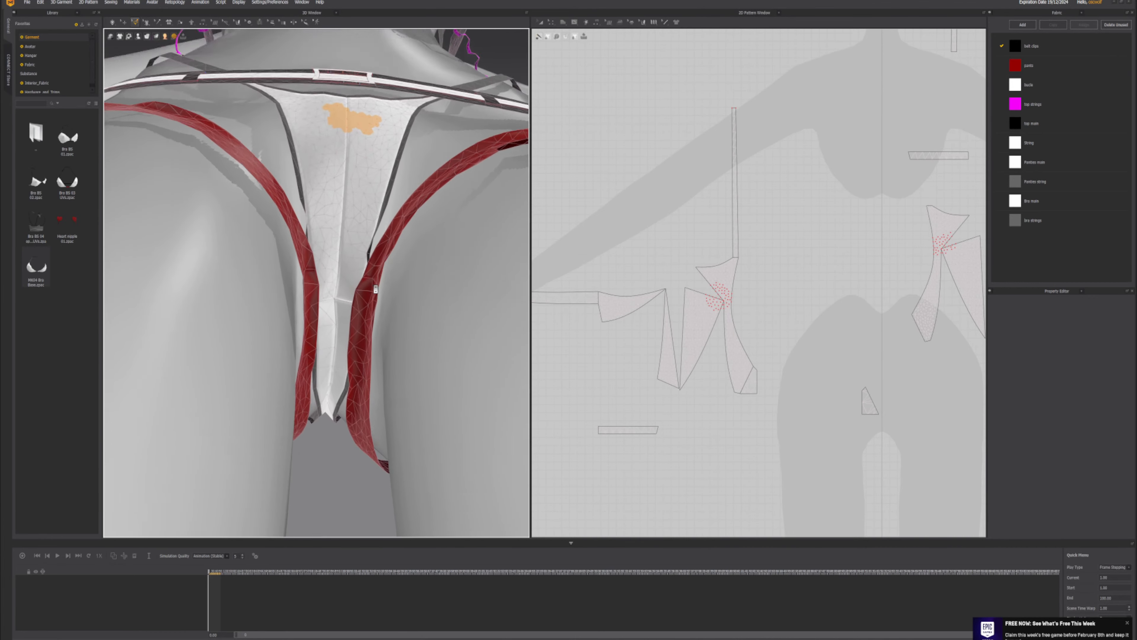
scroll(376, 289, up, 2)
click(384, 226)
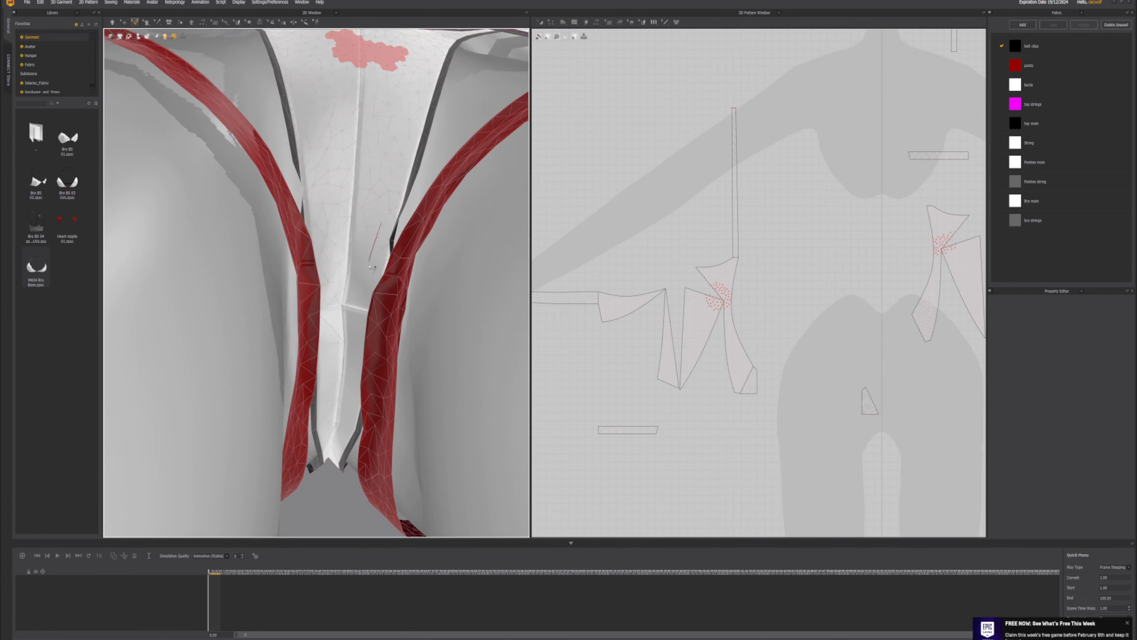
click(315, 218)
right_click(317, 223)
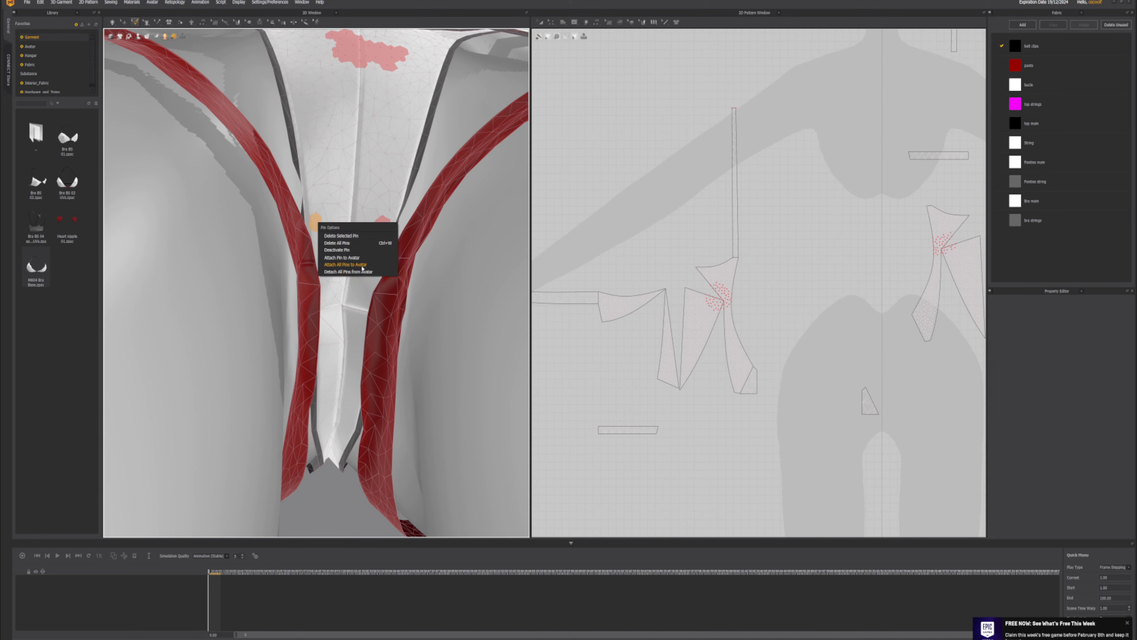
click(344, 249)
- Set the particle distance of the panties' back main panel on the avatar's right side to 7 mm
scroll(371, 345, down, 1)
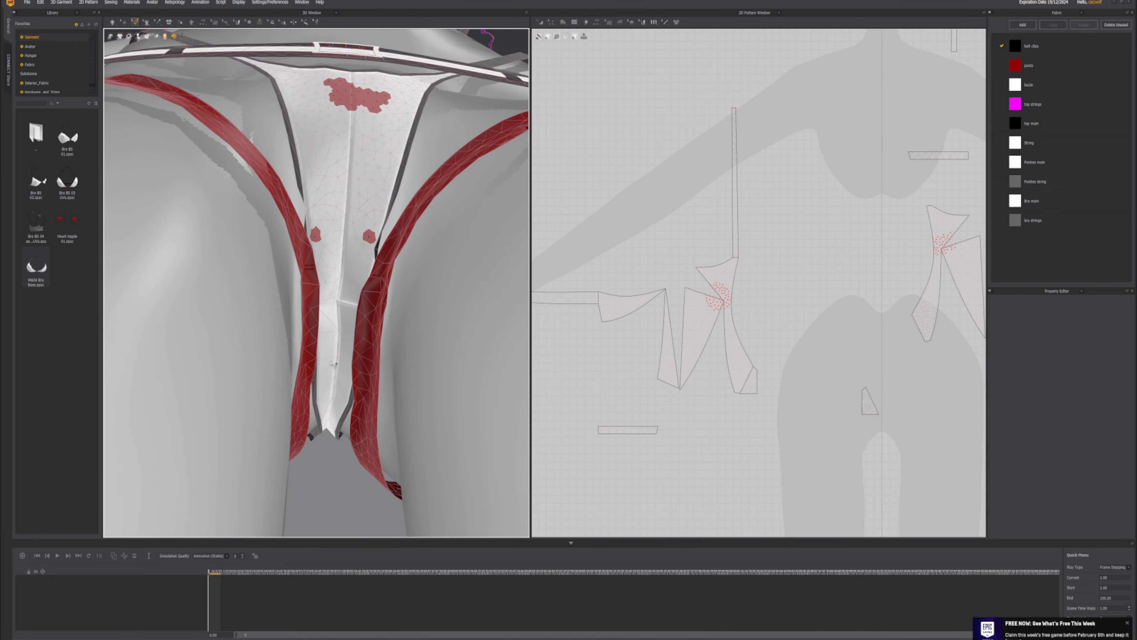
scroll(336, 359, up, 5)
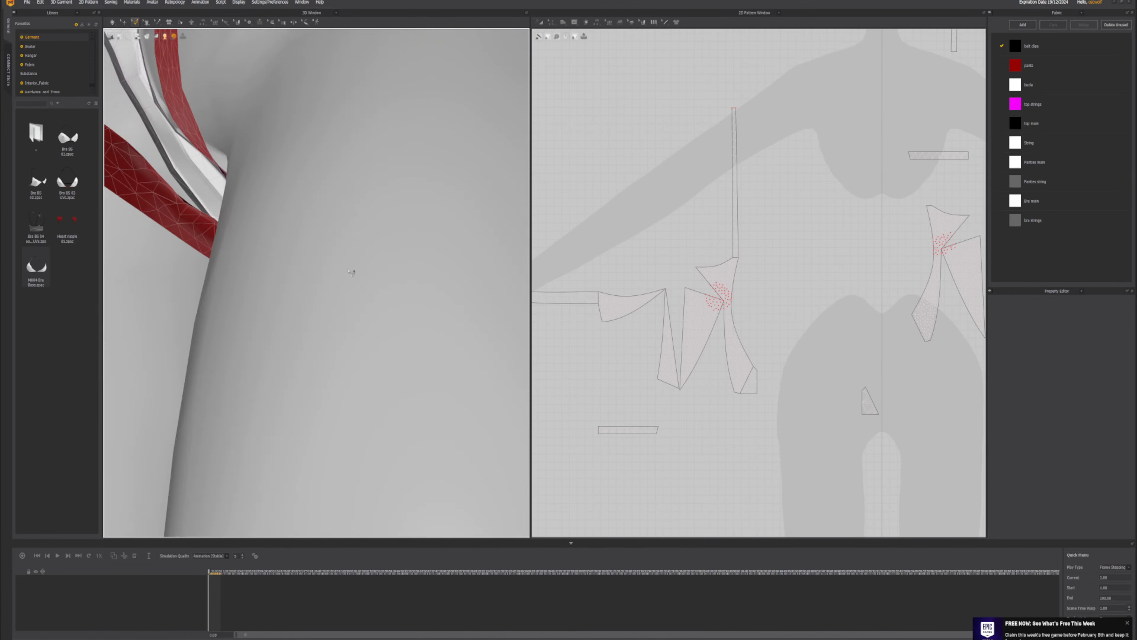
right_drag(278, 228, 350, 286)
key(q)
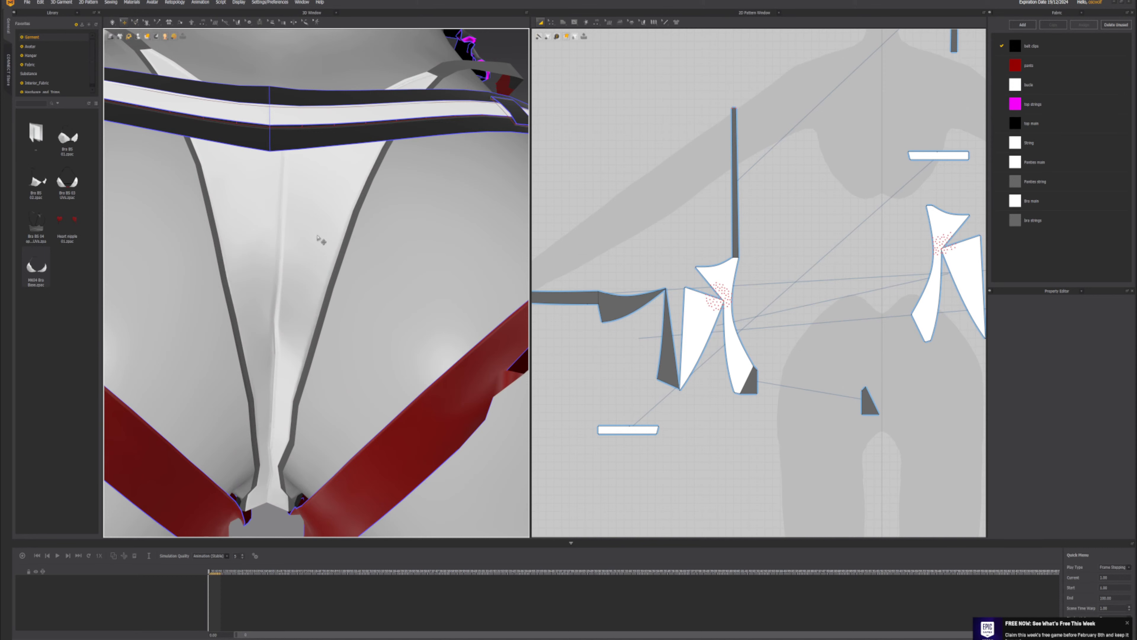
click(314, 237)
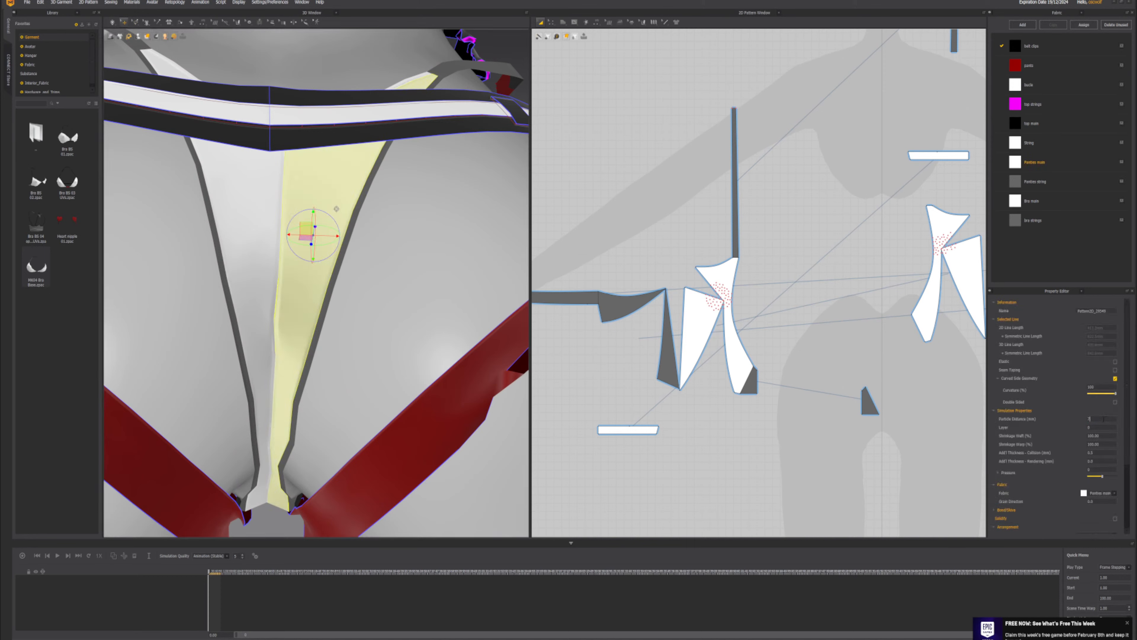
key(Return)
- Run the simulation briefly to settle the panties on the avatar, and stop it
scroll(426, 308, down, 3)
middle_drag(377, 298, 370, 307)
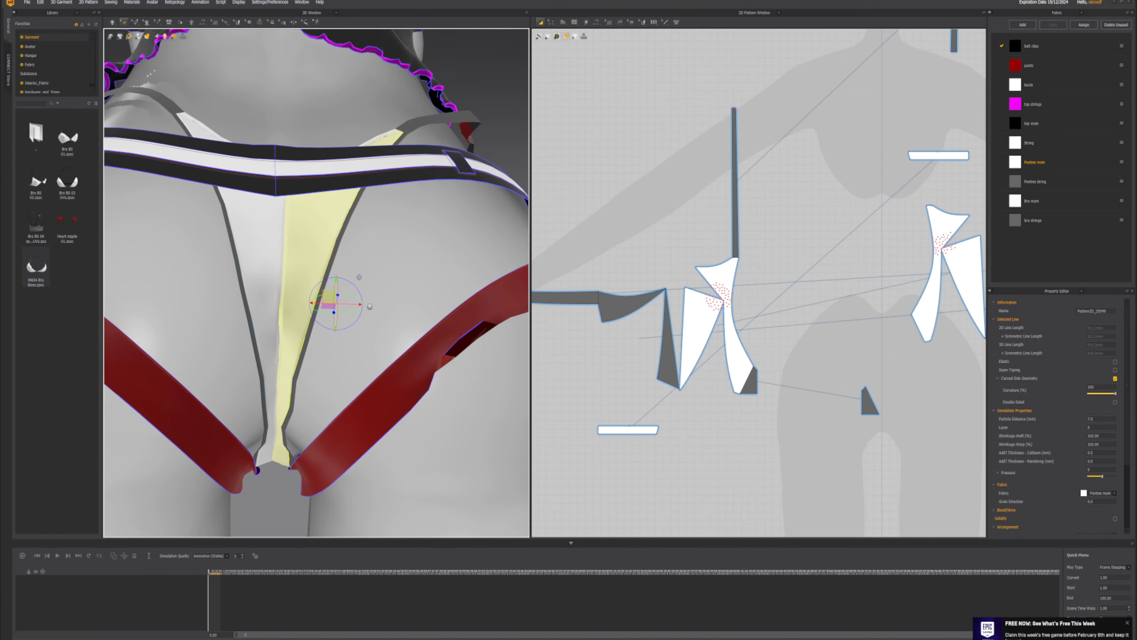
right_drag(370, 306, 356, 309)
key(space)
key(space)
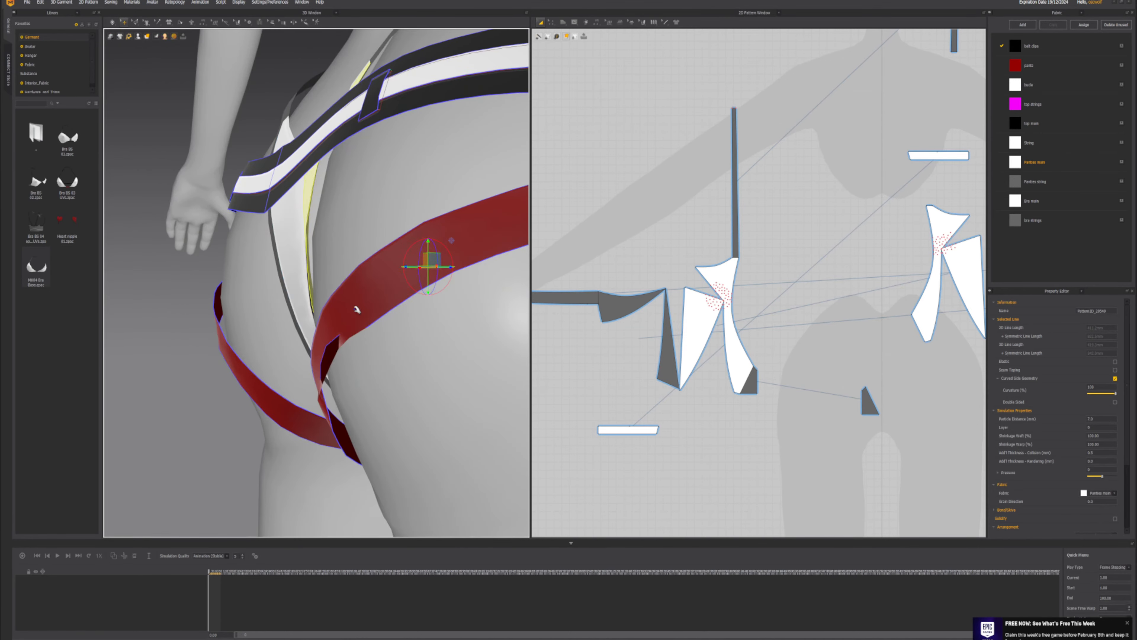
- Examine the draped outfit from behind and from the front, including once with the avatar hidden
scroll(357, 308, down, 10)
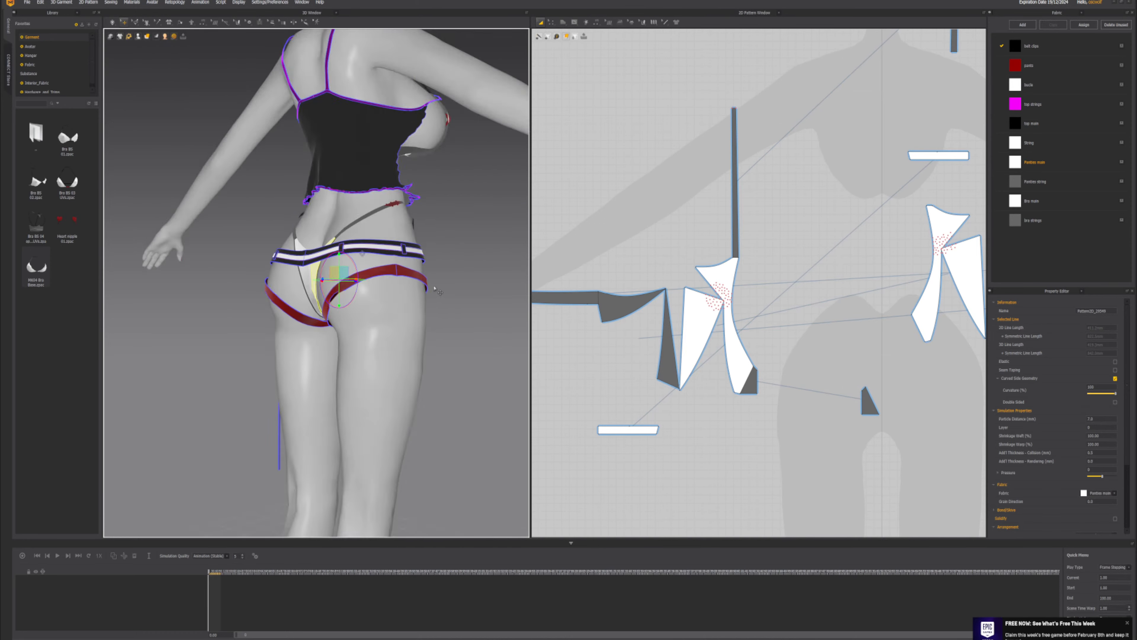
right_drag(434, 289, 374, 288)
middle_drag(401, 252, 385, 360)
right_drag(385, 359, 356, 360)
middle_drag(387, 318, 426, 363)
mouse_move(426, 363)
right_down()
mouse_move(357, 349)
mouse_move(411, 354)
right_up()
click(418, 304)
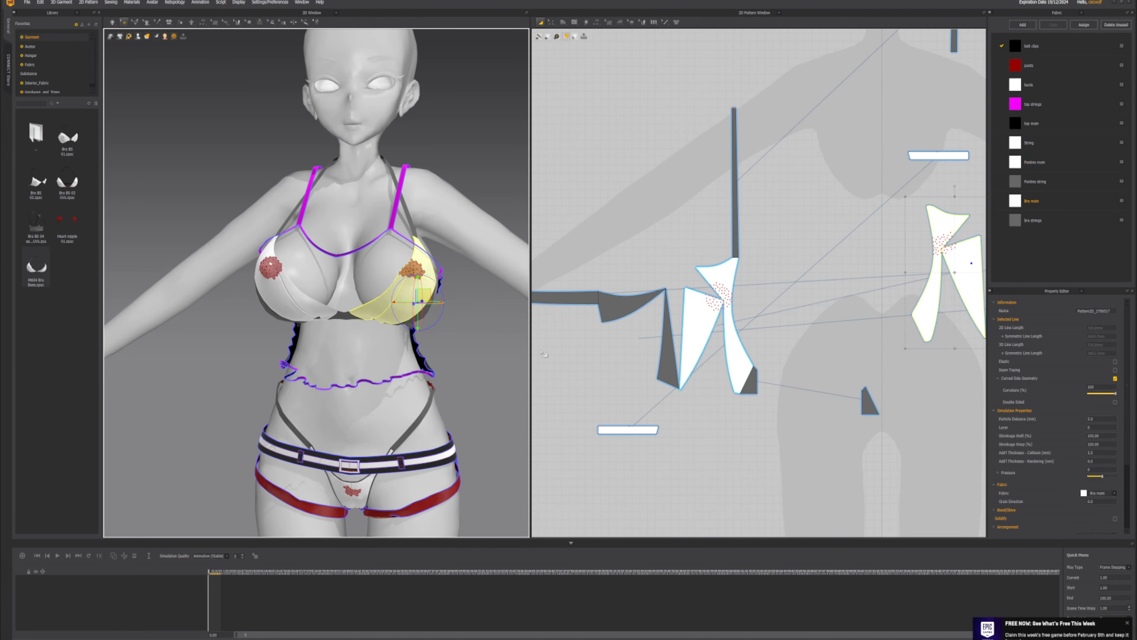
right_drag(447, 338, 429, 367)
scroll(383, 359, up, 3)
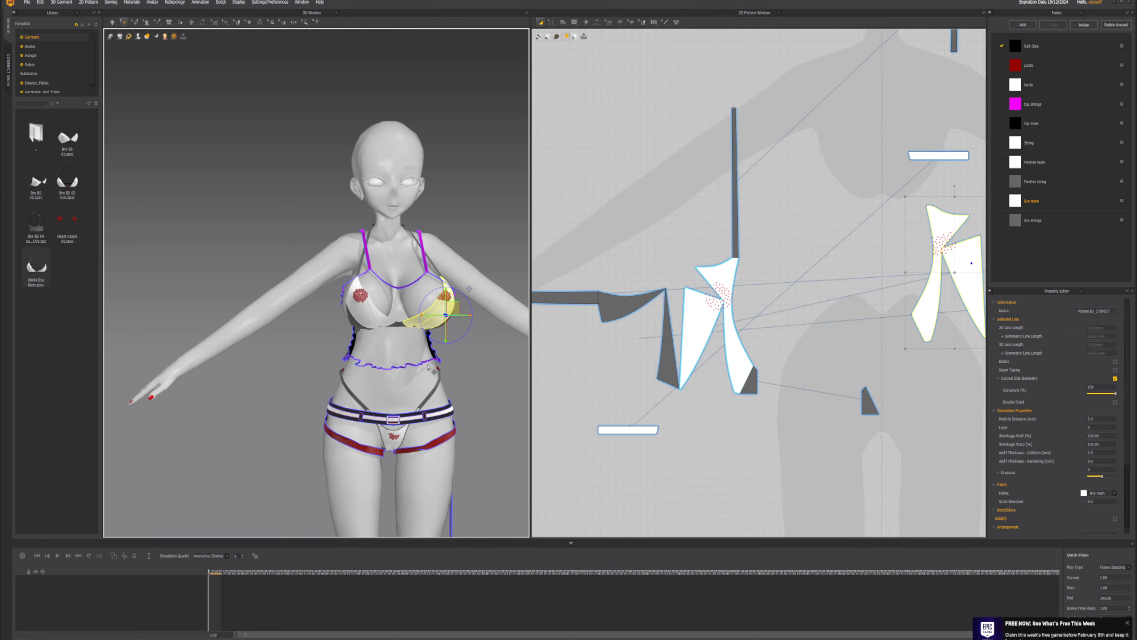
scroll(746, 312, down, 6)
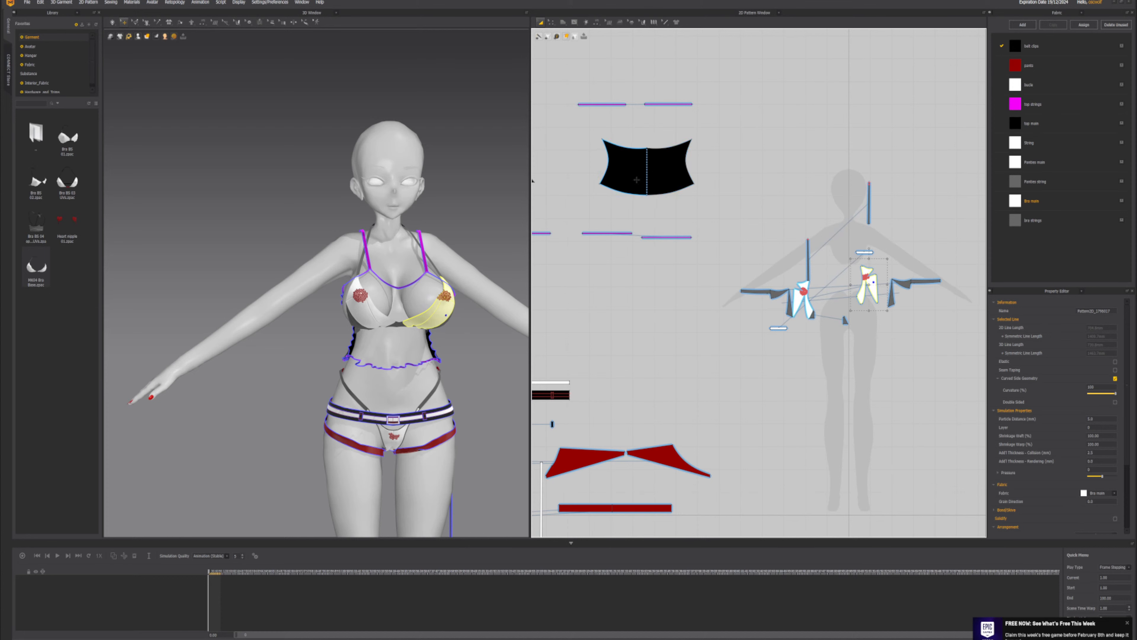
key(shift+a)
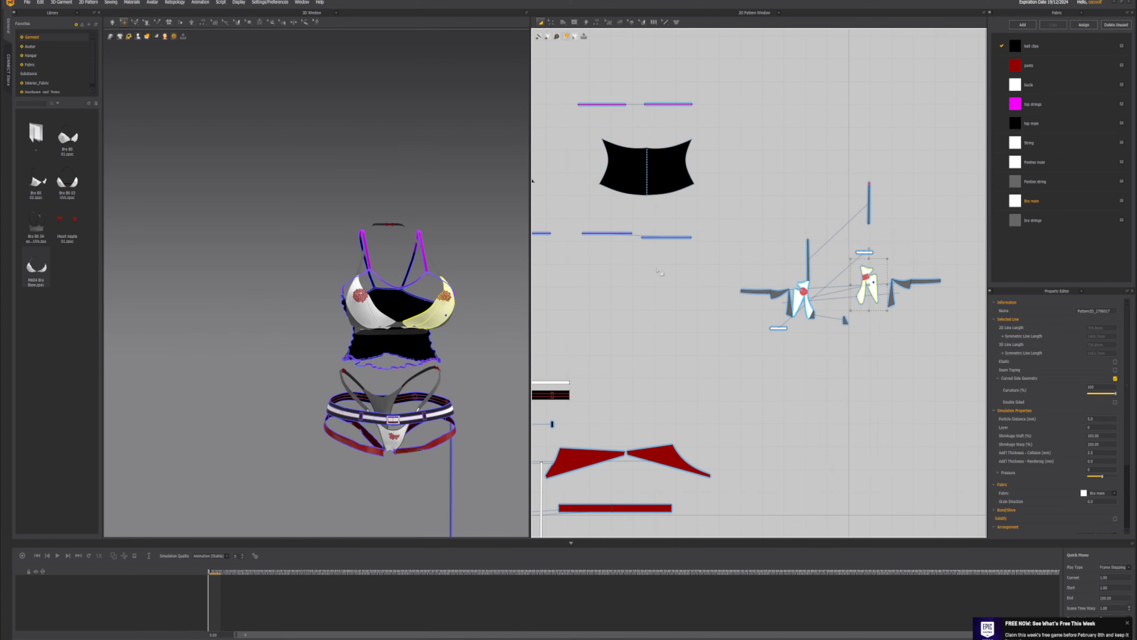
key(shift+a)
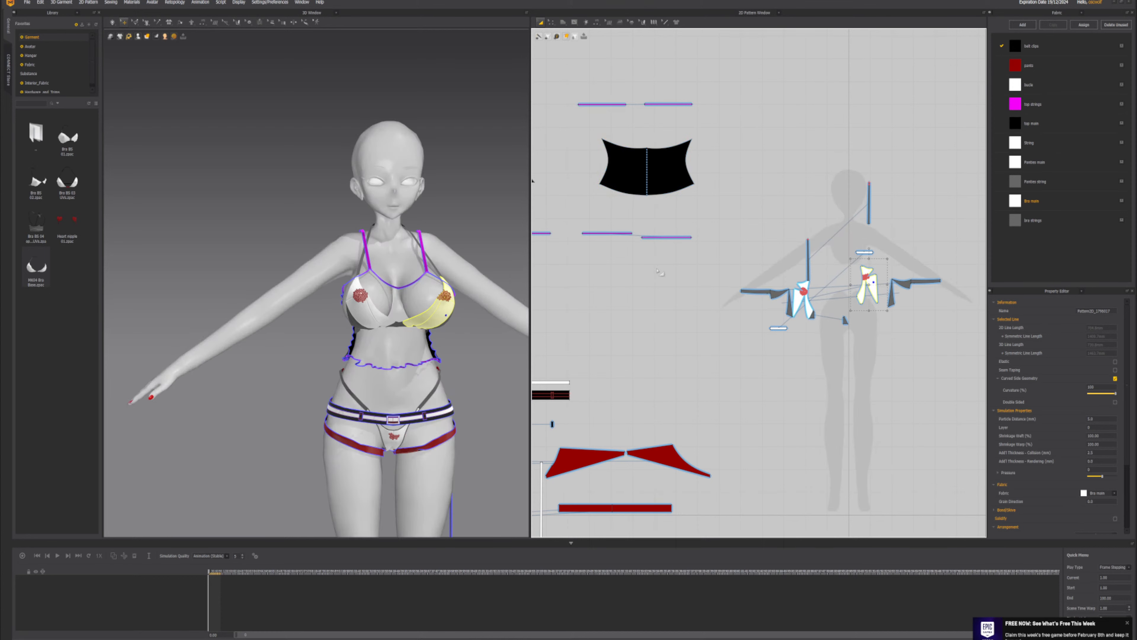
- Select all pattern pieces in the 2D pattern window and show every hidden piece on the avatar
scroll(658, 272, down, 6)
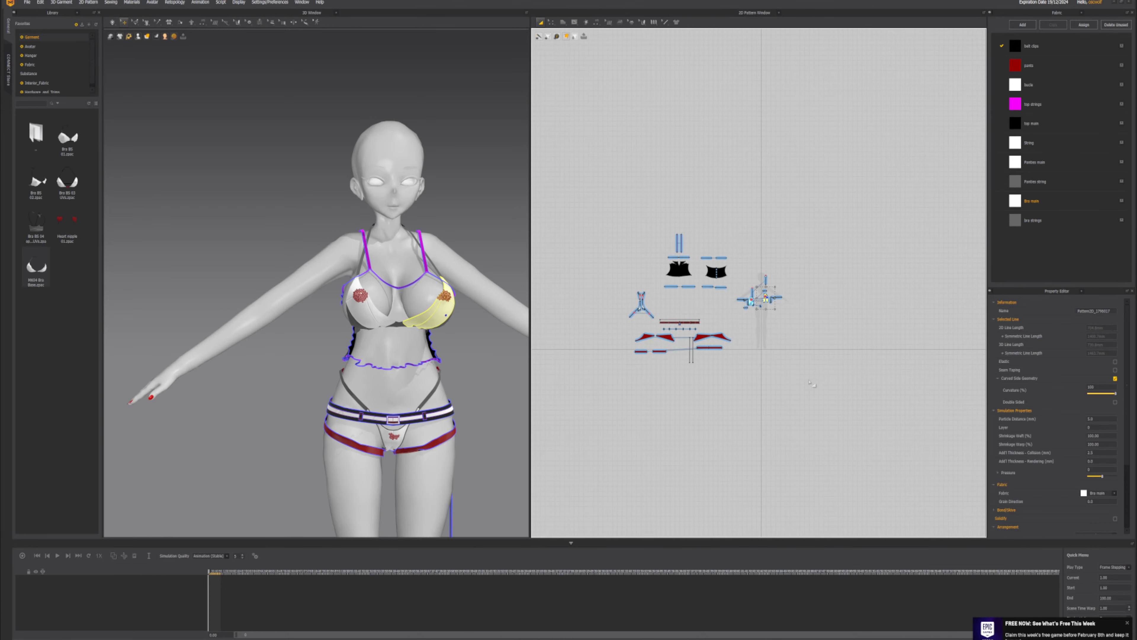
drag(808, 380, 606, 218)
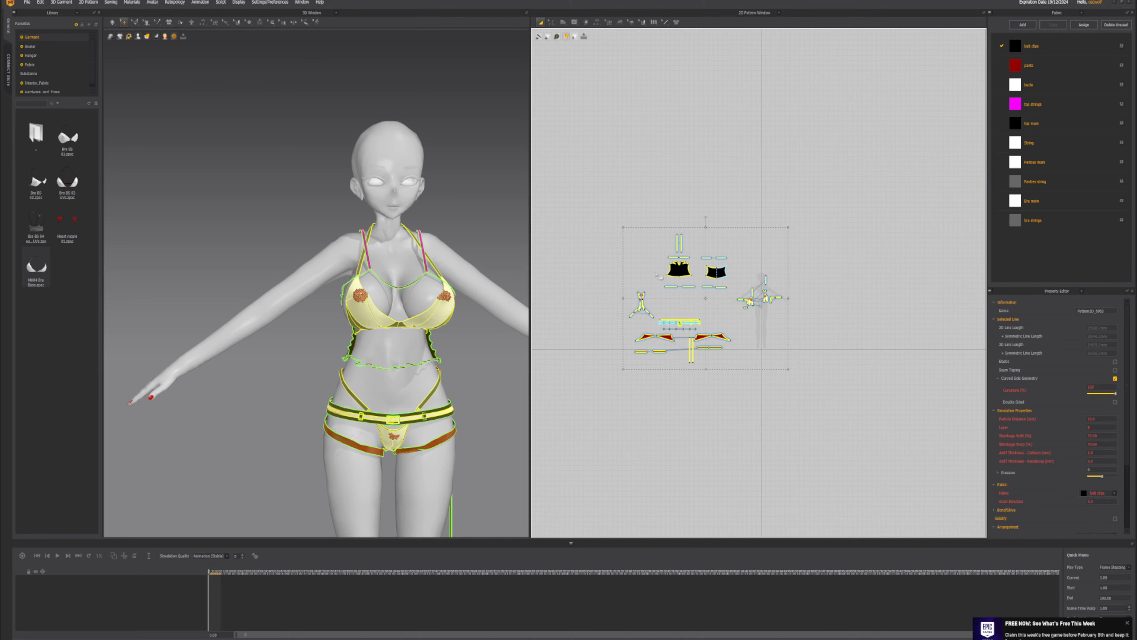
key(shift+q)
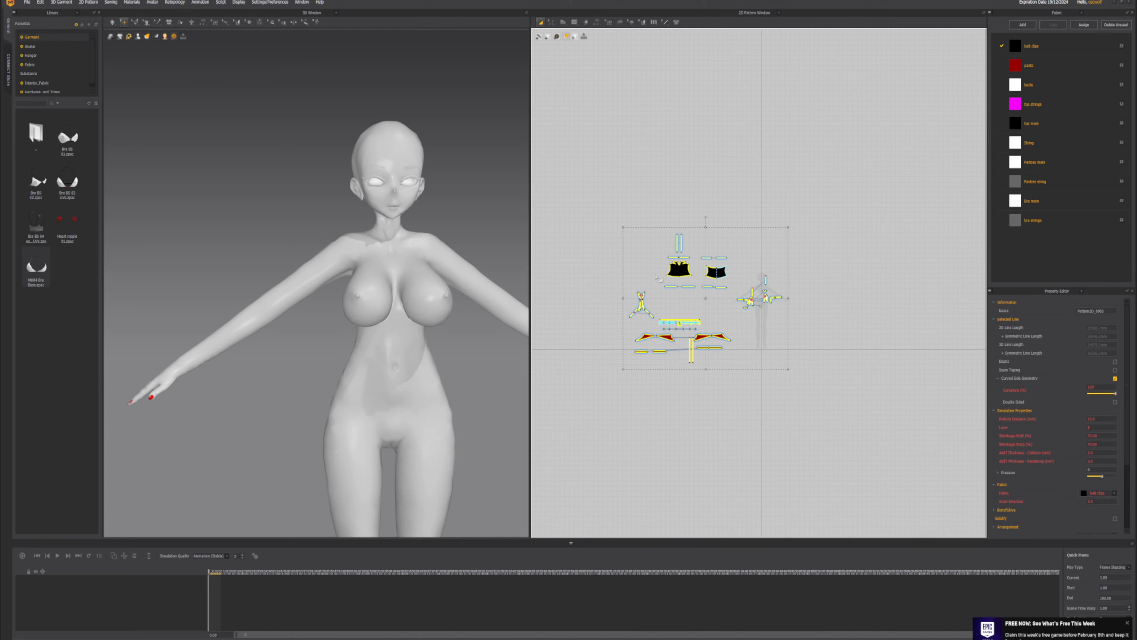
key(shift+q)
scroll(372, 309, down, 2)
mouse_move(363, 311)
right_down()
mouse_move(413, 320)
mouse_move(383, 317)
right_up()
middle_drag(383, 316, 388, 337)
right_drag(388, 336, 408, 343)
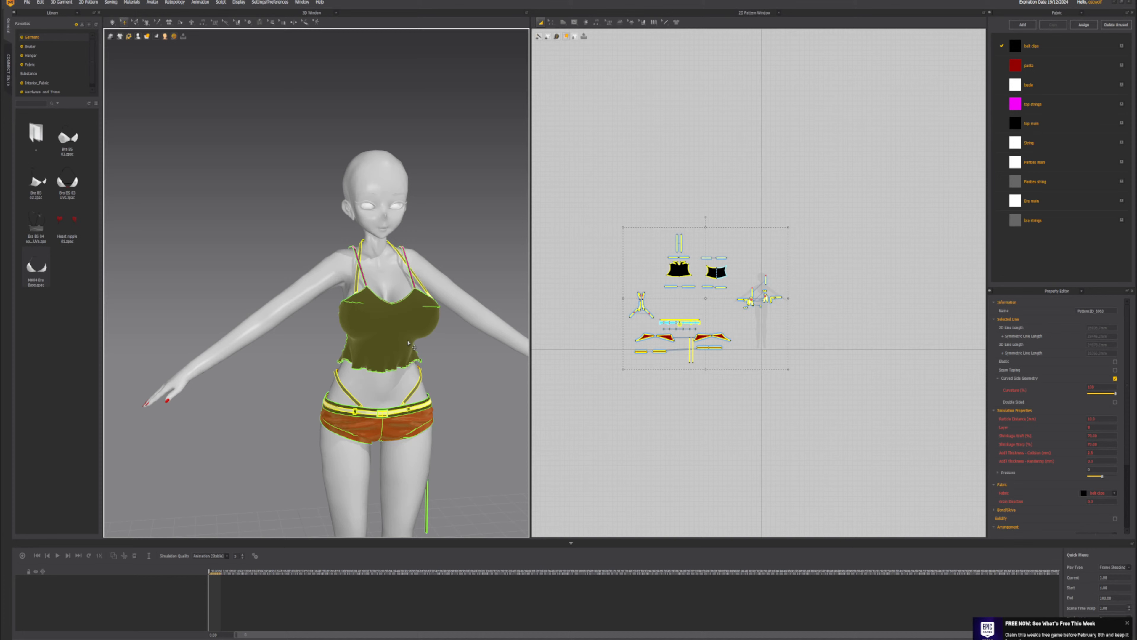
- Save the outfit as a project file, browsing to the Videos folder and entering a file name
click(28, 3)
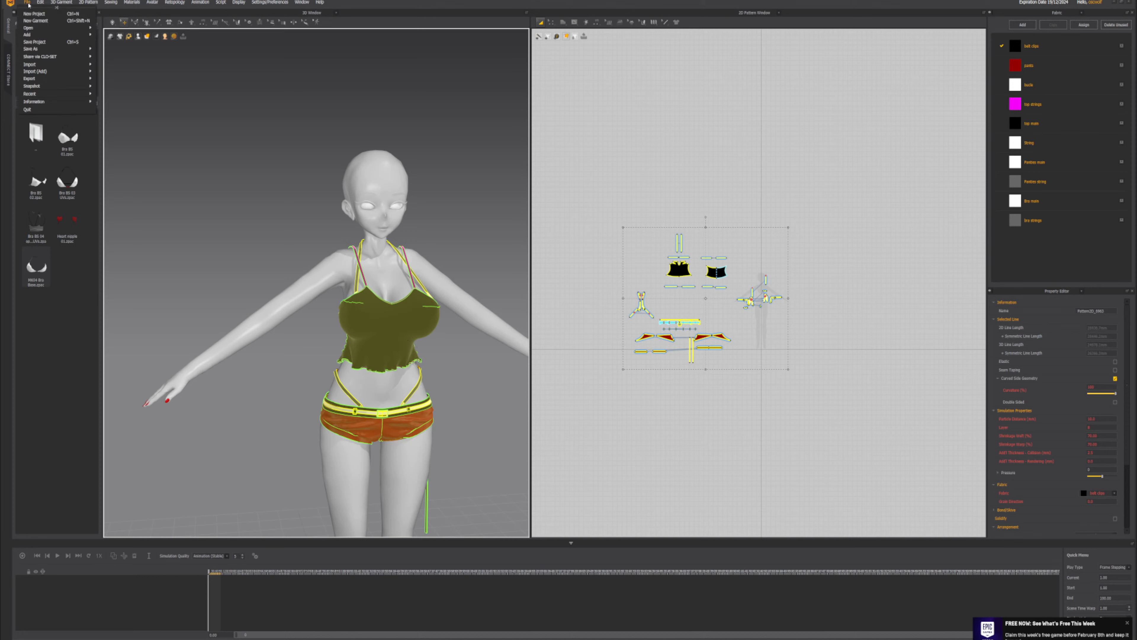
click(52, 42)
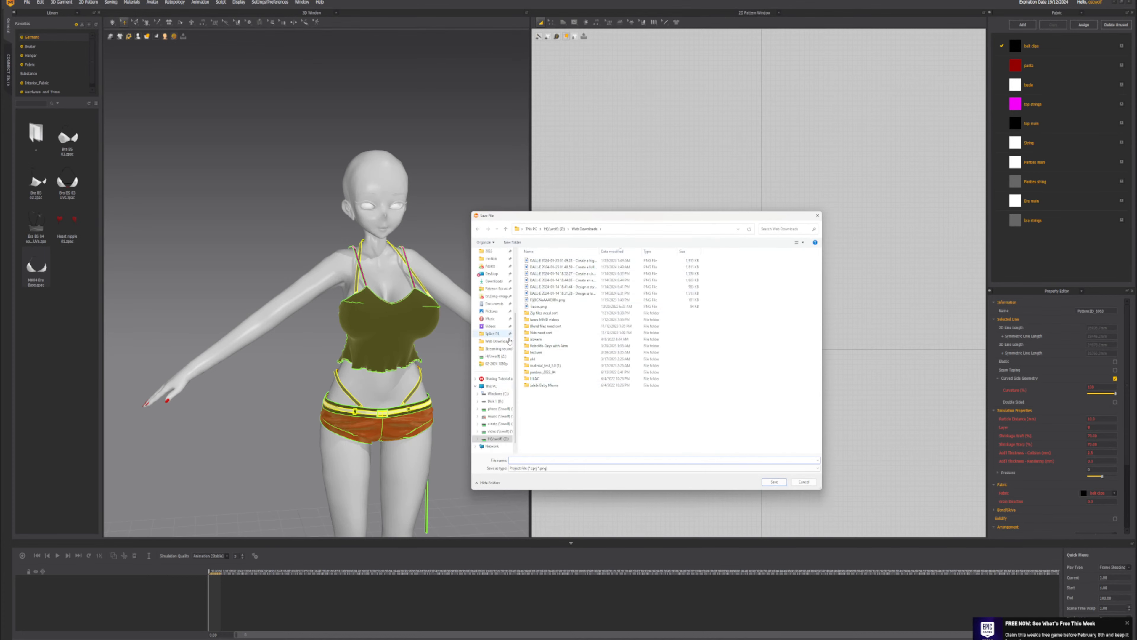
click(491, 326)
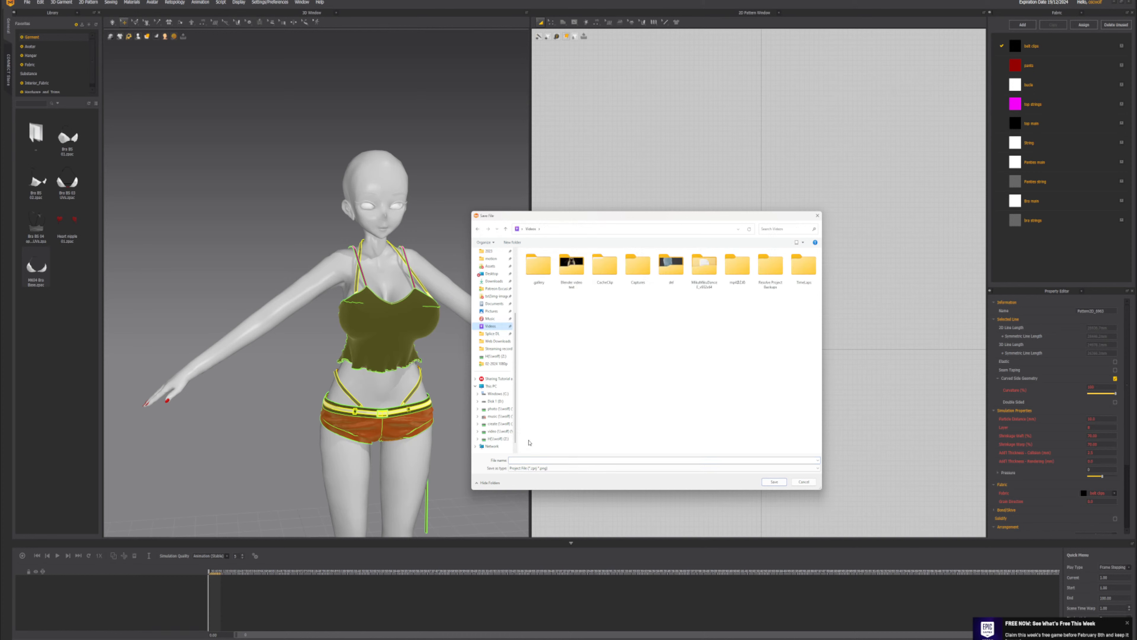
click(534, 460)
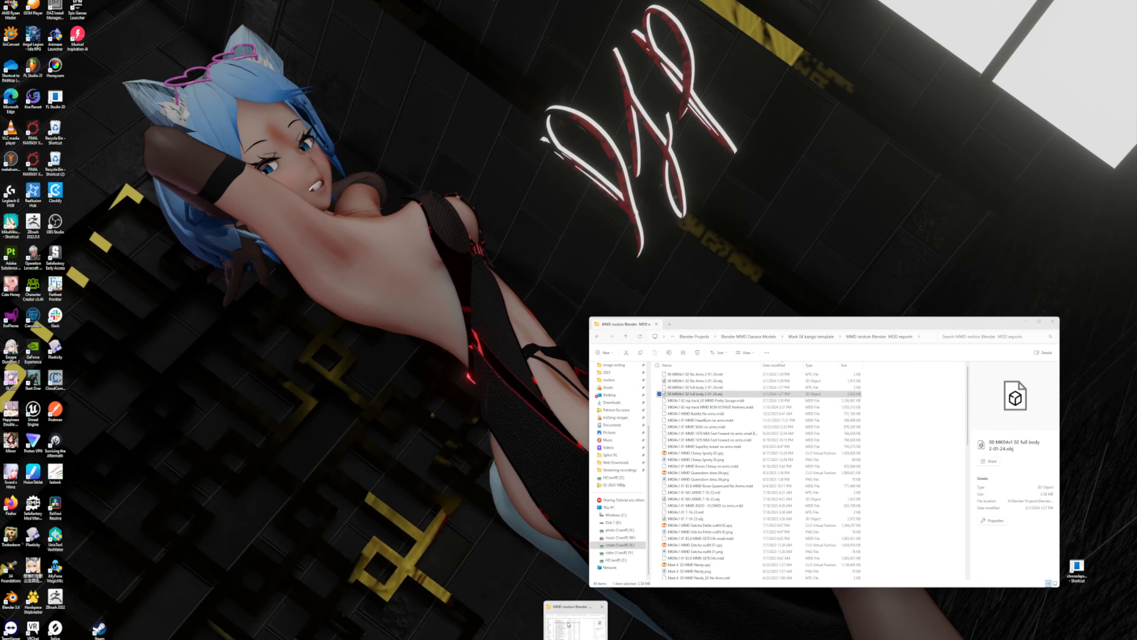
- Bring up the MMD motion exports folder and select the Pretty Savage MDD file
click(567, 624)
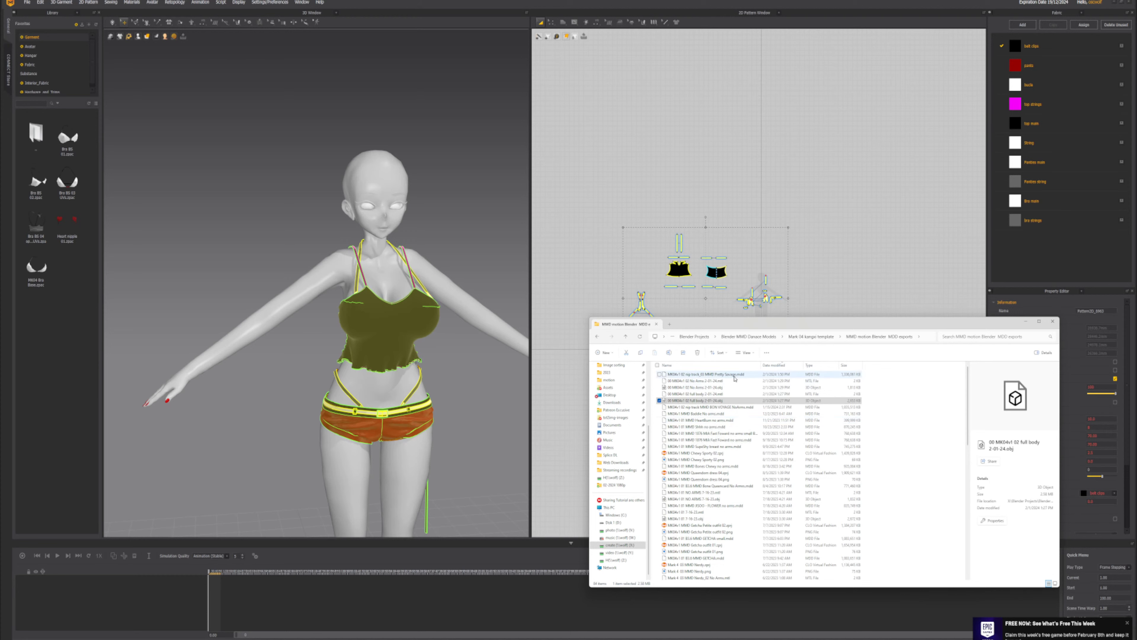
click(706, 376)
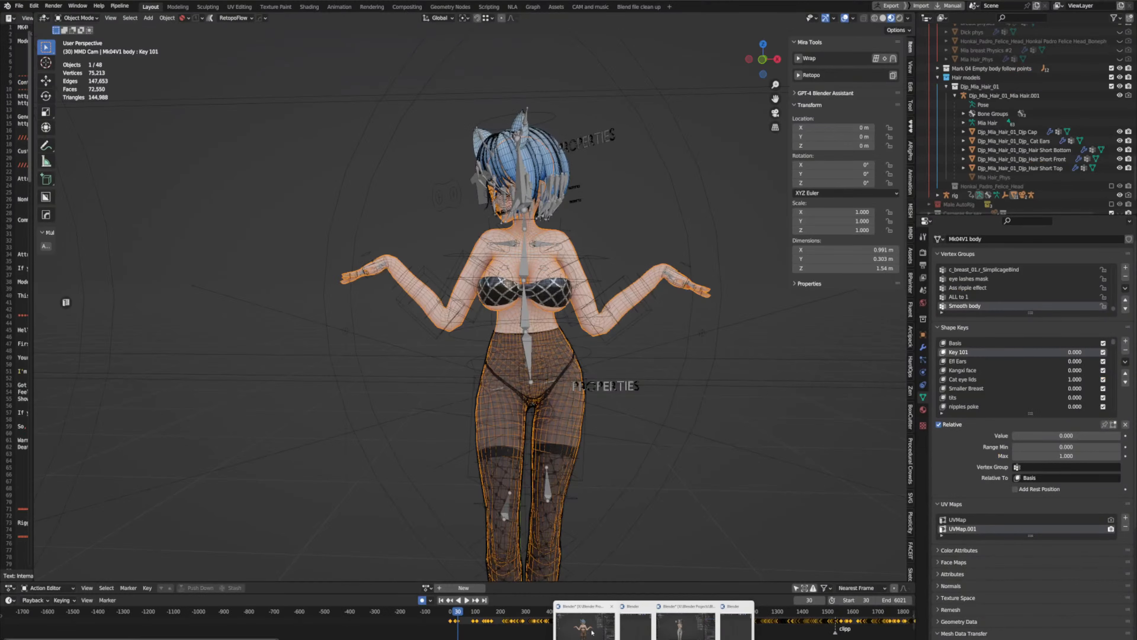
- Switch to the Blender scene with the posed character and set the 3D viewport's shading to Solid
click(603, 636)
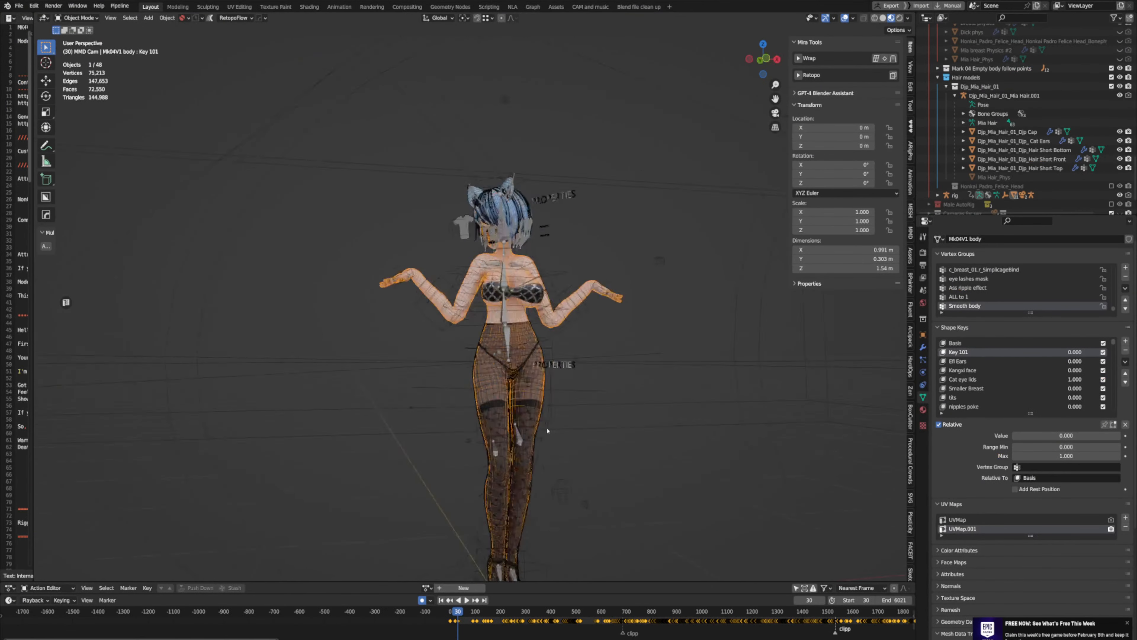
scroll(547, 431, up, 3)
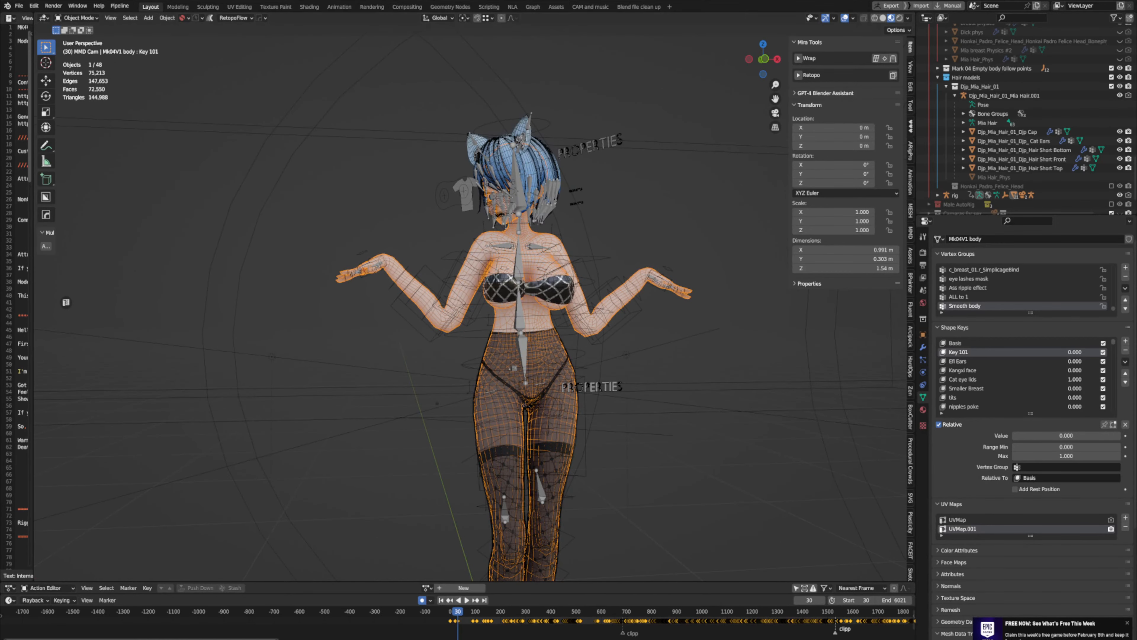
mouse_move(654, 638)
mouse_move(718, 638)
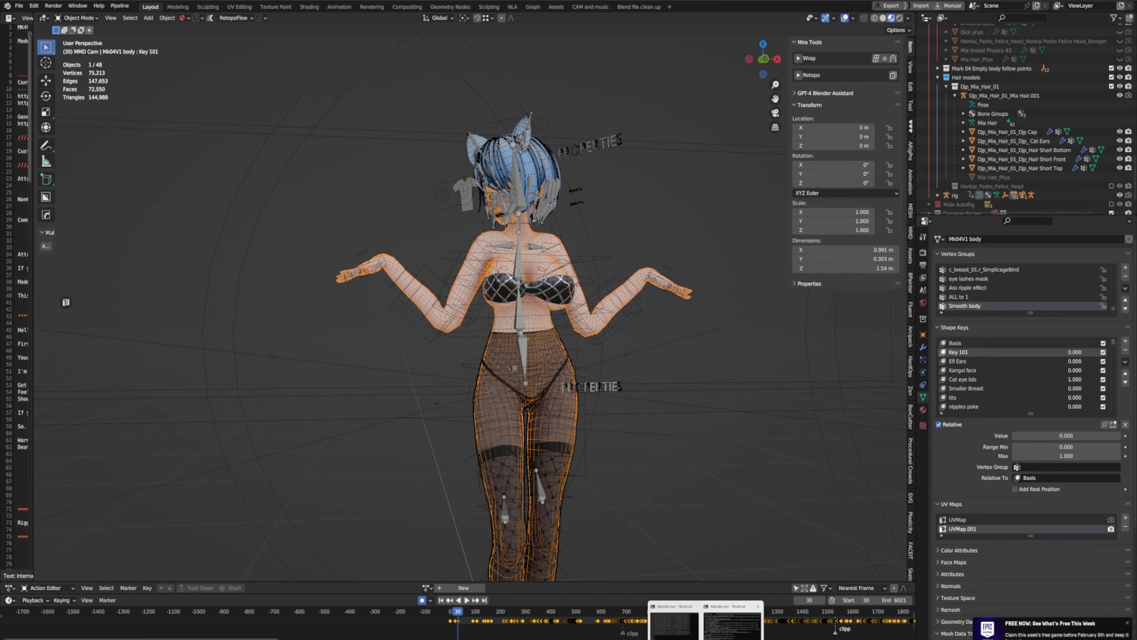
click(714, 636)
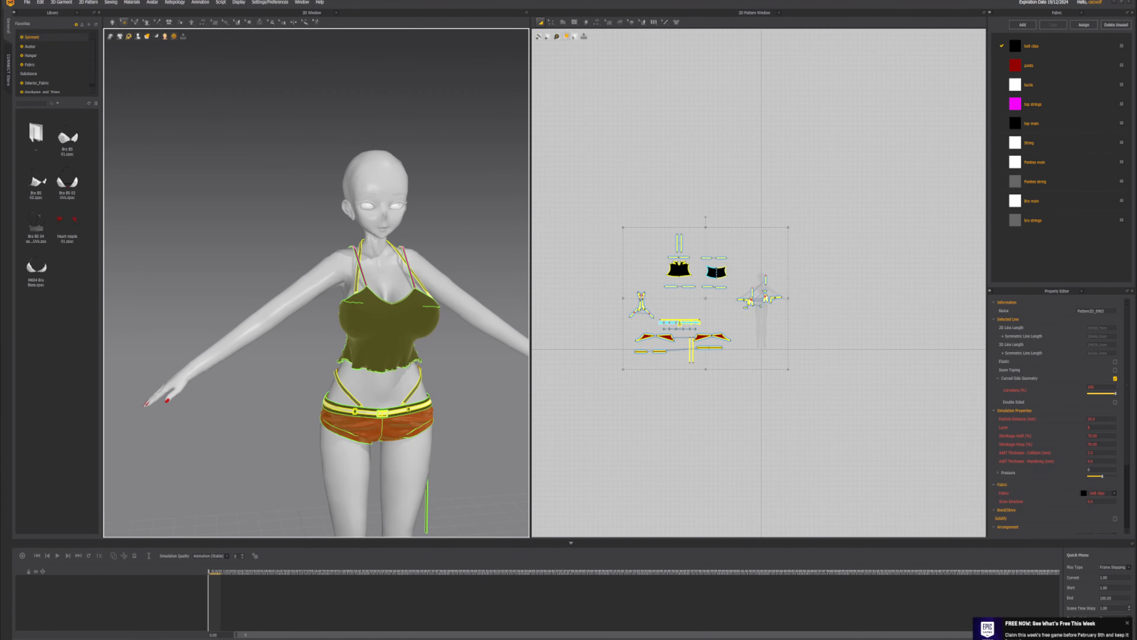
mouse_move(718, 638)
mouse_move(654, 638)
click(593, 629)
click(882, 18)
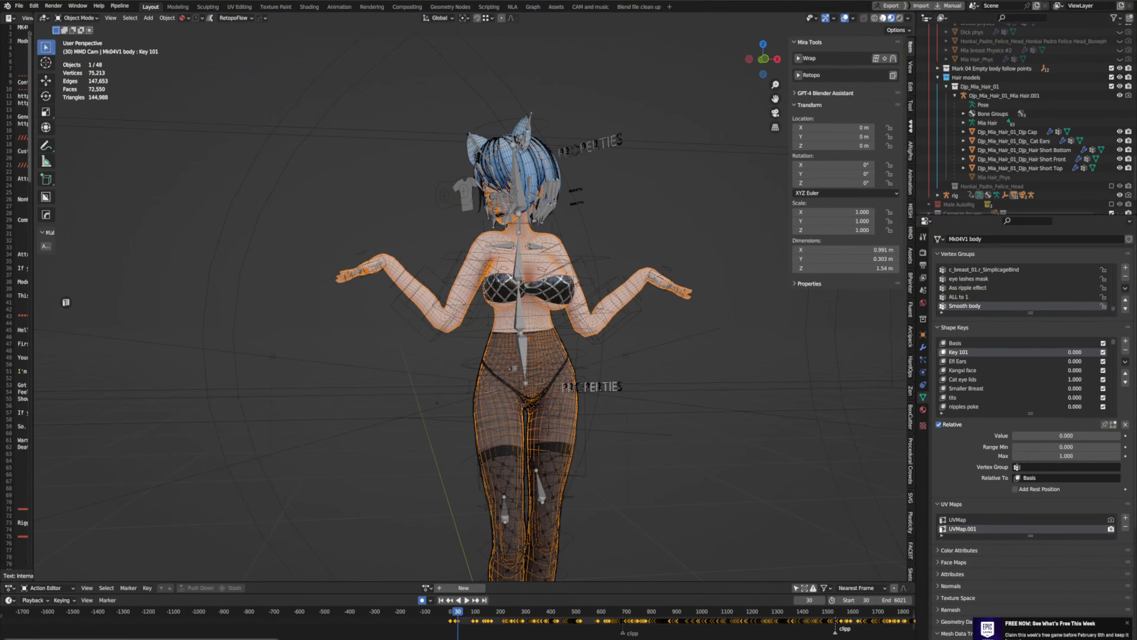
mouse_move(655, 638)
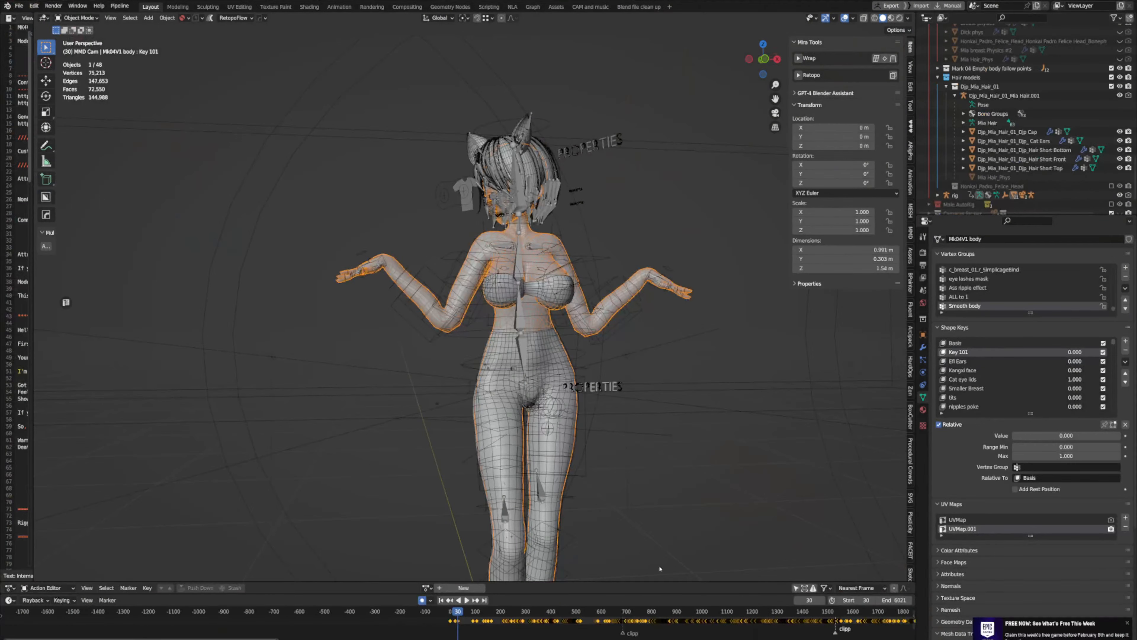
- Switch to Marvelous Designer and import the Pretty Savage MDD cache onto all avatars at metre scale and 100%
click(710, 632)
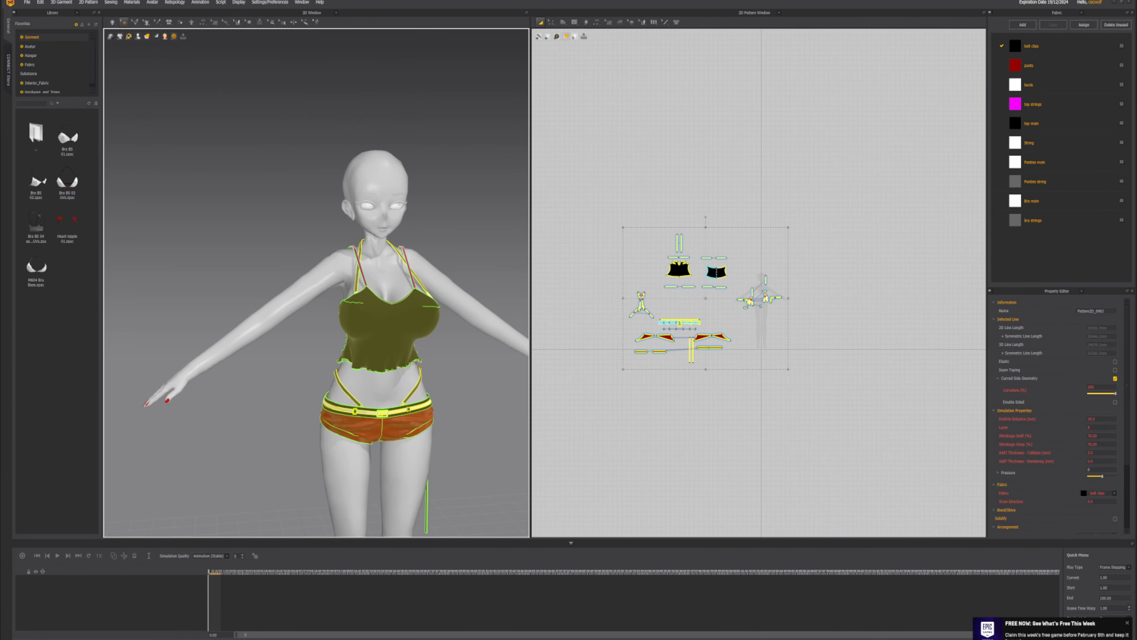
click(582, 621)
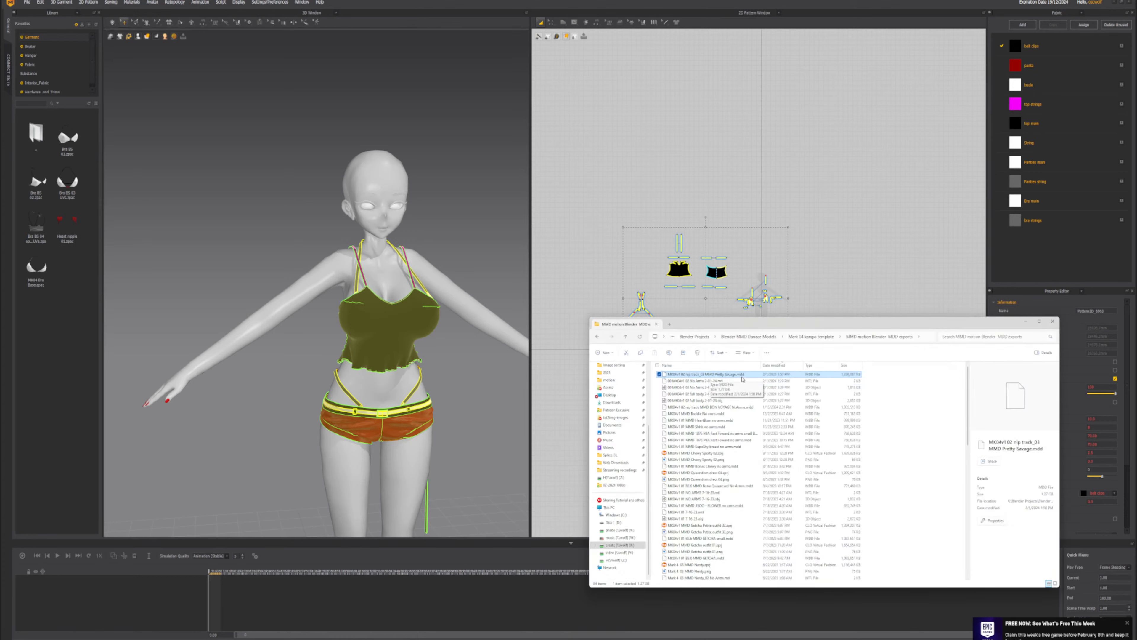
drag(697, 378, 327, 298)
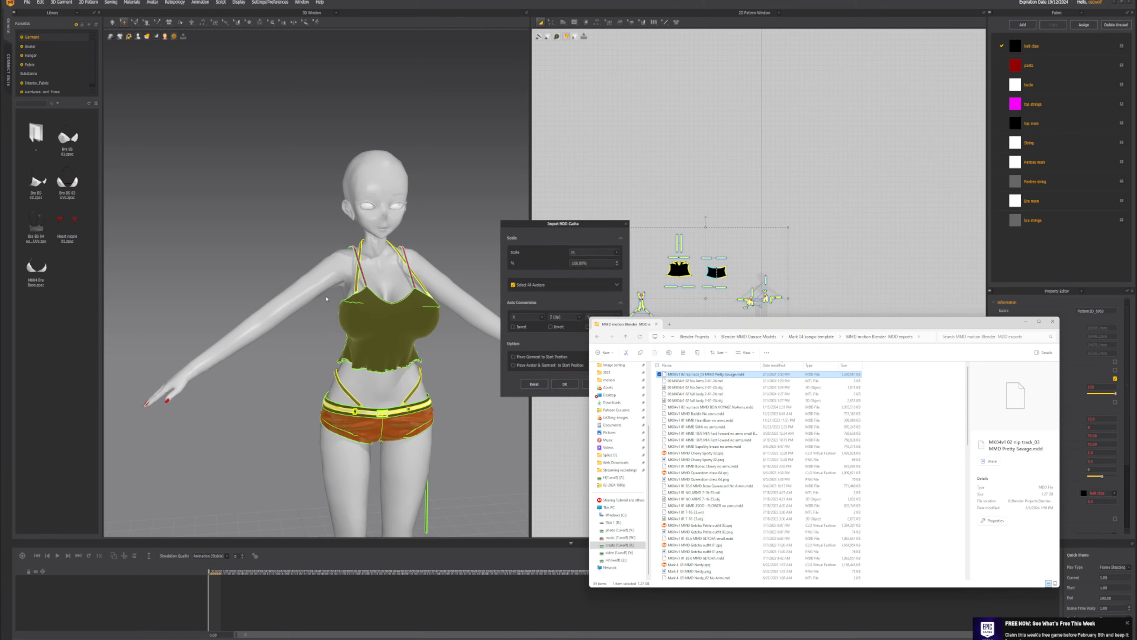
click(551, 229)
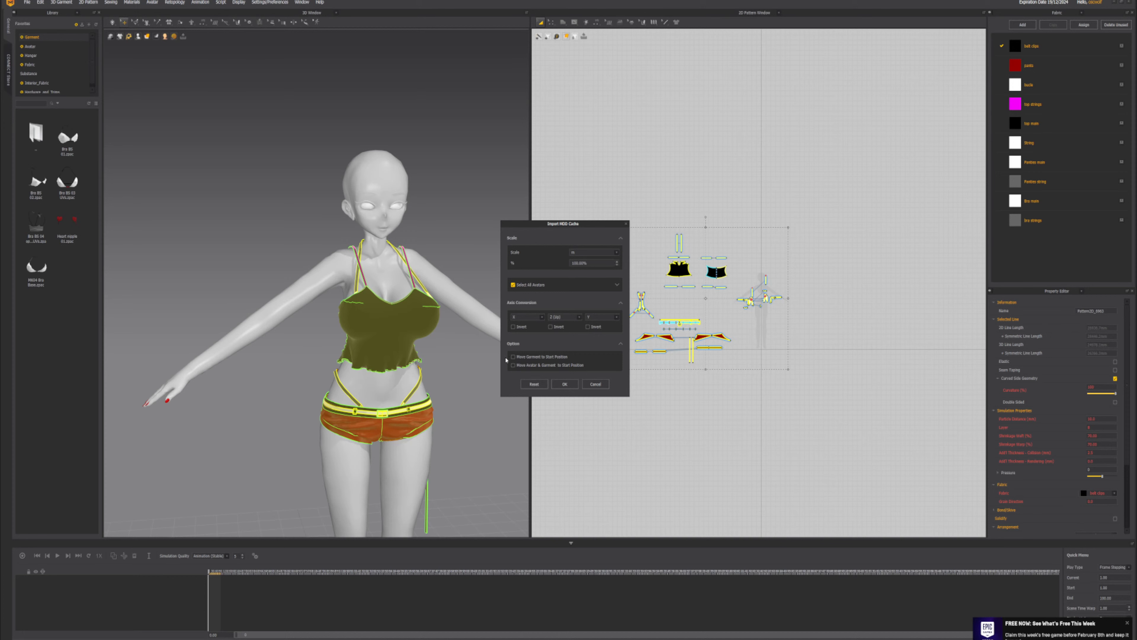
click(565, 384)
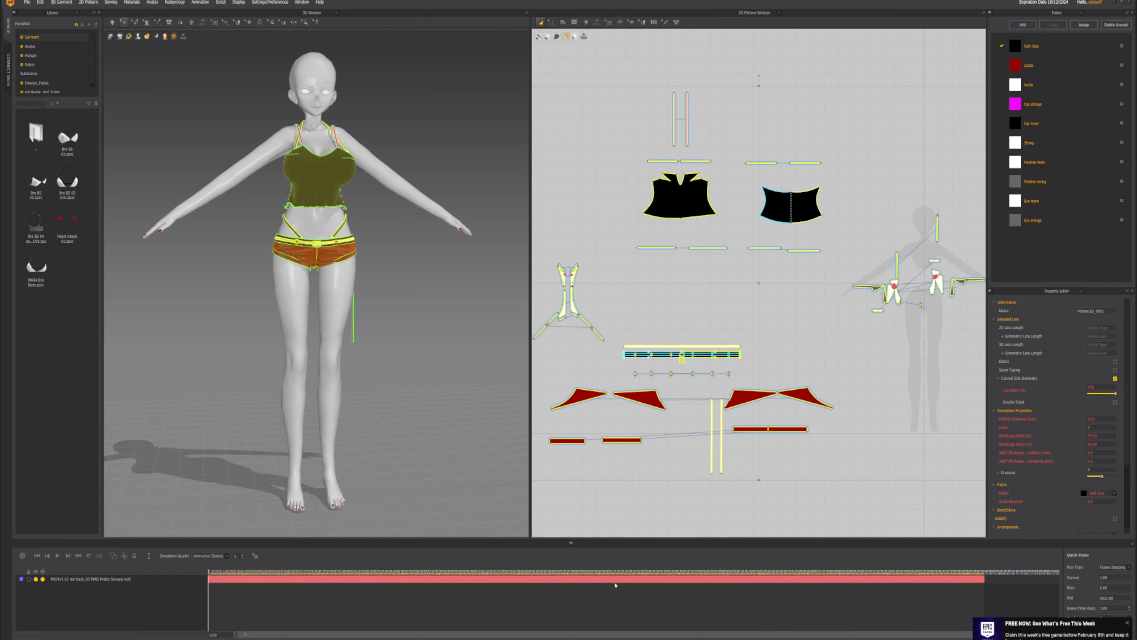
click(1127, 623)
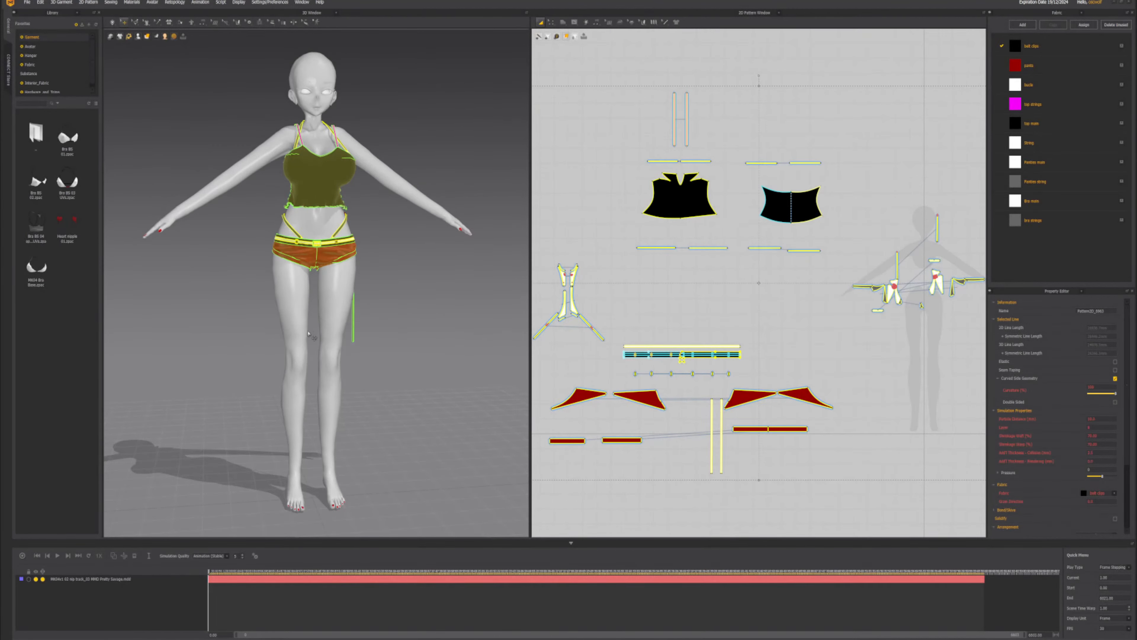
- Play part of the imported avatar motion as a preview, stop it, and return the animation to the first frame
scroll(311, 339, down, 2)
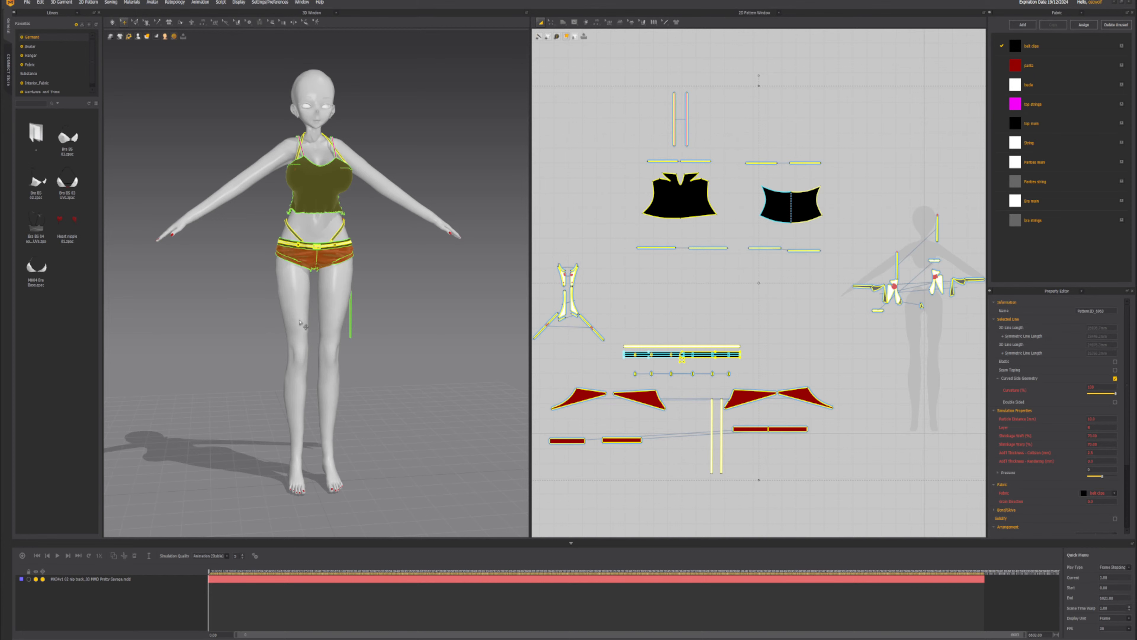
mouse_move(304, 325)
right_down()
mouse_move(358, 323)
mouse_move(312, 323)
right_up()
middle_drag(319, 306, 323, 325)
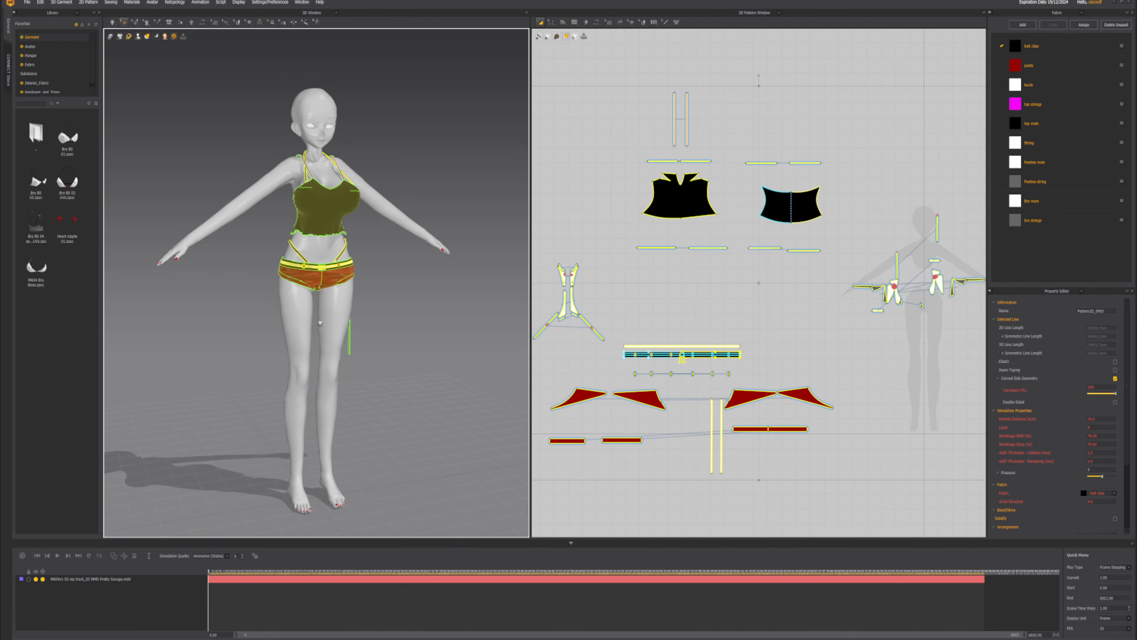
right_drag(341, 309, 319, 312)
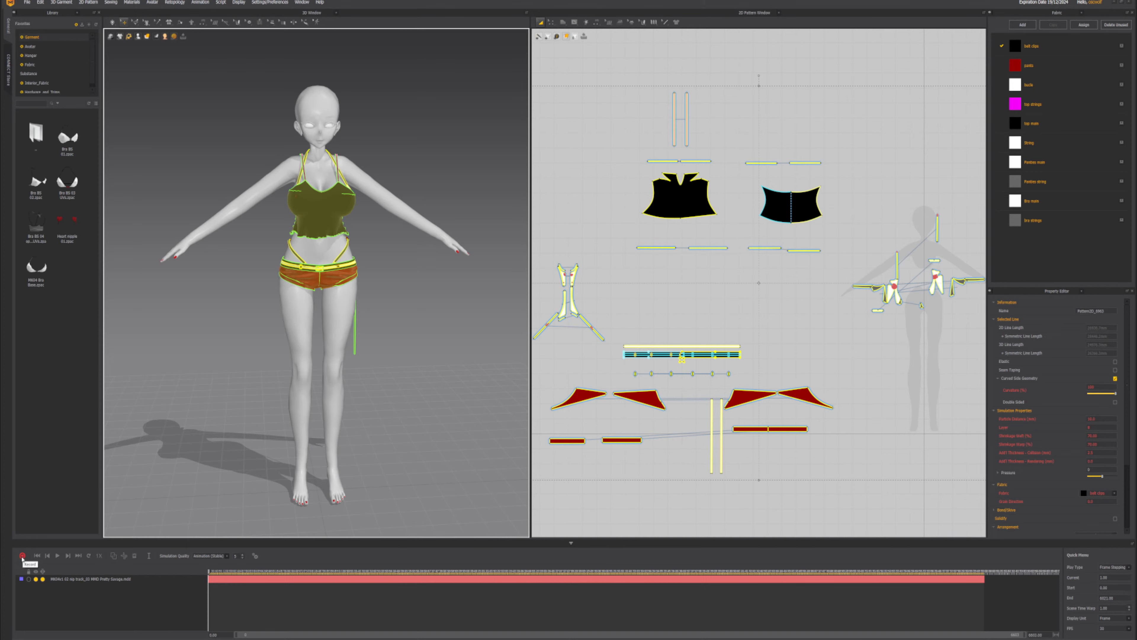
click(57, 555)
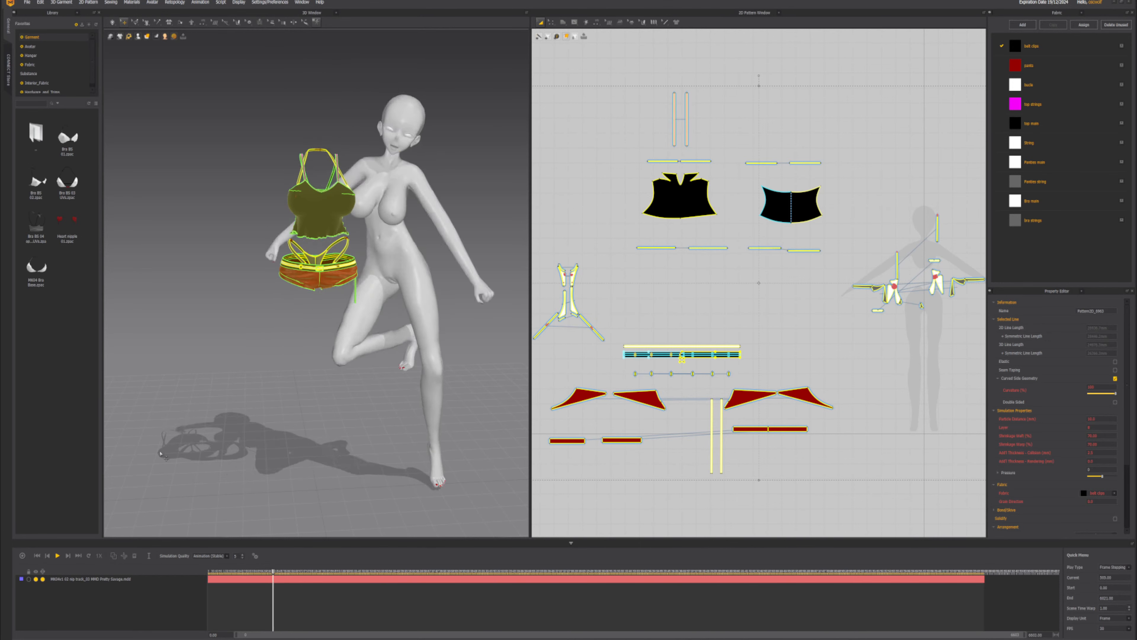
click(57, 556)
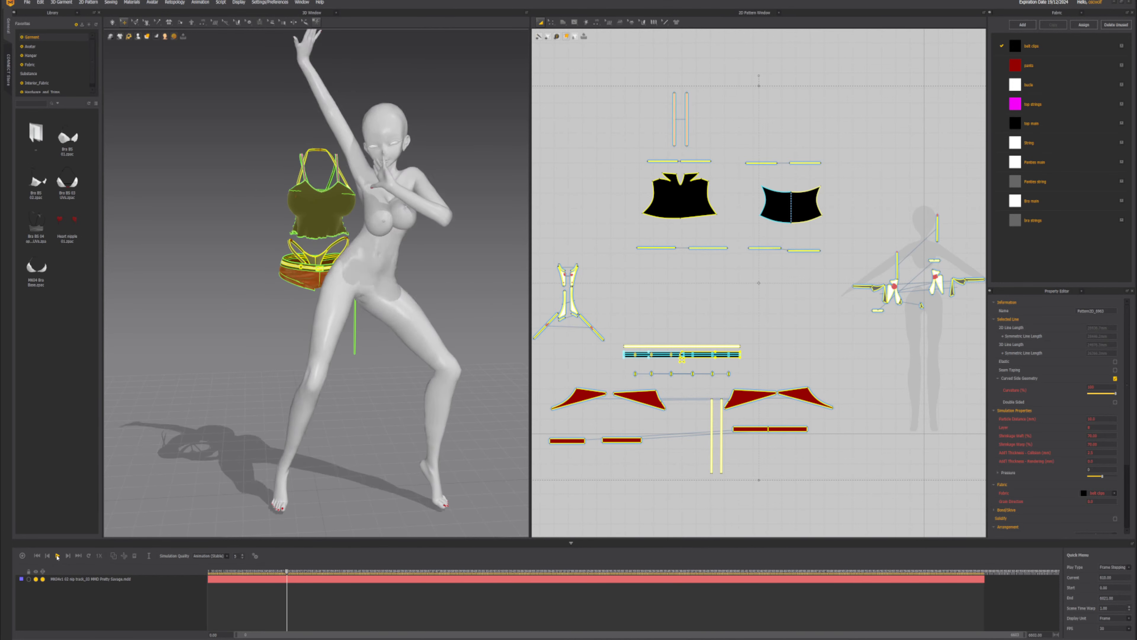
click(37, 555)
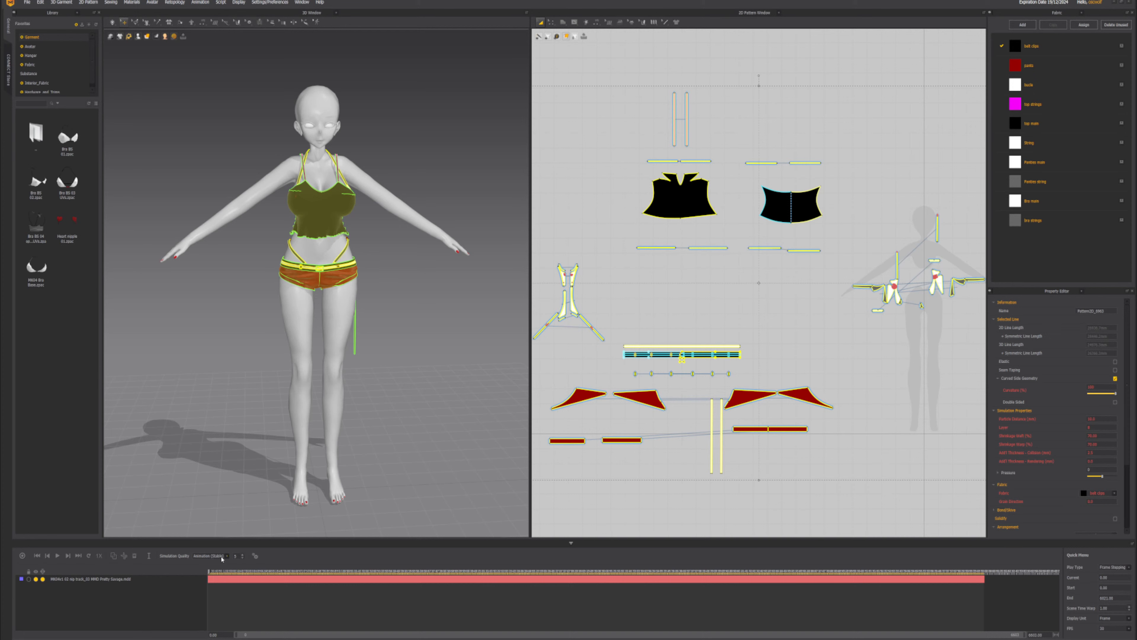
- Set the simulation quality to Animation (Stable) and start recording the garment simulation, following the avatar from several view angles
click(221, 555)
click(217, 562)
click(22, 556)
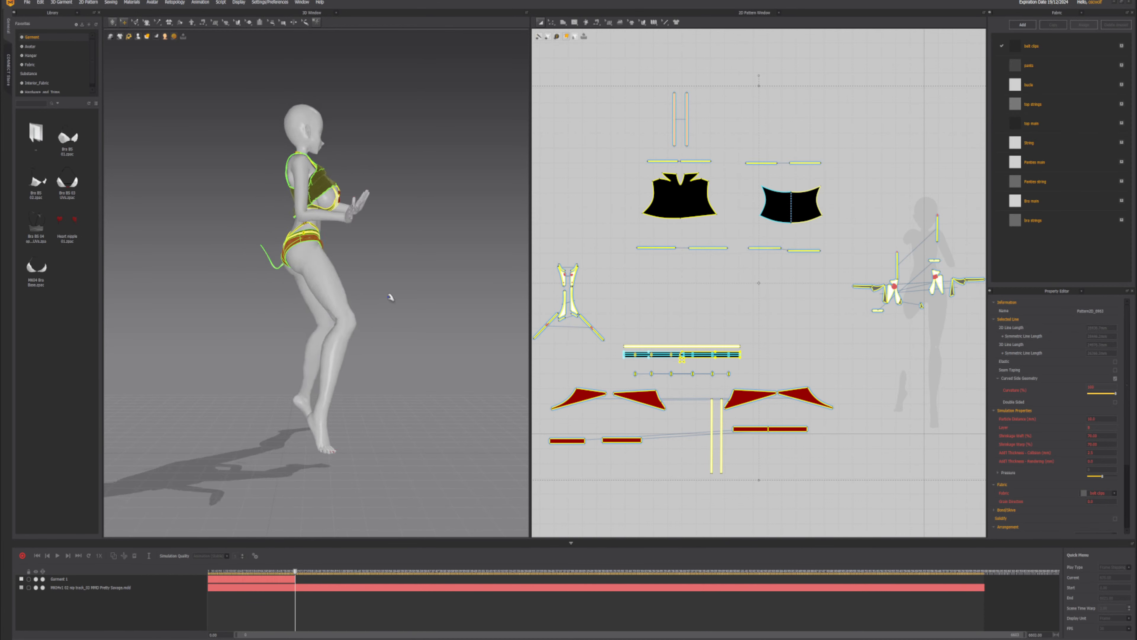
key(5)
key(2)
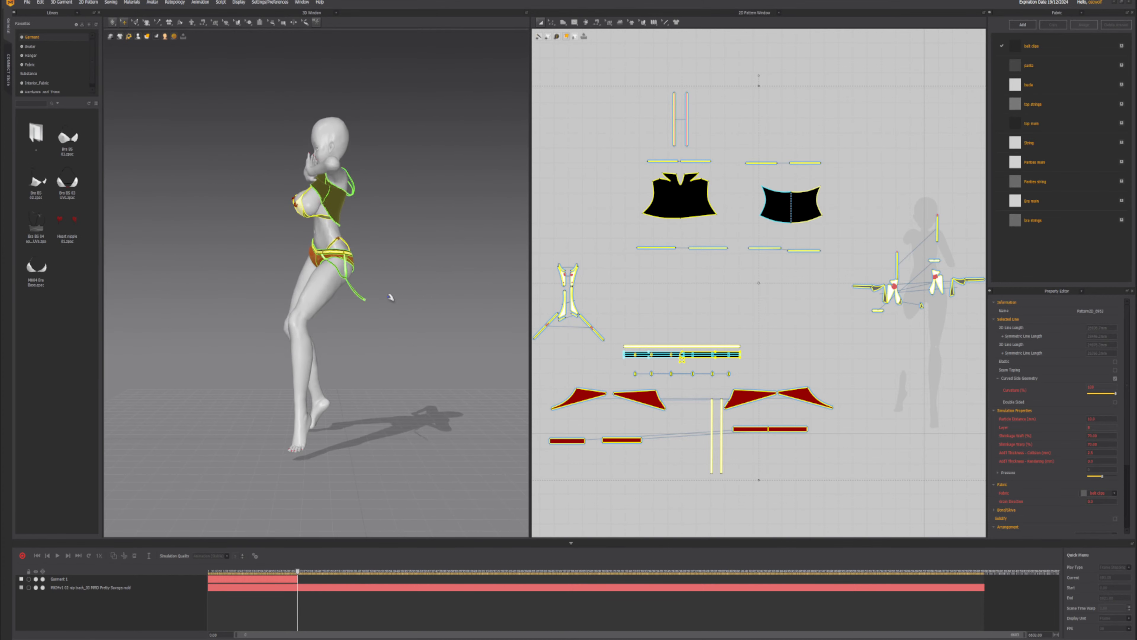
key(8)
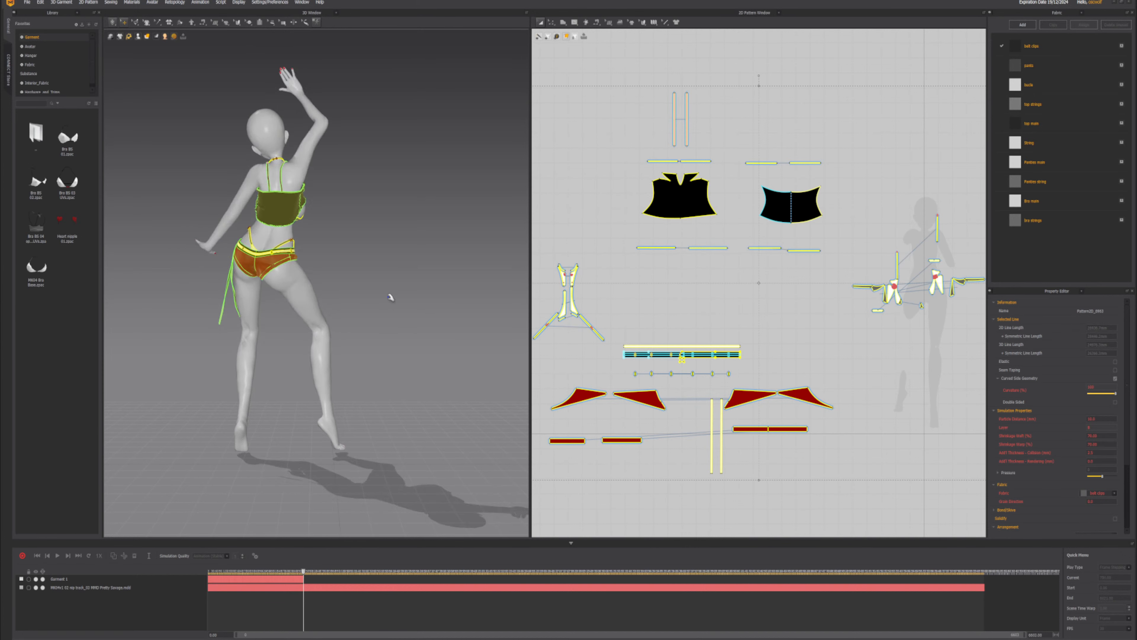
key(2)
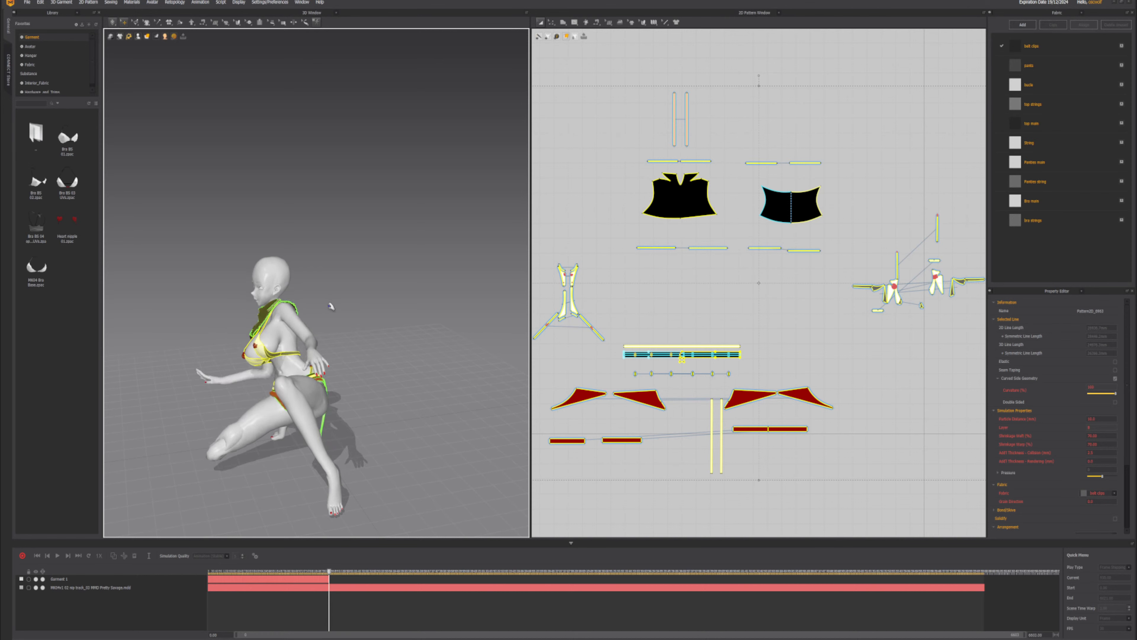
right_drag(330, 306, 380, 289)
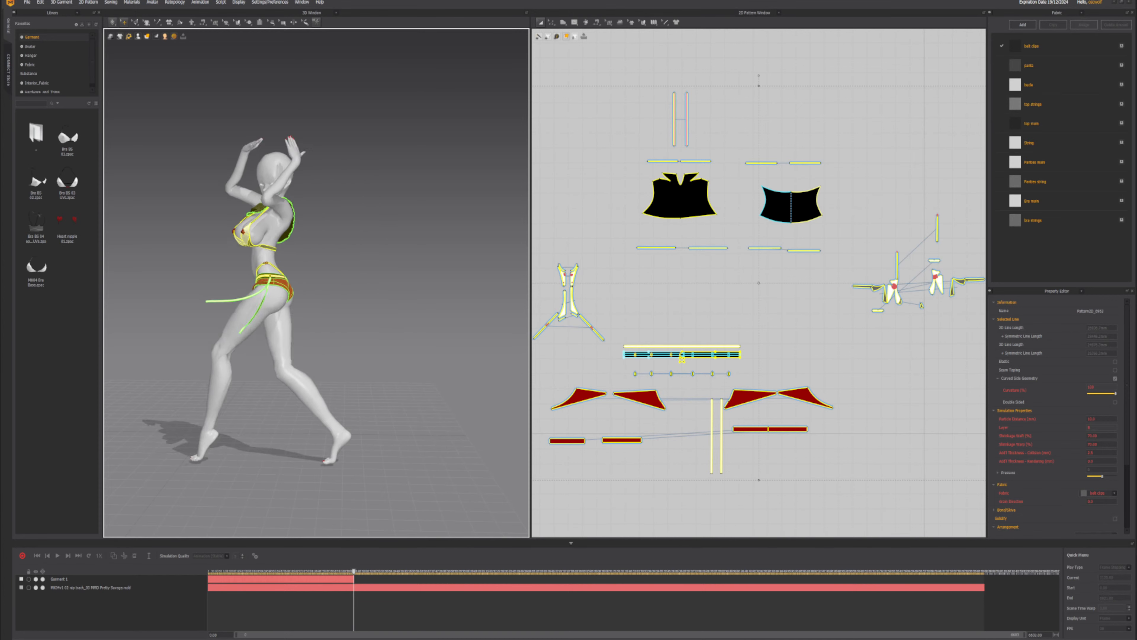
- Close the second Blender window, which holds the Pretty Savage scene, while the garment simulation keeps recording
mouse_move(654, 638)
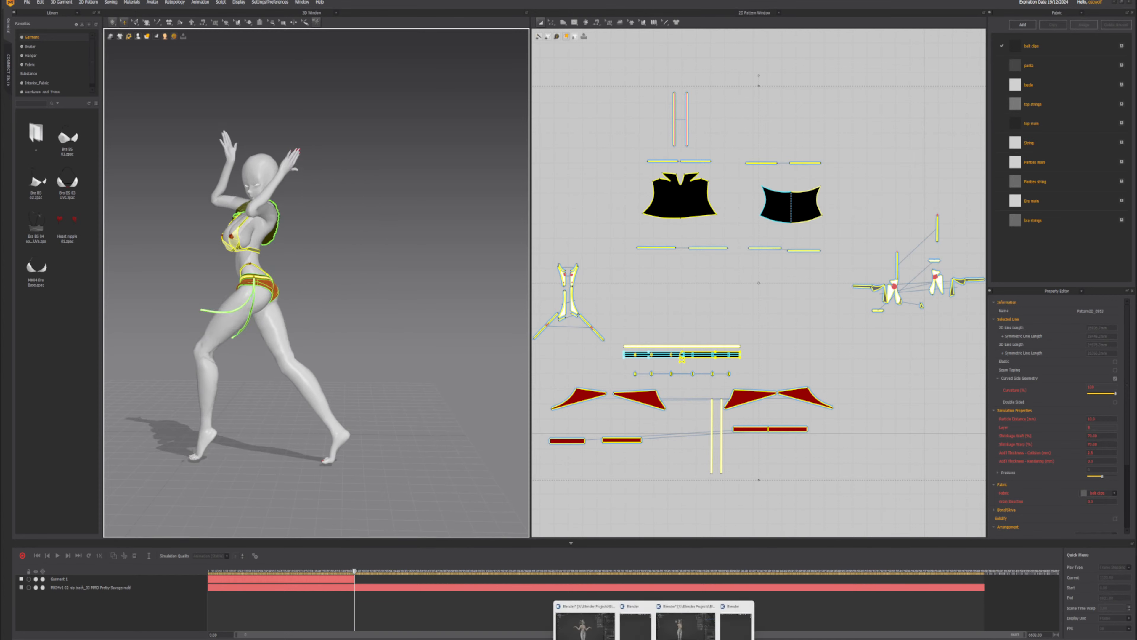
click(688, 619)
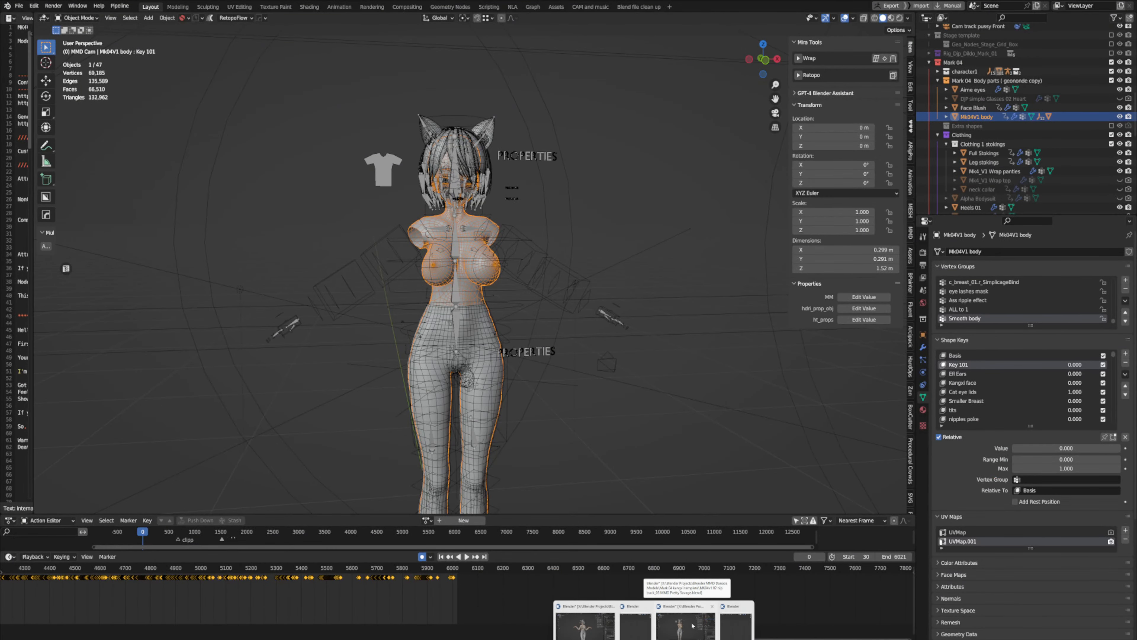
click(712, 608)
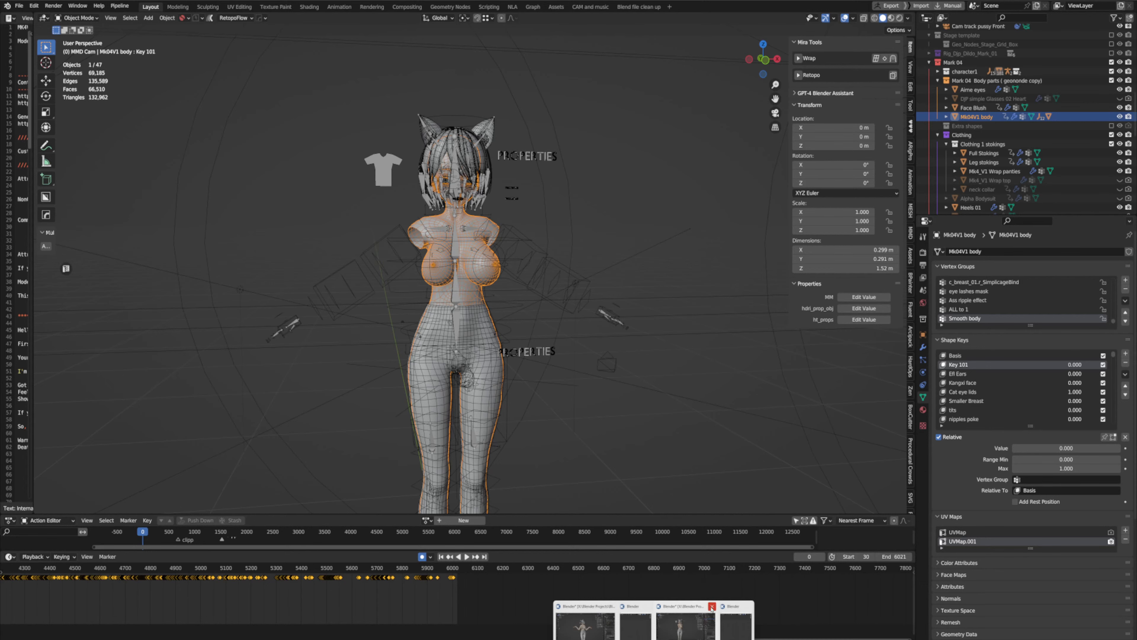
click(590, 343)
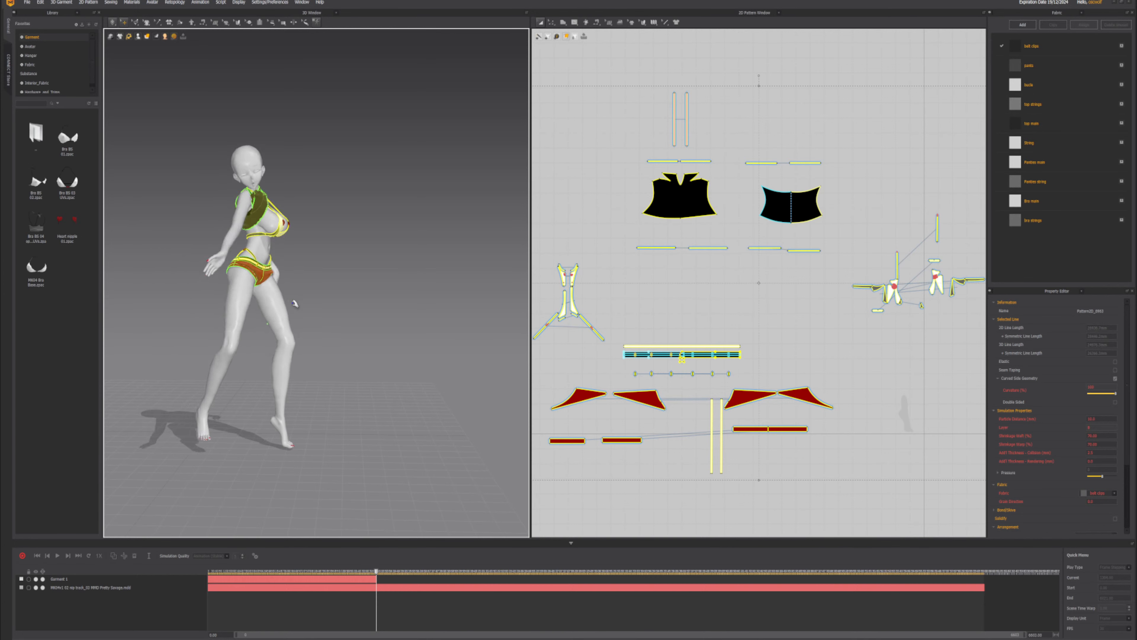
- Stop the garment recording and return the animation to the first frame
mouse_move(295, 304)
right_down()
mouse_move(393, 309)
mouse_move(255, 309)
mouse_move(299, 312)
right_up()
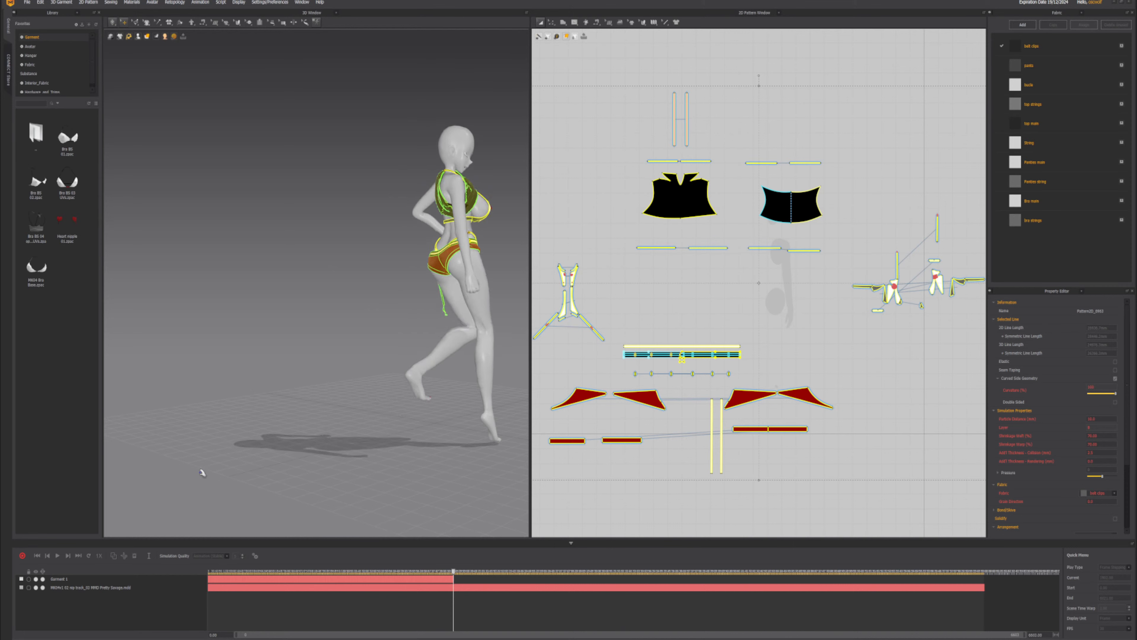
click(23, 557)
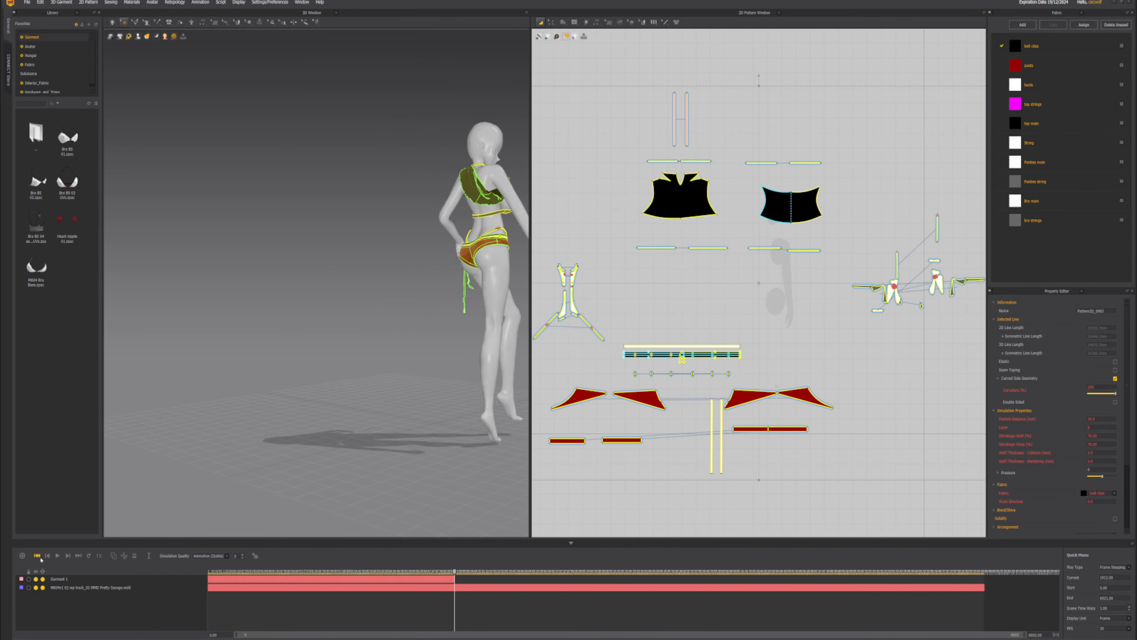
click(38, 555)
- Select the black top's front piece and examine up close how it fits over the avatar's chest
right_drag(427, 335, 386, 325)
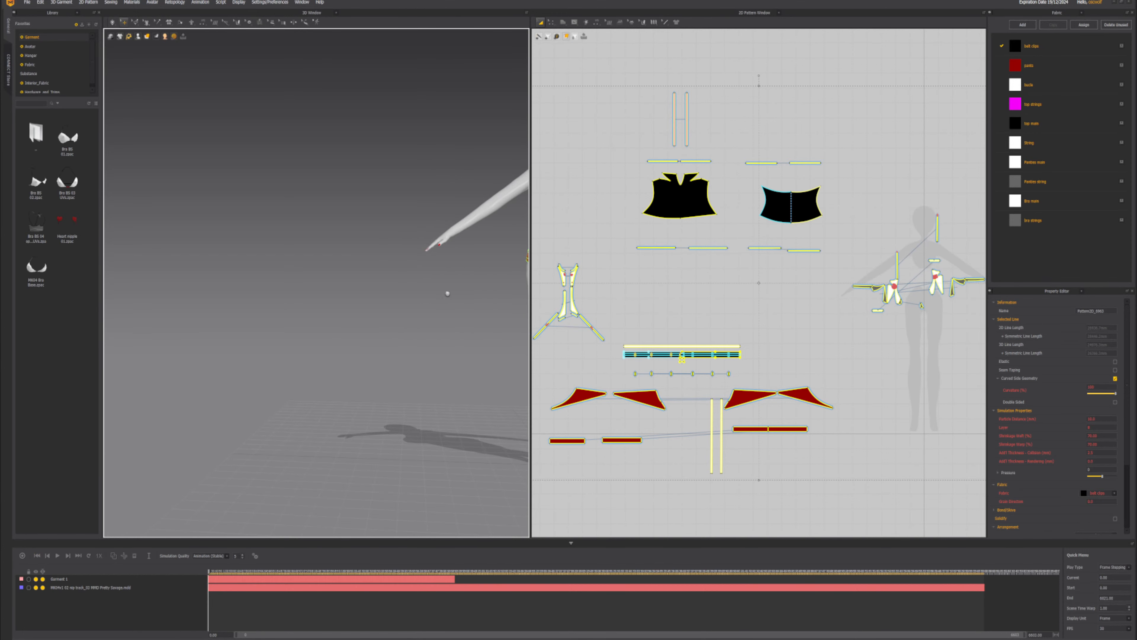
middle_drag(447, 292, 363, 291)
scroll(364, 274, up, 2)
right_drag(376, 278, 384, 308)
scroll(385, 278, up, 2)
scroll(337, 267, up, 5)
scroll(337, 267, down, 4)
scroll(326, 276, down, 4)
scroll(340, 268, up, 5)
scroll(375, 276, down, 2)
click(353, 226)
scroll(320, 282, up, 3)
scroll(362, 287, down, 4)
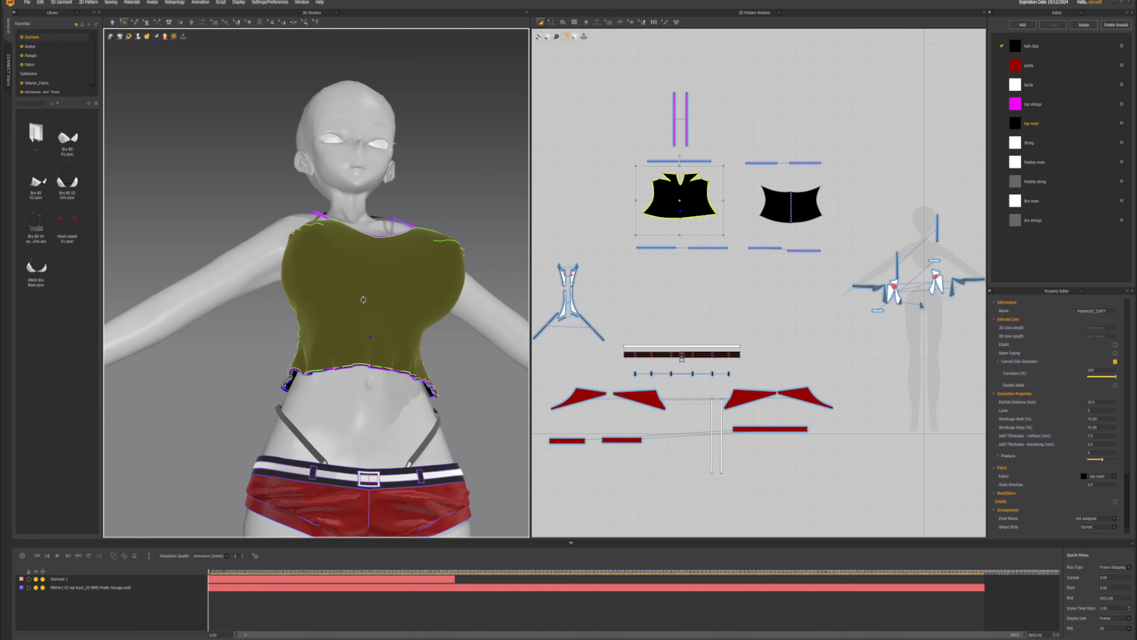
scroll(383, 307, up, 3)
scroll(384, 308, up, 2)
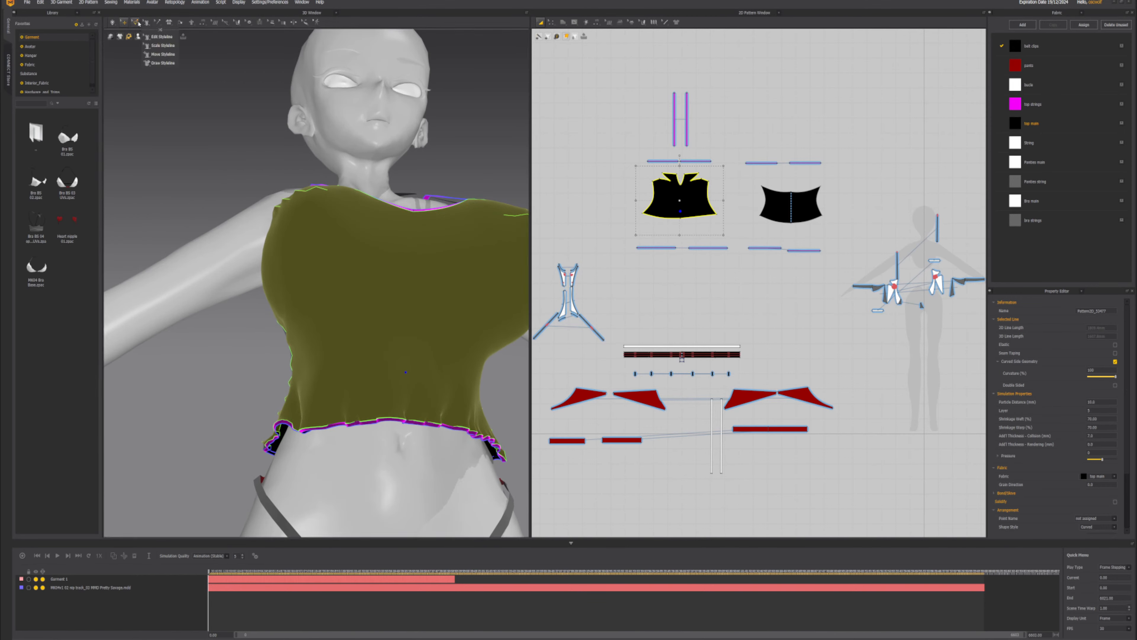
- Pin a small mesh area on each side of the chest on the top's front piece with the Pin (Lasso) tool
click(152, 72)
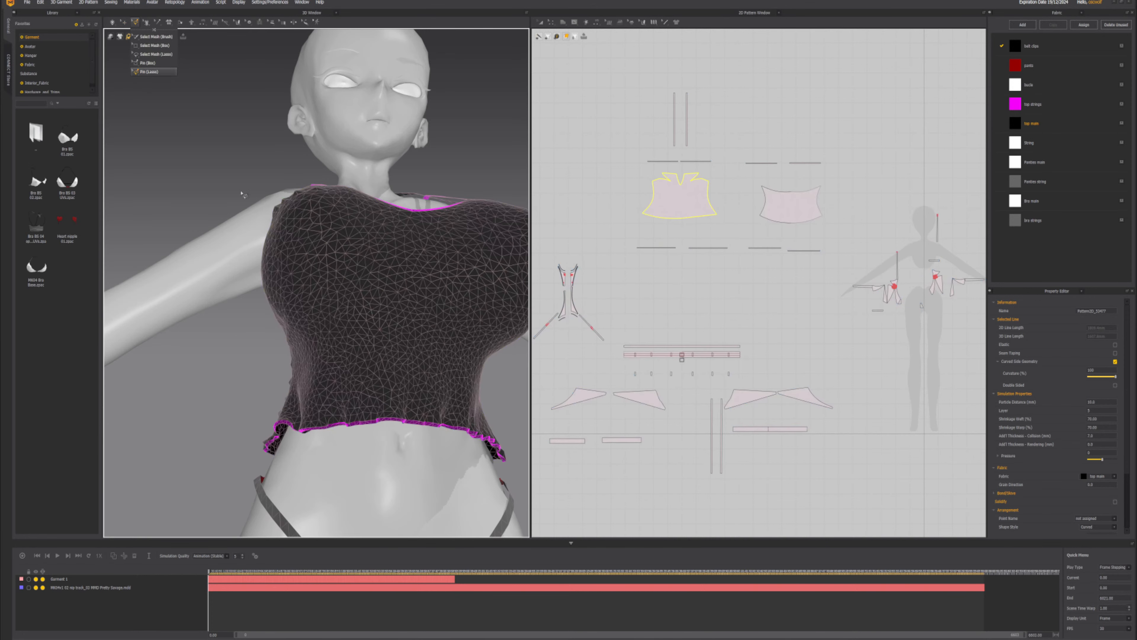
right_drag(306, 278, 402, 226)
click(357, 265)
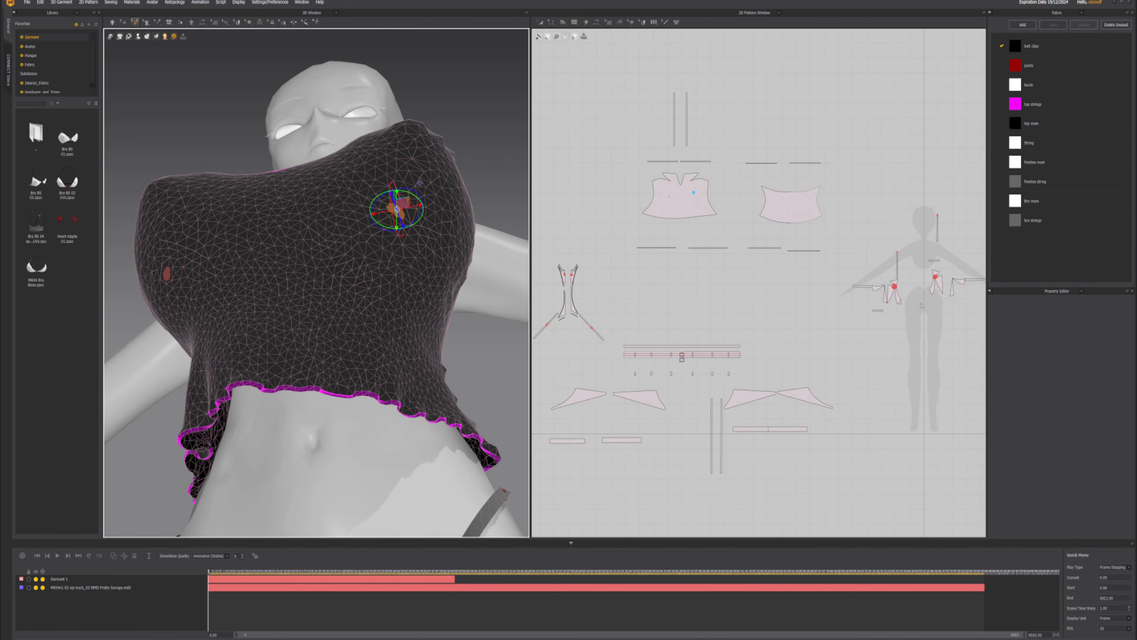
right_click(397, 212)
click(428, 252)
right_drag(358, 246, 307, 292)
scroll(307, 292, down, 4)
right_drag(328, 221, 359, 216)
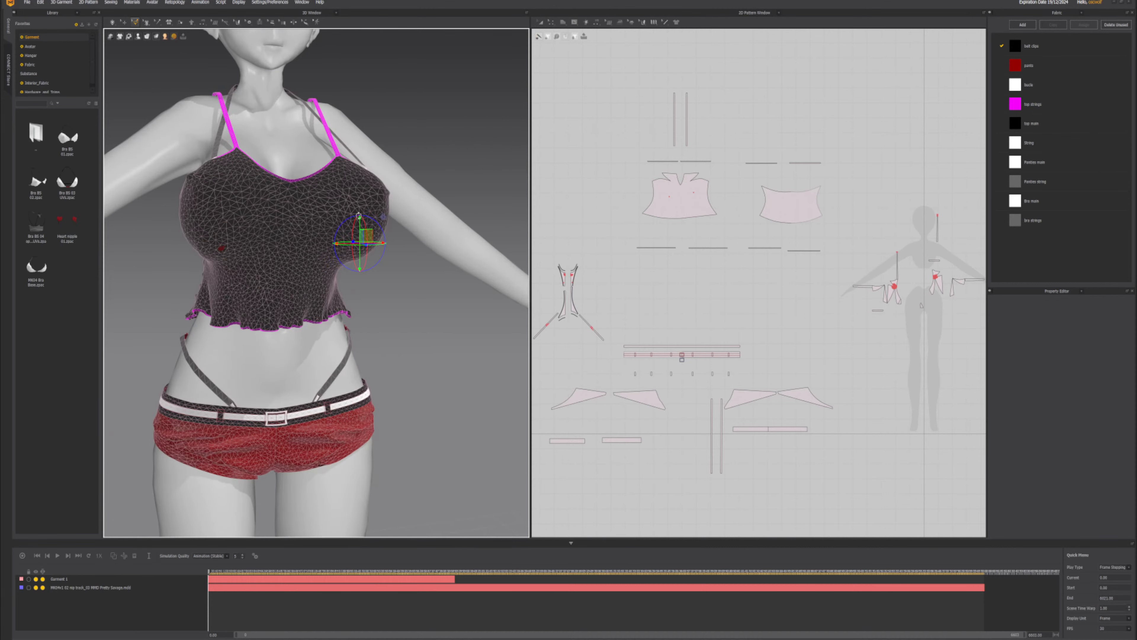
key(q)
- Start recording a second garment simulation from the first frame with the pinned top, and inspect the top during the motion
scroll(370, 276, down, 4)
right_drag(370, 277, 332, 270)
scroll(332, 270, down, 2)
right_drag(290, 345, 272, 406)
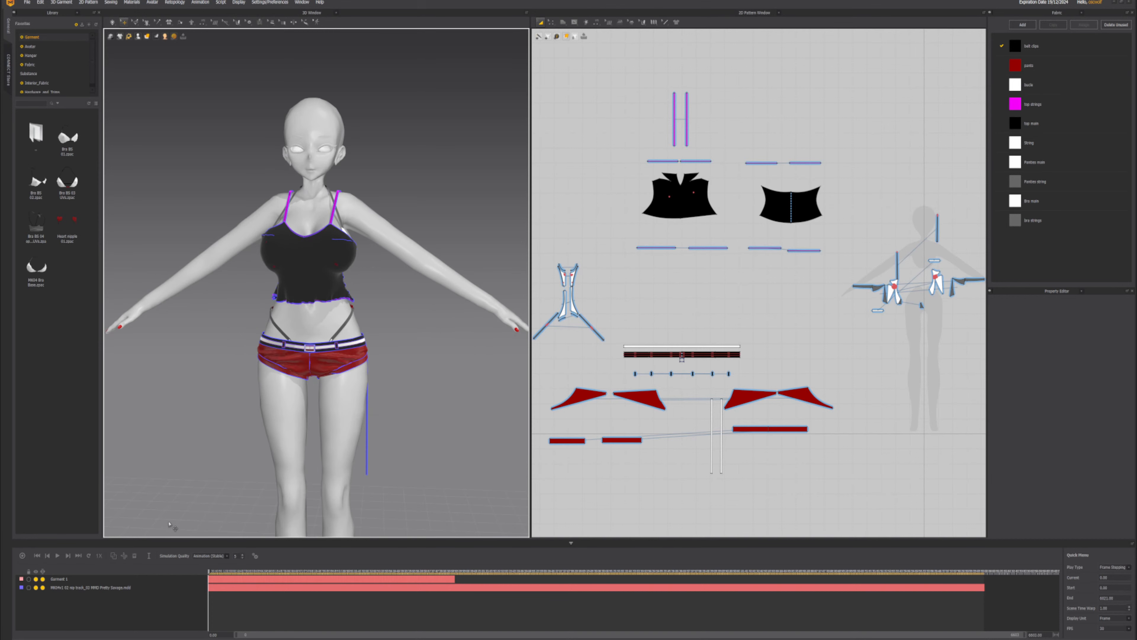
click(23, 555)
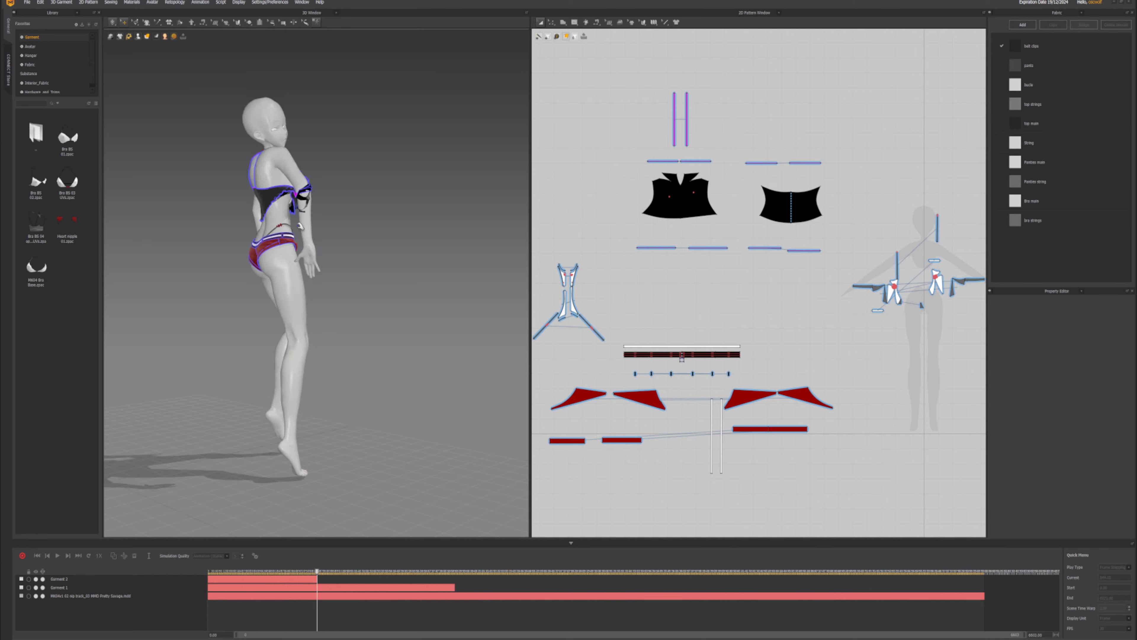
click(343, 213)
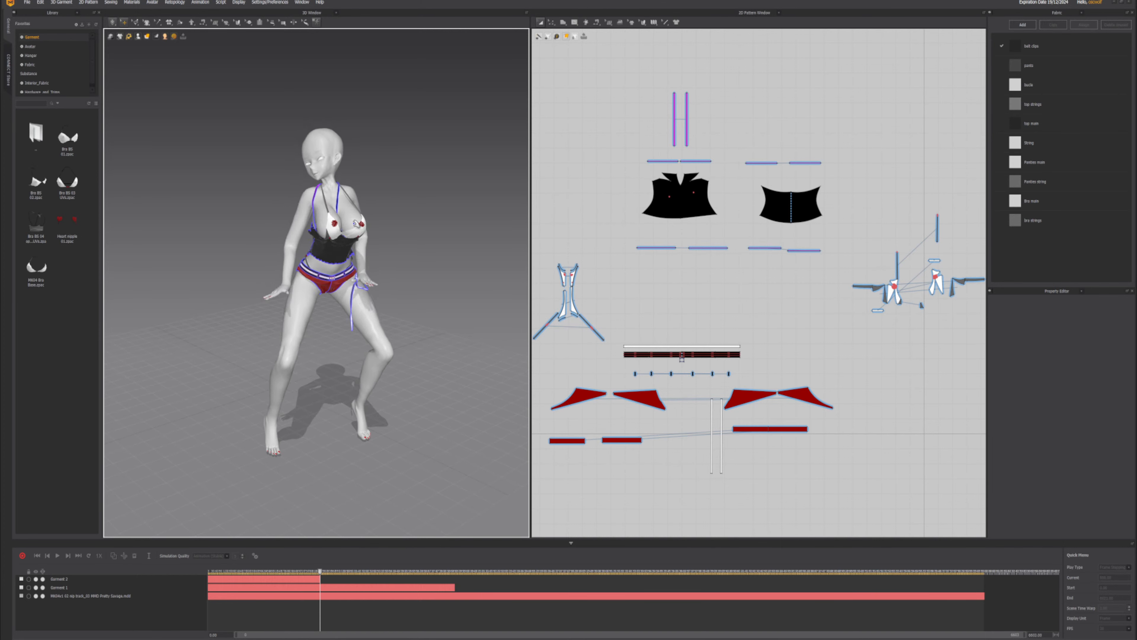
right_drag(357, 220, 357, 184)
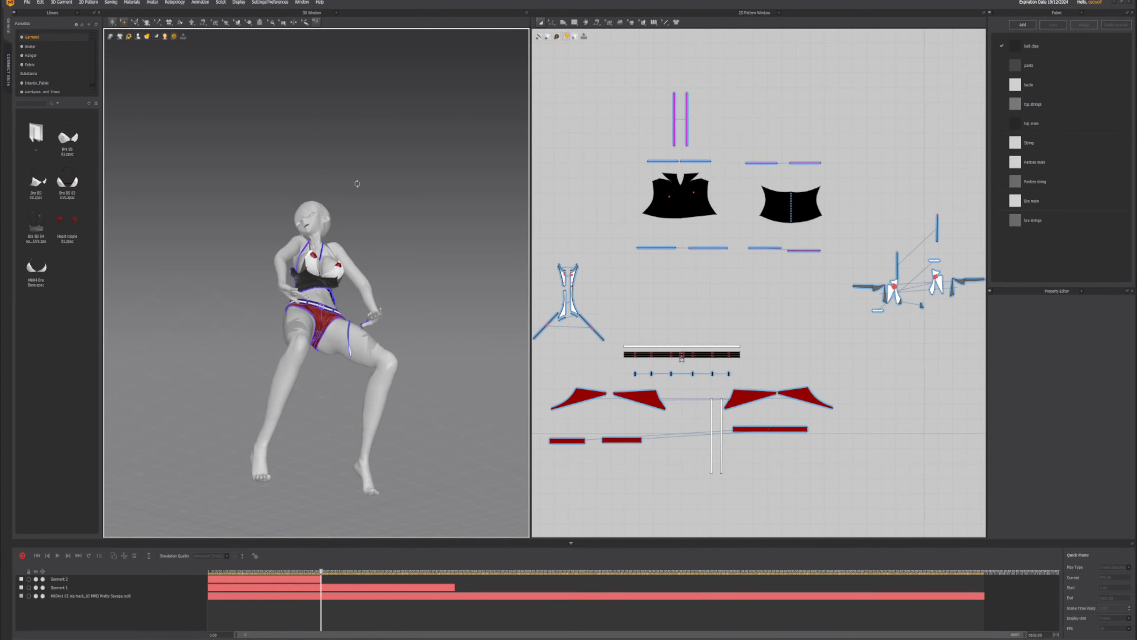
scroll(334, 224, up, 8)
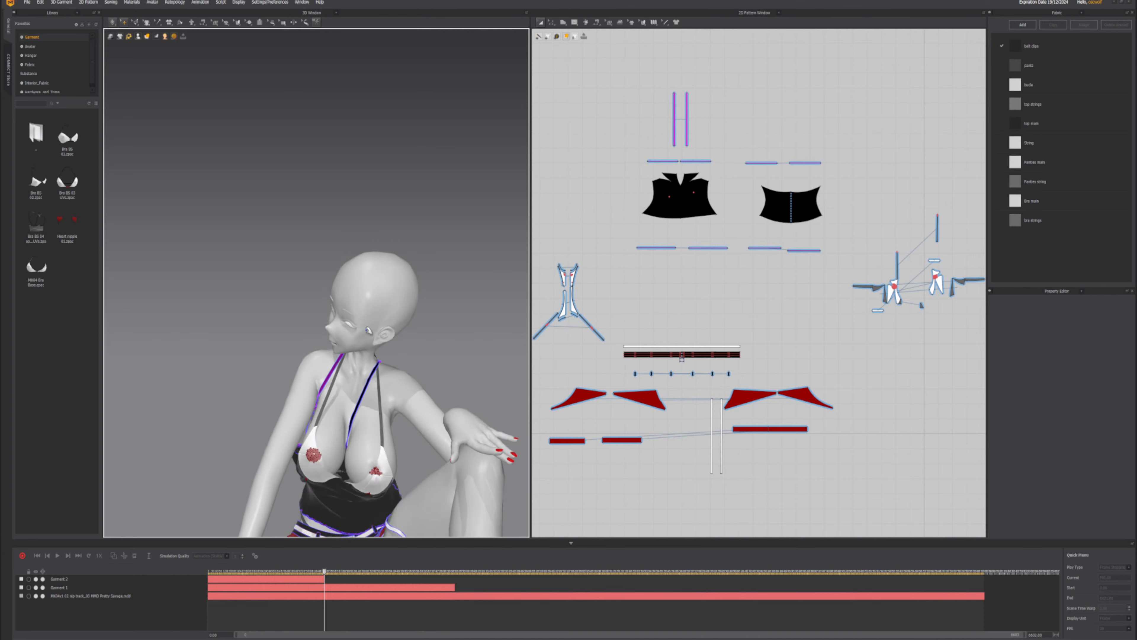
right_drag(421, 345, 327, 371)
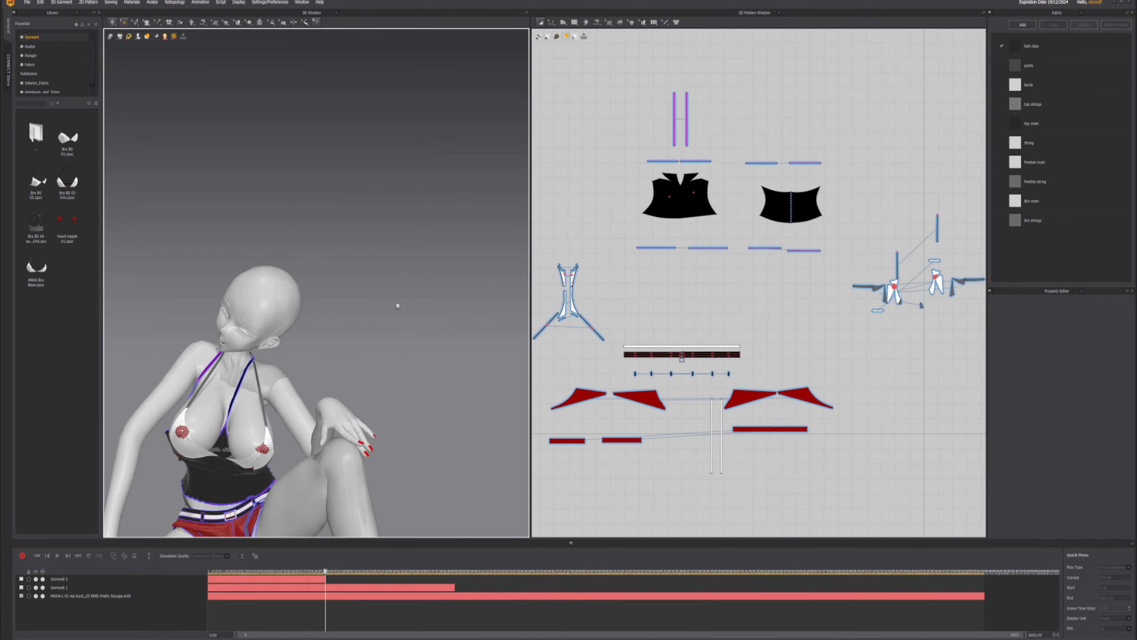
- Stop recording the second garment simulation at the crouching pose where the top has slipped below the bra
middle_drag(365, 345, 375, 308)
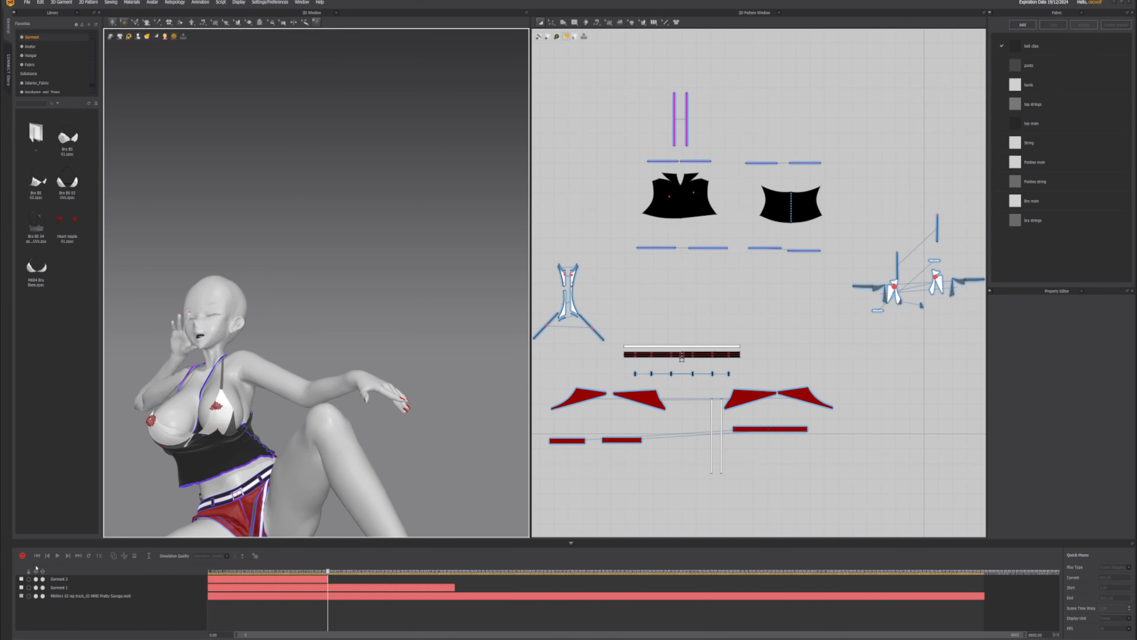
click(22, 556)
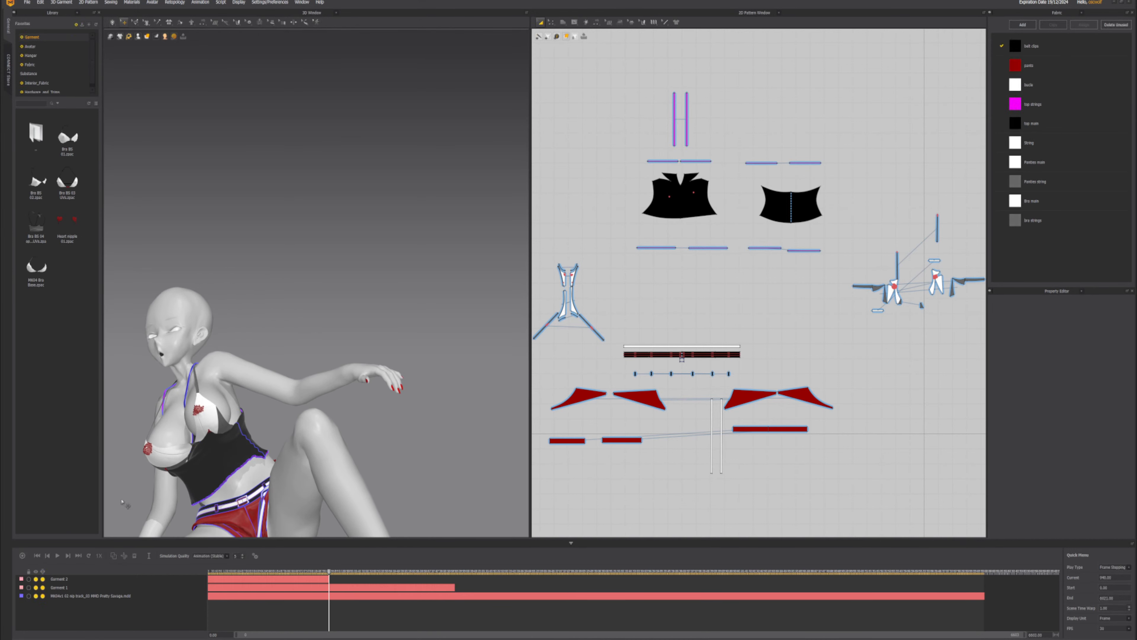
- Deactivate the two chest pins on the black top's front piece, one on each side, with the Pin (Lasso) tool
scroll(436, 294, up, 8)
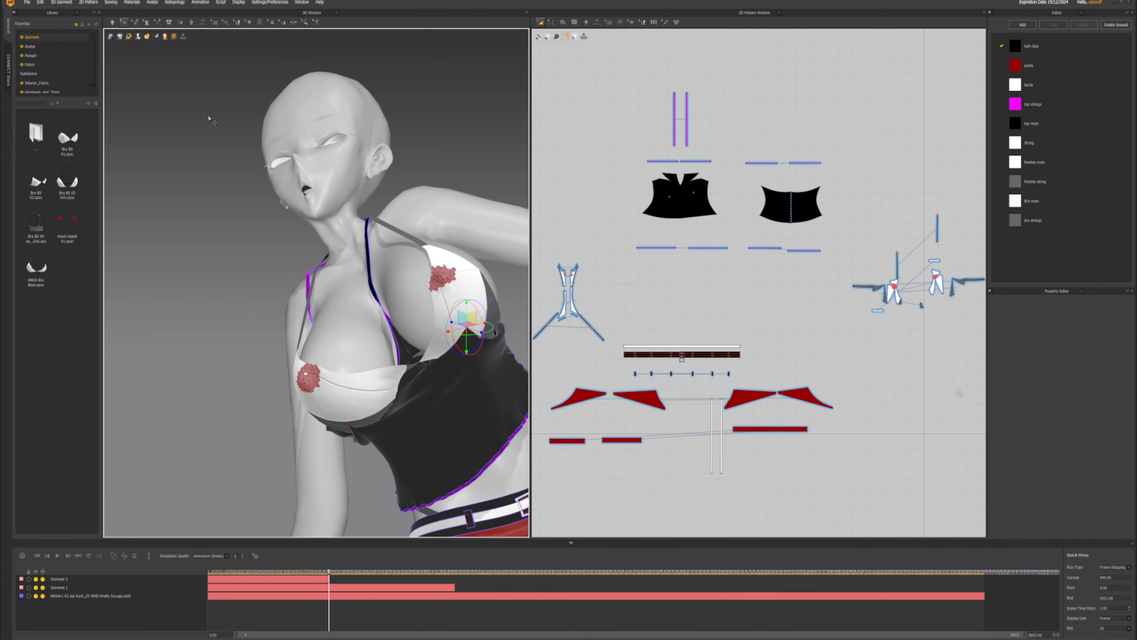
click(129, 36)
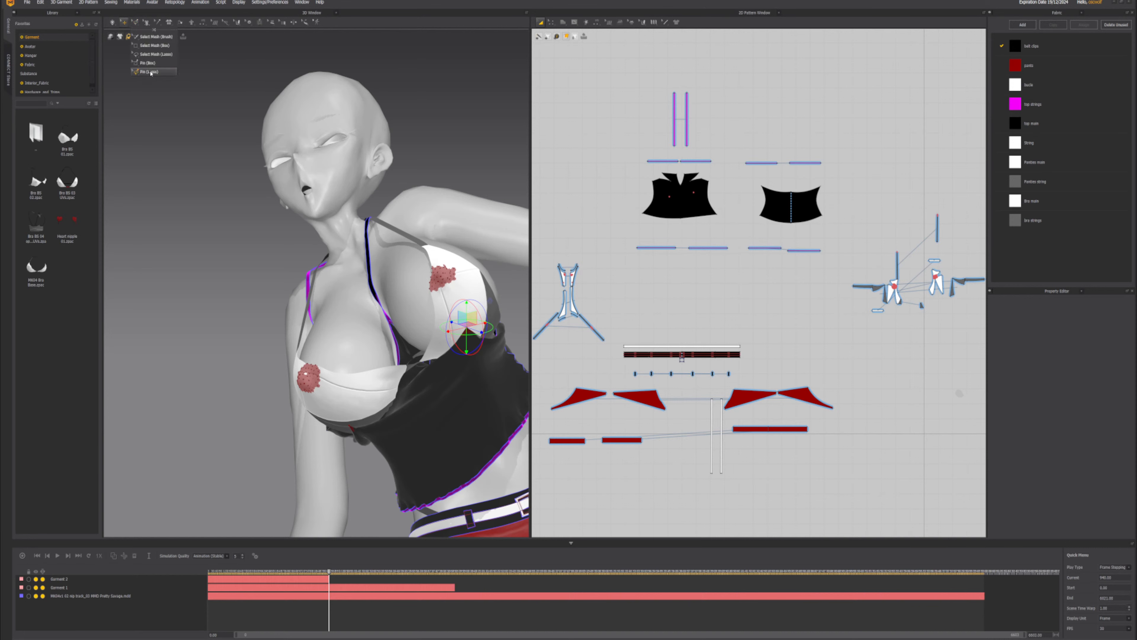
click(150, 73)
scroll(427, 270, up, 5)
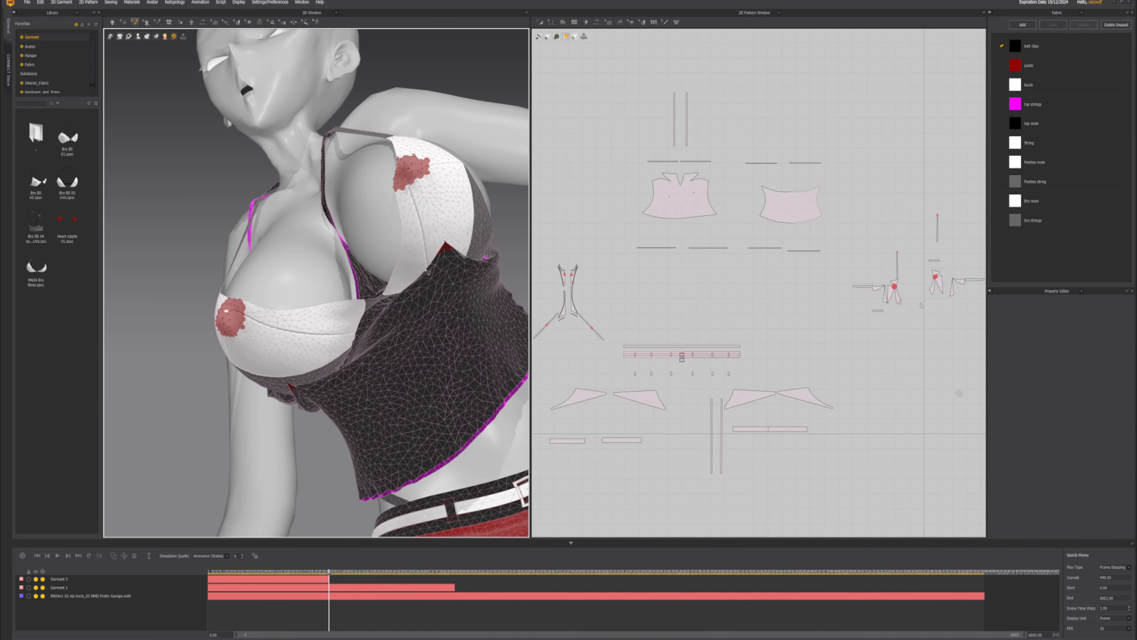
right_click(446, 253)
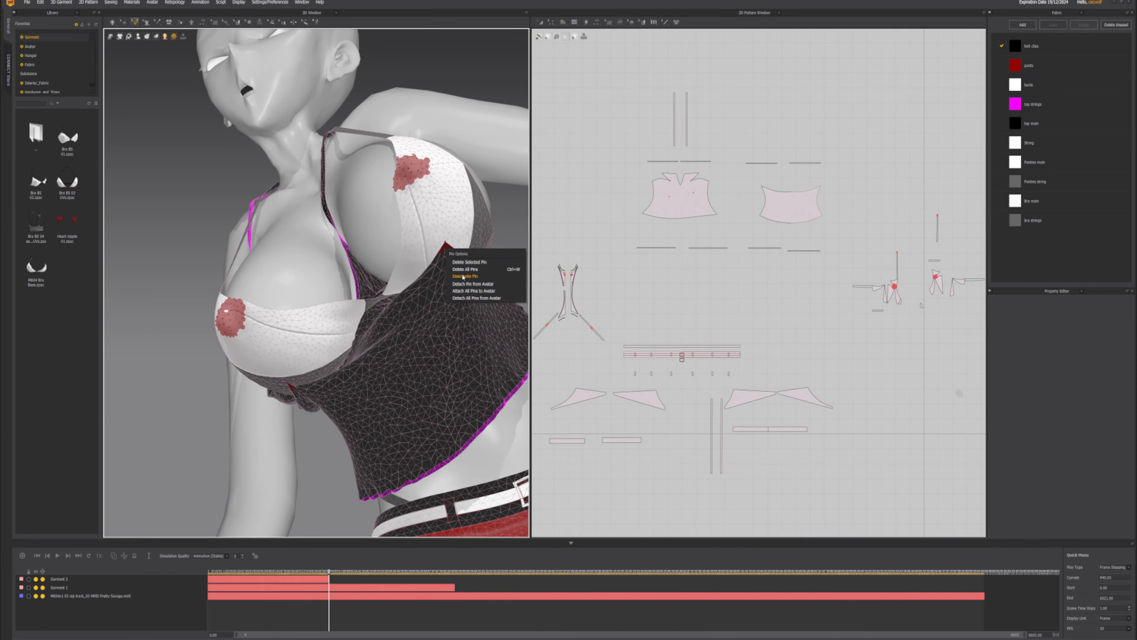
click(463, 276)
middle_drag(317, 360, 388, 249)
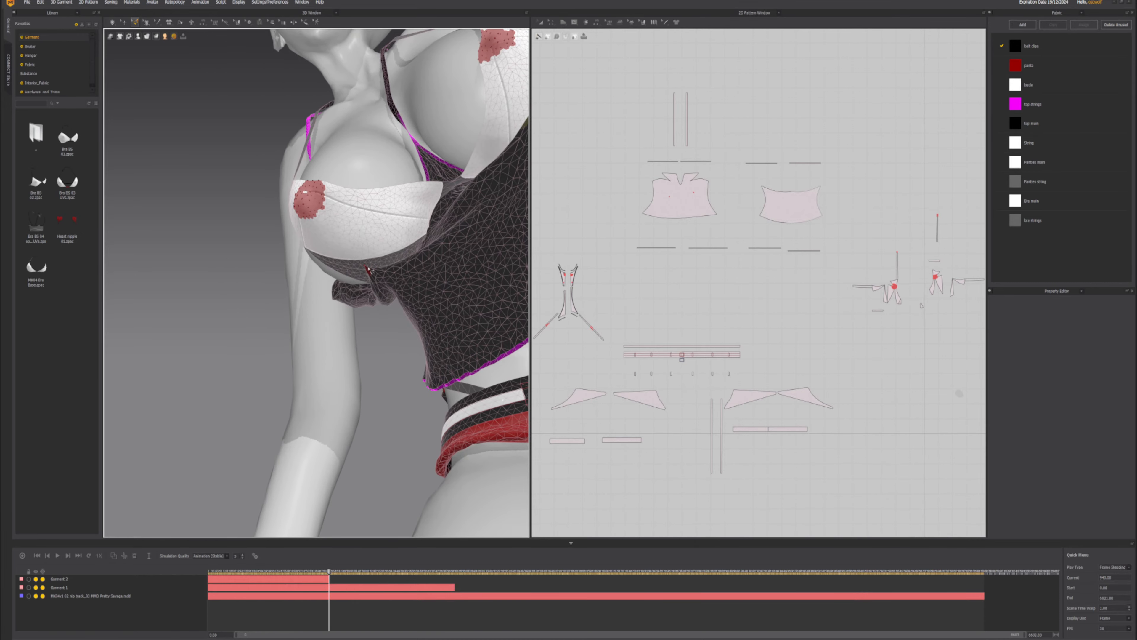
right_click(368, 269)
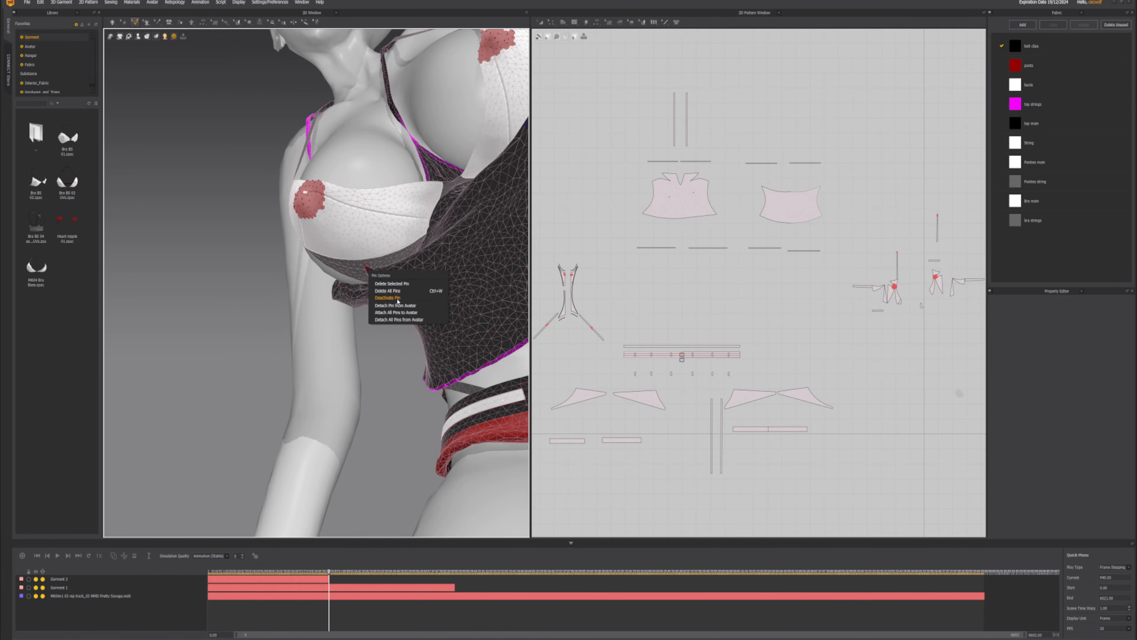
click(397, 298)
scroll(412, 289, down, 3)
scroll(421, 282, up, 2)
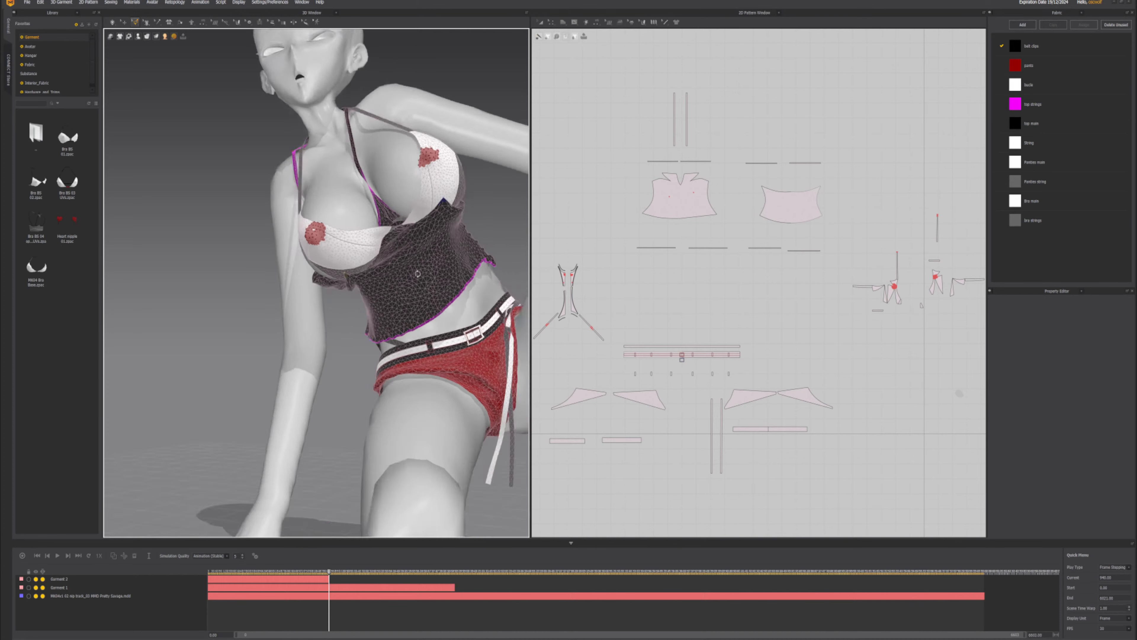
- Record a further garment simulation from the current frame, with the whole avatar in view
scroll(421, 279, down, 4)
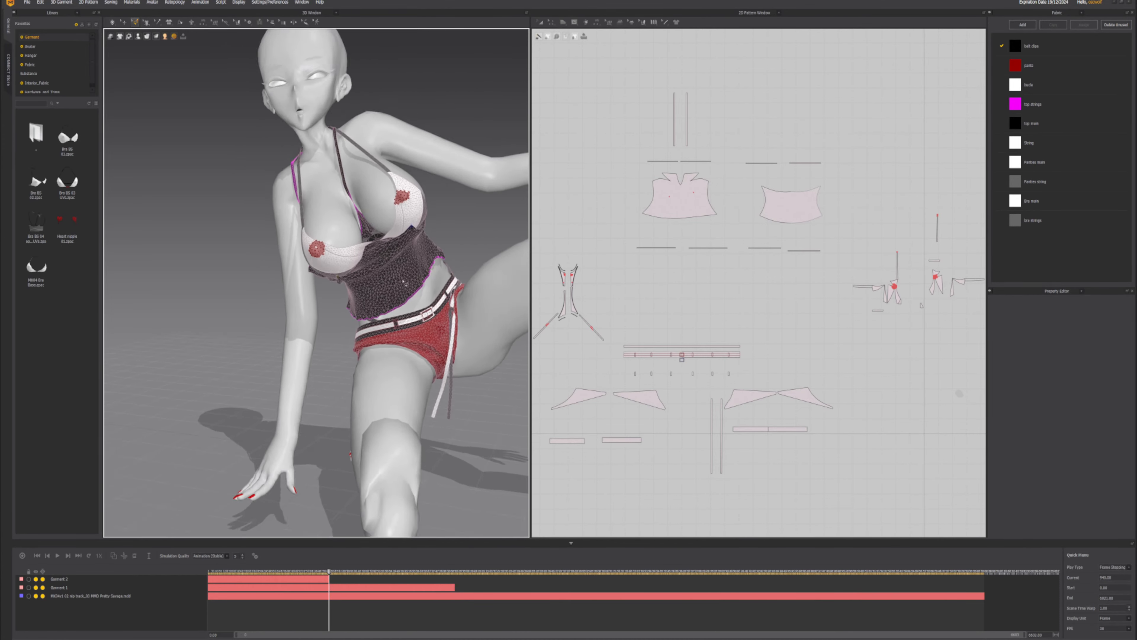
mouse_move(396, 278)
right_down()
mouse_move(337, 279)
mouse_move(395, 278)
right_up()
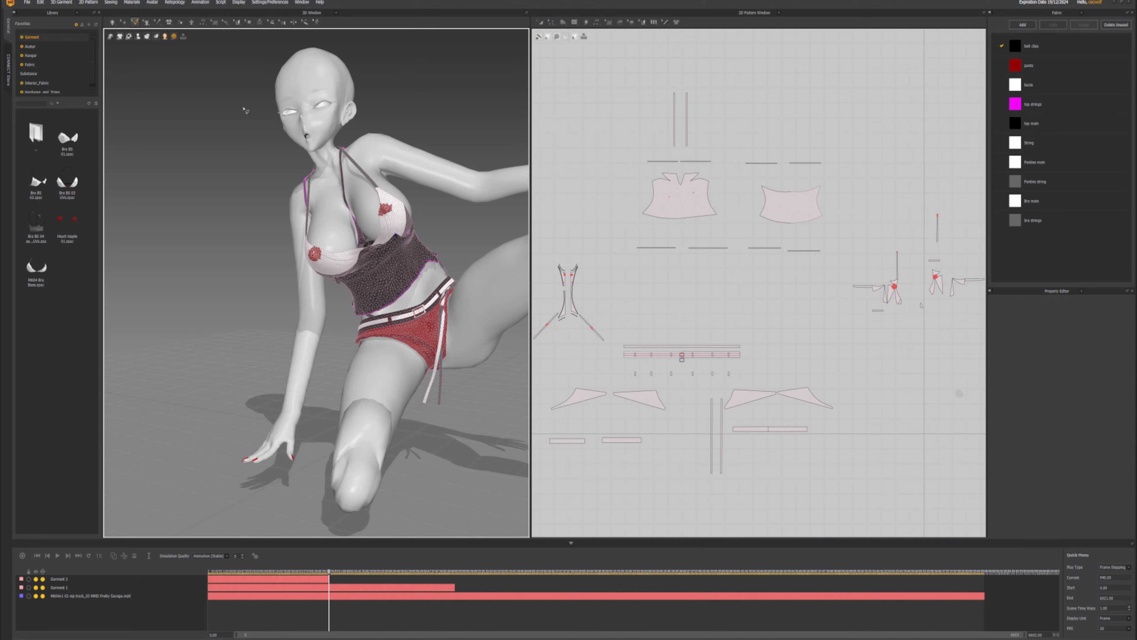
key(space)
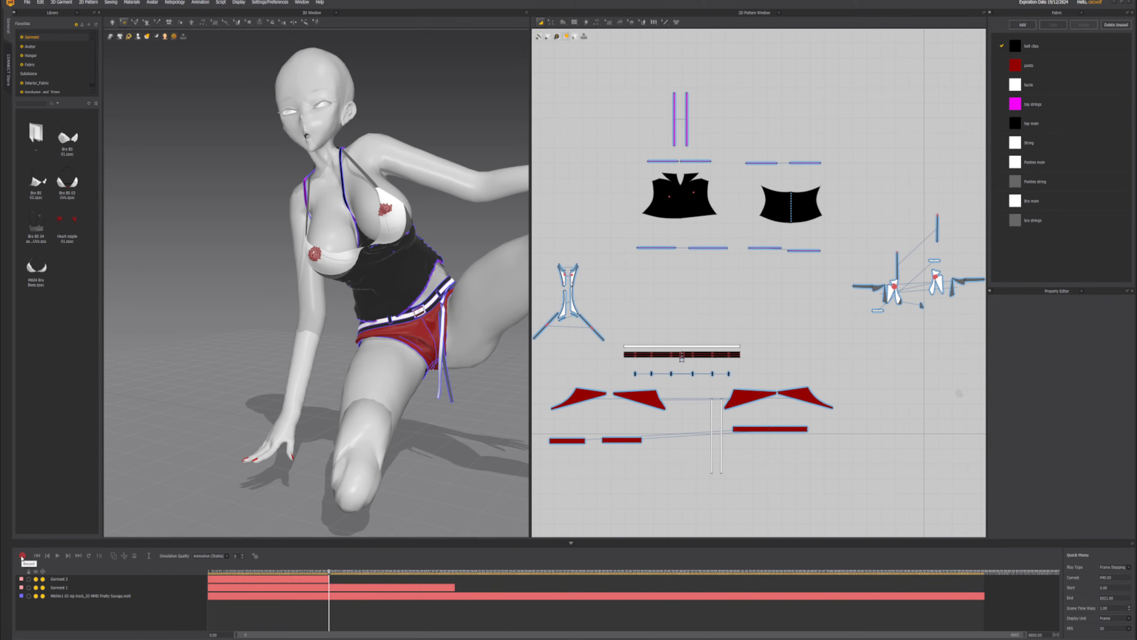
click(22, 555)
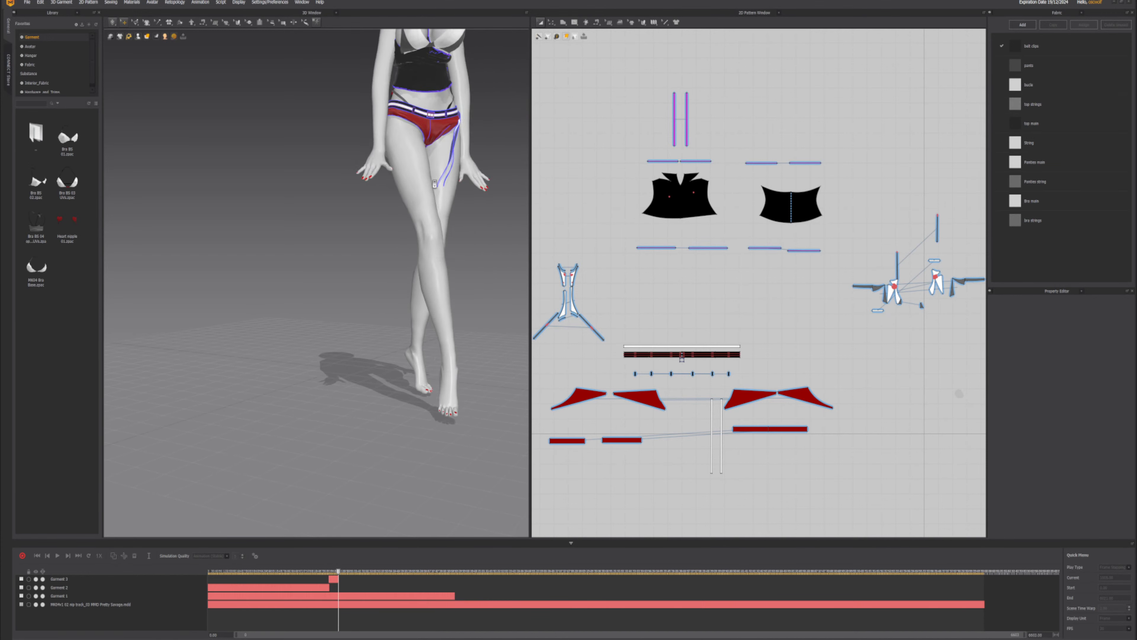
right_drag(358, 184, 433, 184)
scroll(433, 184, down, 3)
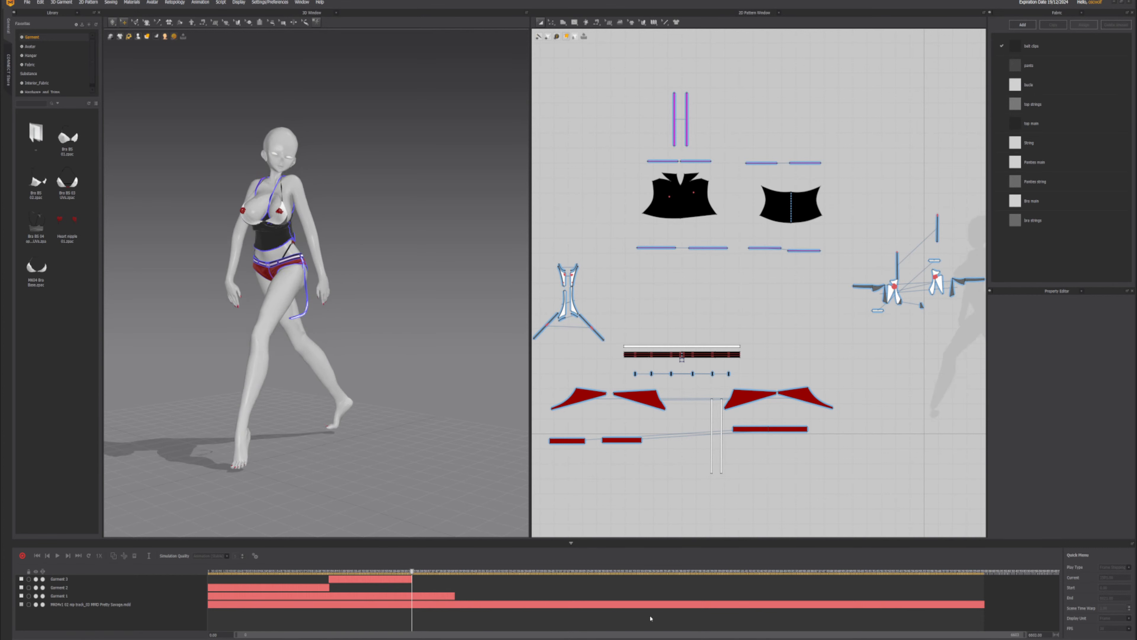
- Switch to the Blender project and show the character in Material Preview shading with the viewport overlays hidden
mouse_move(654, 638)
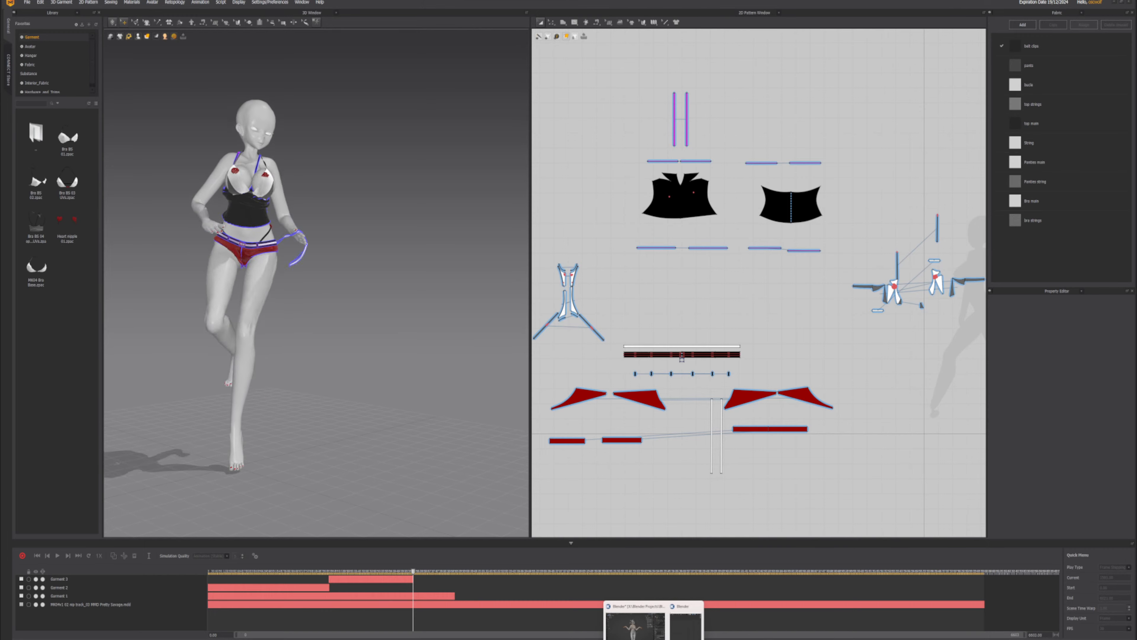
click(635, 628)
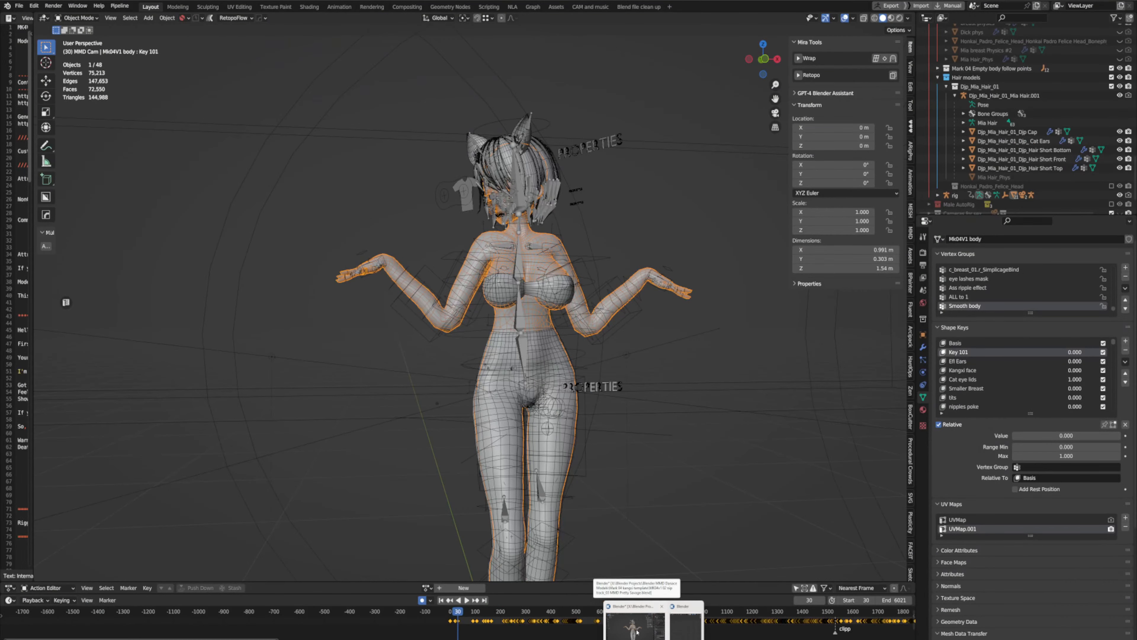
scroll(627, 394, down, 2)
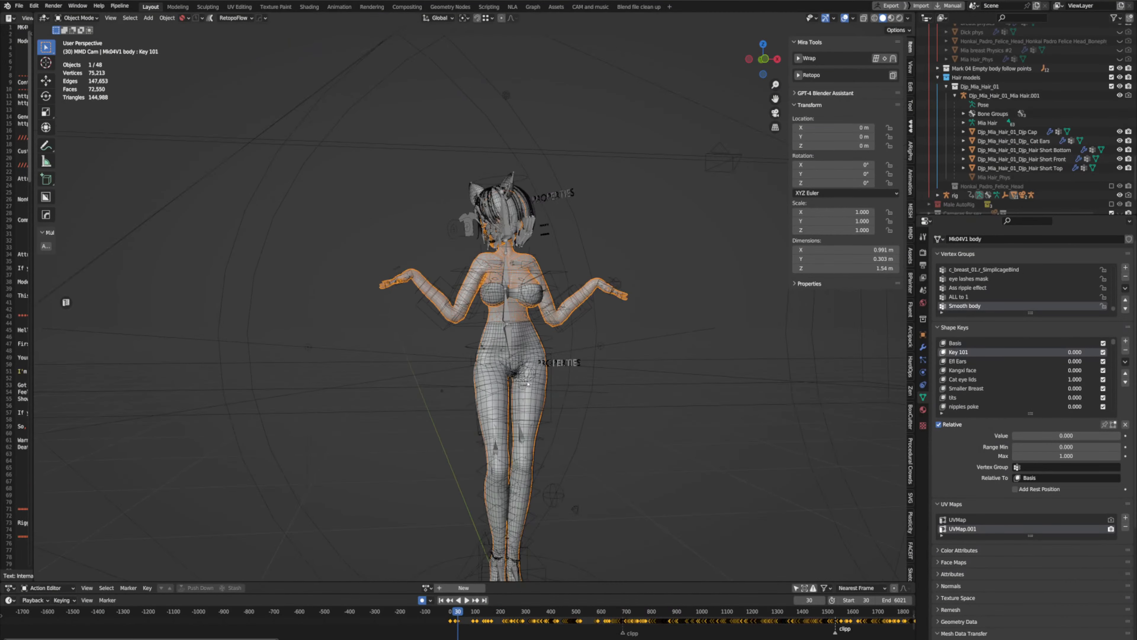
middle_drag(626, 394, 536, 396)
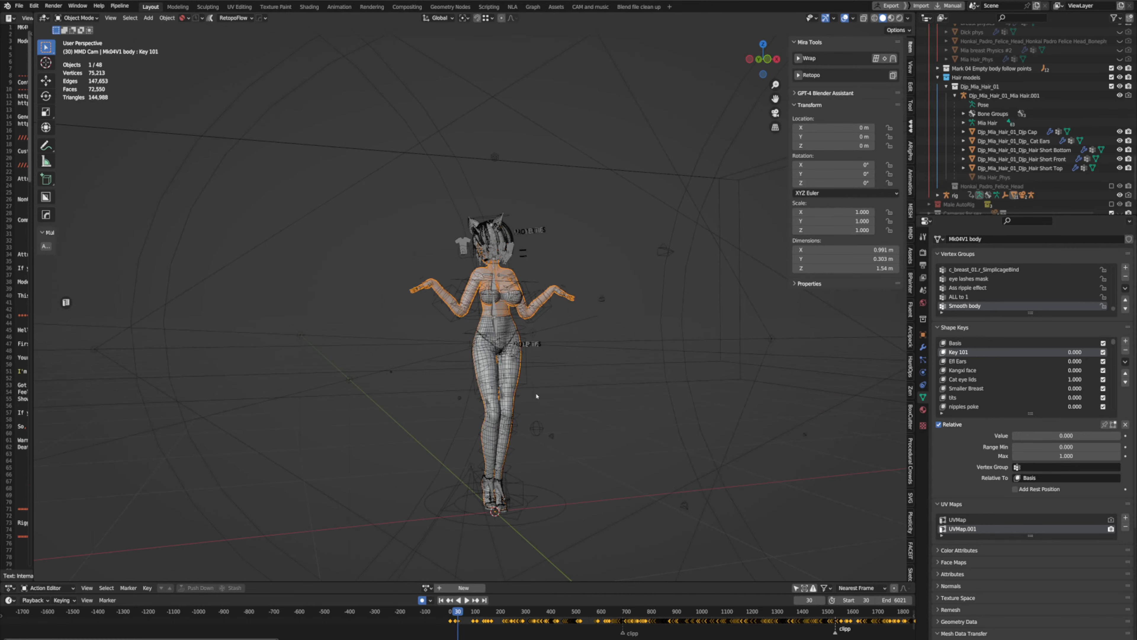
click(891, 18)
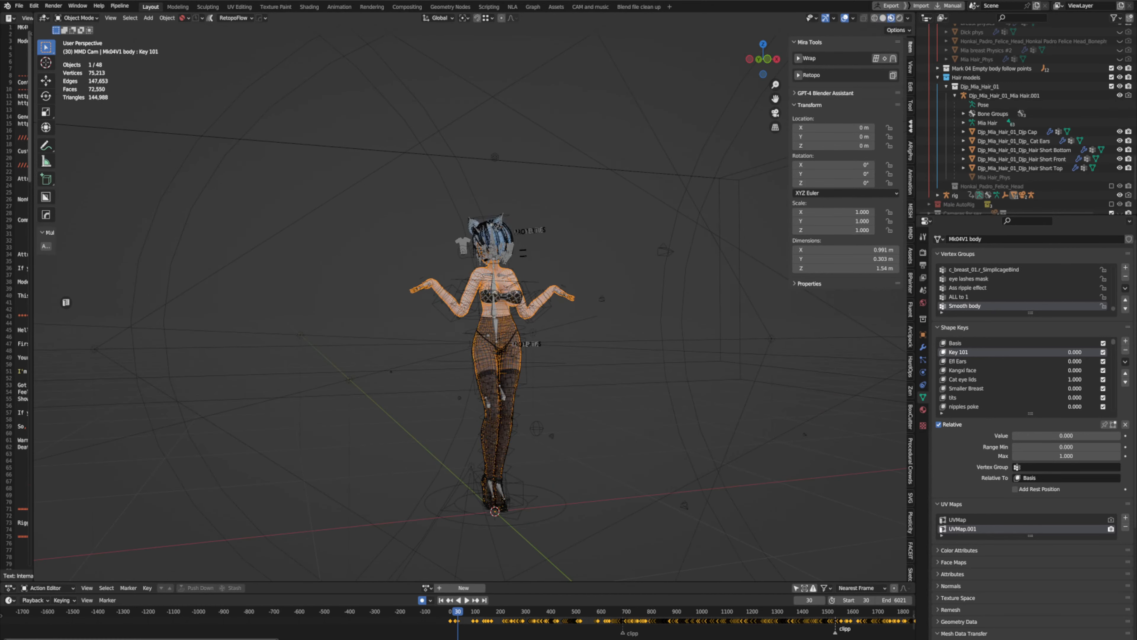
scroll(529, 309, up, 1)
mouse_move(529, 309)
middle_down()
mouse_move(554, 310)
mouse_move(518, 311)
middle_up()
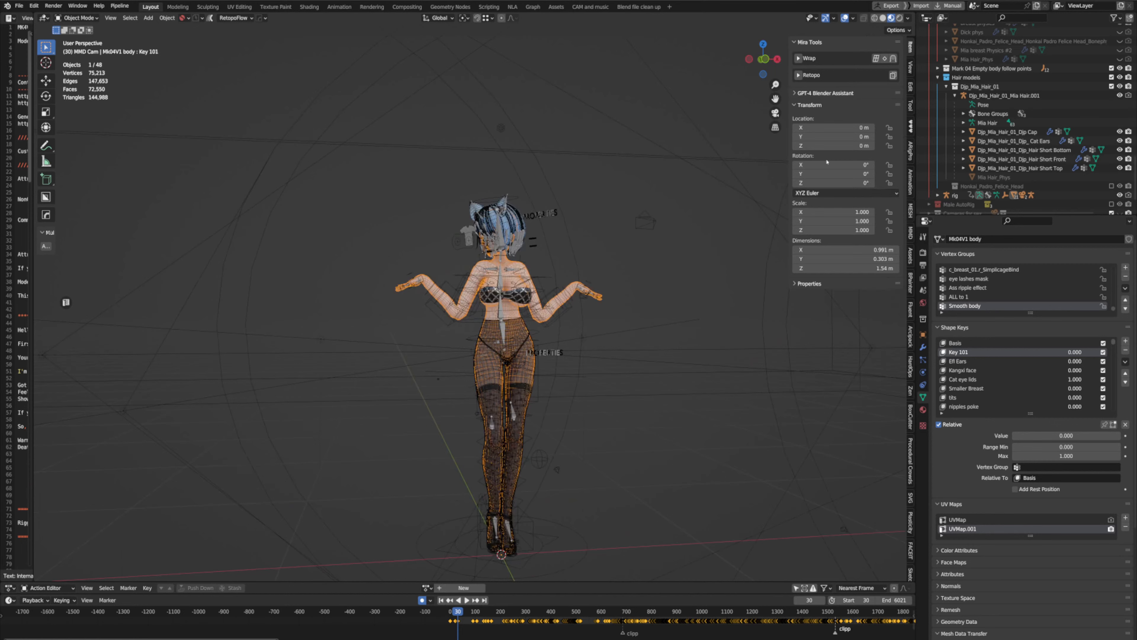
key(shift+alt+z)
- Play the character's motion in the Blender viewport, and switch back to Marvelous Designer
scroll(615, 263, down, 1)
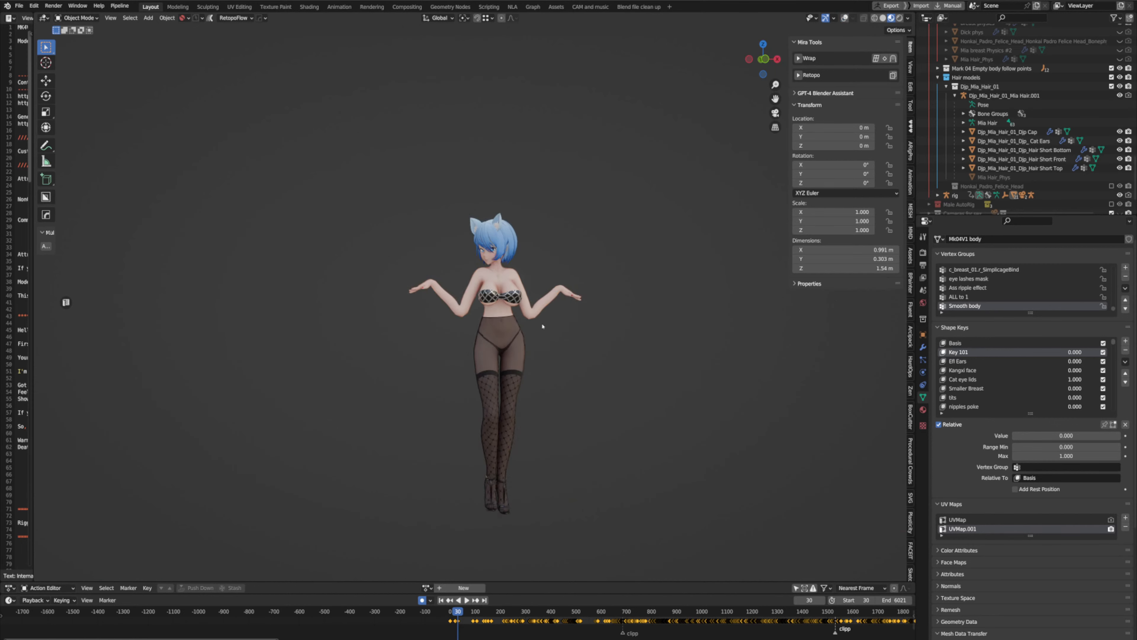
scroll(541, 329, up, 2)
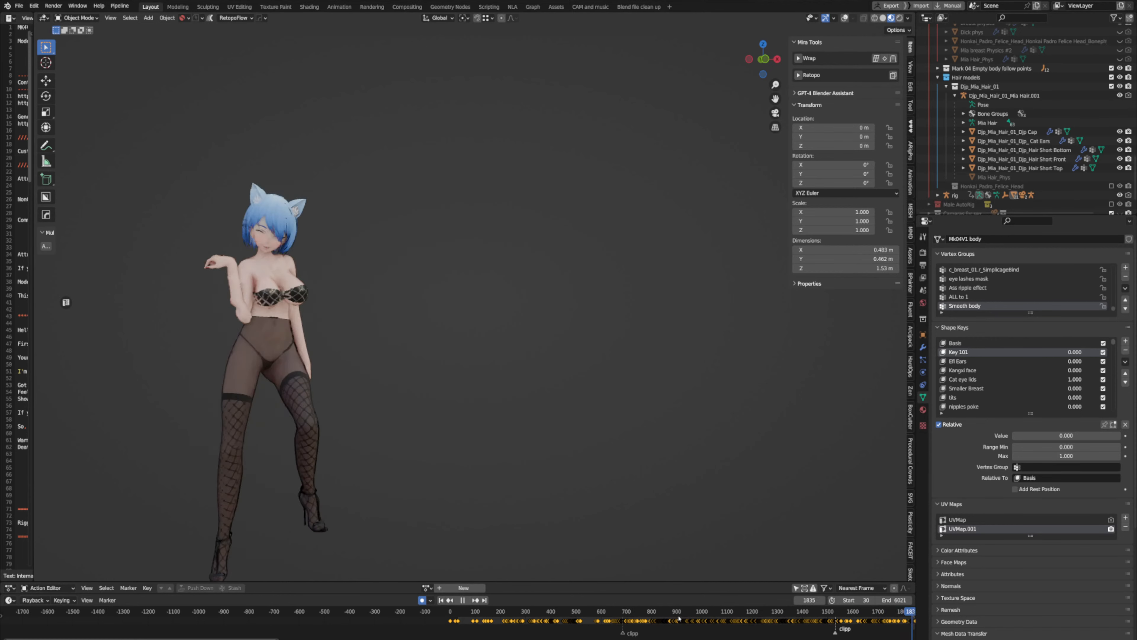
click(703, 628)
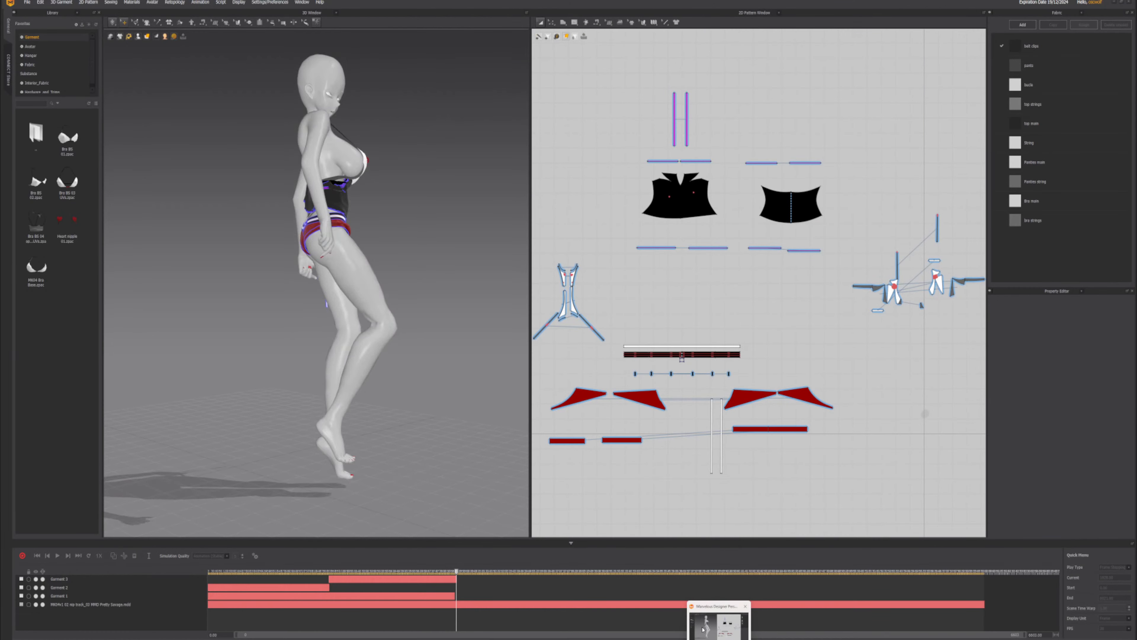